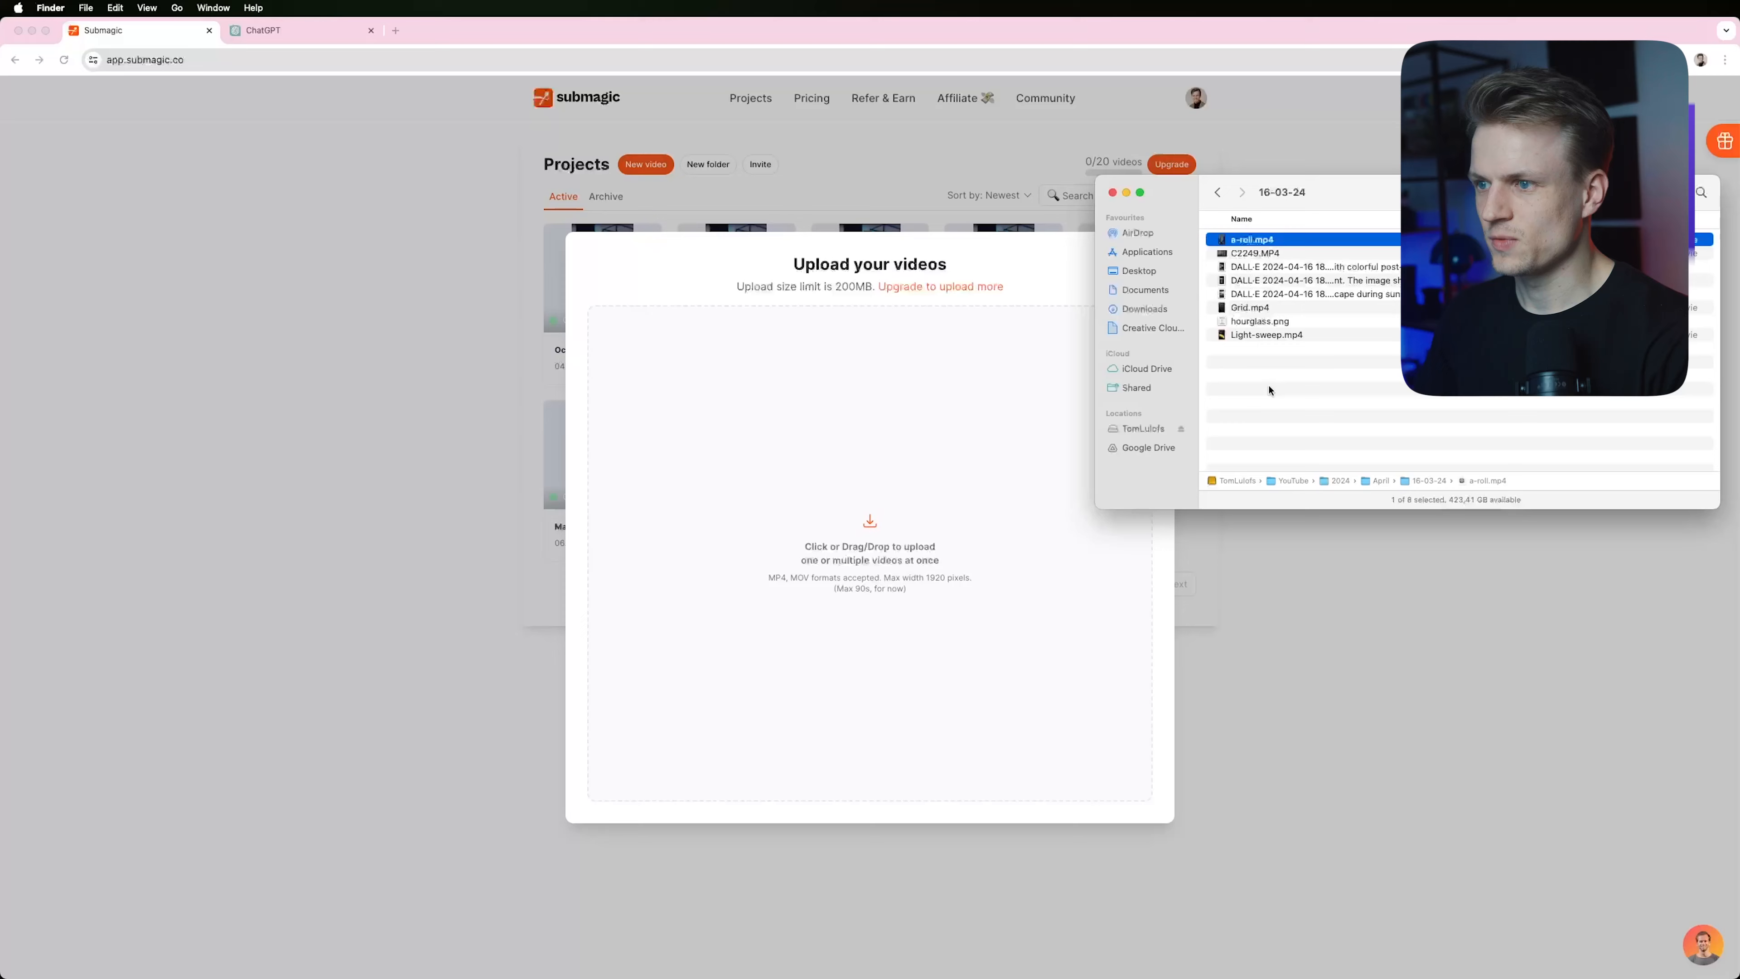
Preview the a-roll.mp4 clip in Finder before uploading it.
key(space)
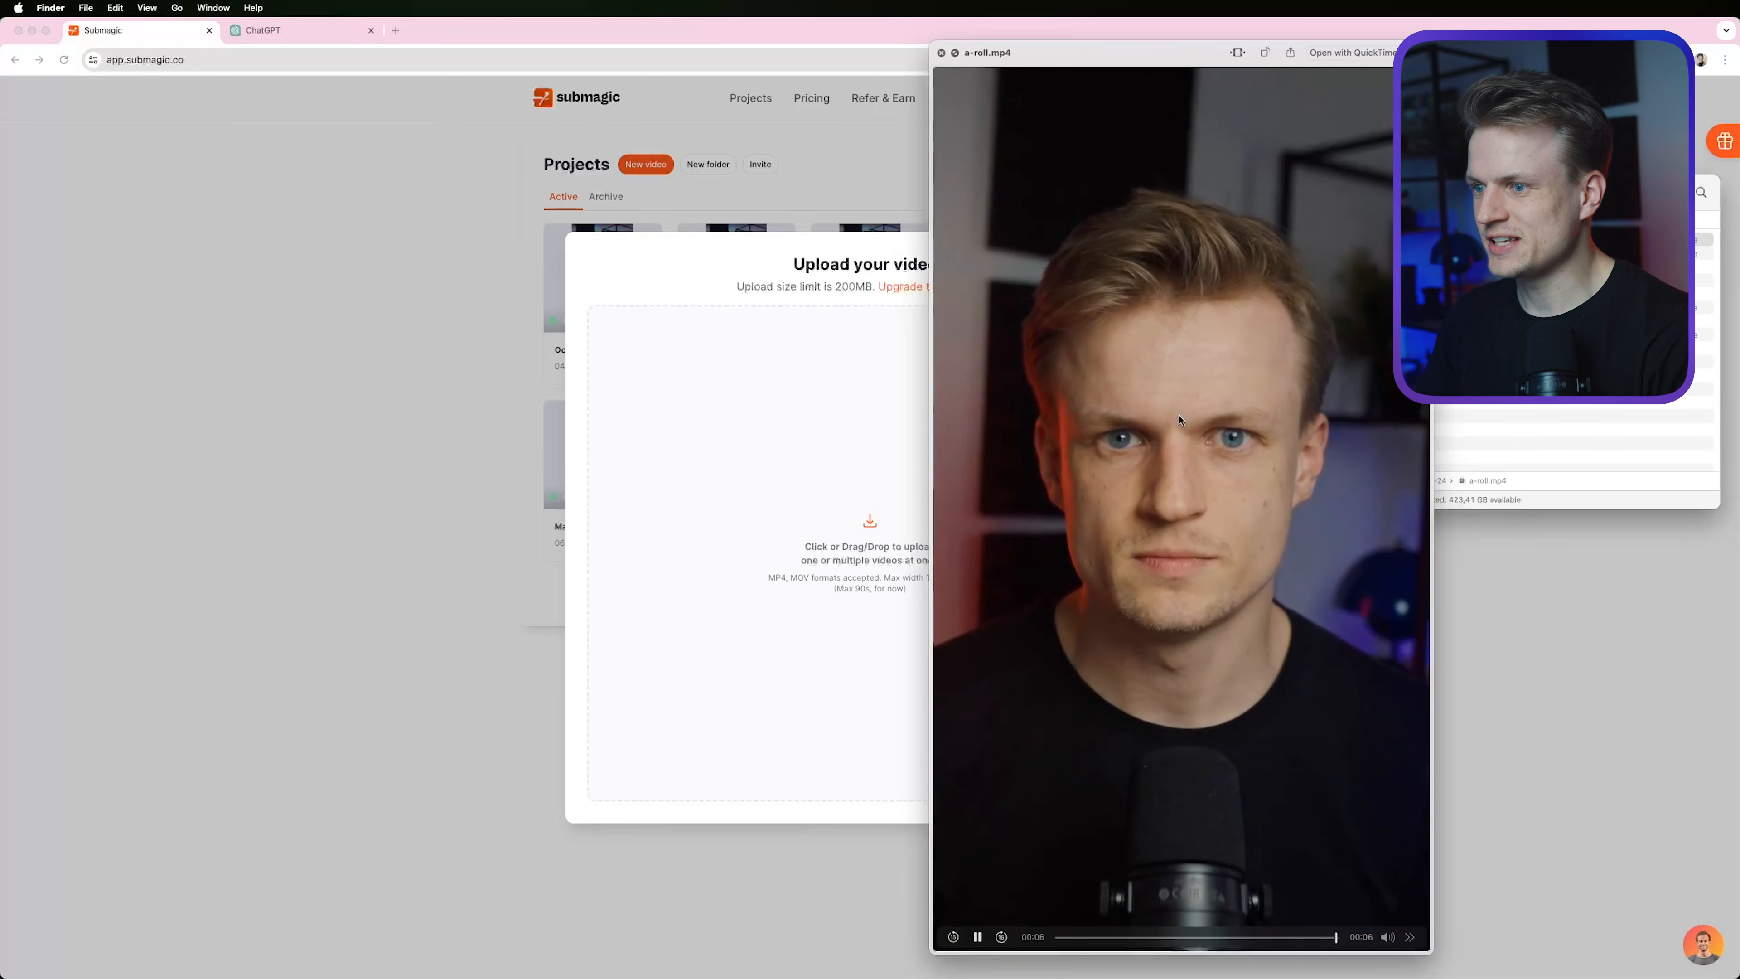
key(space)
key(space)
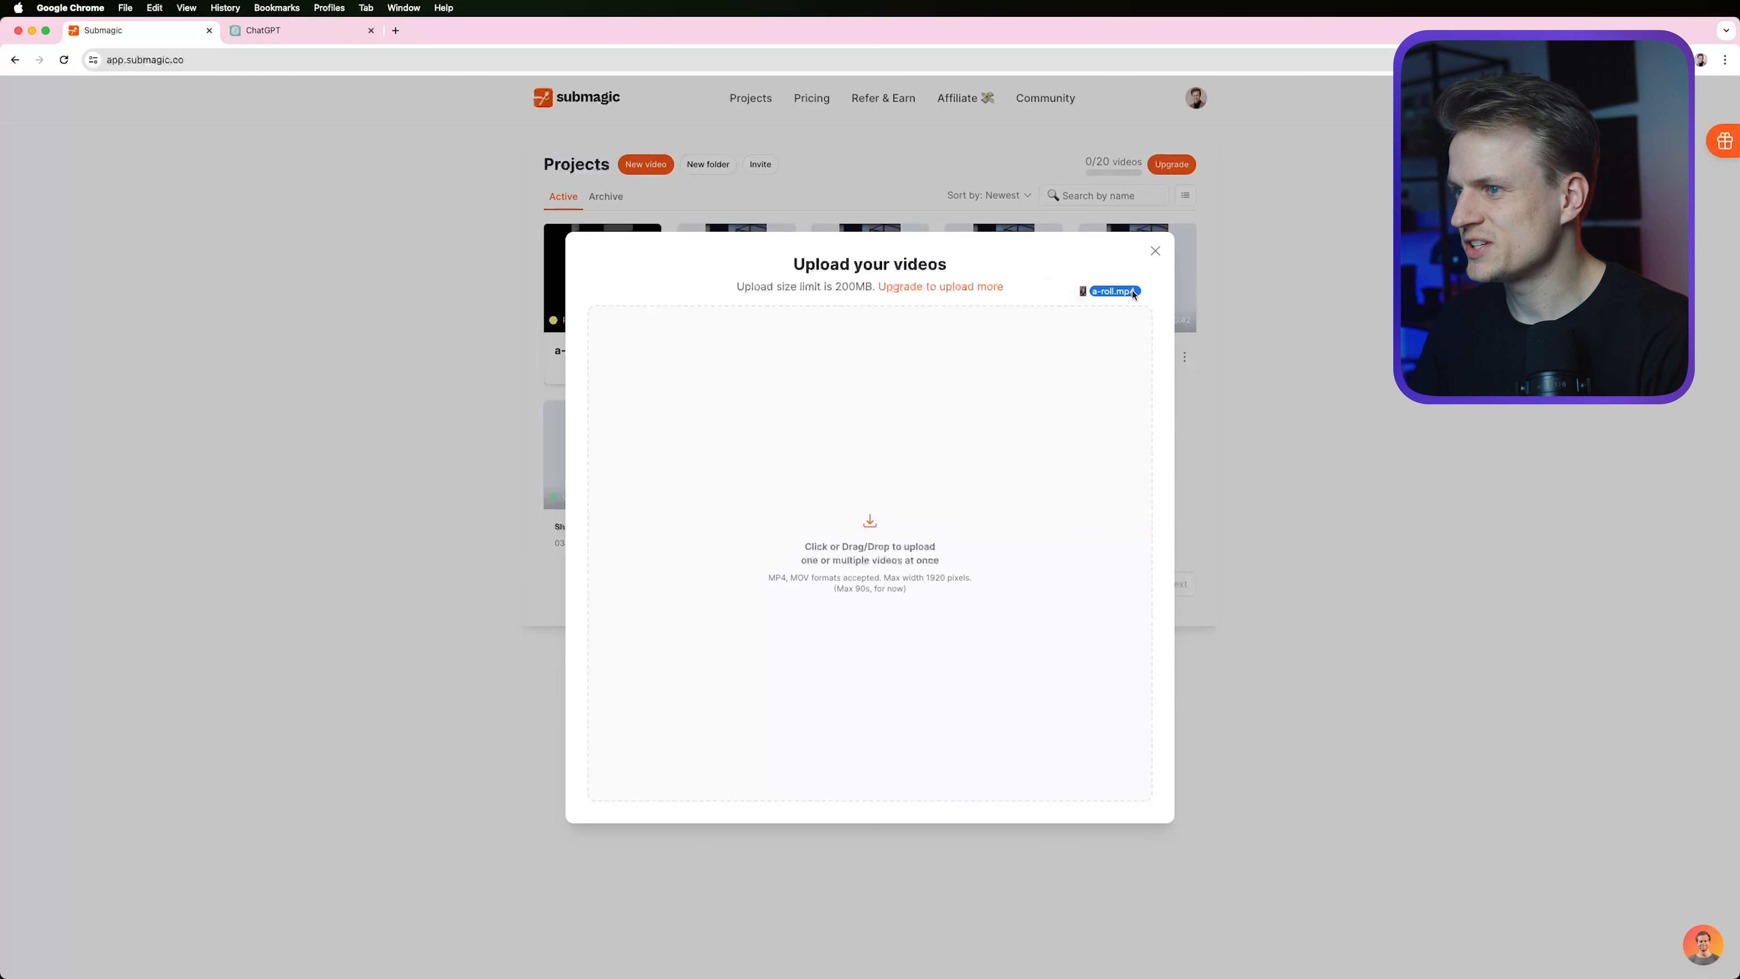
Upload a-roll.mp4 to Submagic under the title a-roll with English as the language.
drag(1133, 294, 860, 438)
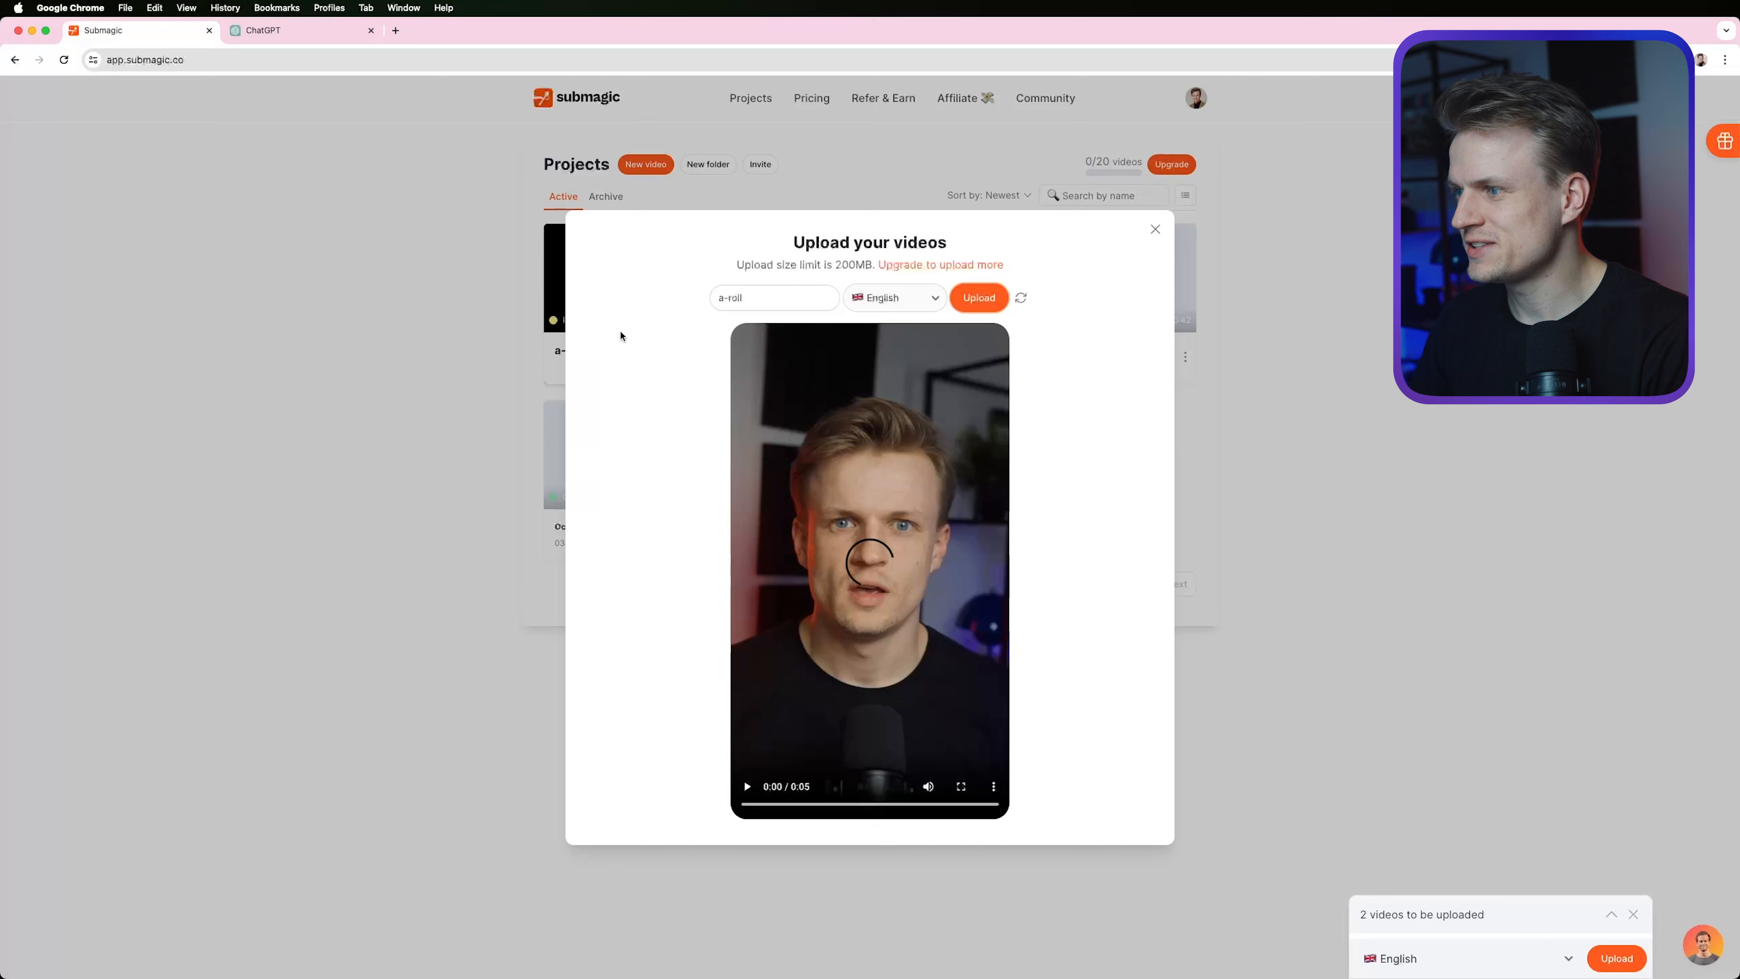
click(915, 297)
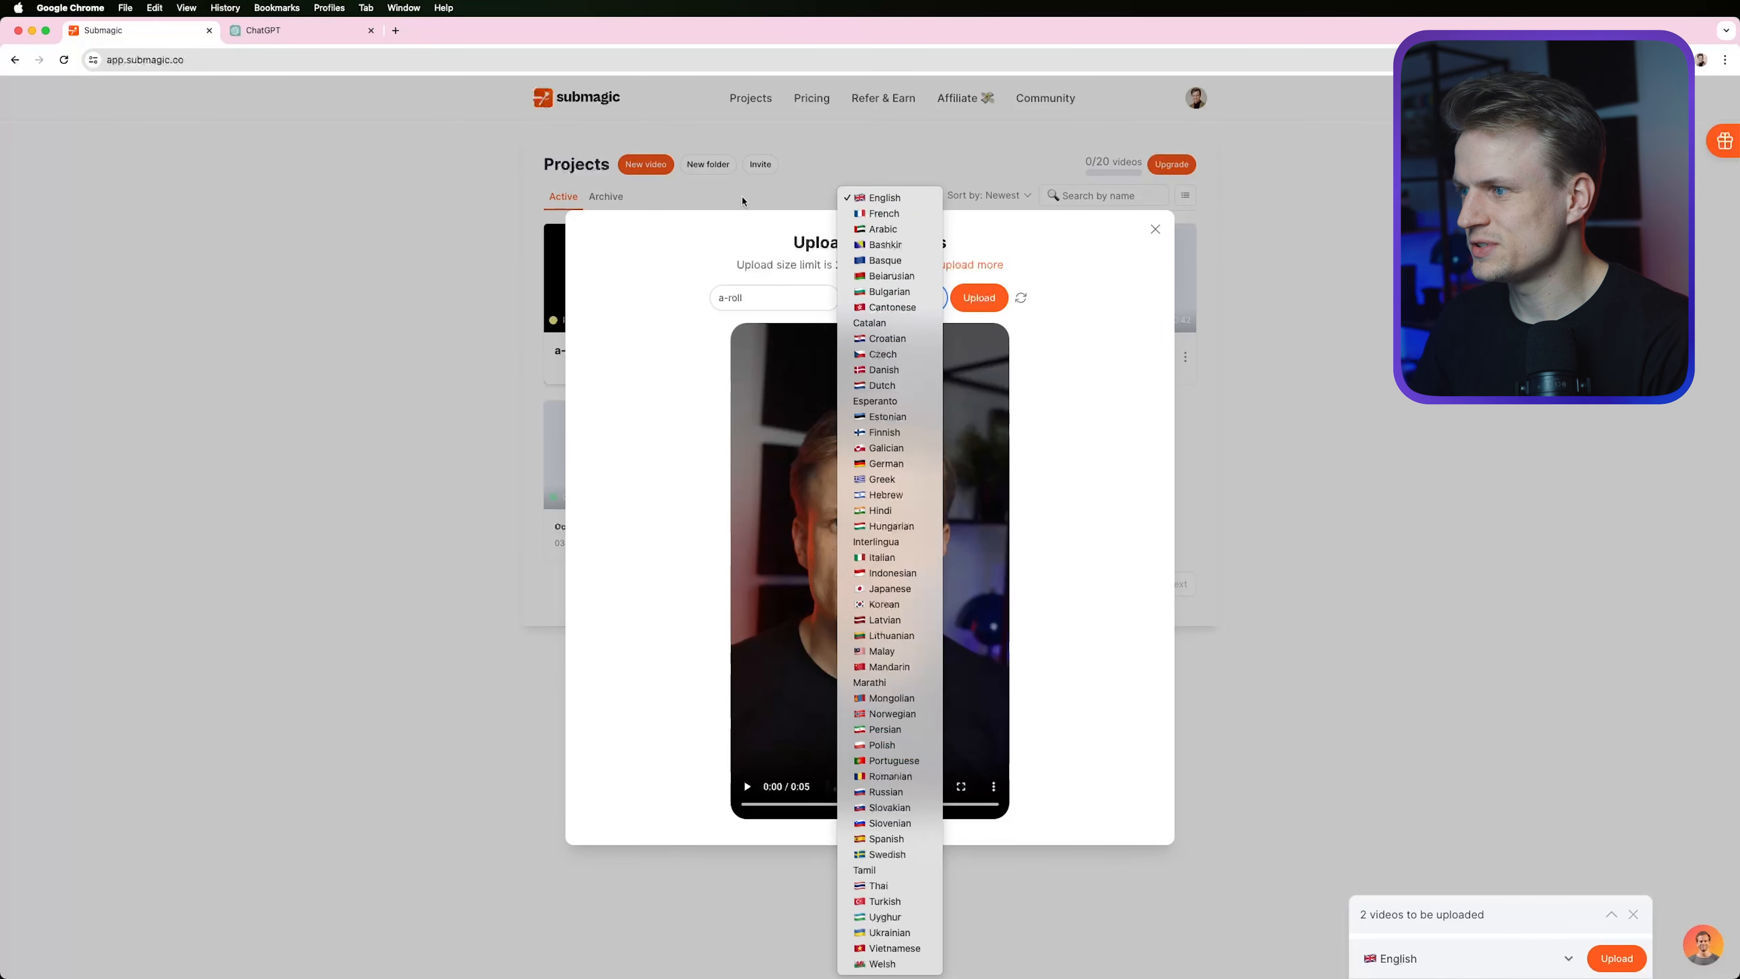
click(764, 294)
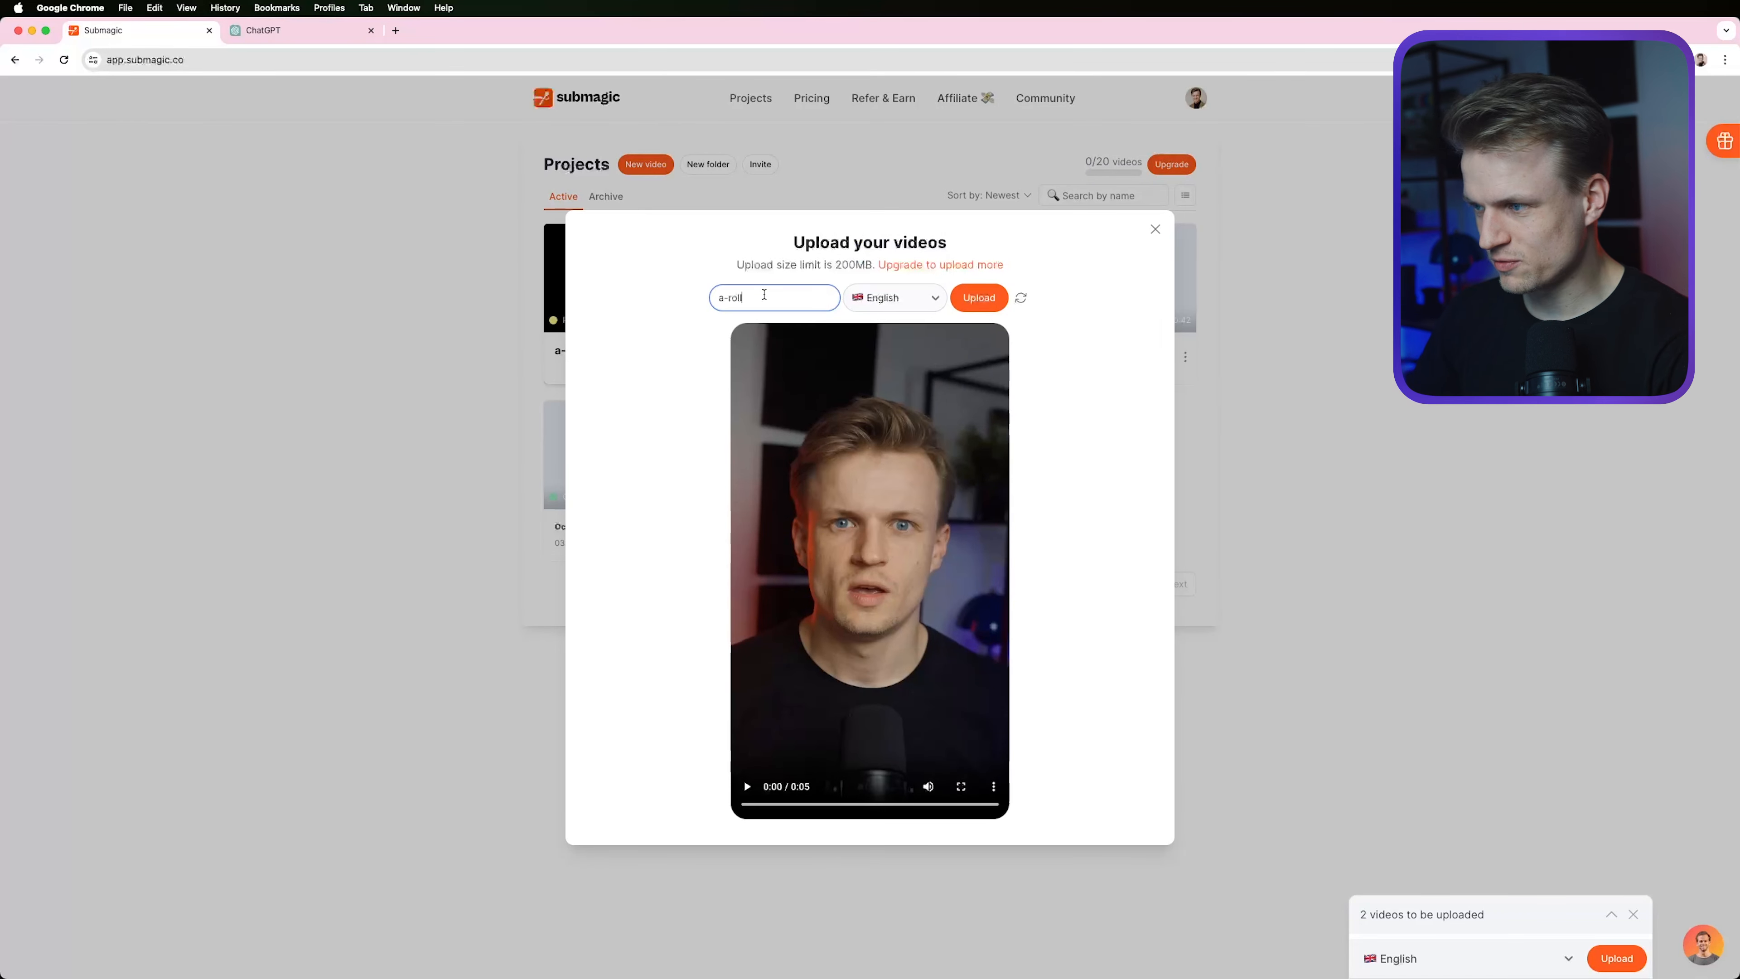
click(979, 297)
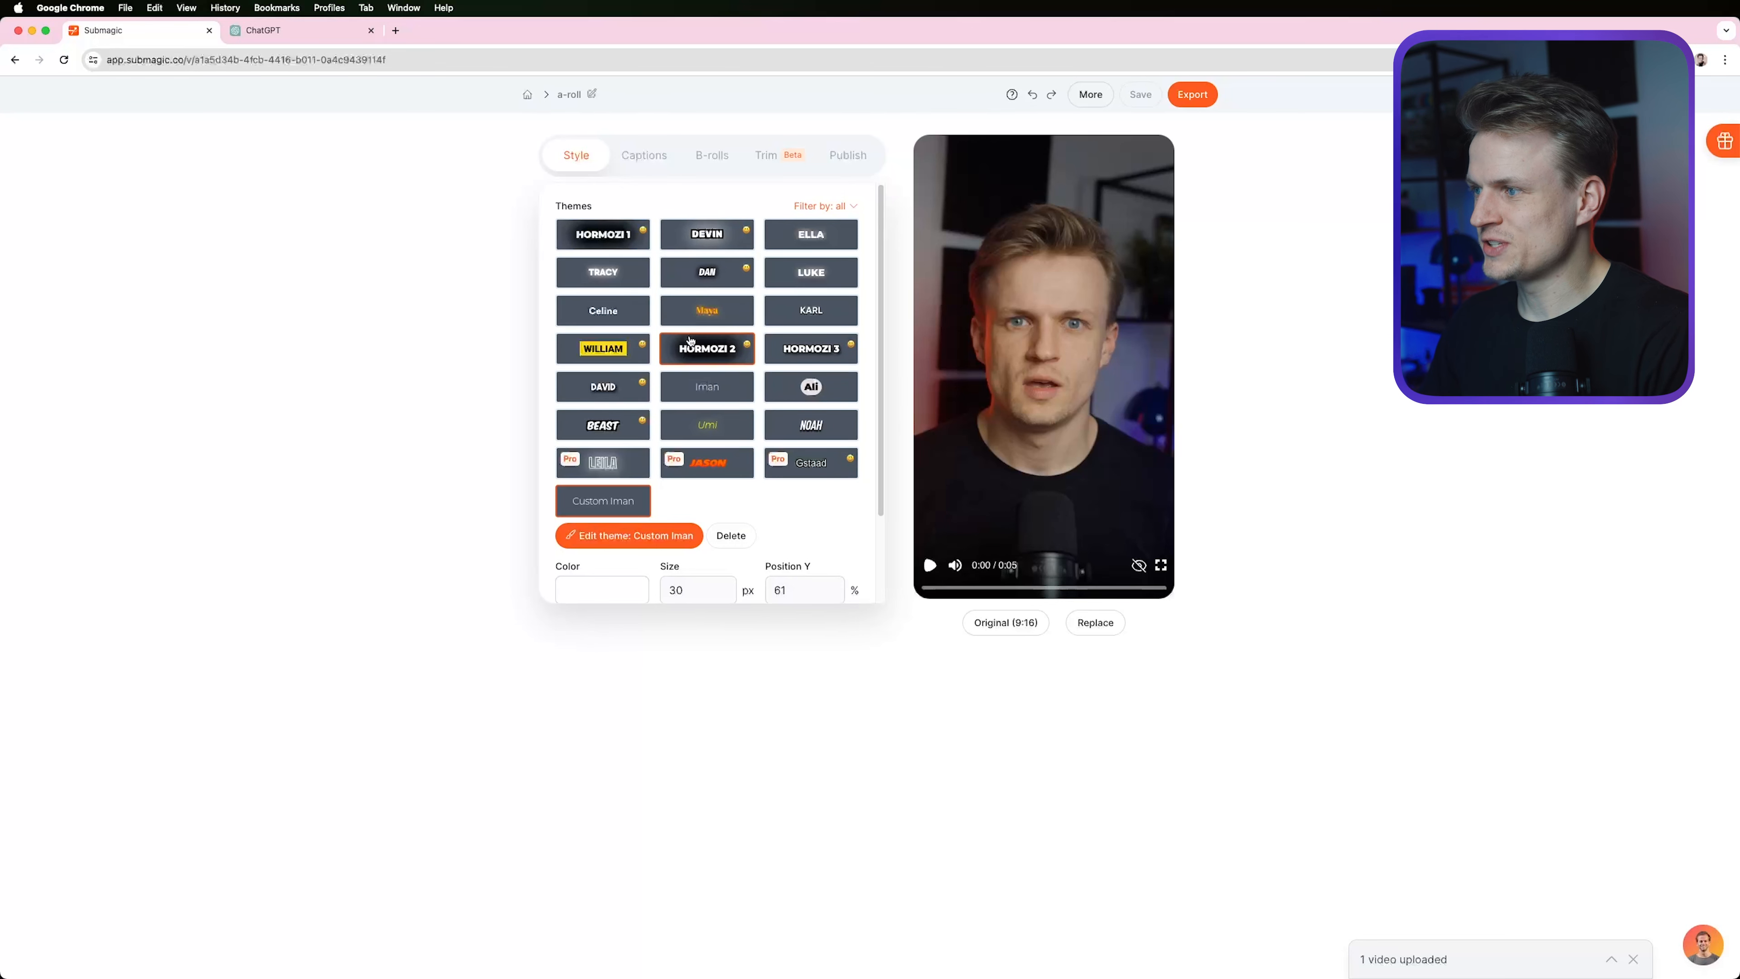
Try the Iman and Ali caption themes on the video, playing the preview with each.
click(712, 388)
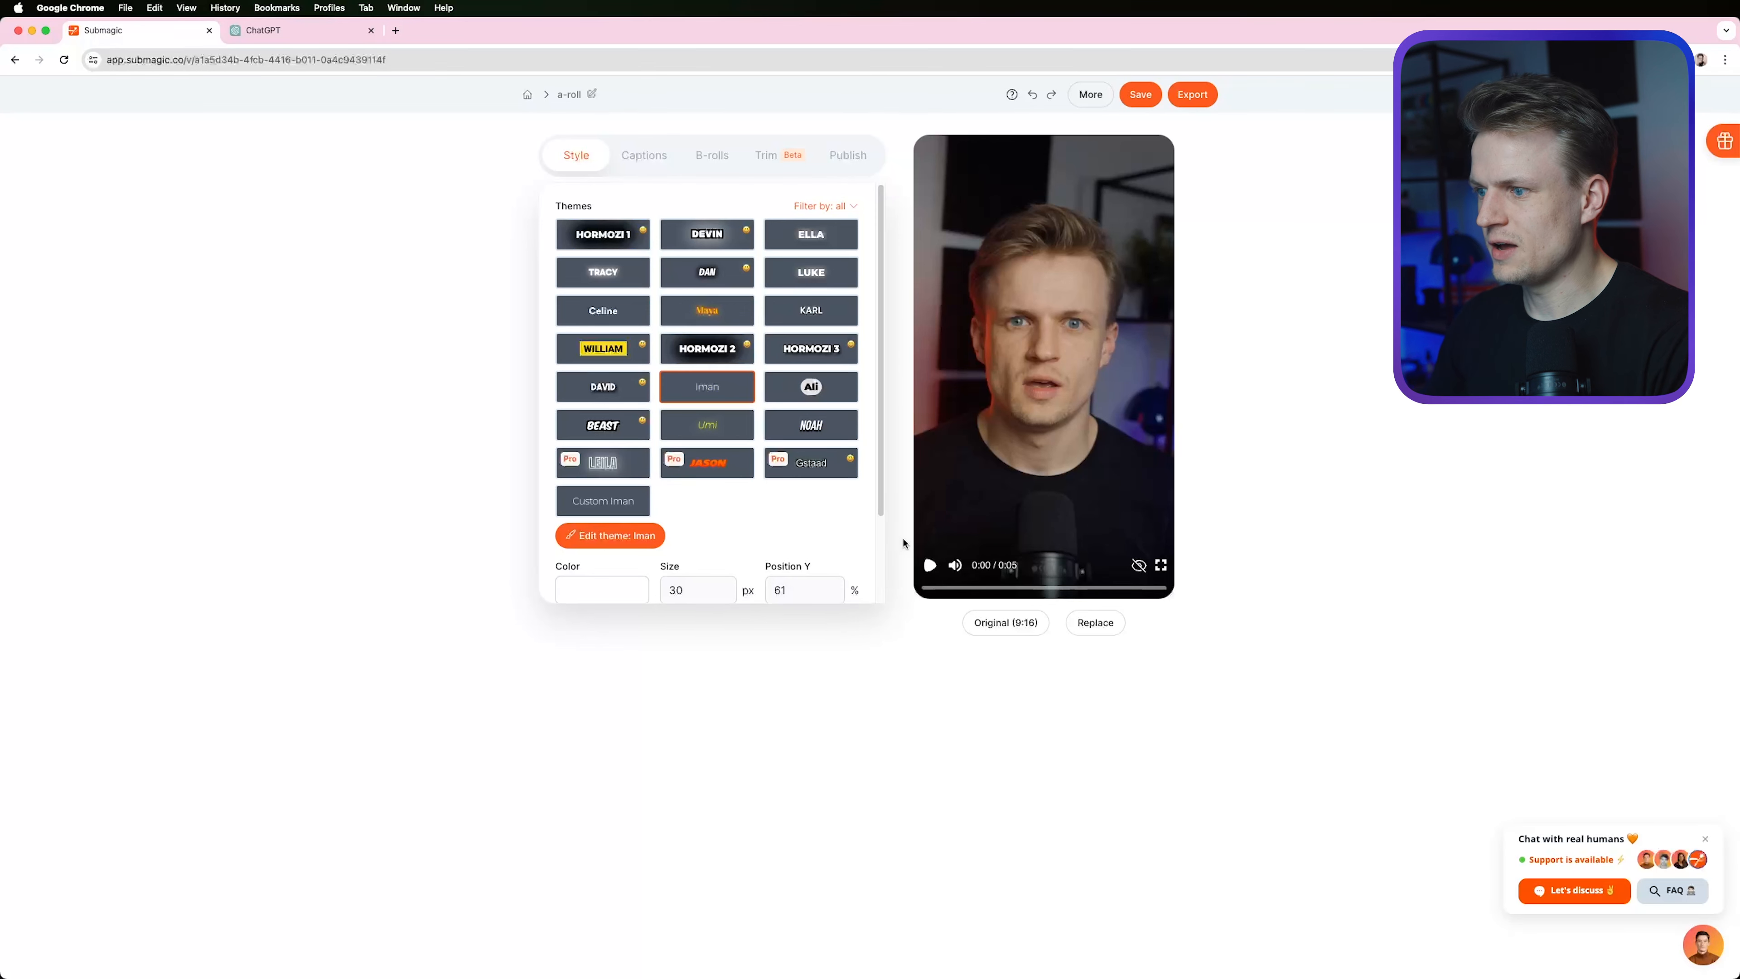
click(932, 565)
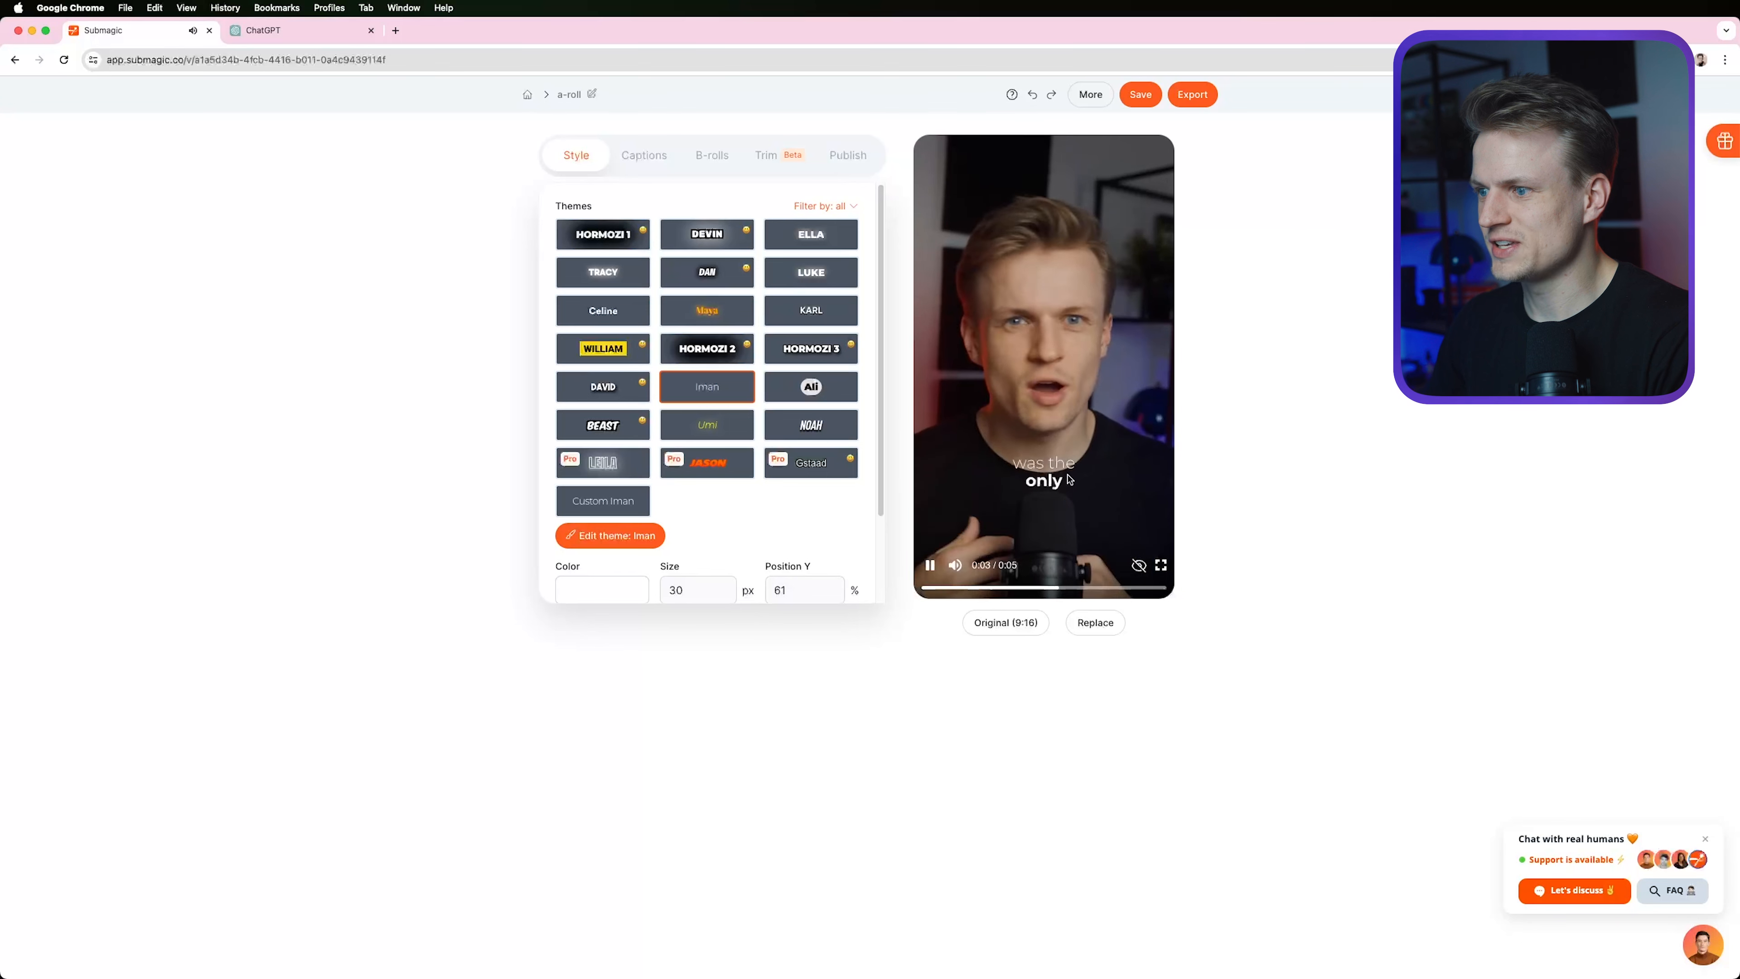
click(812, 387)
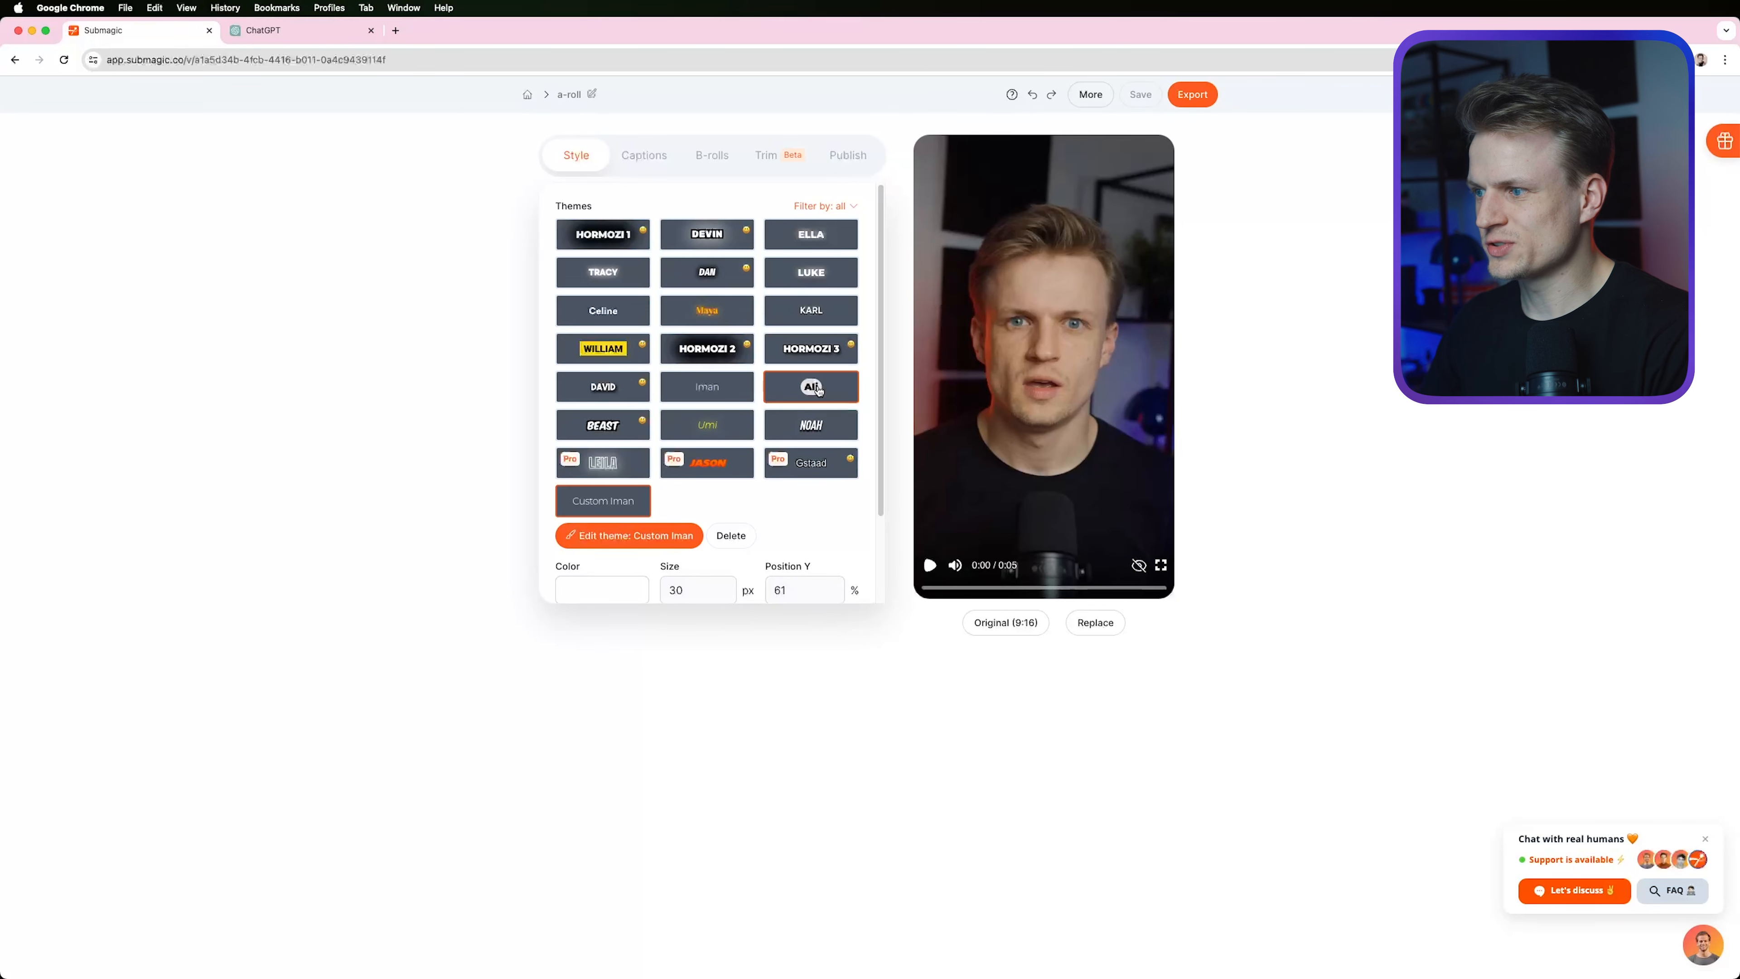
click(930, 566)
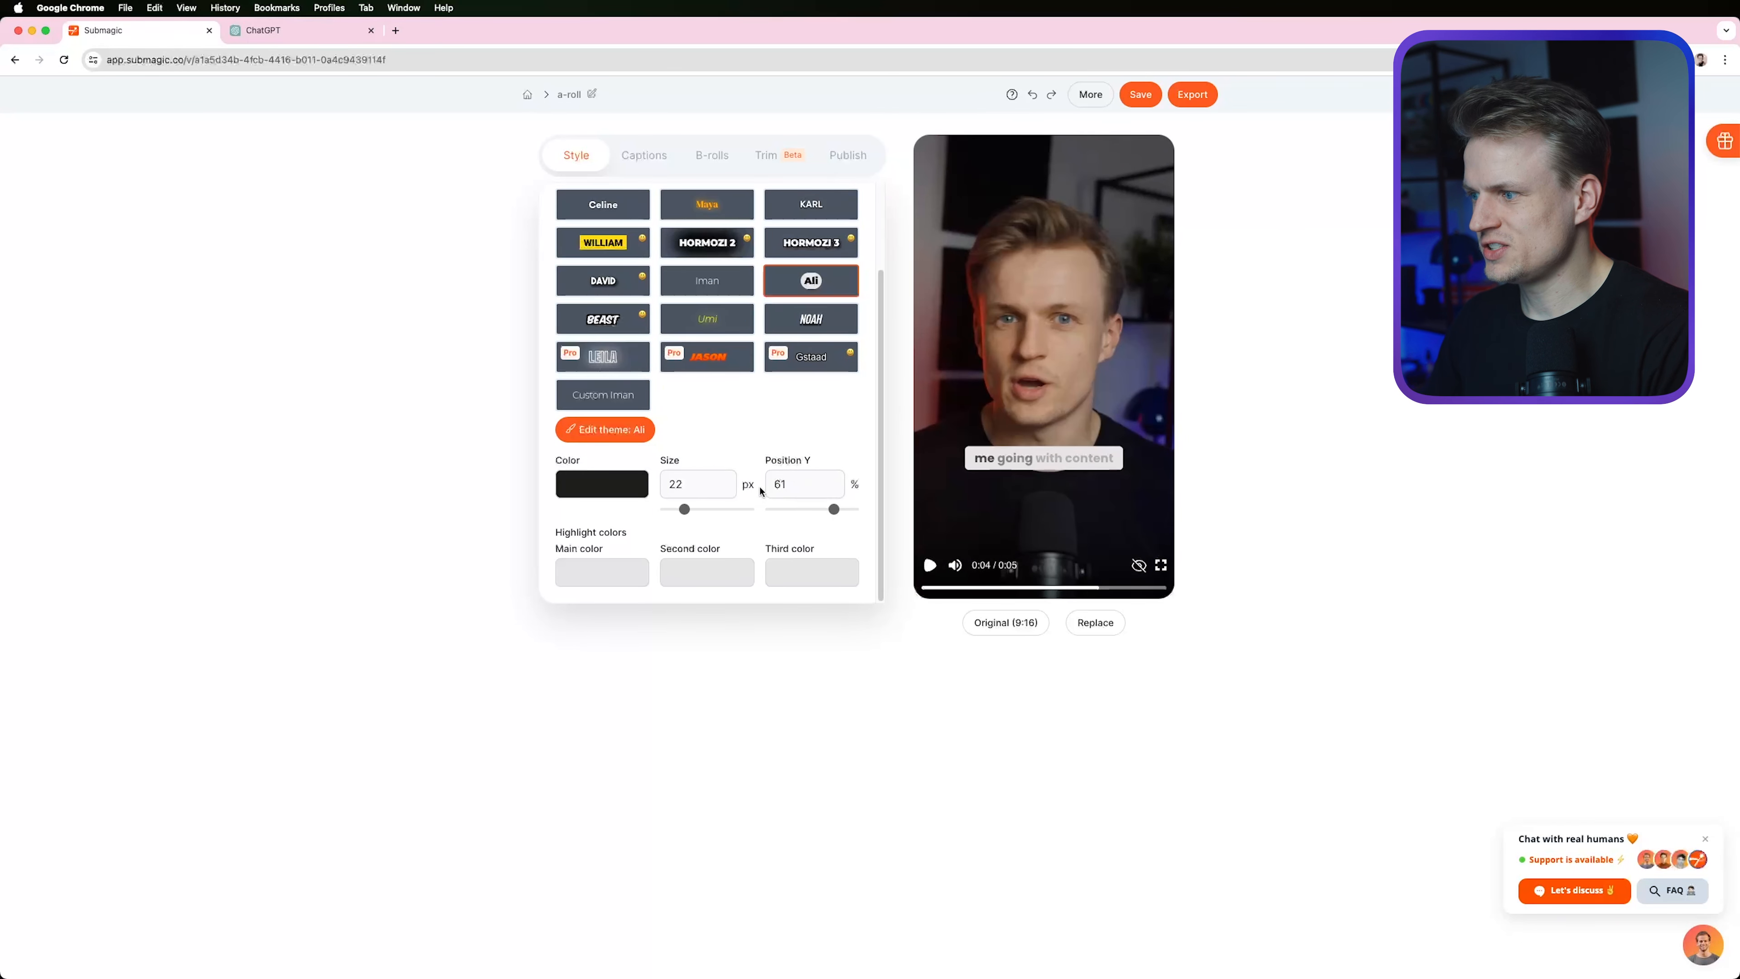
Apply the Iman caption theme and look through its font and caption customization settings.
click(711, 289)
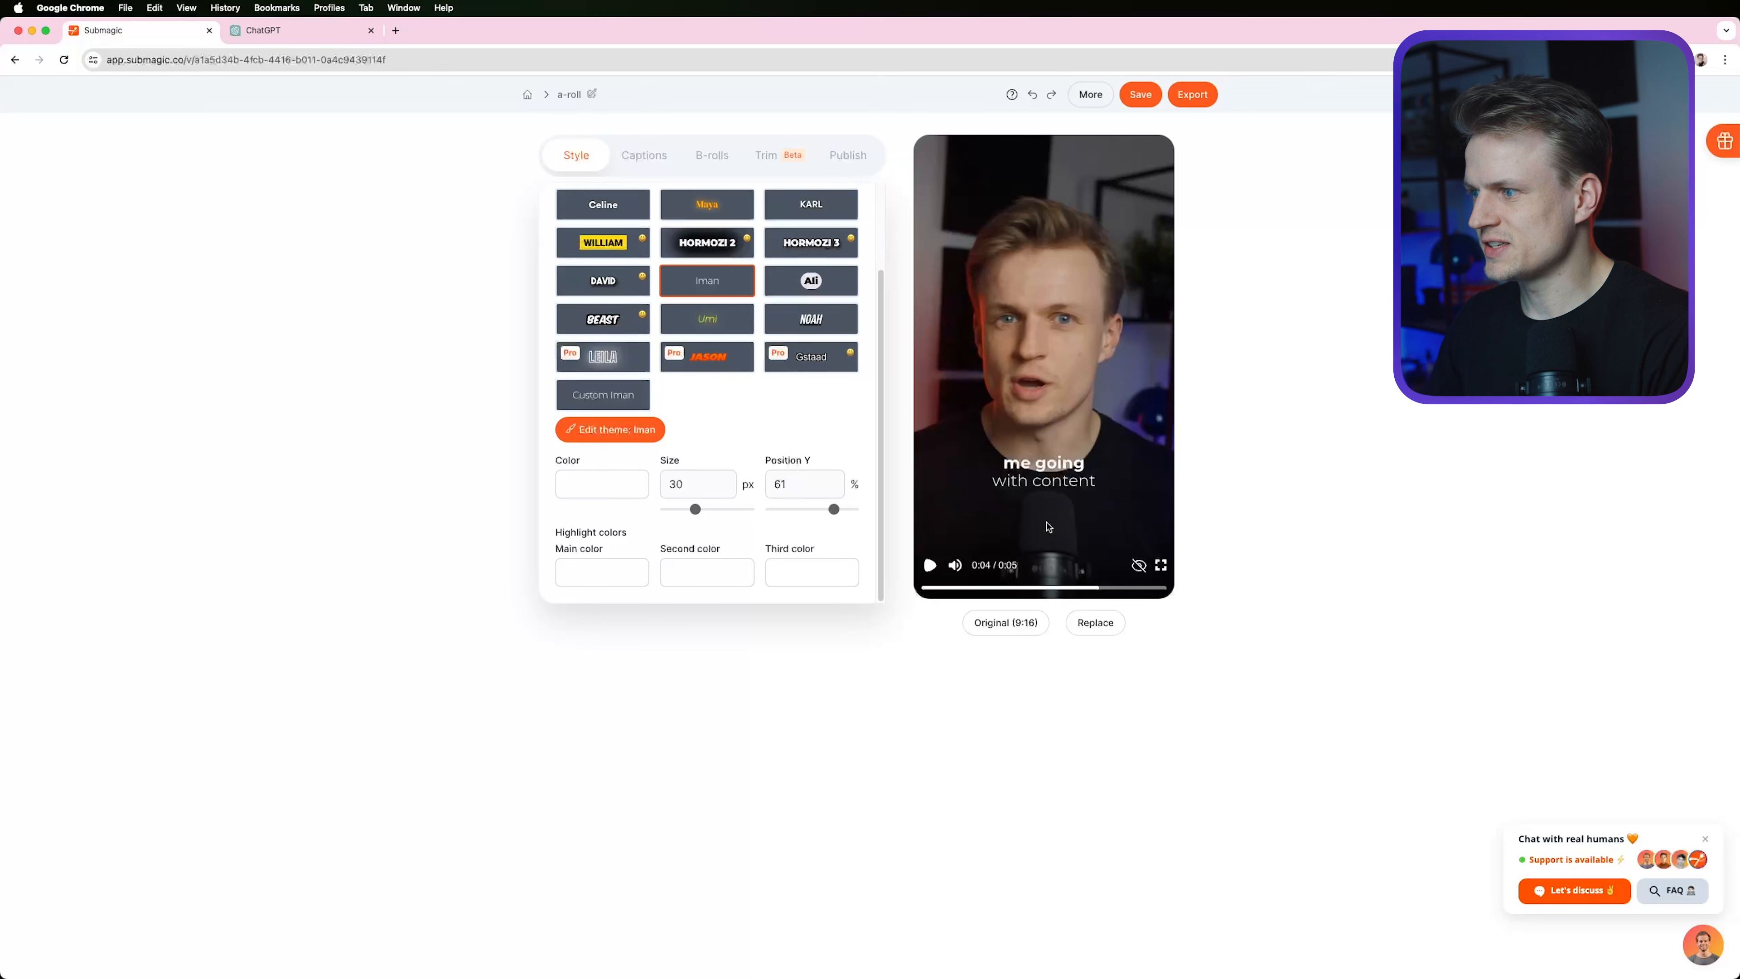
scroll(687, 553, up, 1)
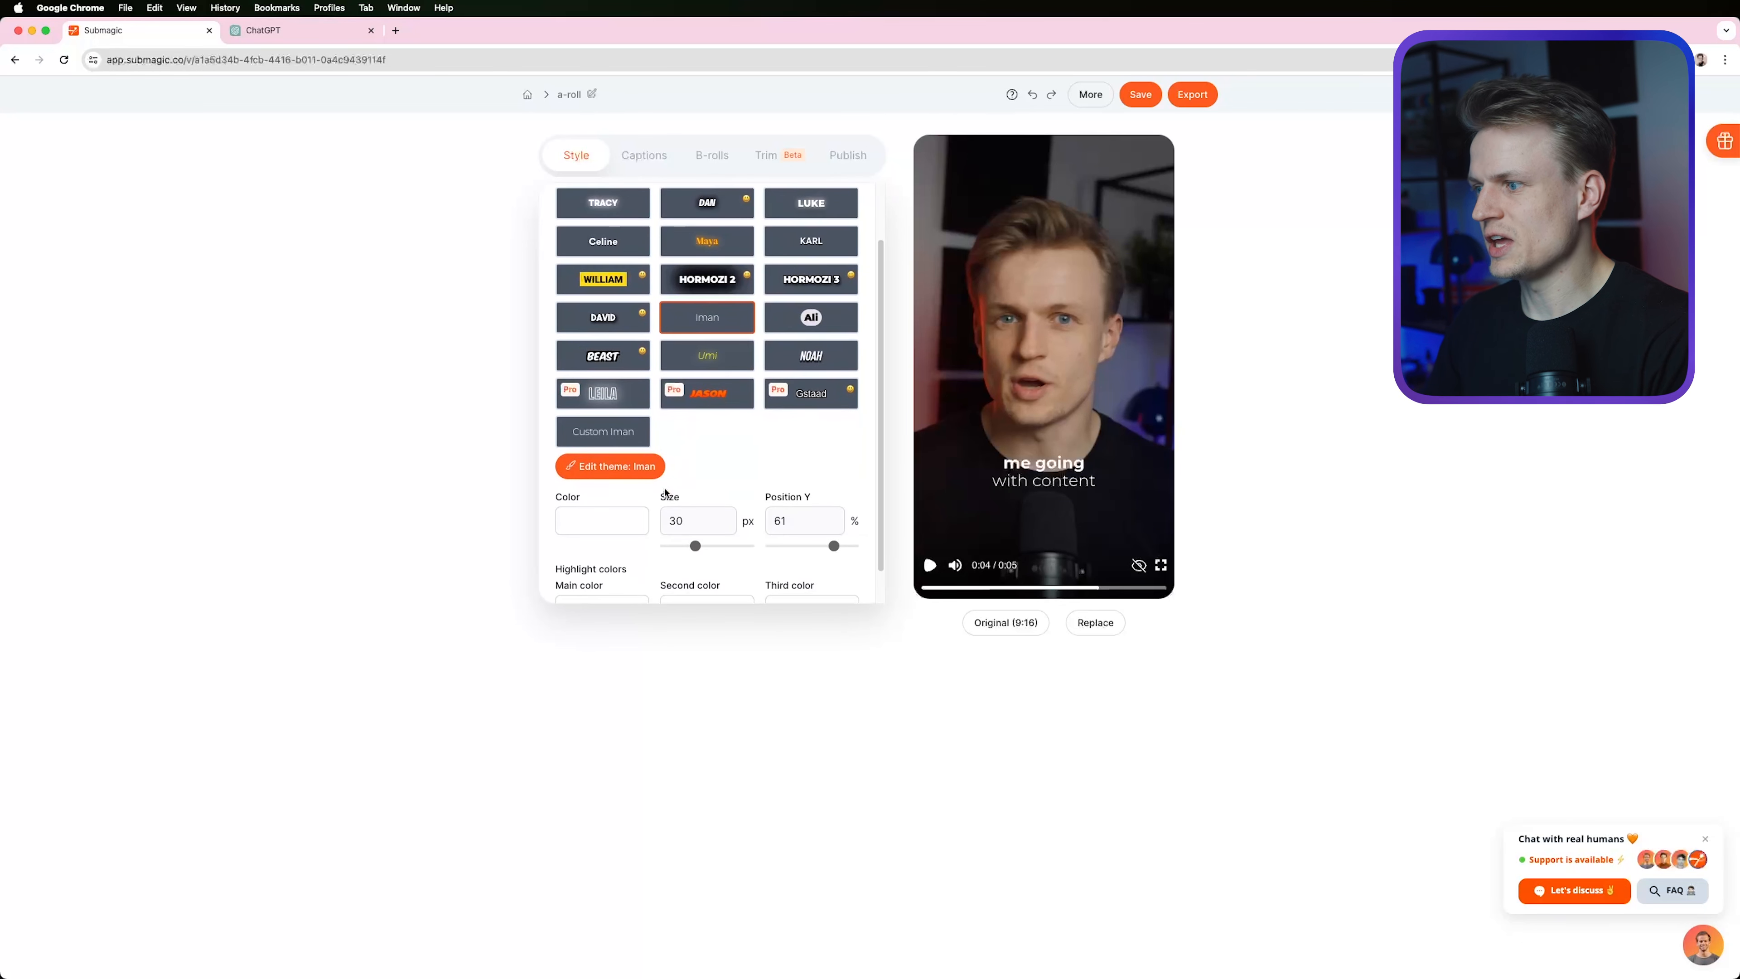
click(624, 467)
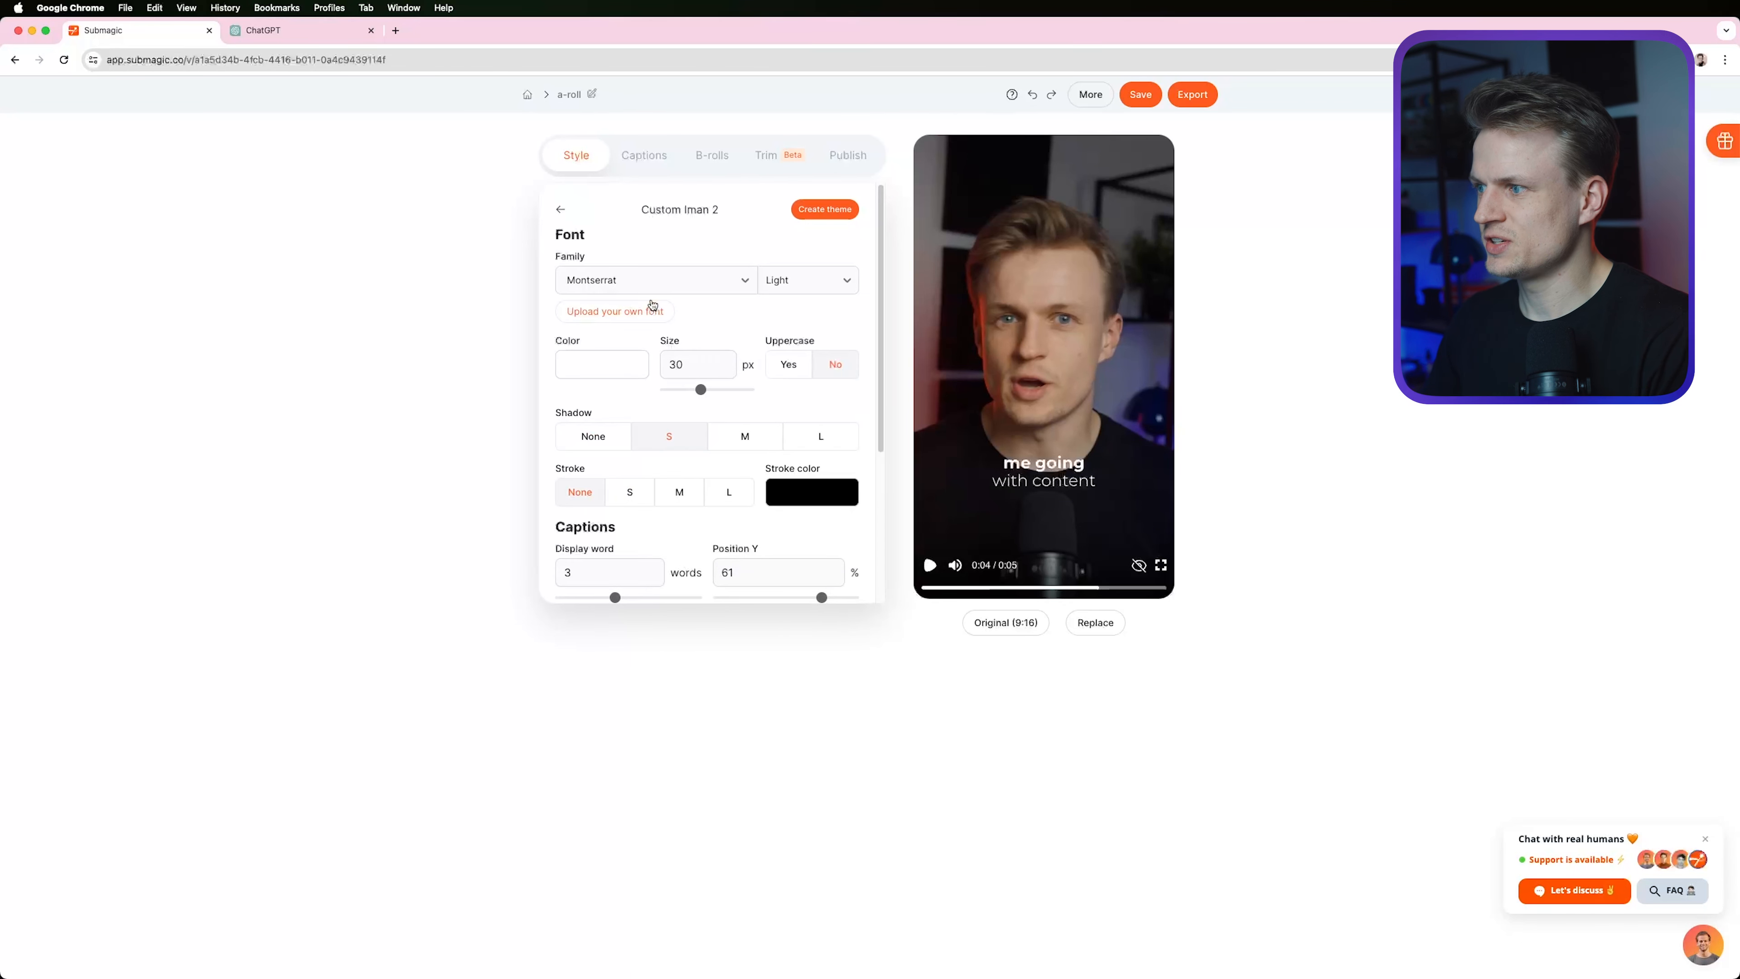
scroll(678, 357, down, 4)
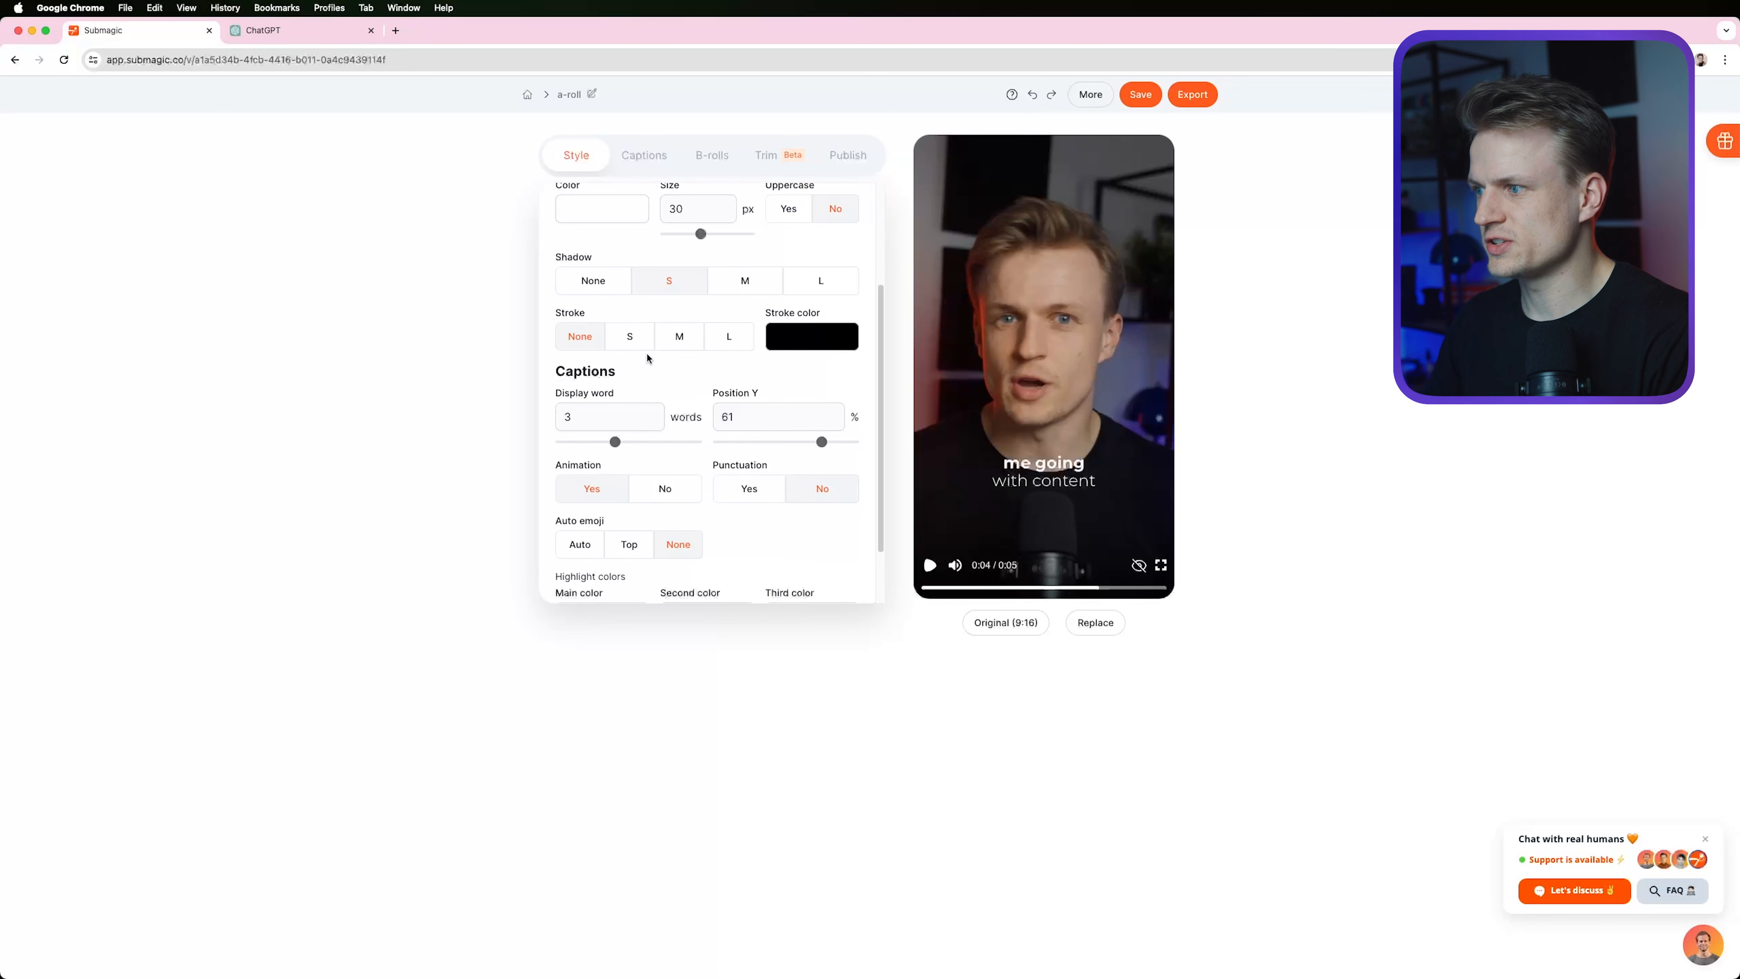
scroll(651, 412, up, 4)
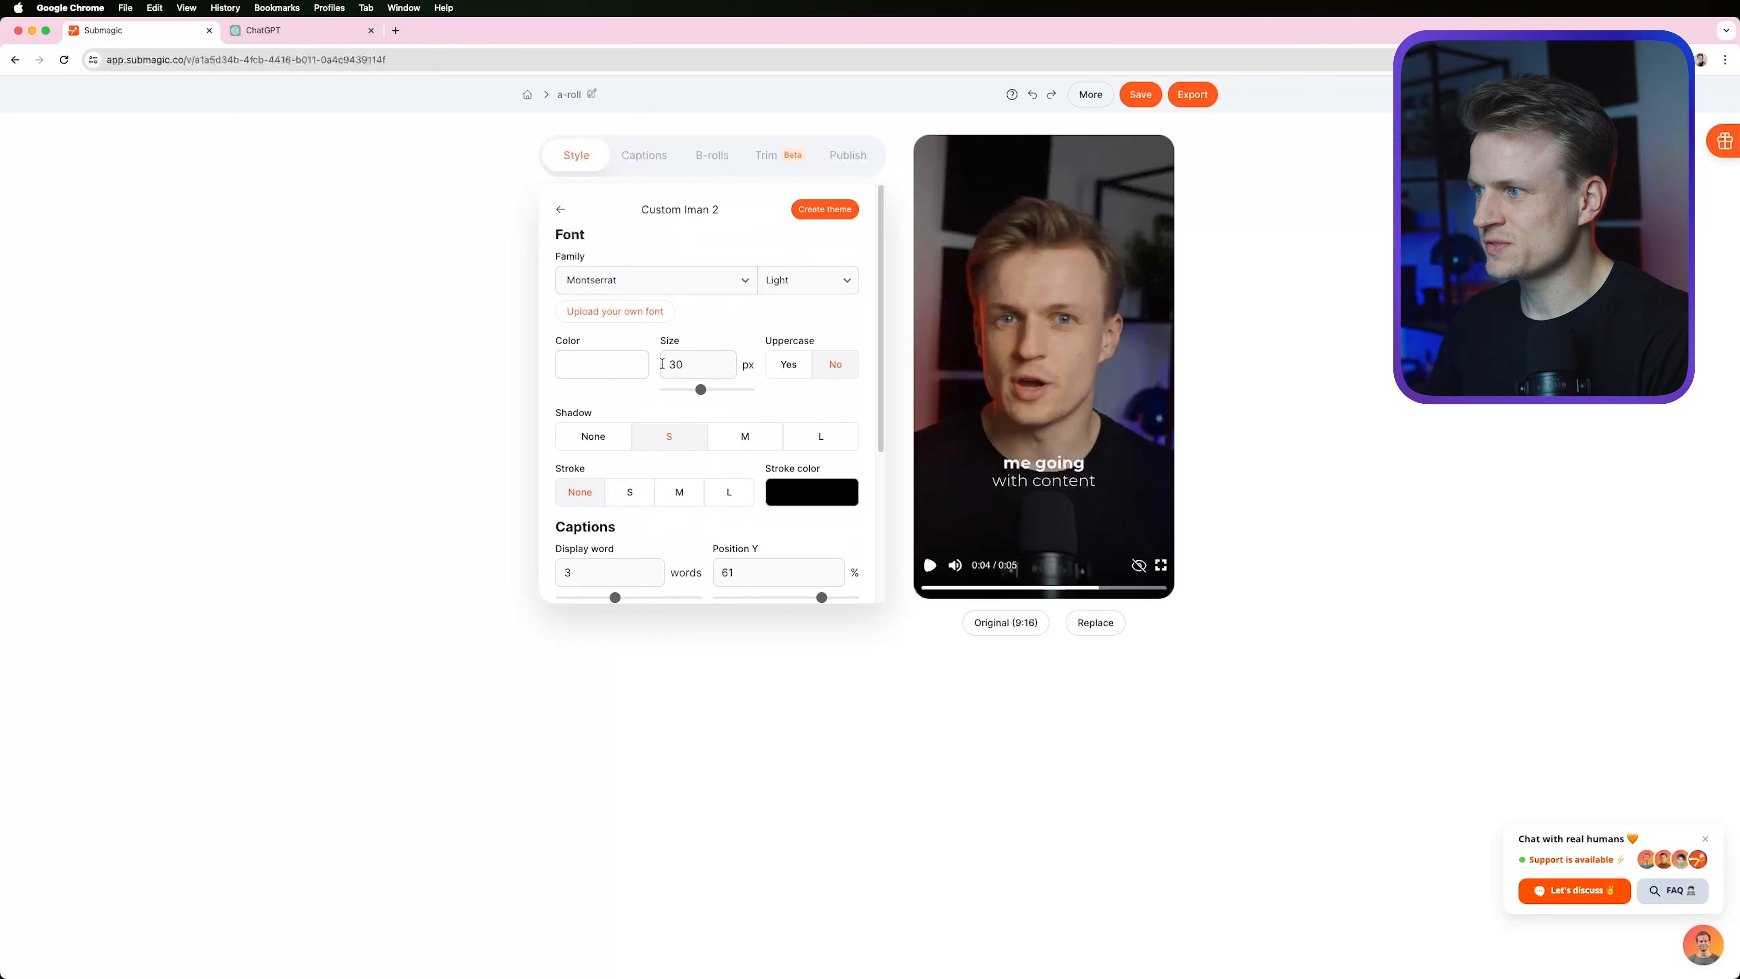
Look over the captions and B-roll options of the project, and export only the subtitles.
click(642, 156)
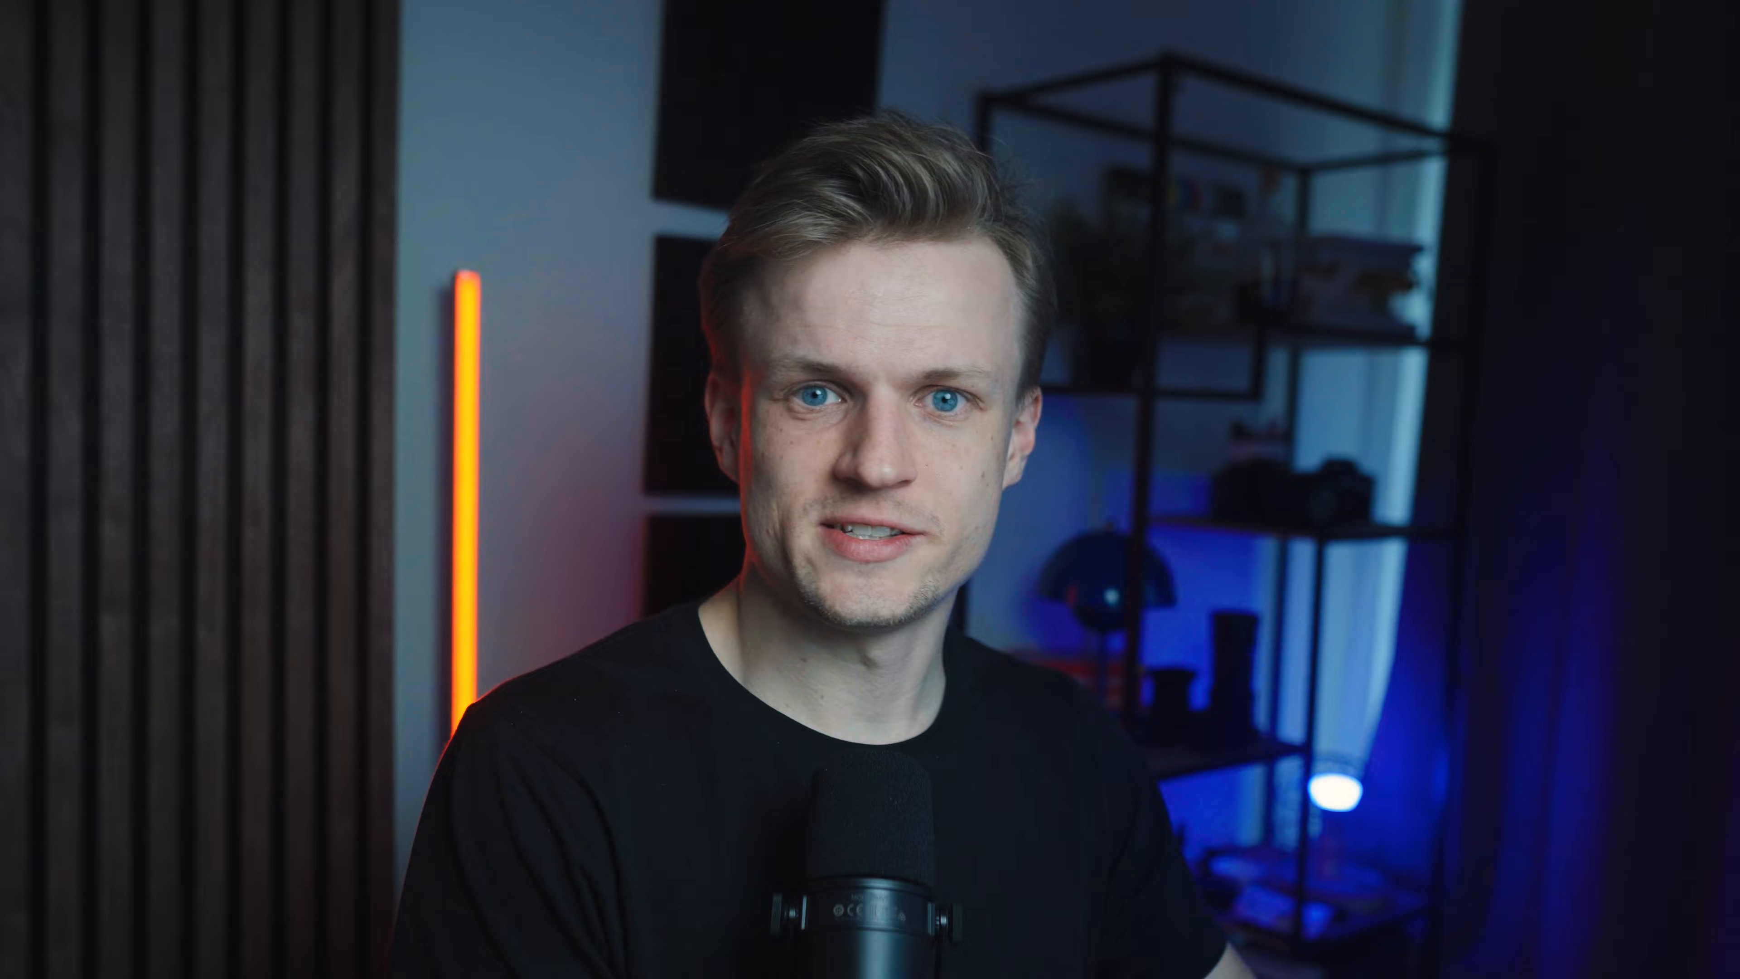
click(712, 155)
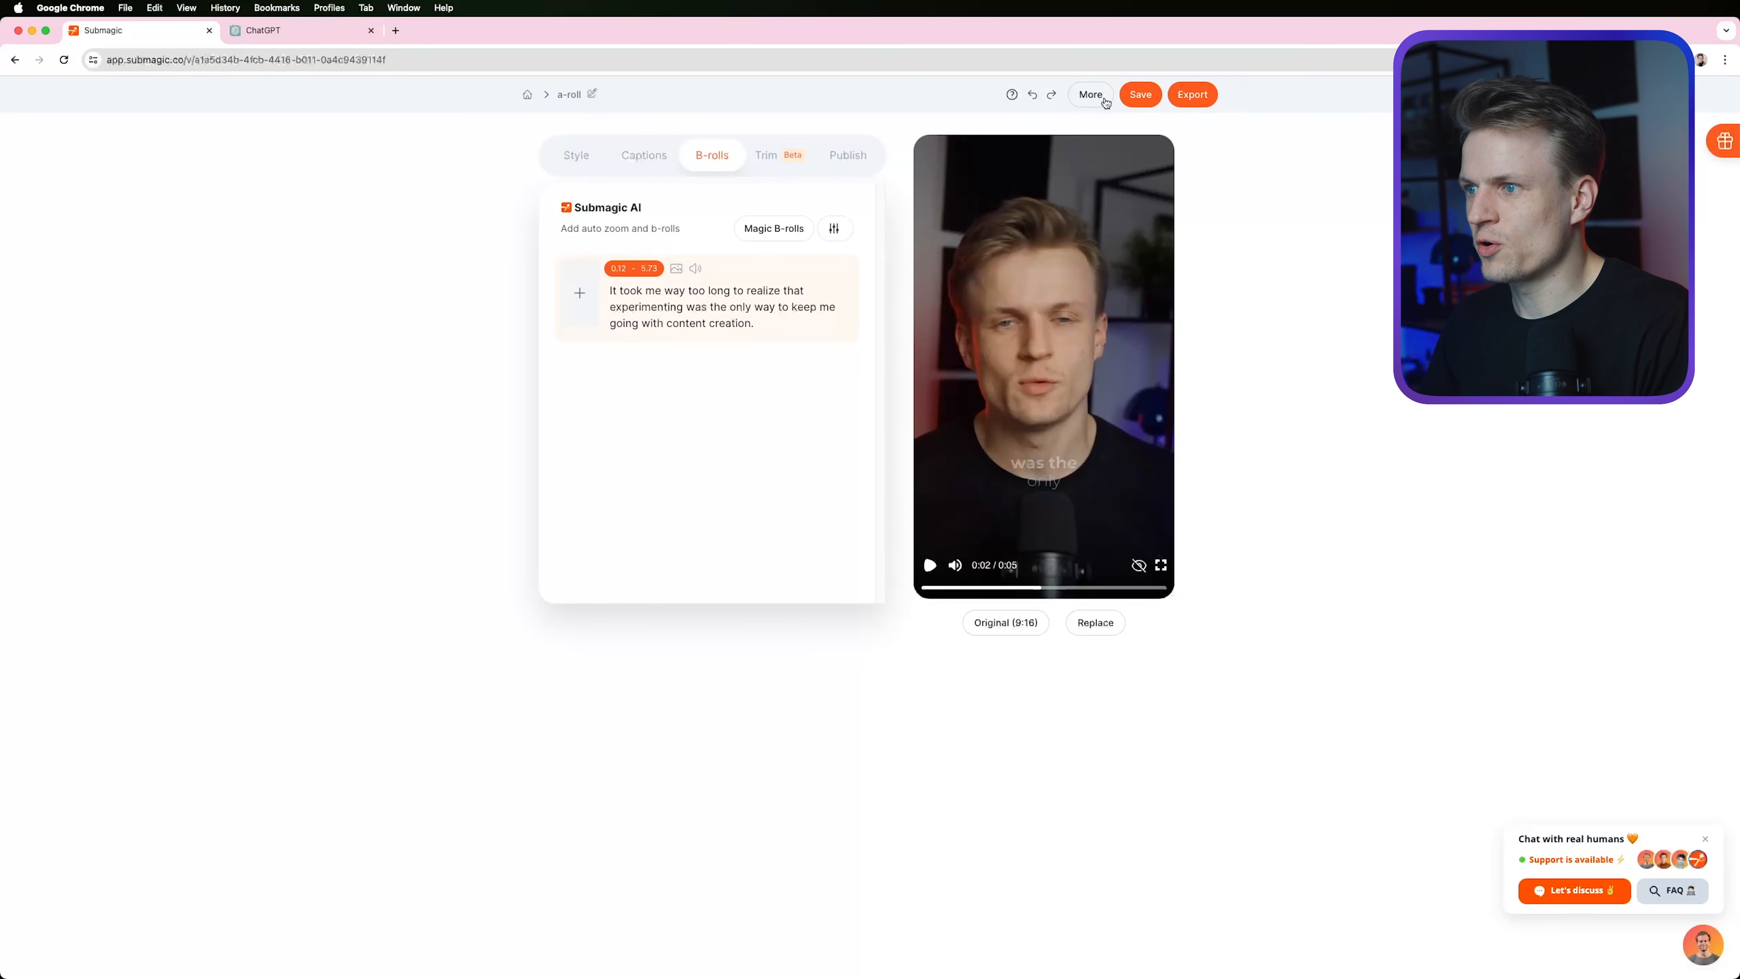
click(1091, 96)
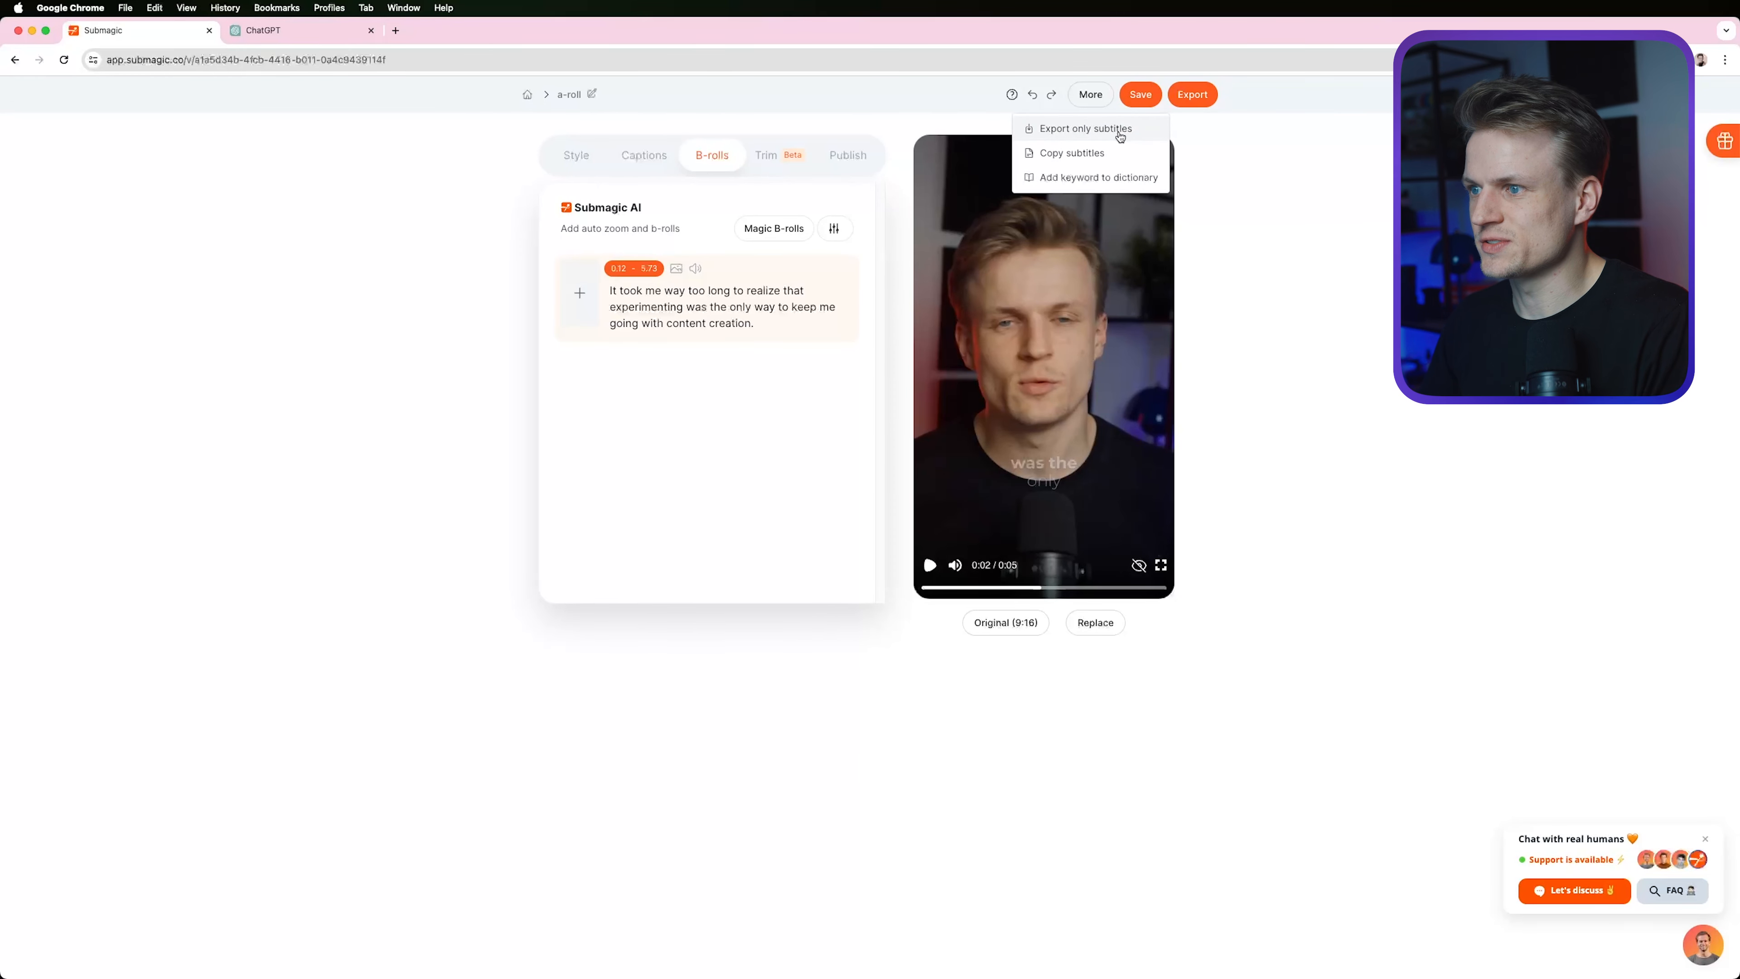
click(1120, 130)
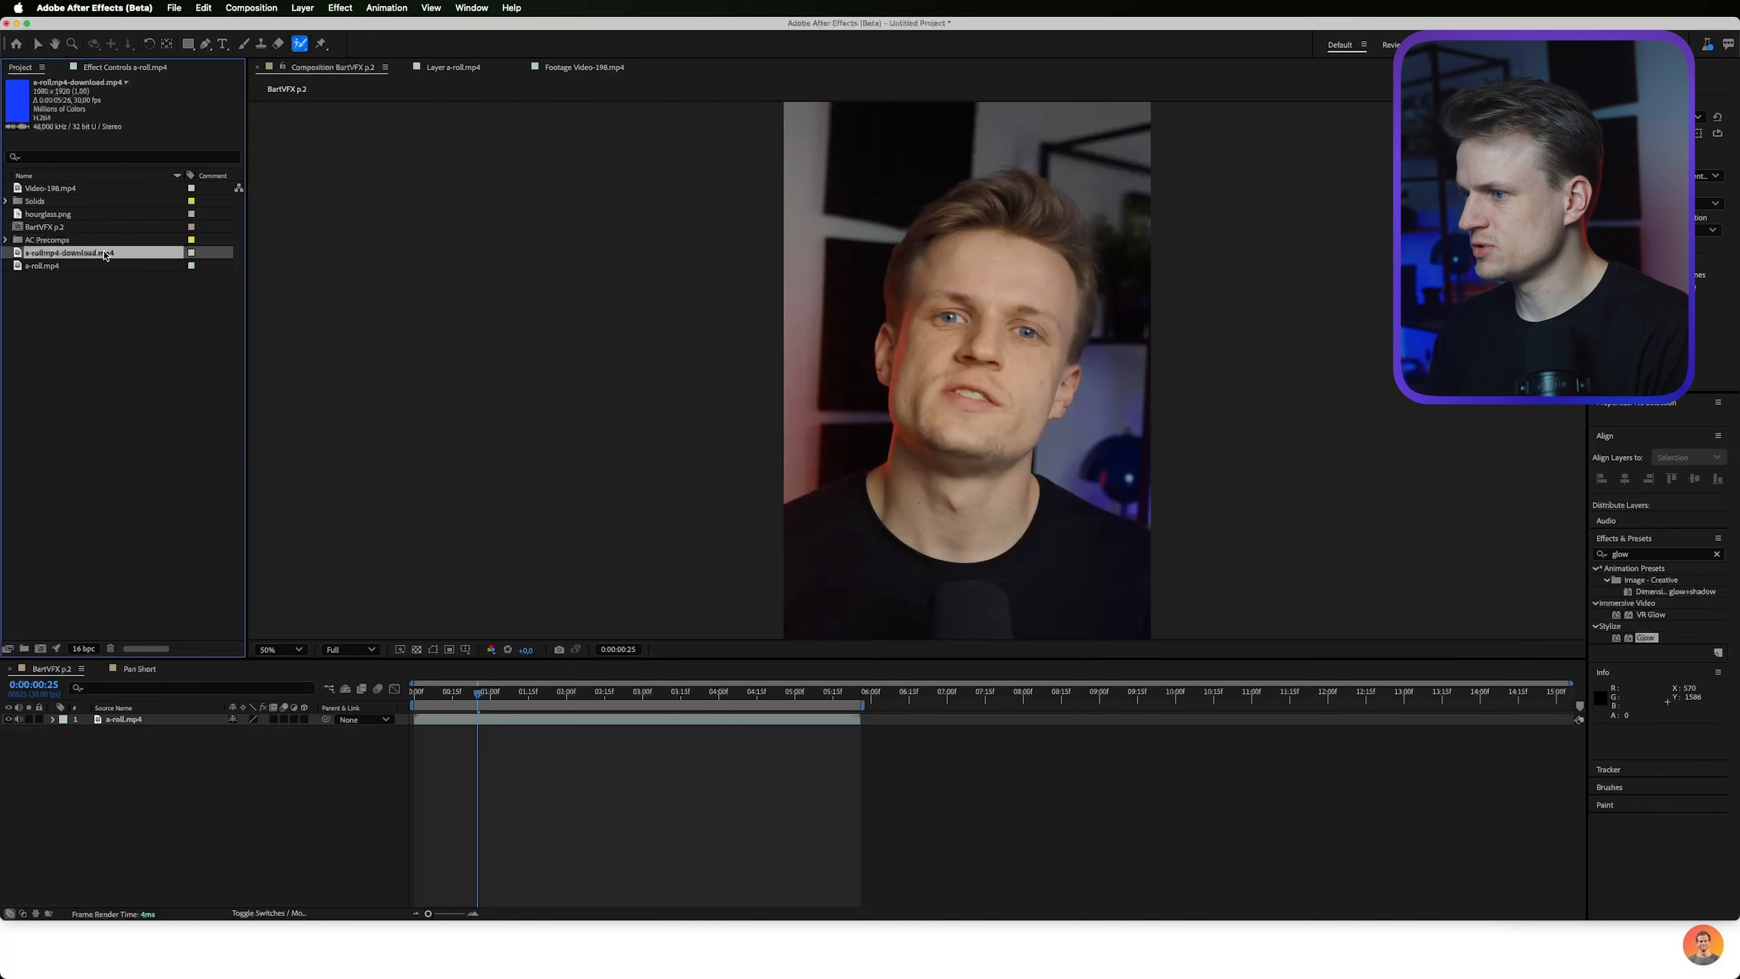
In After Effects, place a-rollmp4-download.mp4 above the a-roll.mp4 layer and key out its blue background with Keylight (1.2).
drag(1002, 505, 178, 718)
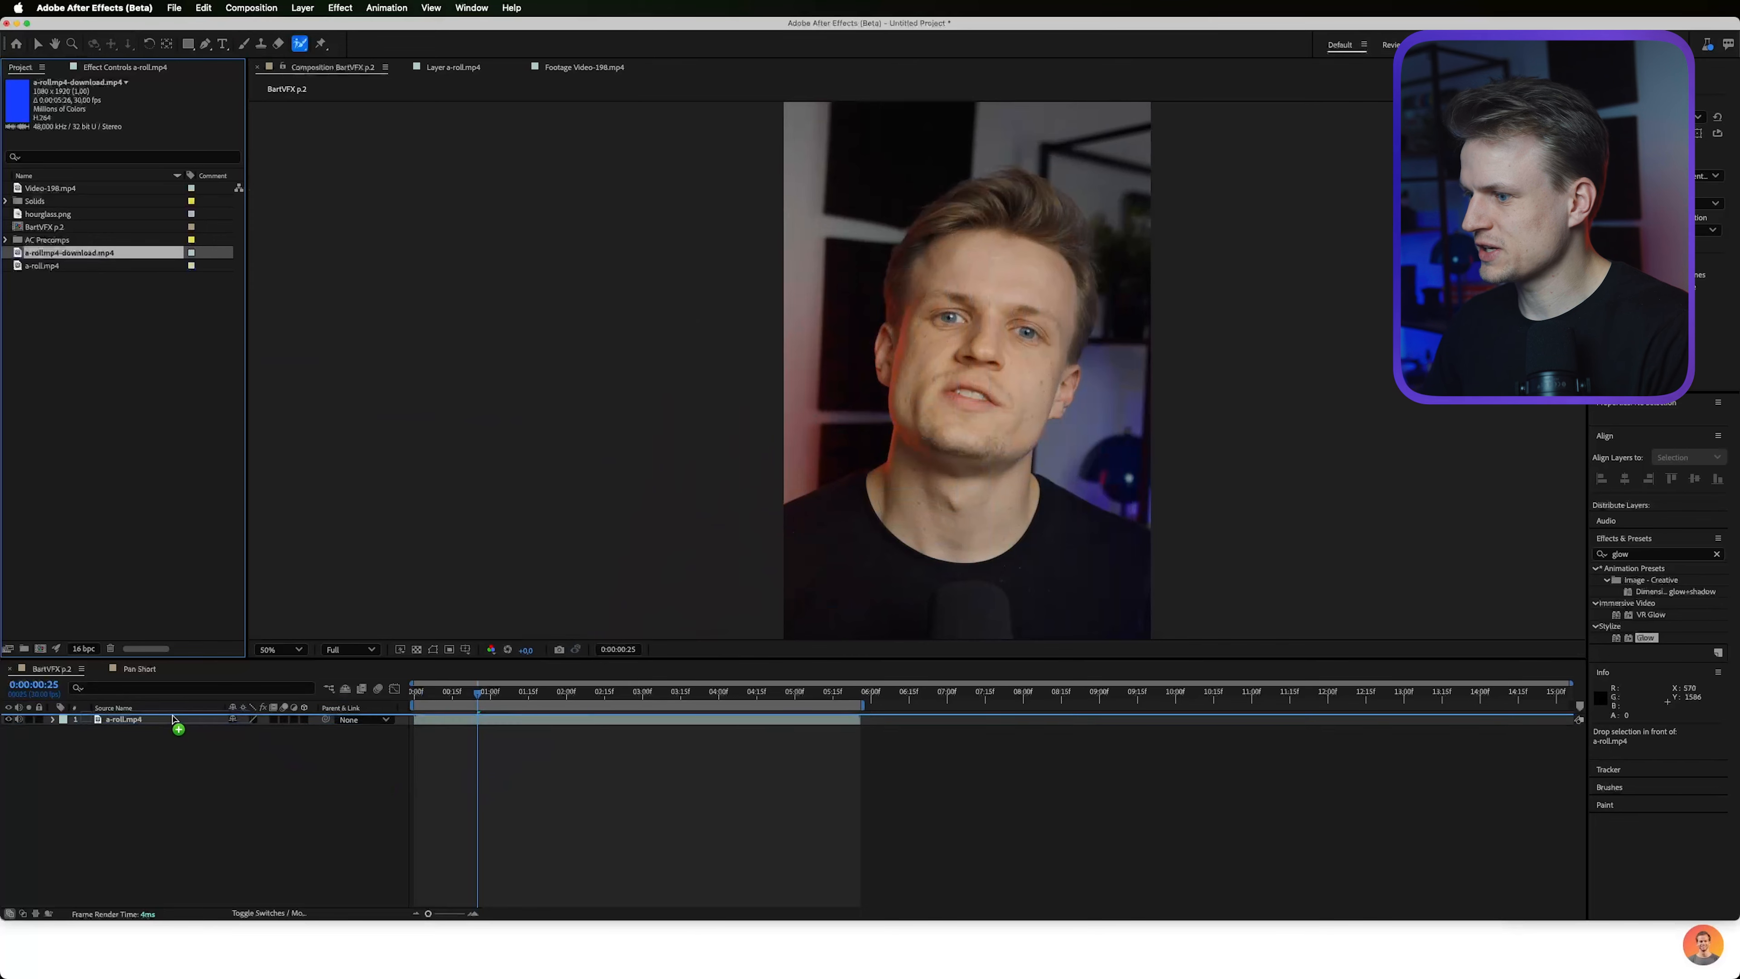
key(super+5)
text(key)
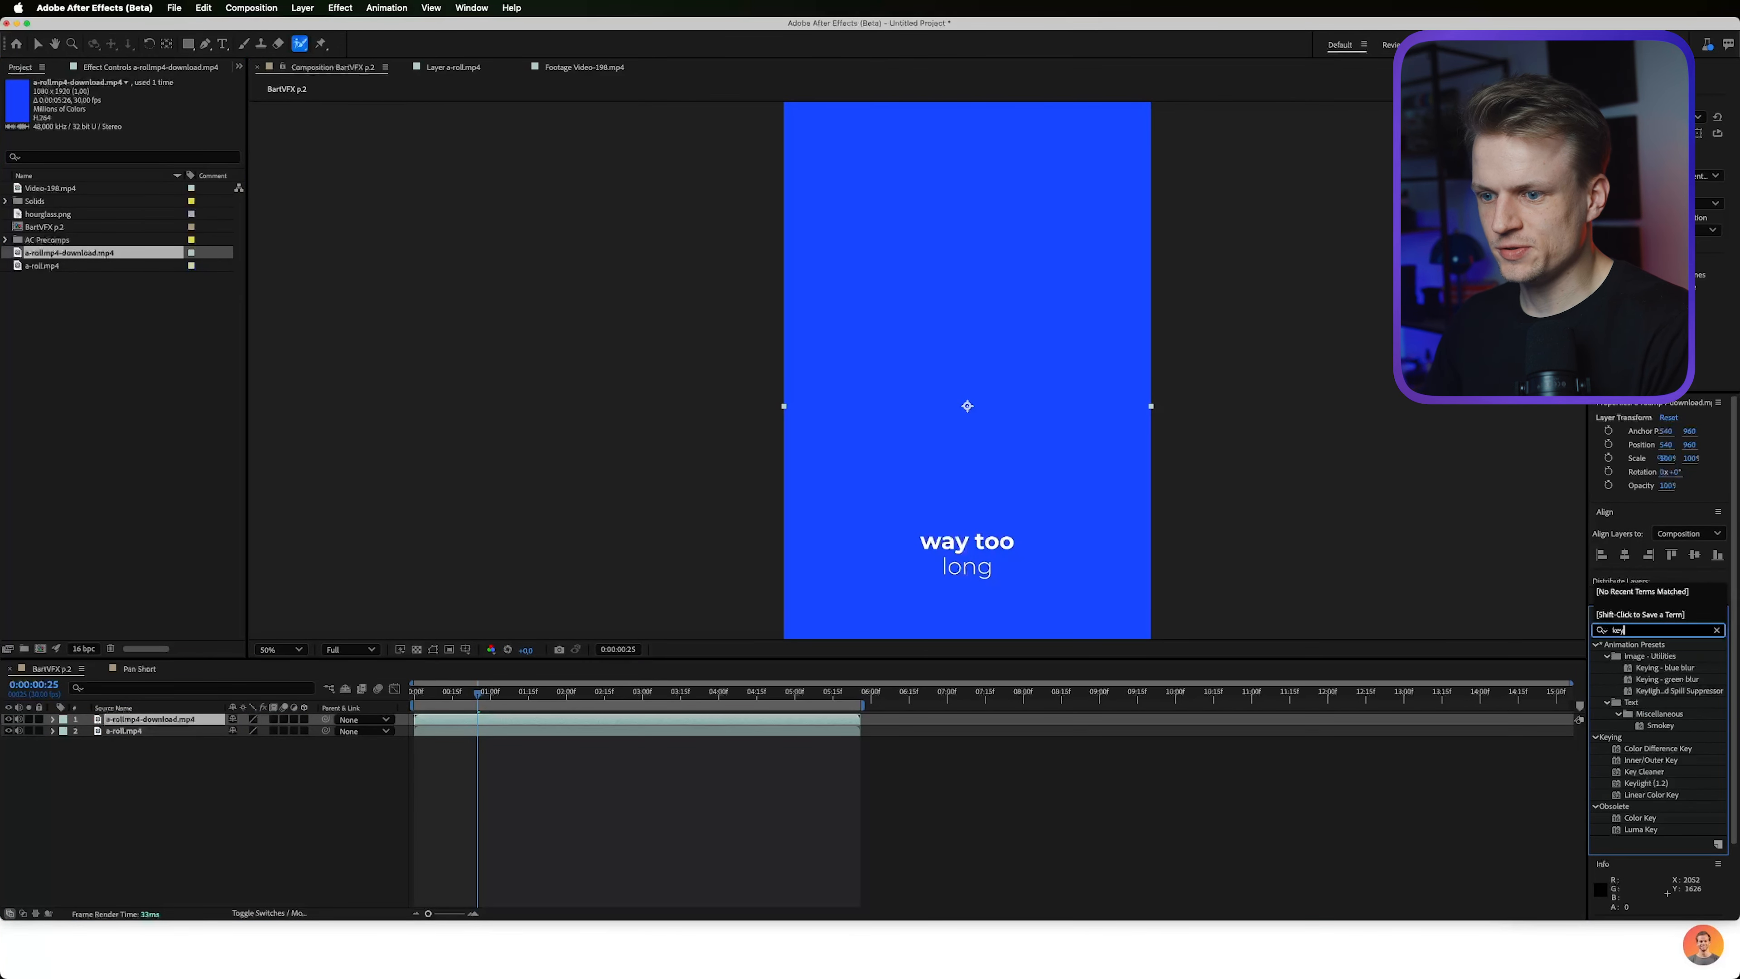
double_click(1646, 782)
click(939, 292)
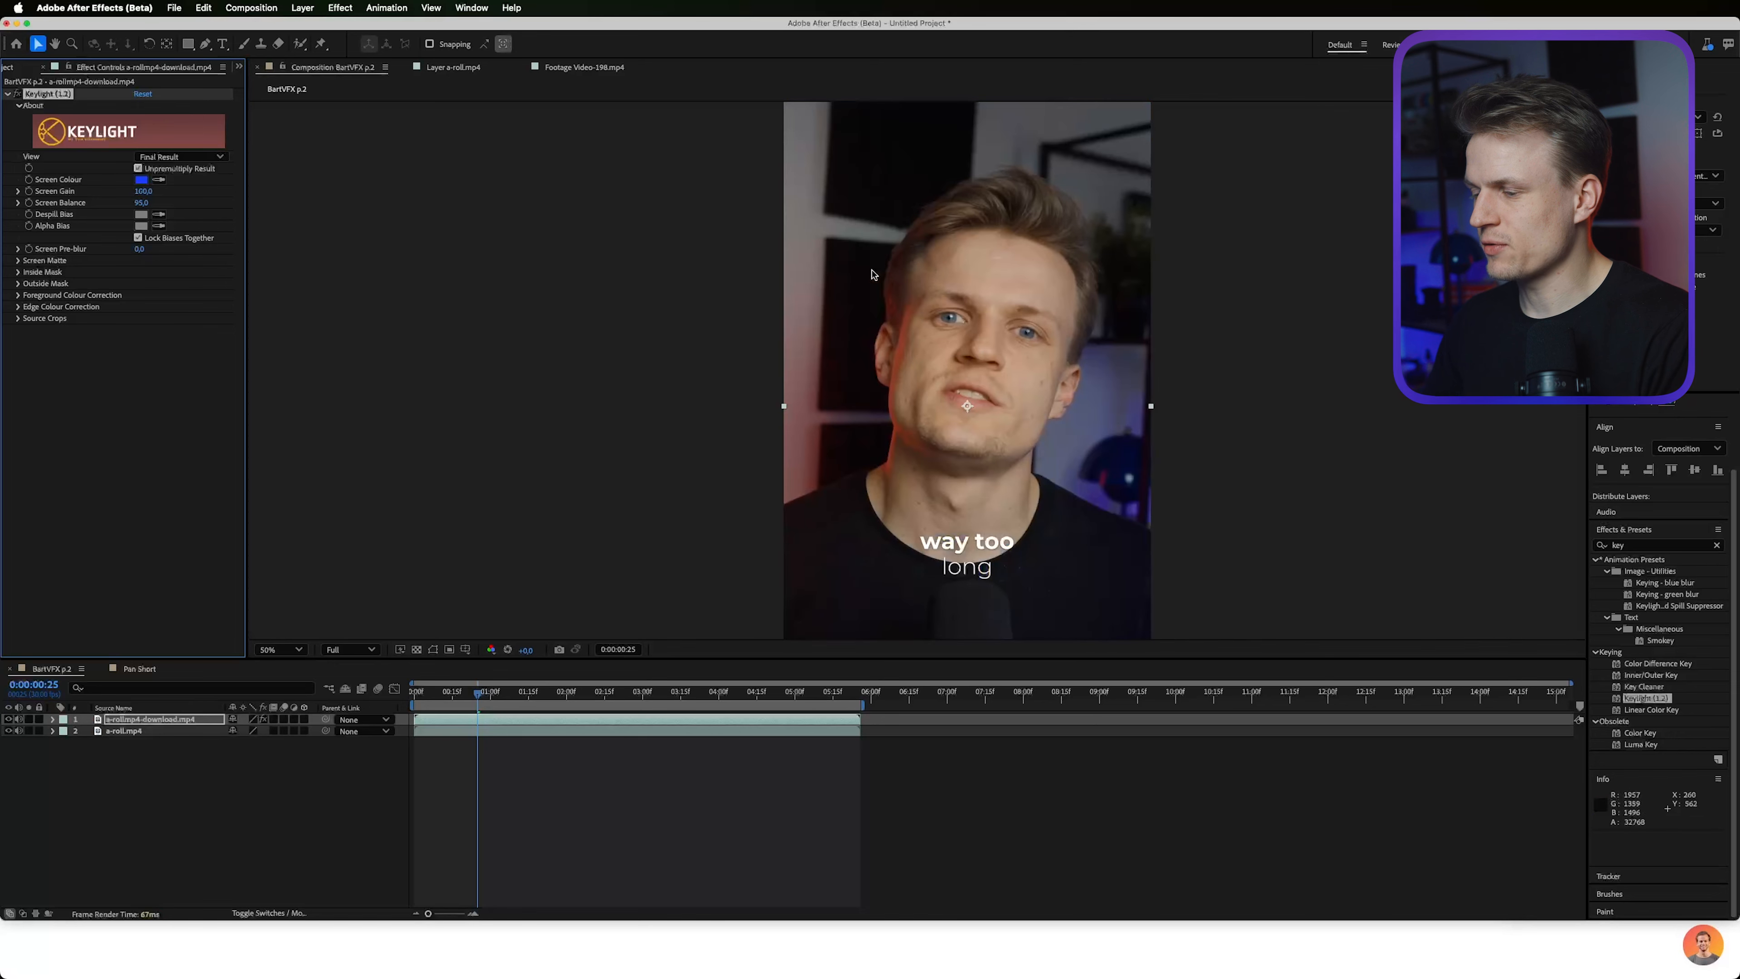
Mute the audio of the subtitle layer and scrub through the captions over the footage.
key(space)
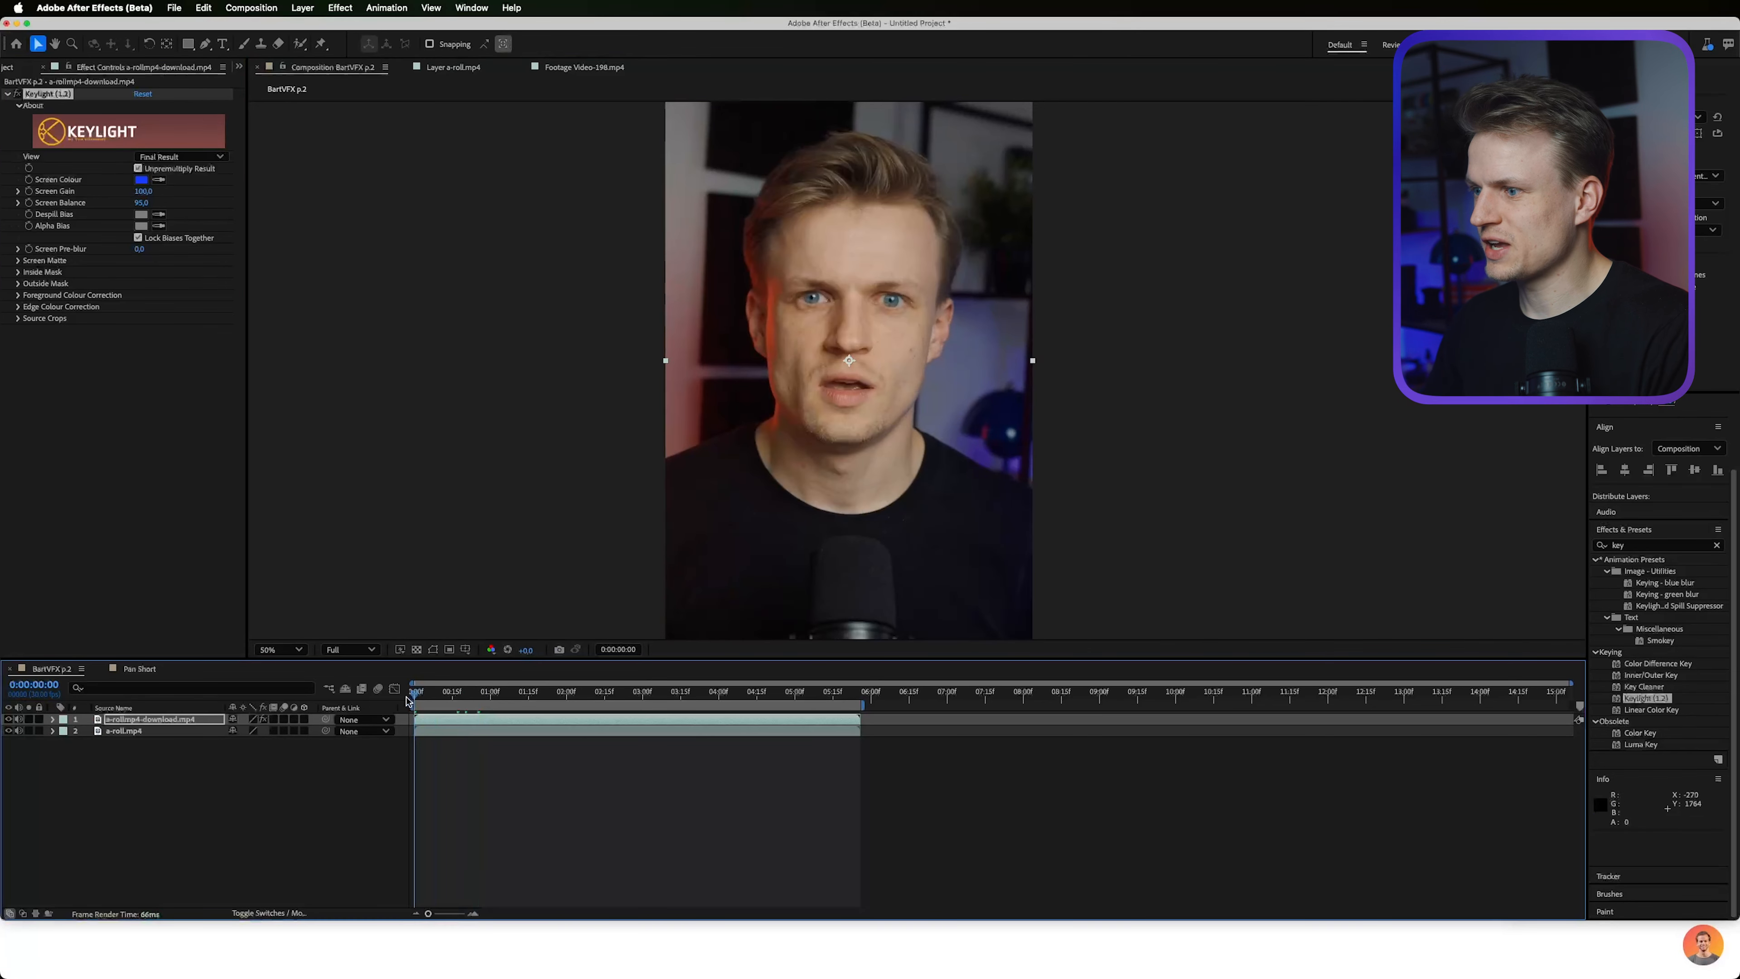
click(19, 719)
drag(419, 695, 581, 703)
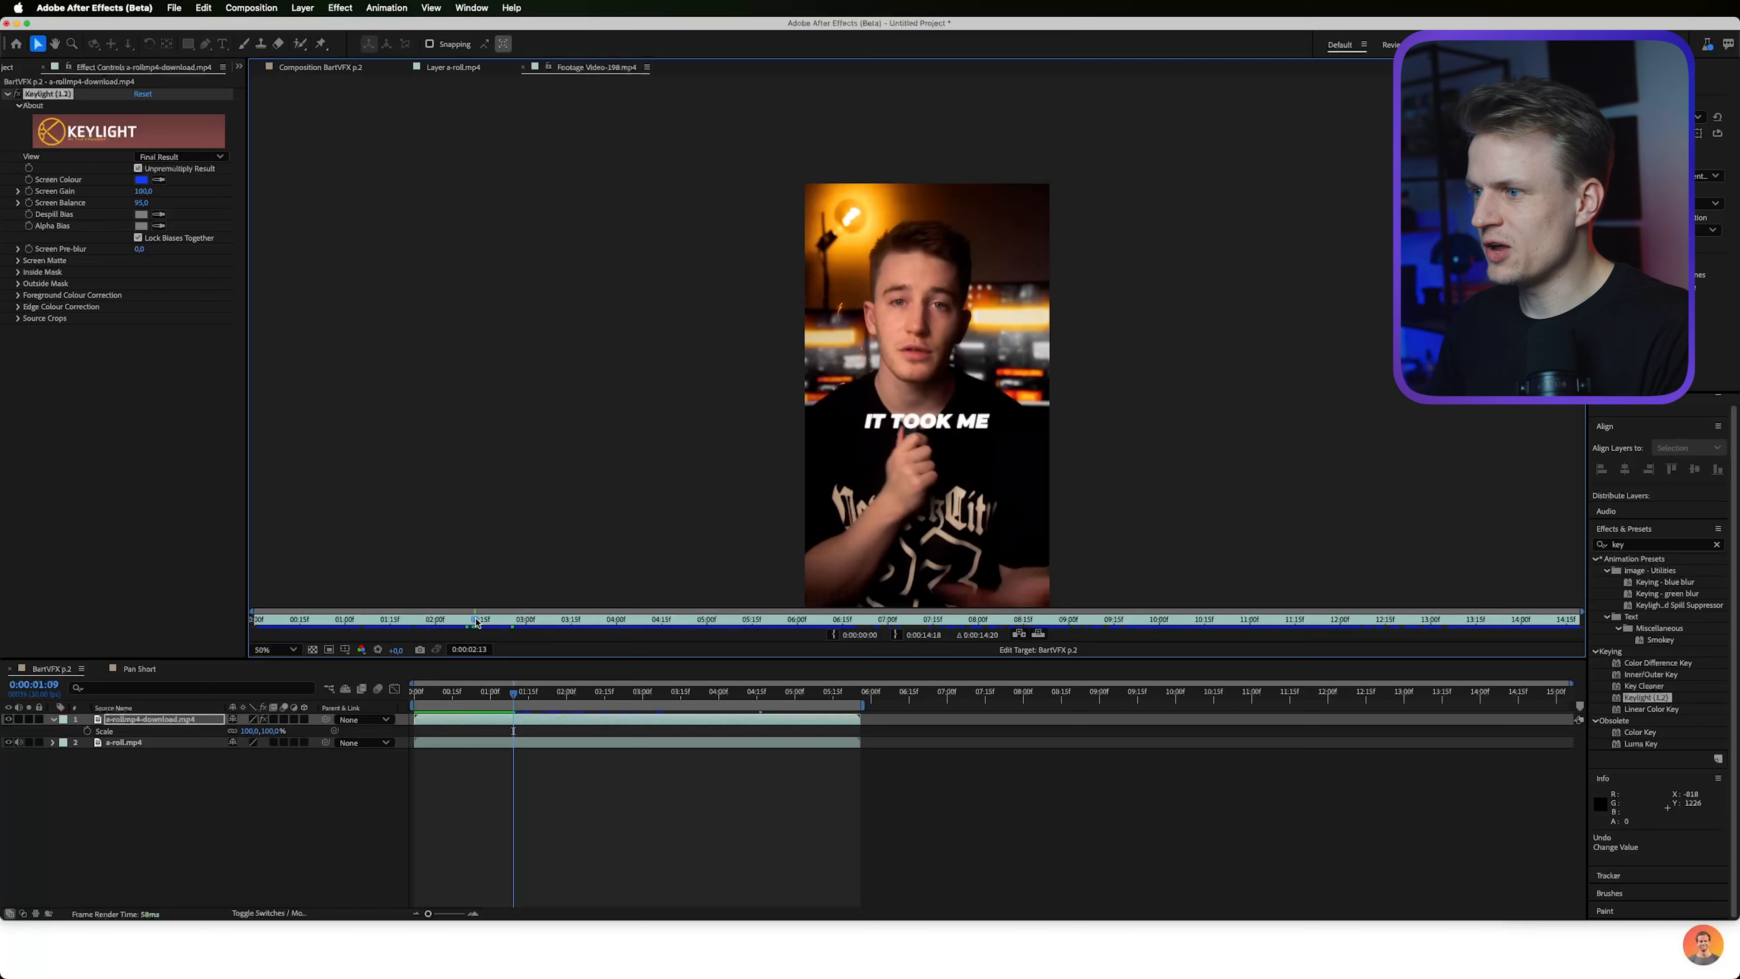
Scrub through the reference footage Video-198.mp4 to examine its caption styles, graphics and B-roll scenes.
drag(286, 620, 750, 632)
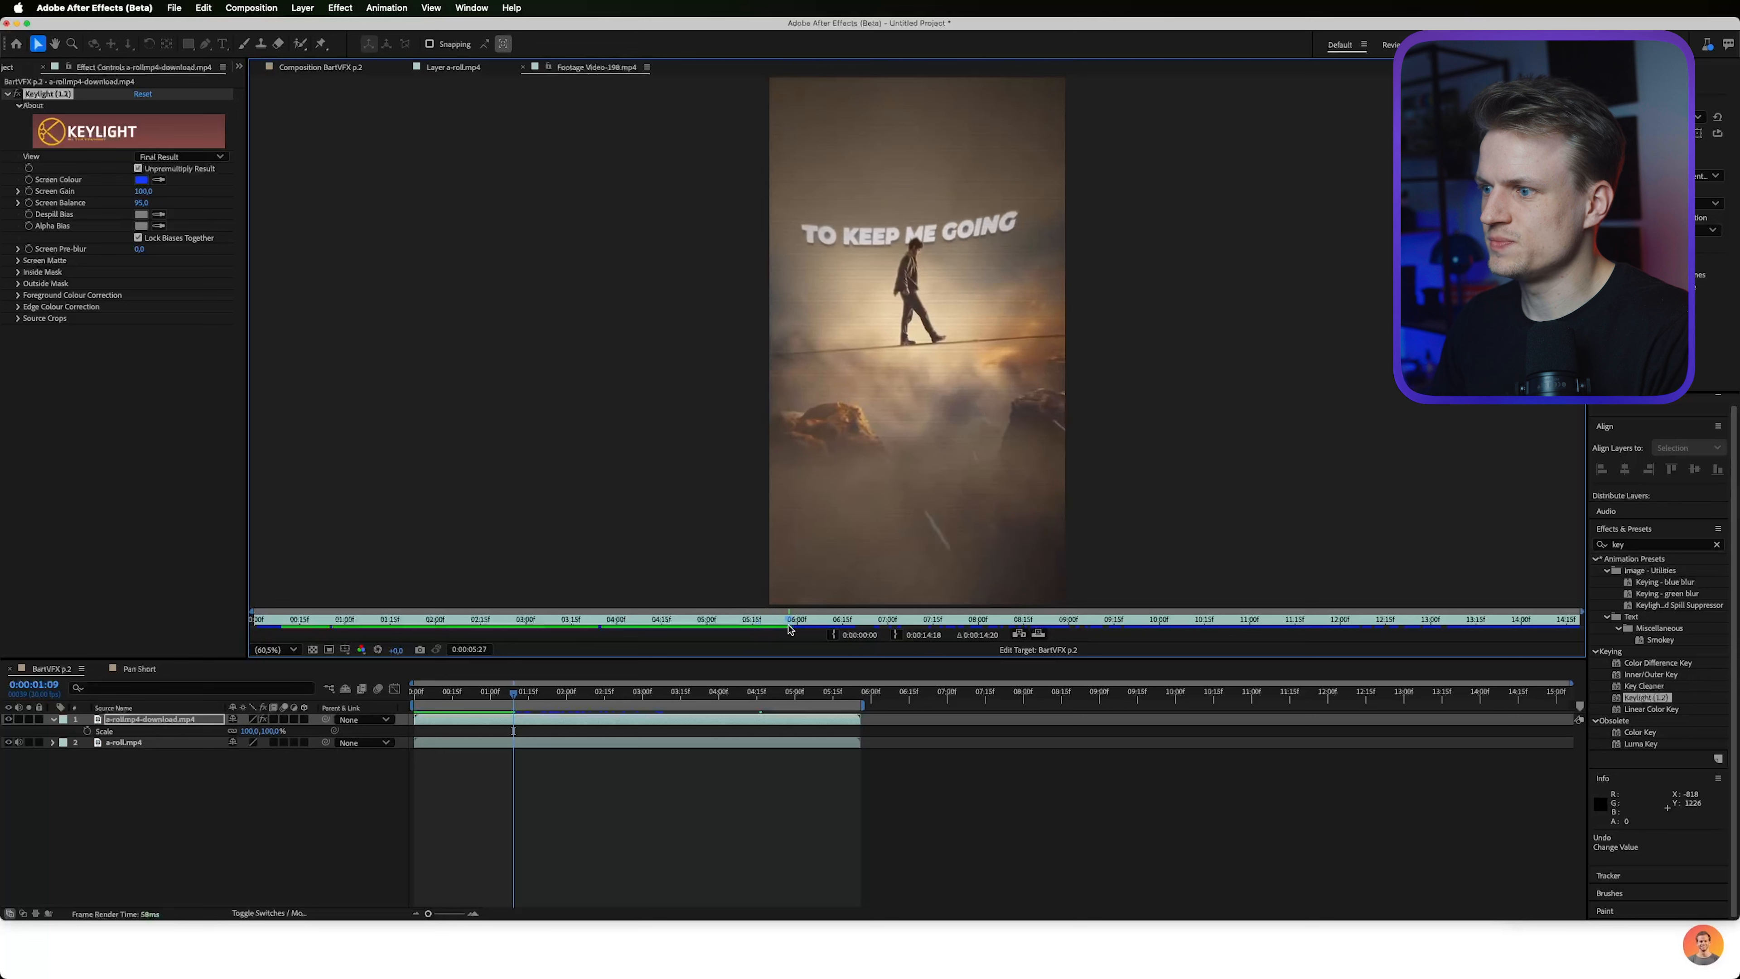
drag(792, 624, 836, 622)
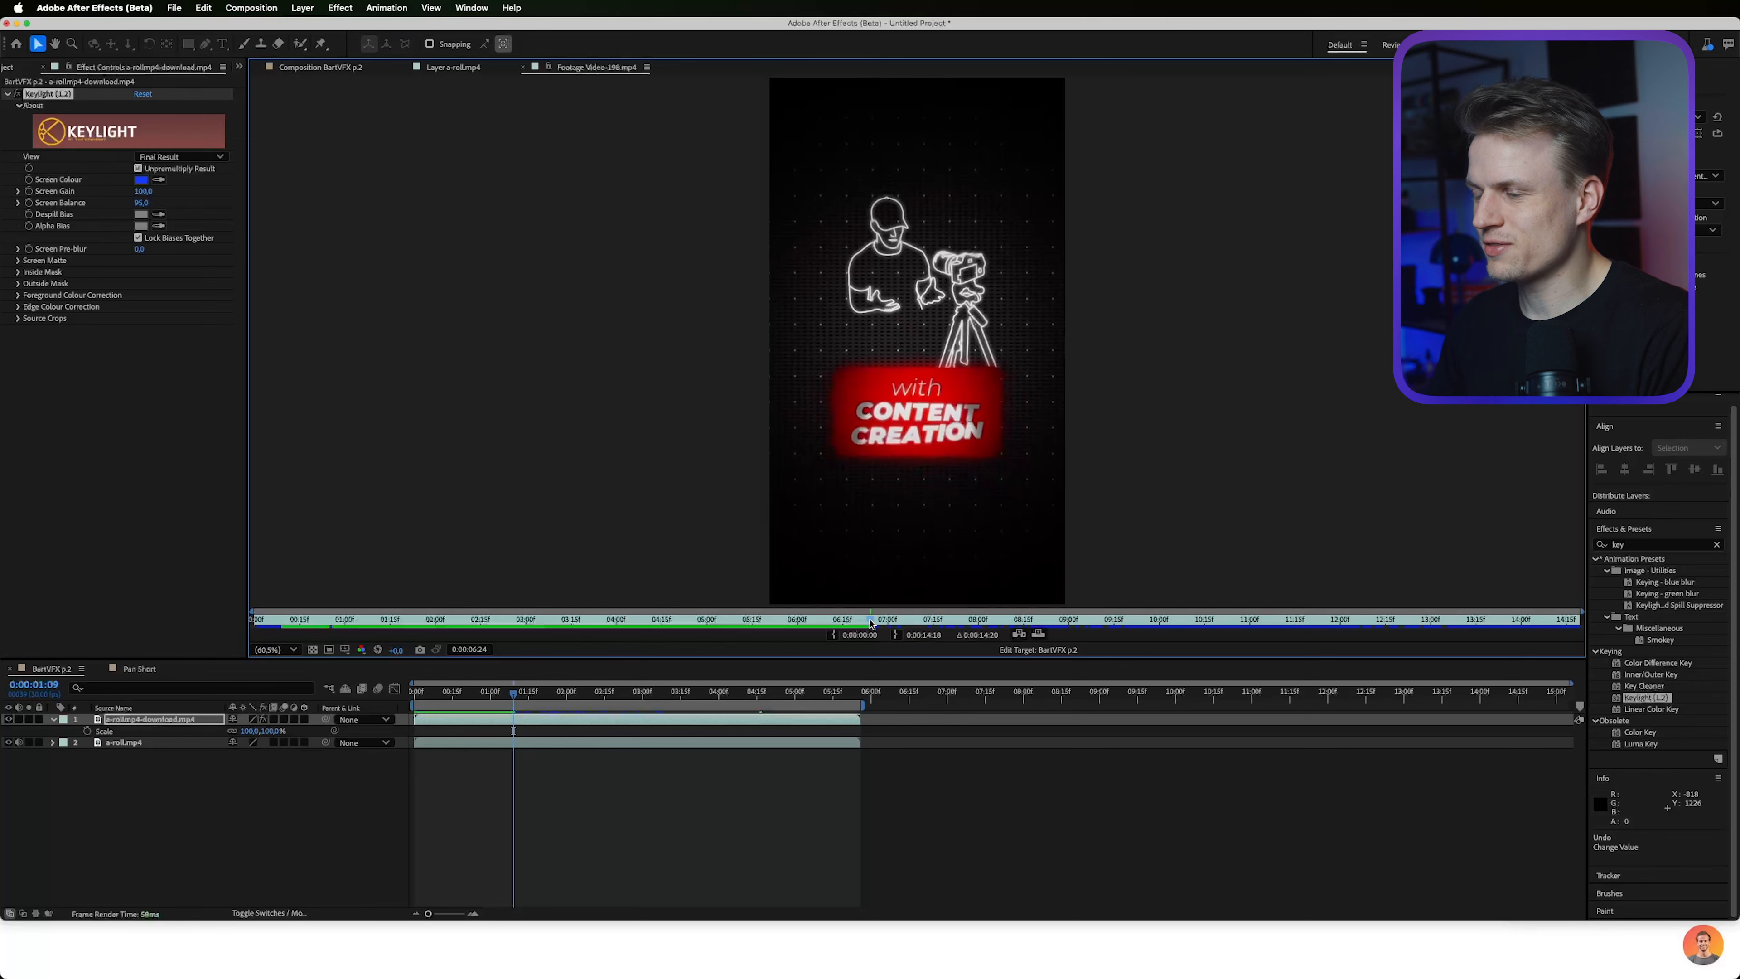
drag(872, 623, 1412, 620)
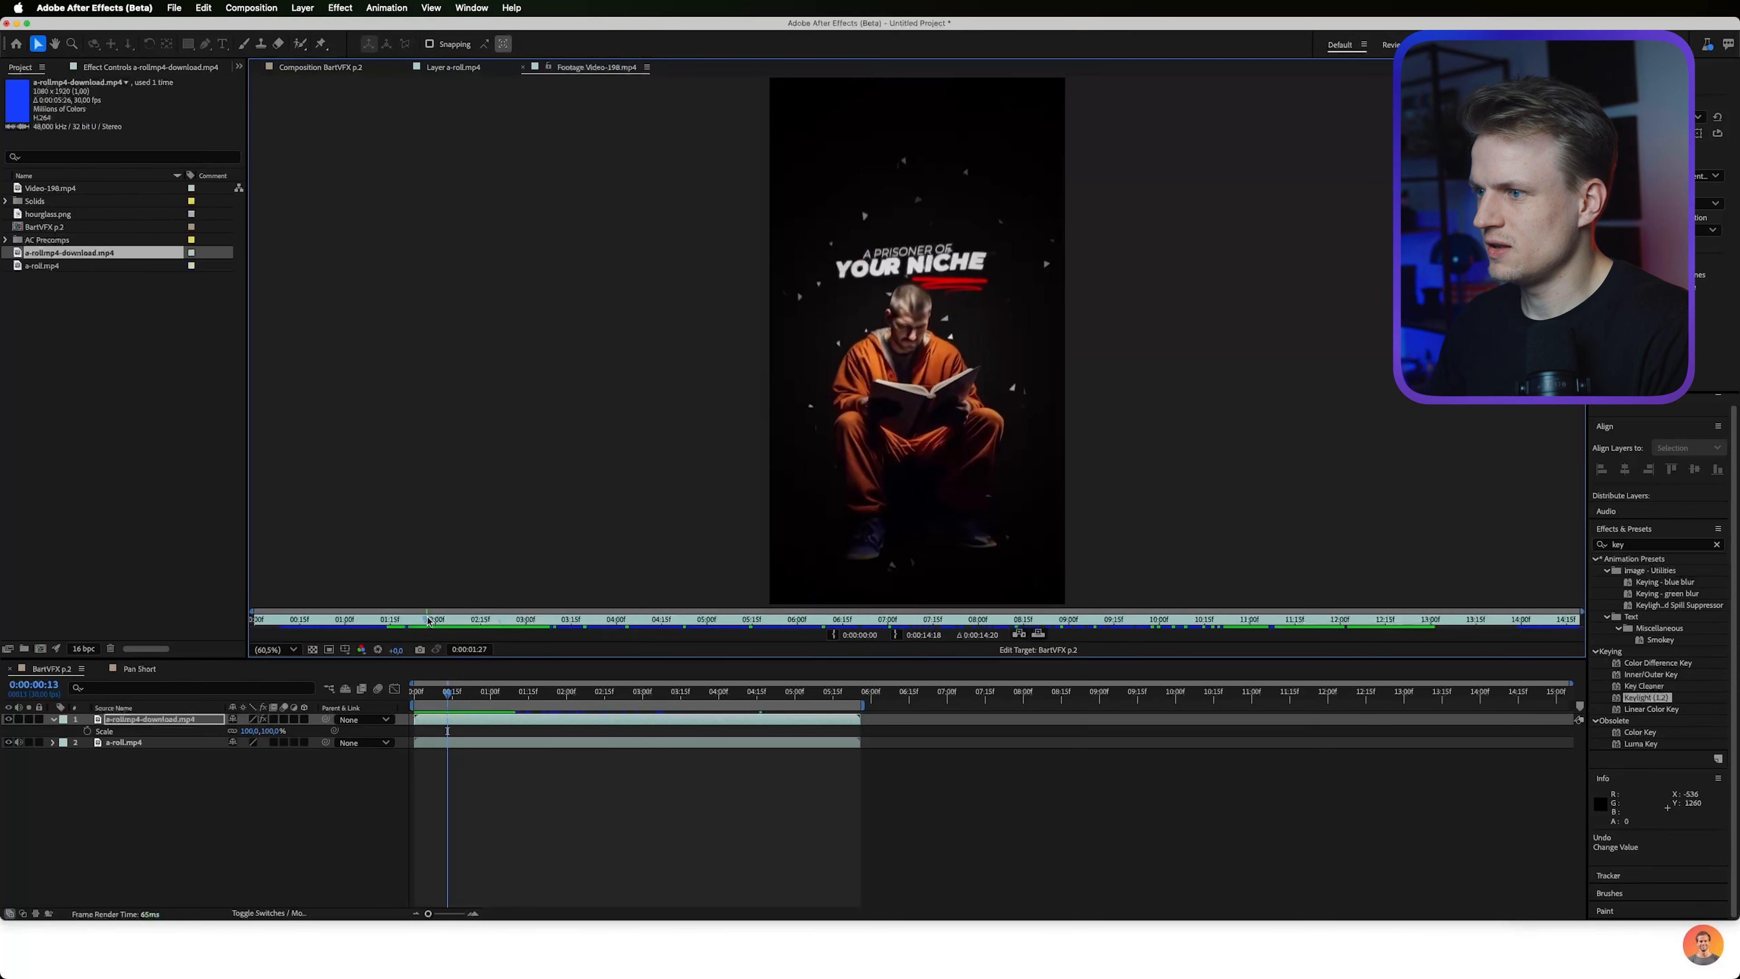
drag(414, 620, 523, 615)
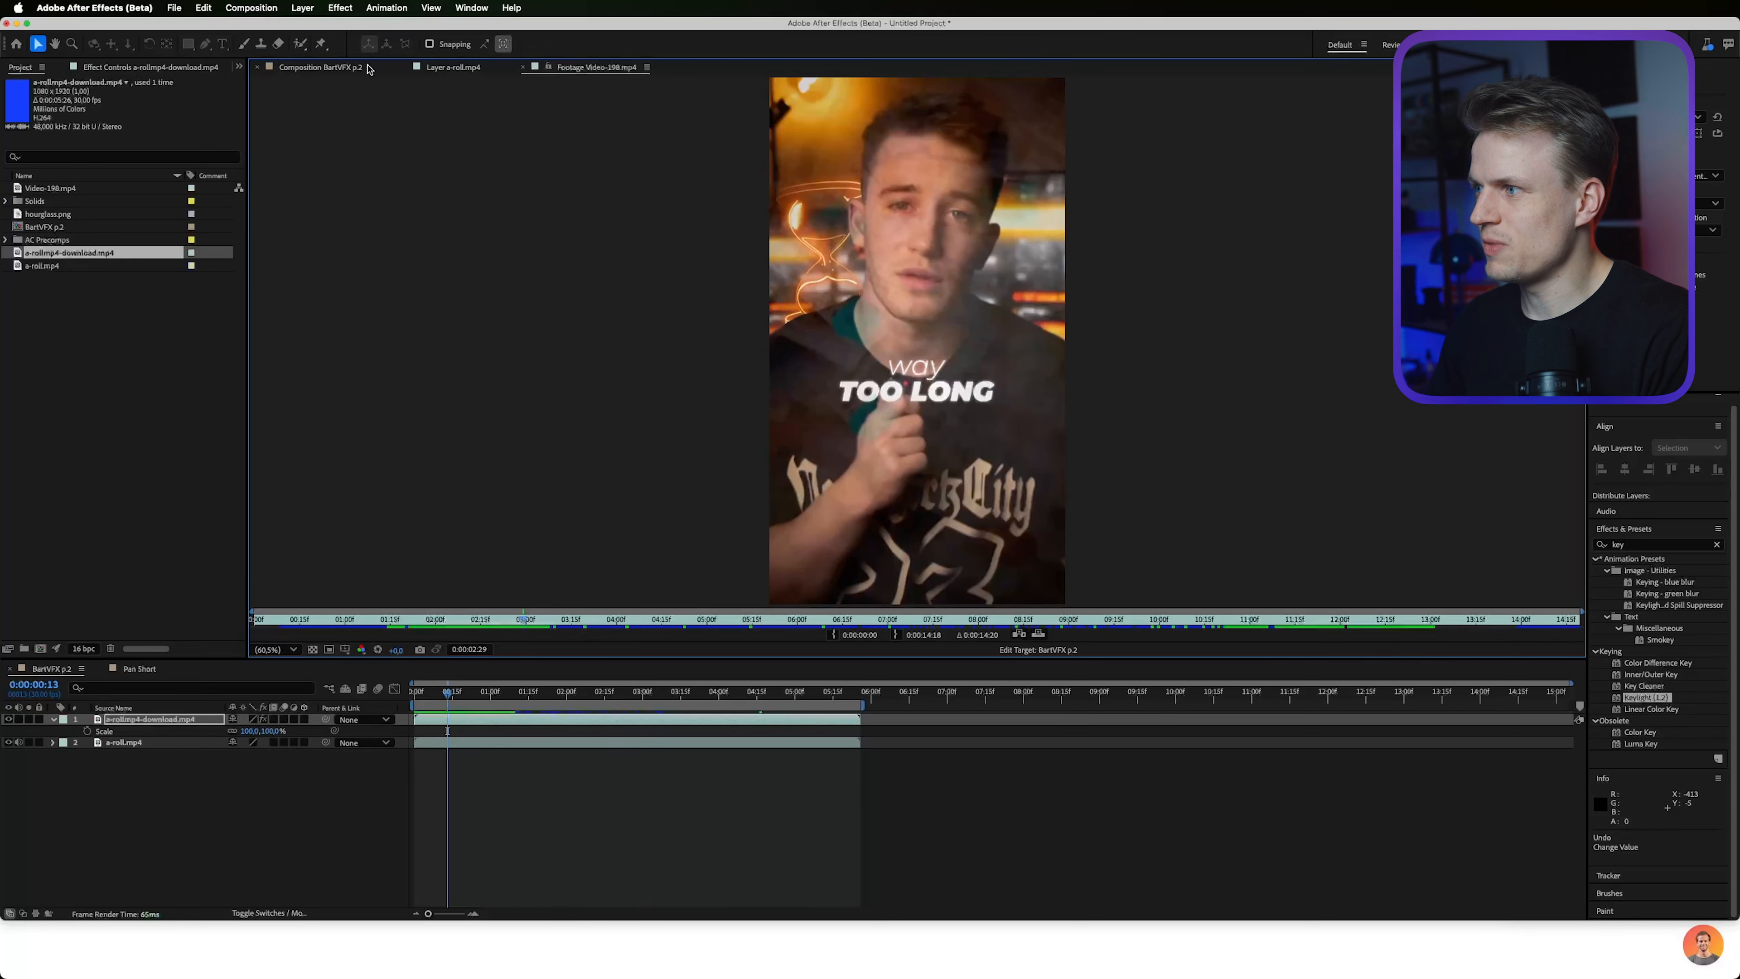
Add hourglass.png to the BartVFX p.2 composition over the speaker's face and open the Auto-trace settings for it.
click(329, 68)
drag(48, 214, 819, 330)
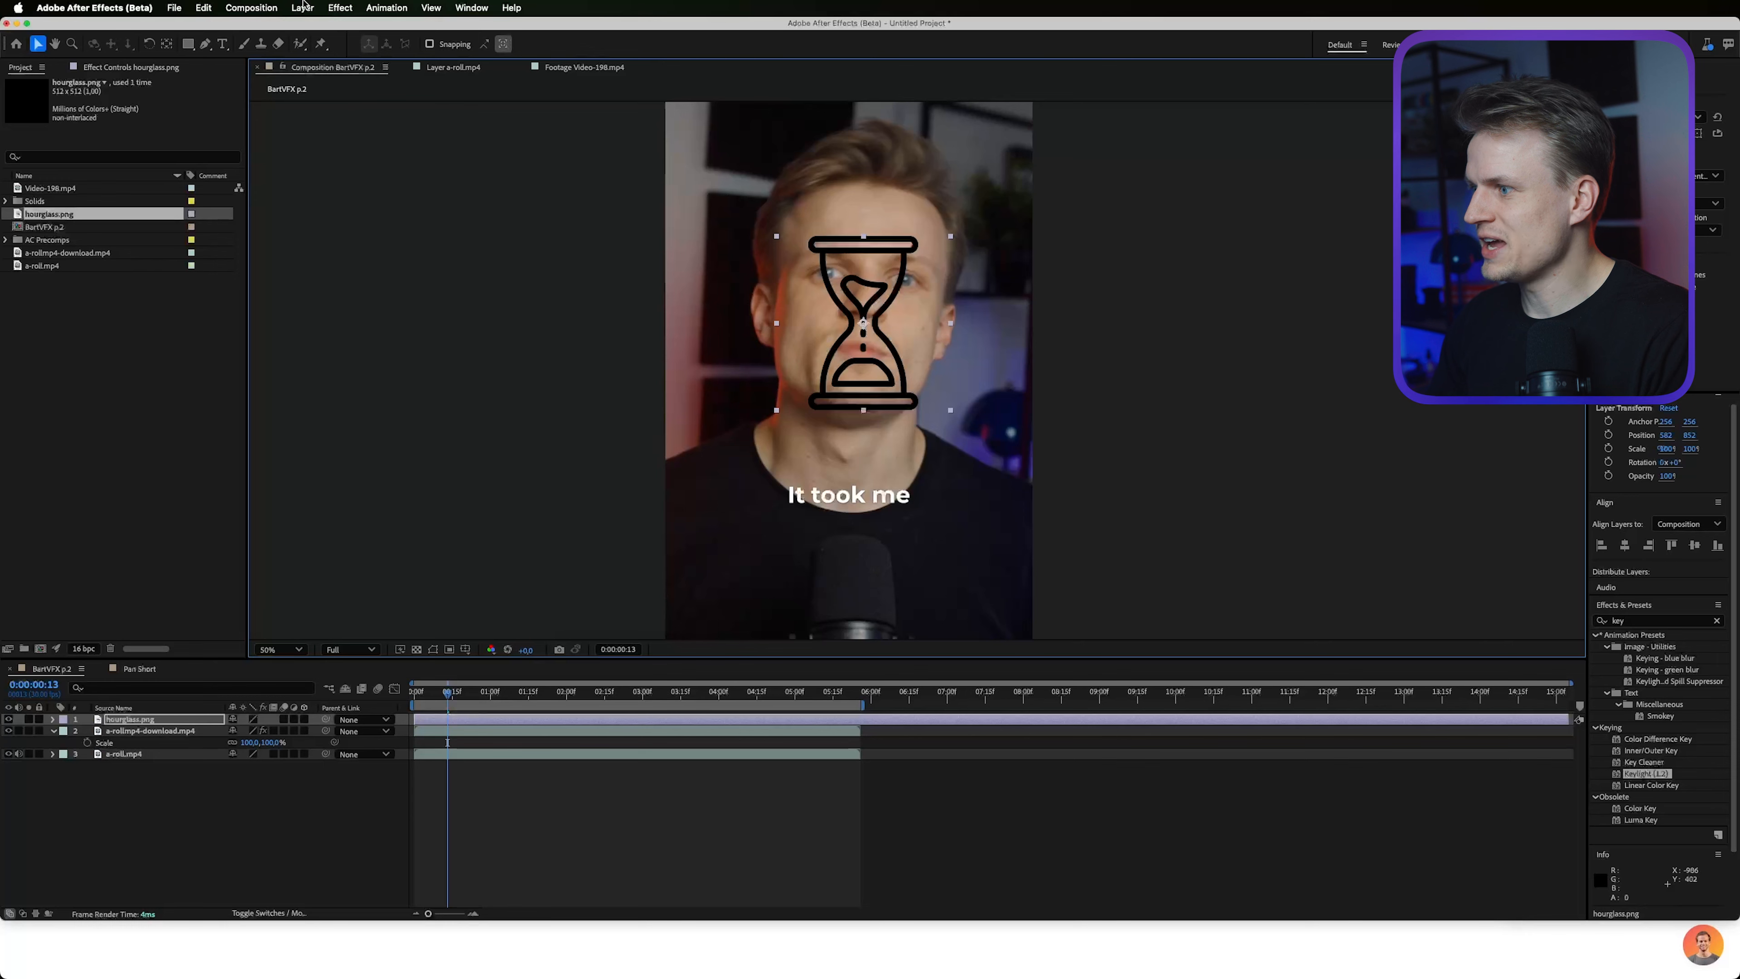
click(304, 7)
click(329, 476)
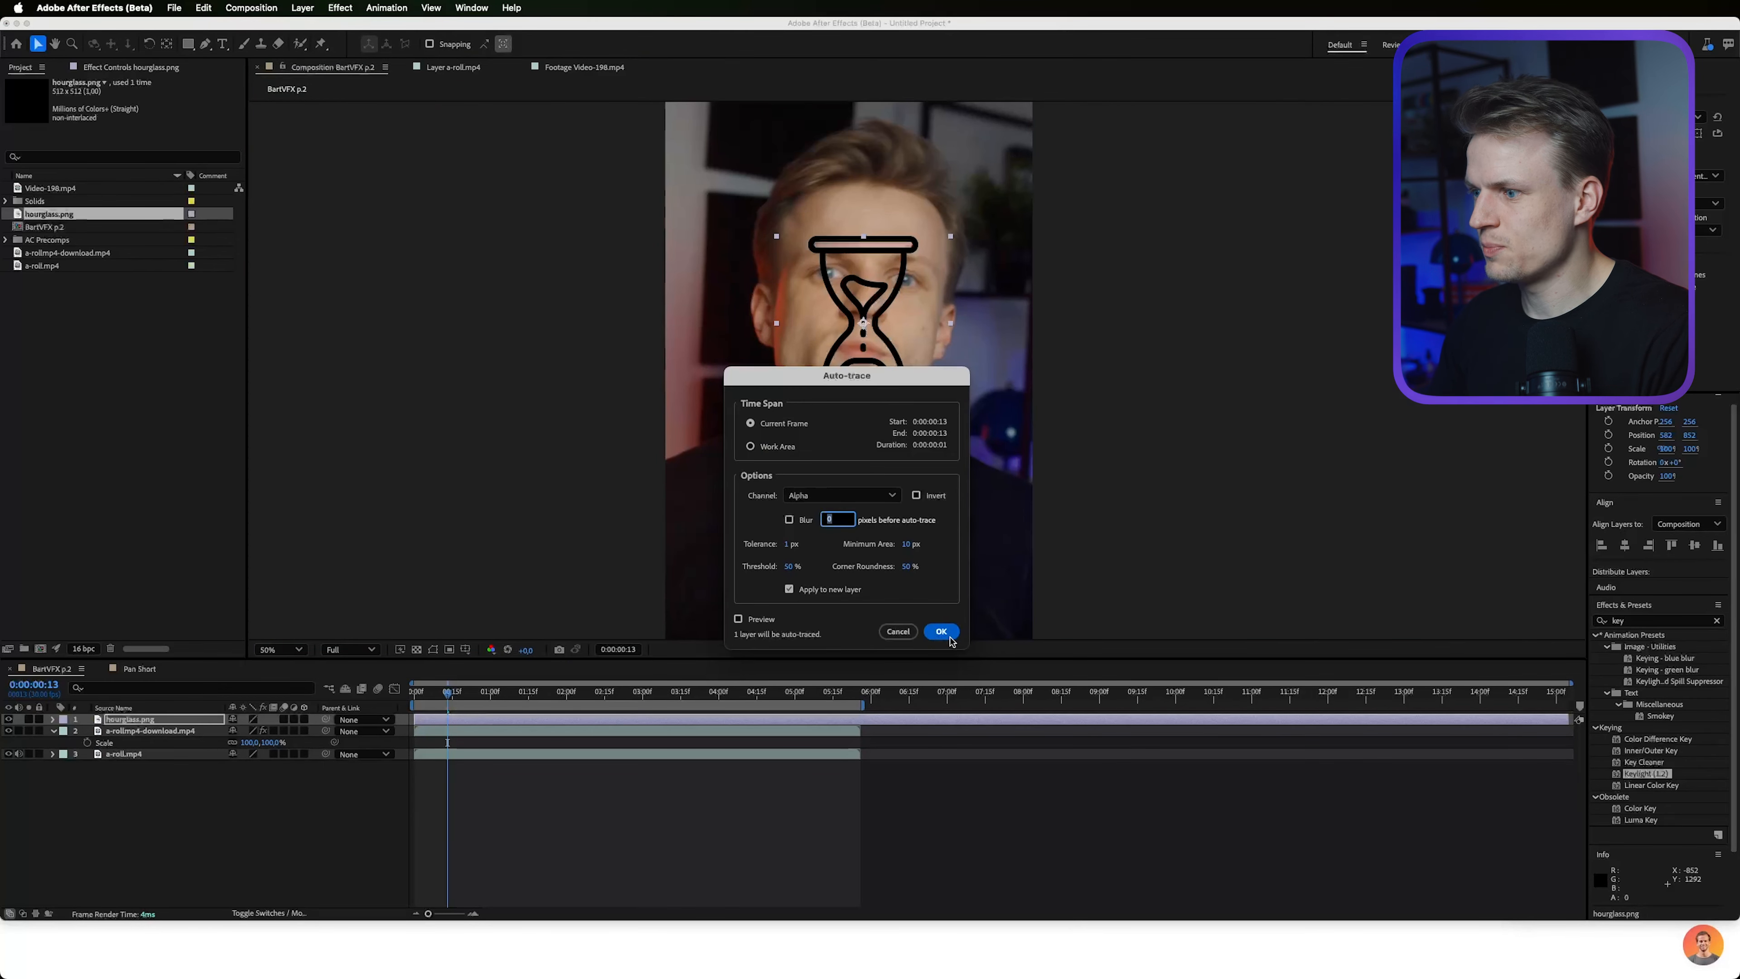
Auto-trace the hourglass onto a new layer with 2 px tolerance and 100% corner roundness, and delete the original hourglass.png layer.
click(304, 7)
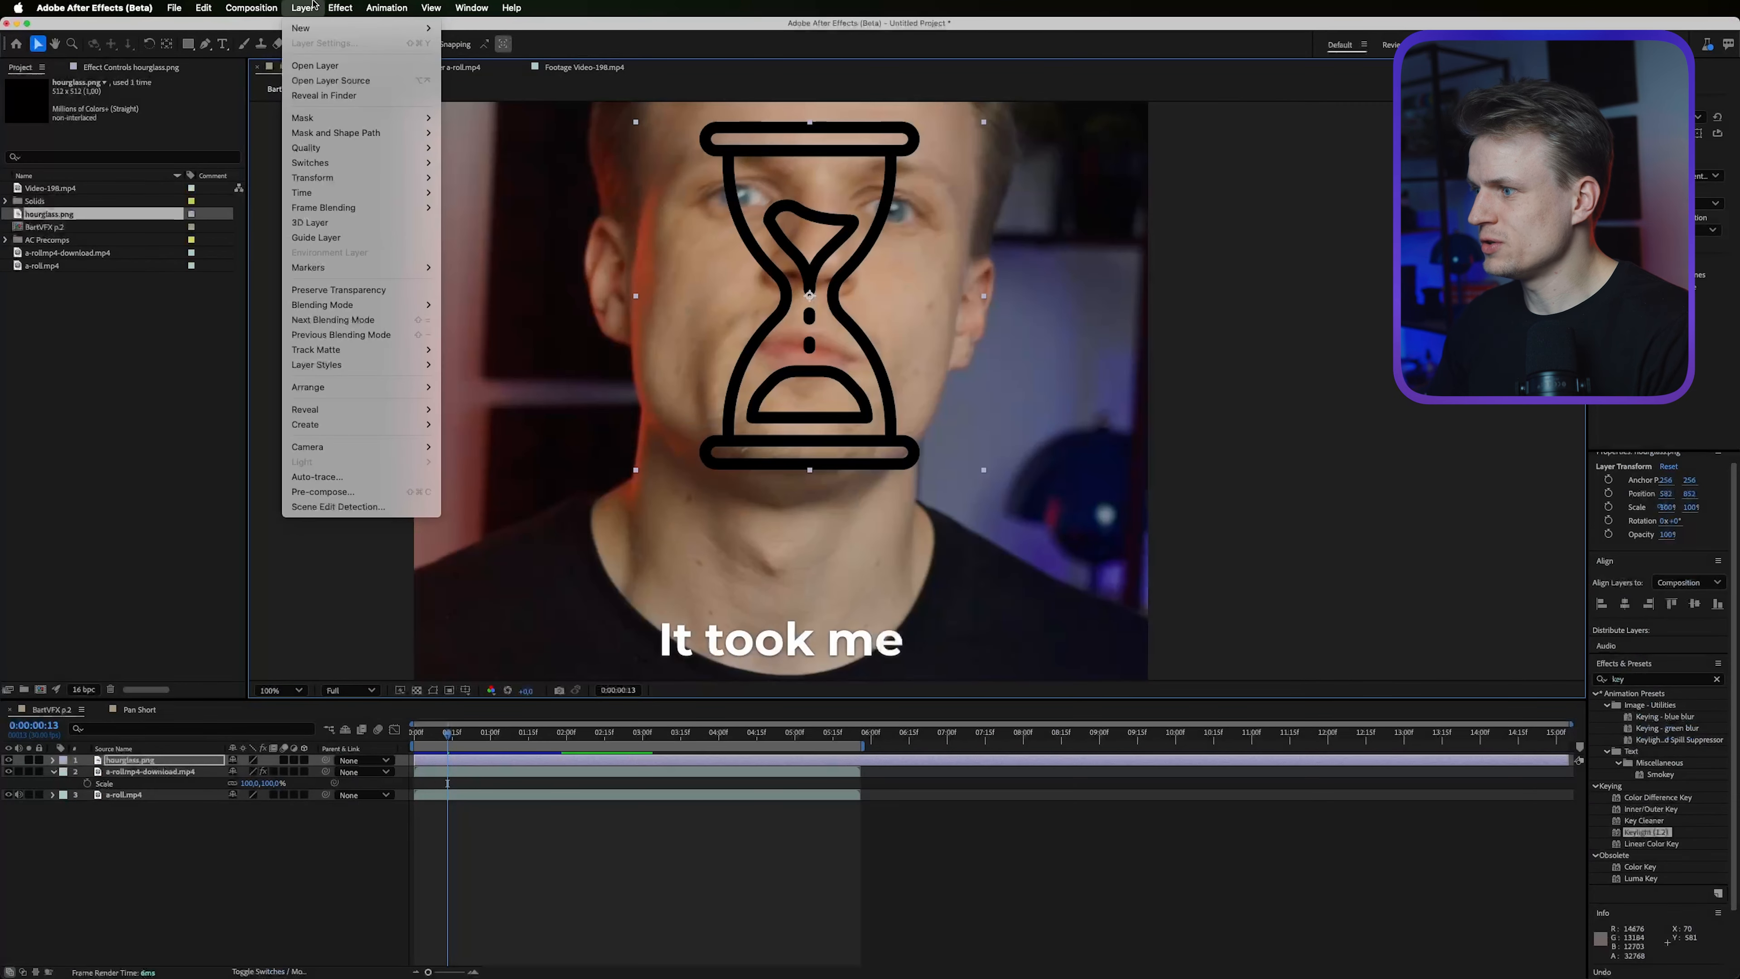
click(336, 480)
drag(790, 546, 792, 548)
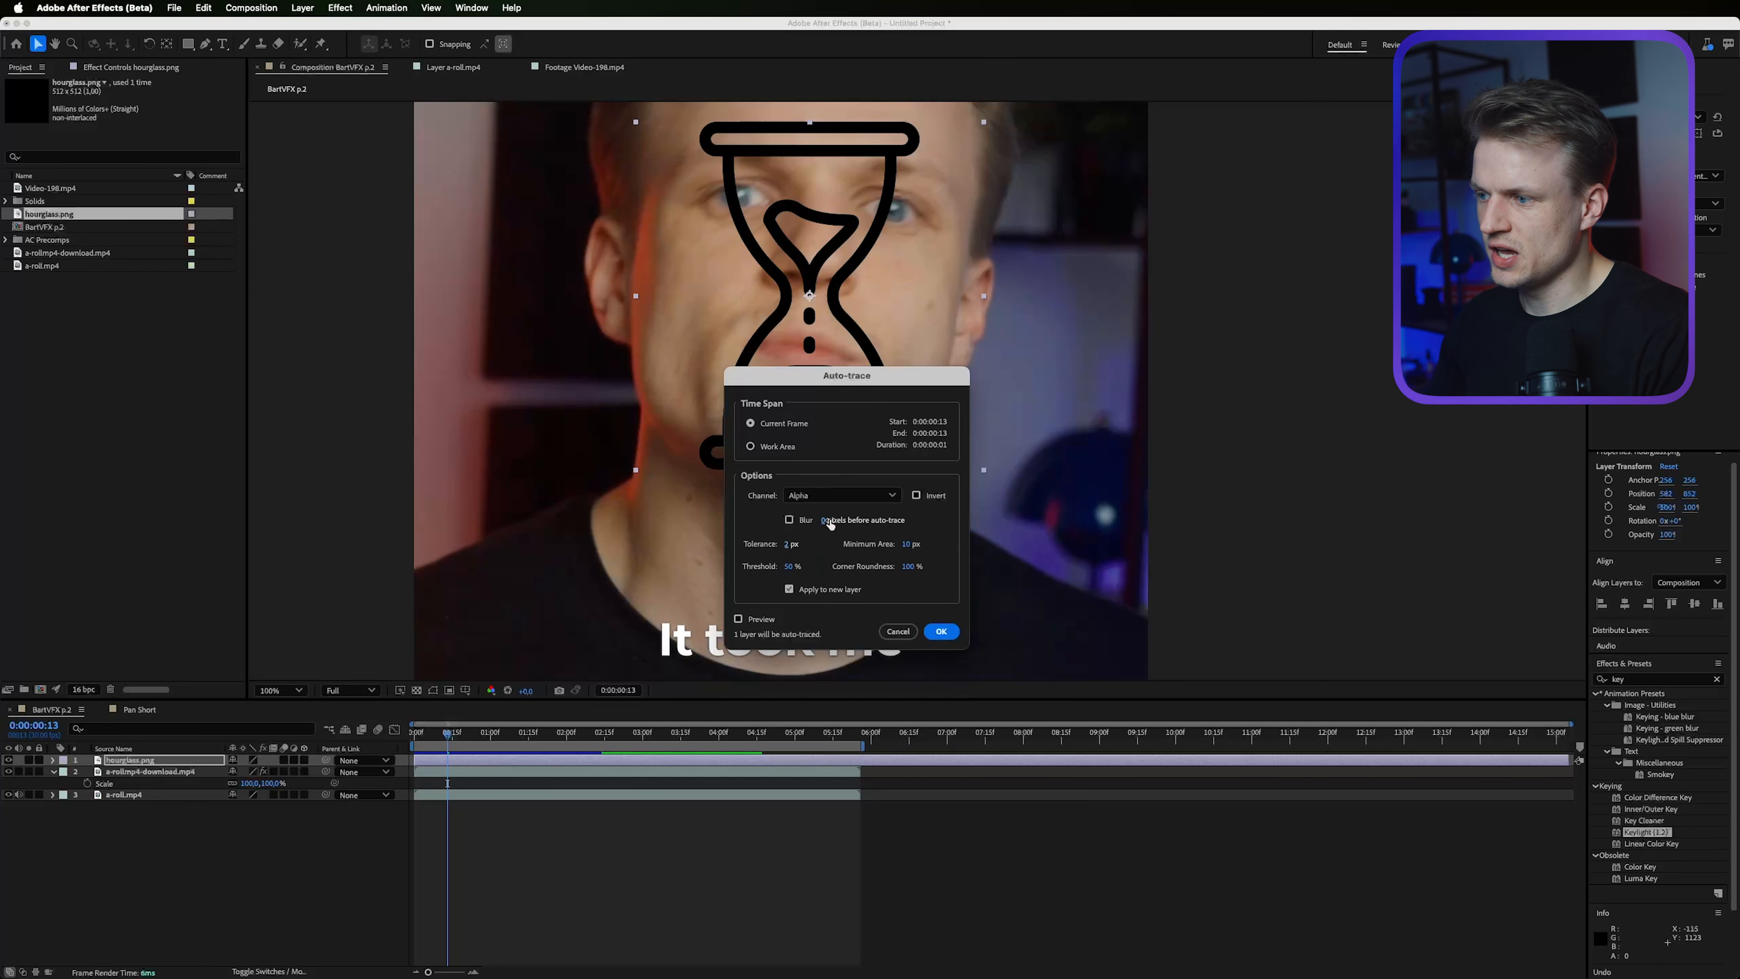
click(789, 520)
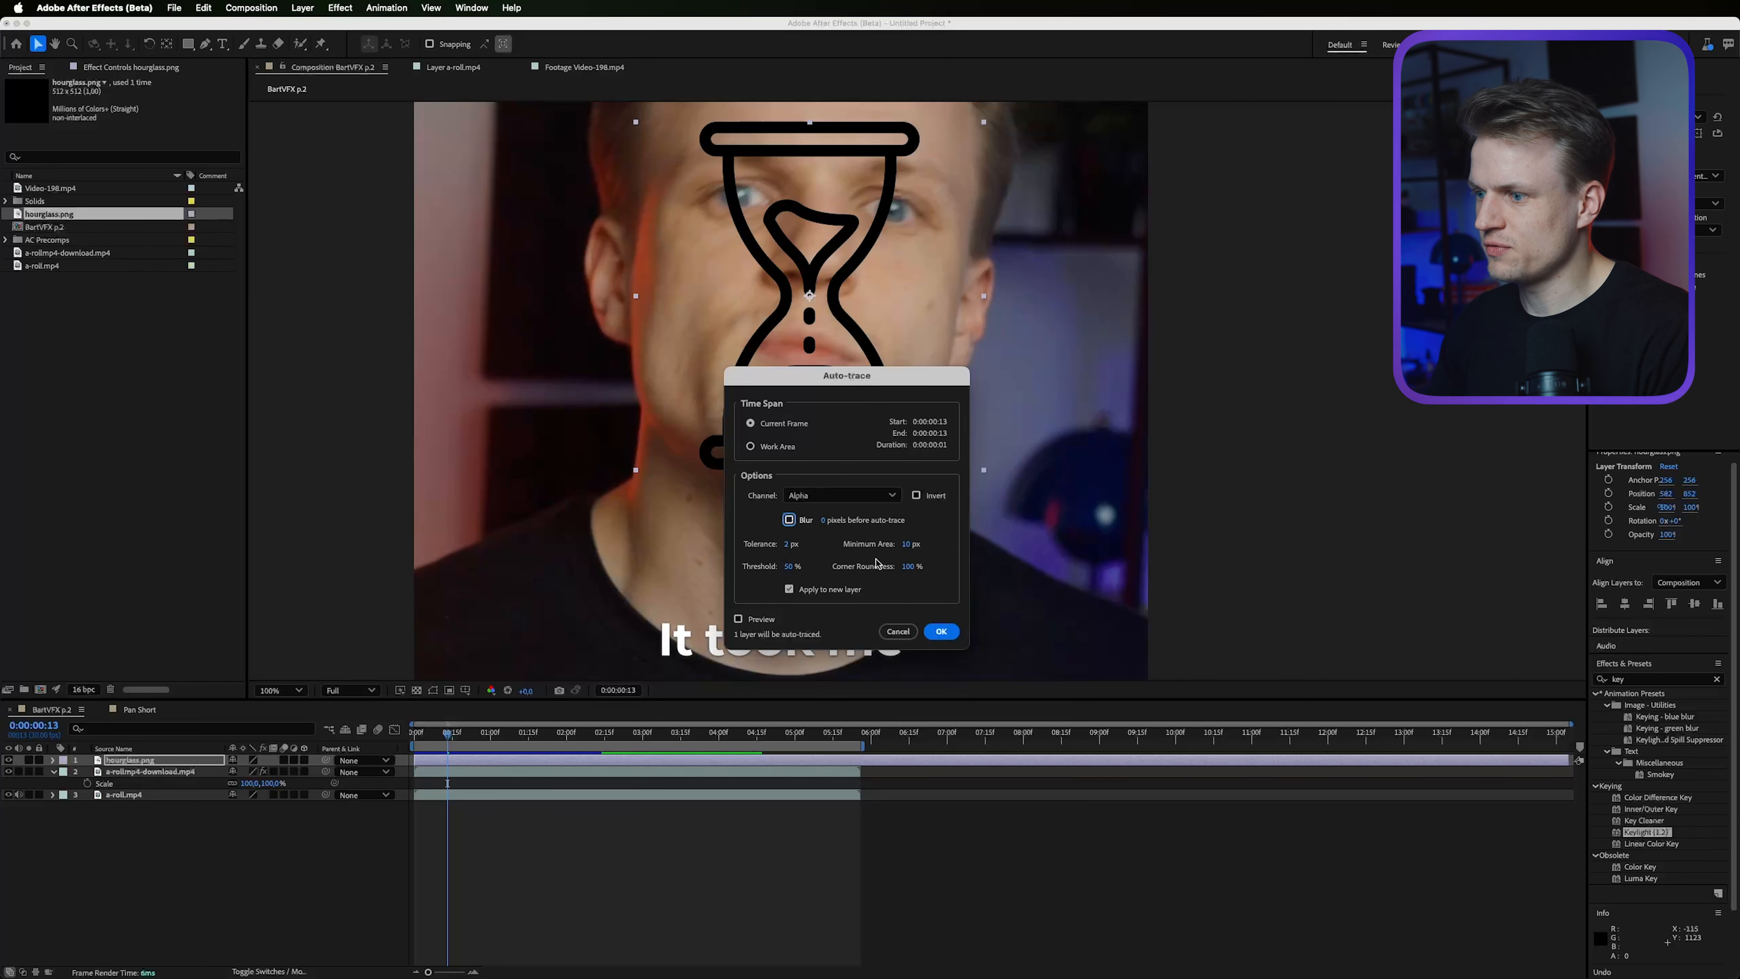
click(939, 631)
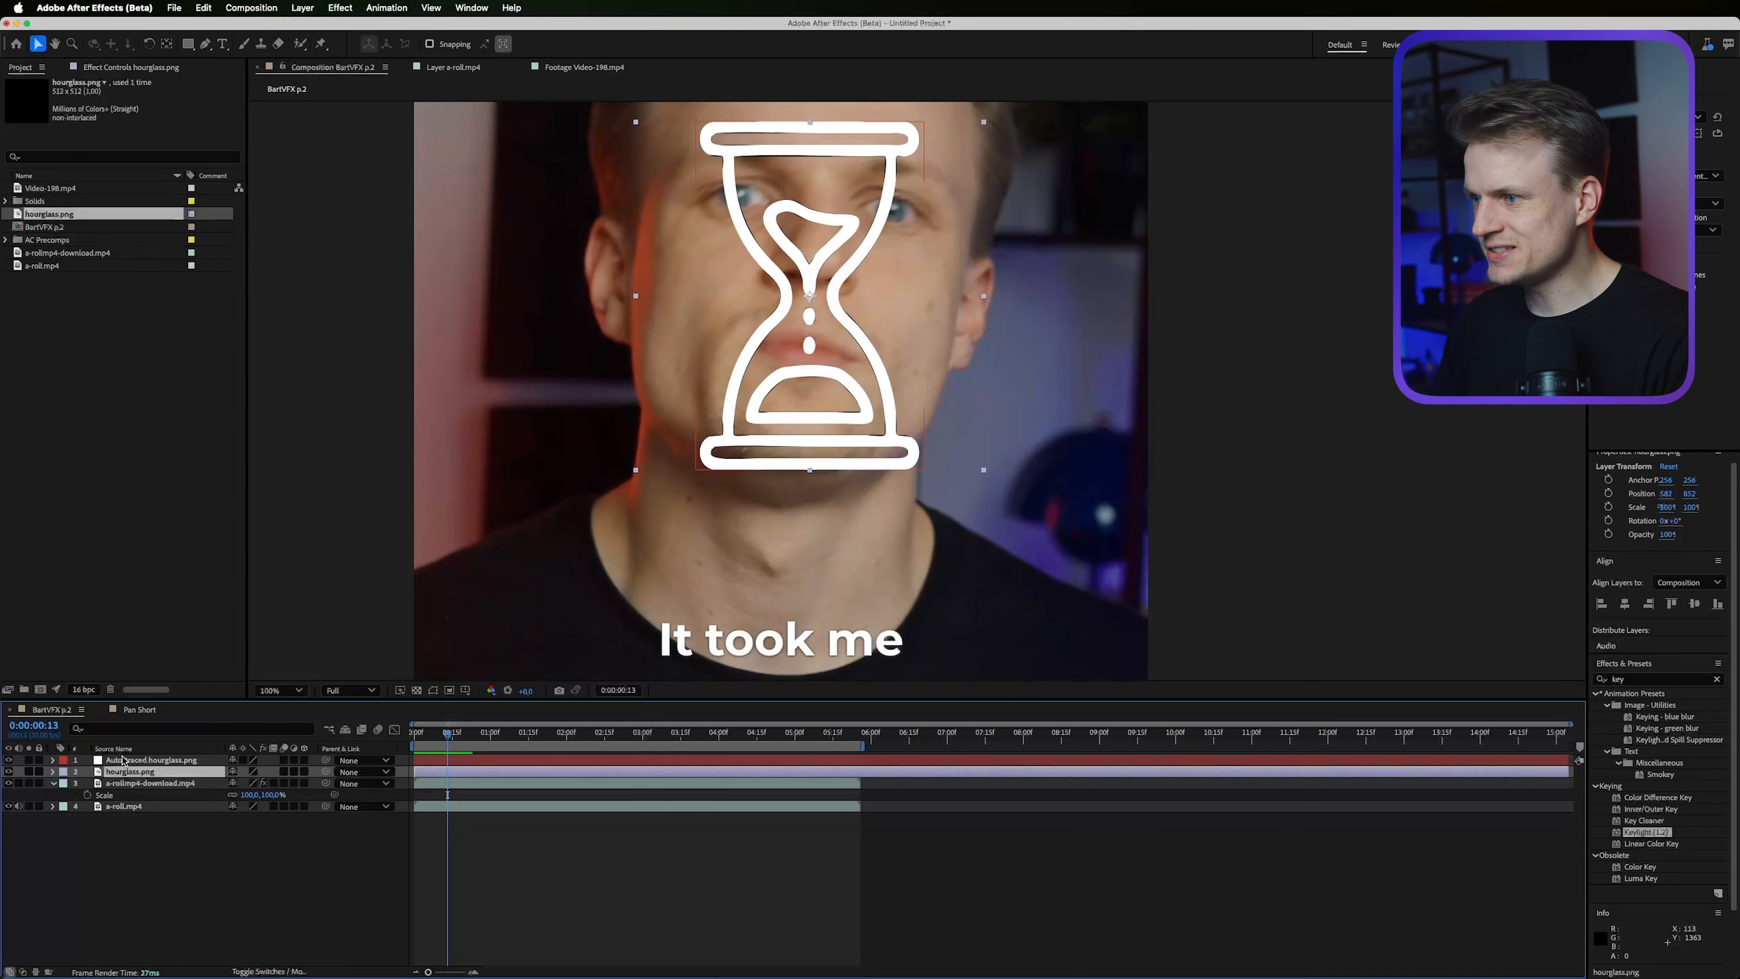
key(Delete)
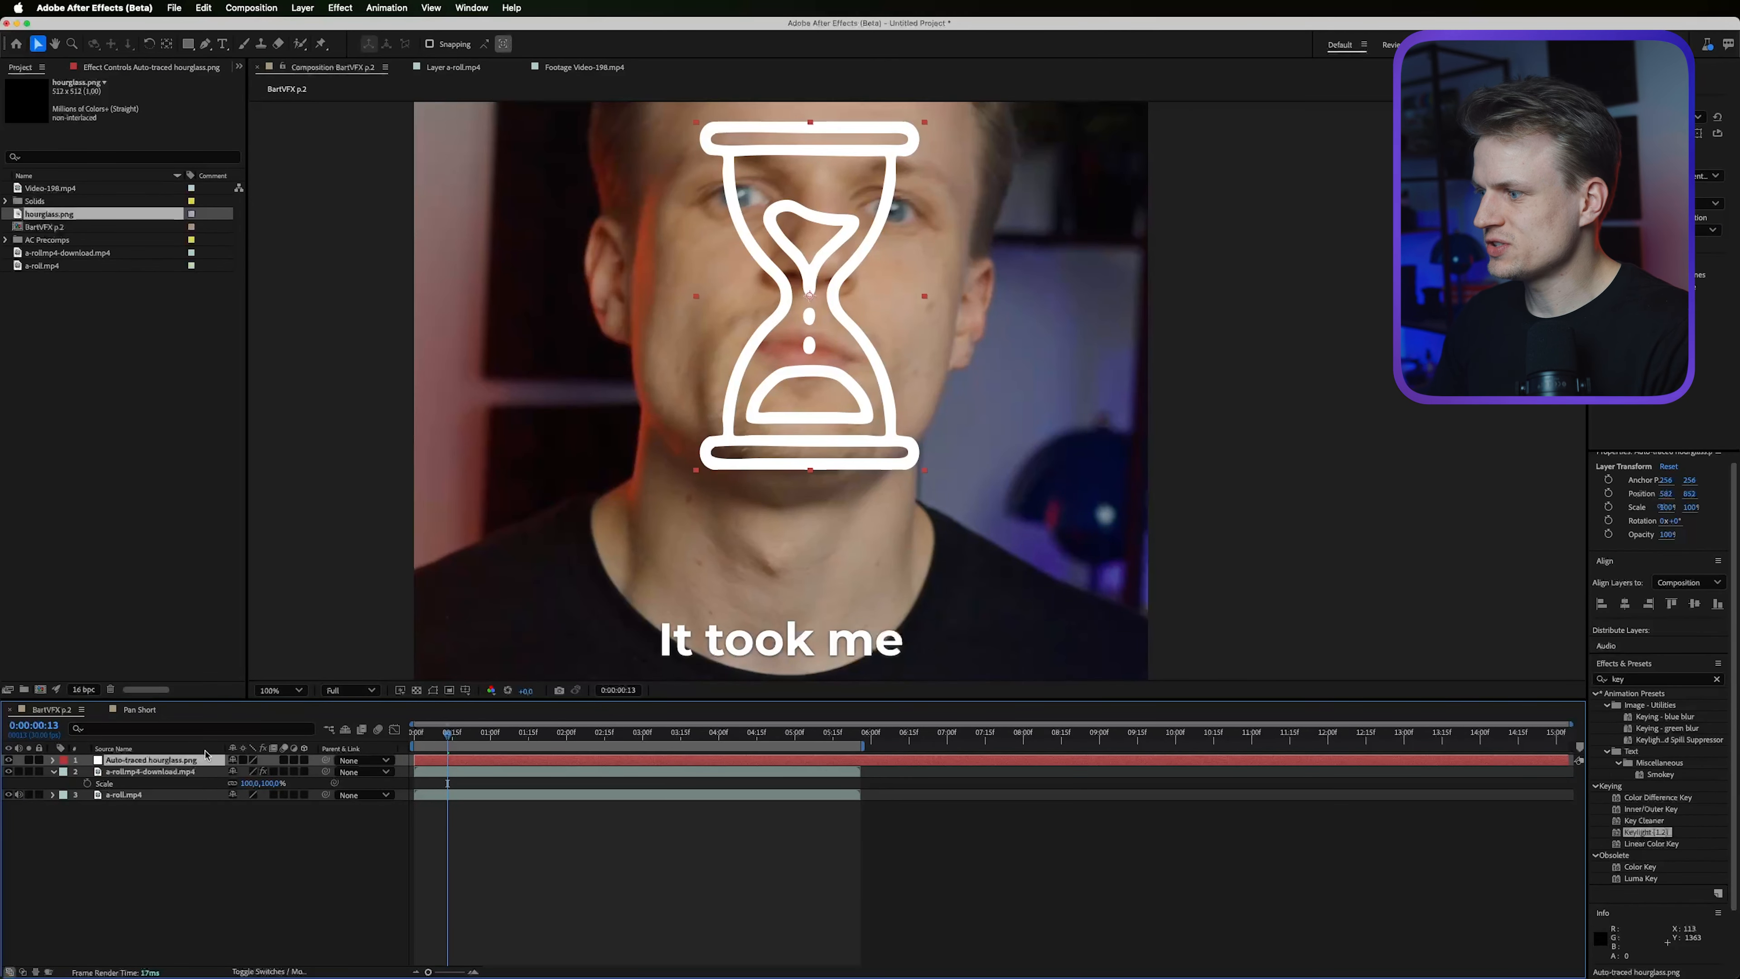
Apply the Stroke effect to the auto-traced hourglass layer, enable All Masks and set the paint style to On Transparent.
drag(908, 229, 962, 336)
click(1644, 678)
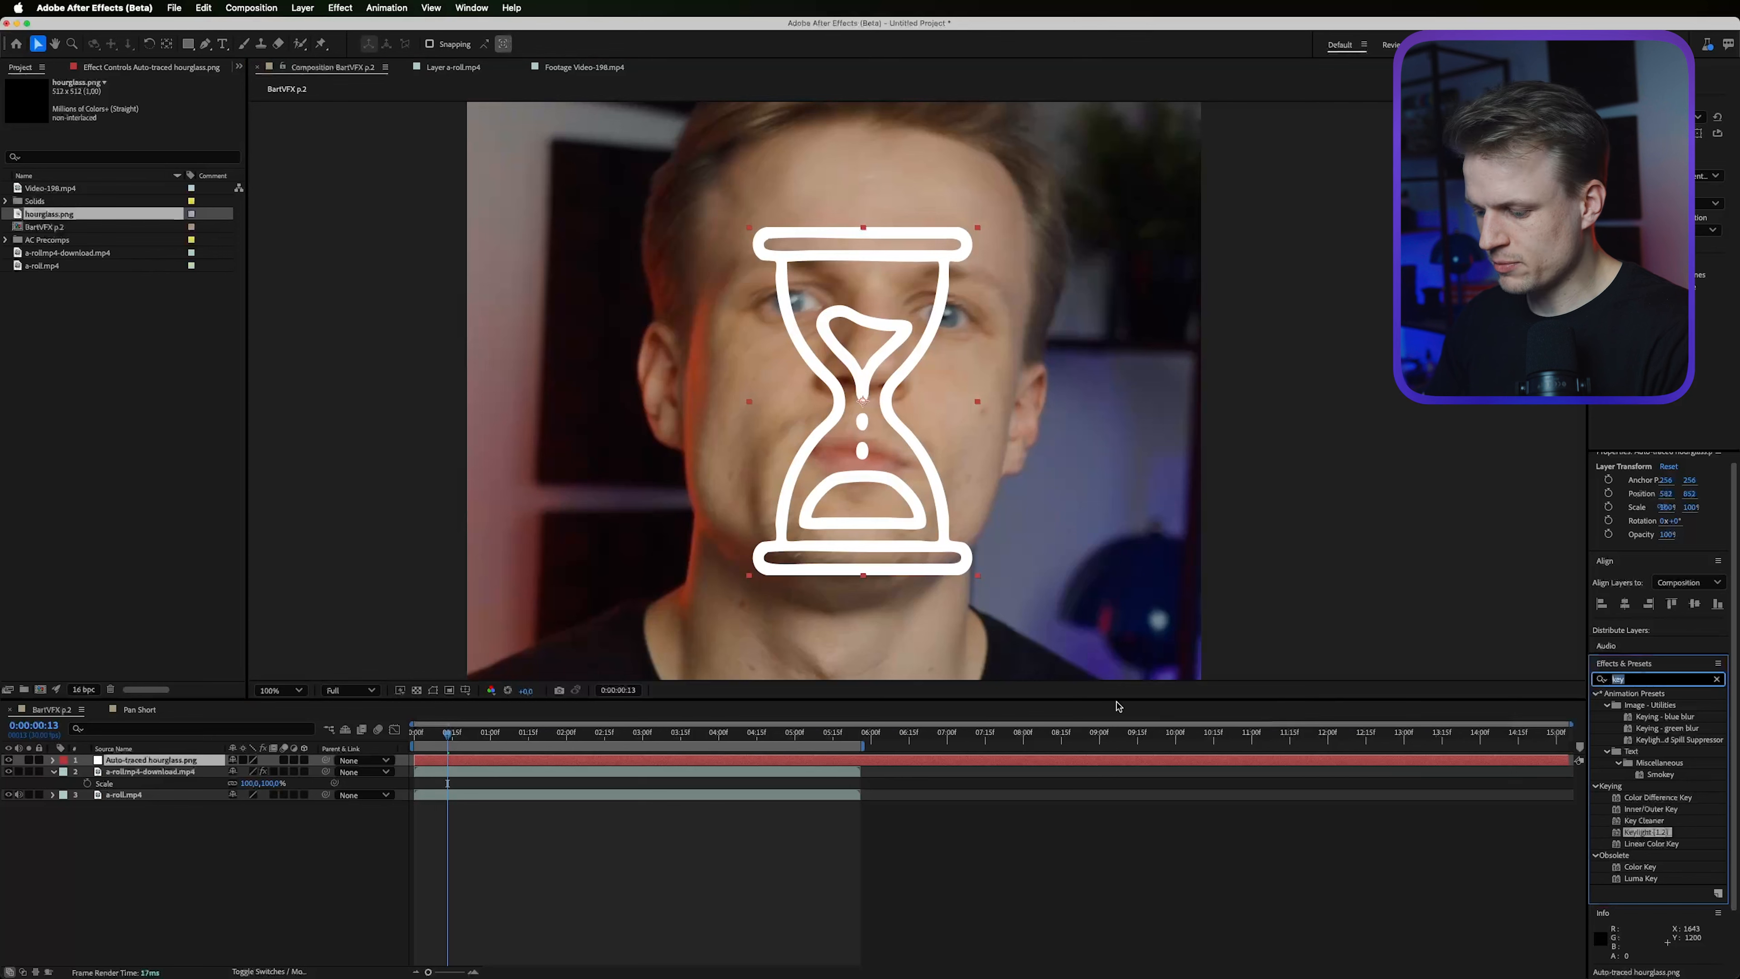
text(strok)
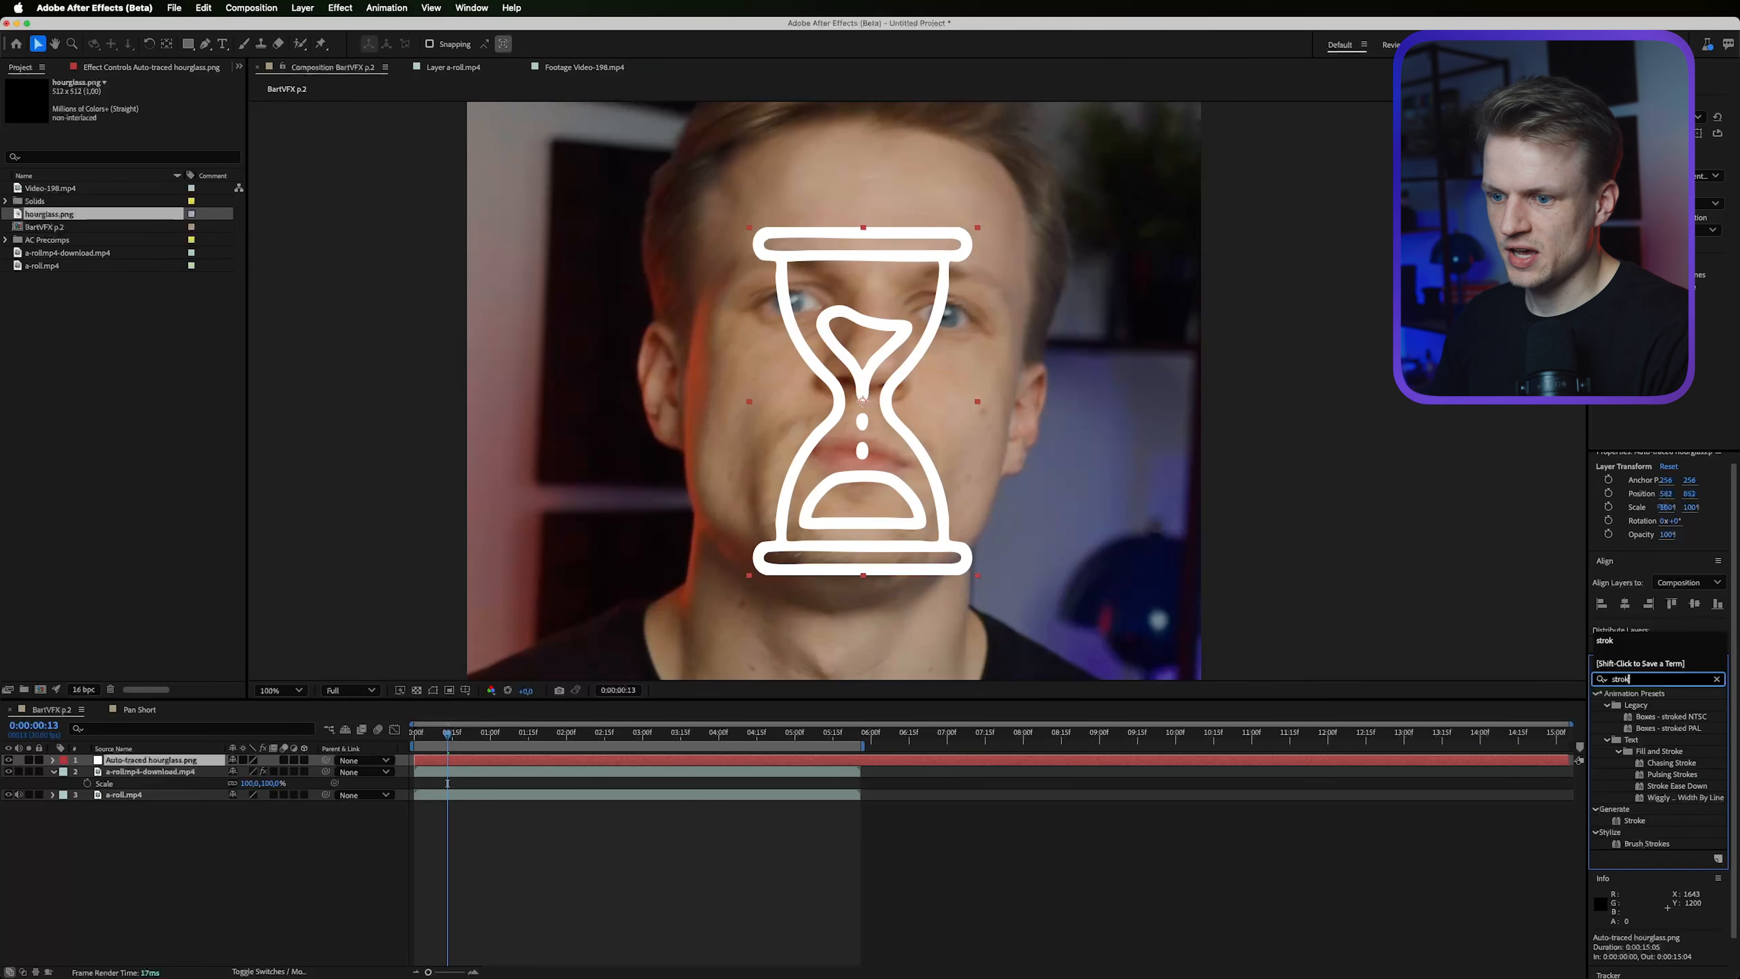
double_click(1638, 821)
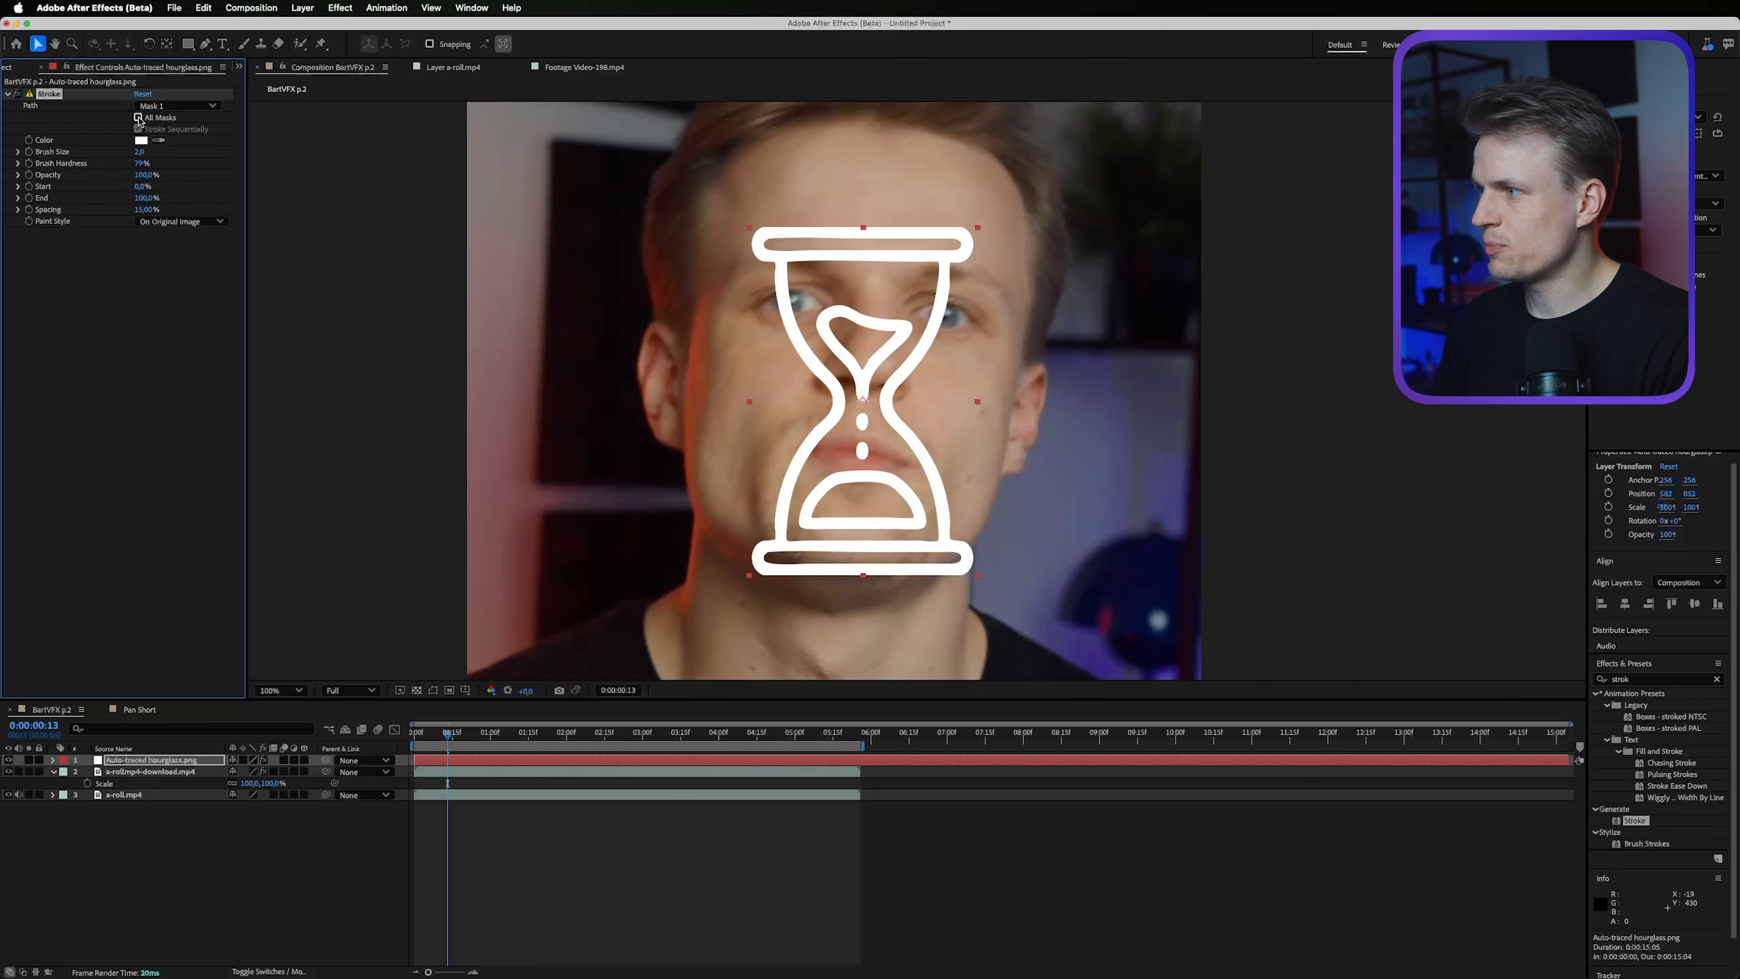
click(138, 118)
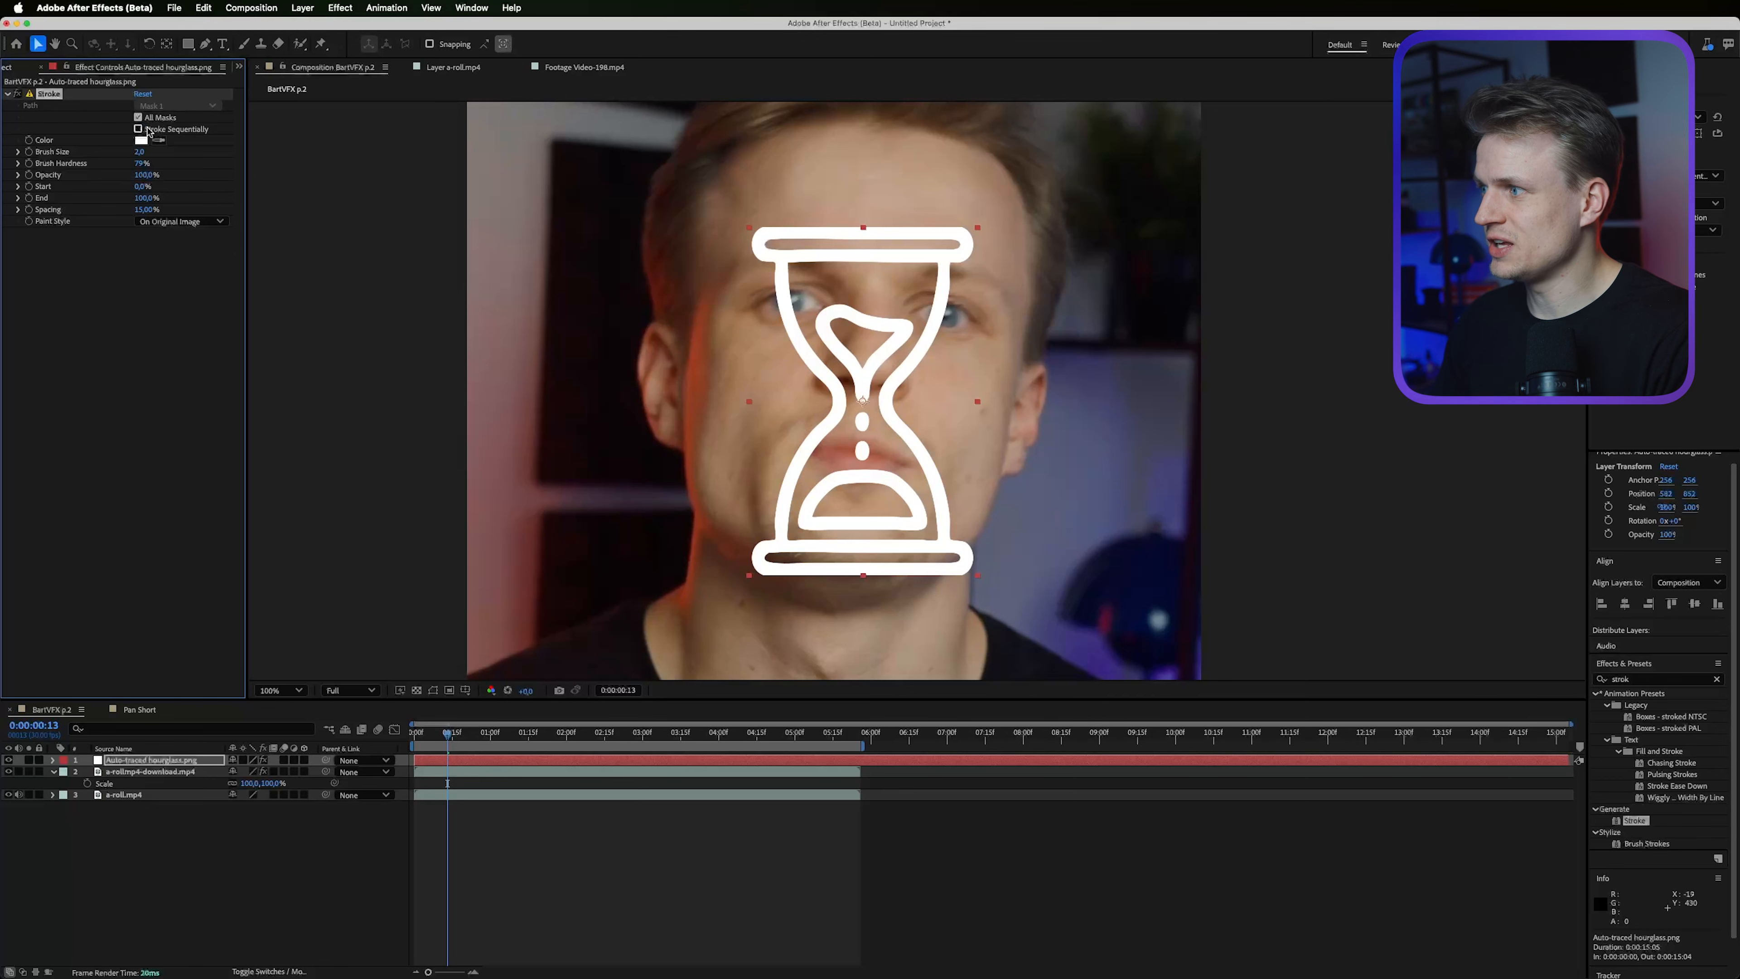
click(180, 222)
click(171, 251)
scroll(905, 411, up, 2)
drag(605, 130, 676, 260)
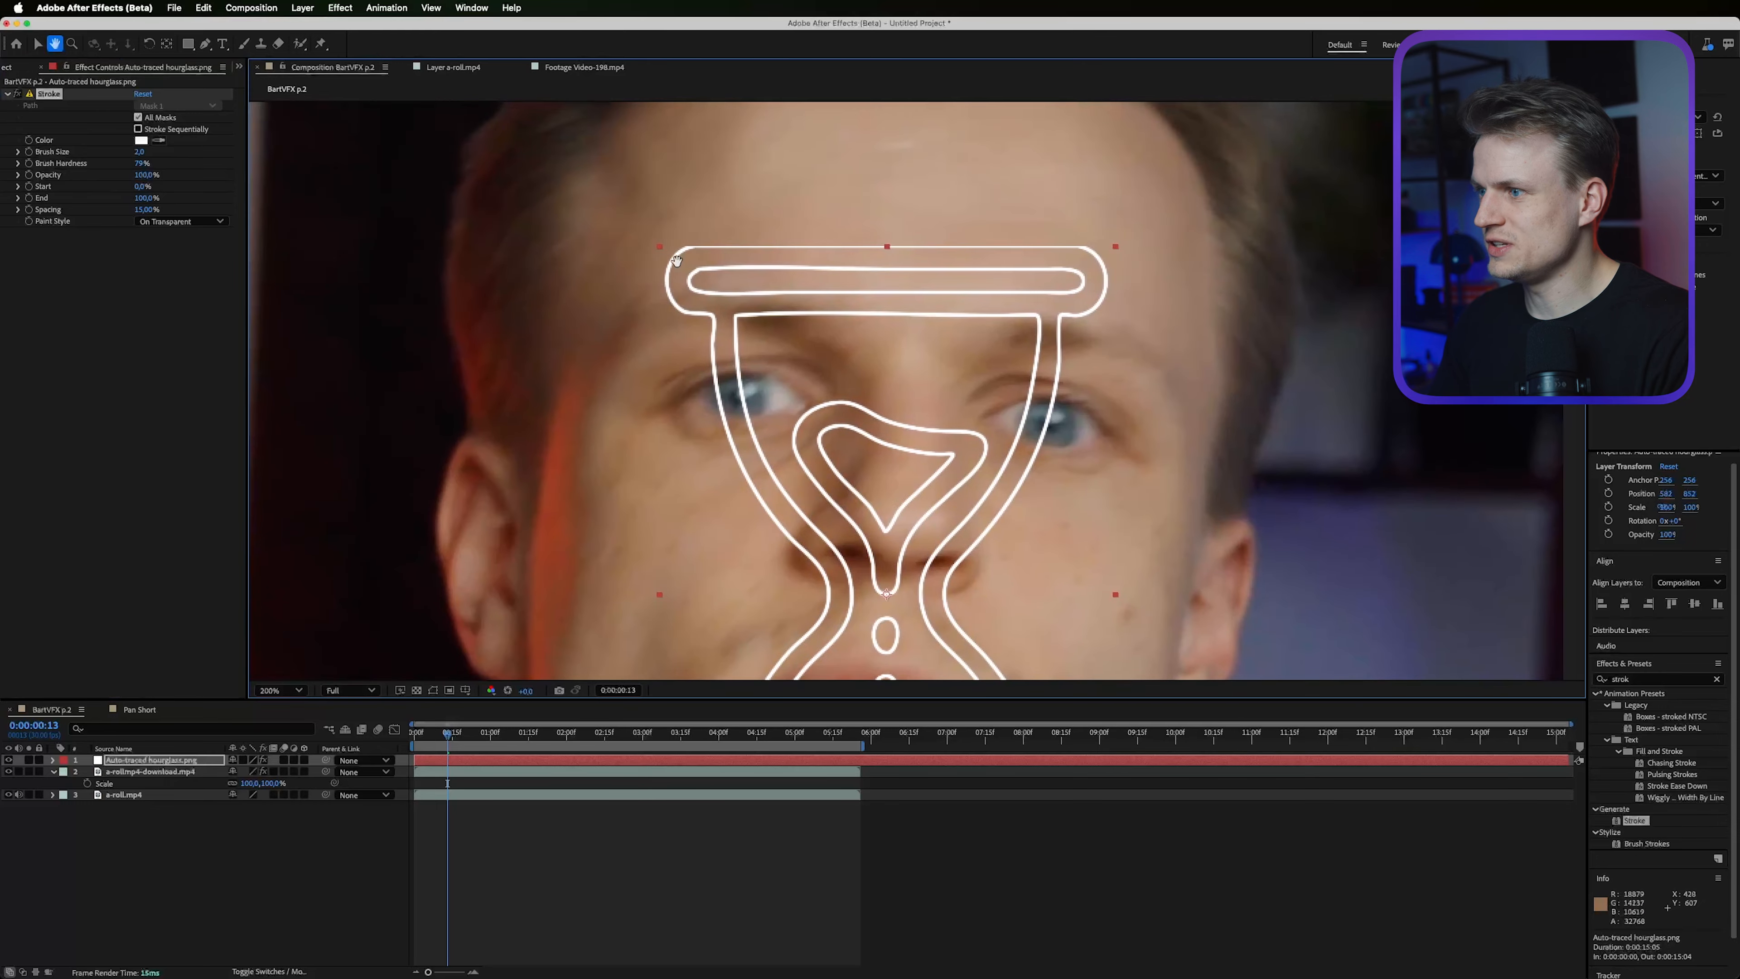
Try adjusting the stroke's brush size and set its colour to dark red BA0000.
key(v)
drag(138, 152, 157, 152)
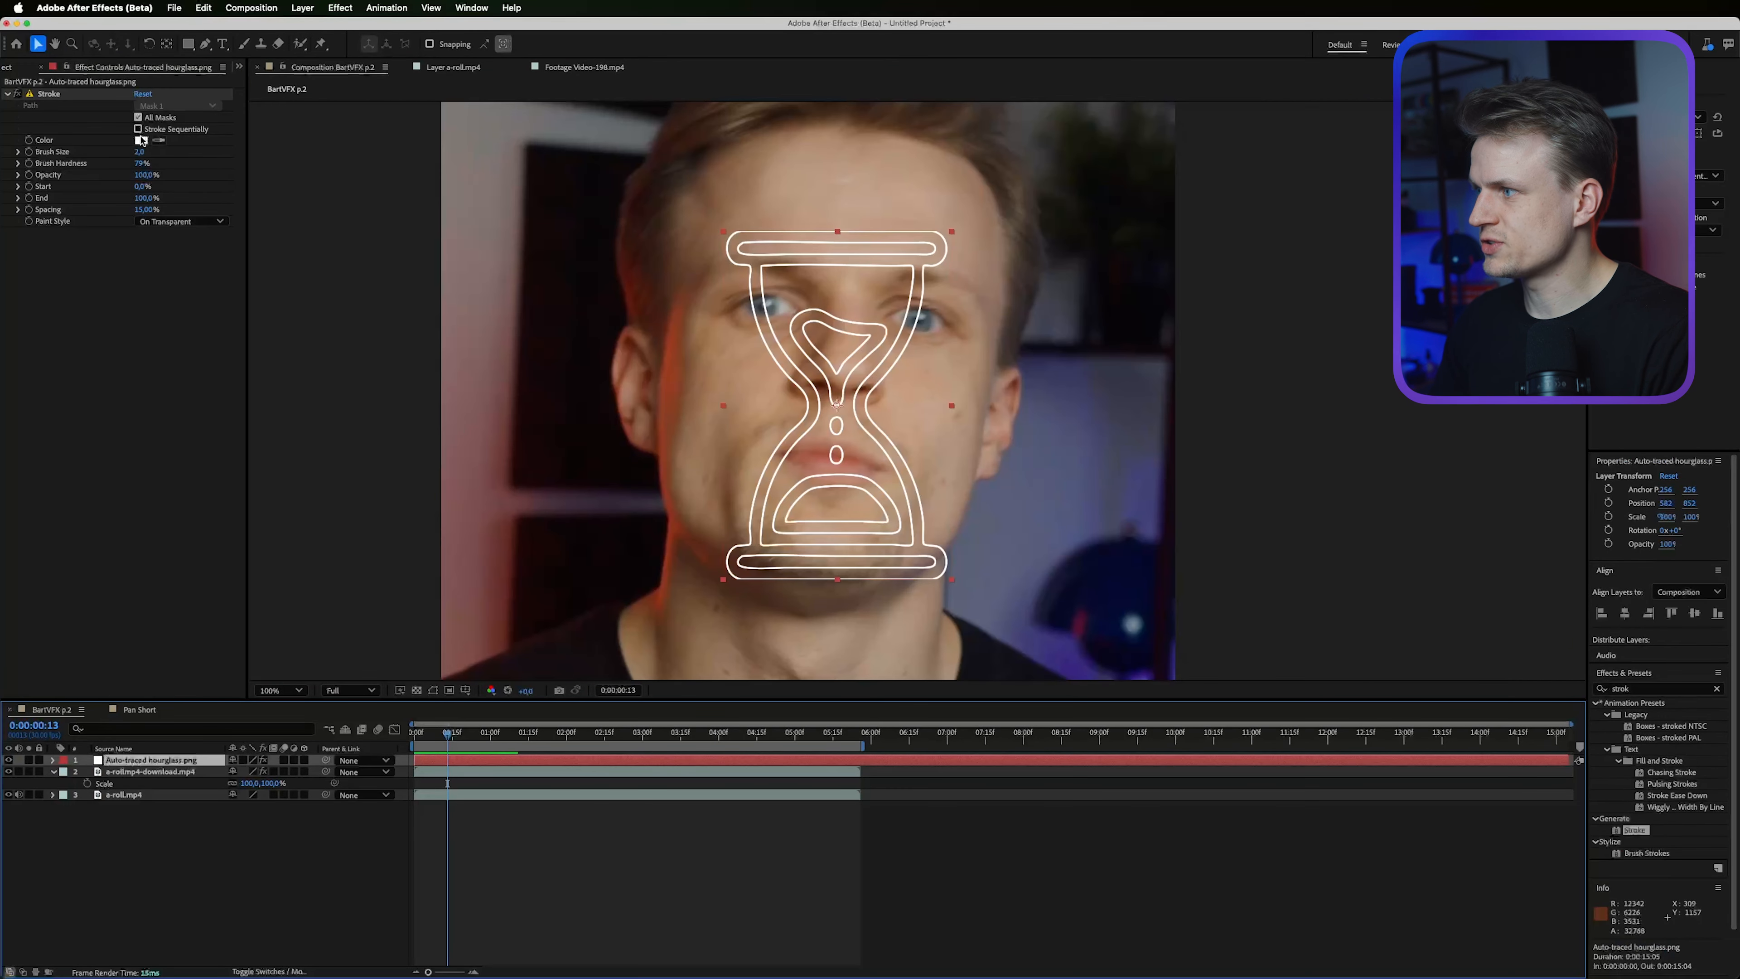
click(141, 140)
mouse_move(1096, 473)
mouse_down()
mouse_move(1141, 438)
mouse_move(1143, 523)
mouse_up()
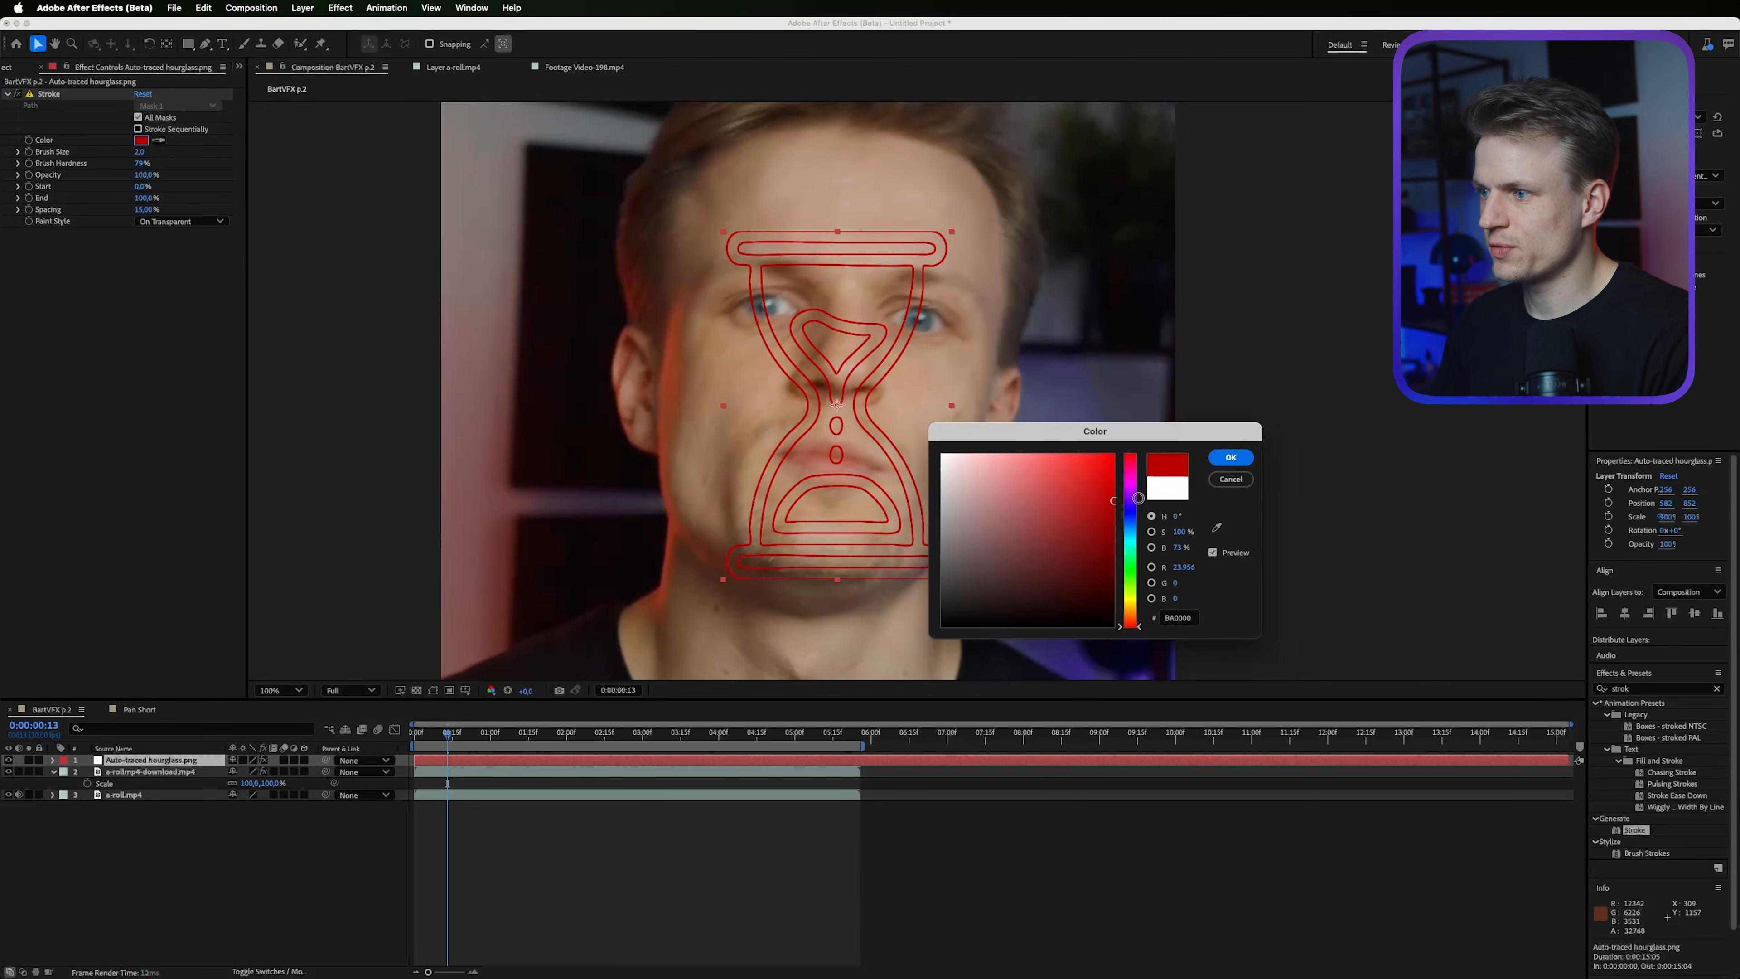
click(1218, 464)
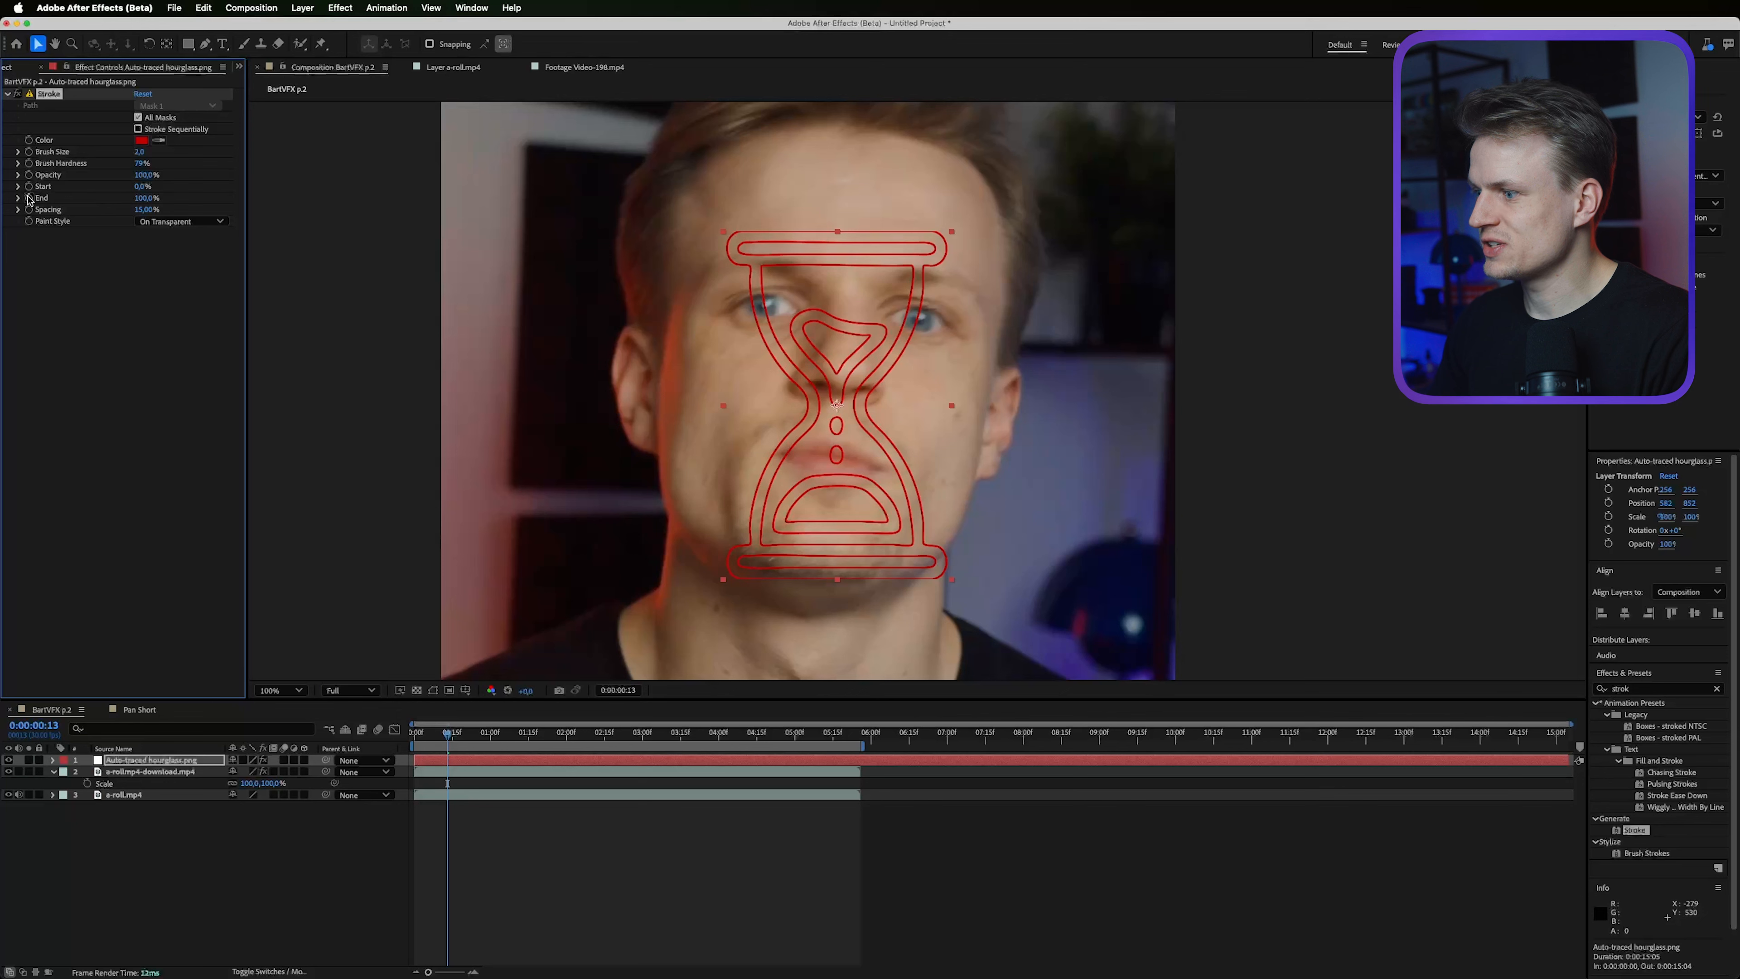
Keyframe the Stroke effect's End from 0% at 0:00:00:13 to 100% at 0:00:01:04.
click(28, 198)
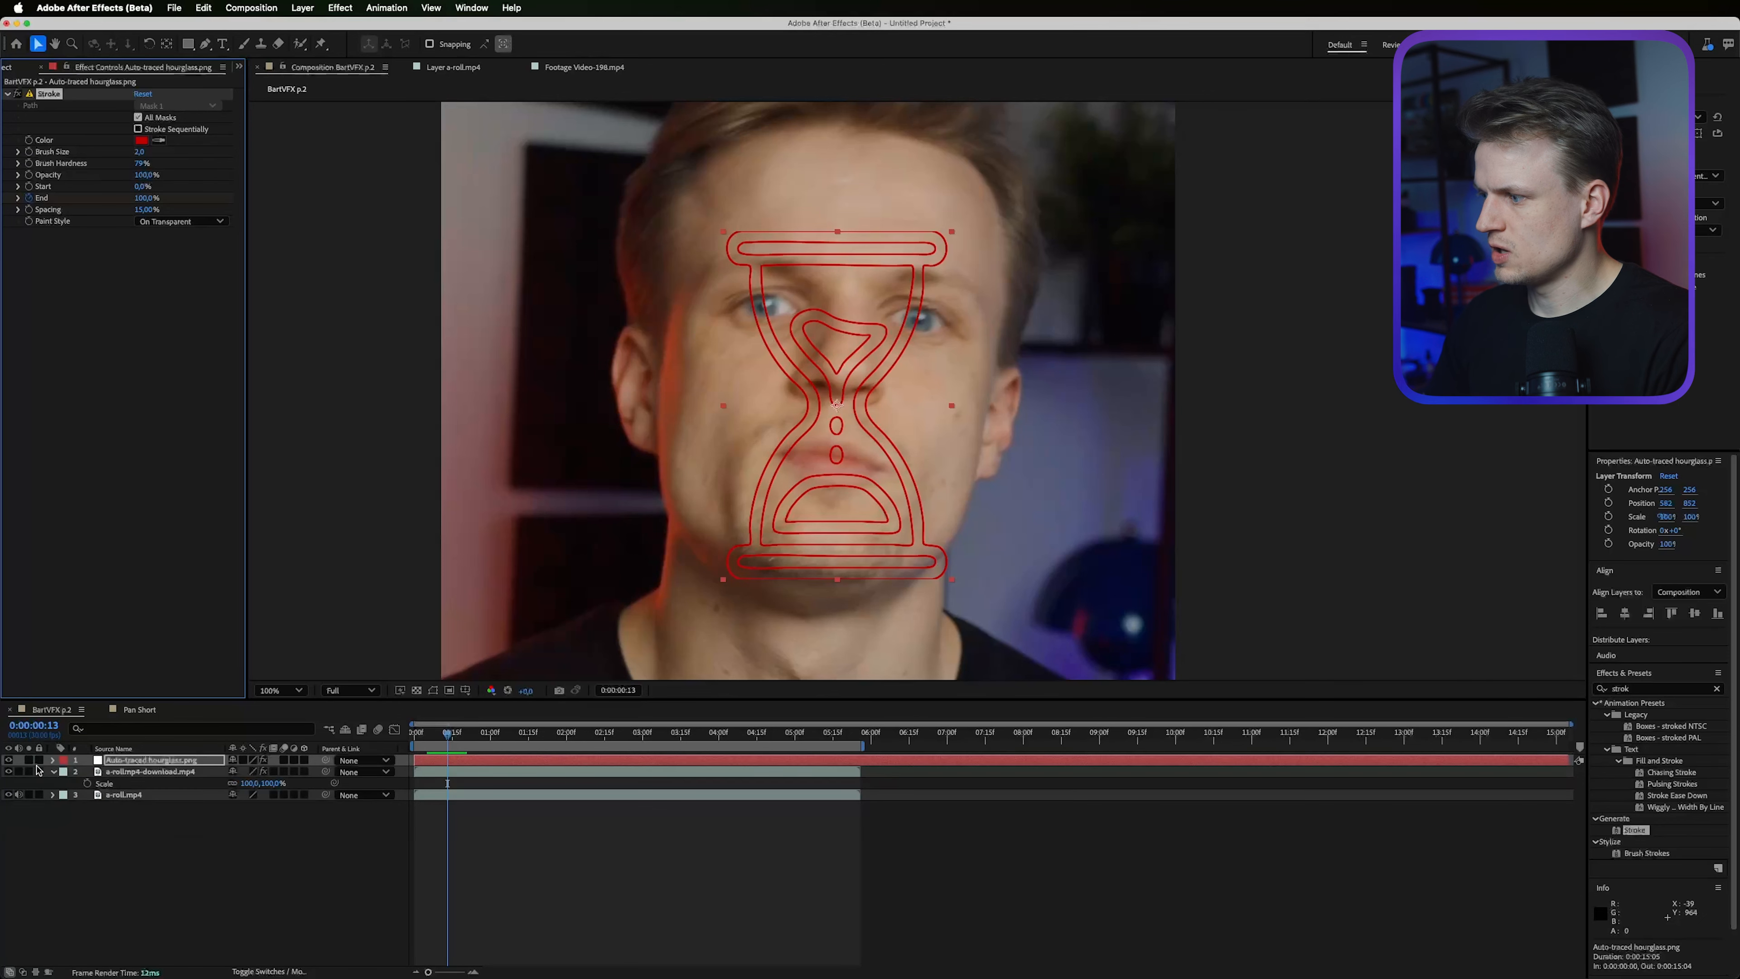
click(54, 760)
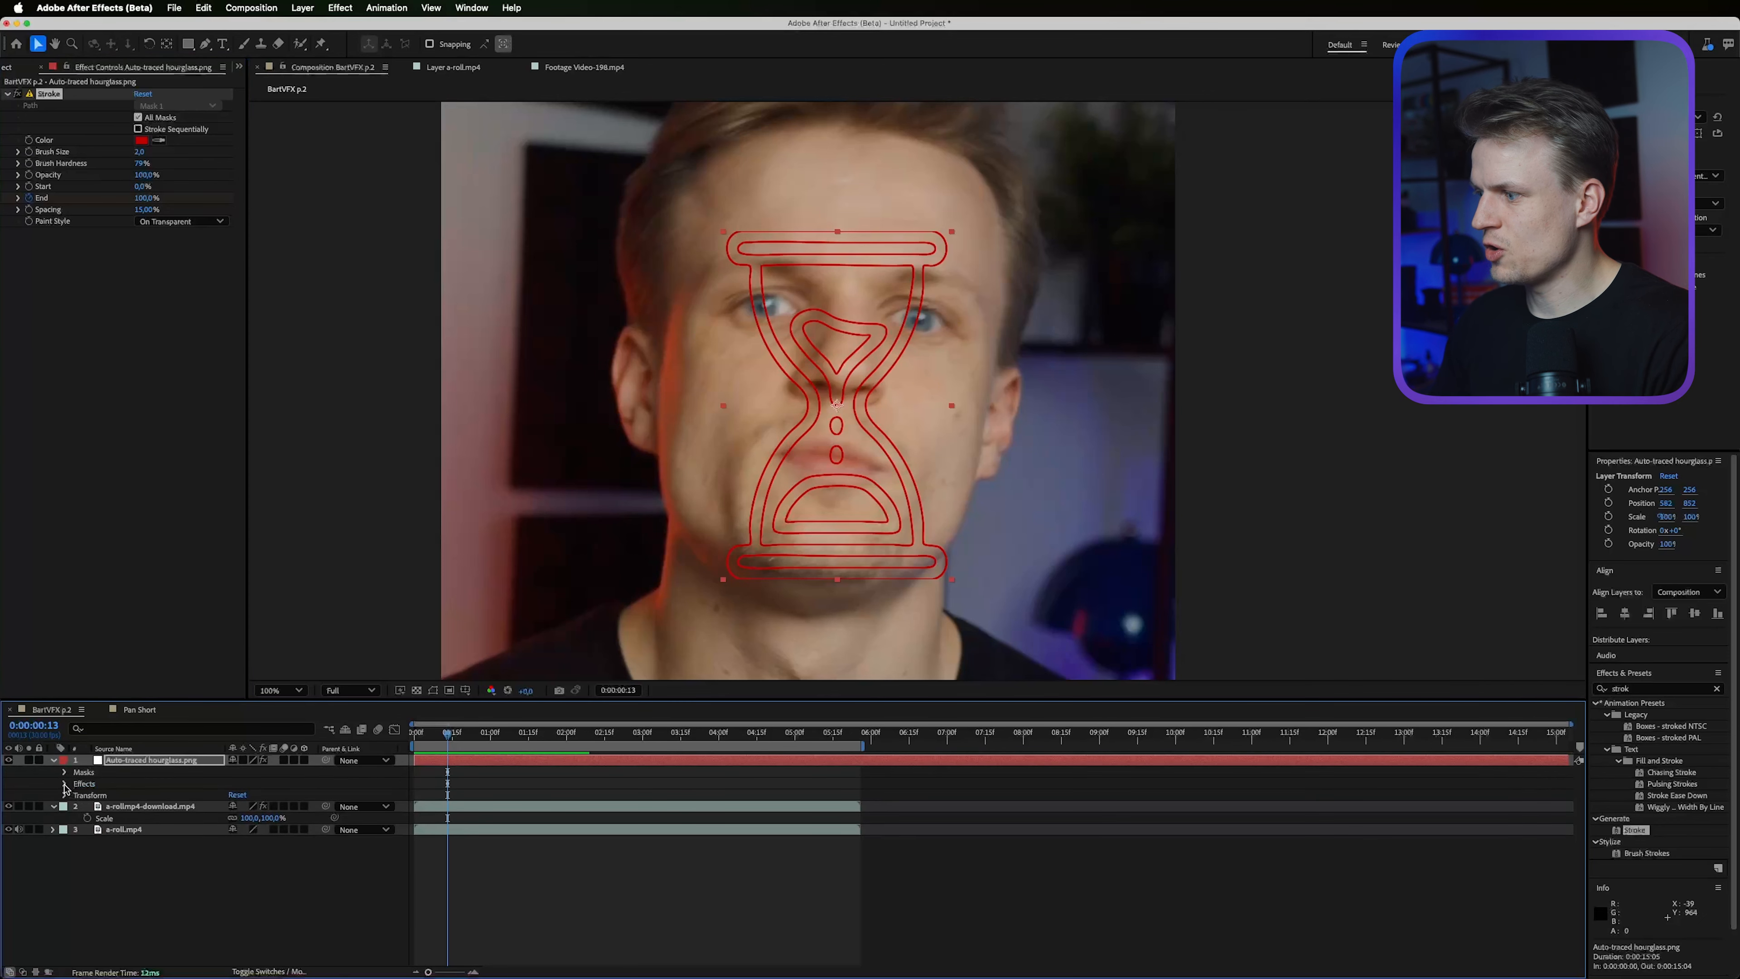
click(64, 785)
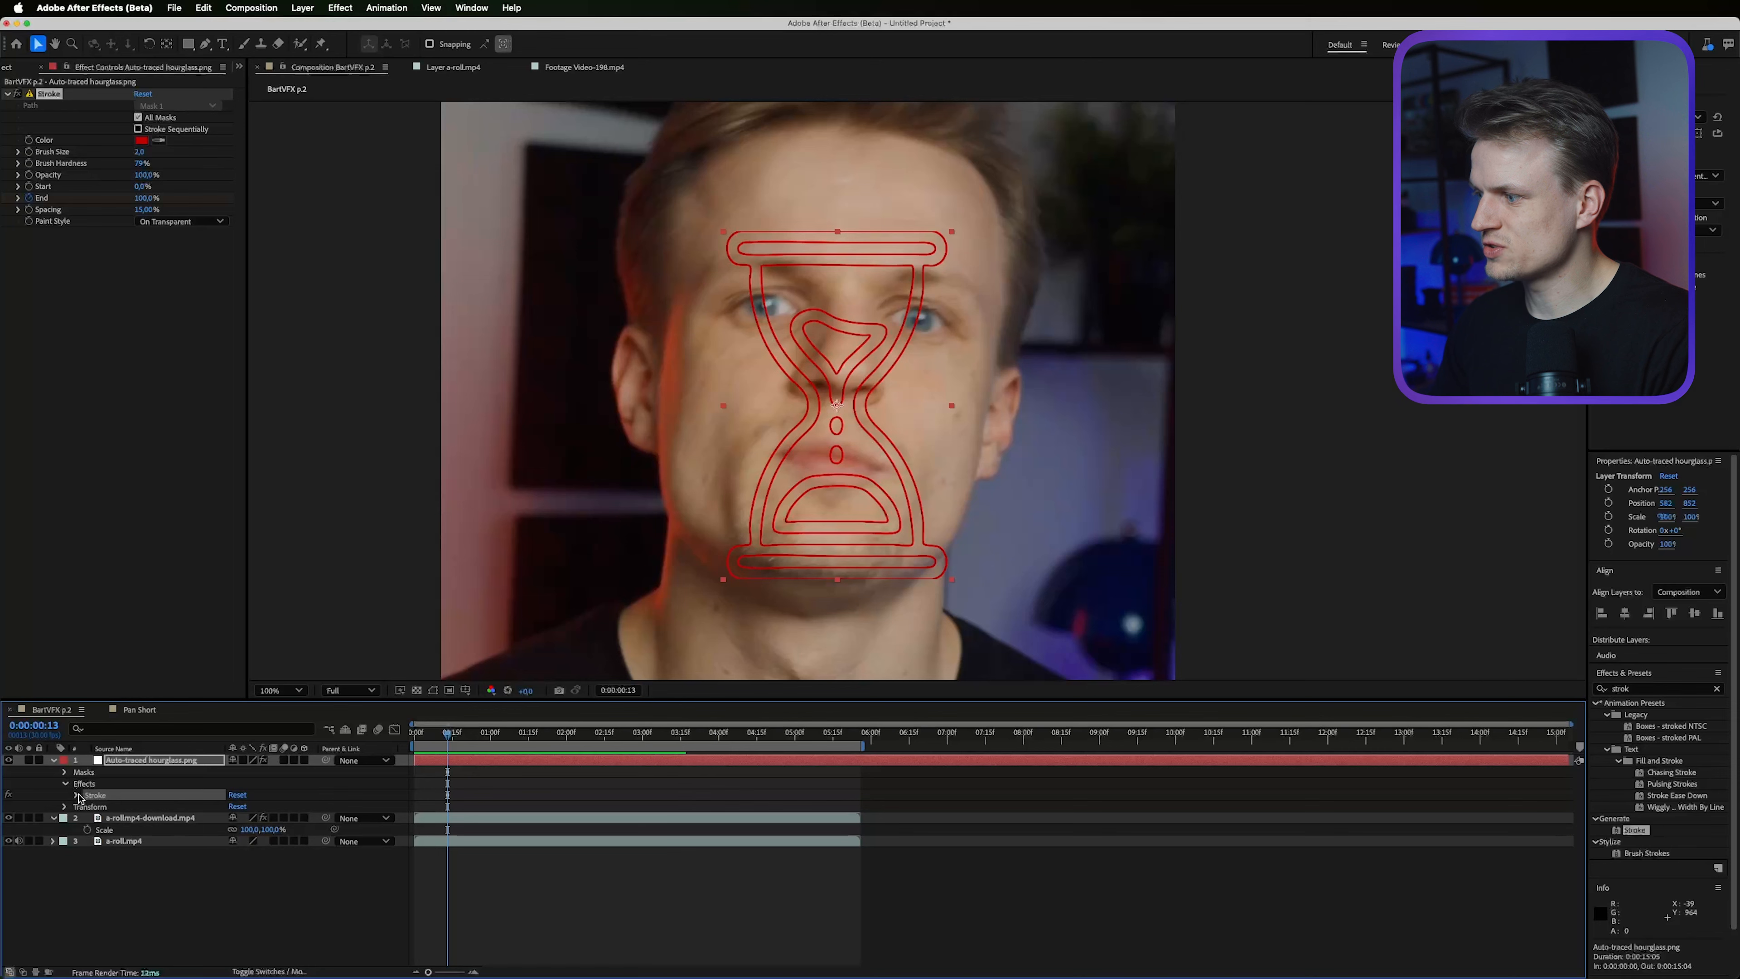
click(77, 796)
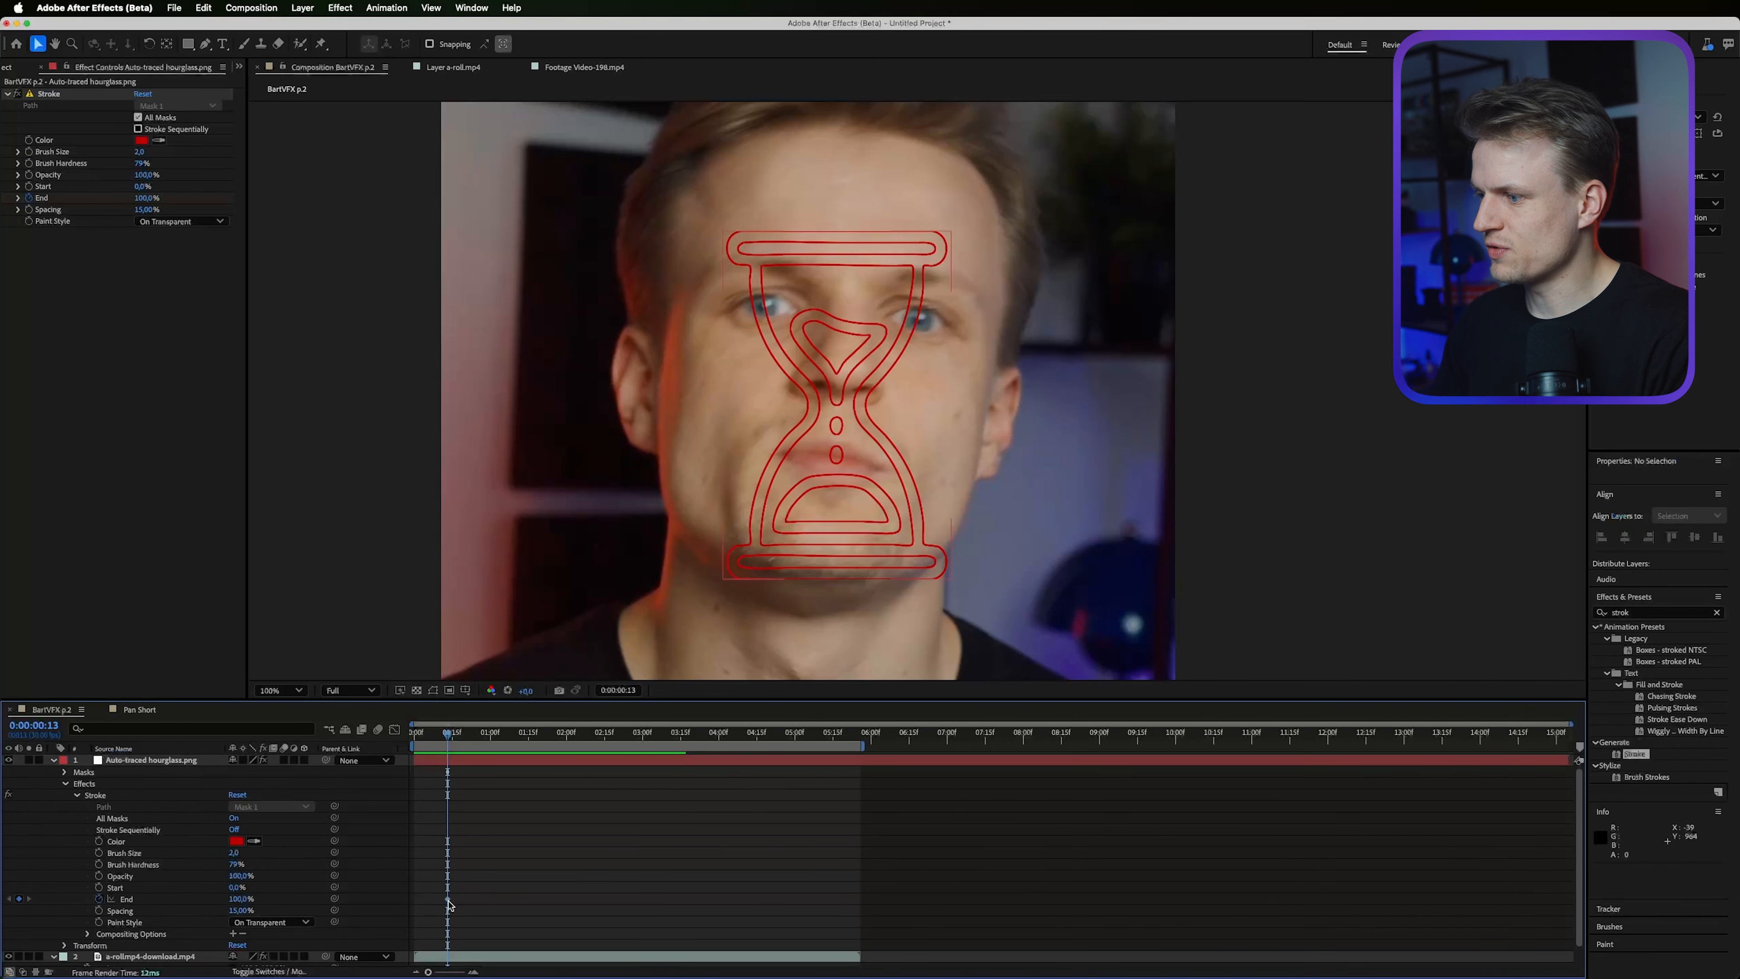
drag(449, 901, 501, 900)
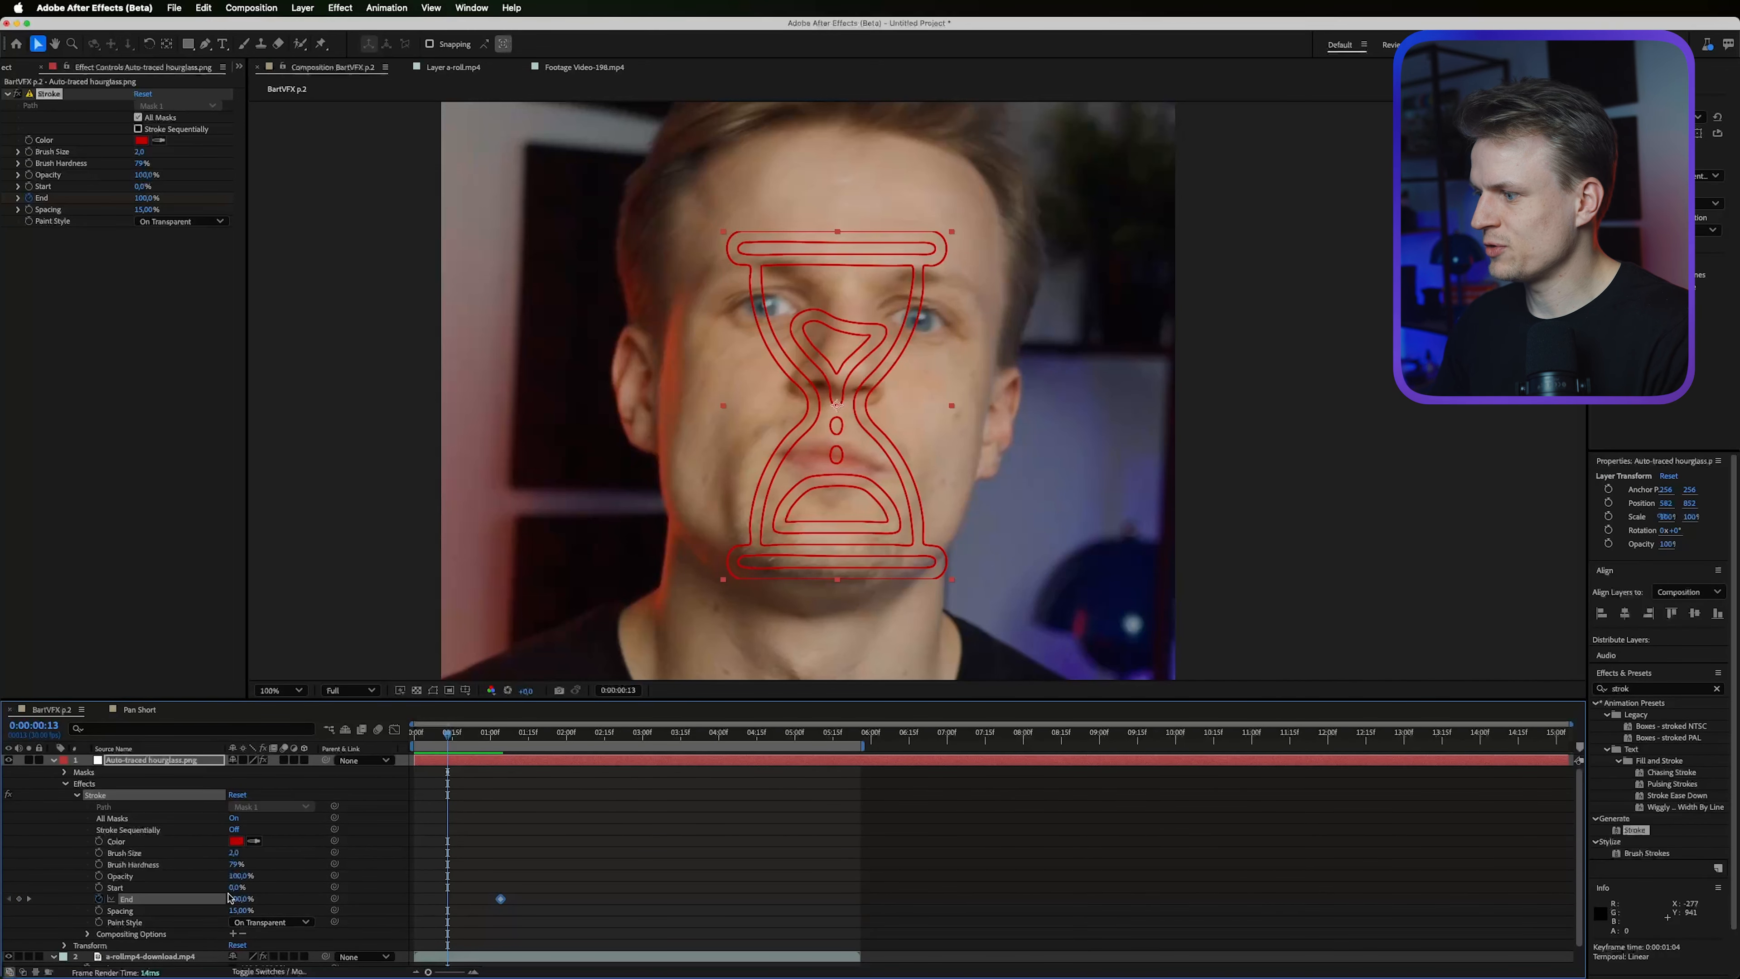
drag(229, 898, 56, 888)
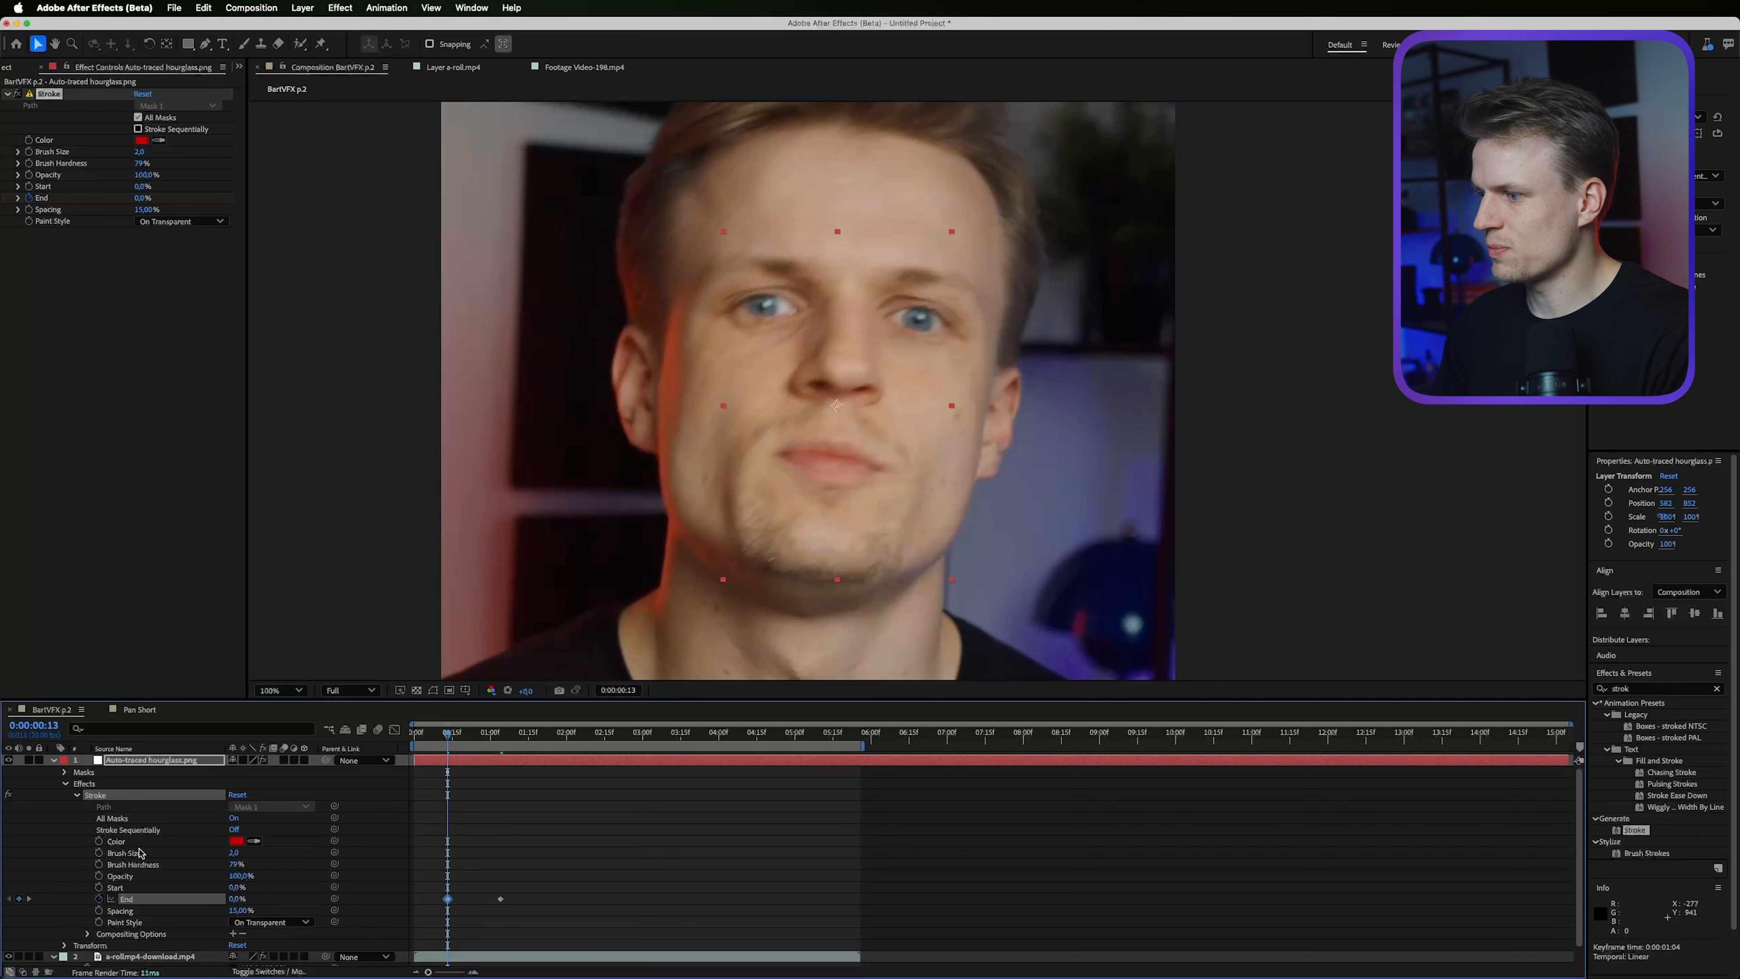
drag(448, 733, 504, 740)
Apply Easy Ease to both End keyframes and move the second one to 0:00:00:26.
drag(536, 857, 450, 904)
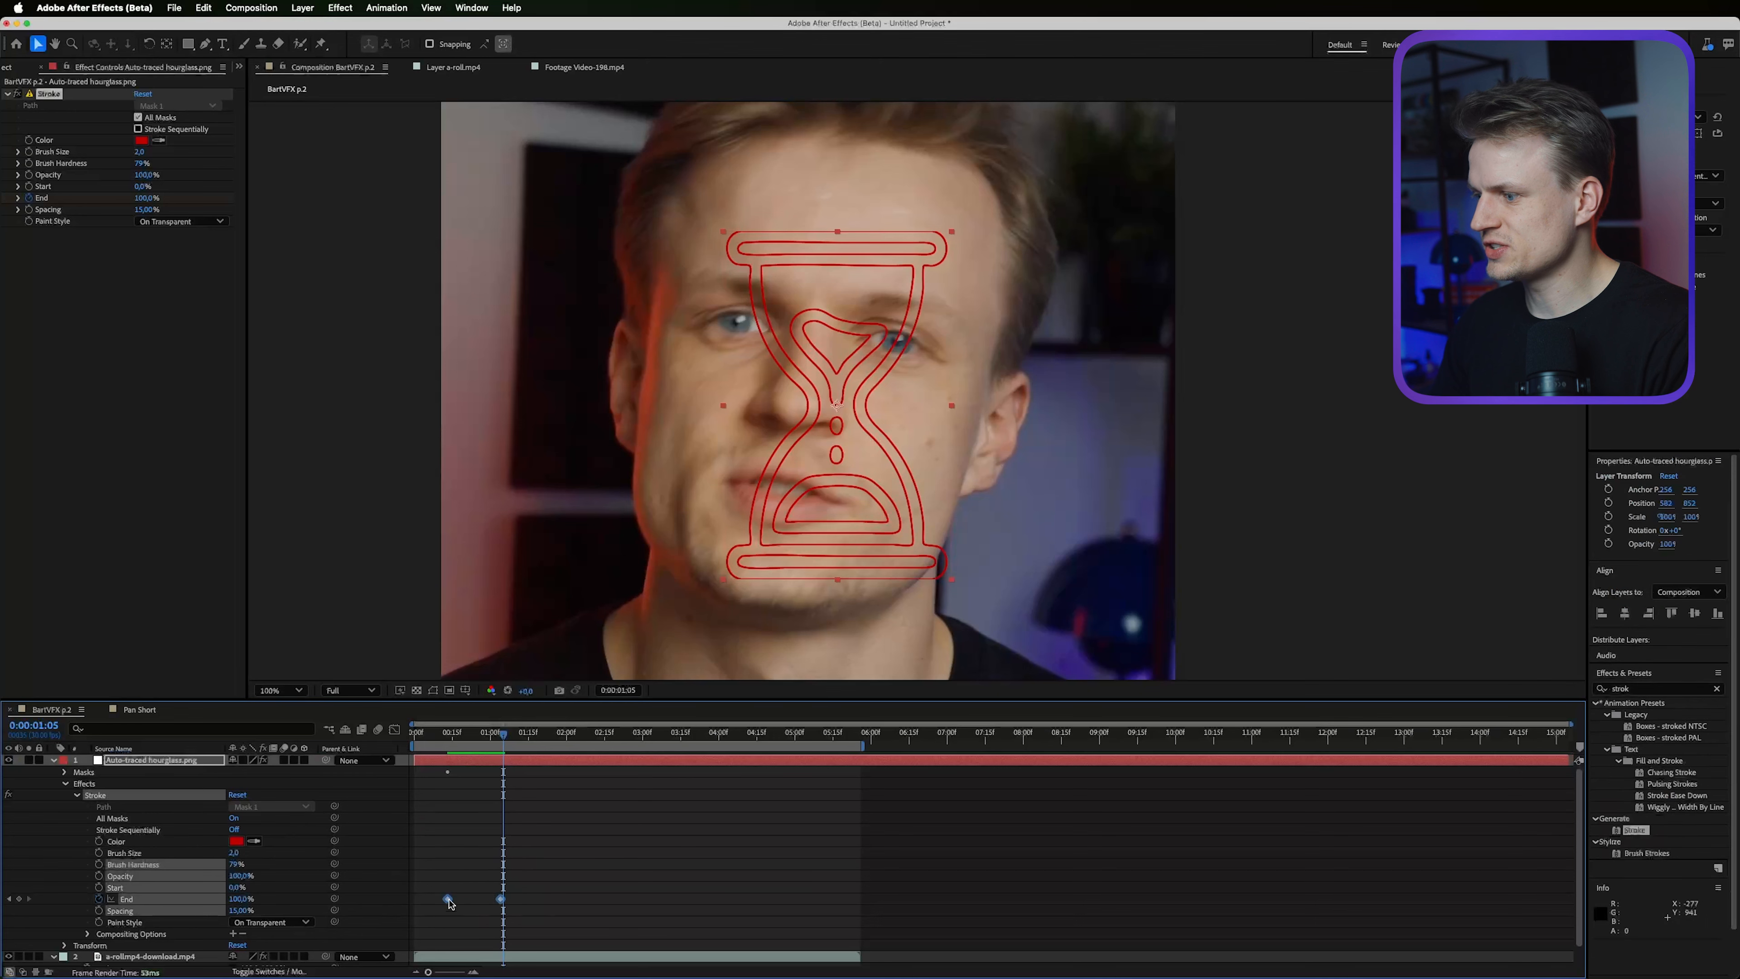
right_click(498, 903)
mouse_move(548, 949)
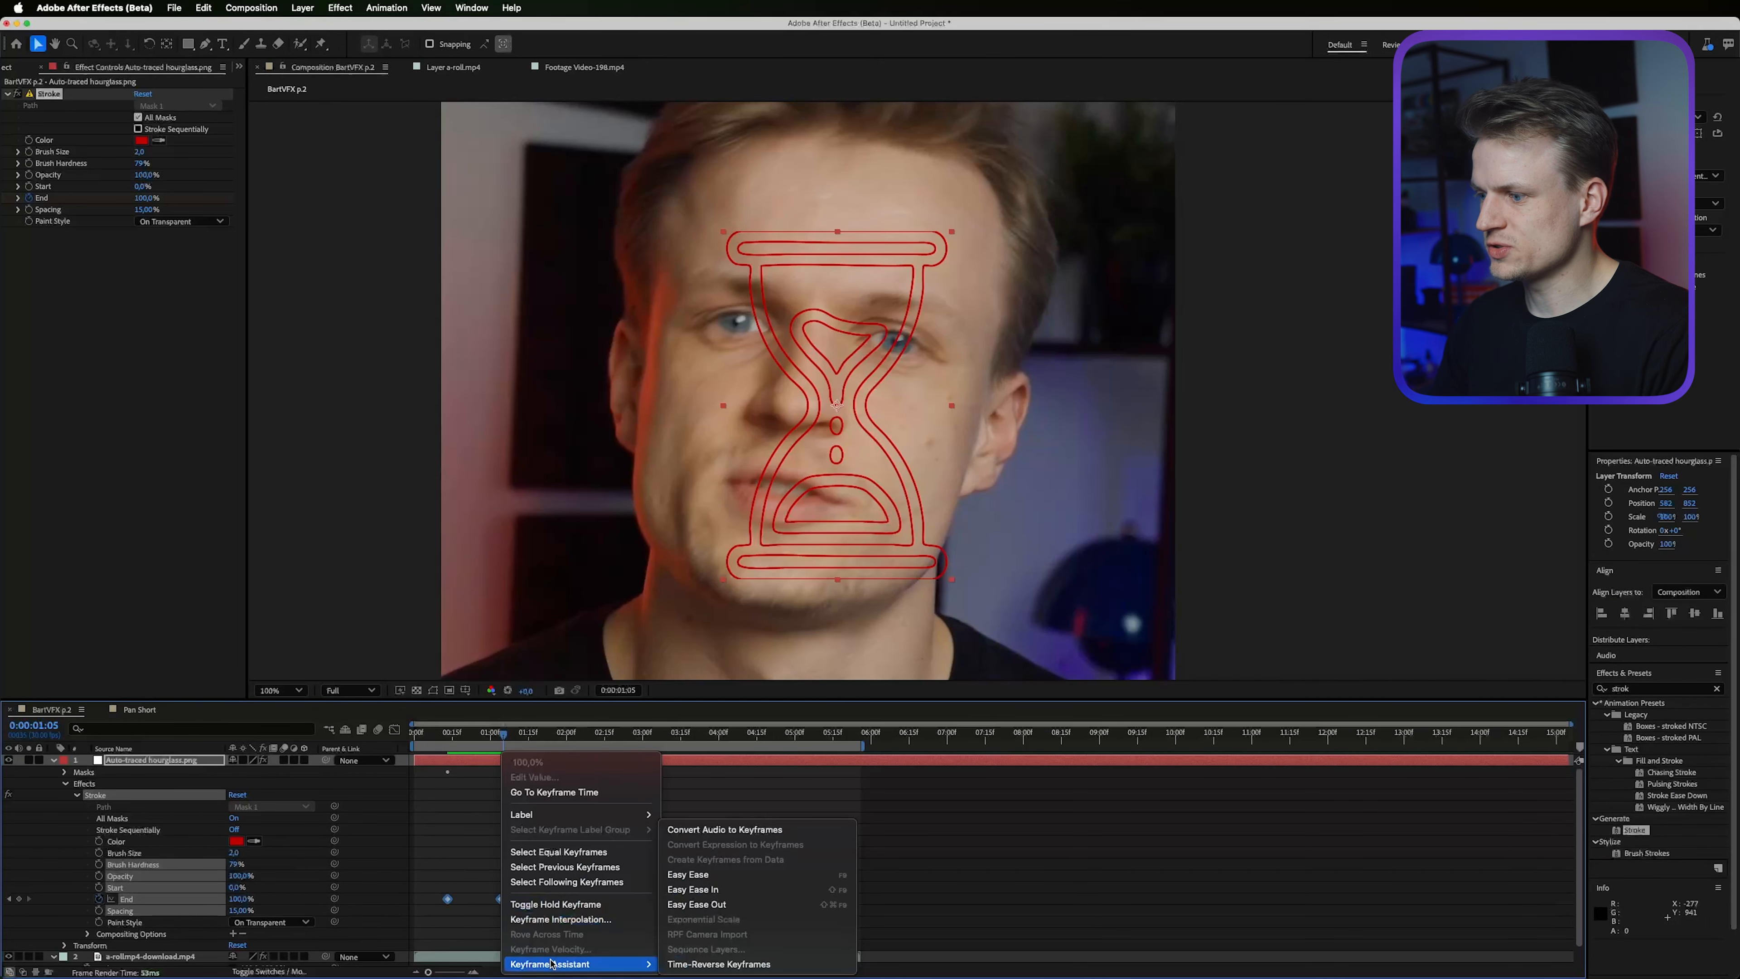
click(754, 873)
click(617, 872)
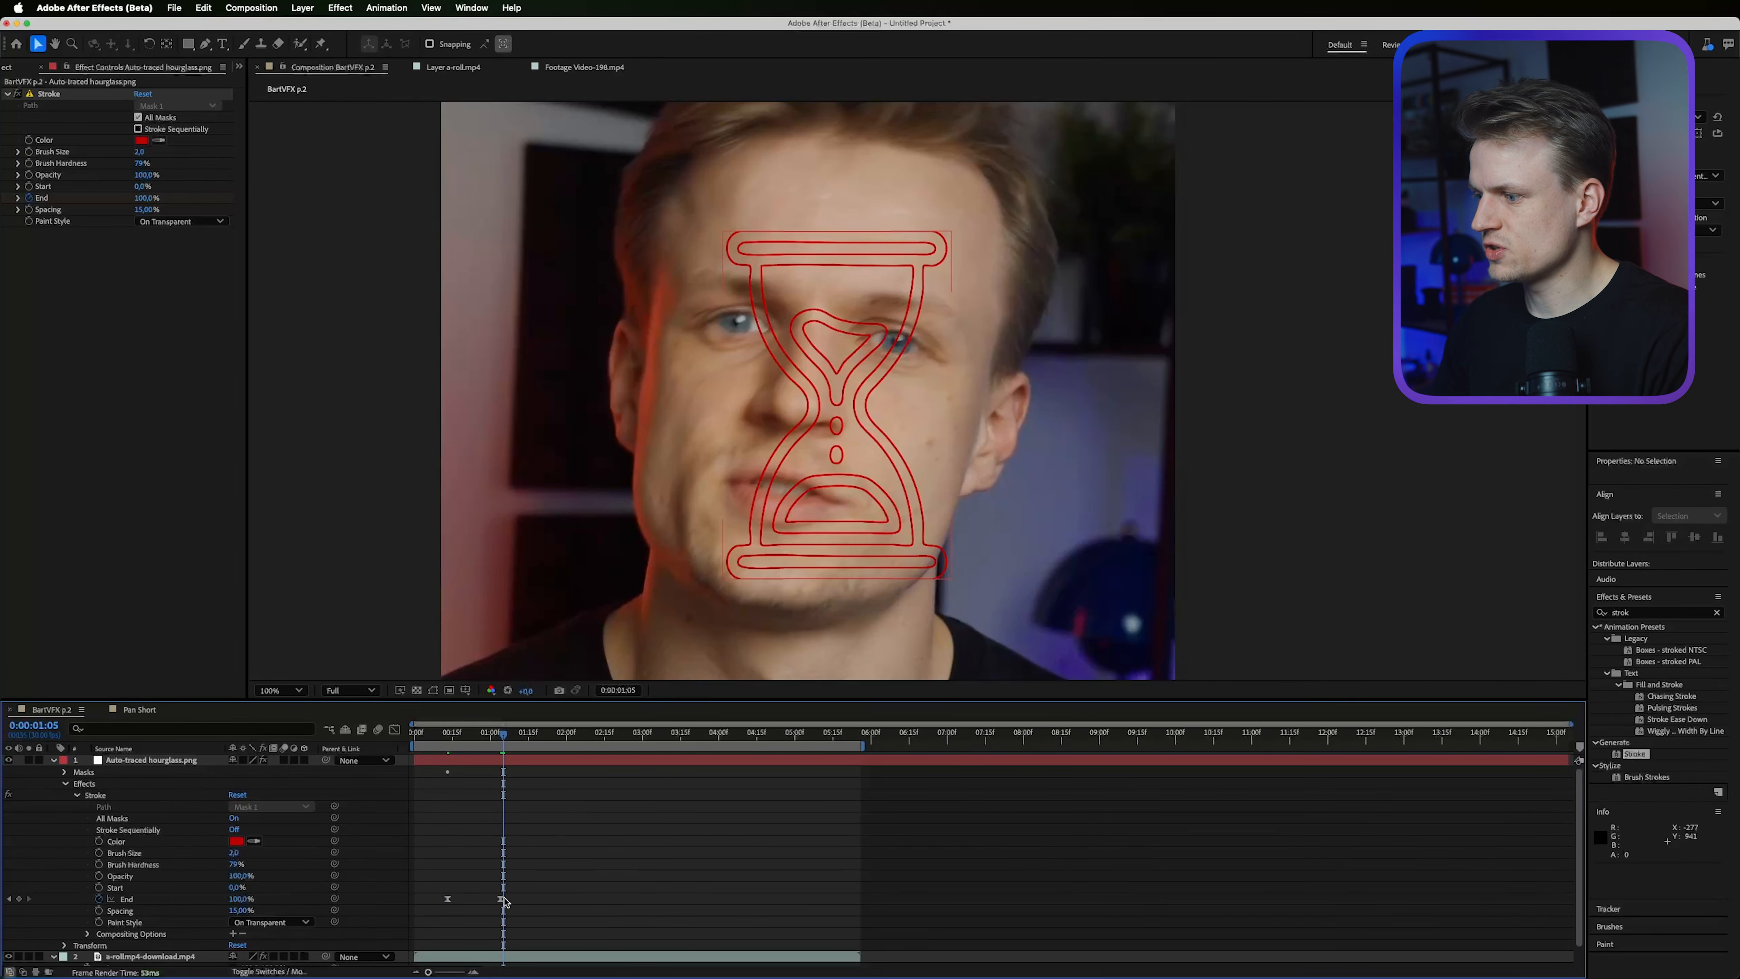
drag(502, 900, 479, 900)
click(455, 733)
Lower the preview resolution to Quarter, hide the a-roll.mp4 layer and play the hourglass draw-on animation.
click(348, 691)
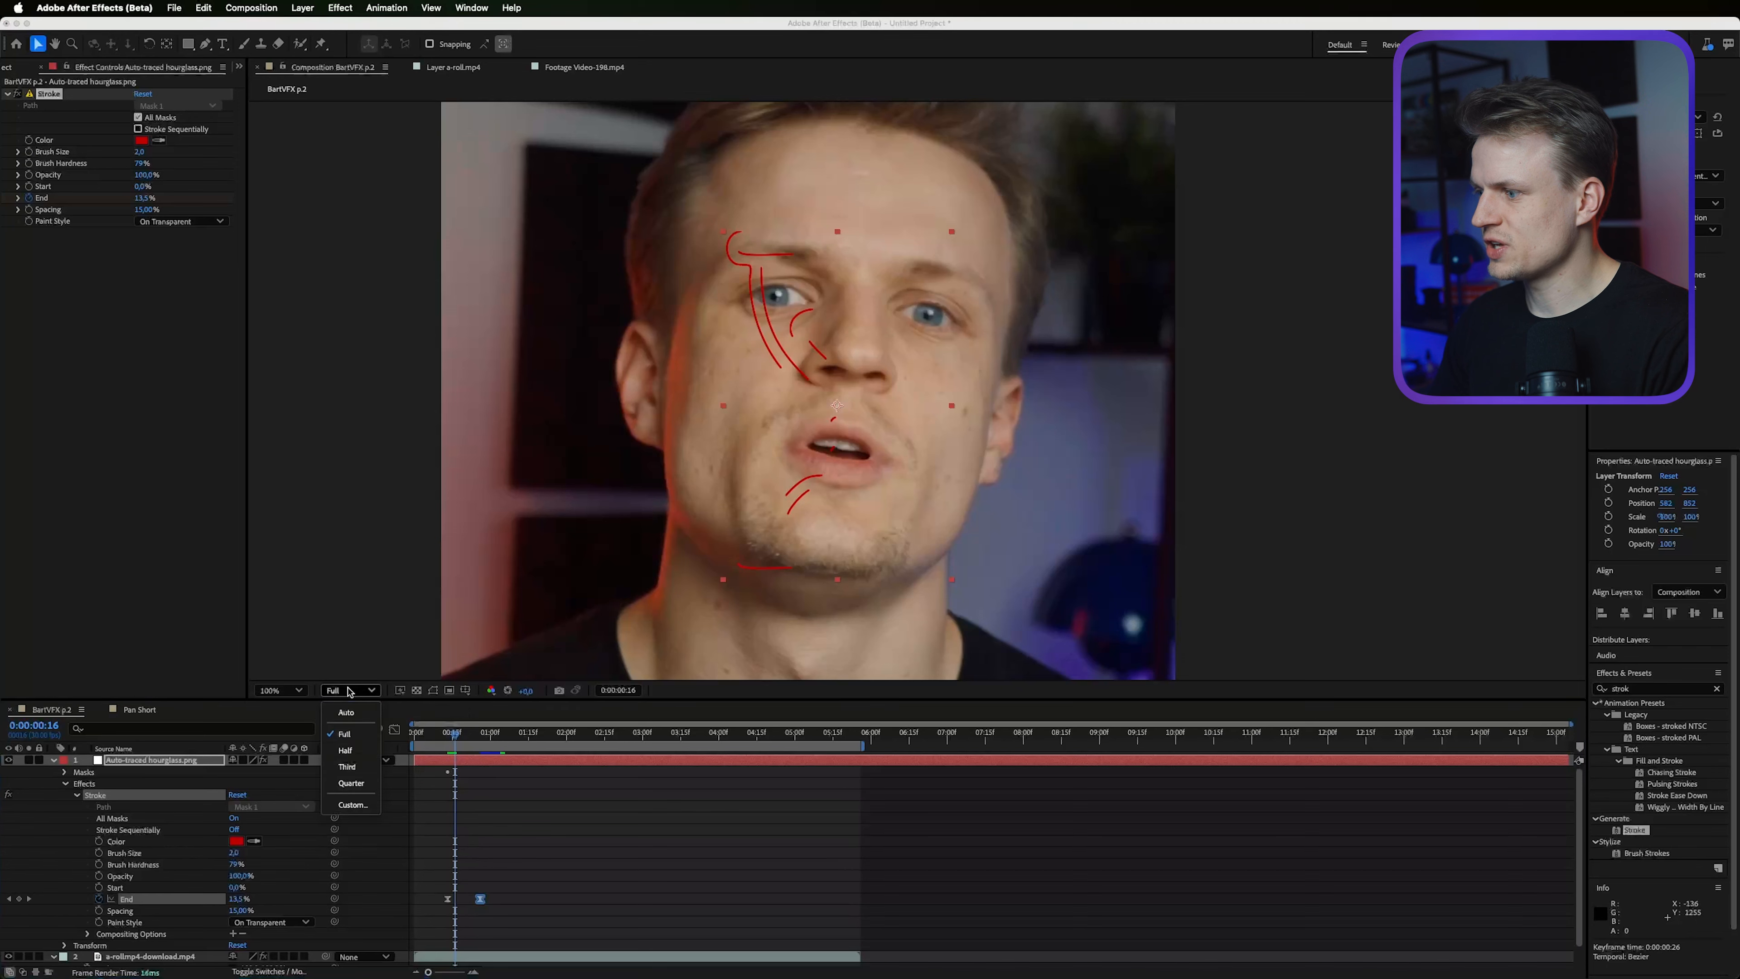
click(351, 783)
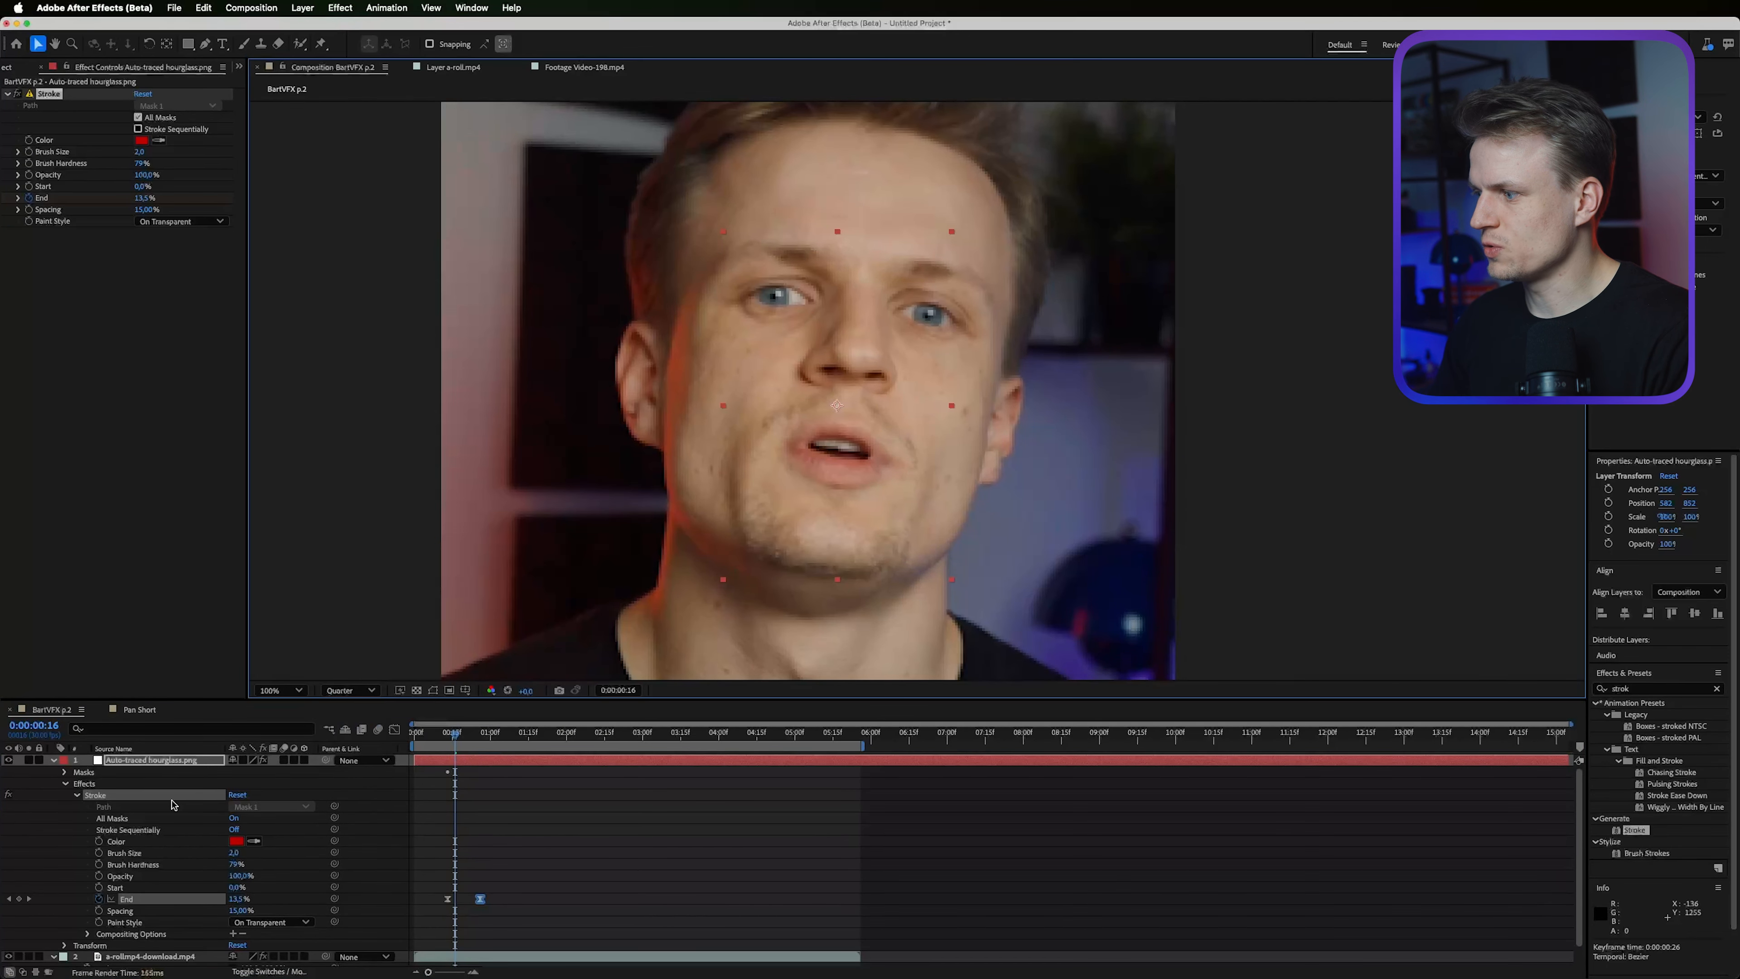
click(53, 760)
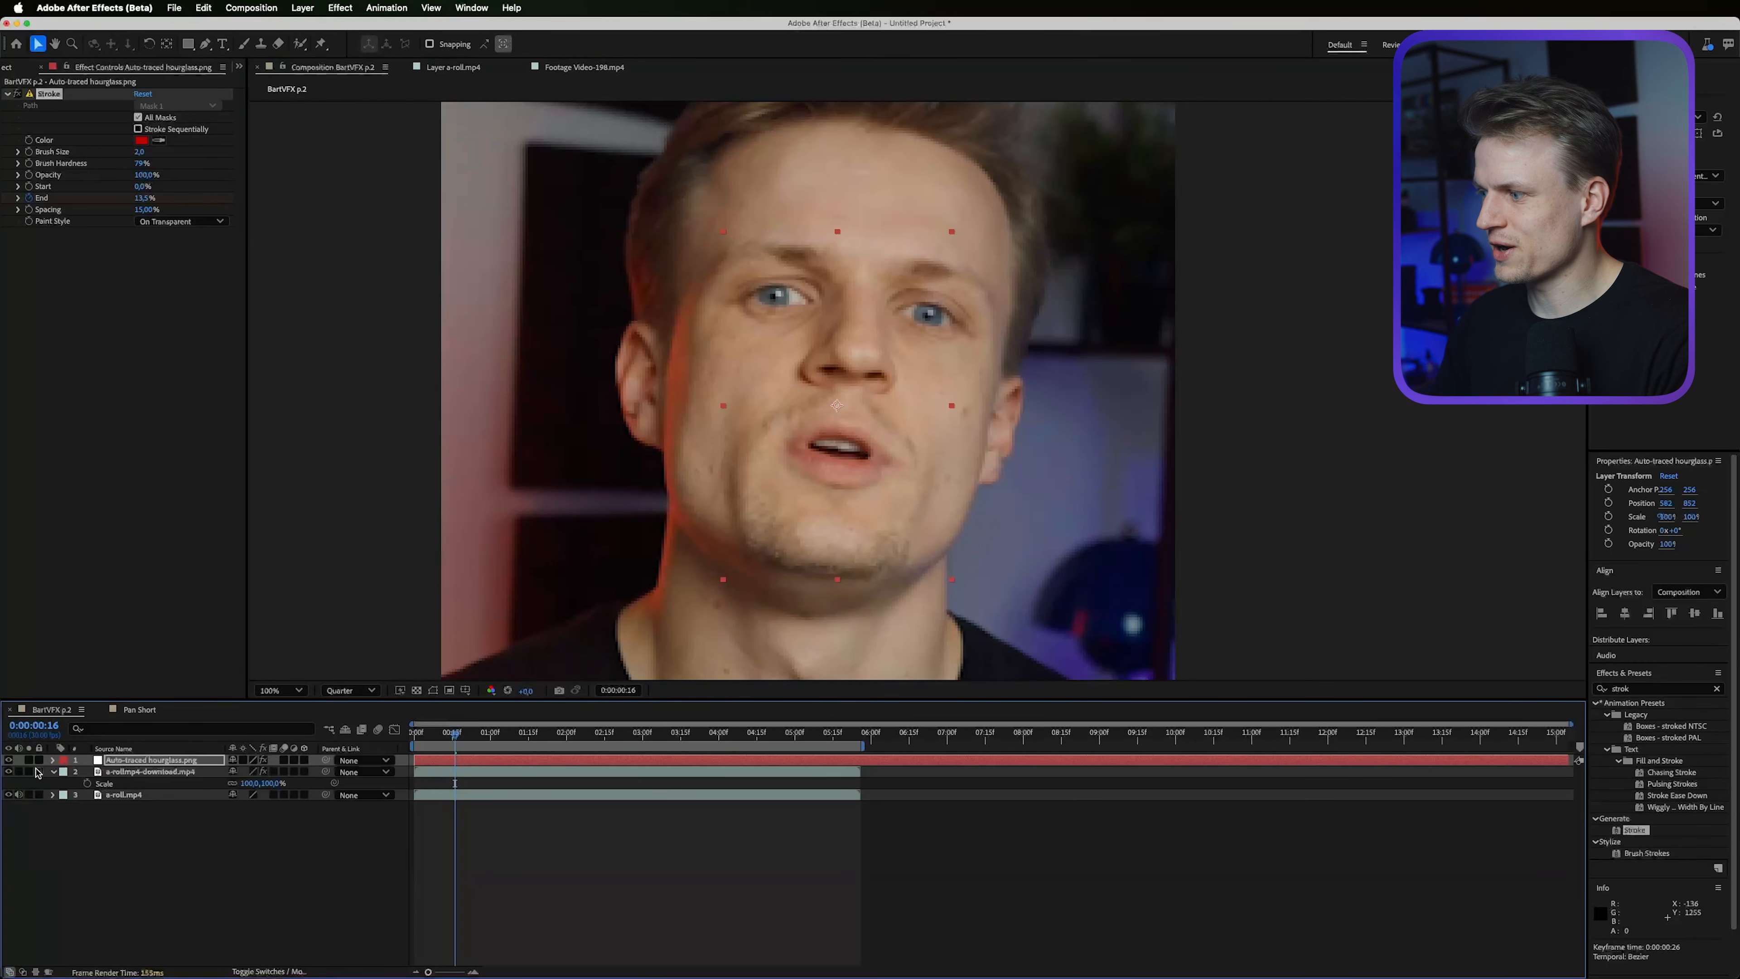
click(8, 795)
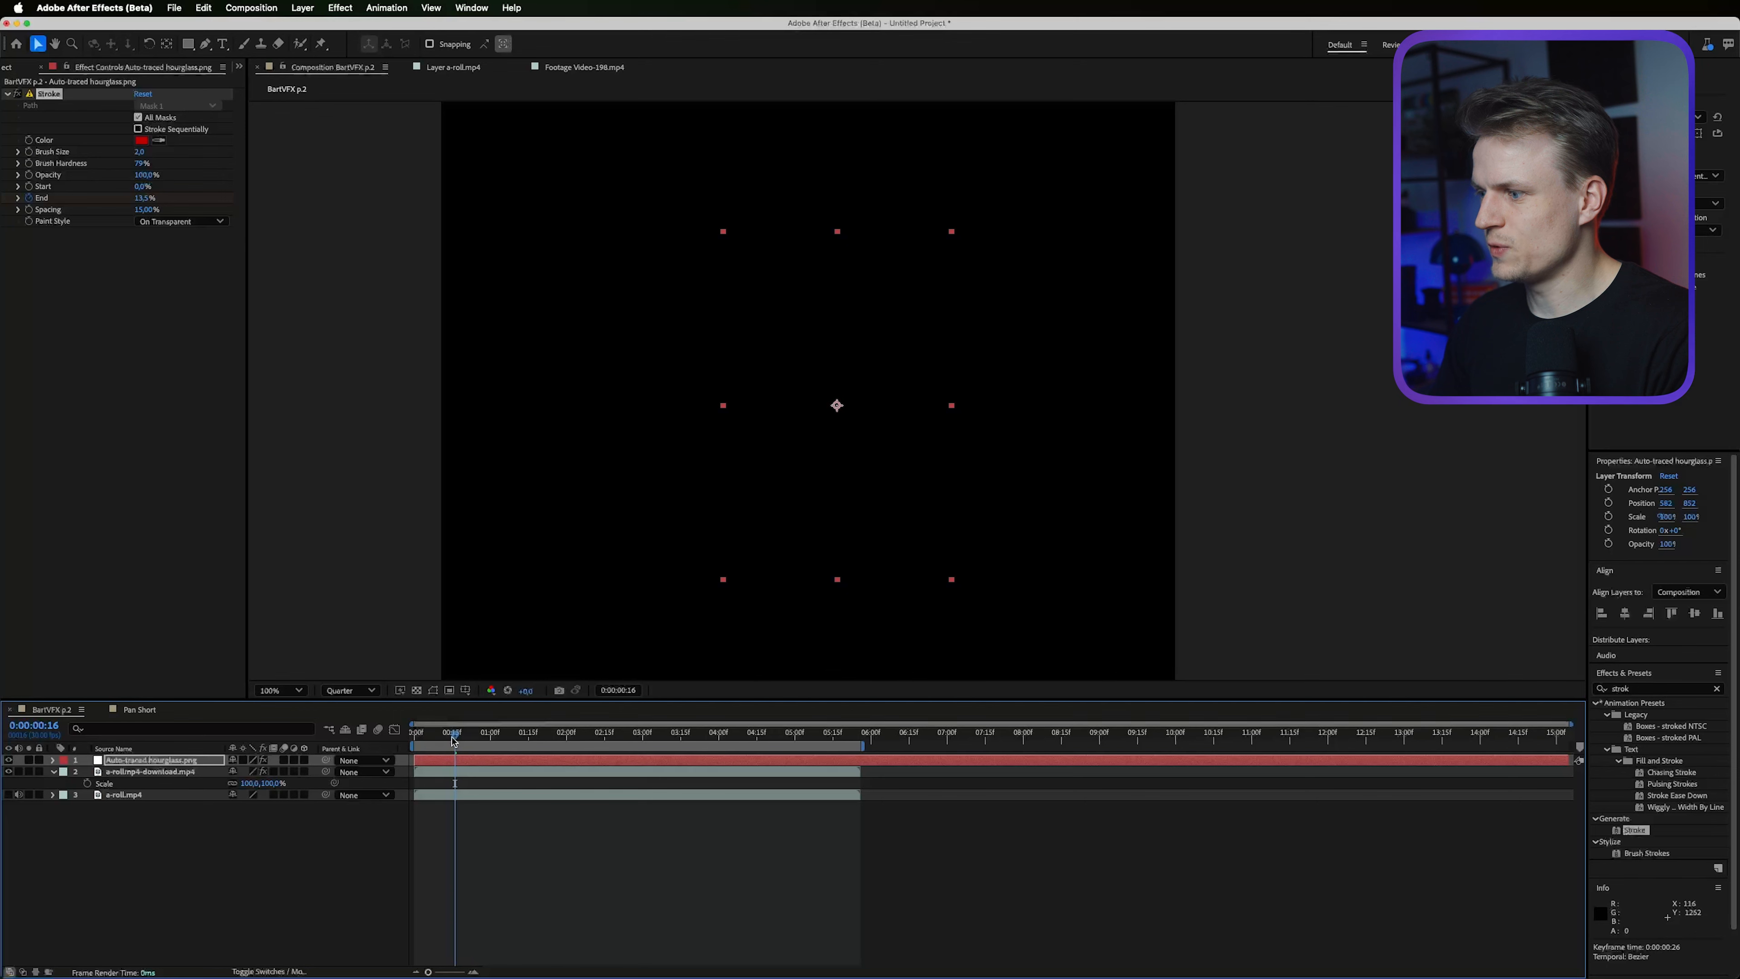
key(space)
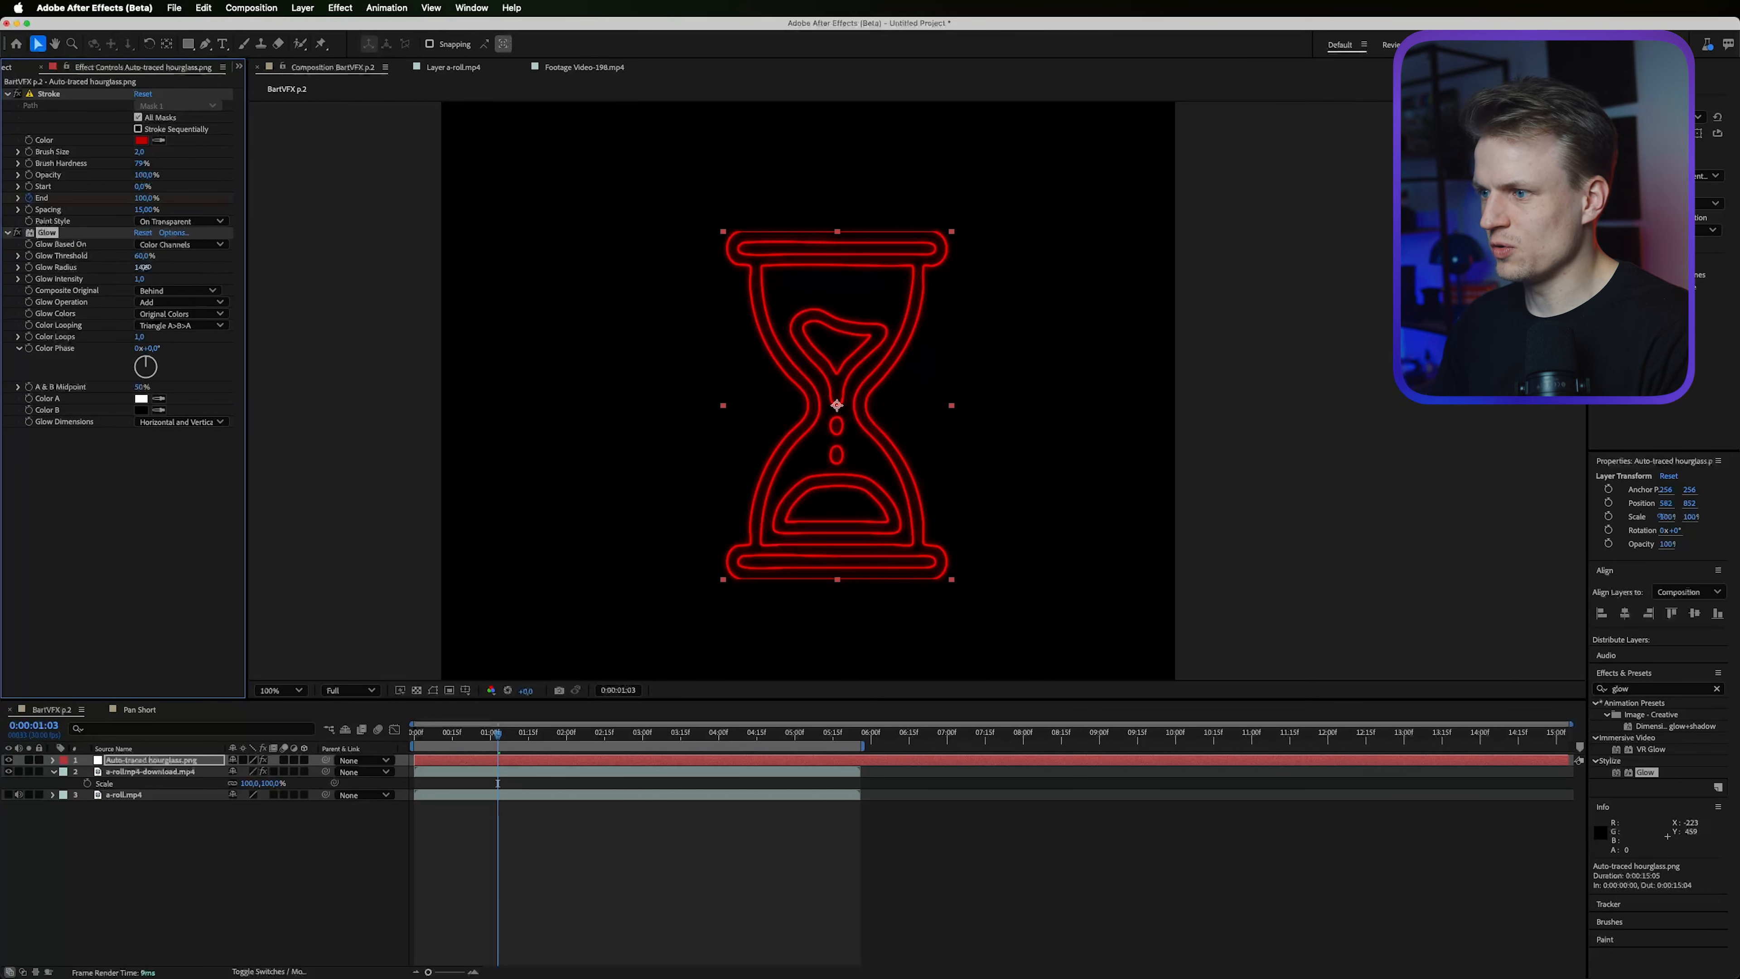
Set the hourglass's Glow radius to 23 and the layer opacity to 70%.
drag(163, 269, 155, 269)
key(t)
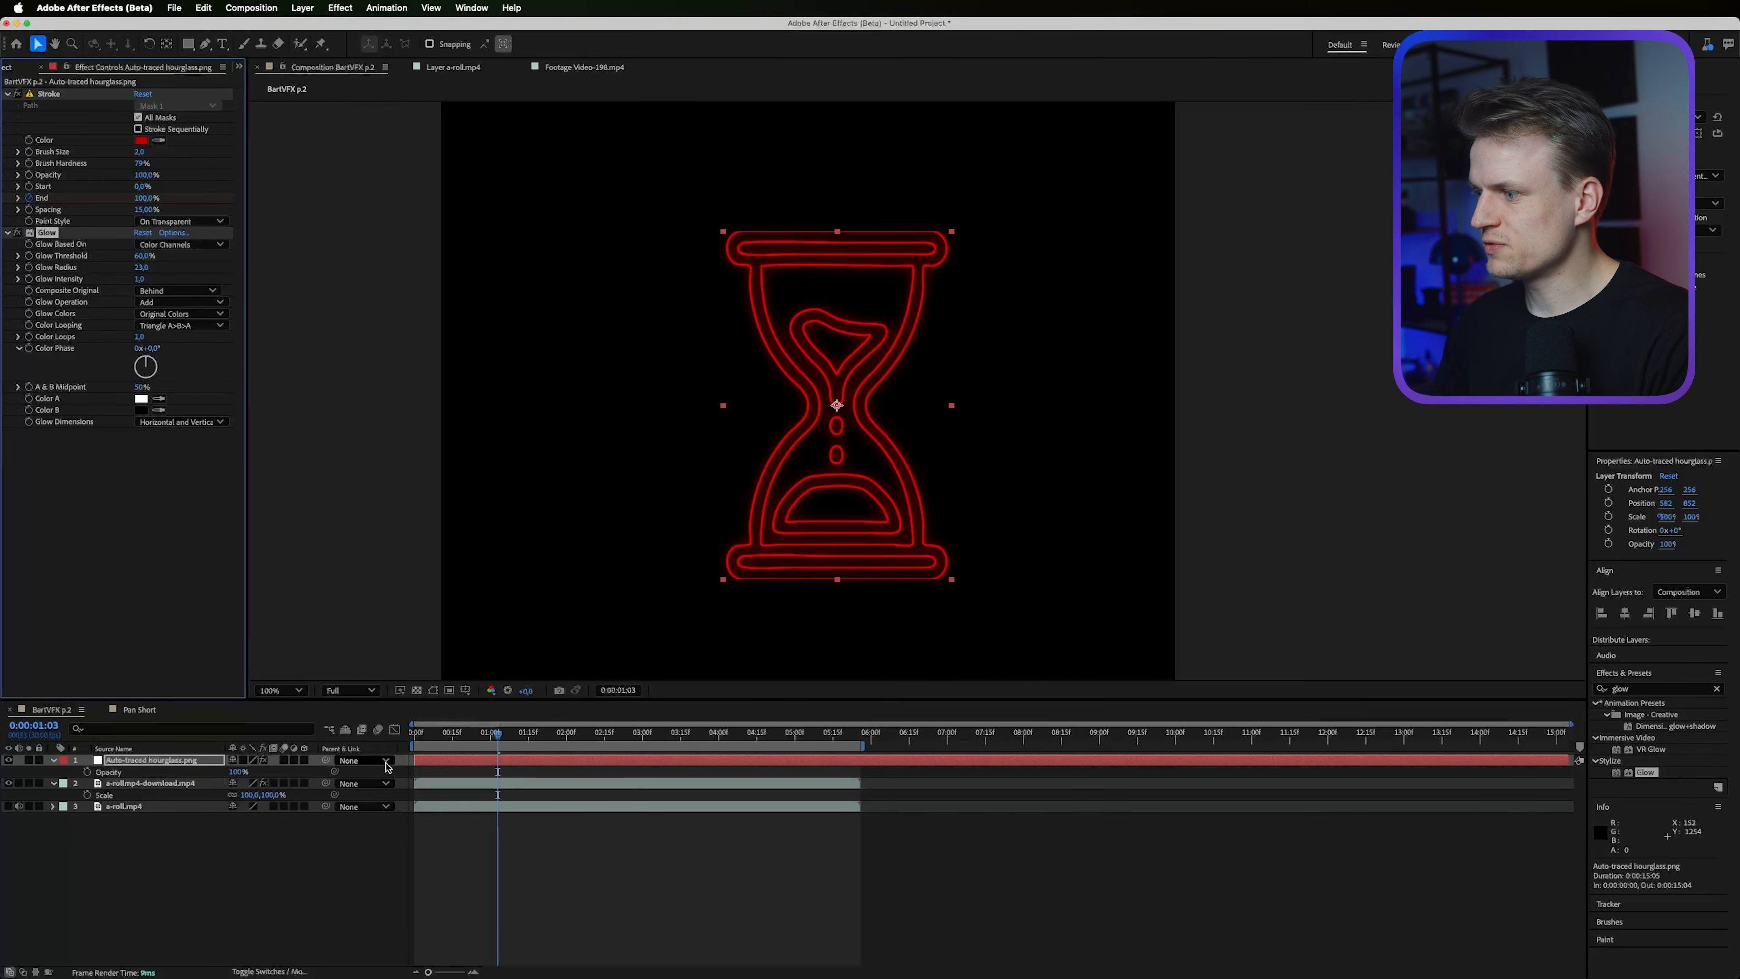
mouse_move(234, 774)
mouse_down()
mouse_move(213, 771)
mouse_move(248, 771)
mouse_up()
Scale the hourglass to 75%, rotate it 5° and move it to position 204, 871 in the left part of the frame.
key(s)
key(r)
drag(890, 481, 632, 495)
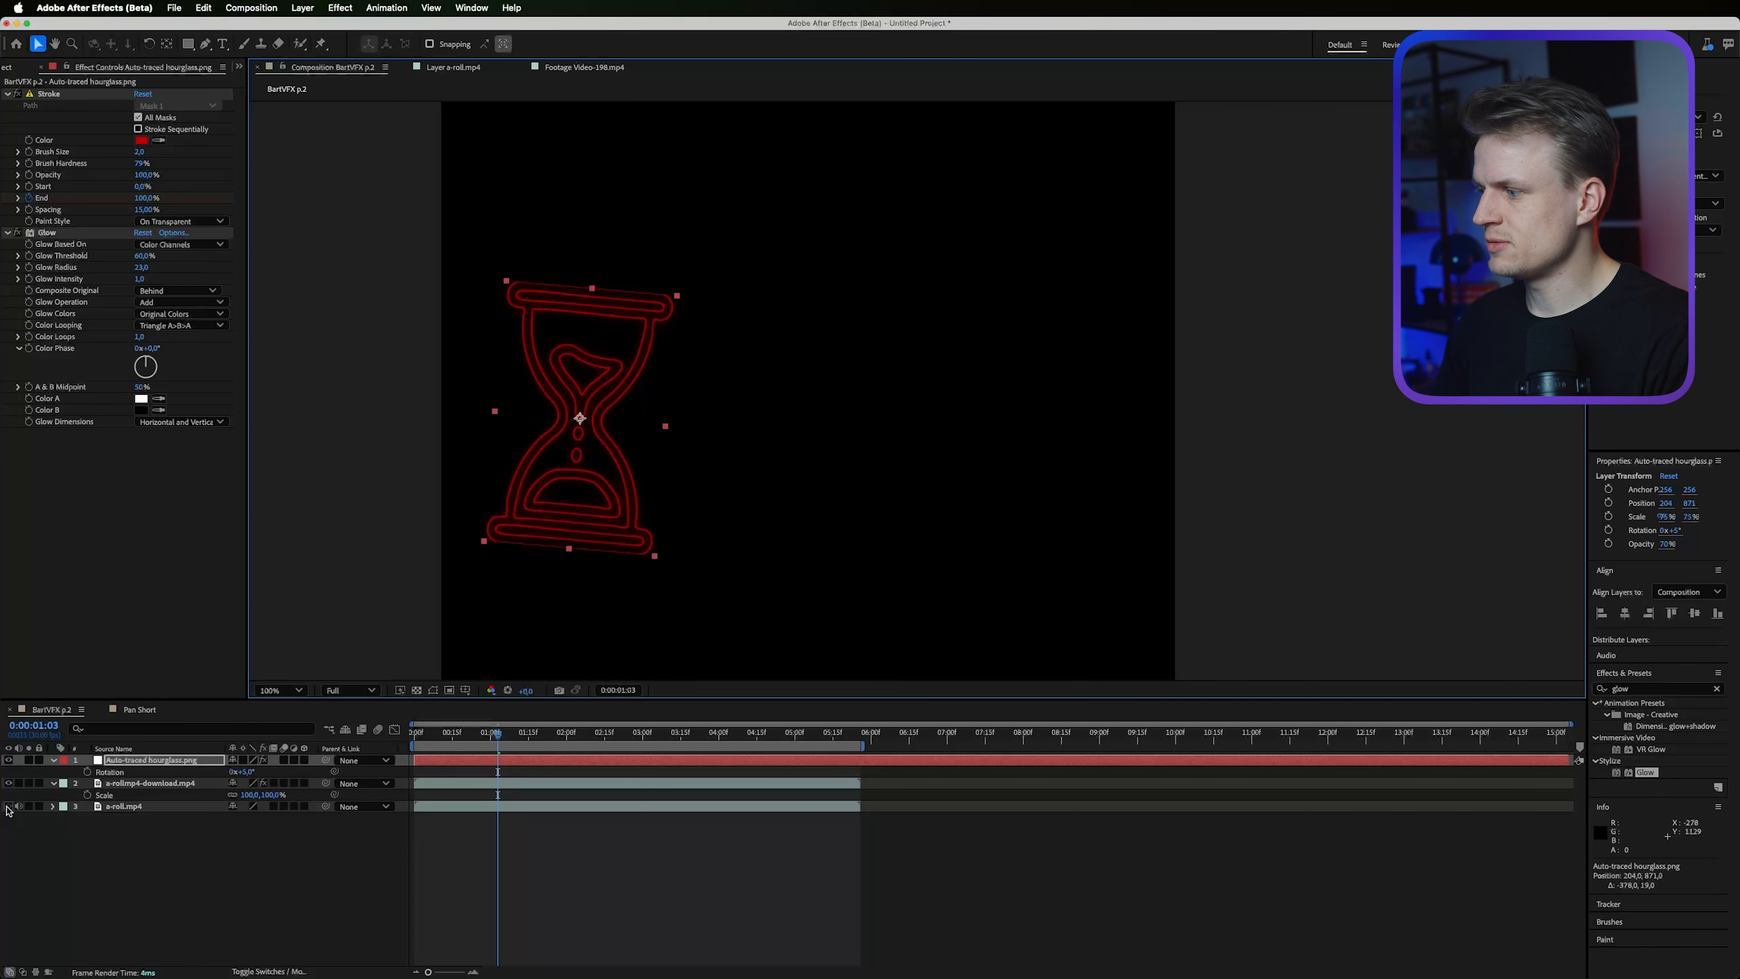
Show the a-roll.mp4 layer again and move the hourglass down beside the speaker's face to position 184, 976.
click(8, 807)
drag(606, 330, 594, 413)
key(space)
drag(679, 234, 924, 202)
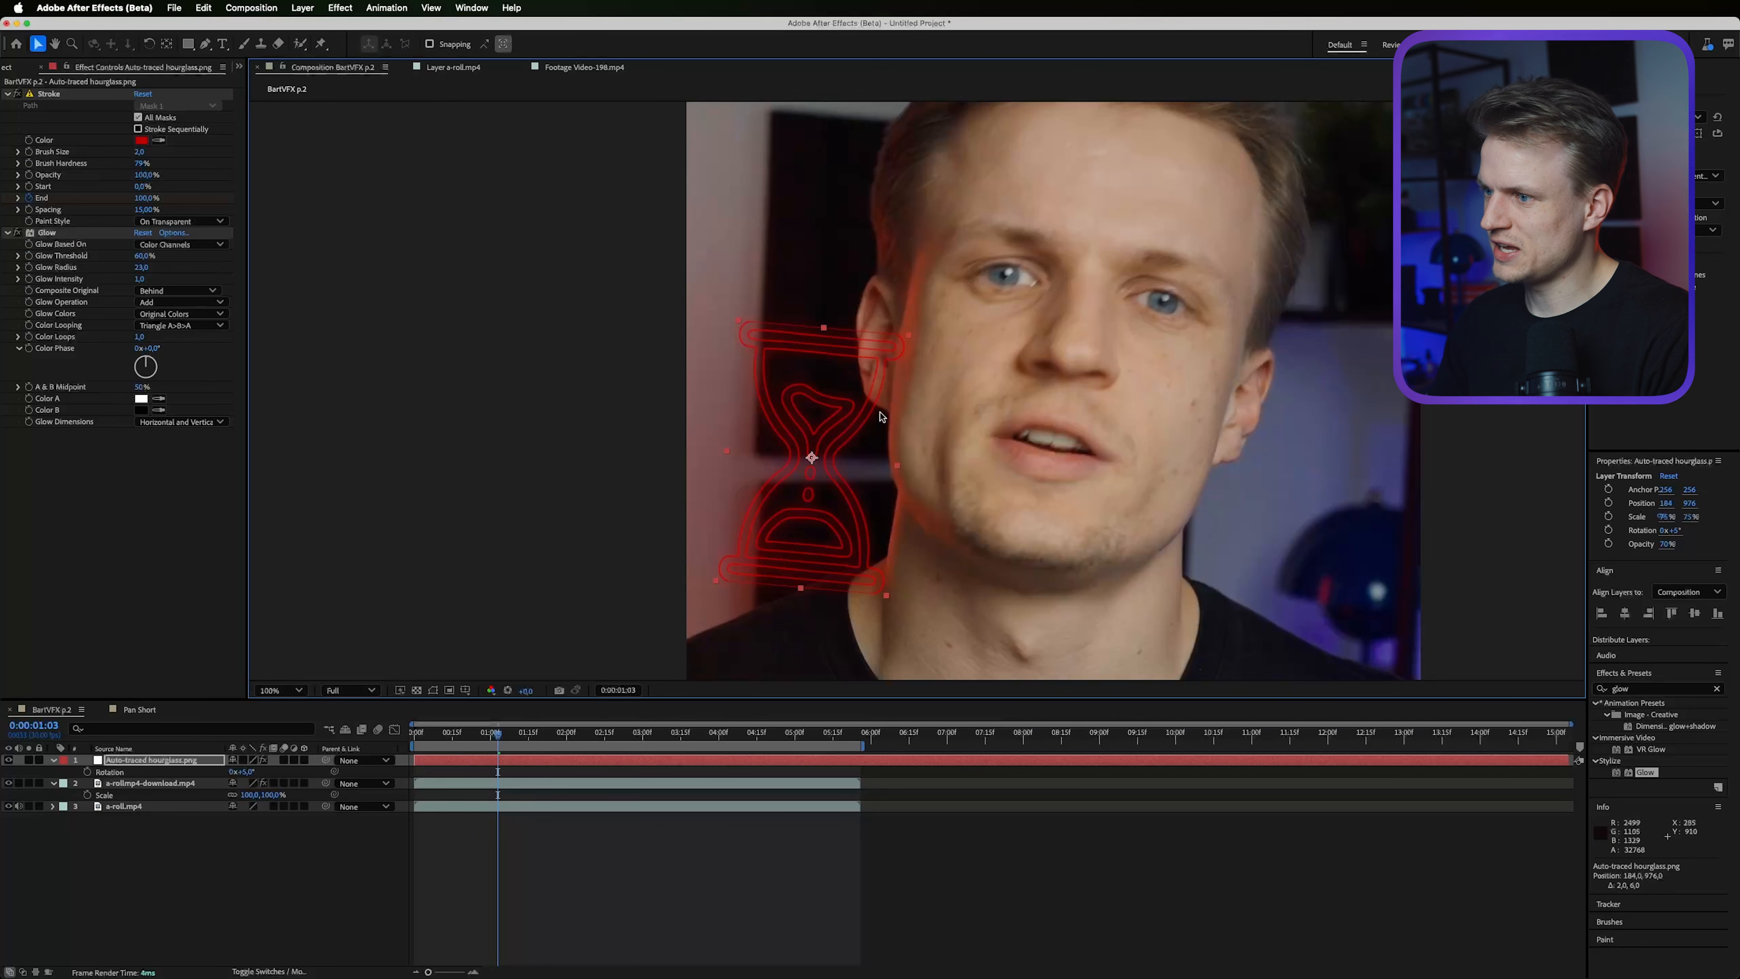
key(space)
drag(979, 333, 963, 269)
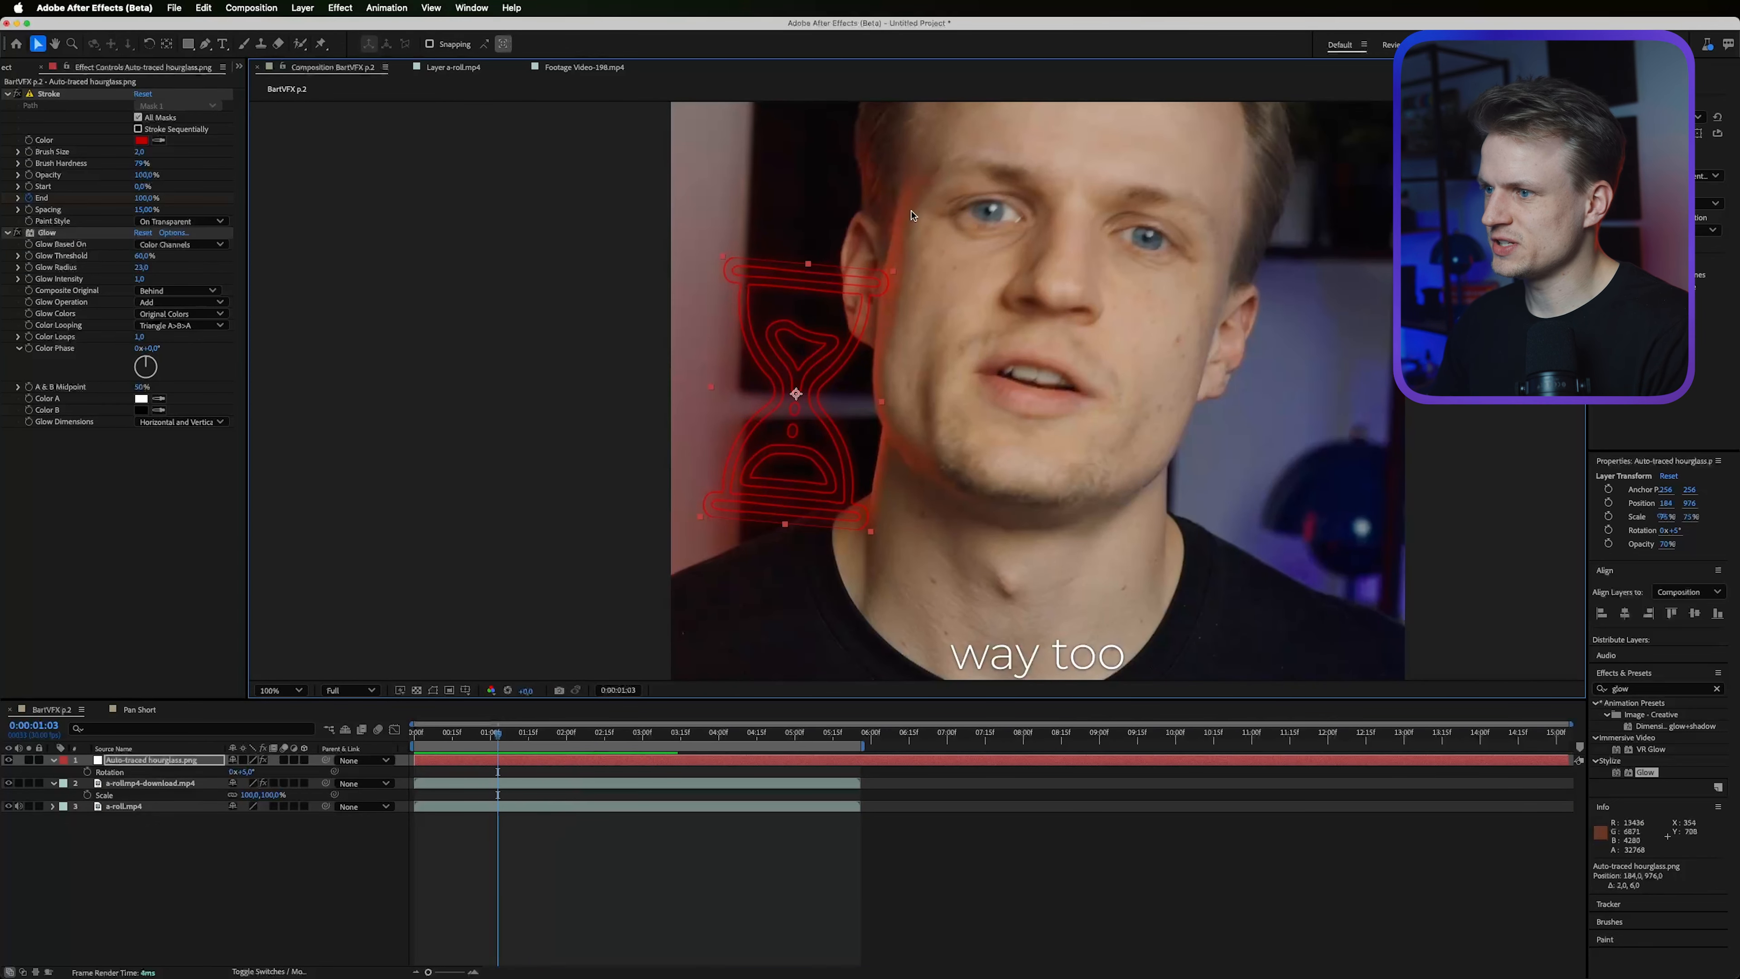
Activate the Roto Brush tool for the a-roll.mp4 layer and split the layer at 0:00:00:28.
key(Home)
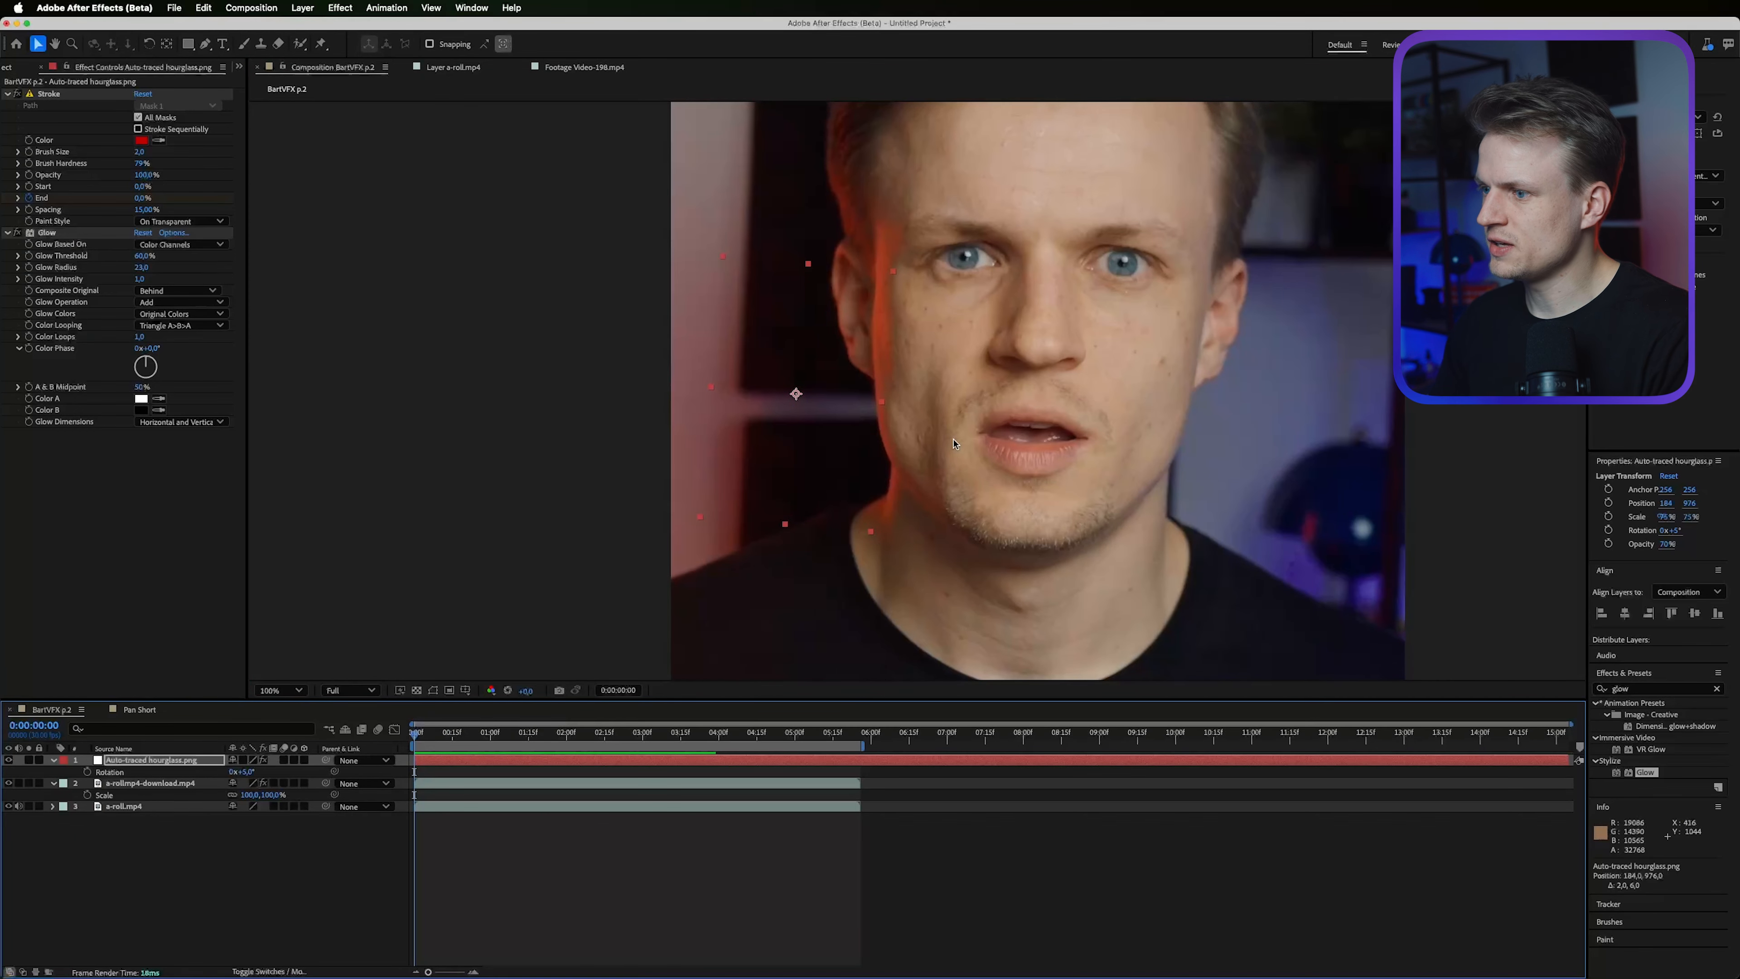
click(115, 808)
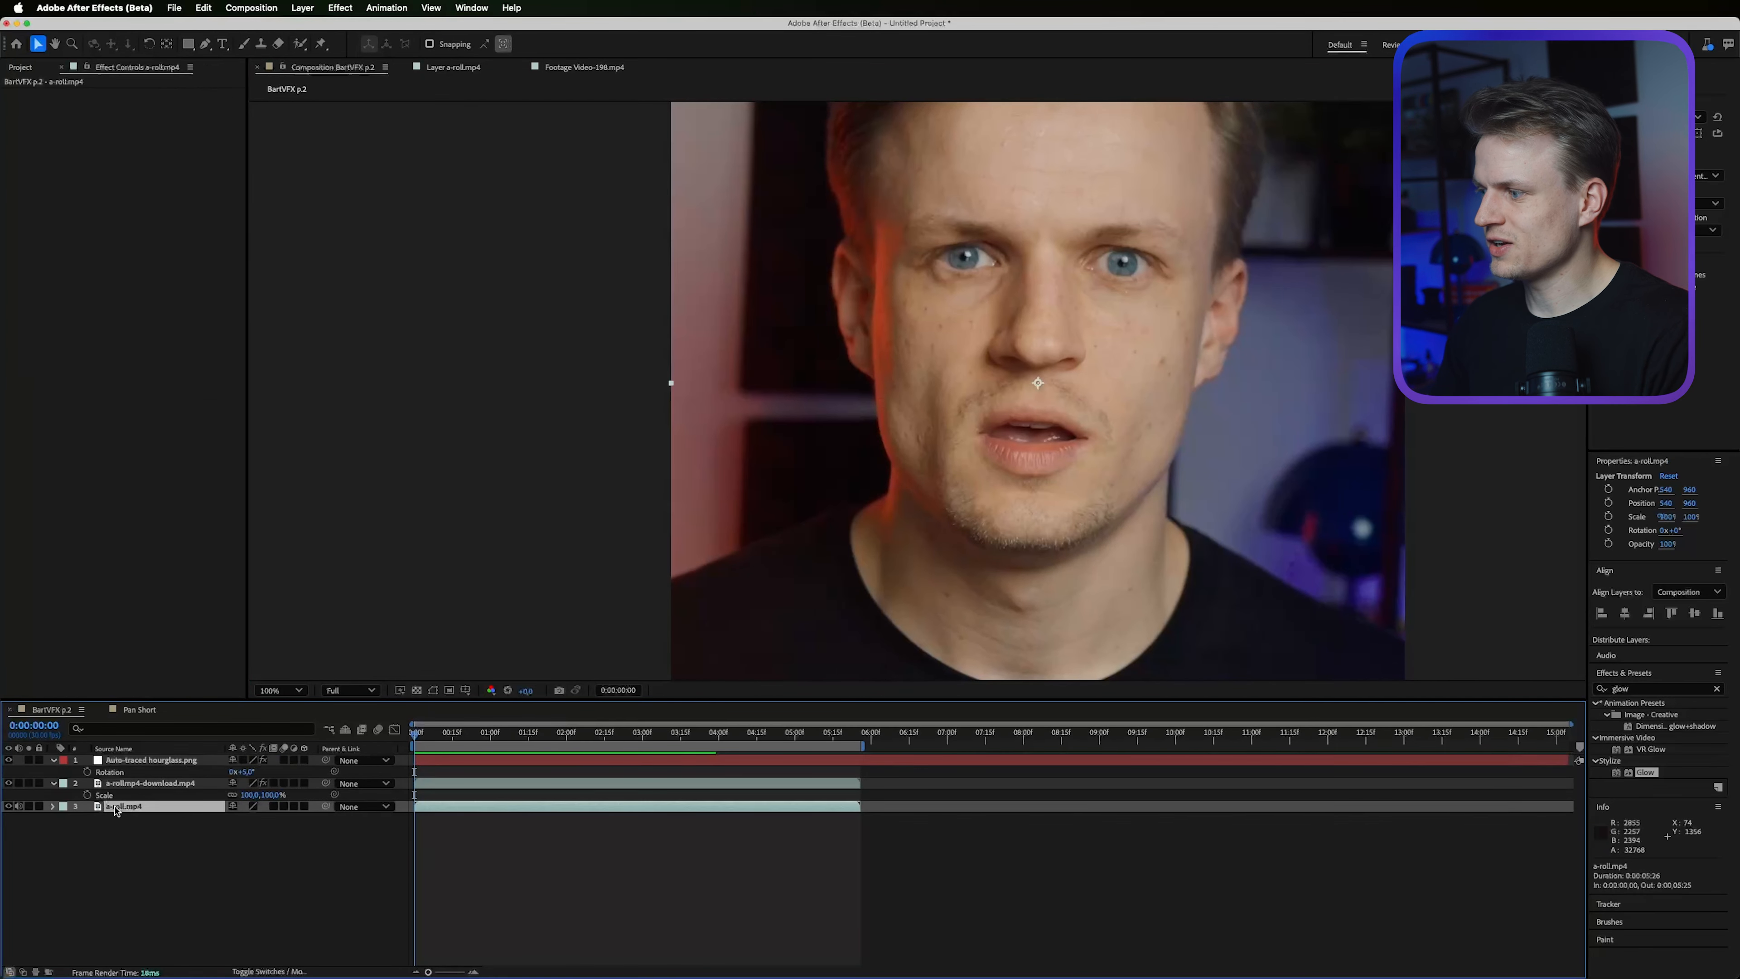
click(300, 46)
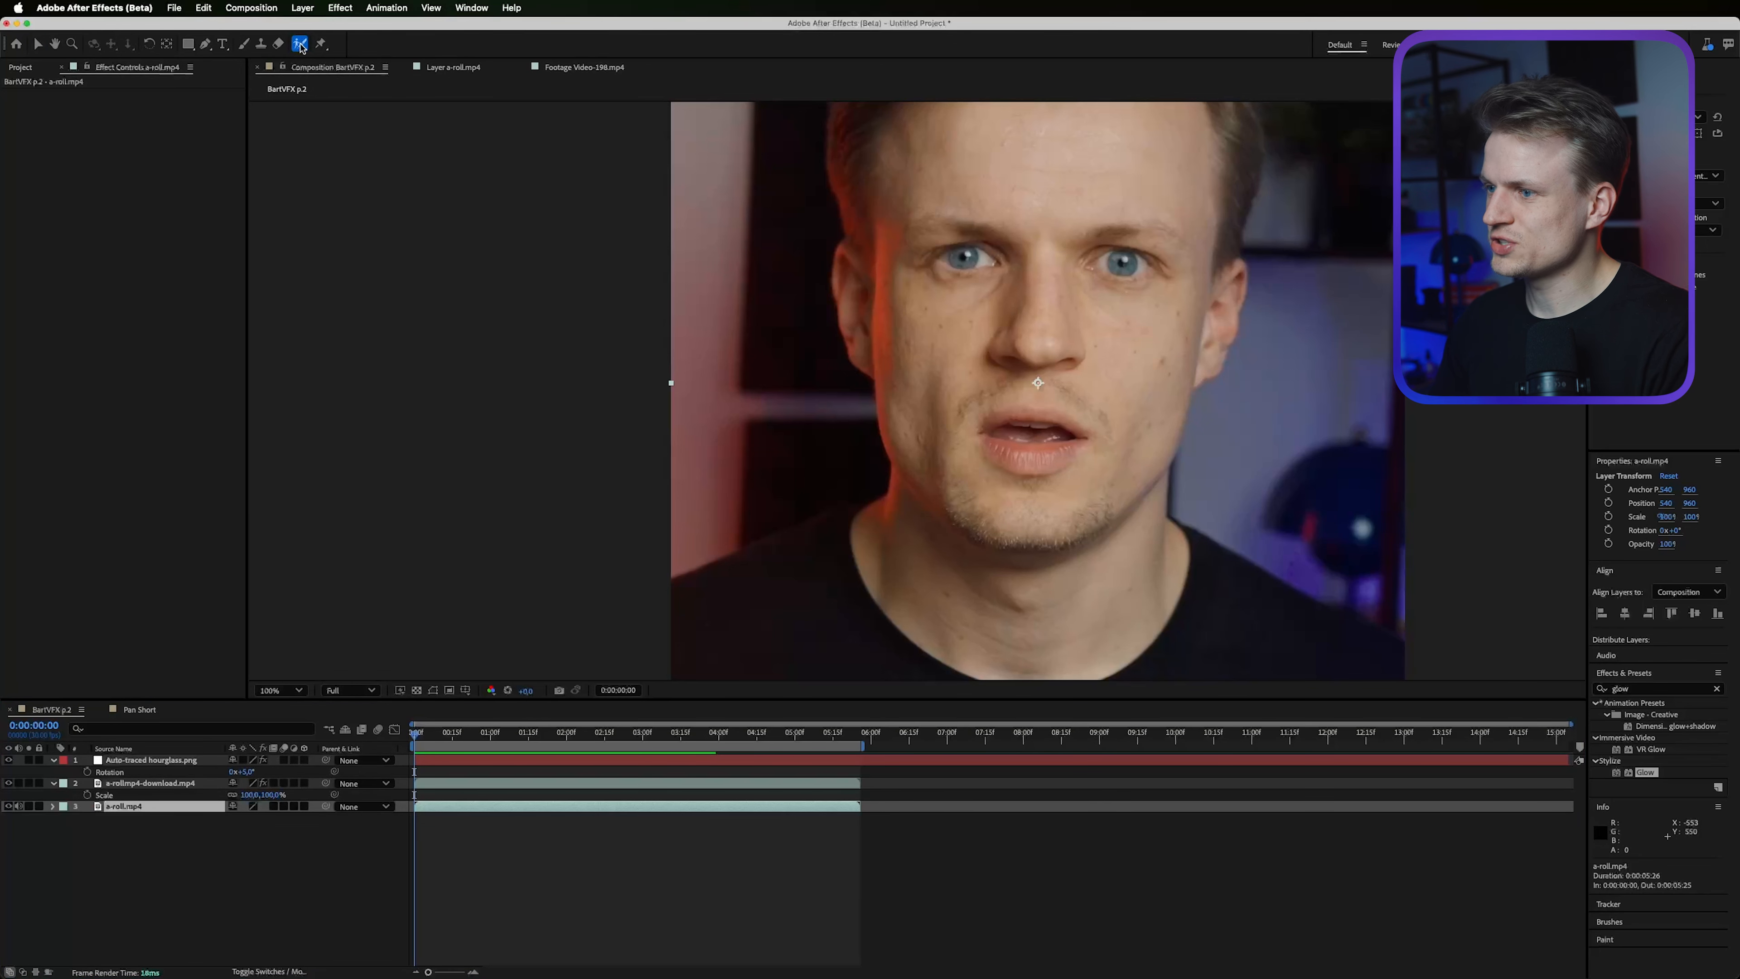
key(comma)
key(comma)
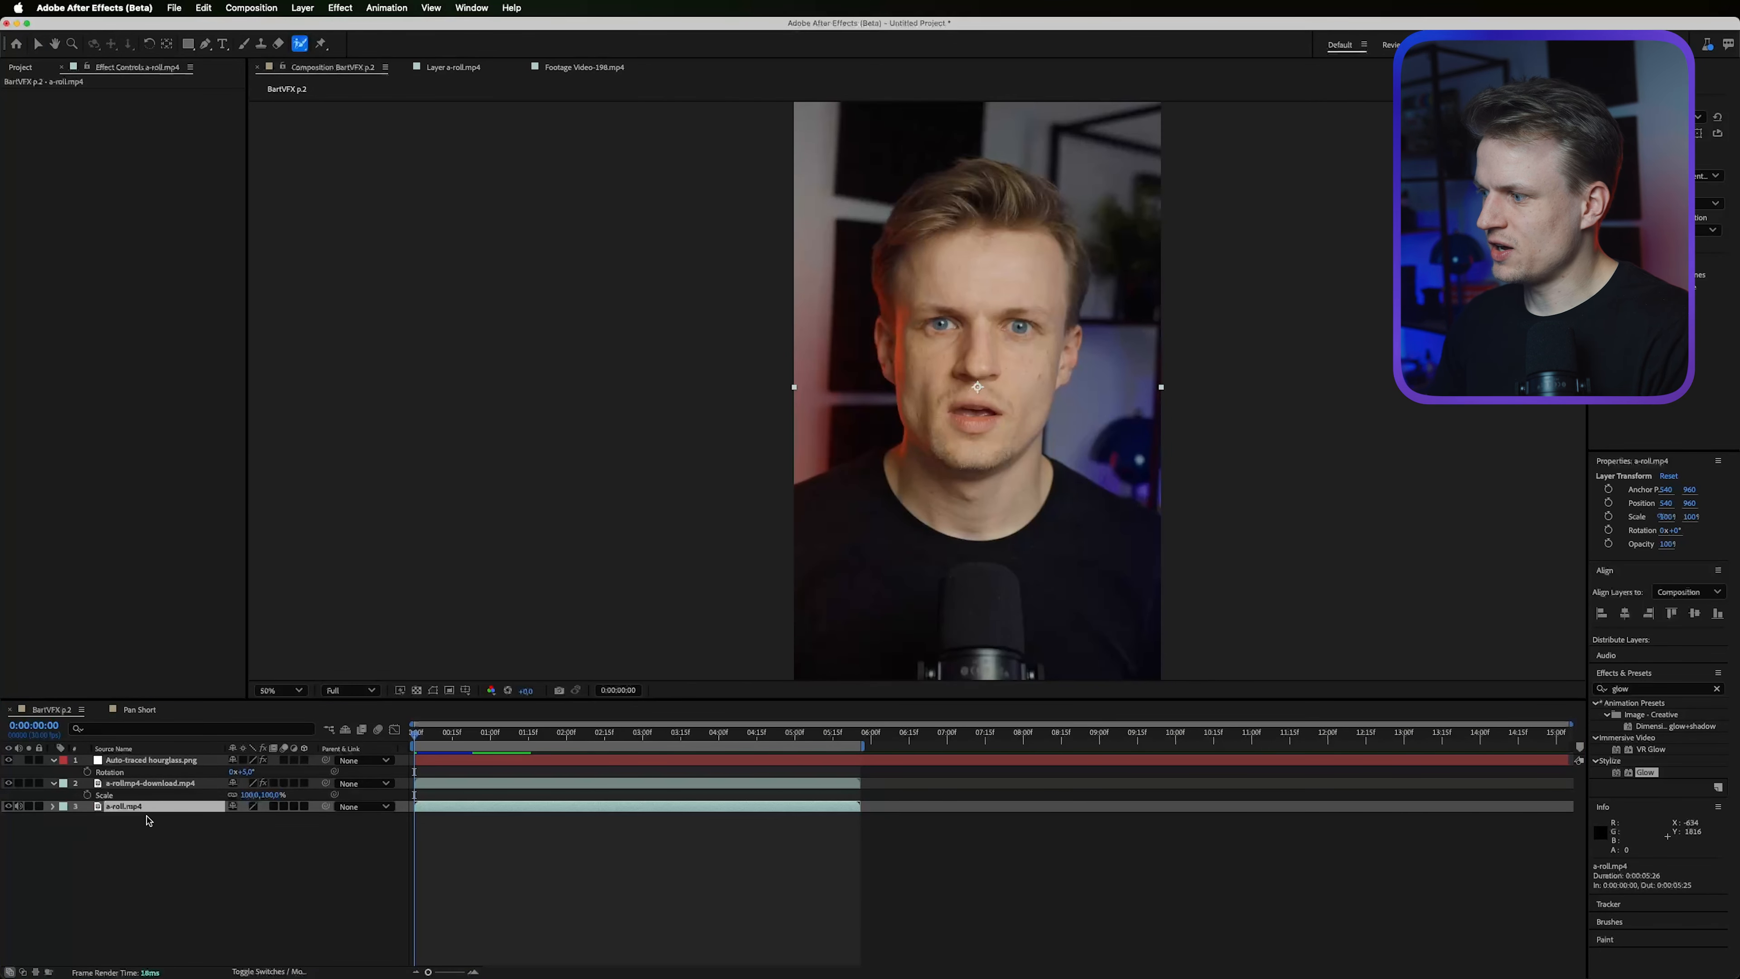
click(433, 743)
drag(433, 744, 486, 745)
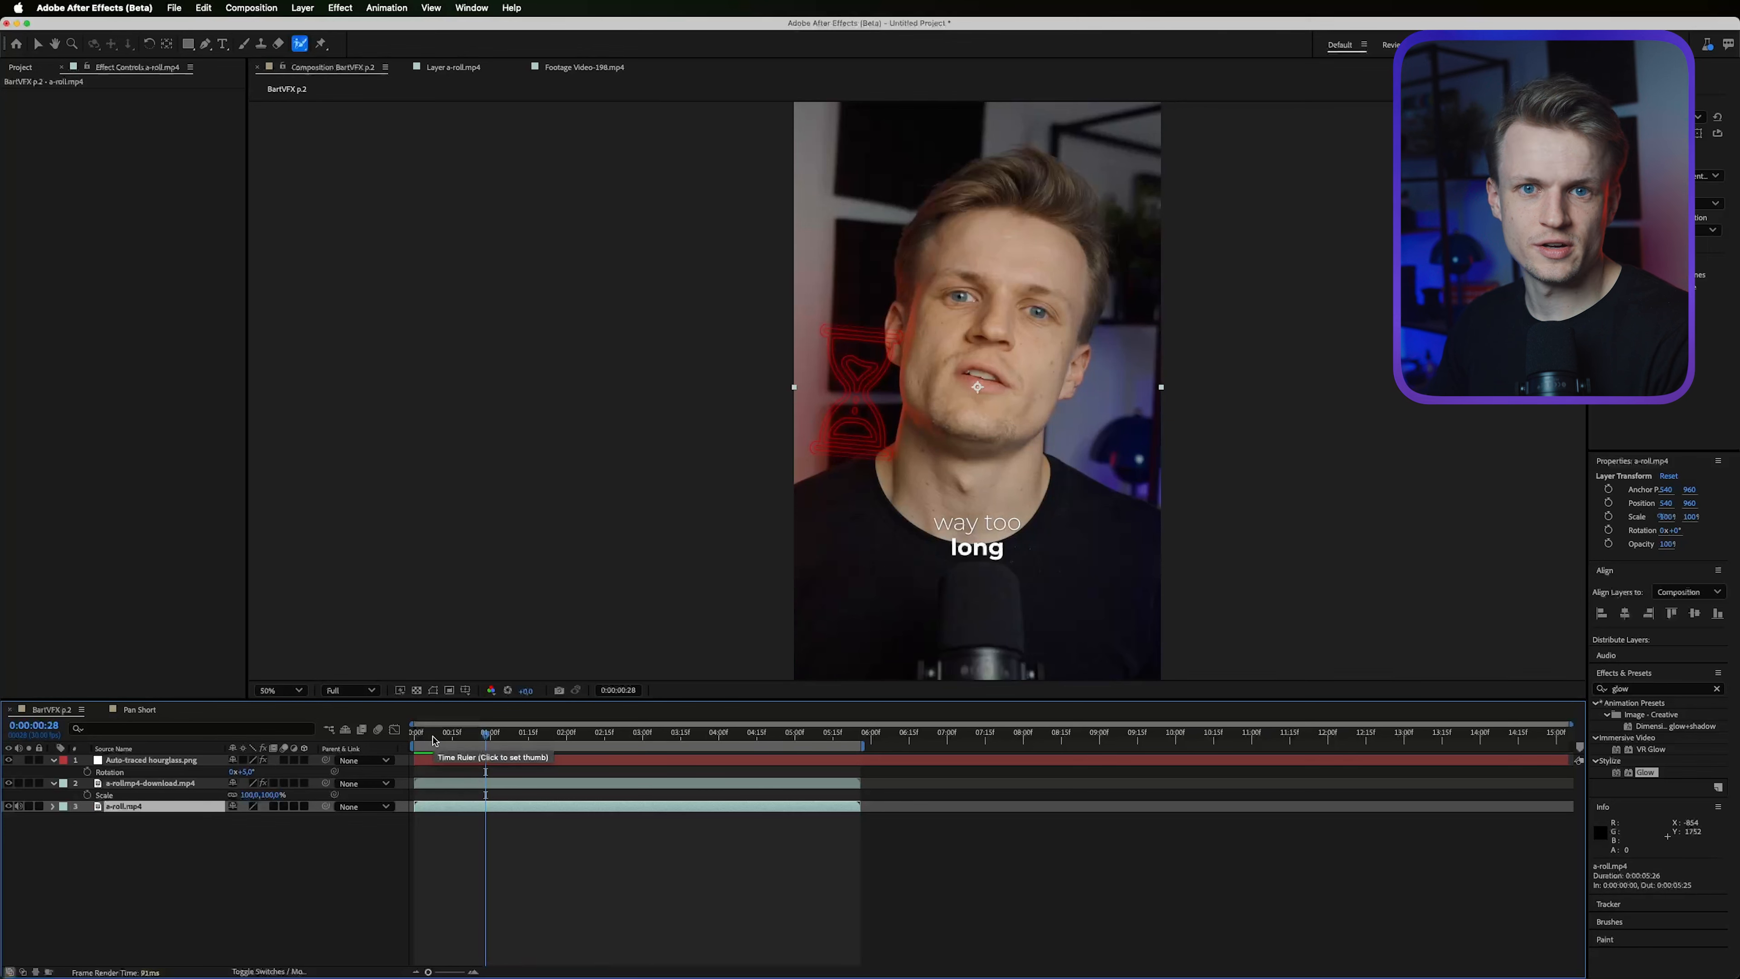
key(ctrl+d)
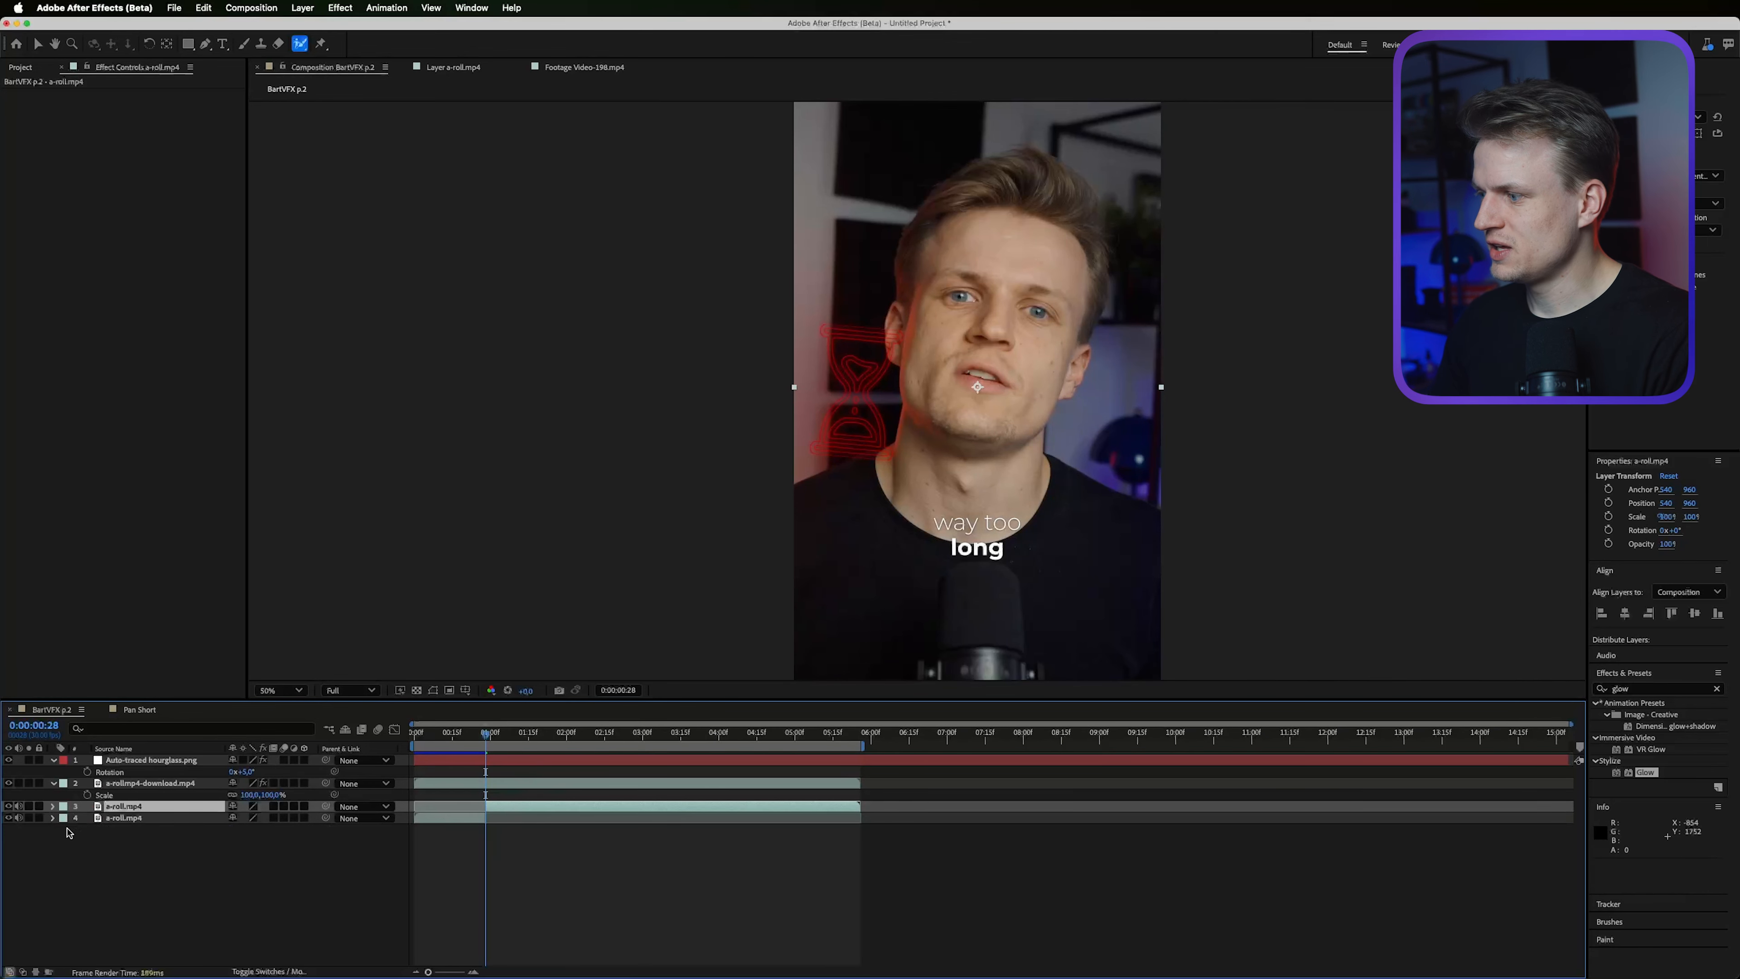
Open the first a-roll.mp4 segment for rotoscoping and paint a Roto Brush foreground stroke across the speaker's shoulders and face.
click(123, 819)
double_click(119, 818)
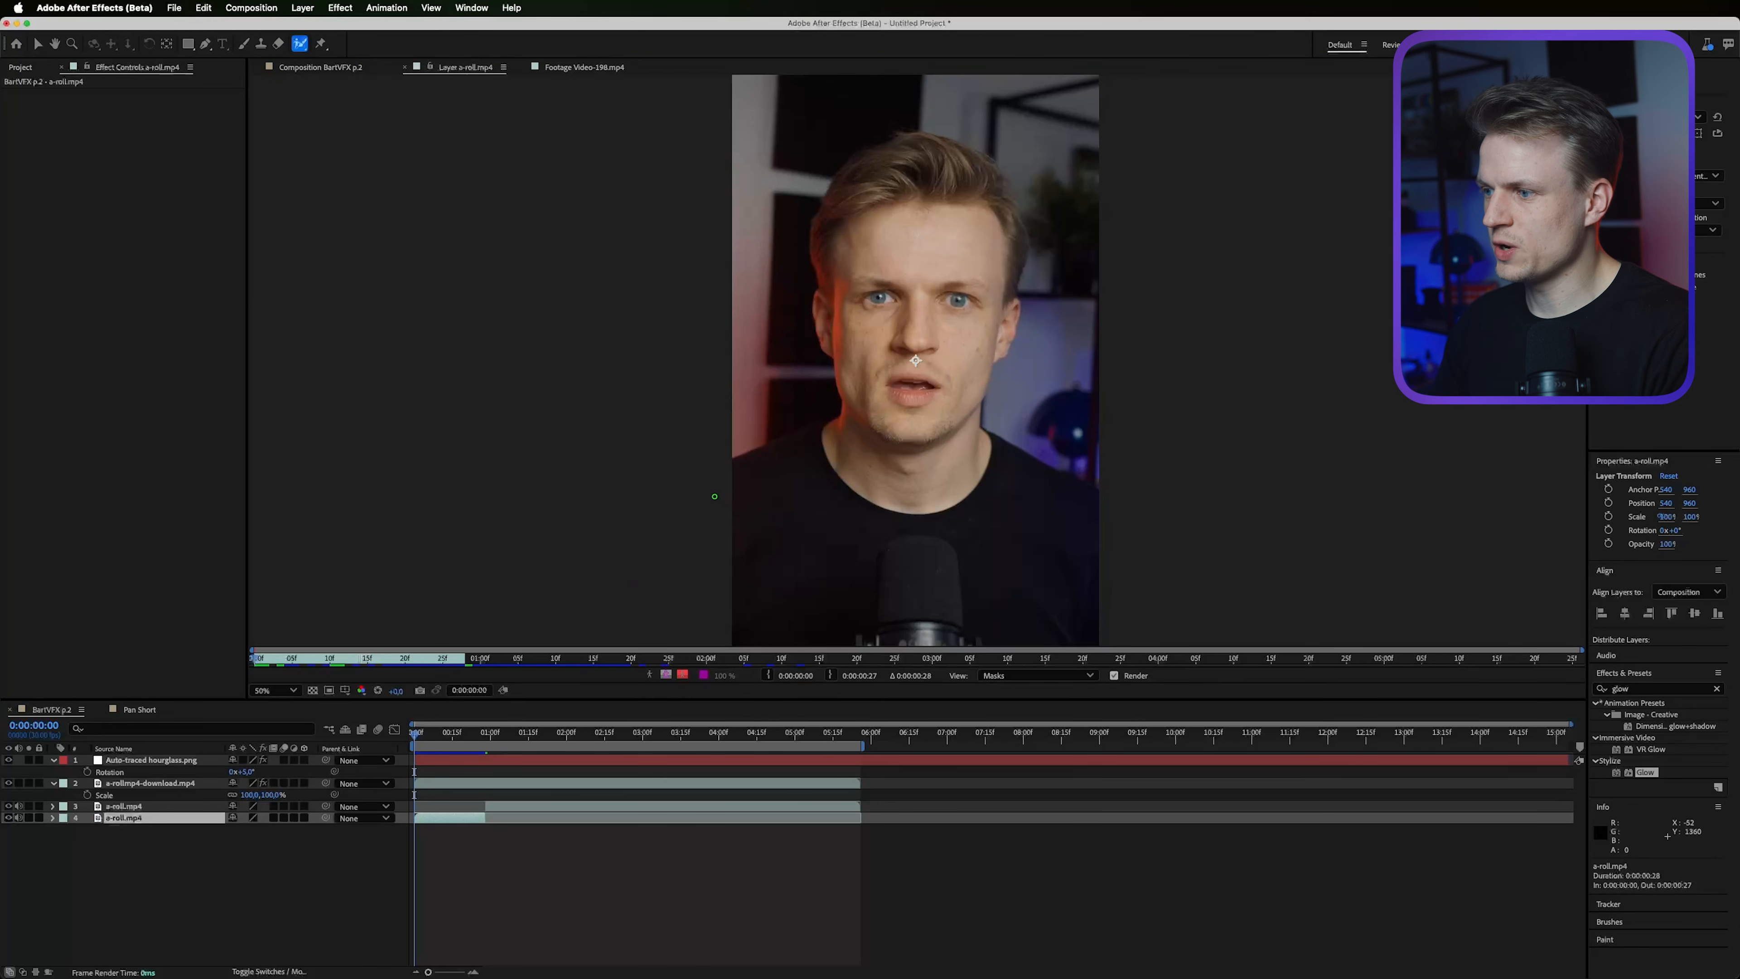
mouse_move(715, 496)
mouse_down()
mouse_move(843, 480)
mouse_move(876, 421)
mouse_move(880, 360)
mouse_up()
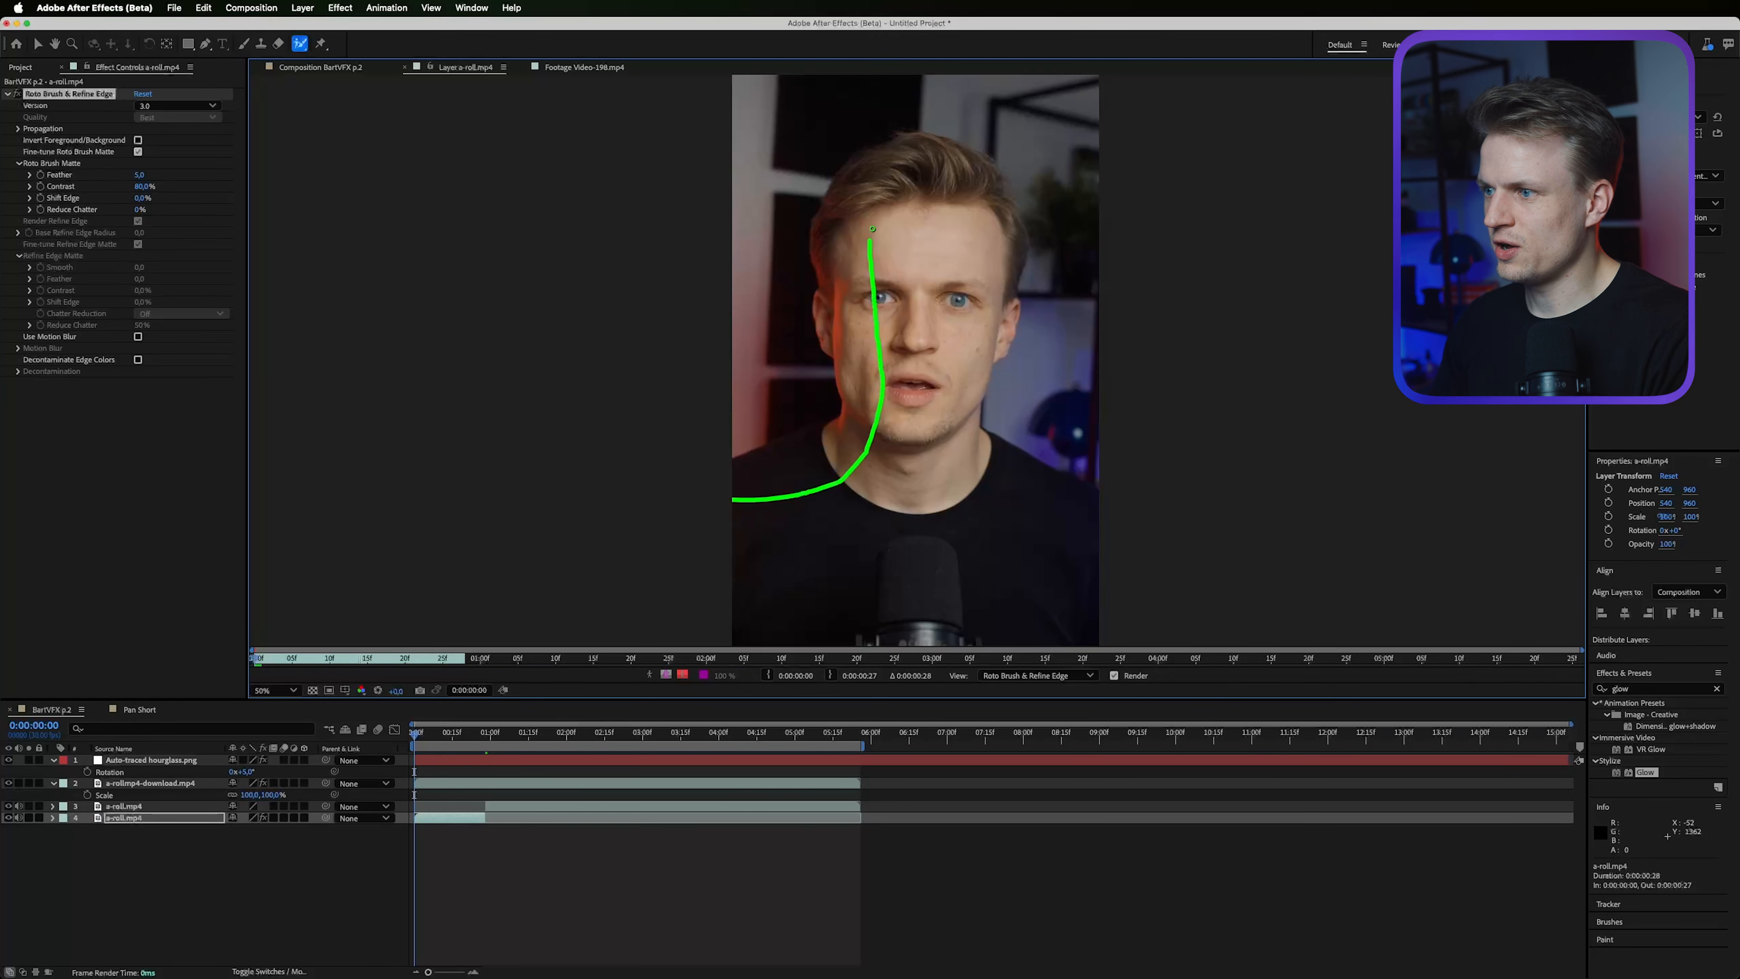
mouse_move(911, 195)
mouse_down()
mouse_move(971, 190)
mouse_move(1005, 230)
mouse_move(946, 482)
mouse_move(997, 504)
mouse_up()
key(comma)
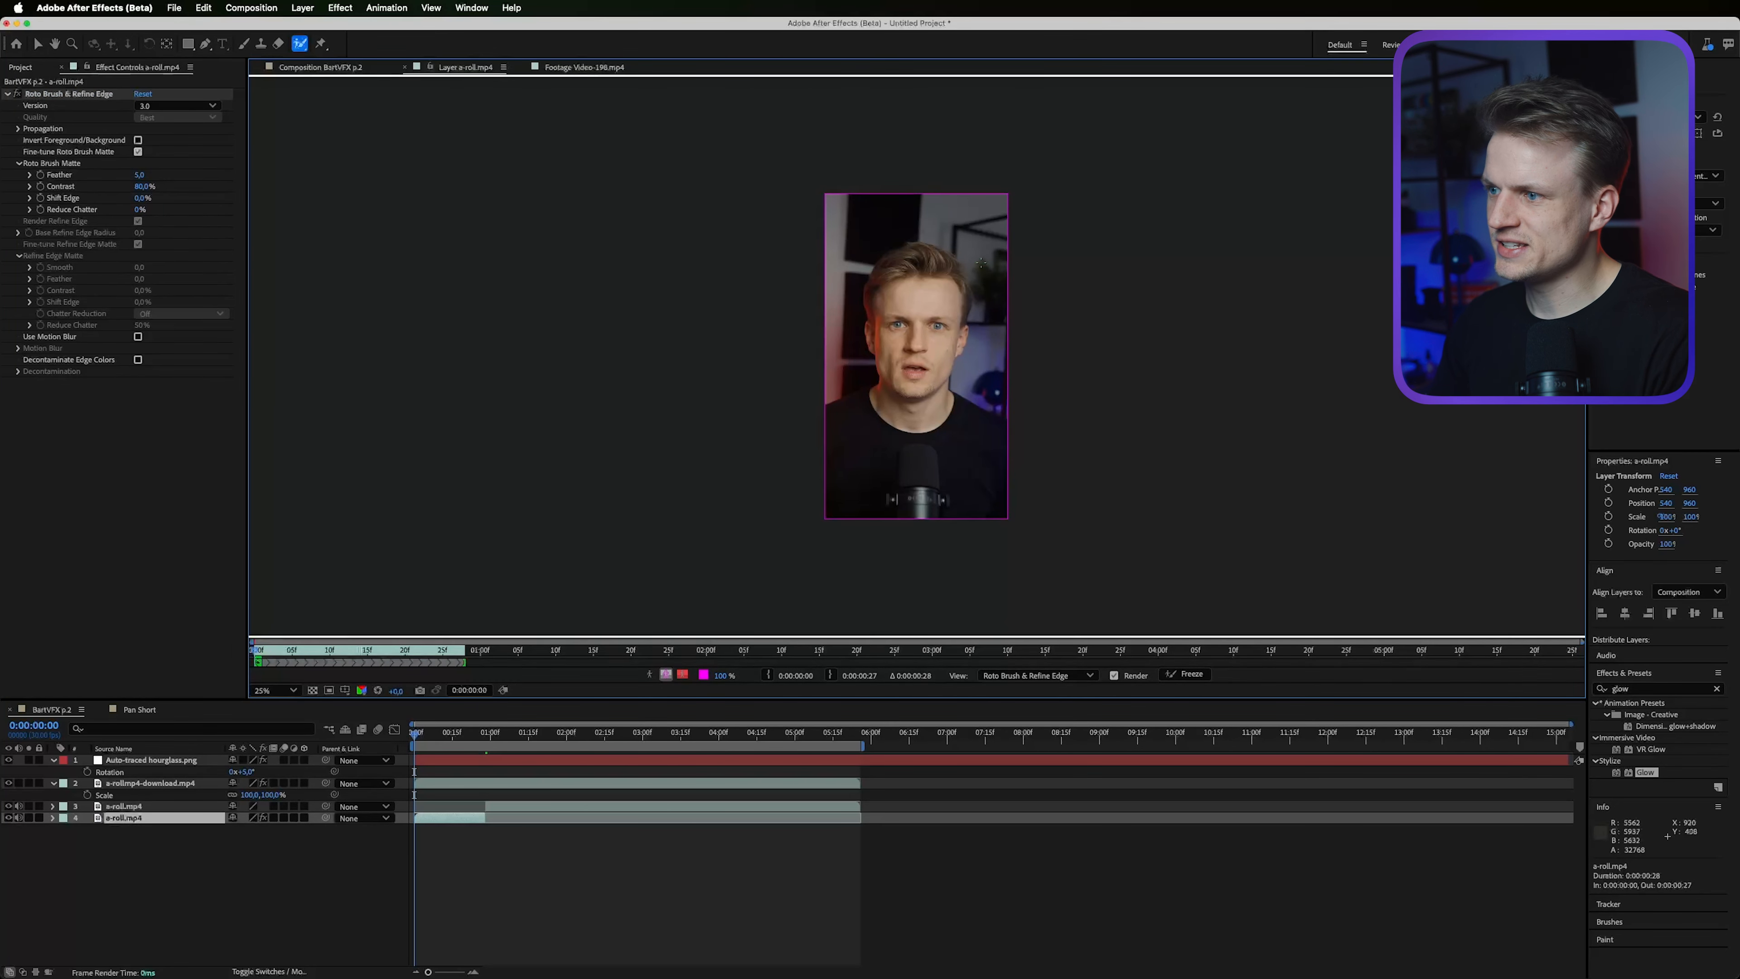
Refine the Roto Brush matte by excluding the background around the speaker's head and adding the missing hair to the foreground.
mouse_move(1000, 212)
mouse_down()
mouse_move(936, 303)
mouse_move(1012, 250)
mouse_up()
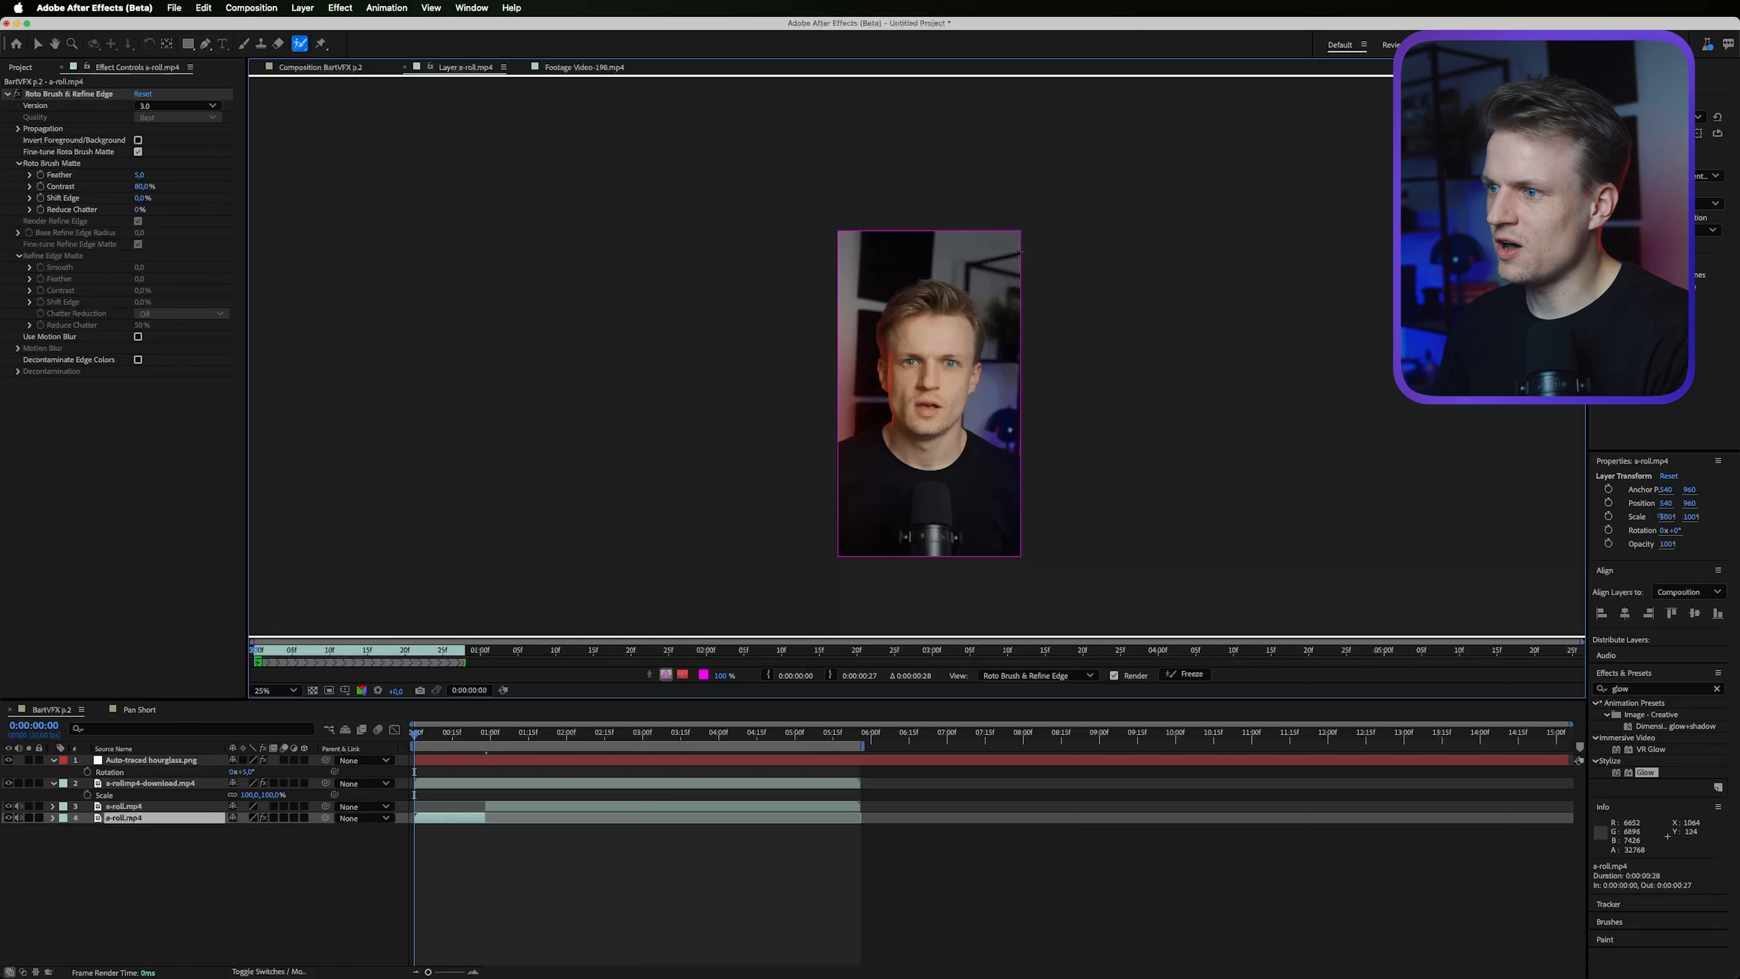
drag(910, 253, 850, 283)
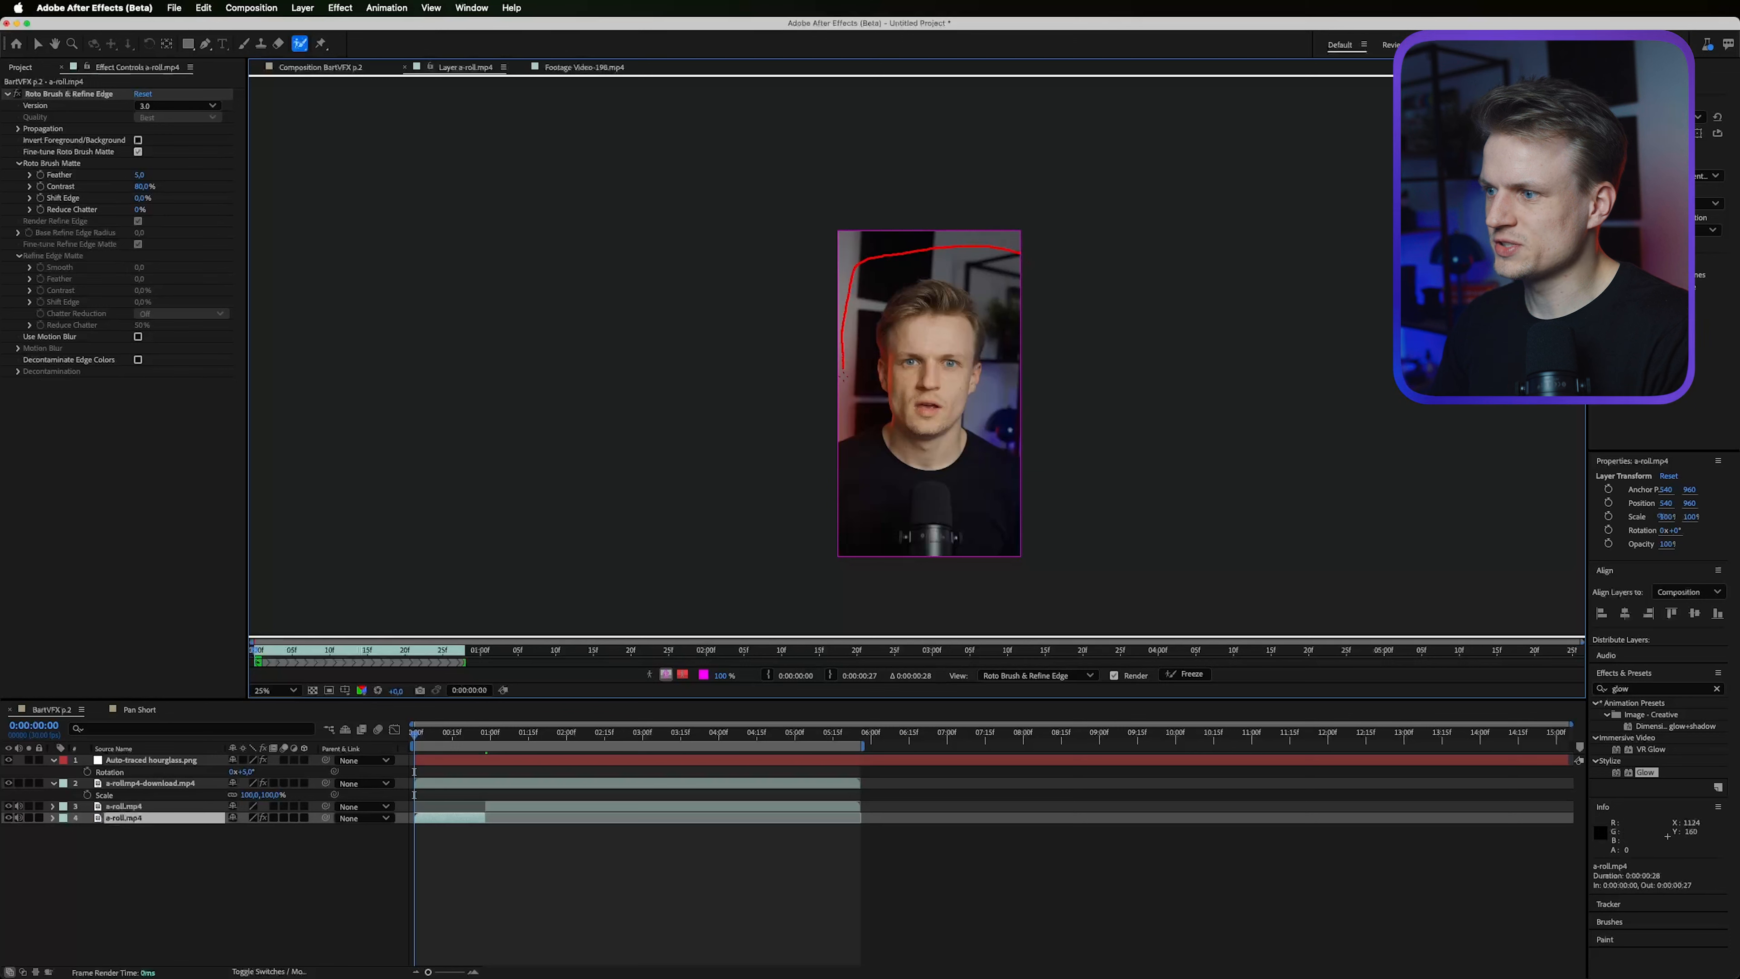
mouse_move(1027, 351)
mouse_down()
mouse_move(1008, 402)
mouse_move(991, 294)
mouse_up()
key(period)
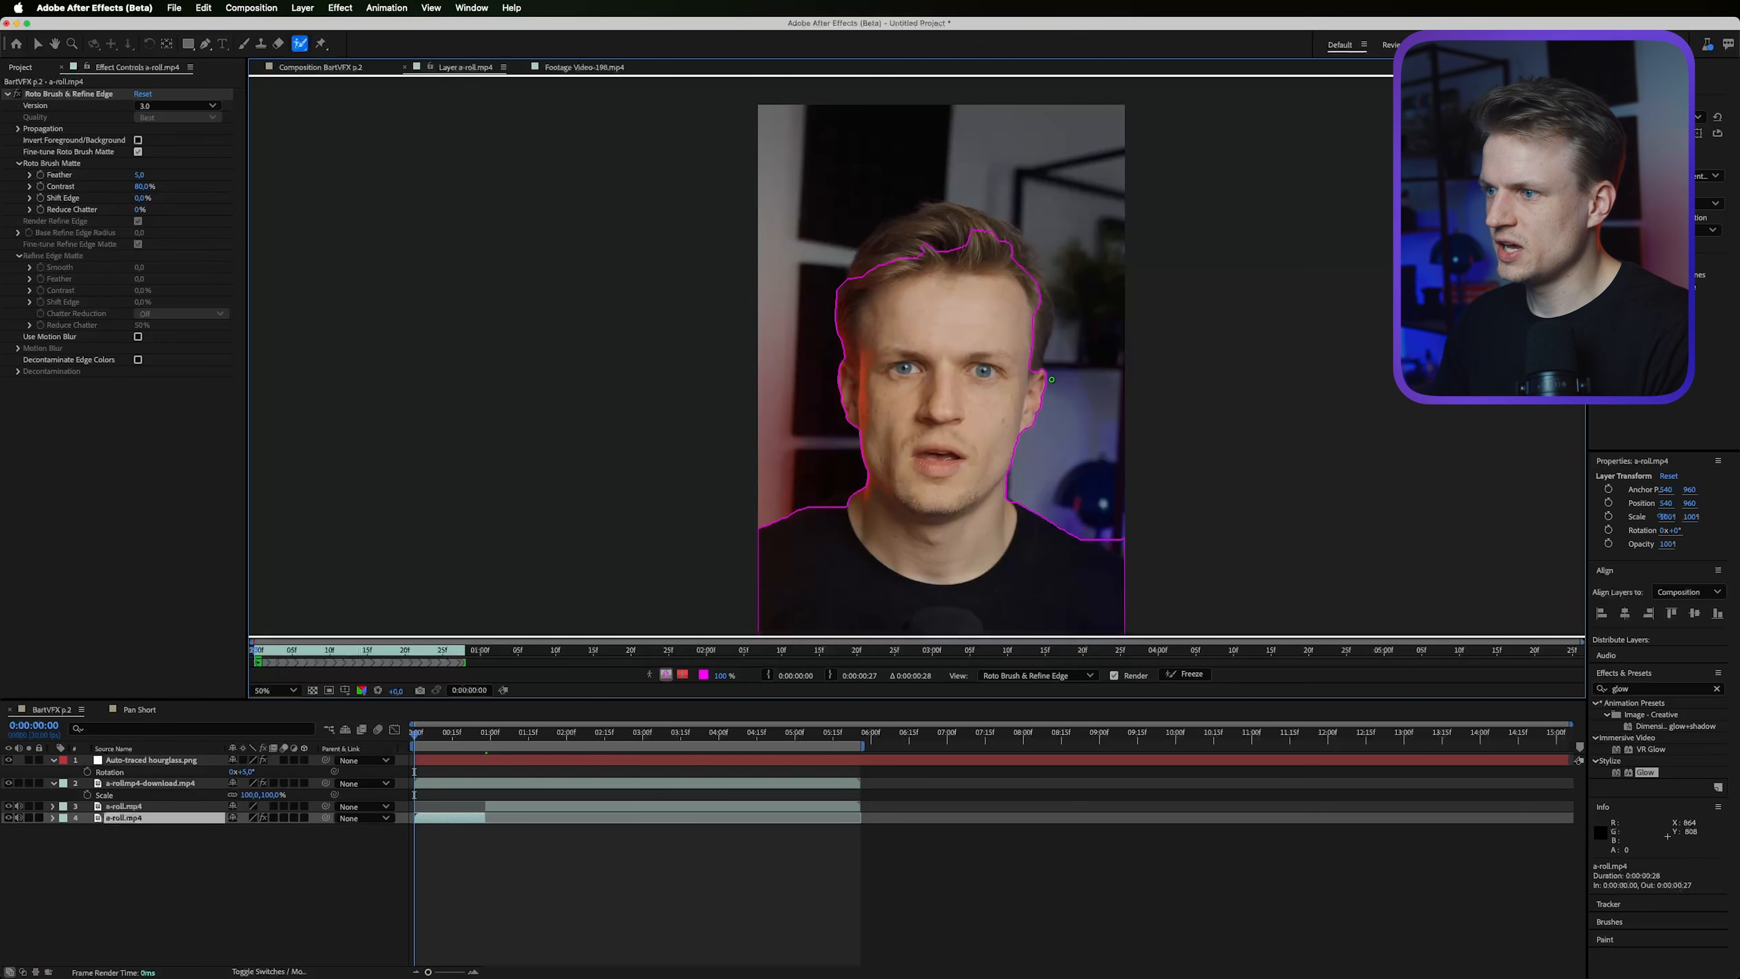
mouse_move(875, 265)
mouse_down()
mouse_move(981, 229)
mouse_move(1027, 278)
mouse_move(1037, 336)
mouse_up()
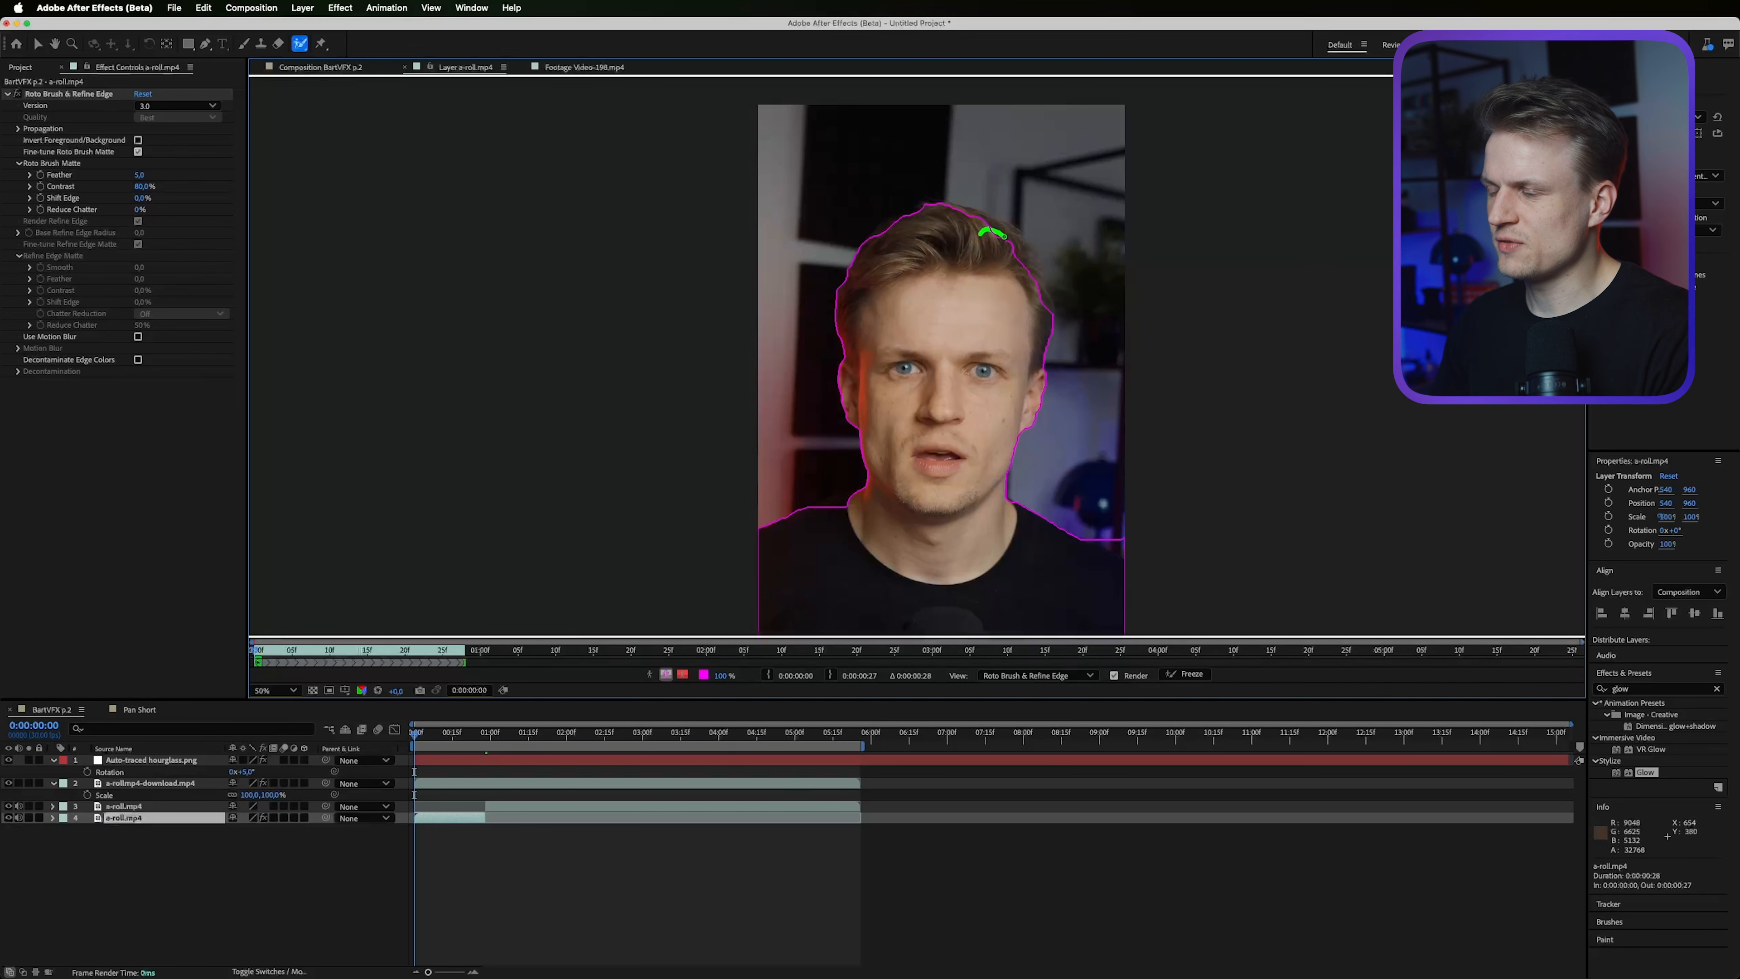
drag(1004, 237, 1008, 240)
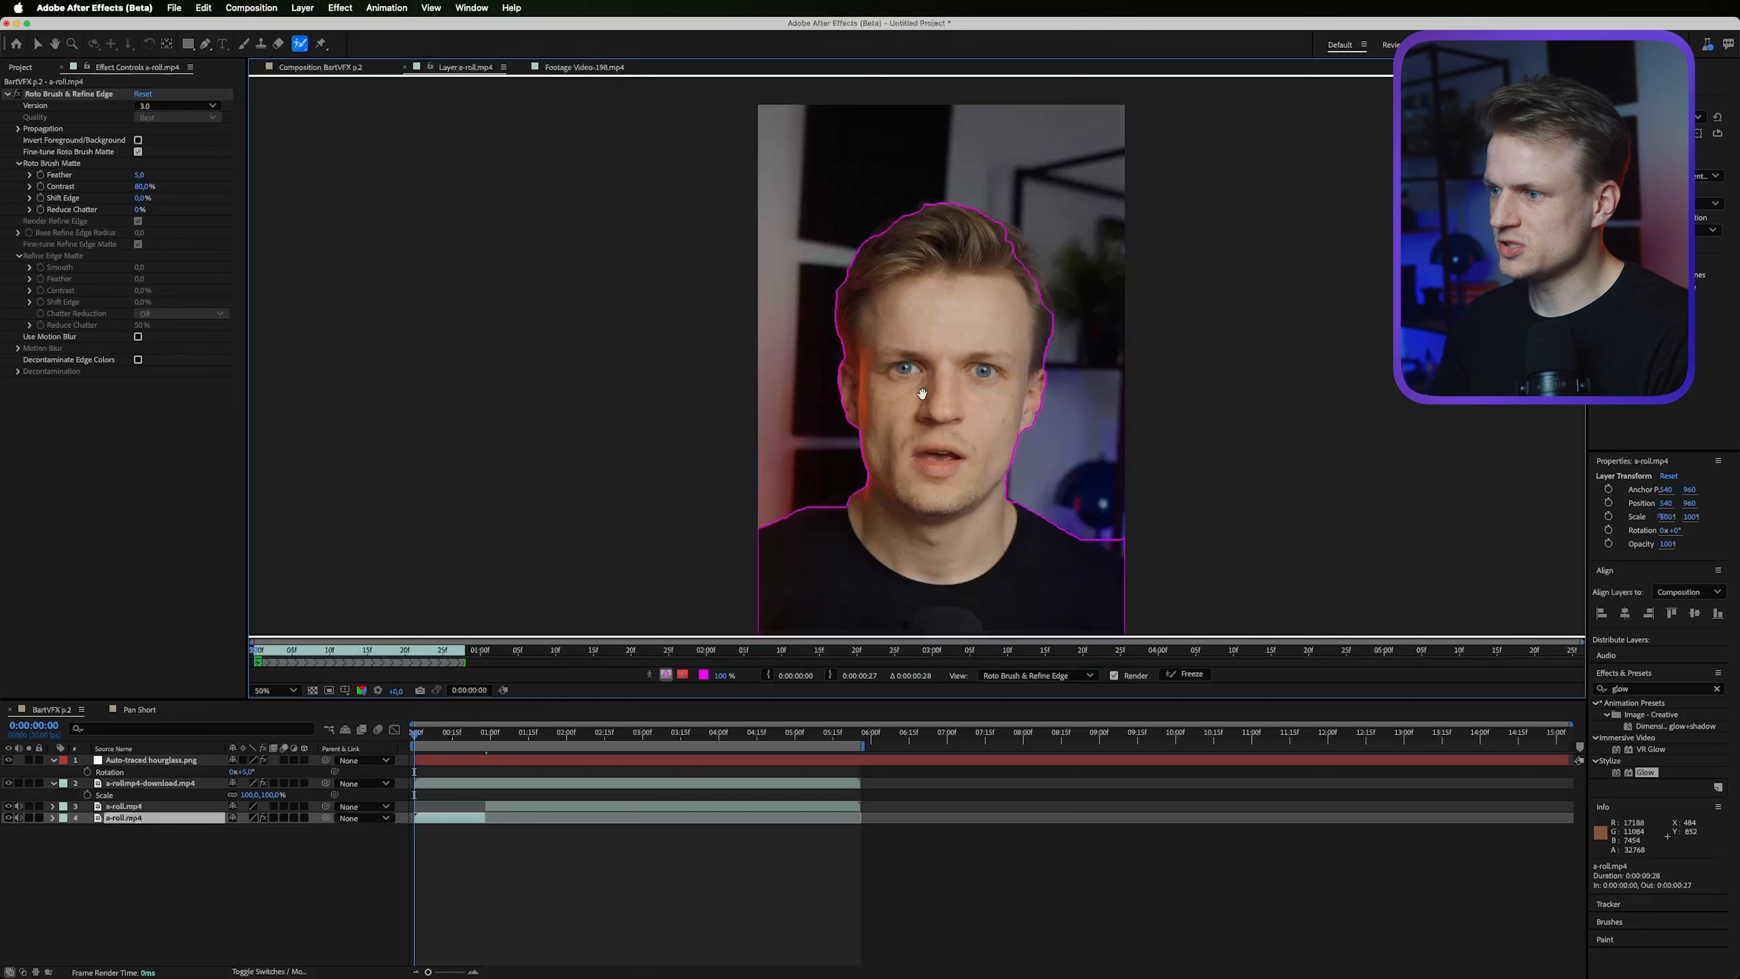
Propagate the Roto Brush matte through the first a-roll.mp4 segment, check the playback and freeze the result.
key(space)
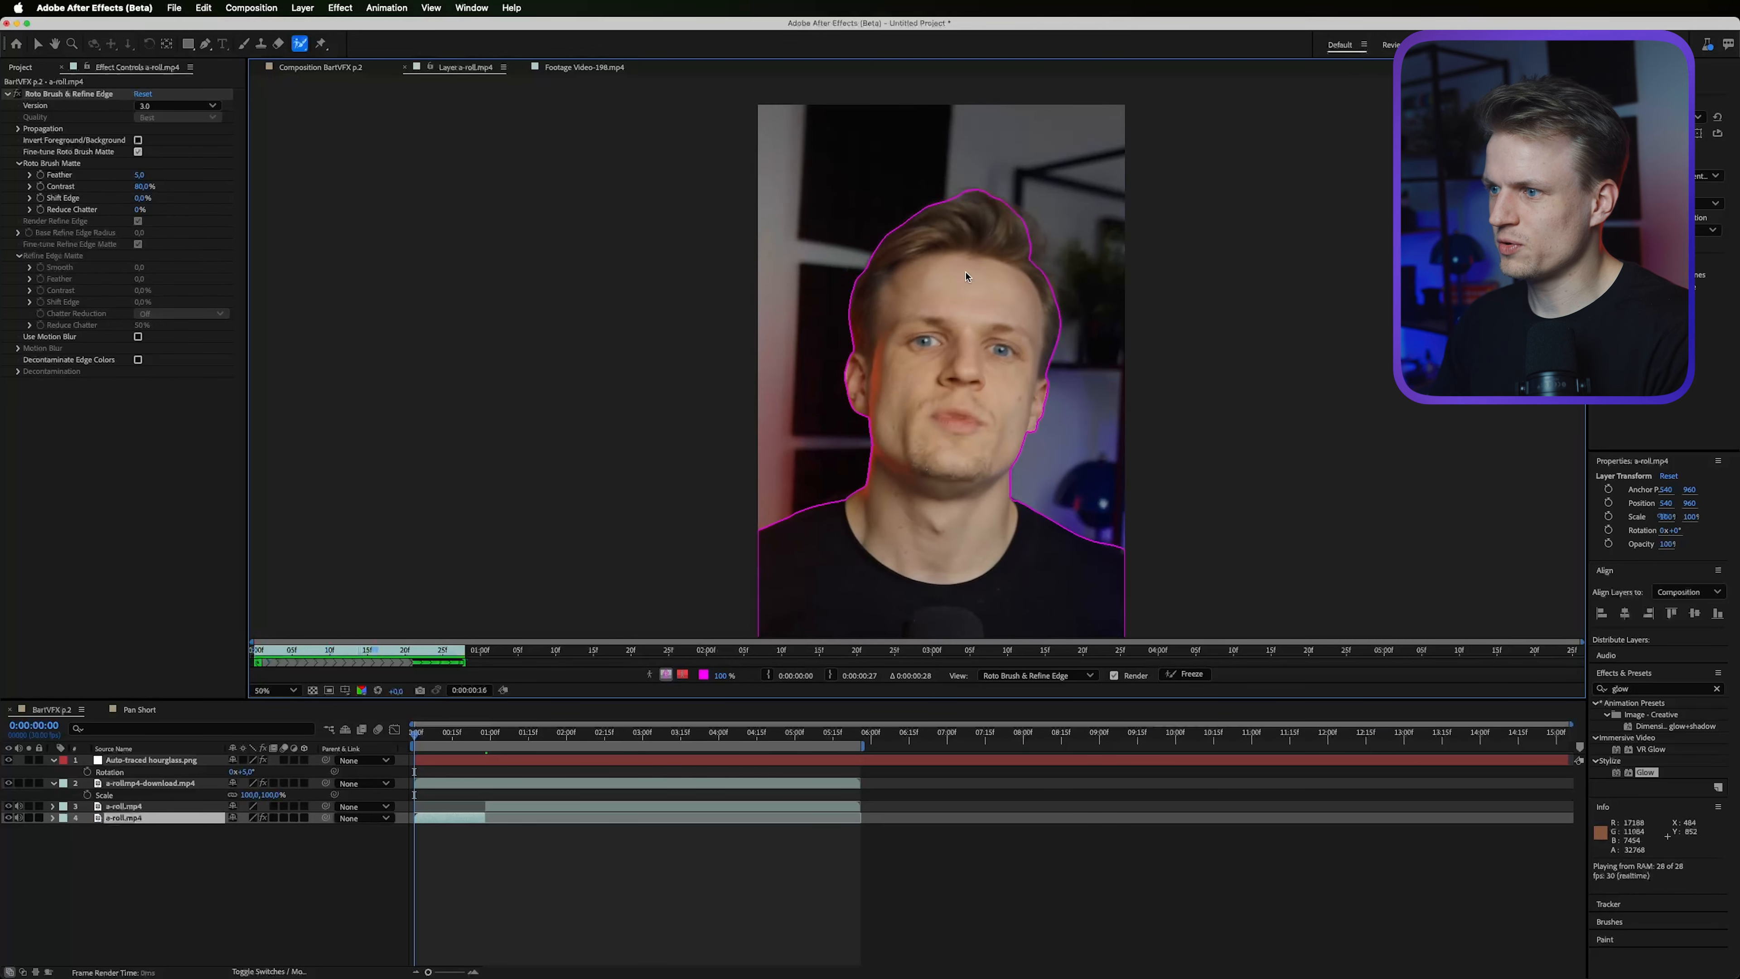
key(space)
click(1199, 675)
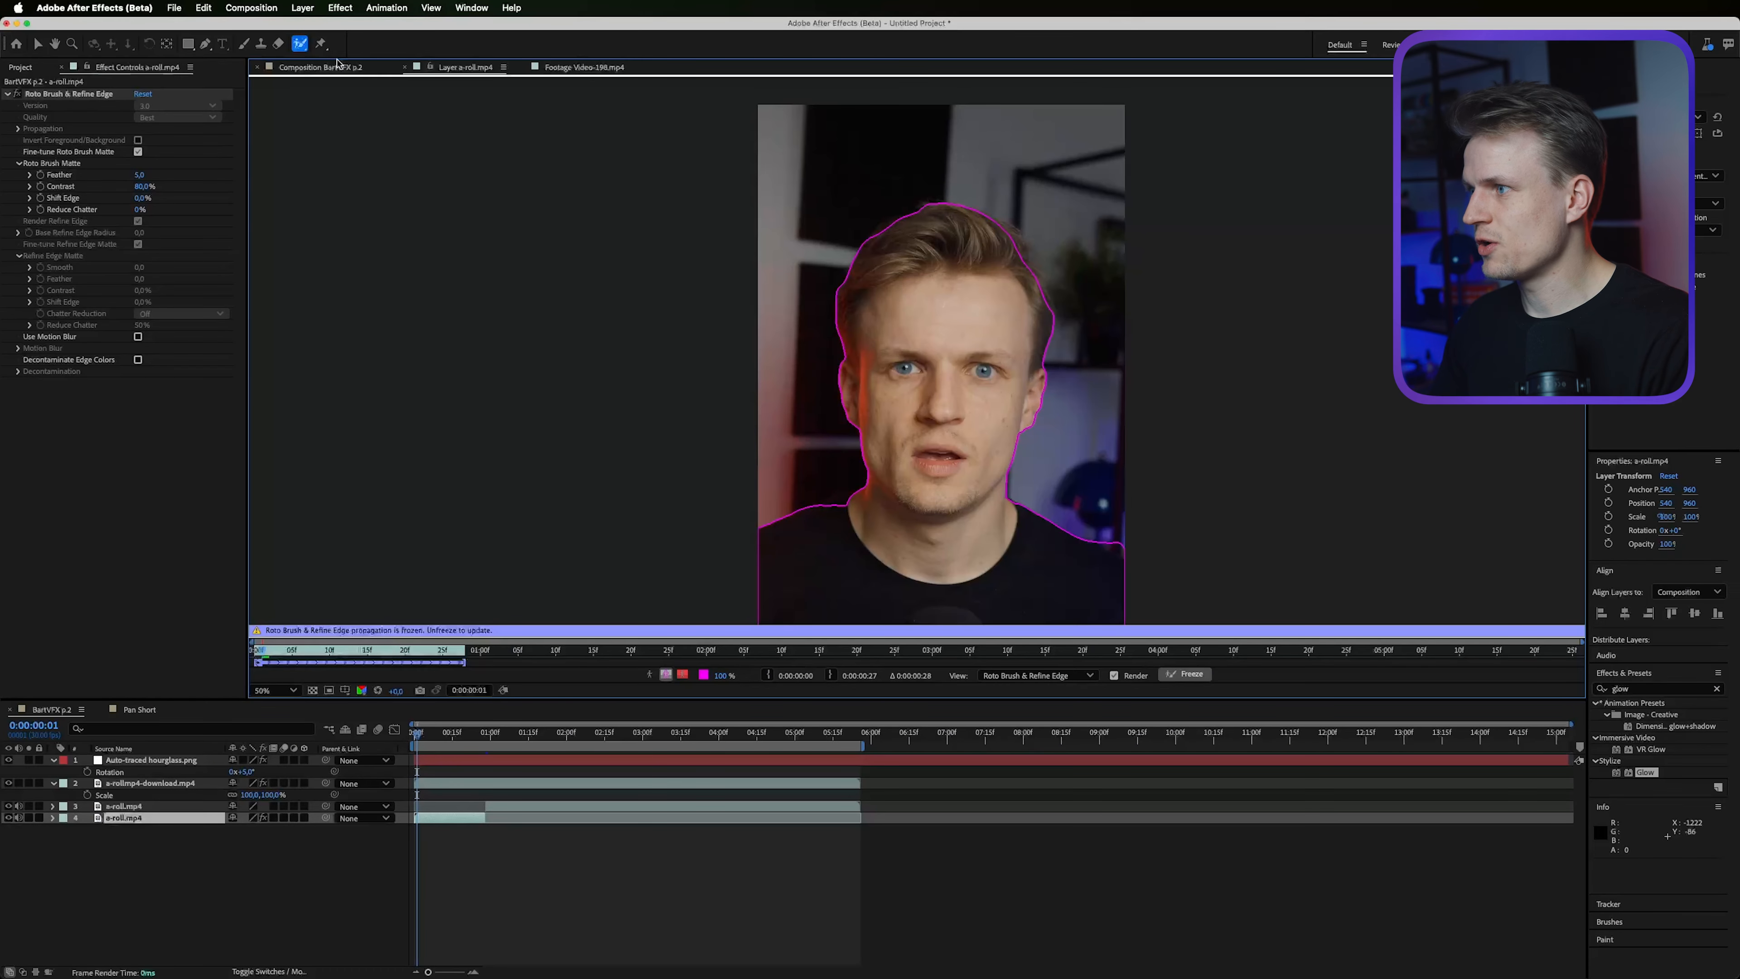
Check the speaker cutout in the BartVFX p.2 composition against the transparency grid.
click(334, 70)
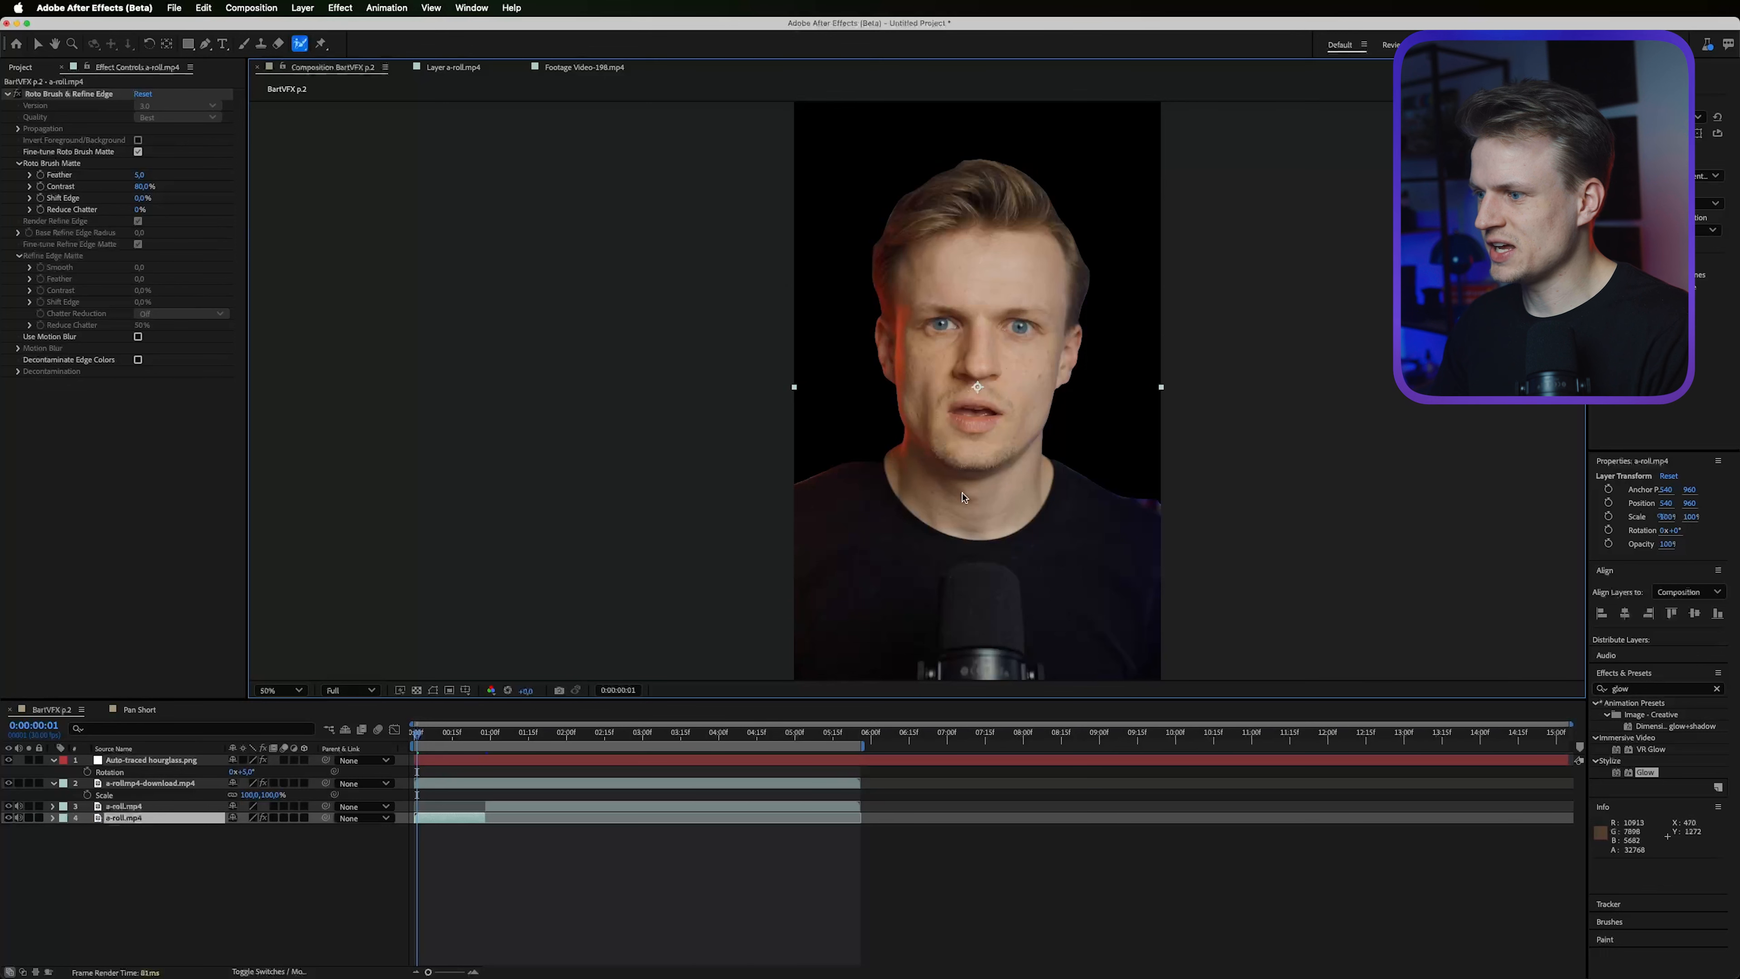
click(416, 691)
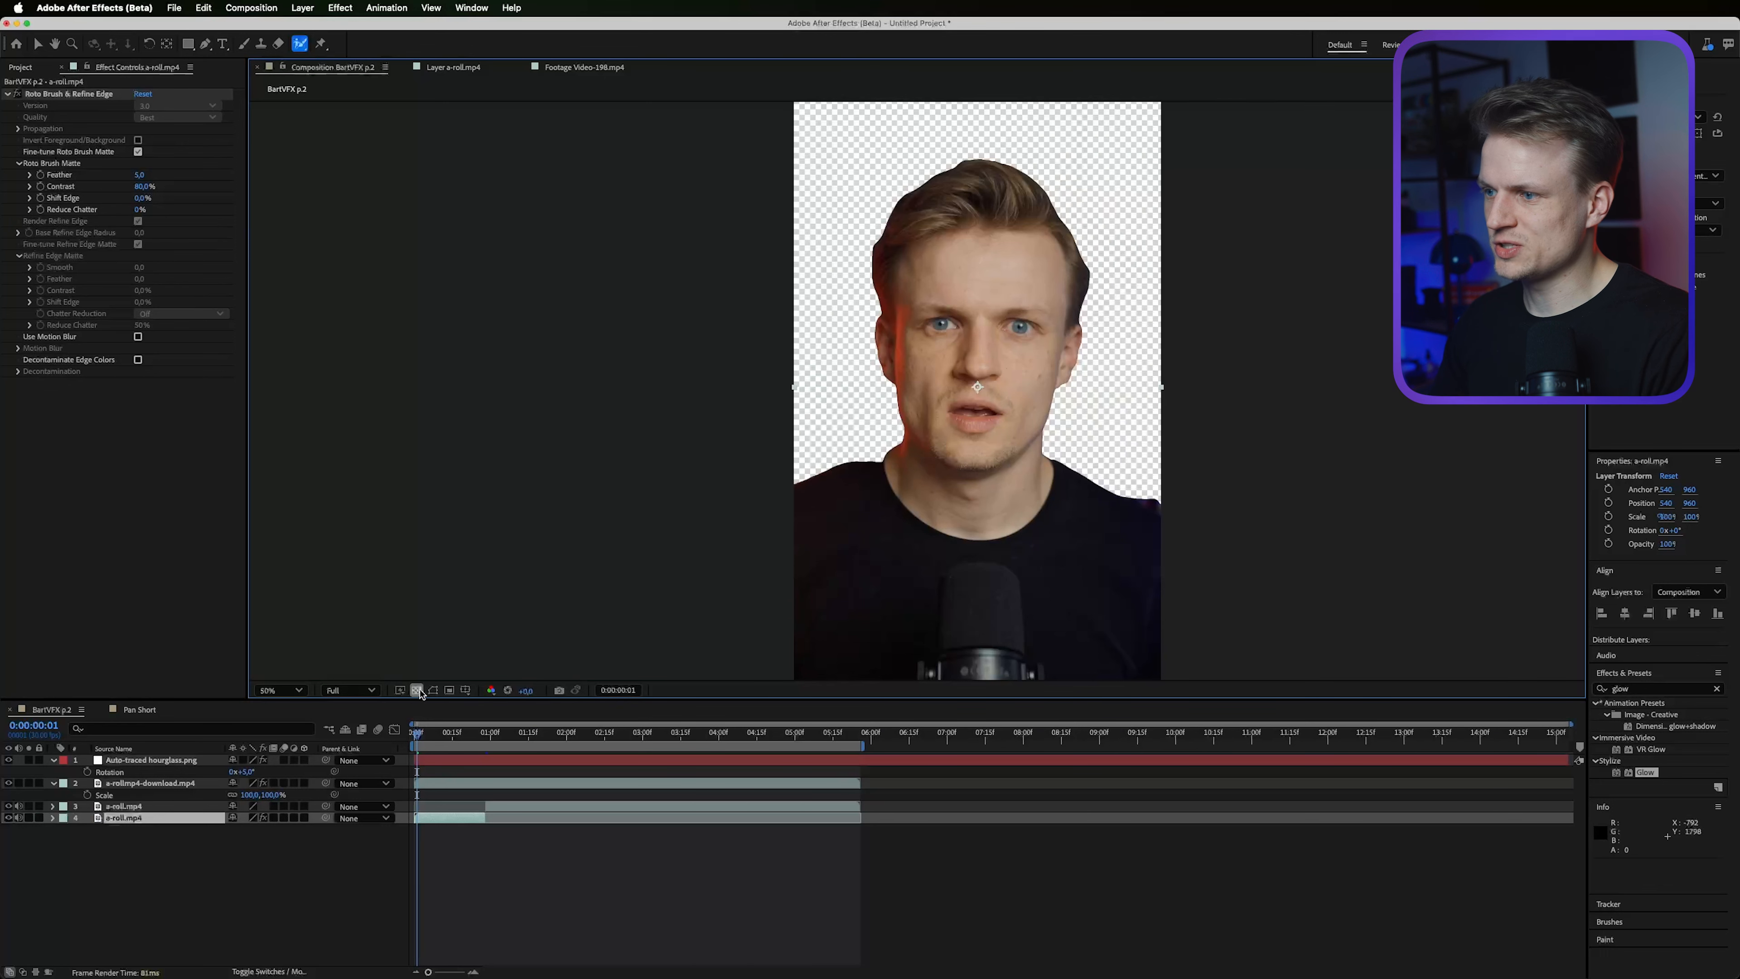
click(417, 690)
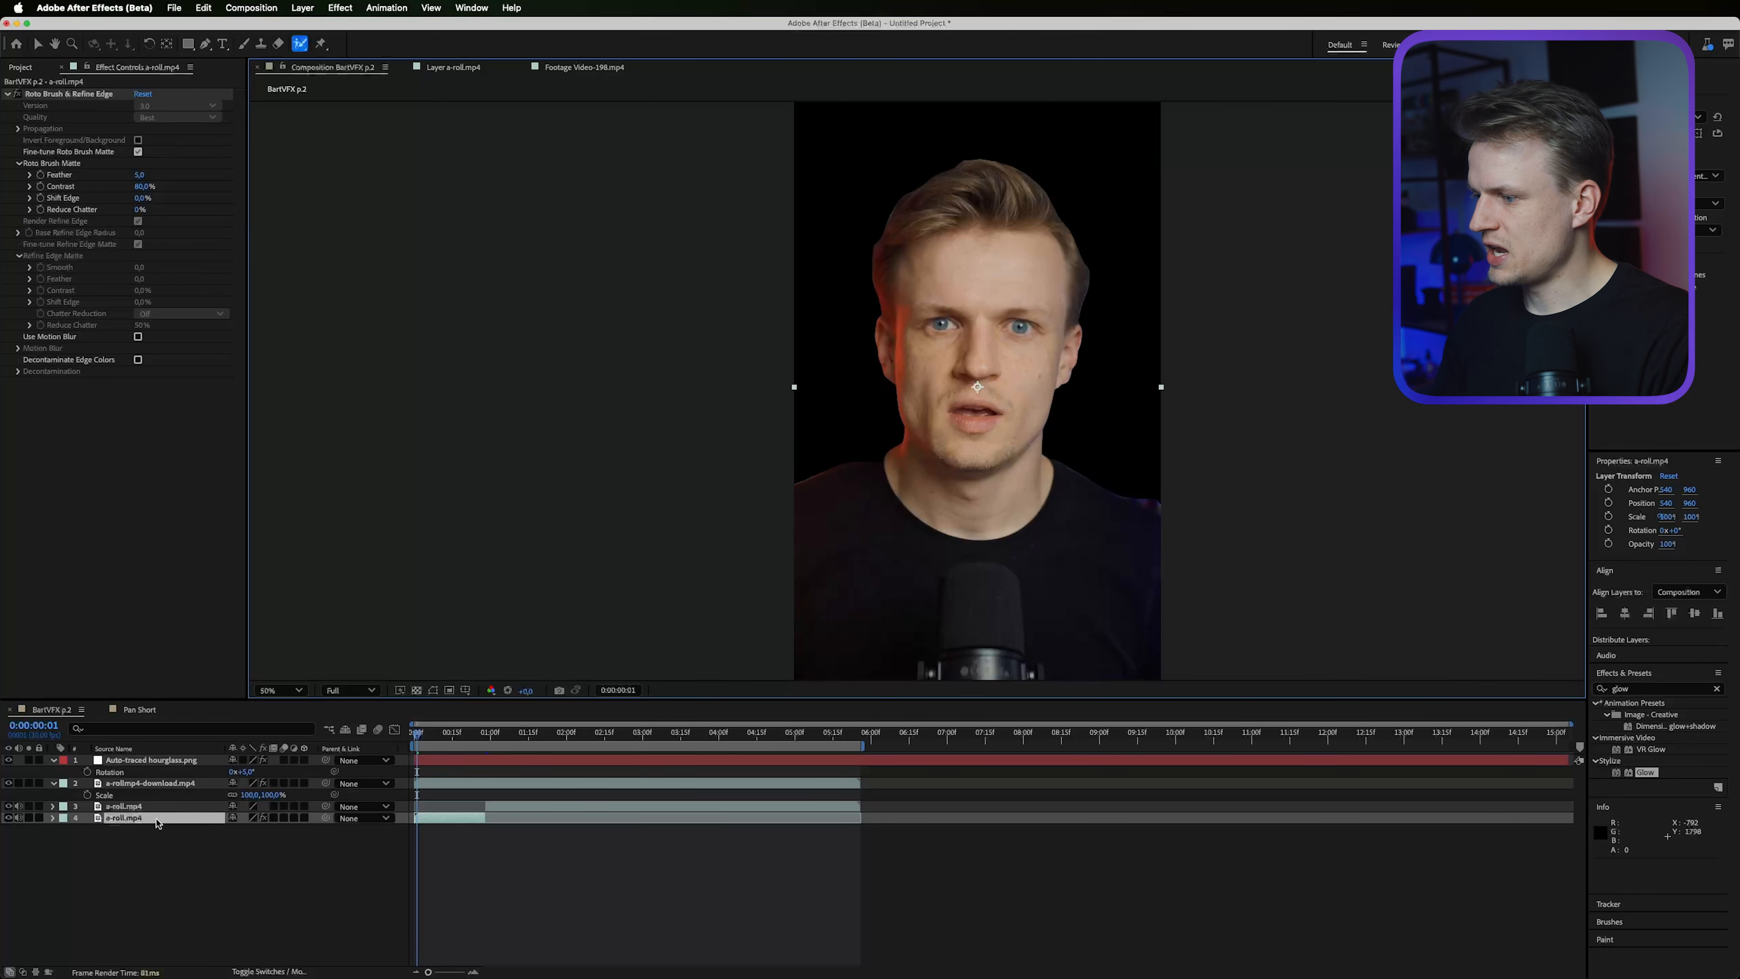
Duplicate the rotoscoped a-roll.mp4 segment, mute the upper copy and remove the Roto Brush & Refine Edge effect from the lower copy.
key(super+d)
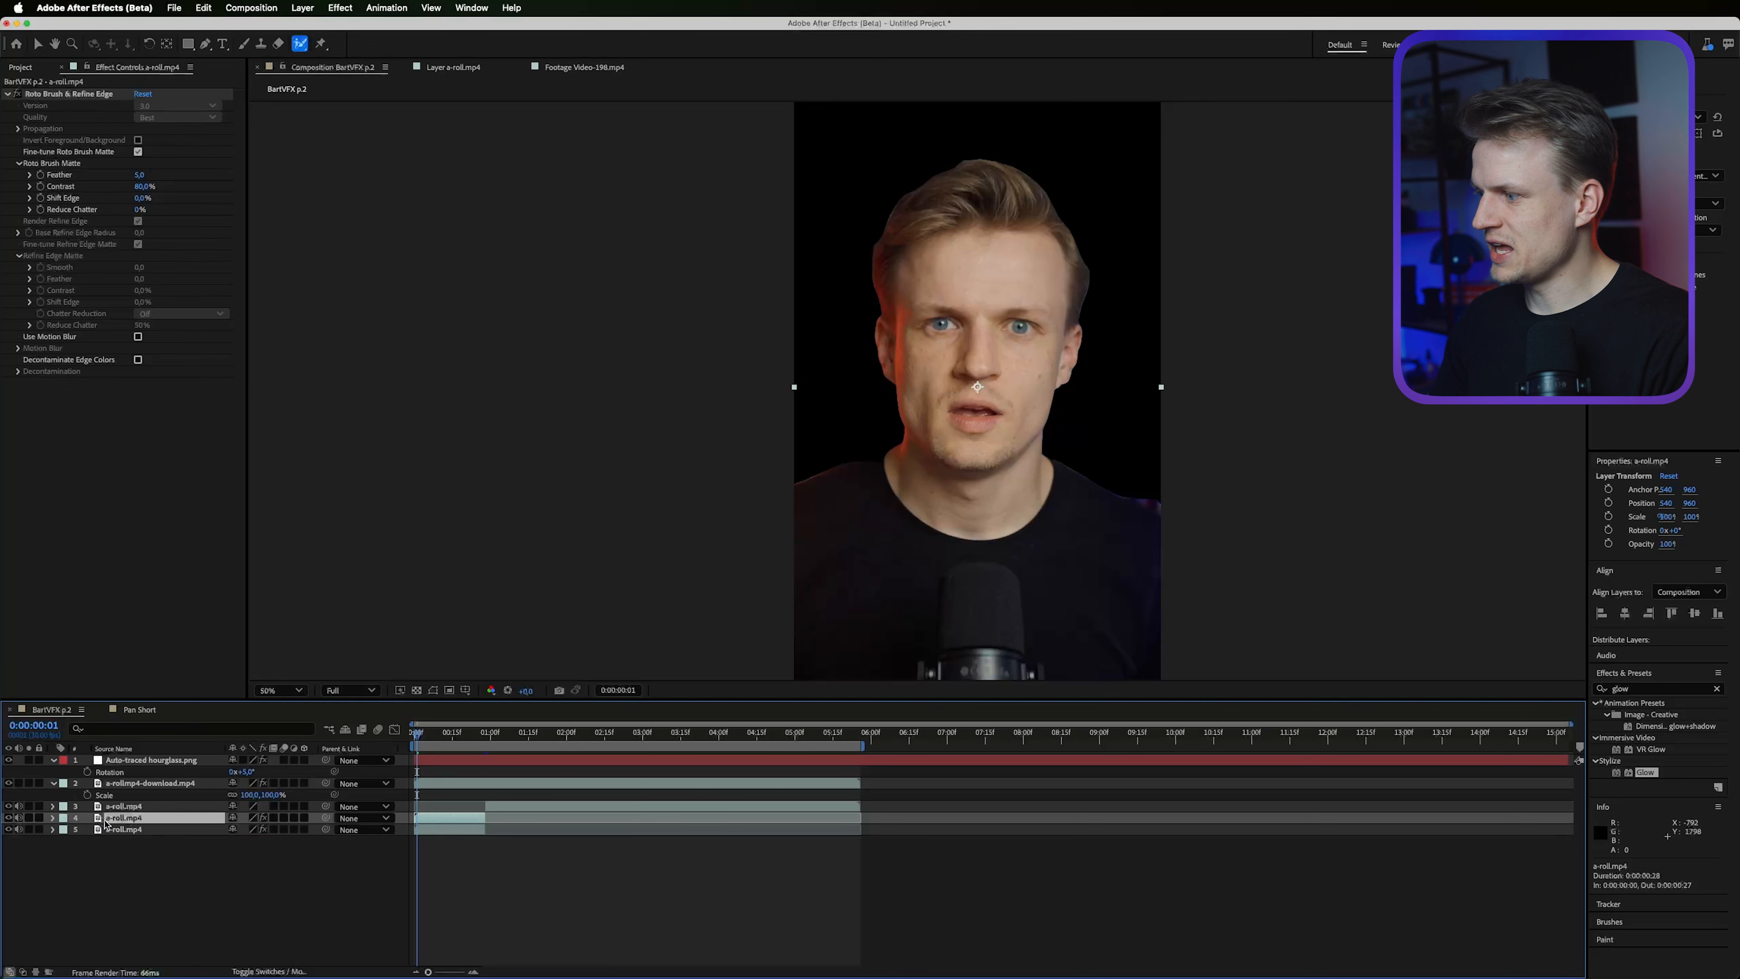
click(19, 818)
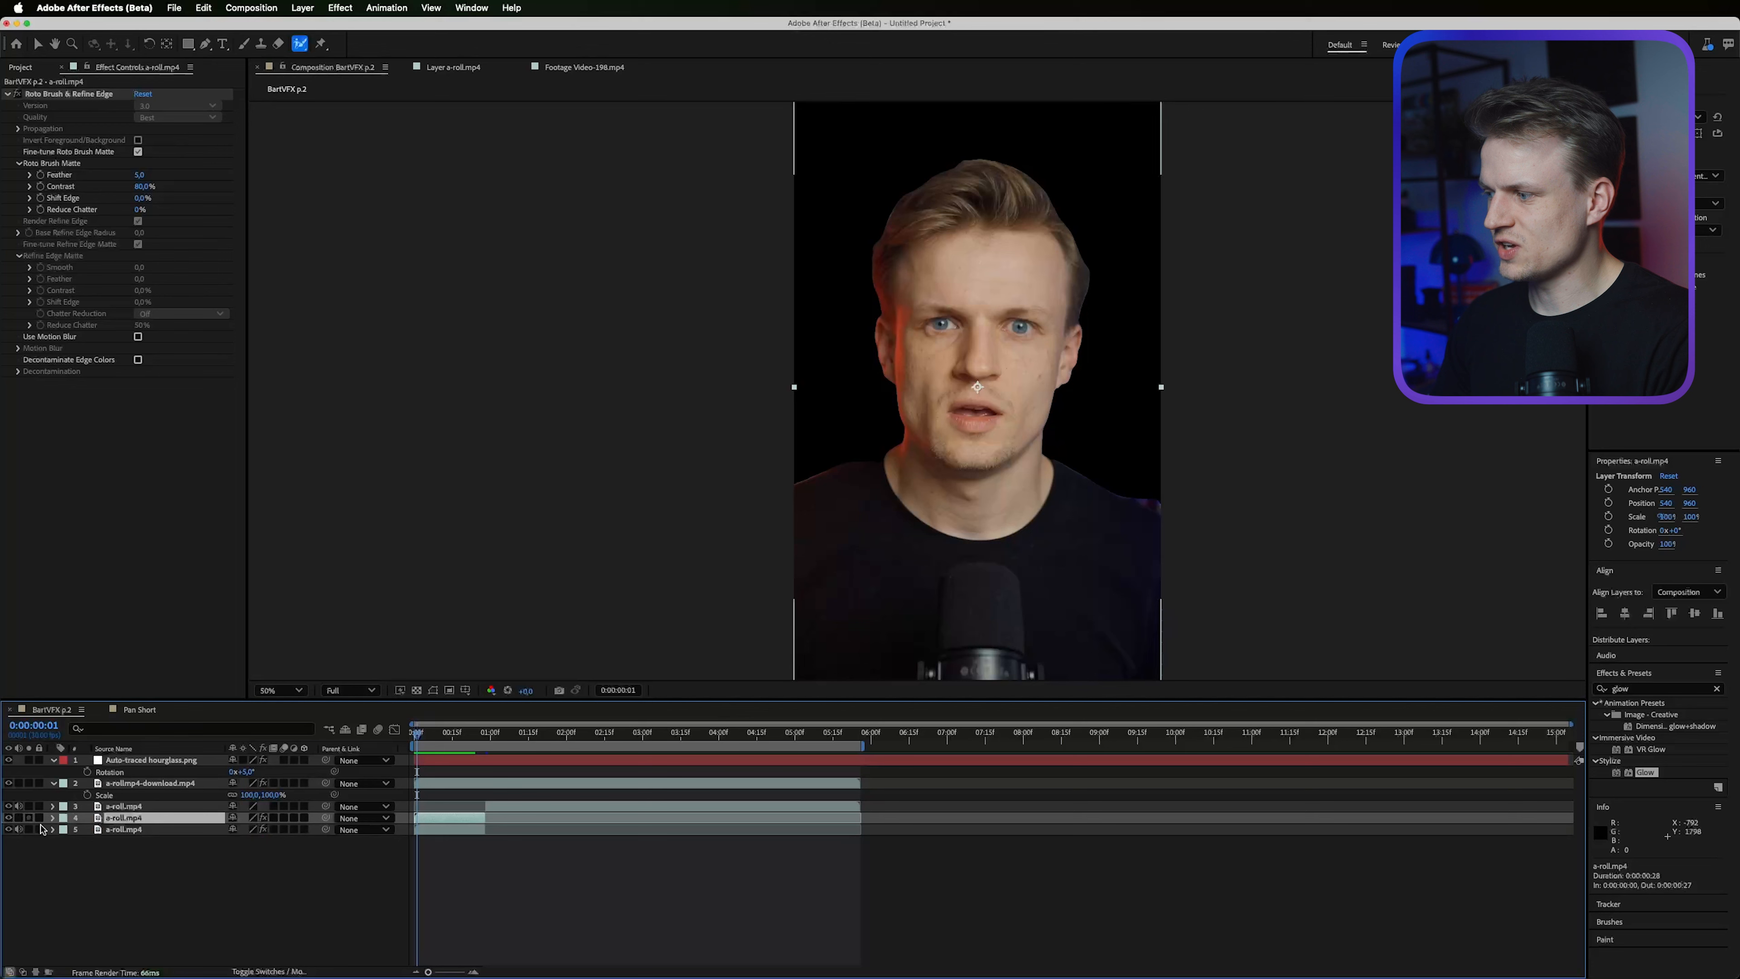
click(123, 830)
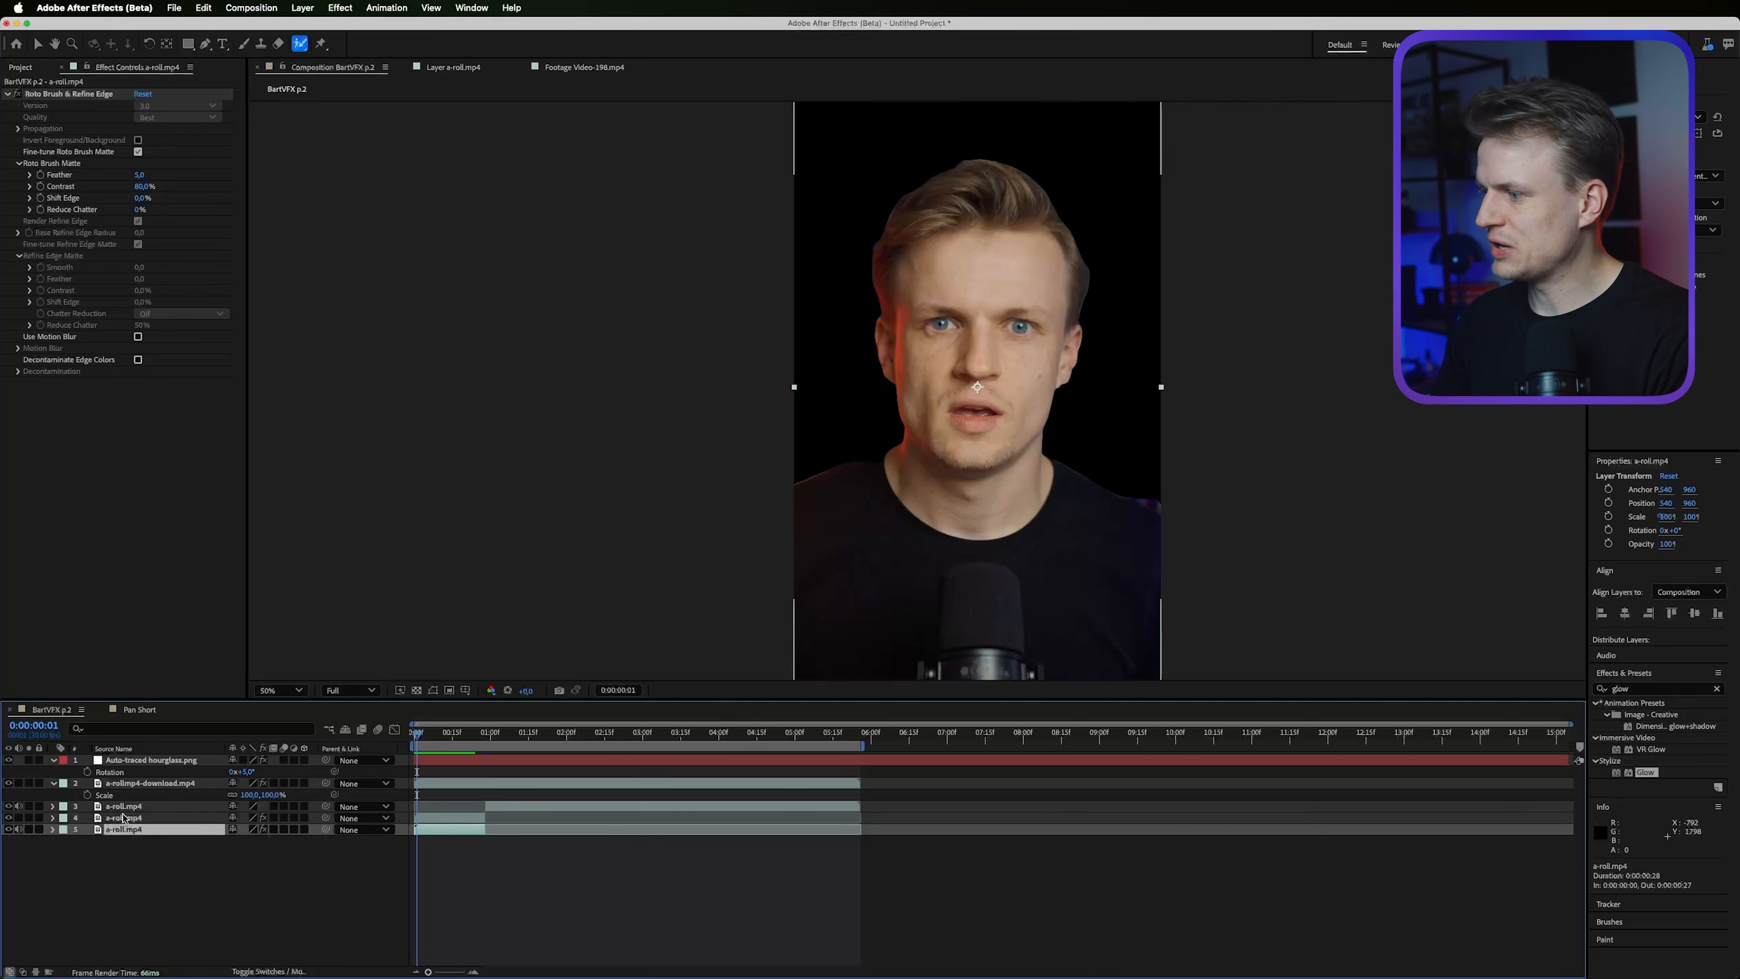
click(73, 94)
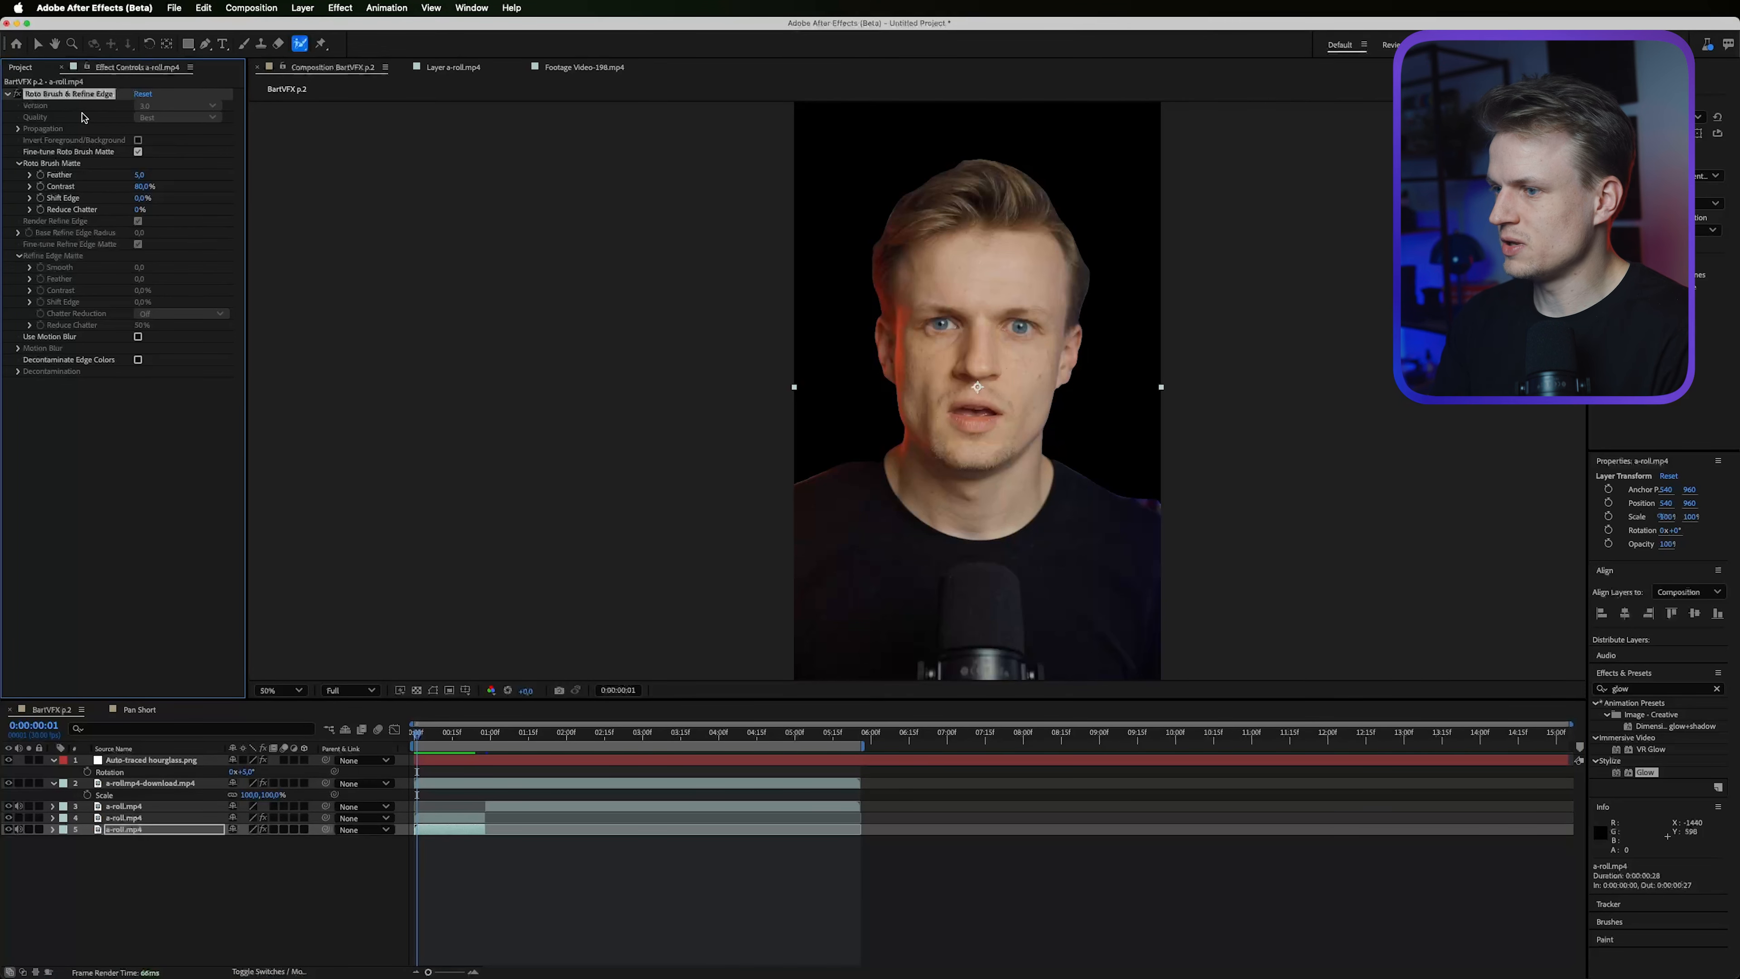
key(Delete)
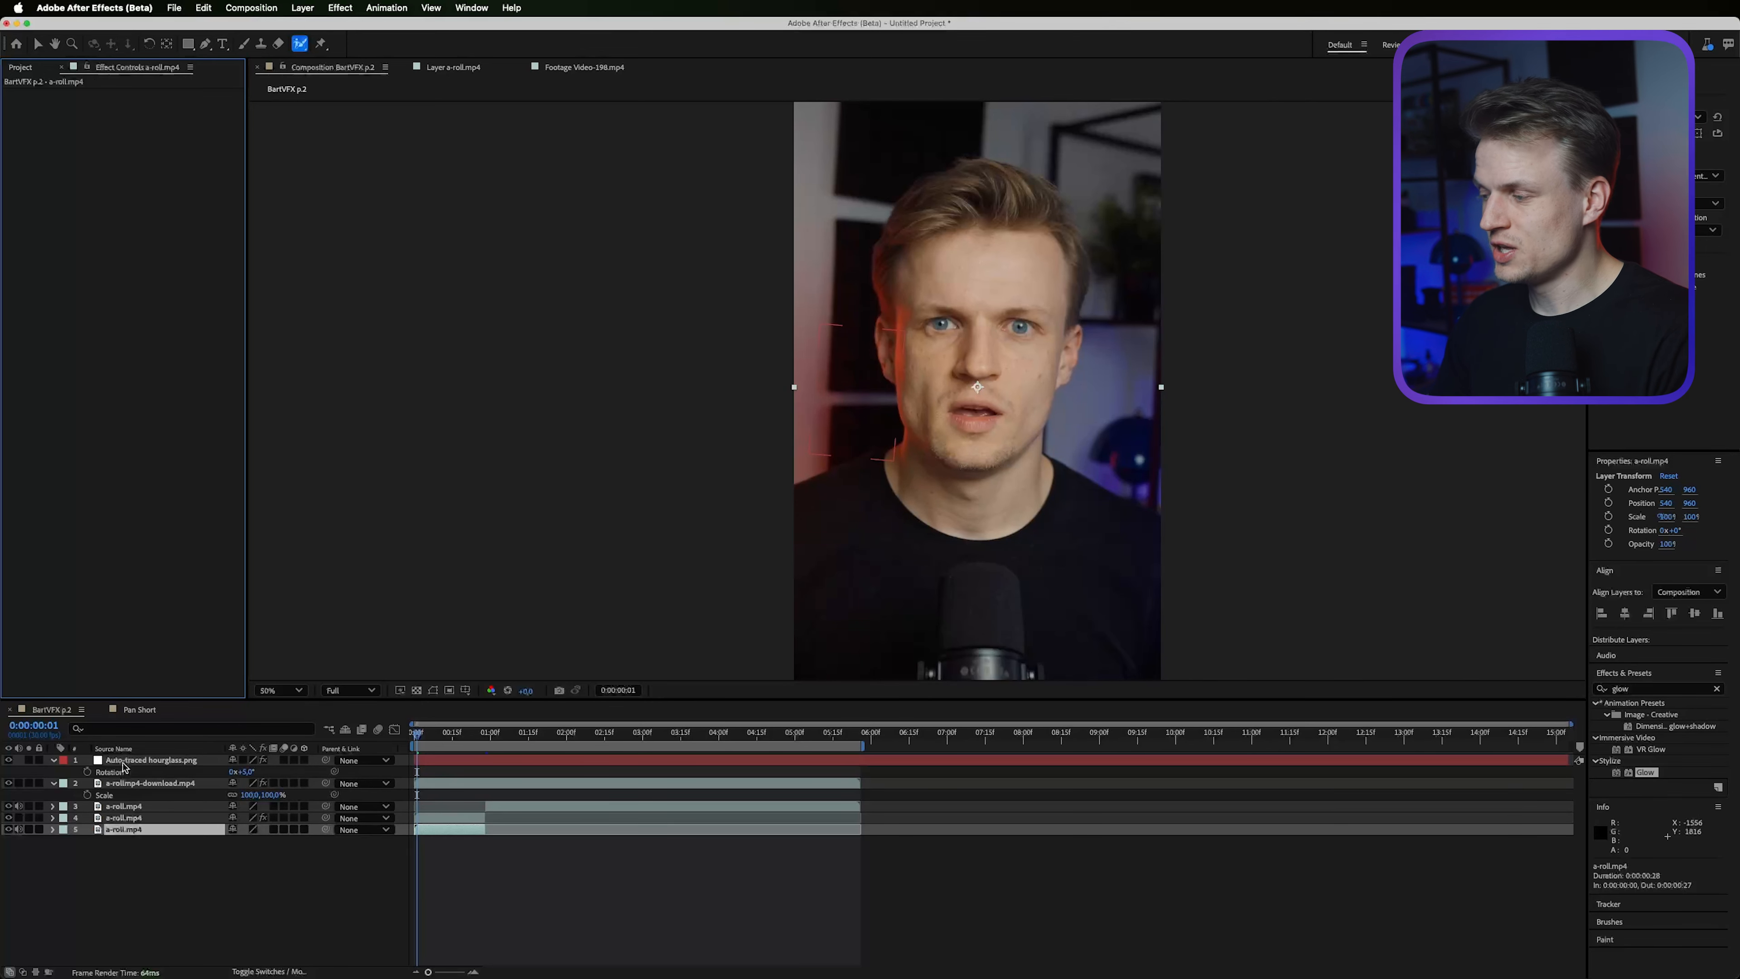
Place the hourglass layer between the two copies of the first a-roll.mp4 segment, shift it 11 frames earlier and preview the animation.
drag(124, 767, 137, 829)
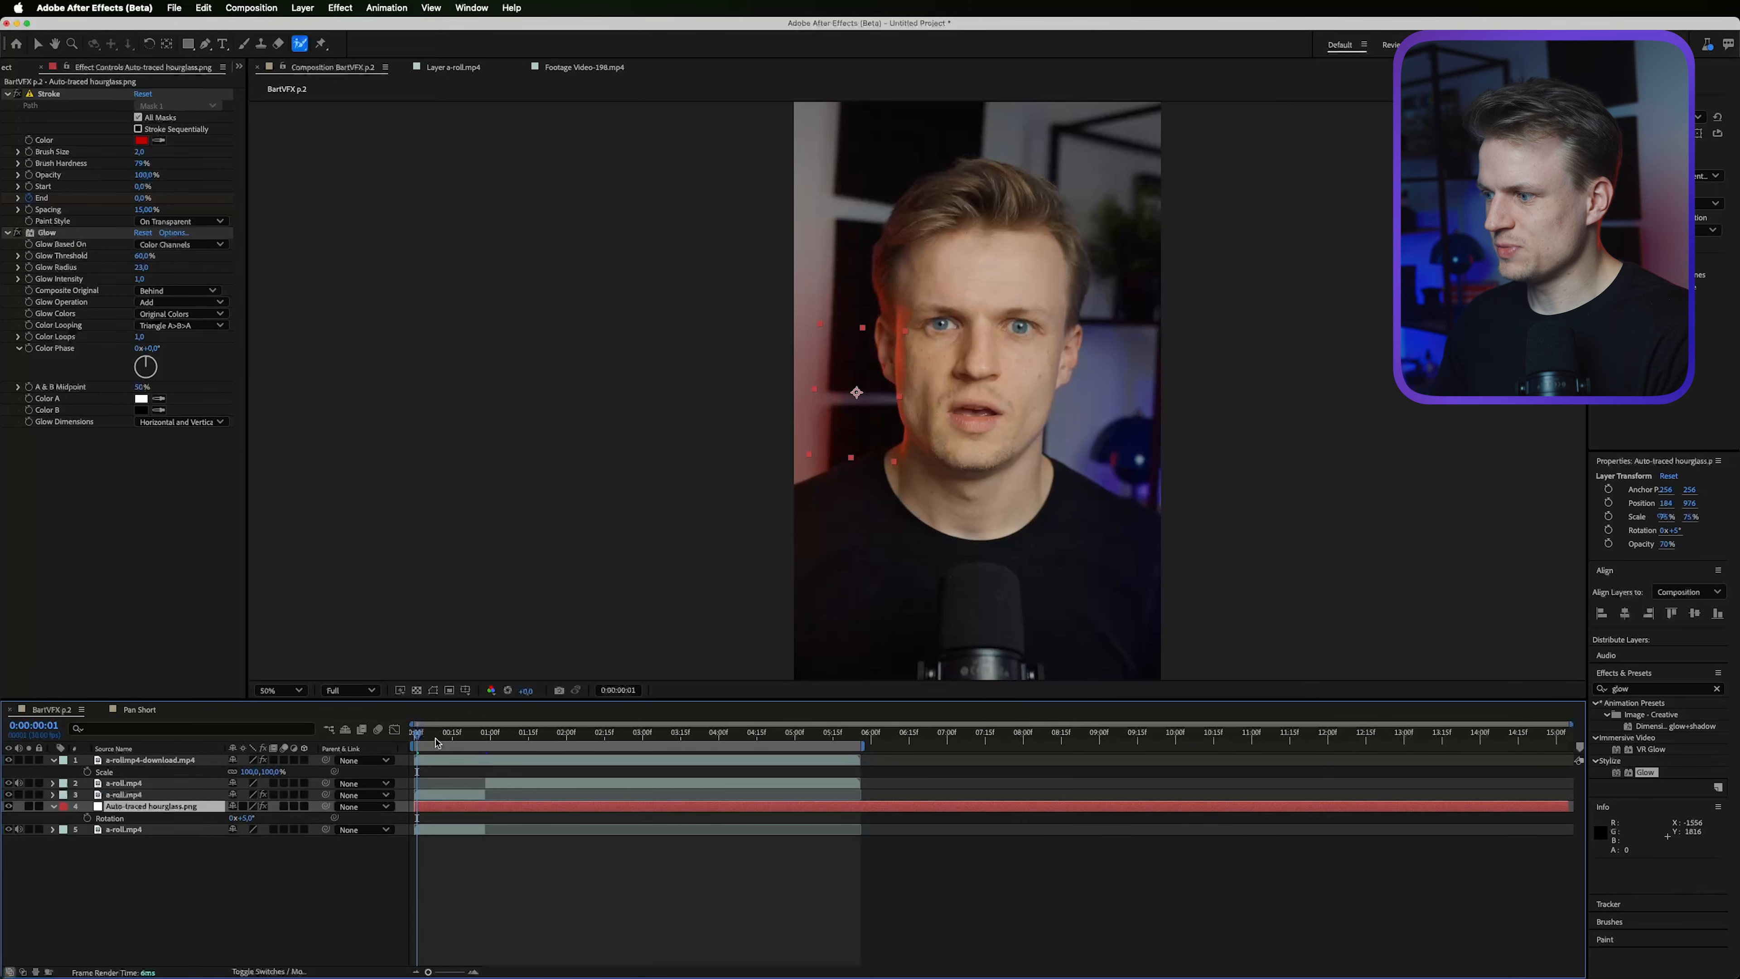
drag(426, 737, 452, 737)
drag(501, 813, 473, 812)
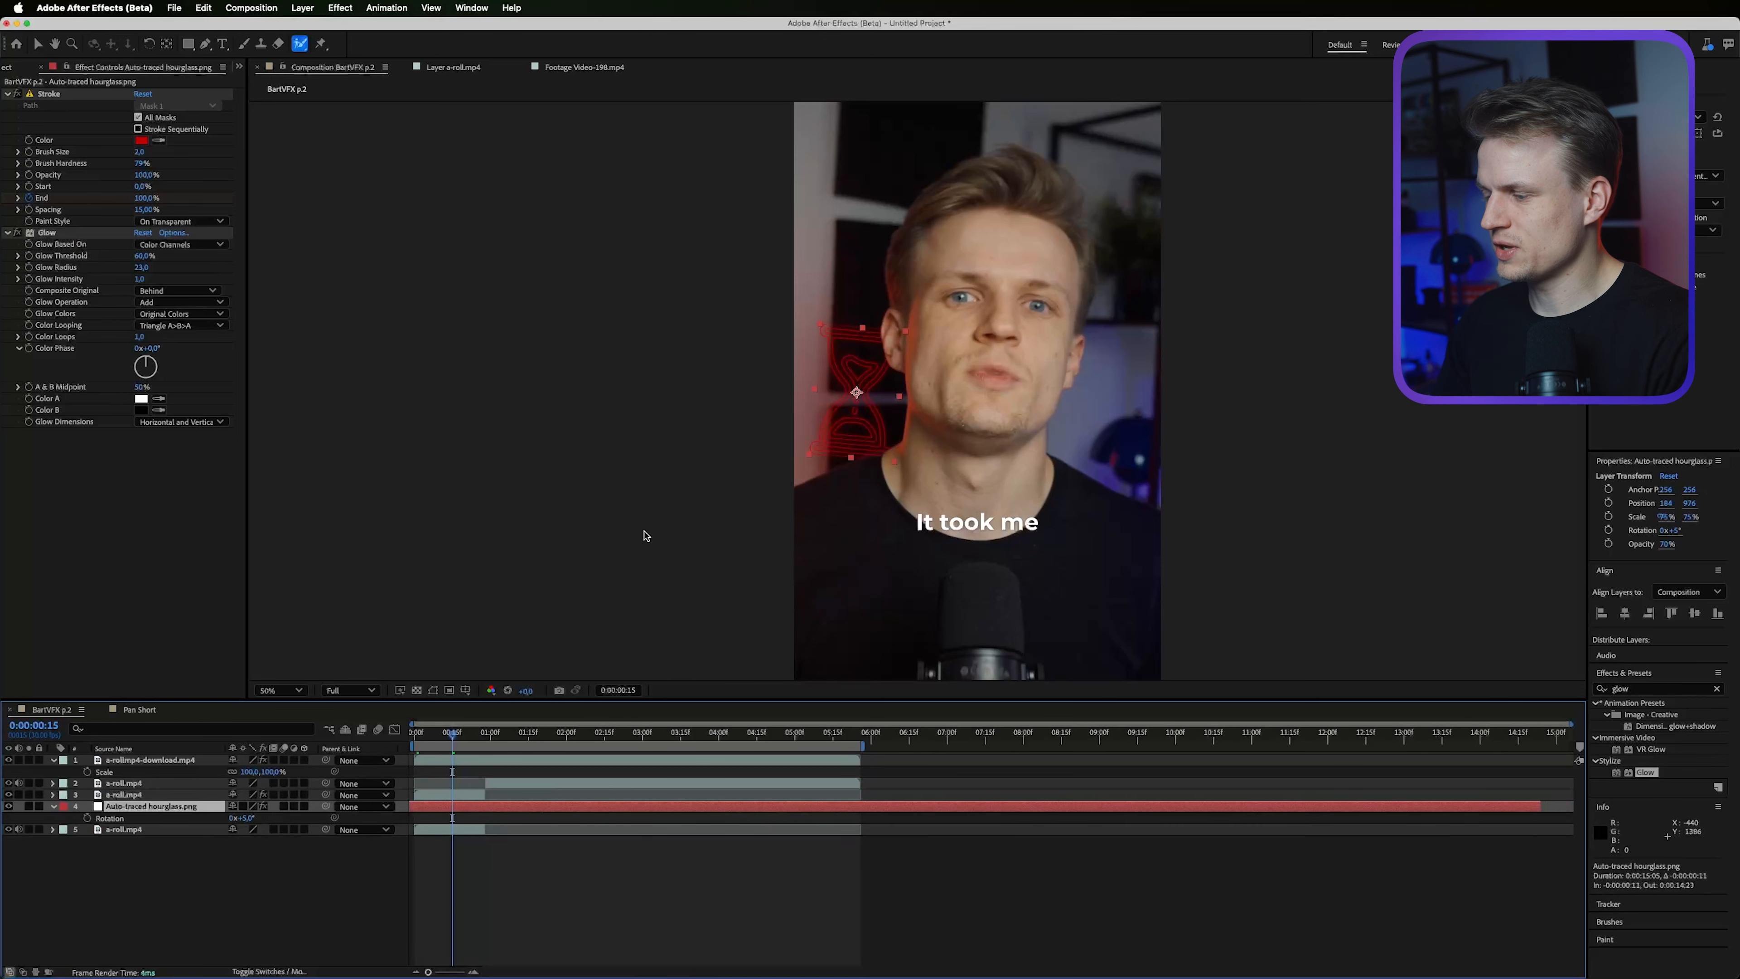
scroll(833, 409, up, 2)
drag(862, 407, 897, 408)
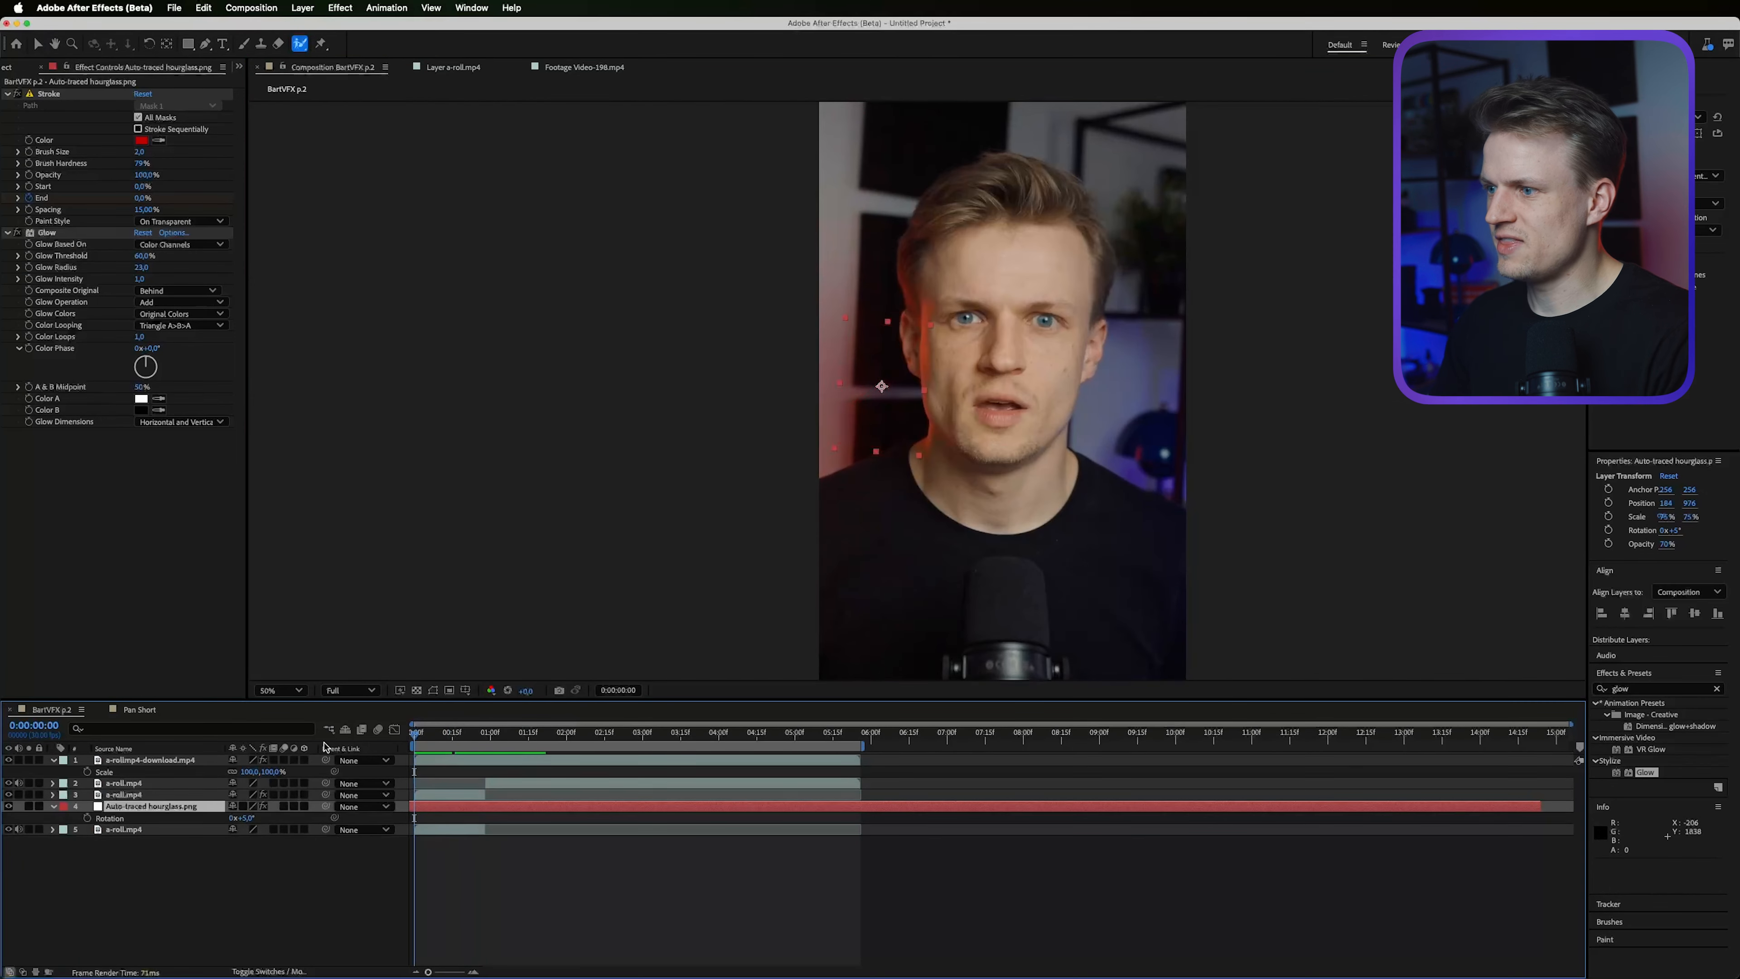
key(space)
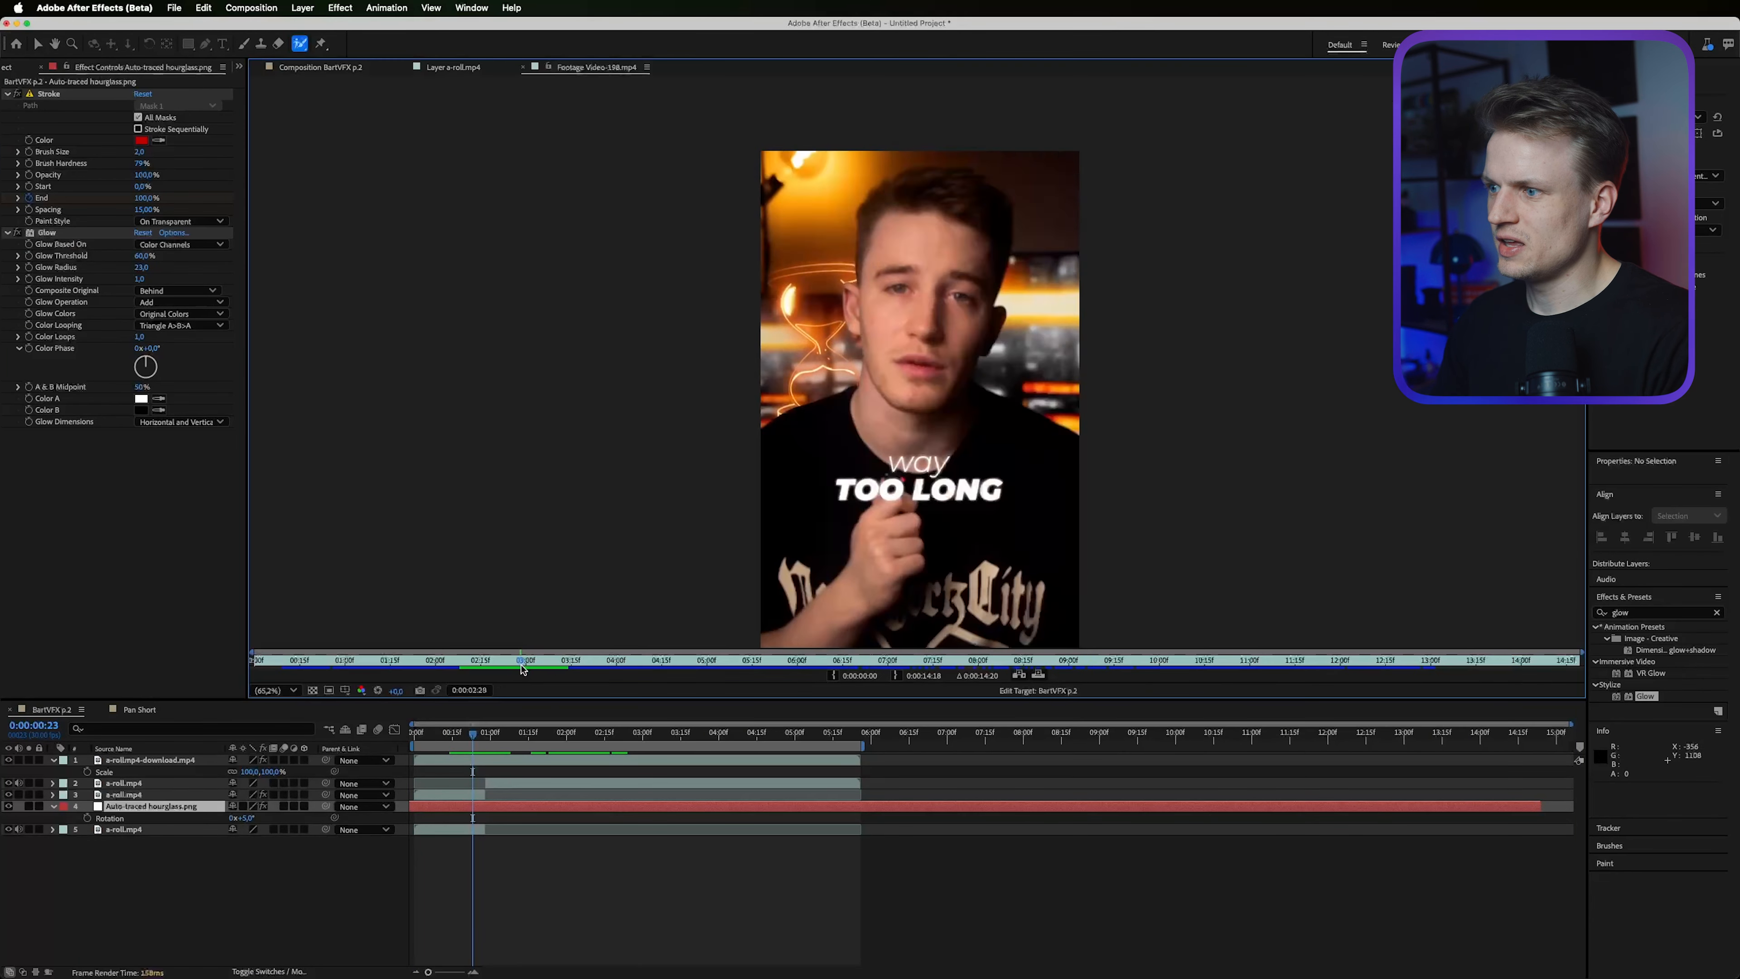
Review the sticky-note scene in the Video-196.mp4 reference footage and preview the DALL-E images in Finder's 16-03-24 folder.
drag(520, 667, 565, 679)
key(space)
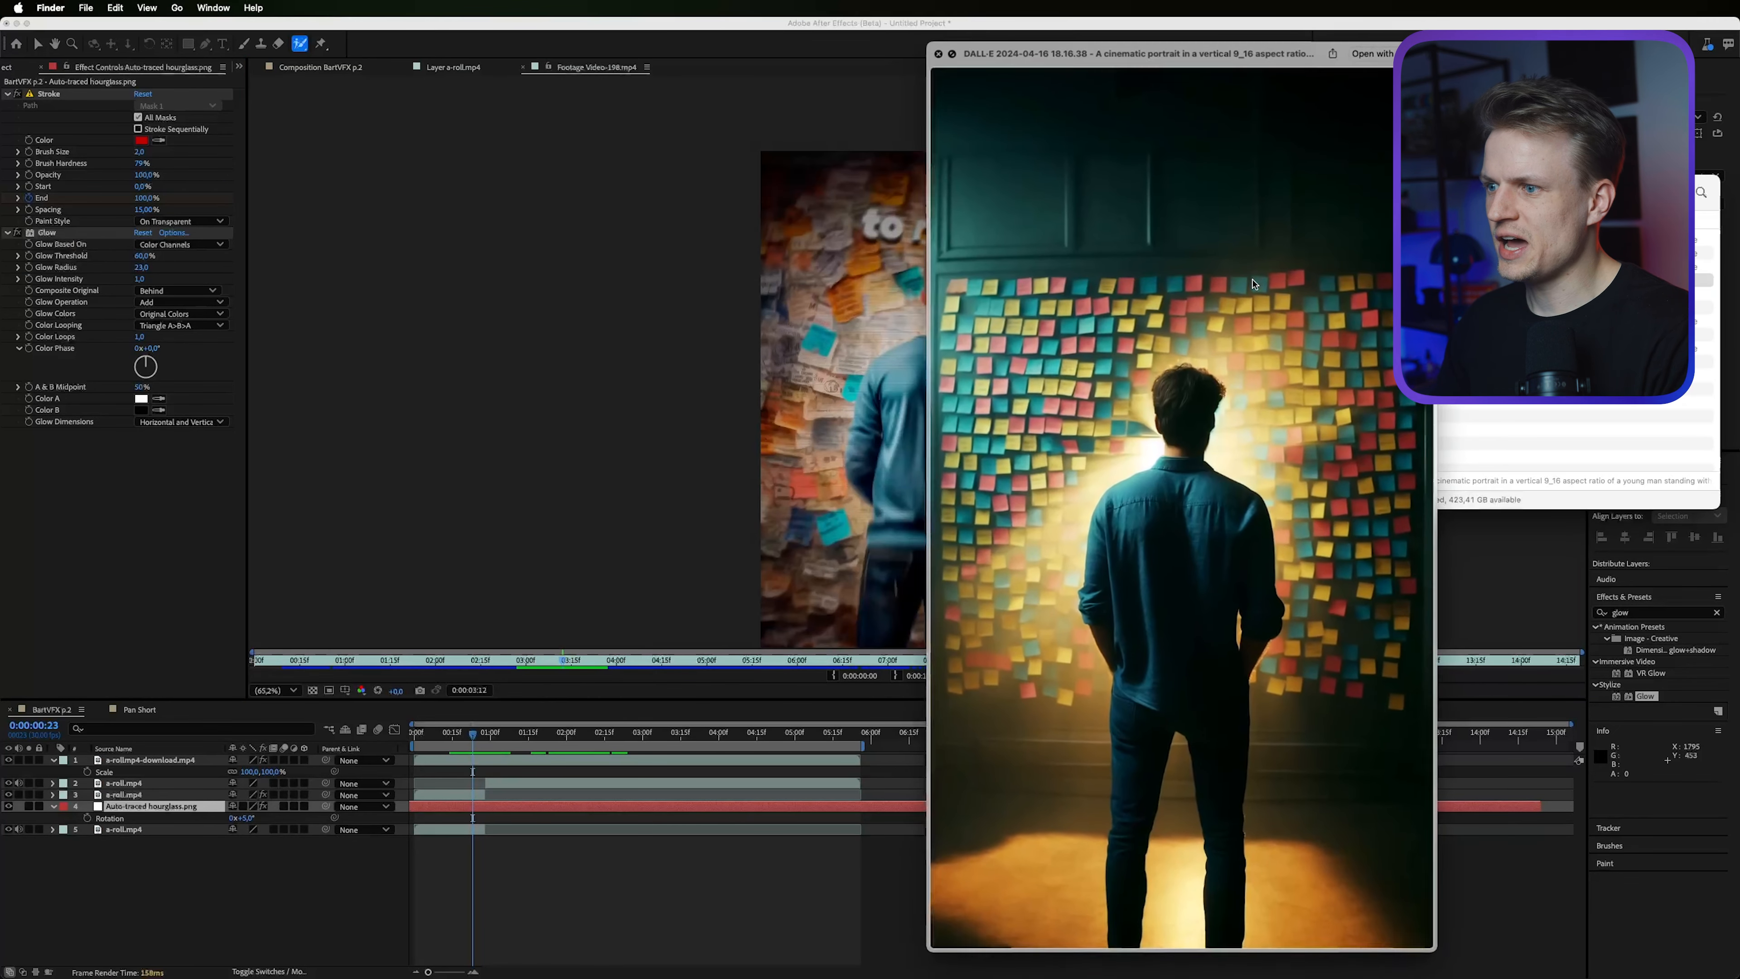
drag(1066, 67, 699, 67)
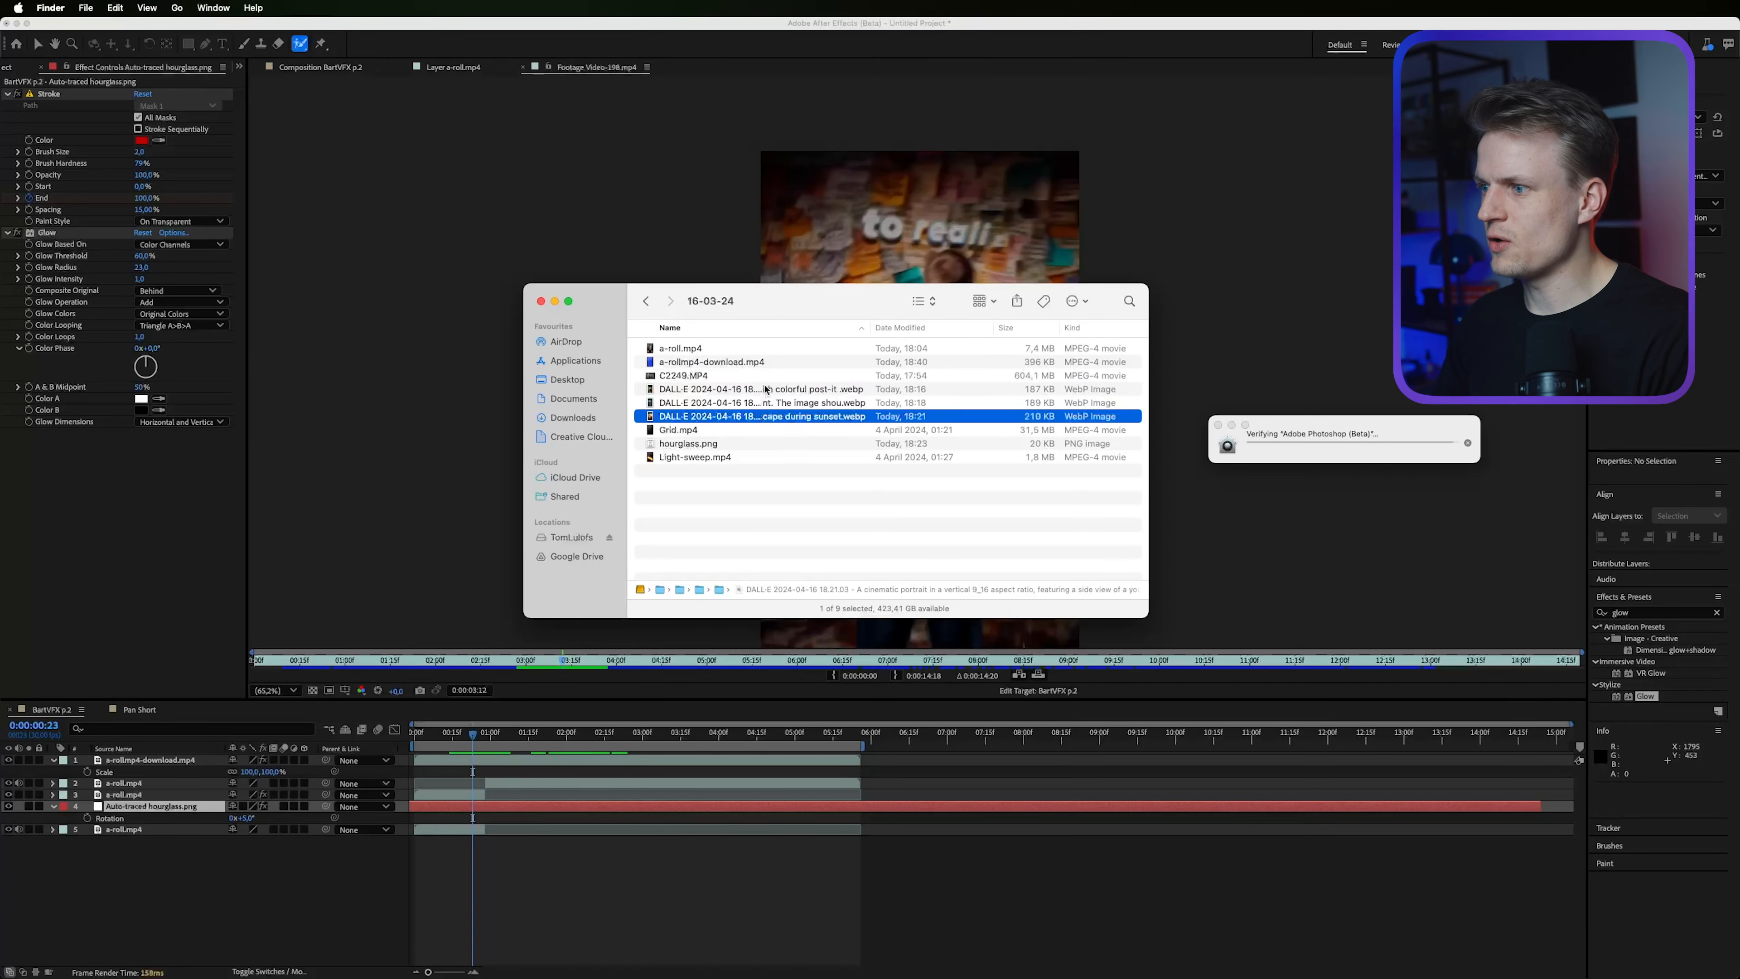
click(766, 389)
key(space)
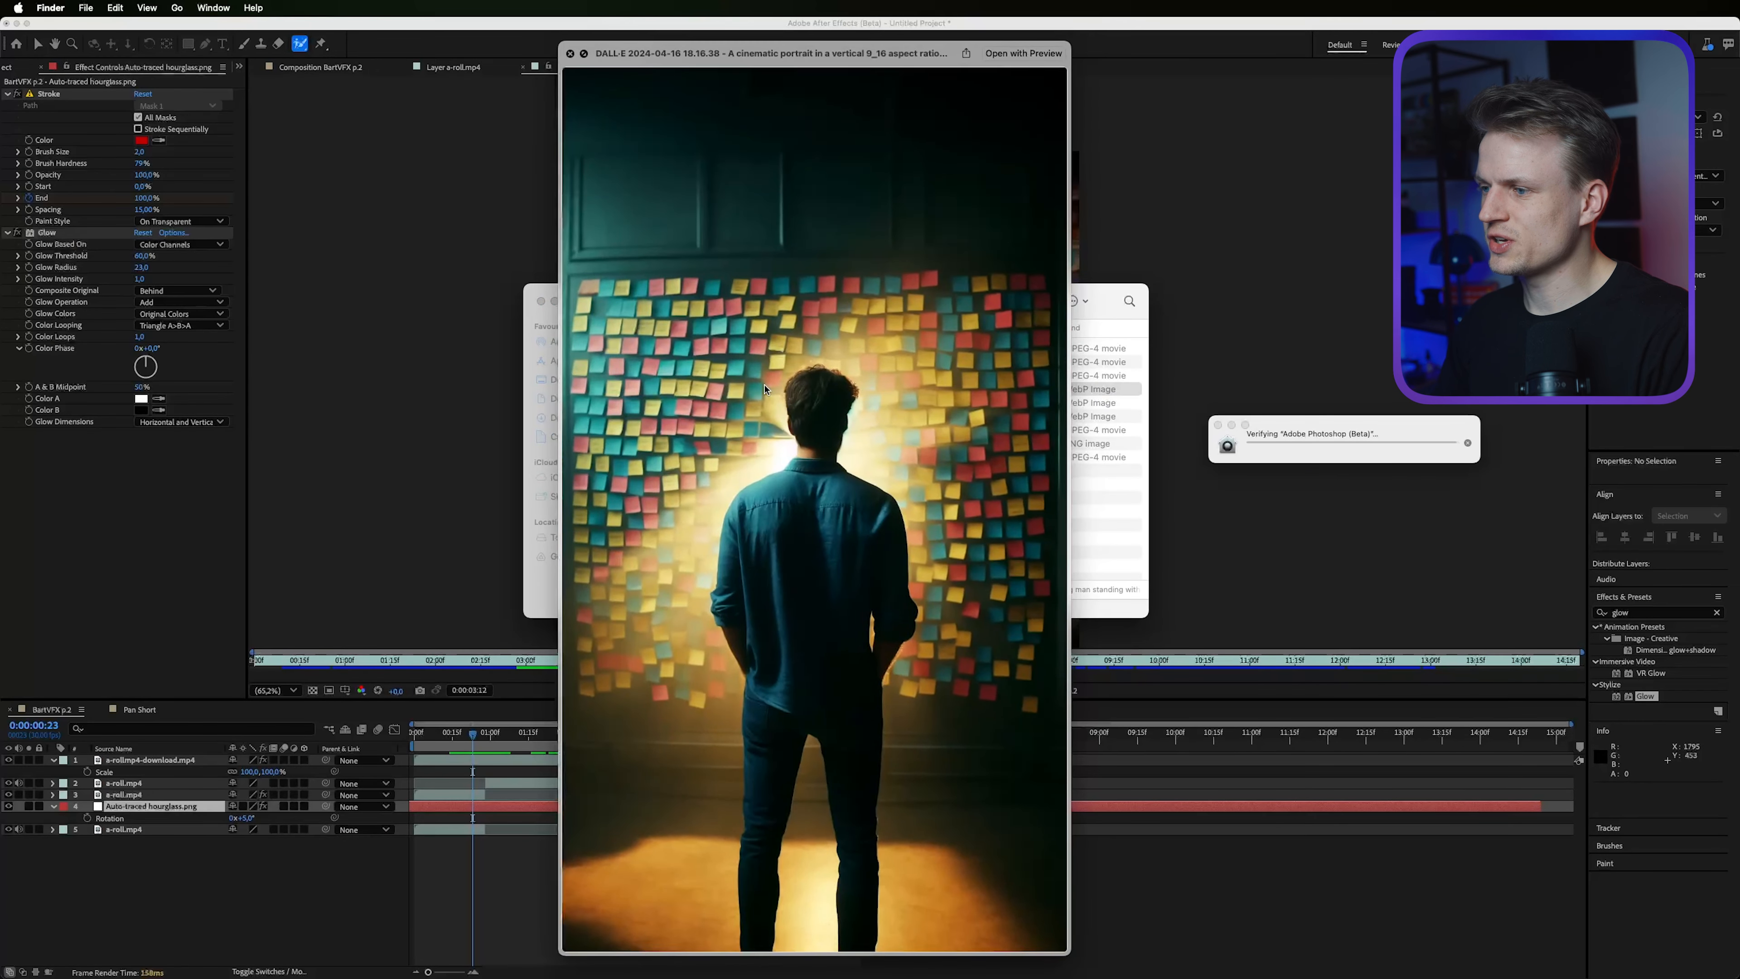
key(Down)
key(Down)
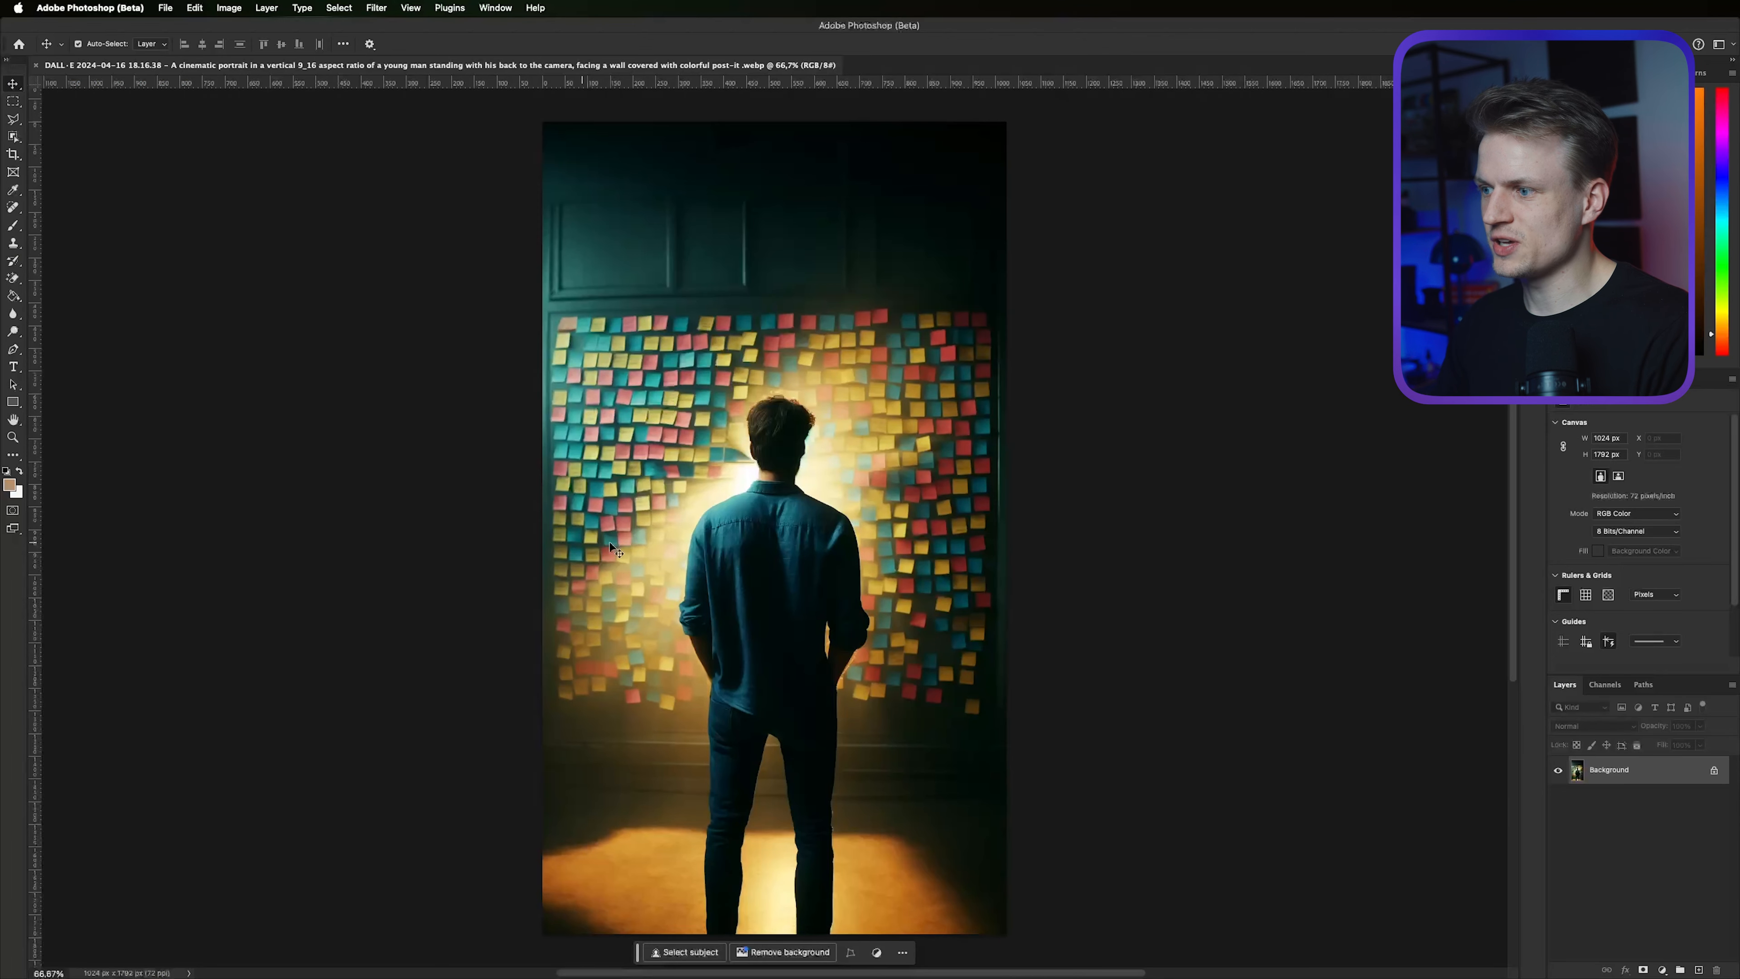
In Photoshop, unlock the sticky-note image's background and copy the man onto his own layer using the Object Selection tool.
click(1715, 770)
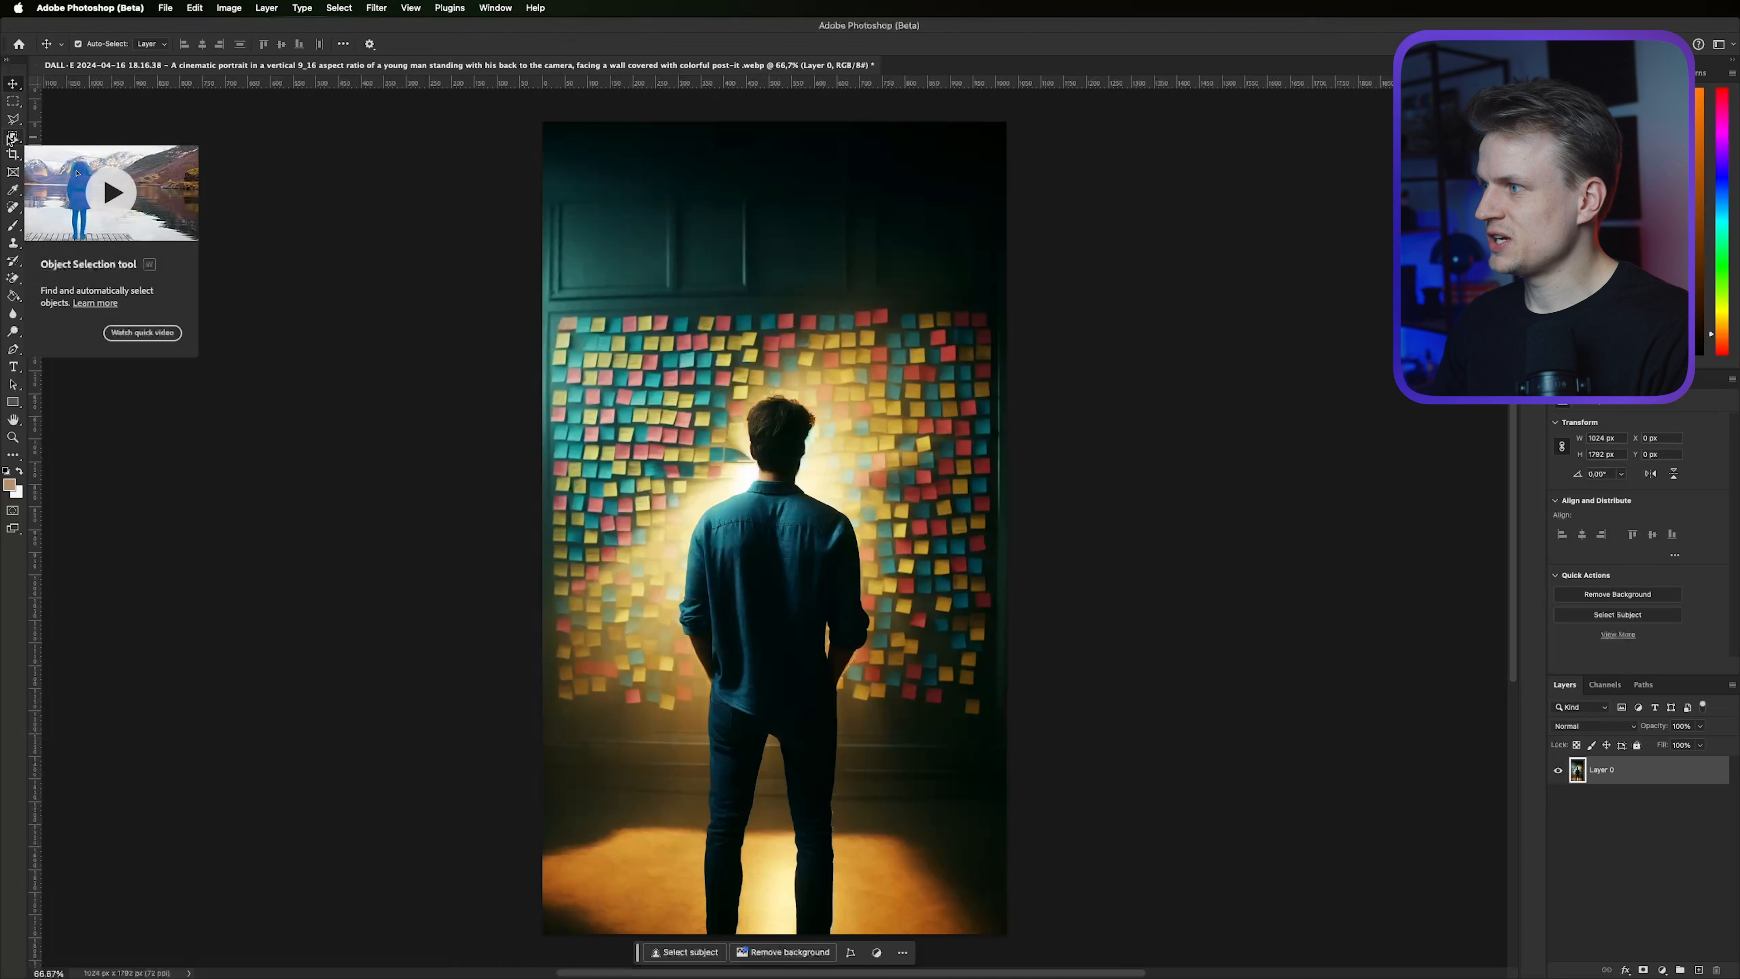
click(12, 139)
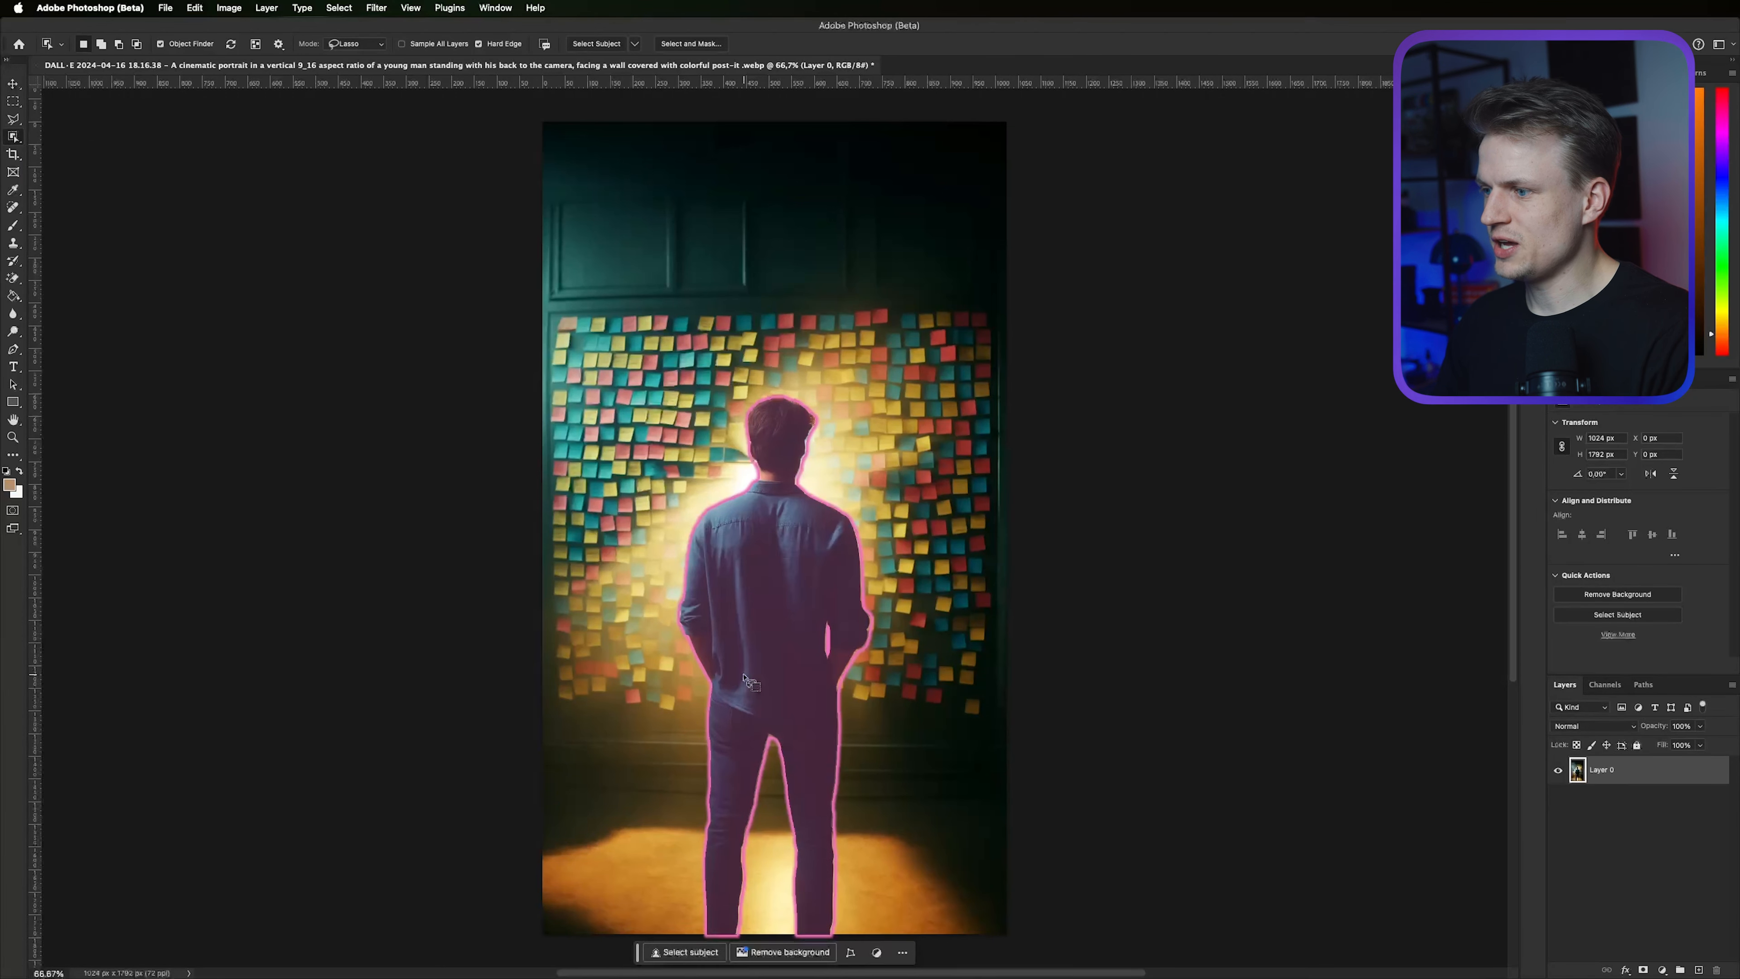
click(777, 578)
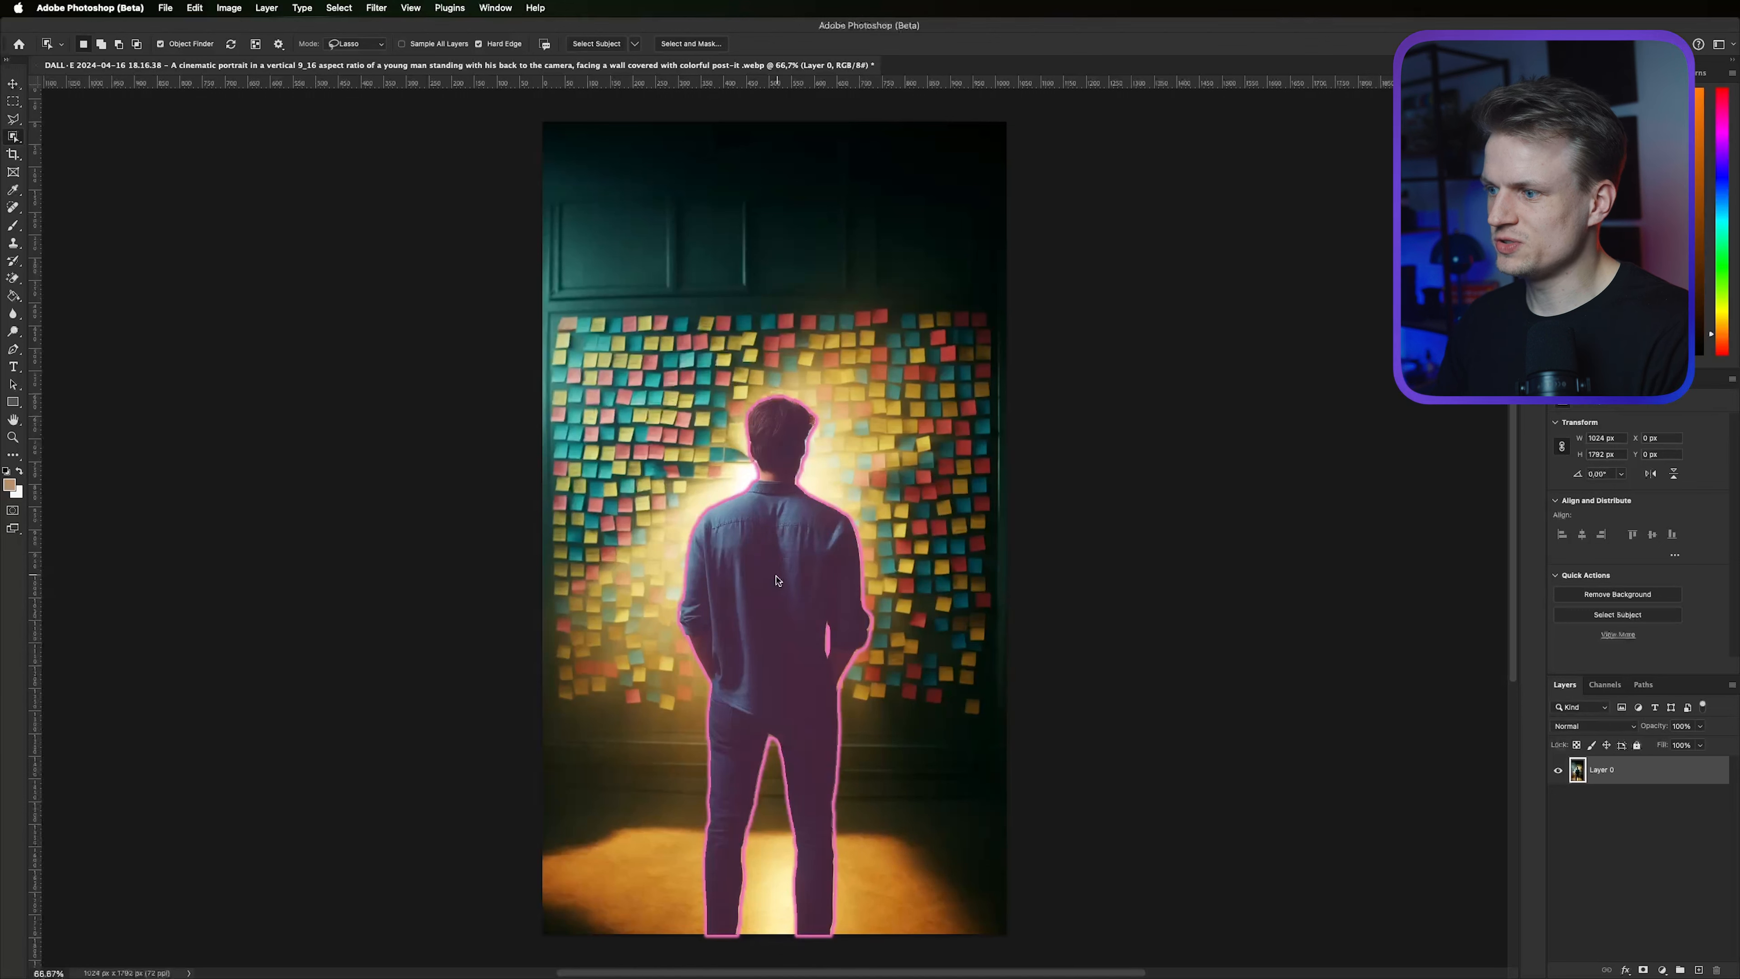
right_click(751, 552)
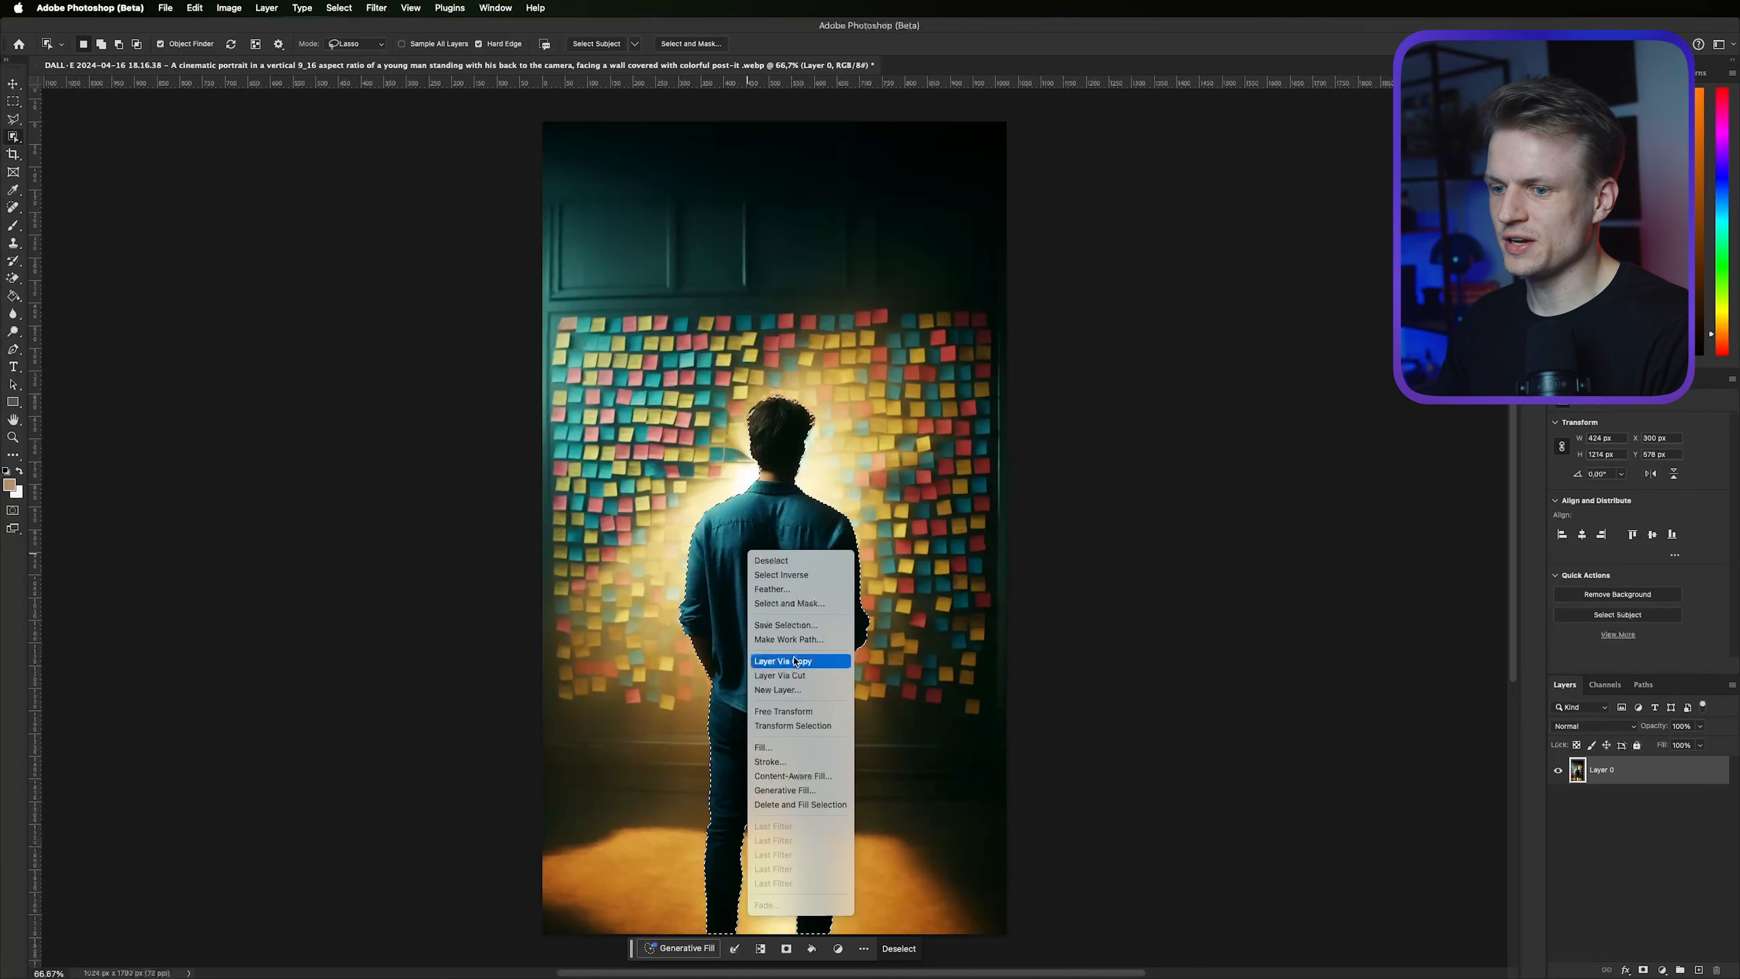
click(808, 661)
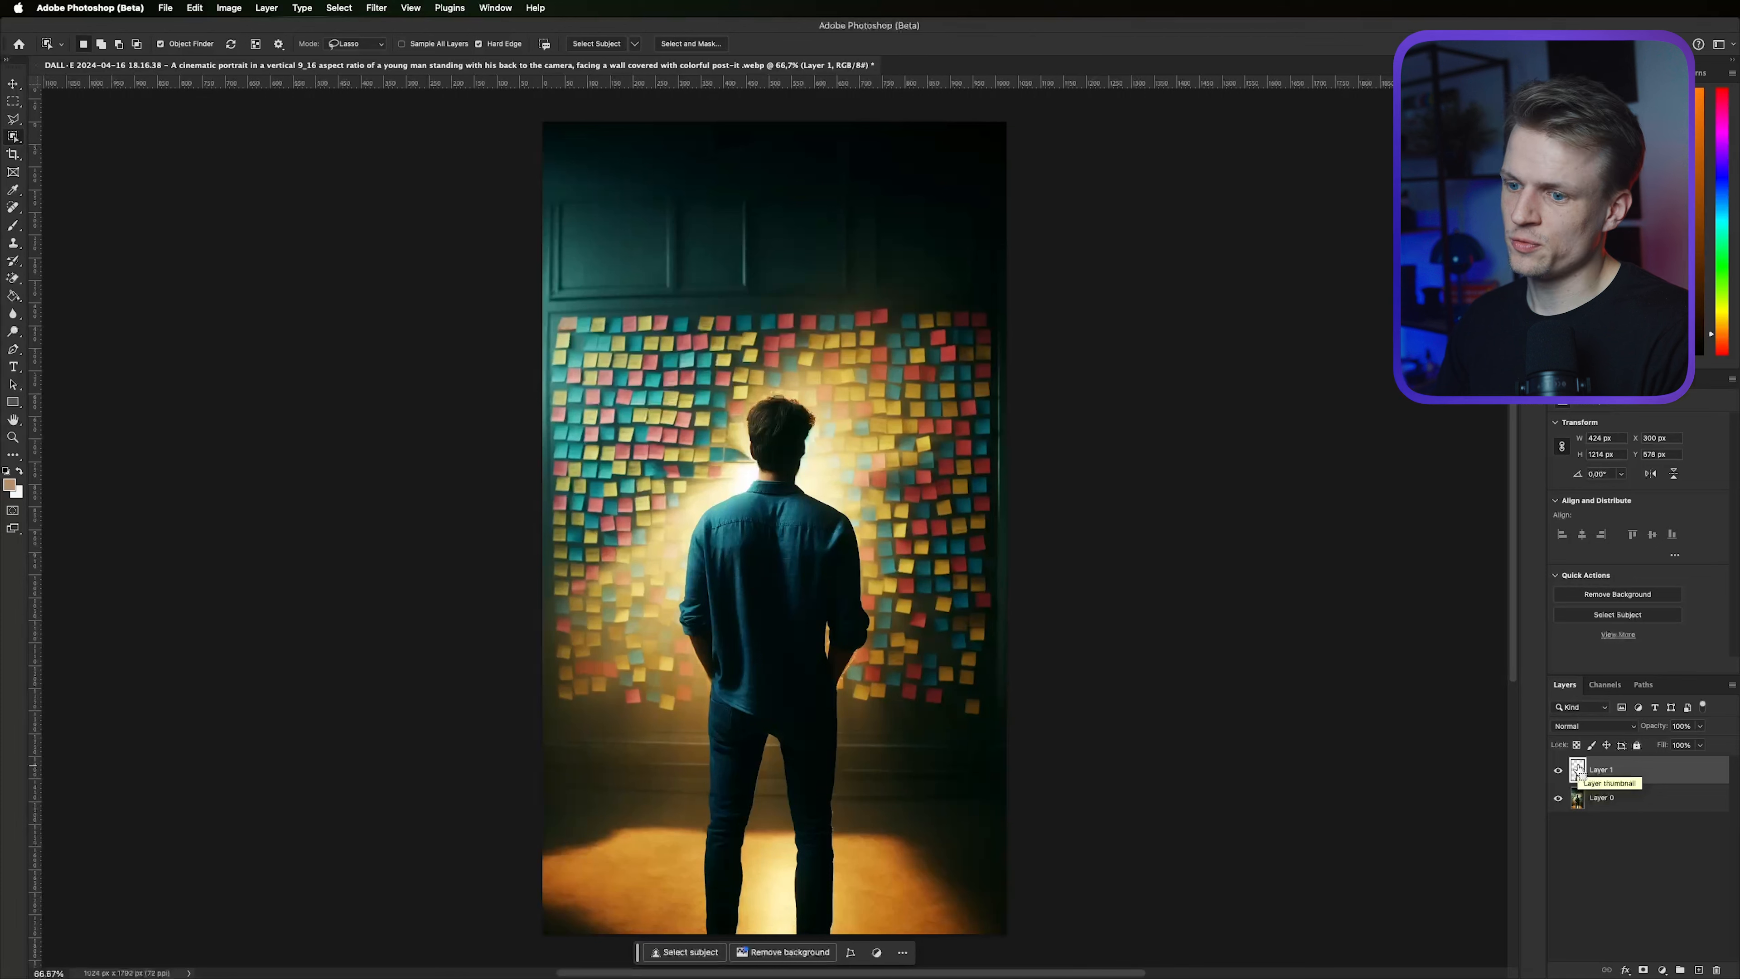
Load the cut-out man's outline as a selection on the original image layer and expand it by 15 pixels.
super+click(1578, 769)
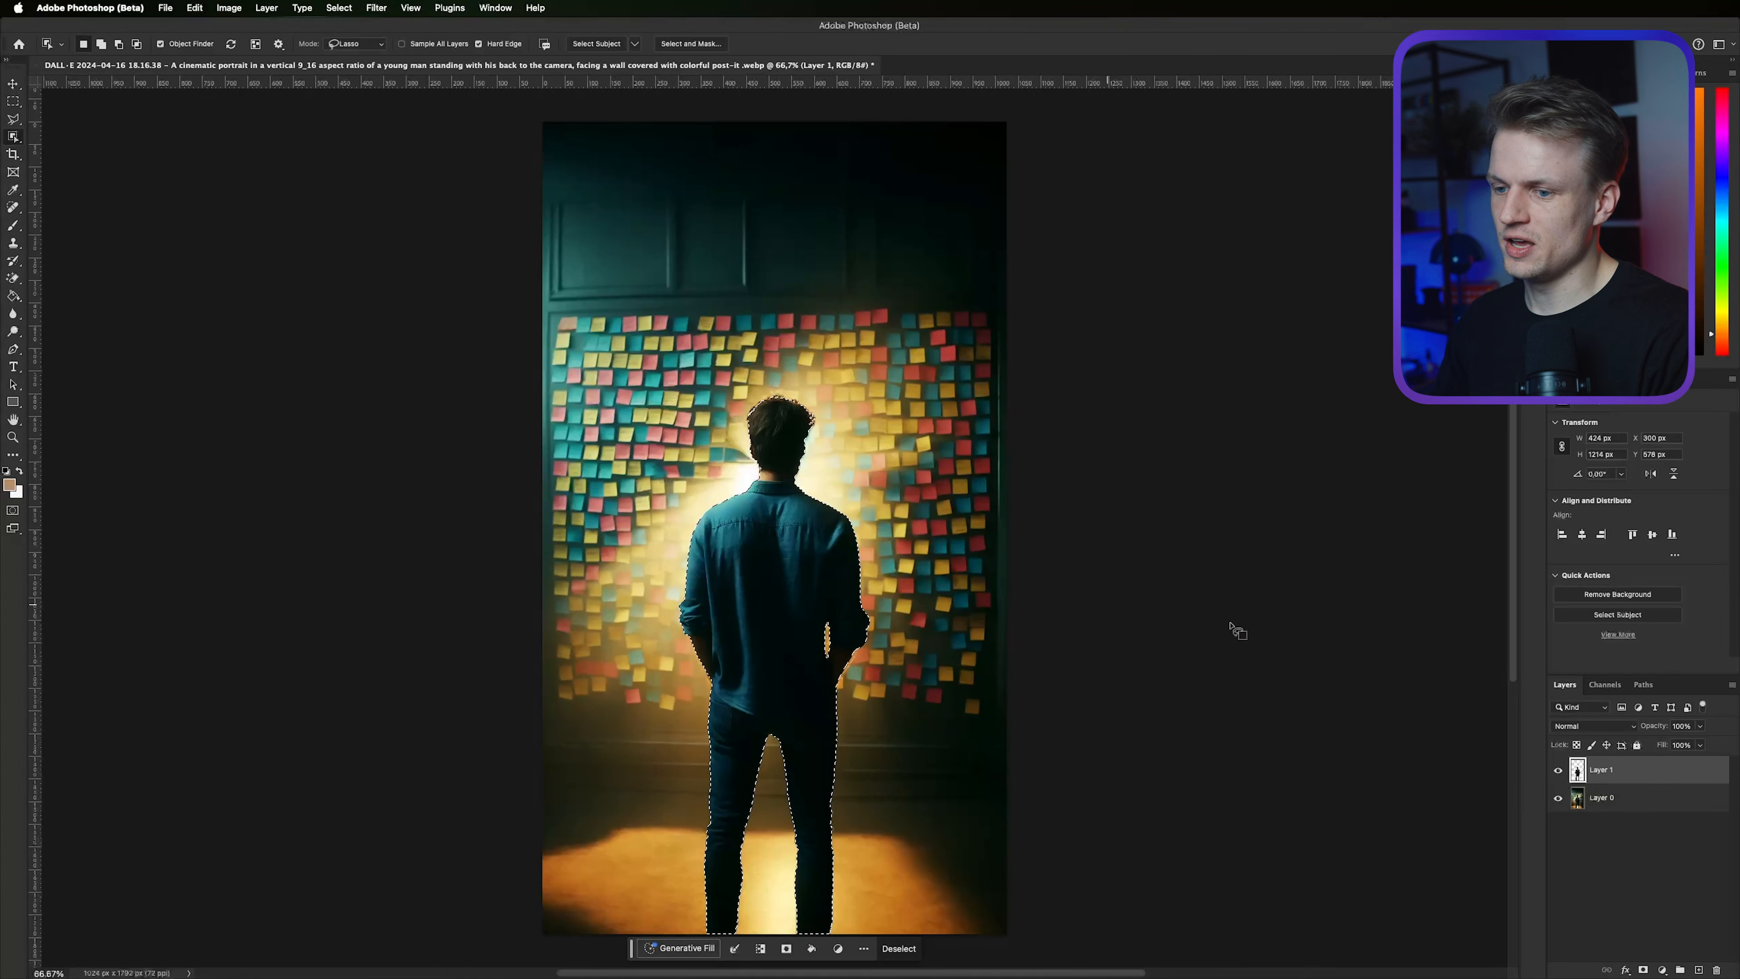
click(1632, 797)
click(338, 8)
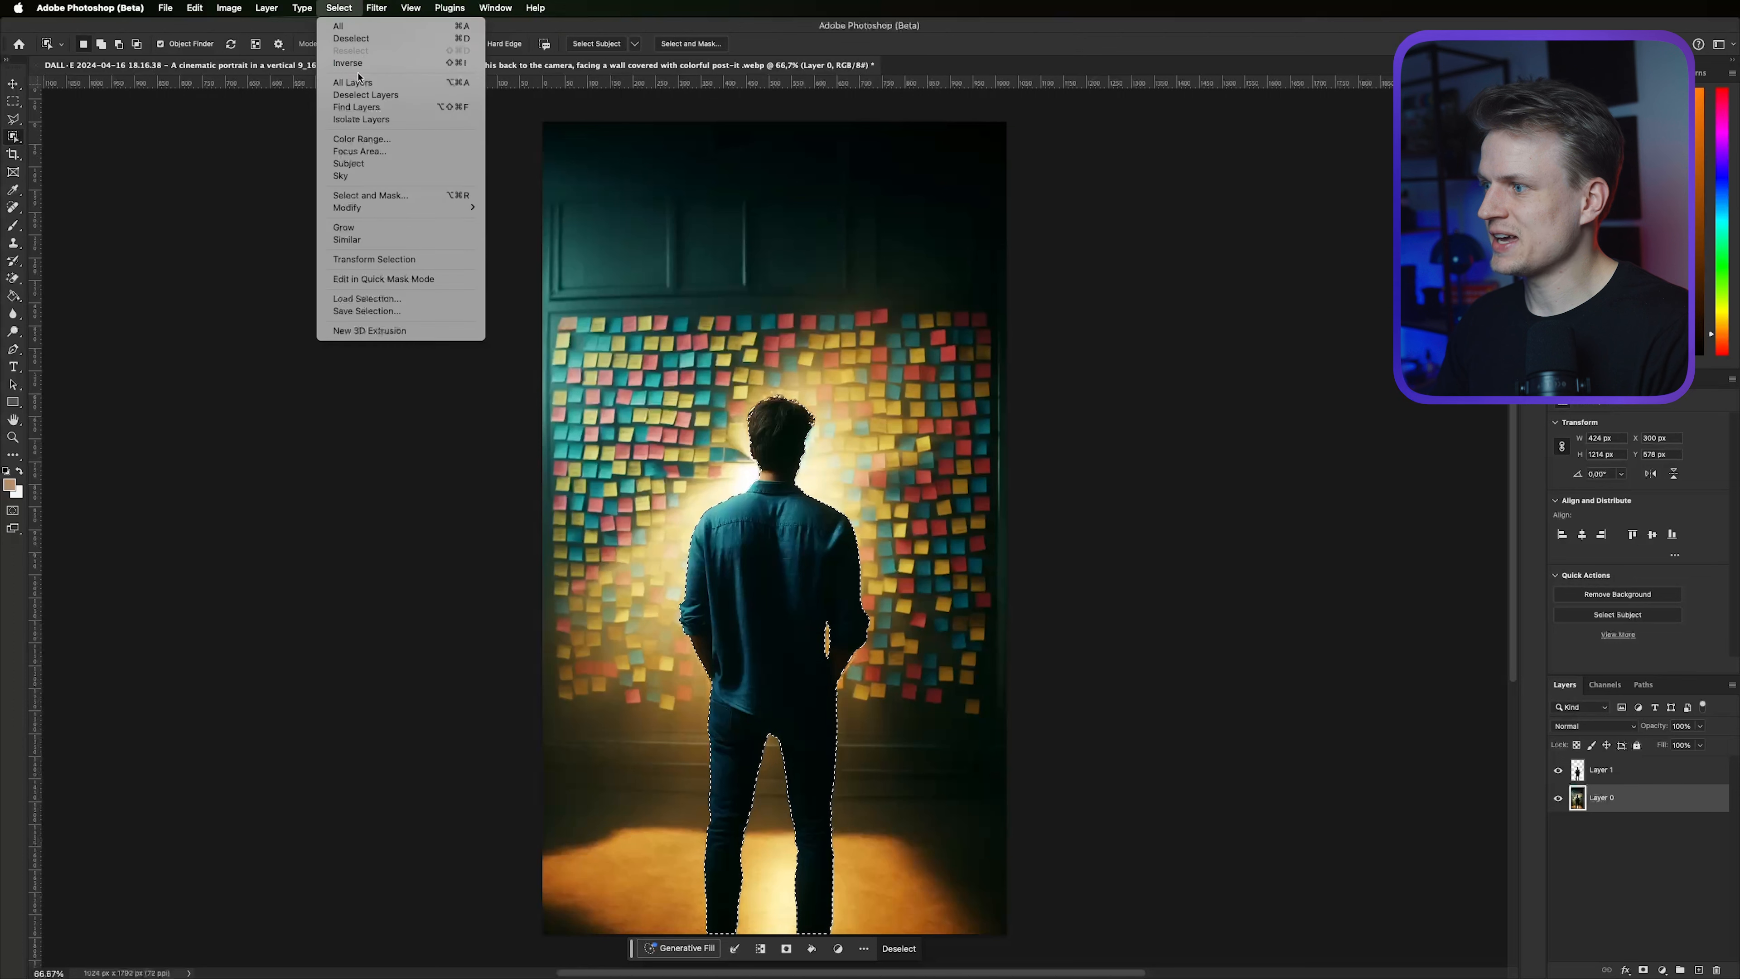
click(528, 234)
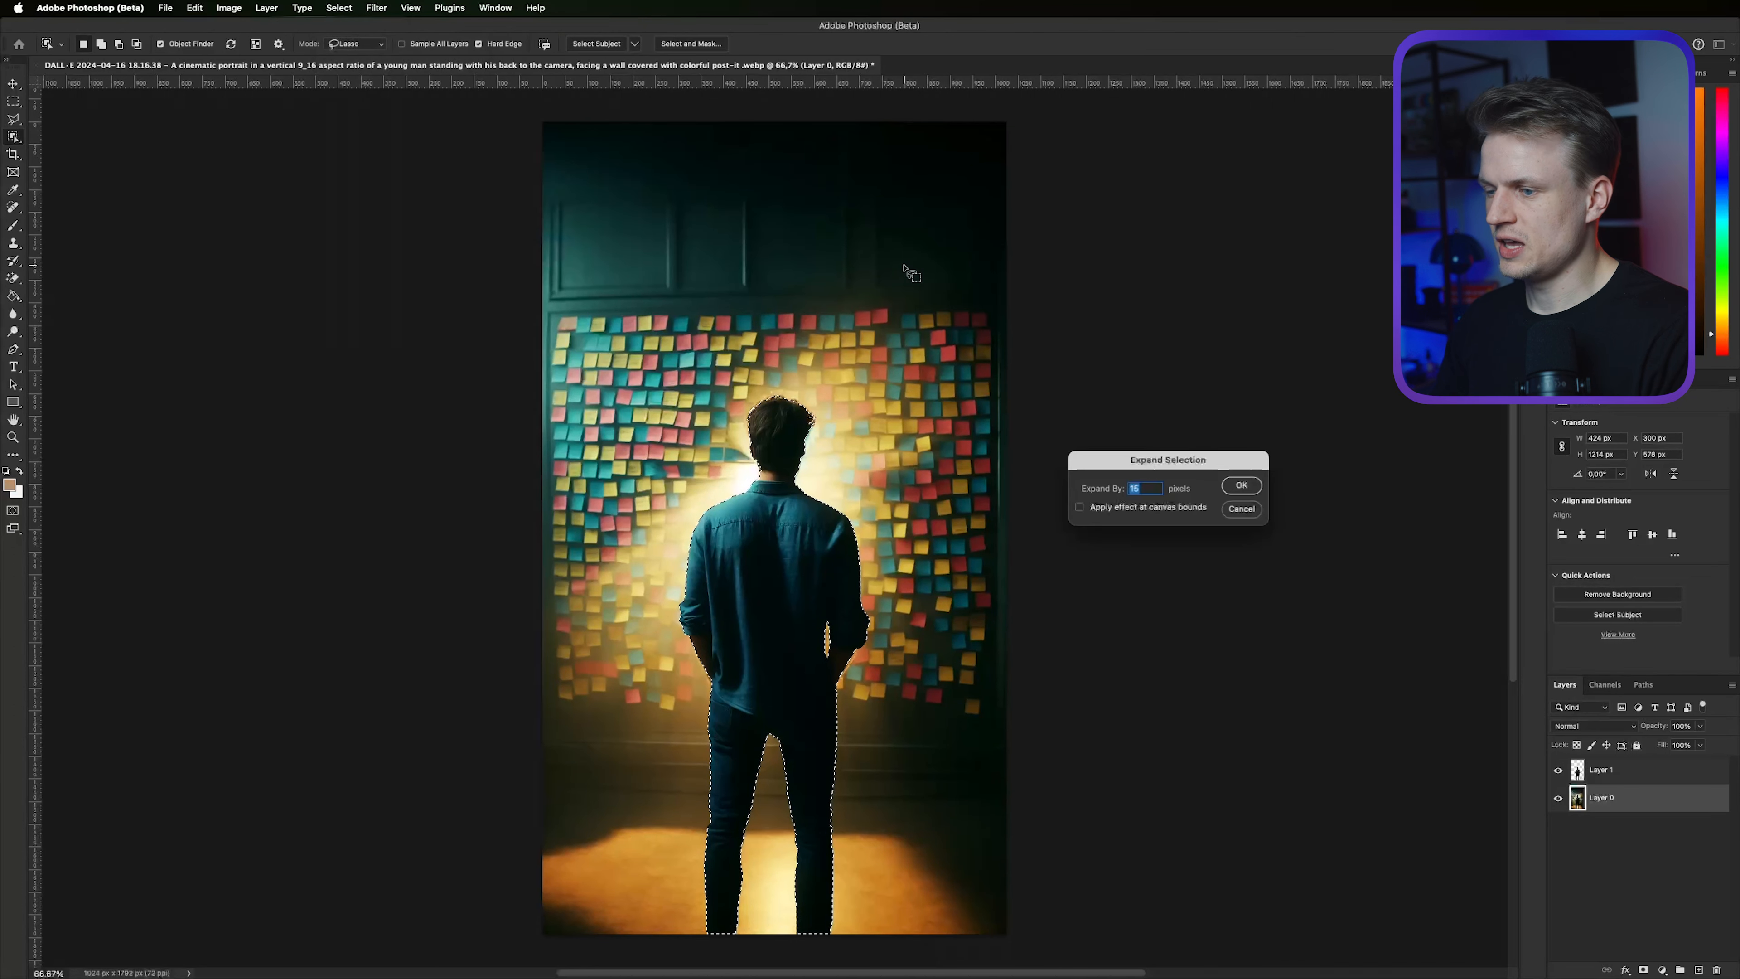
key(Return)
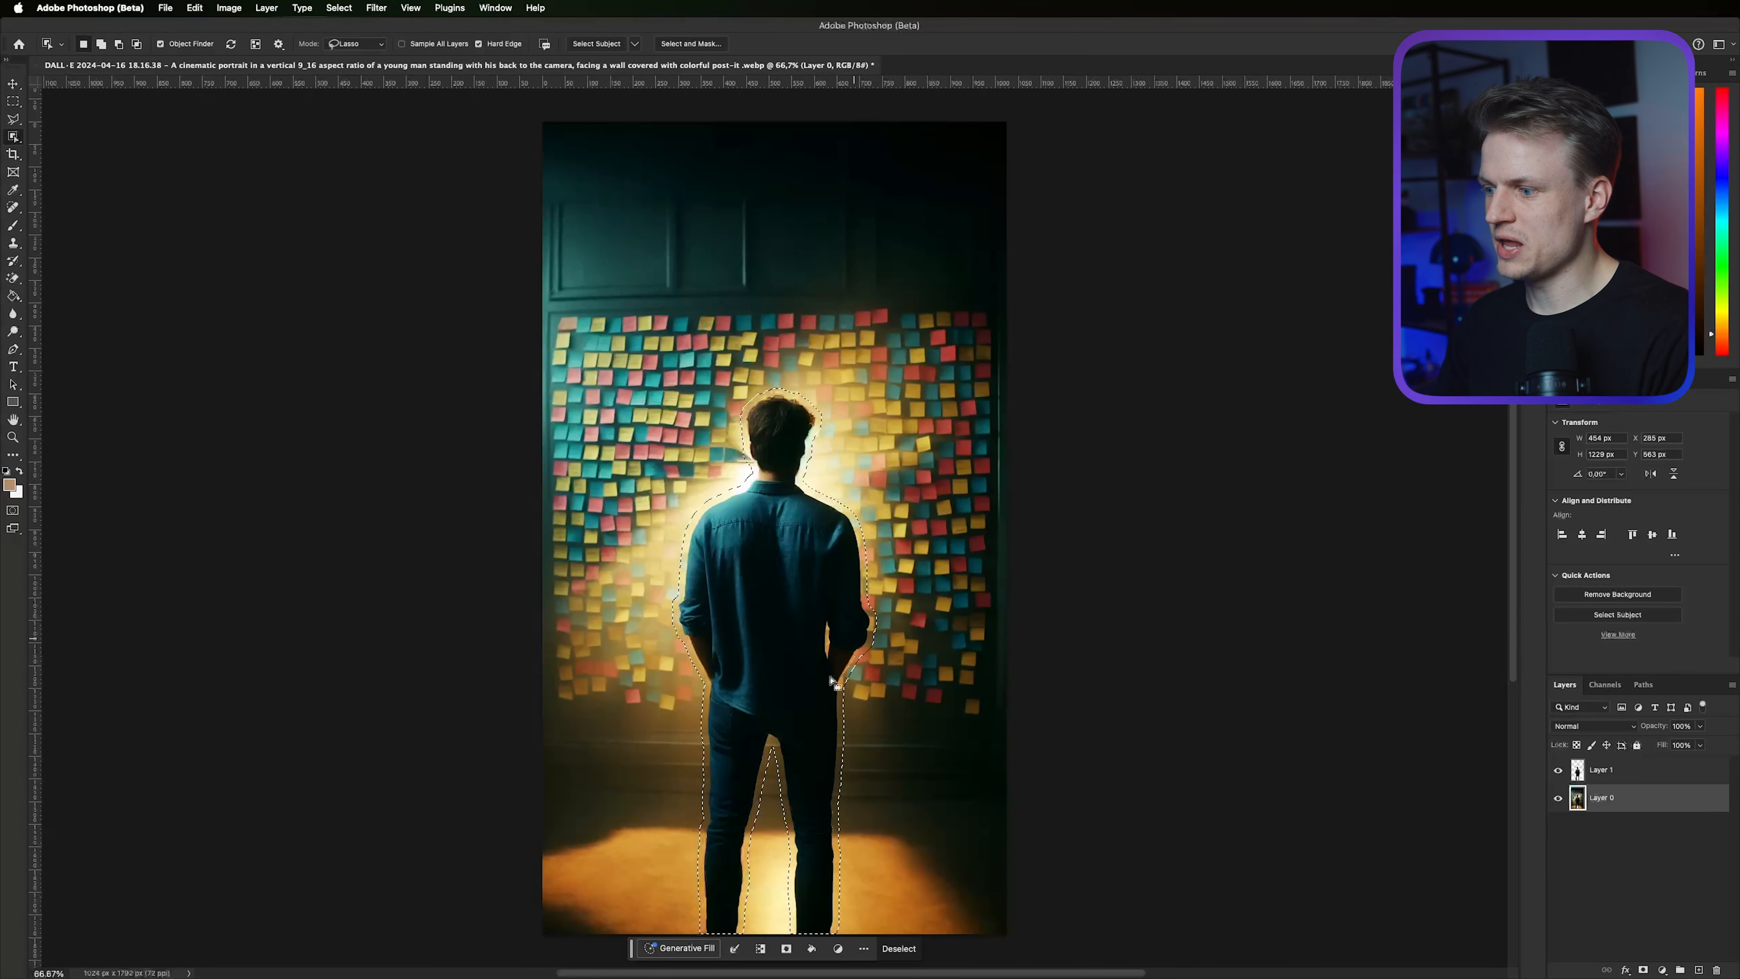
Replace the selected man with an unprompted Generative Fill and, with his cut-out layer hidden, choose the second variation.
click(671, 949)
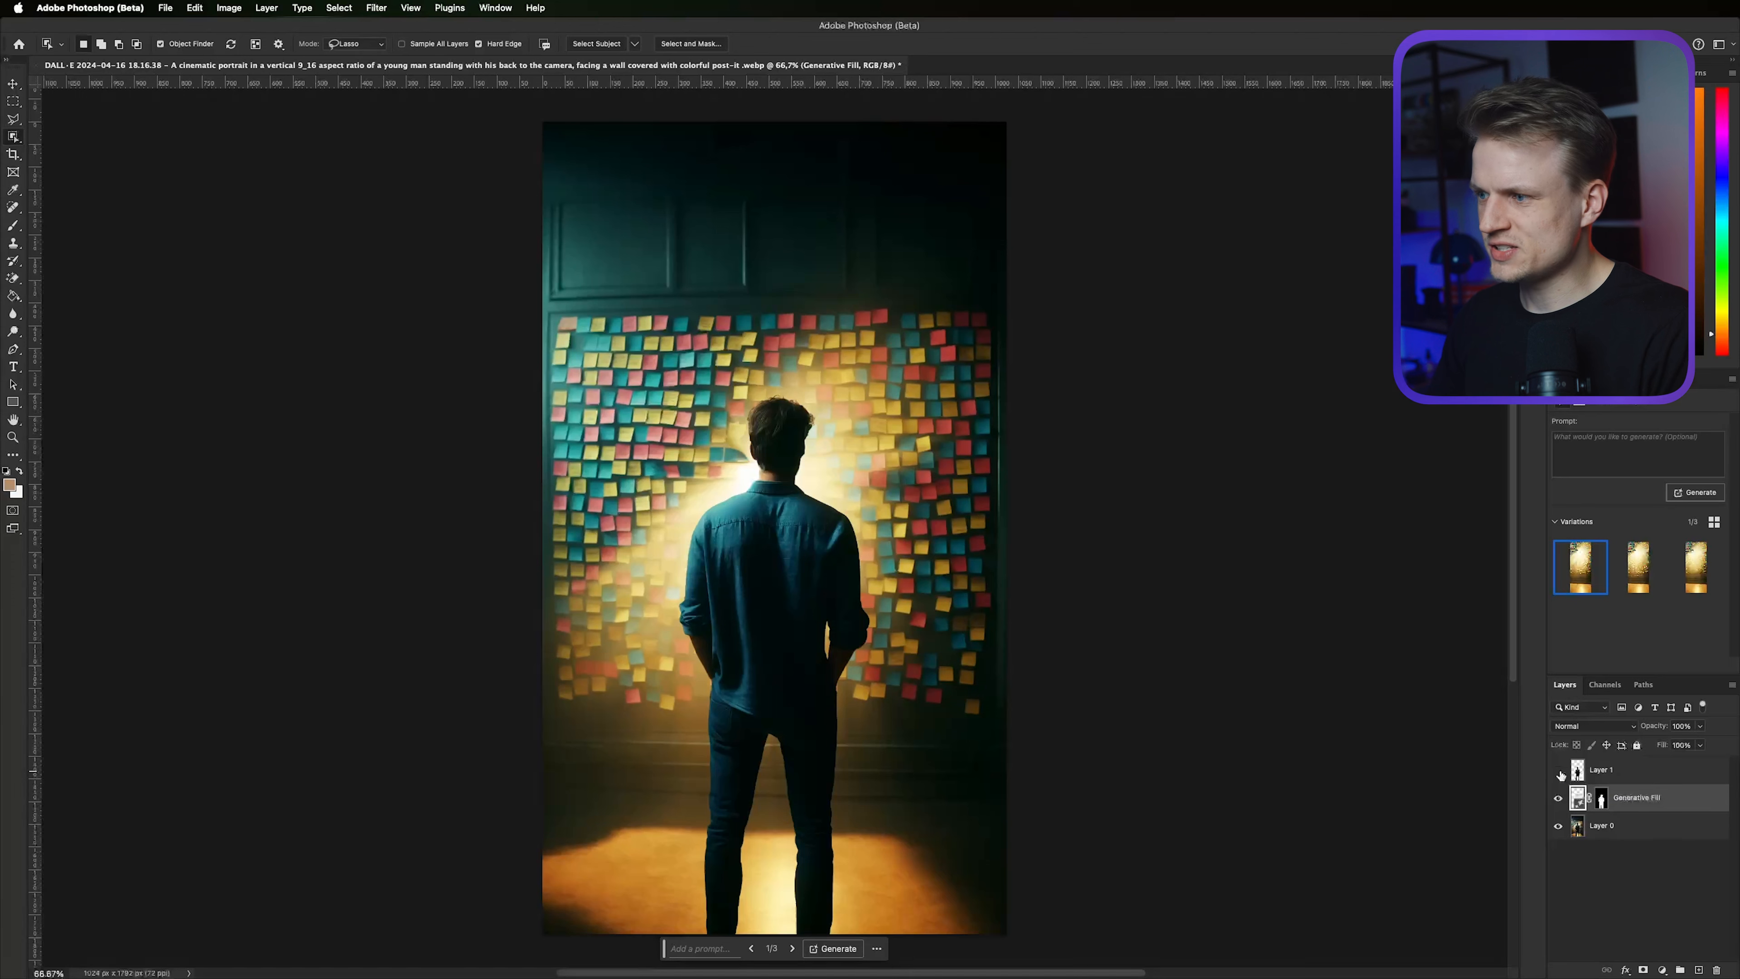
click(1561, 774)
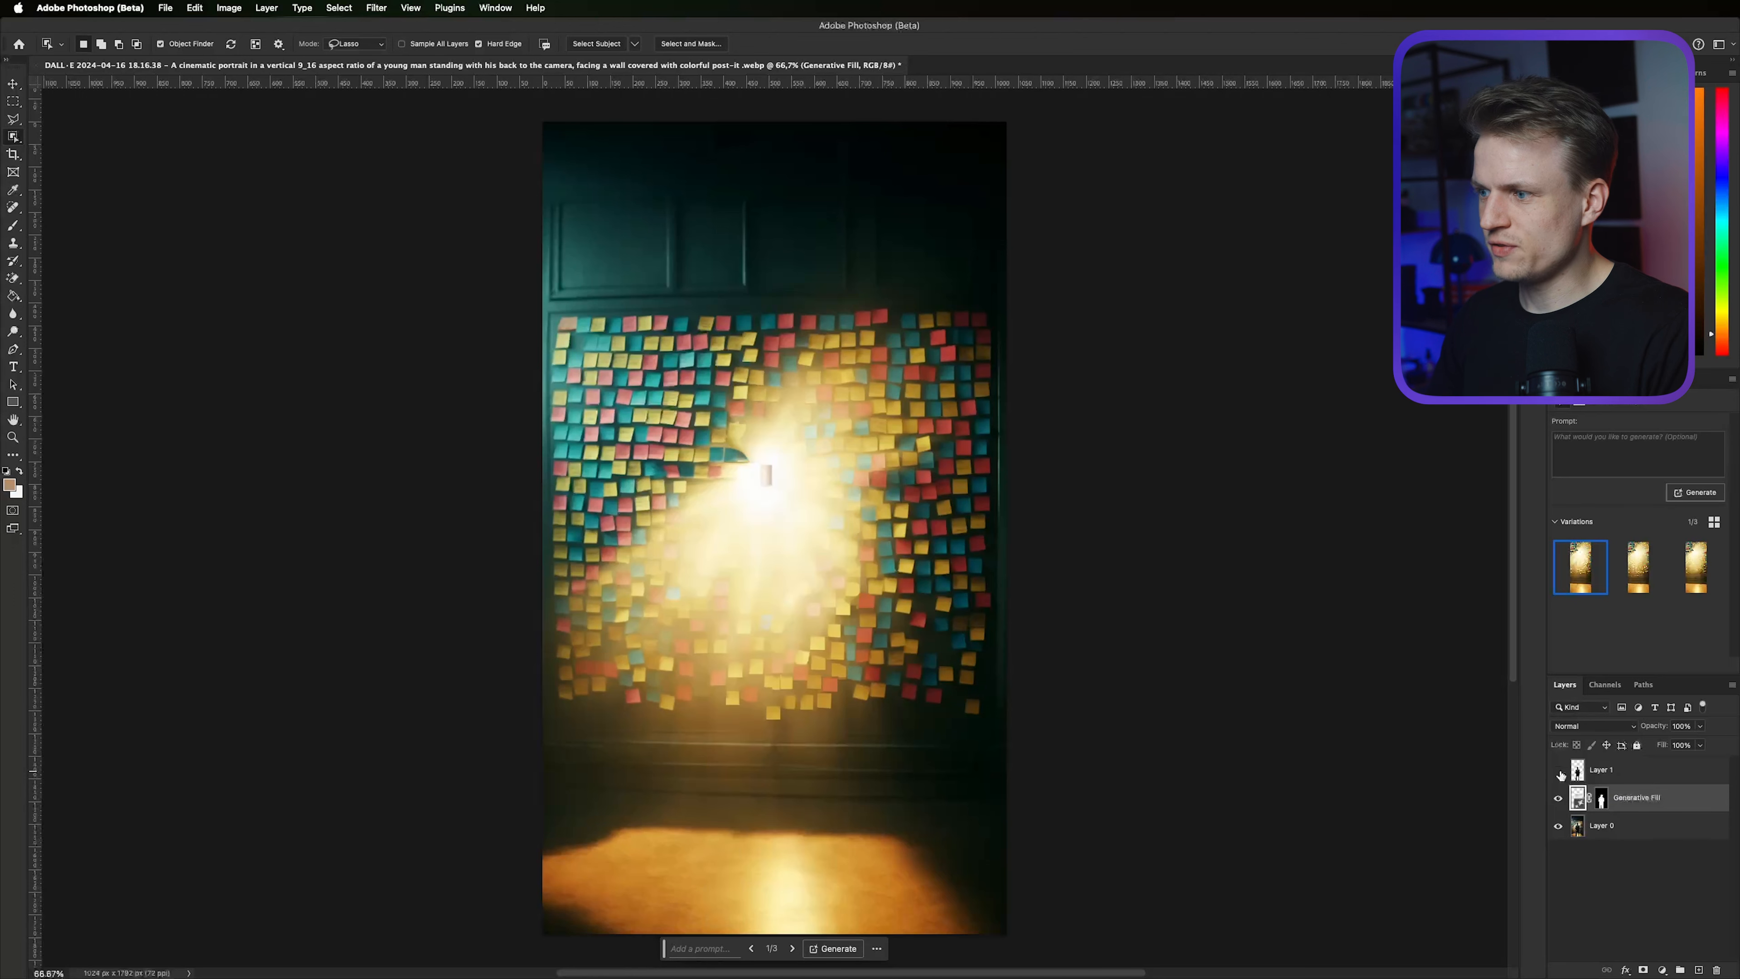
click(1643, 572)
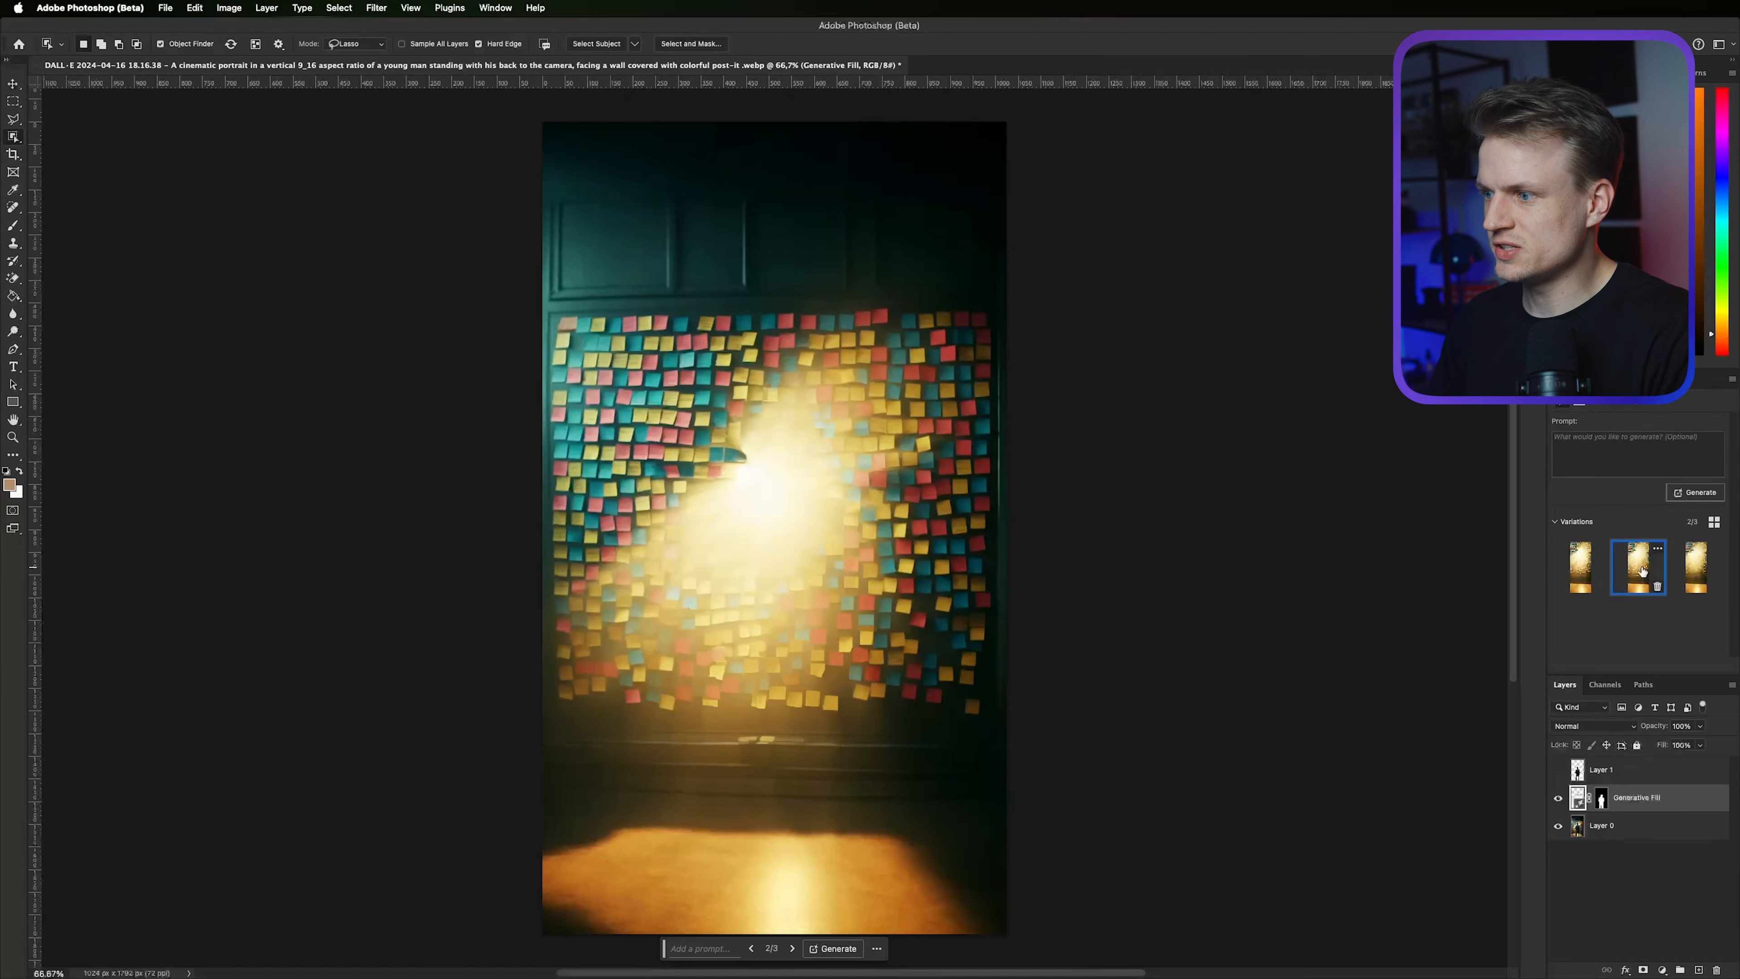
Compare the Generative Fill variations, choose the third one, and show the man's cut-out layer over it again.
click(1701, 578)
click(1644, 574)
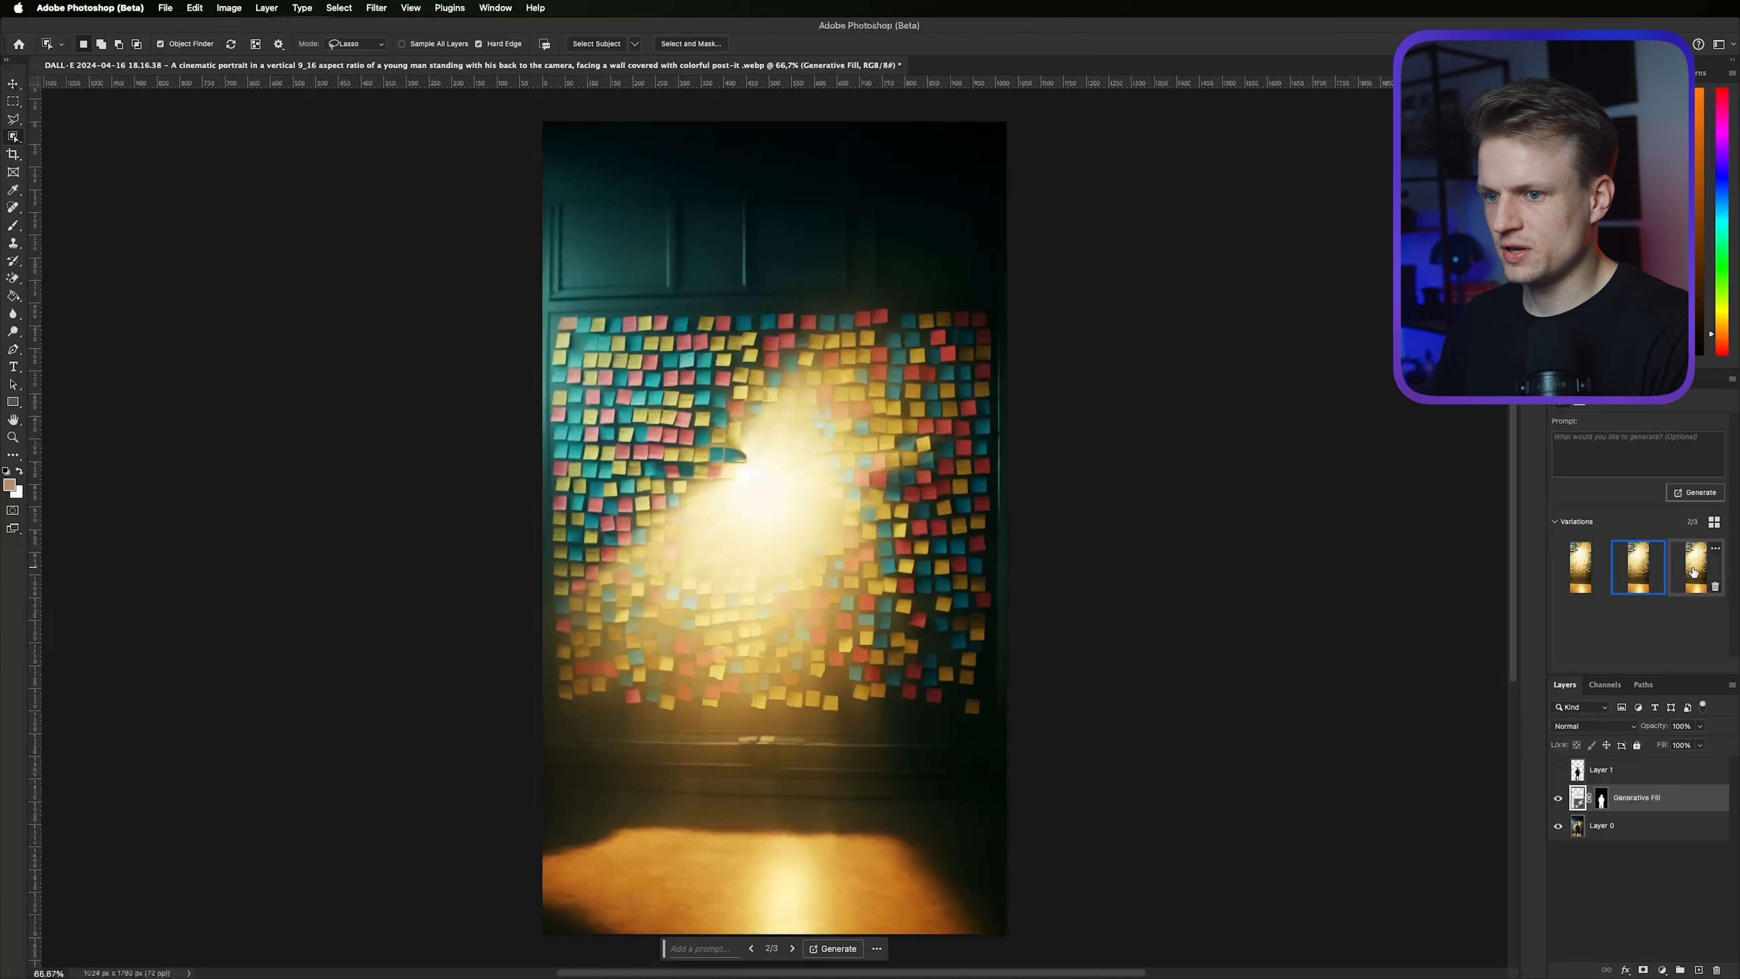
click(1671, 572)
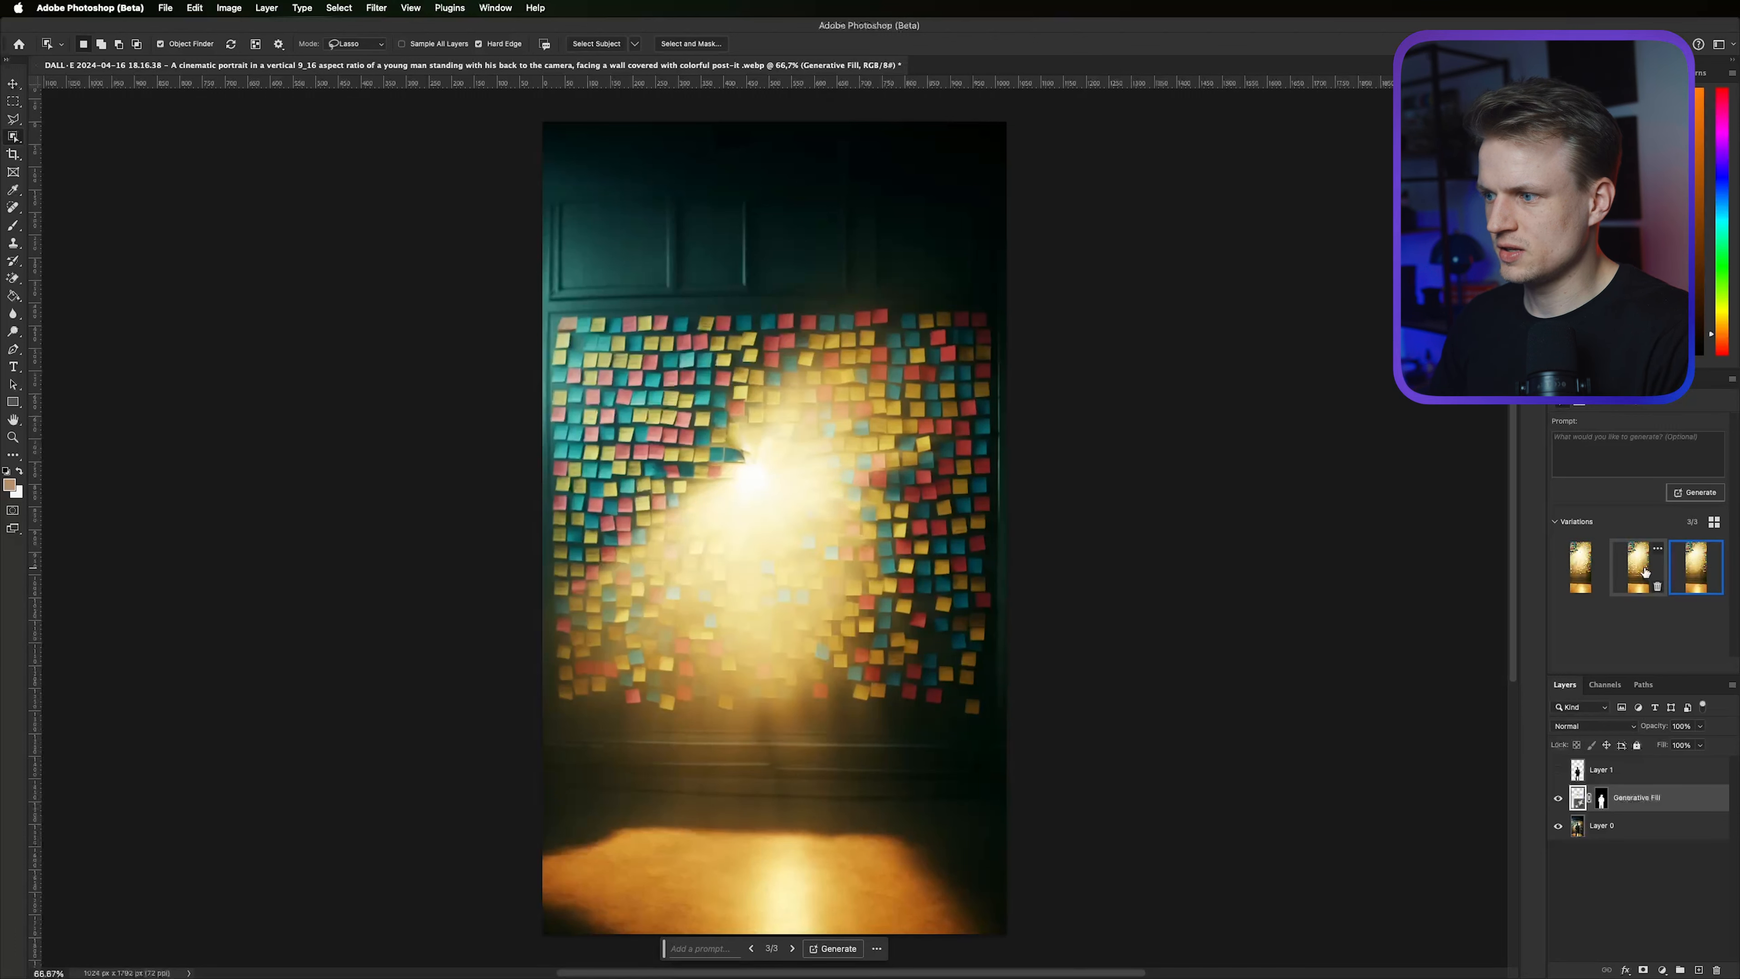
click(1661, 572)
click(1682, 568)
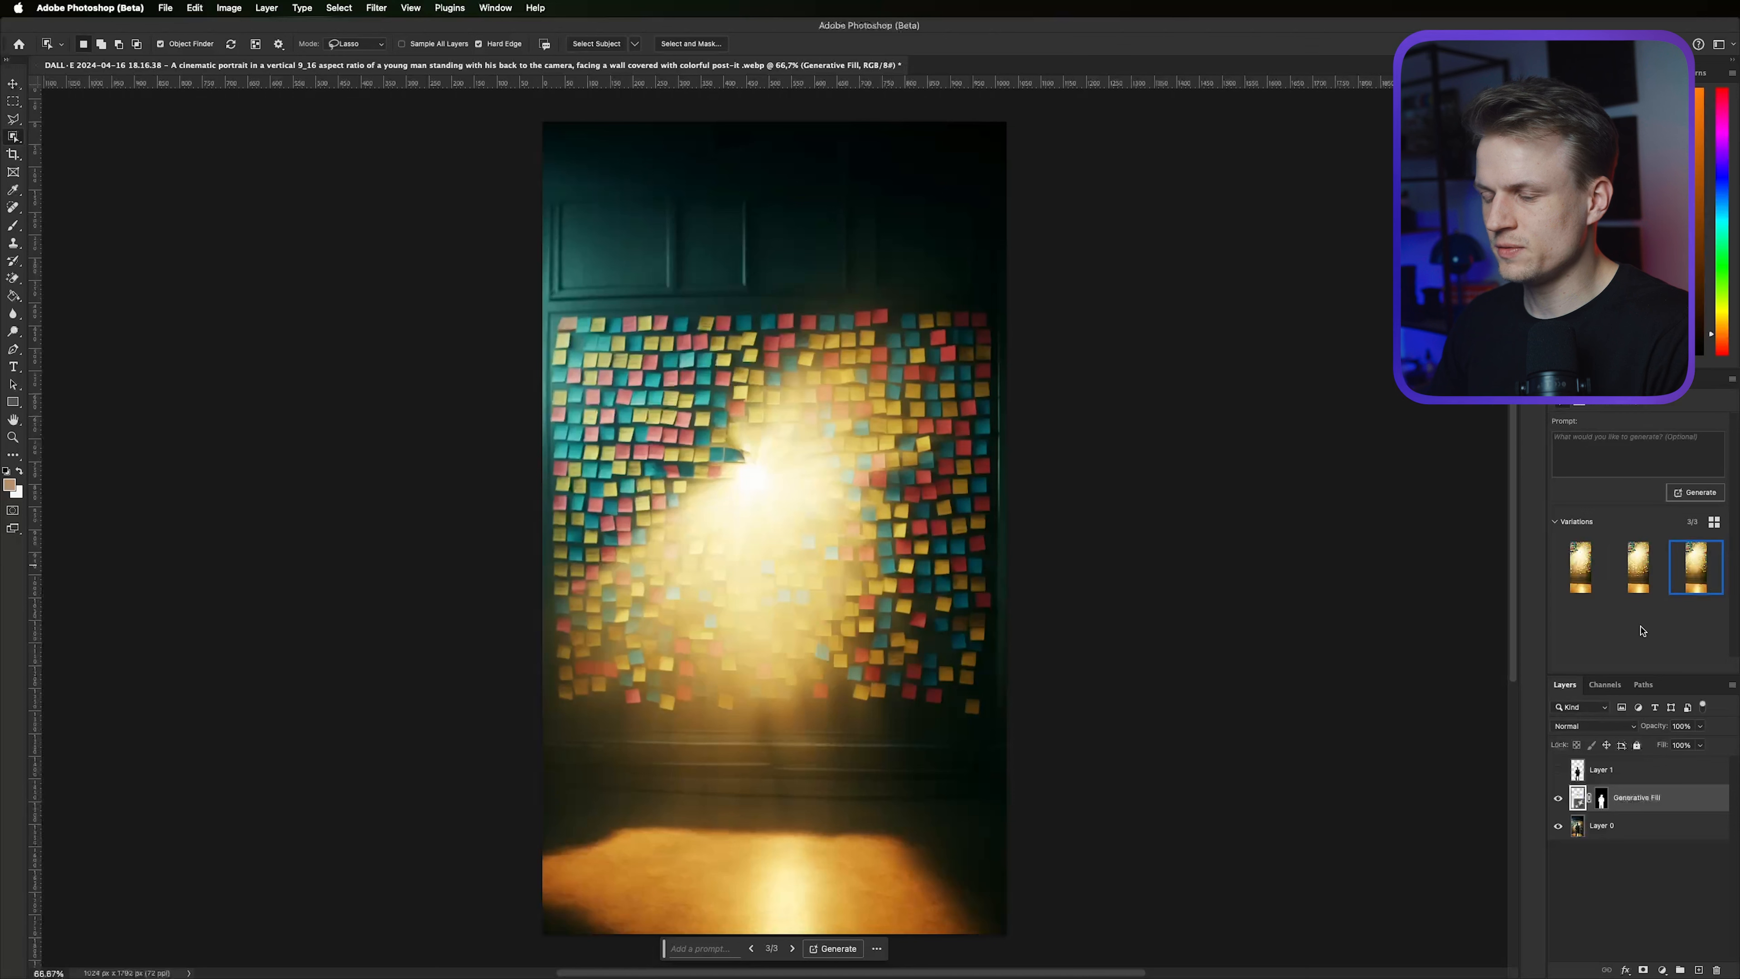
click(1558, 771)
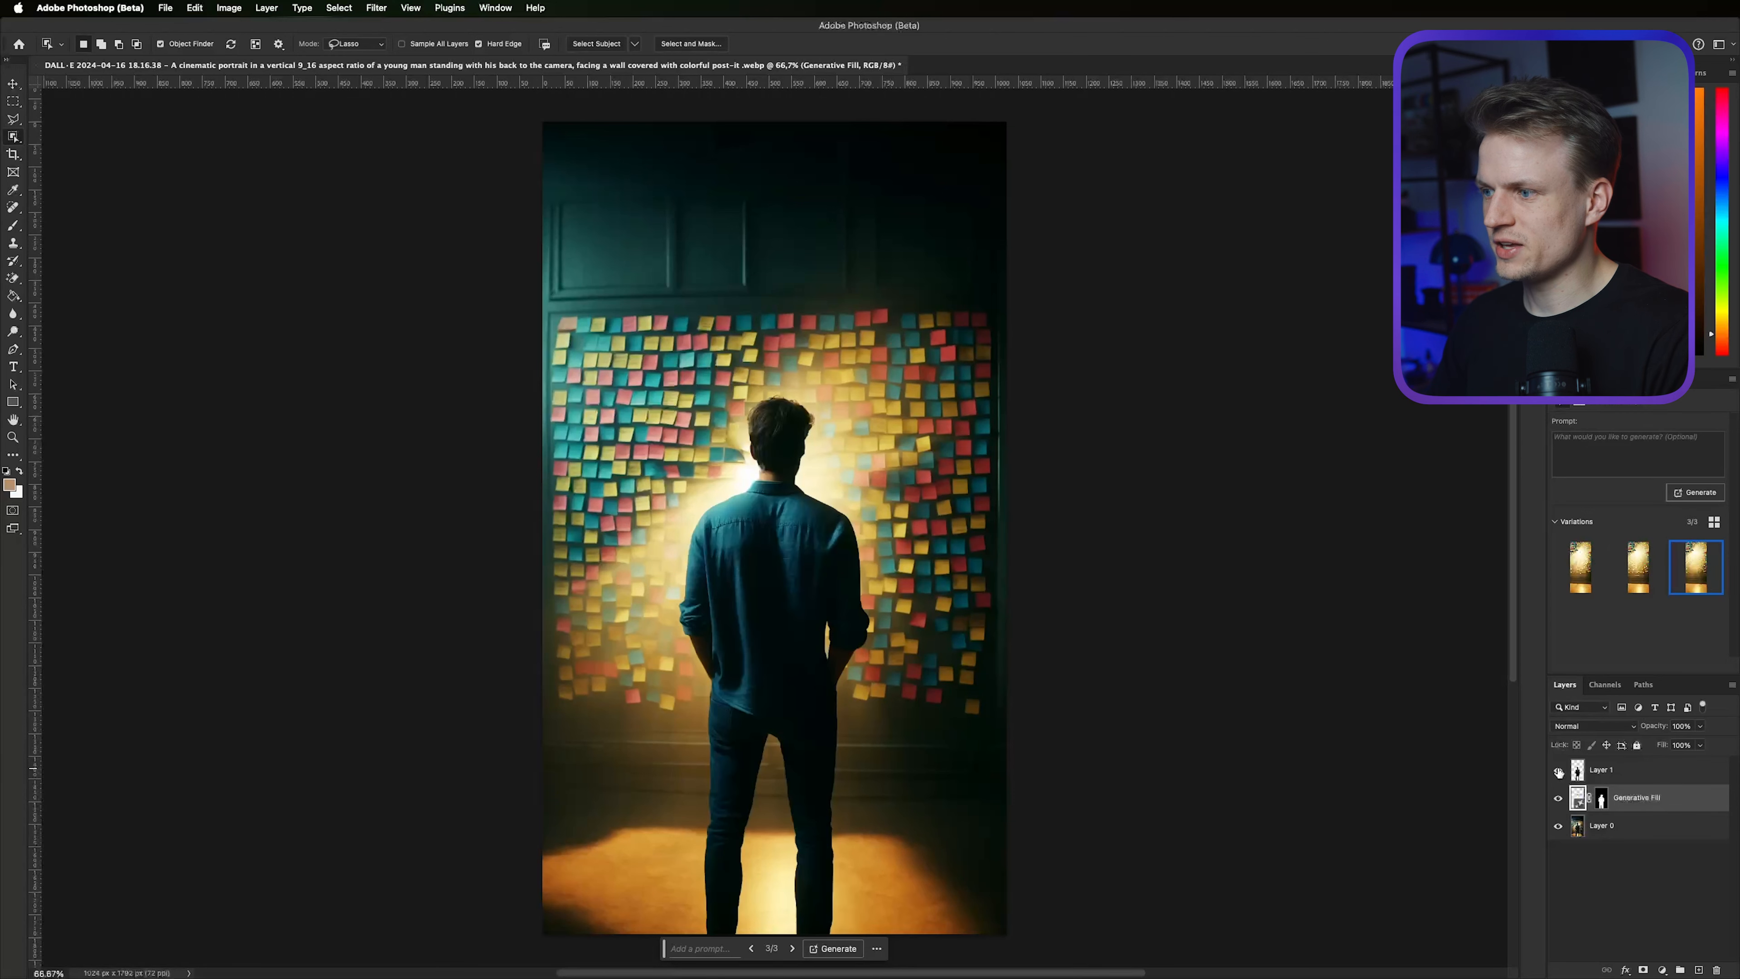
click(1559, 770)
click(1559, 771)
click(1559, 771)
click(1559, 770)
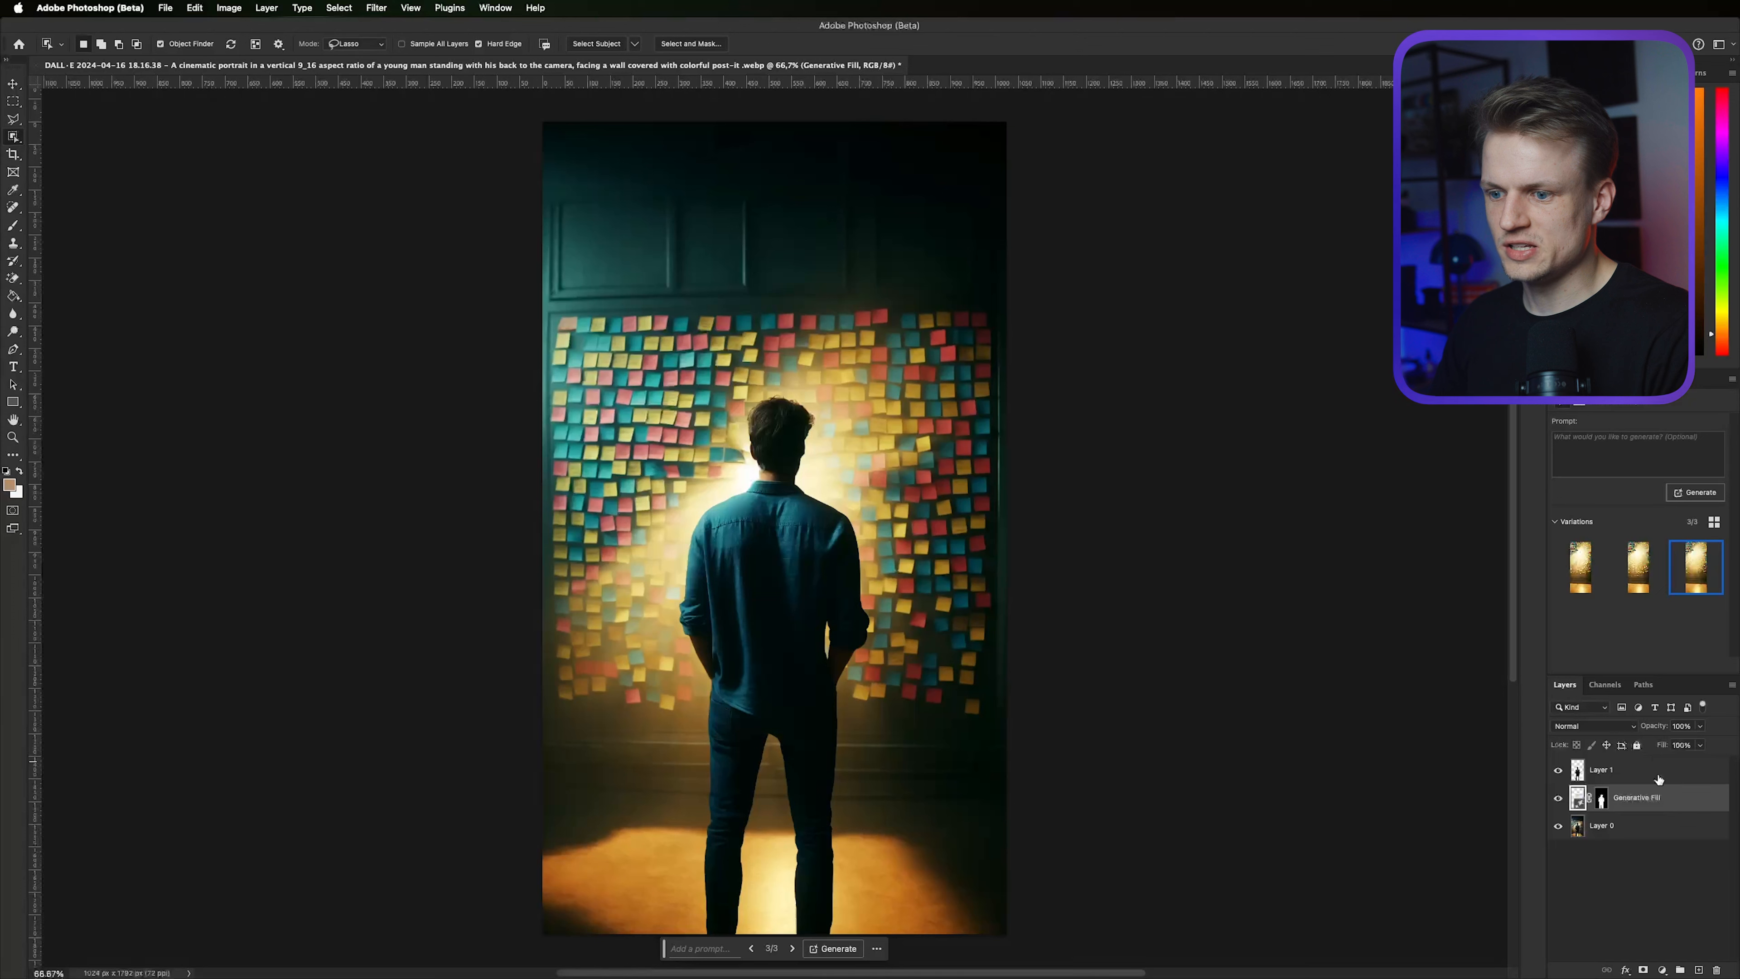
Merge the Generative Fill layer with the original image layer and rename the merged layer BG.
click(1666, 820)
shift+click(1671, 800)
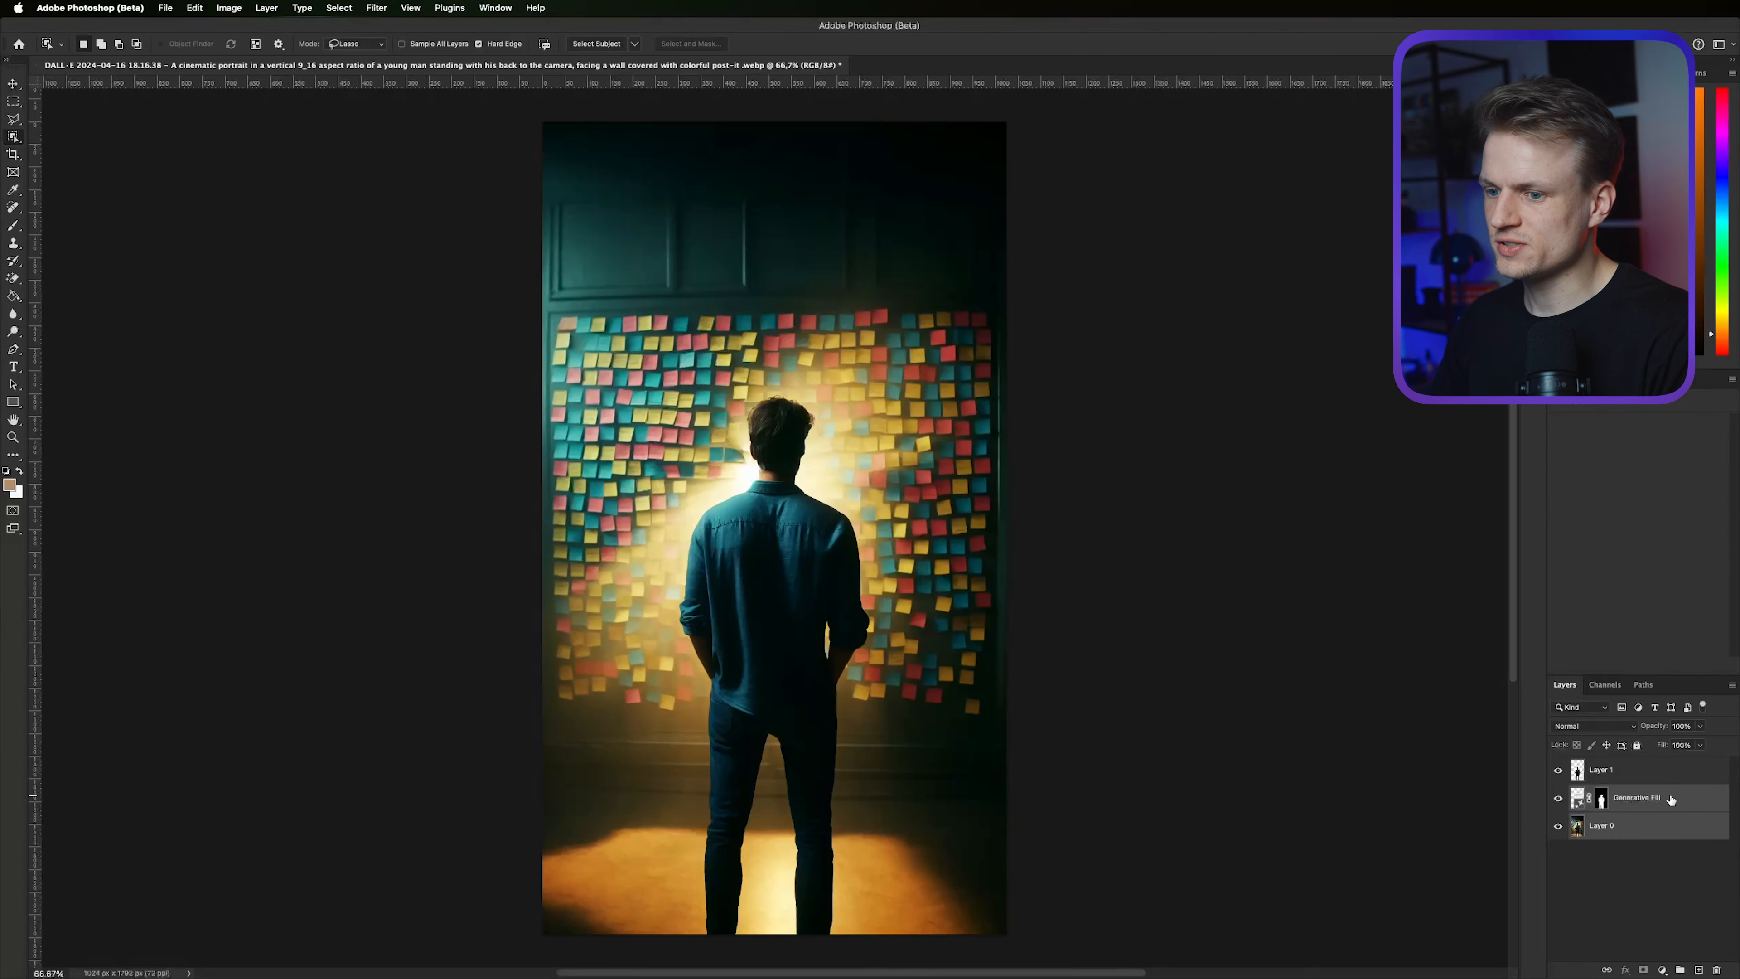
right_click(1679, 799)
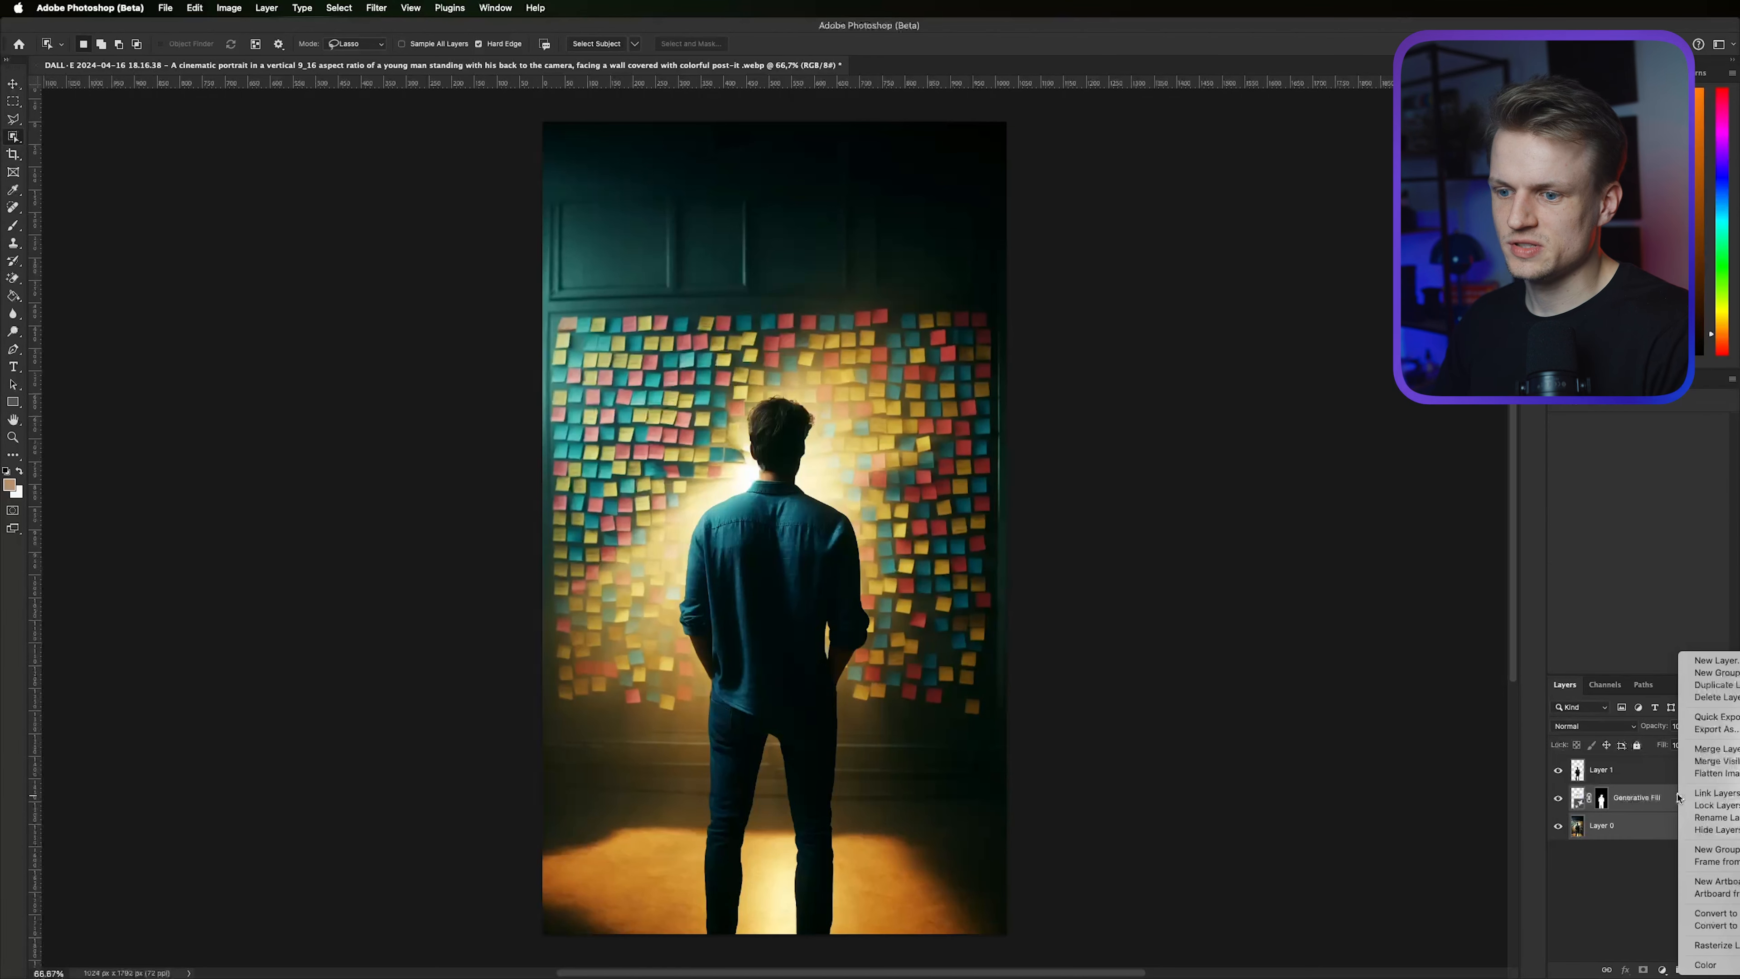
click(1645, 753)
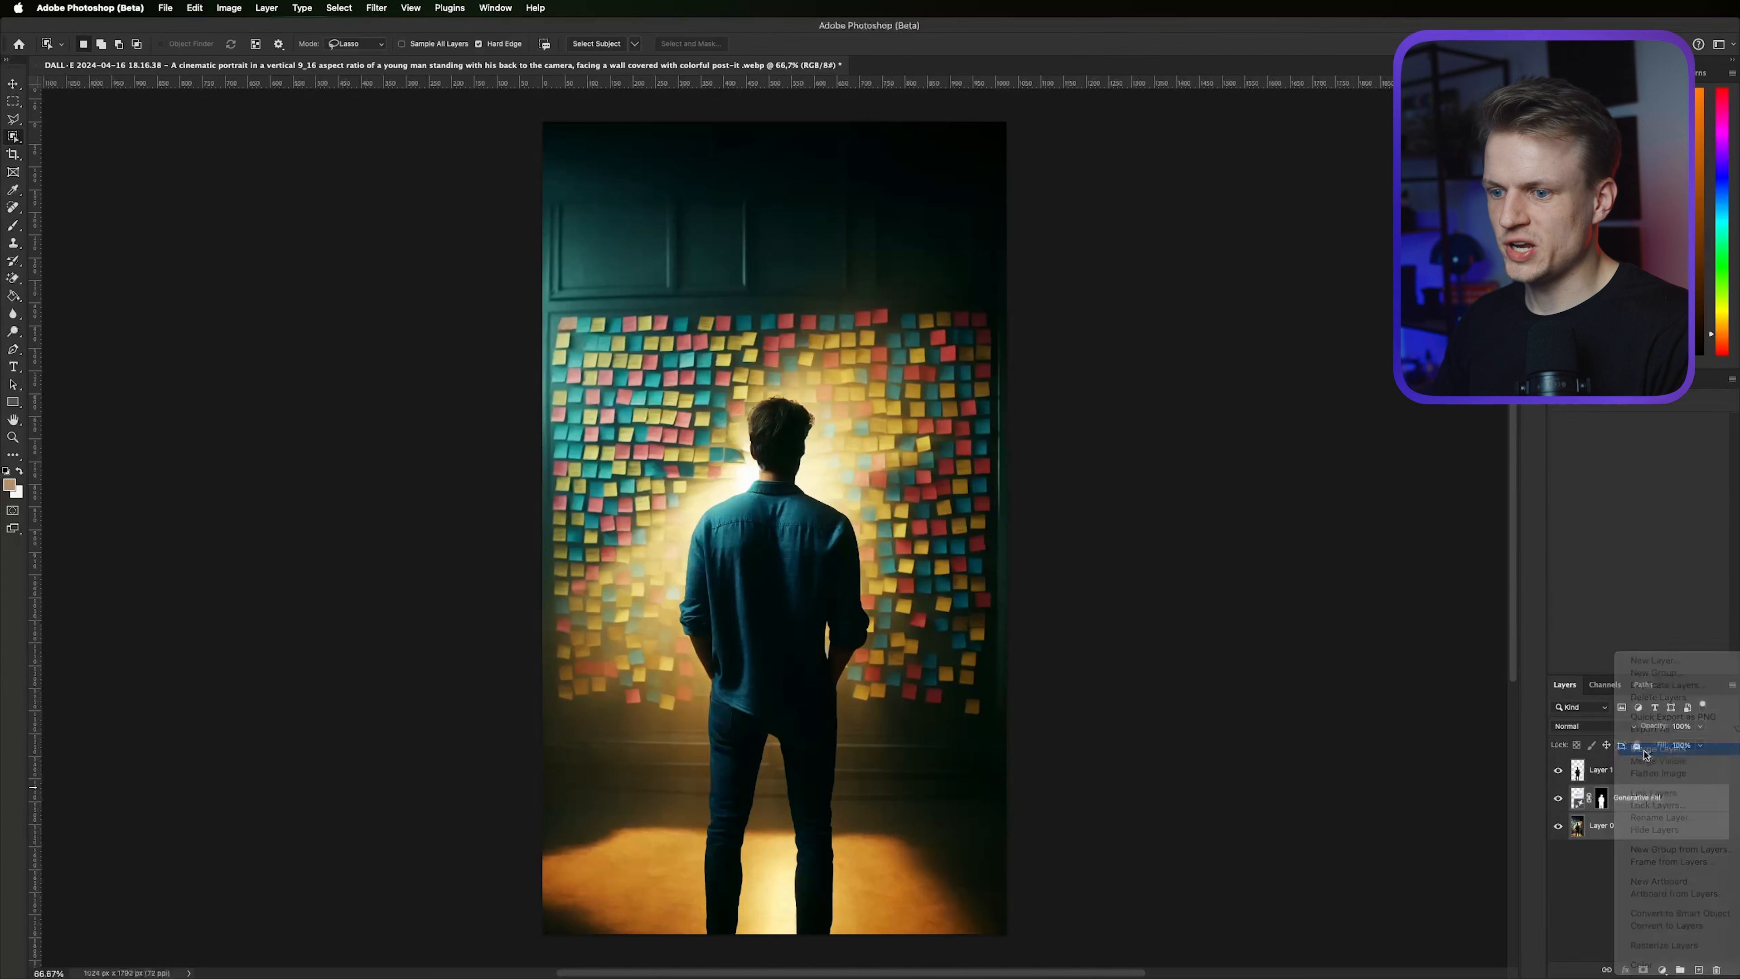
double_click(1607, 798)
text(E)
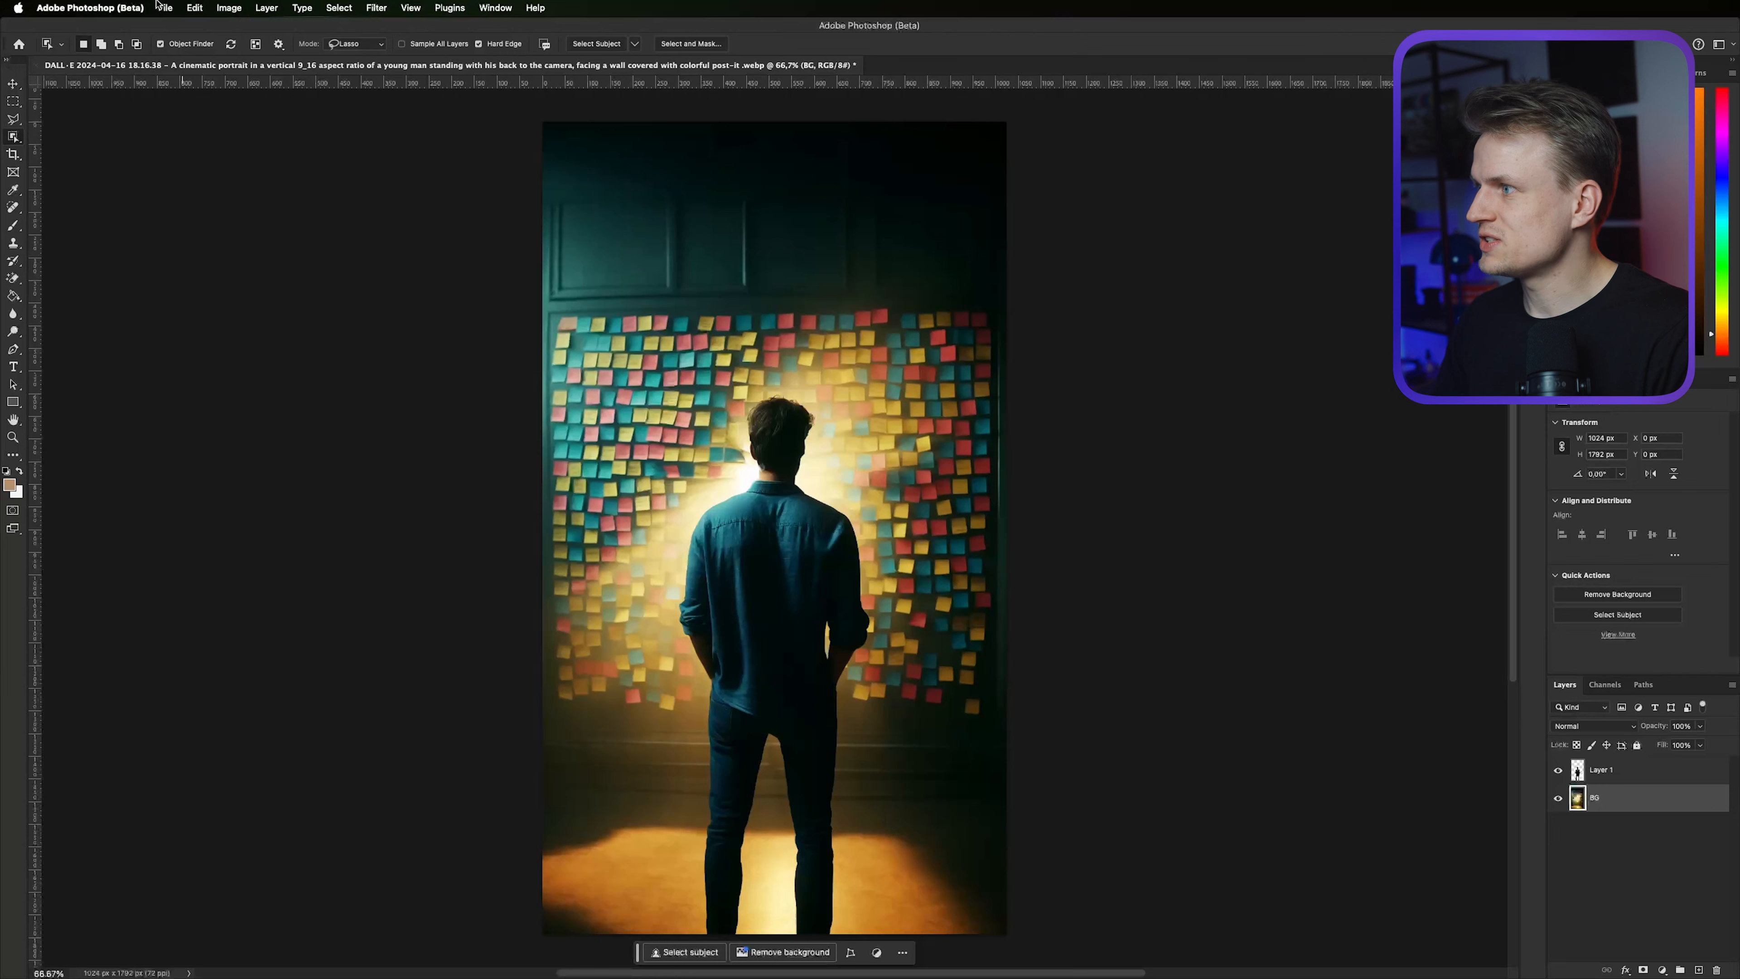
Save the document as postit.psd and import it into After Effects as Composition - Retain Layer Sizes with editable layer styles.
click(165, 8)
click(191, 148)
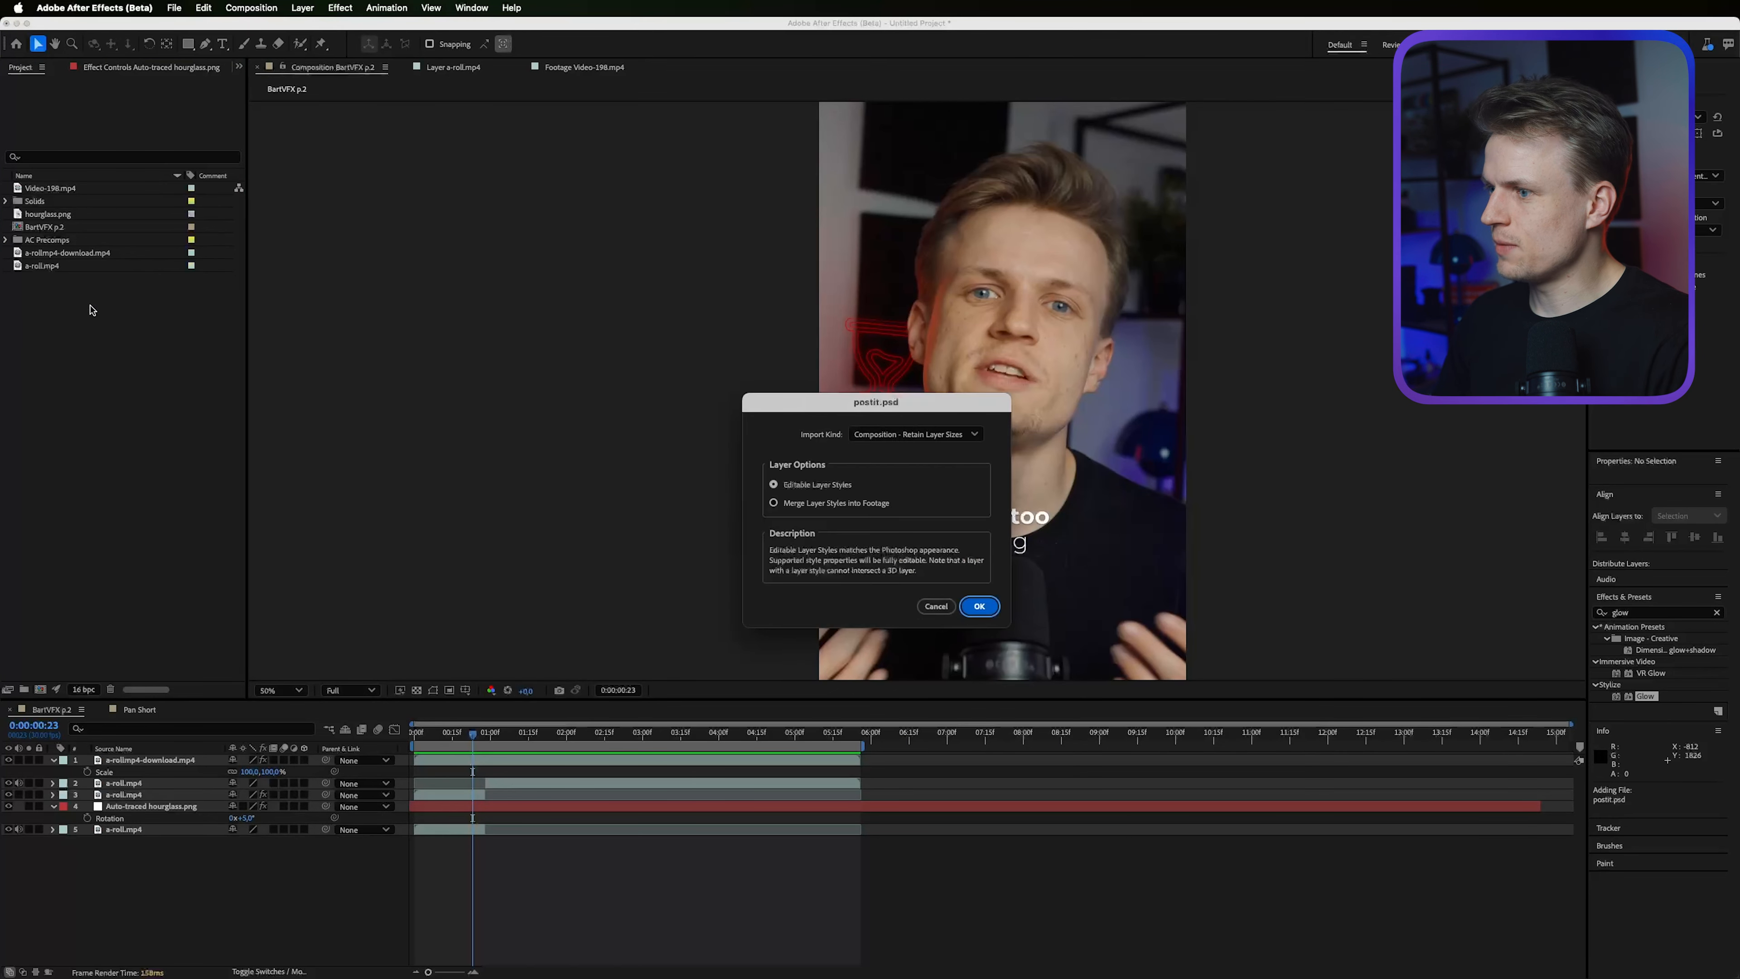
key(Return)
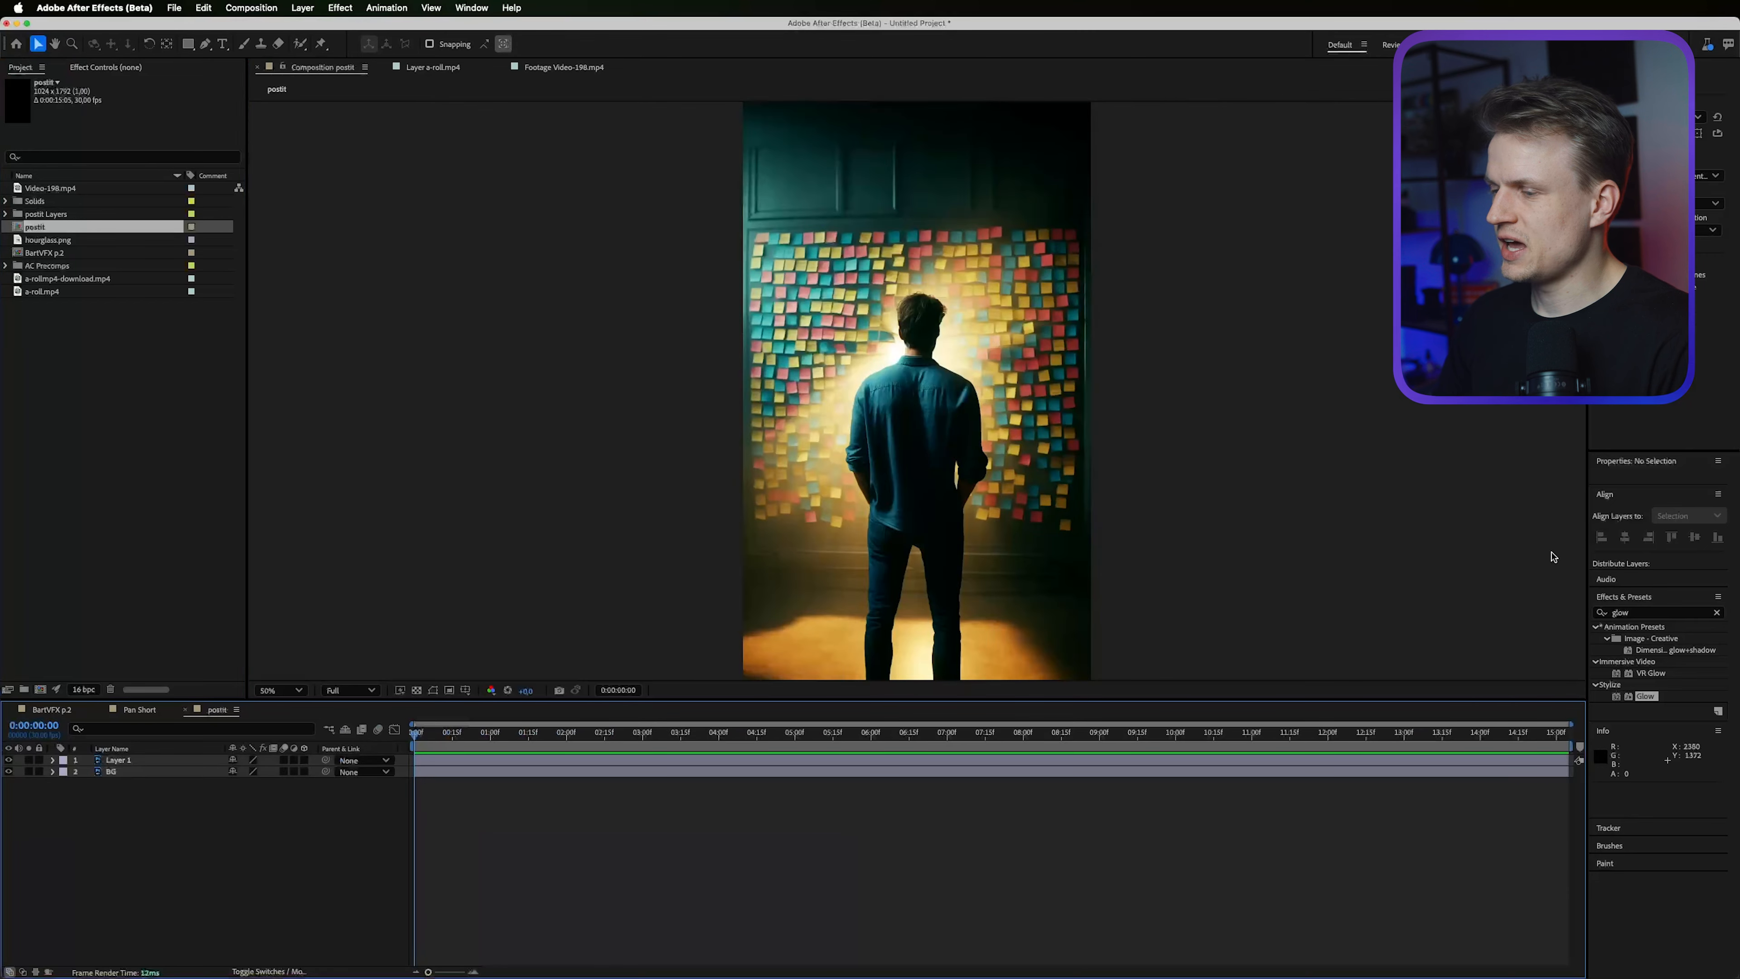
mouse_move(871, 487)
mouse_down()
mouse_move(912, 348)
mouse_move(835, 396)
mouse_move(878, 511)
mouse_up()
key(super+z)
drag(834, 404, 829, 404)
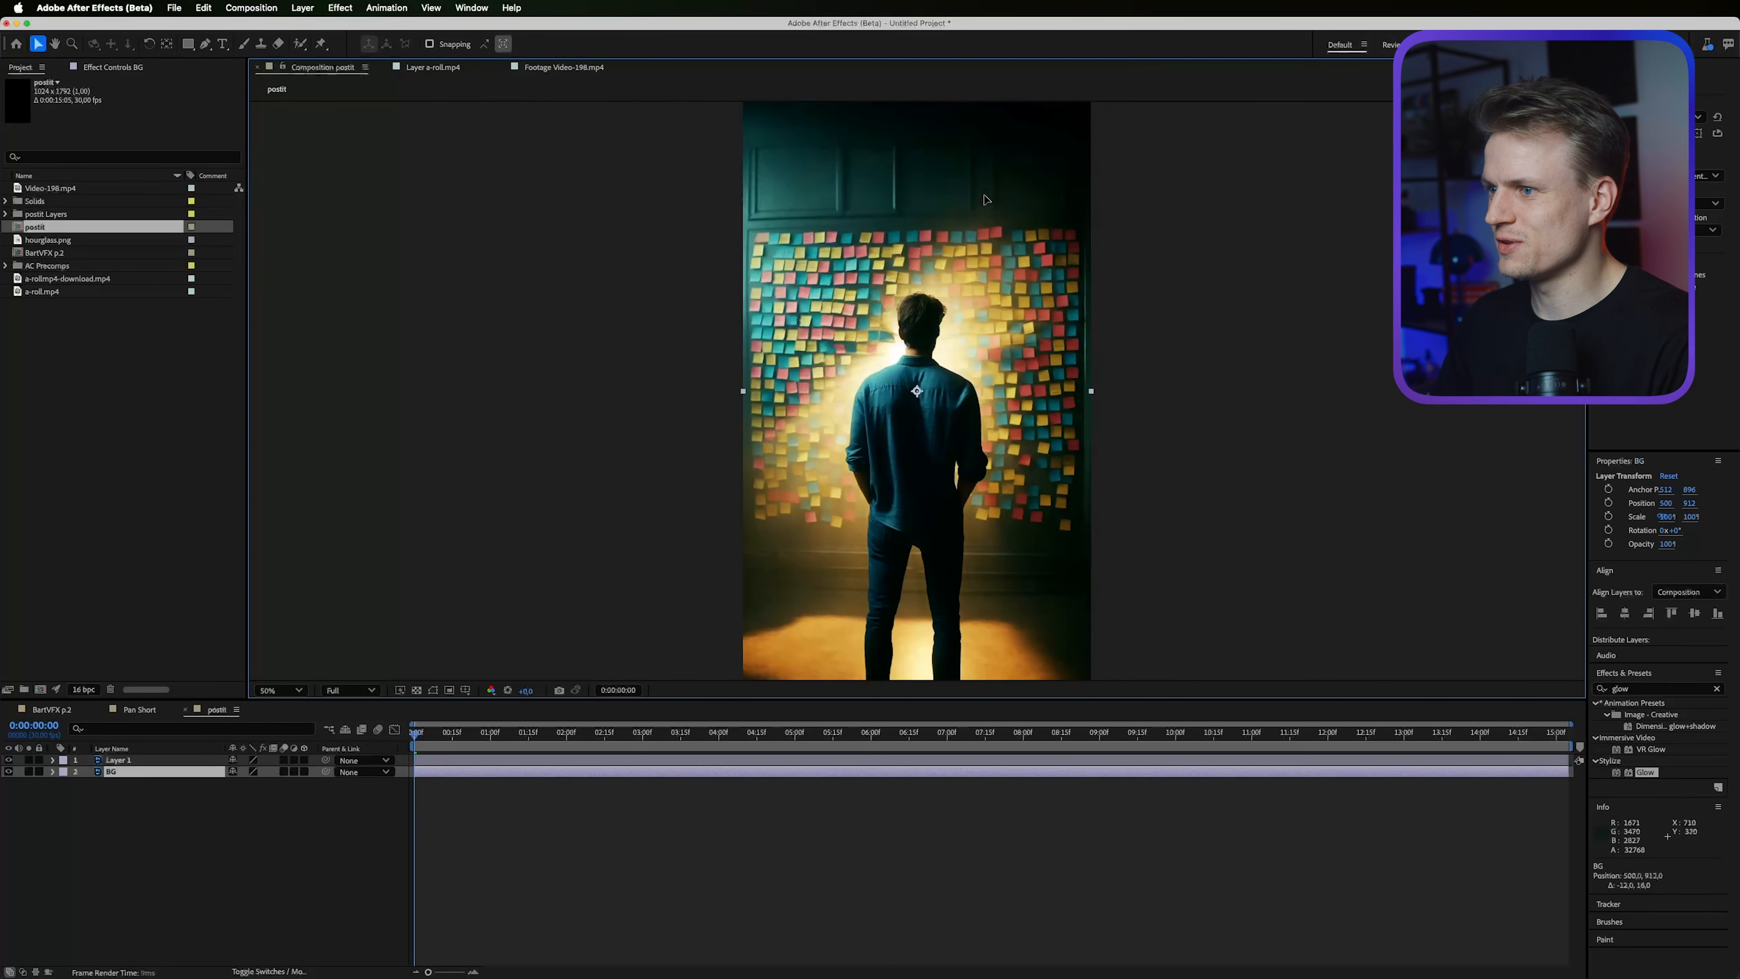
drag(829, 404, 740, 404)
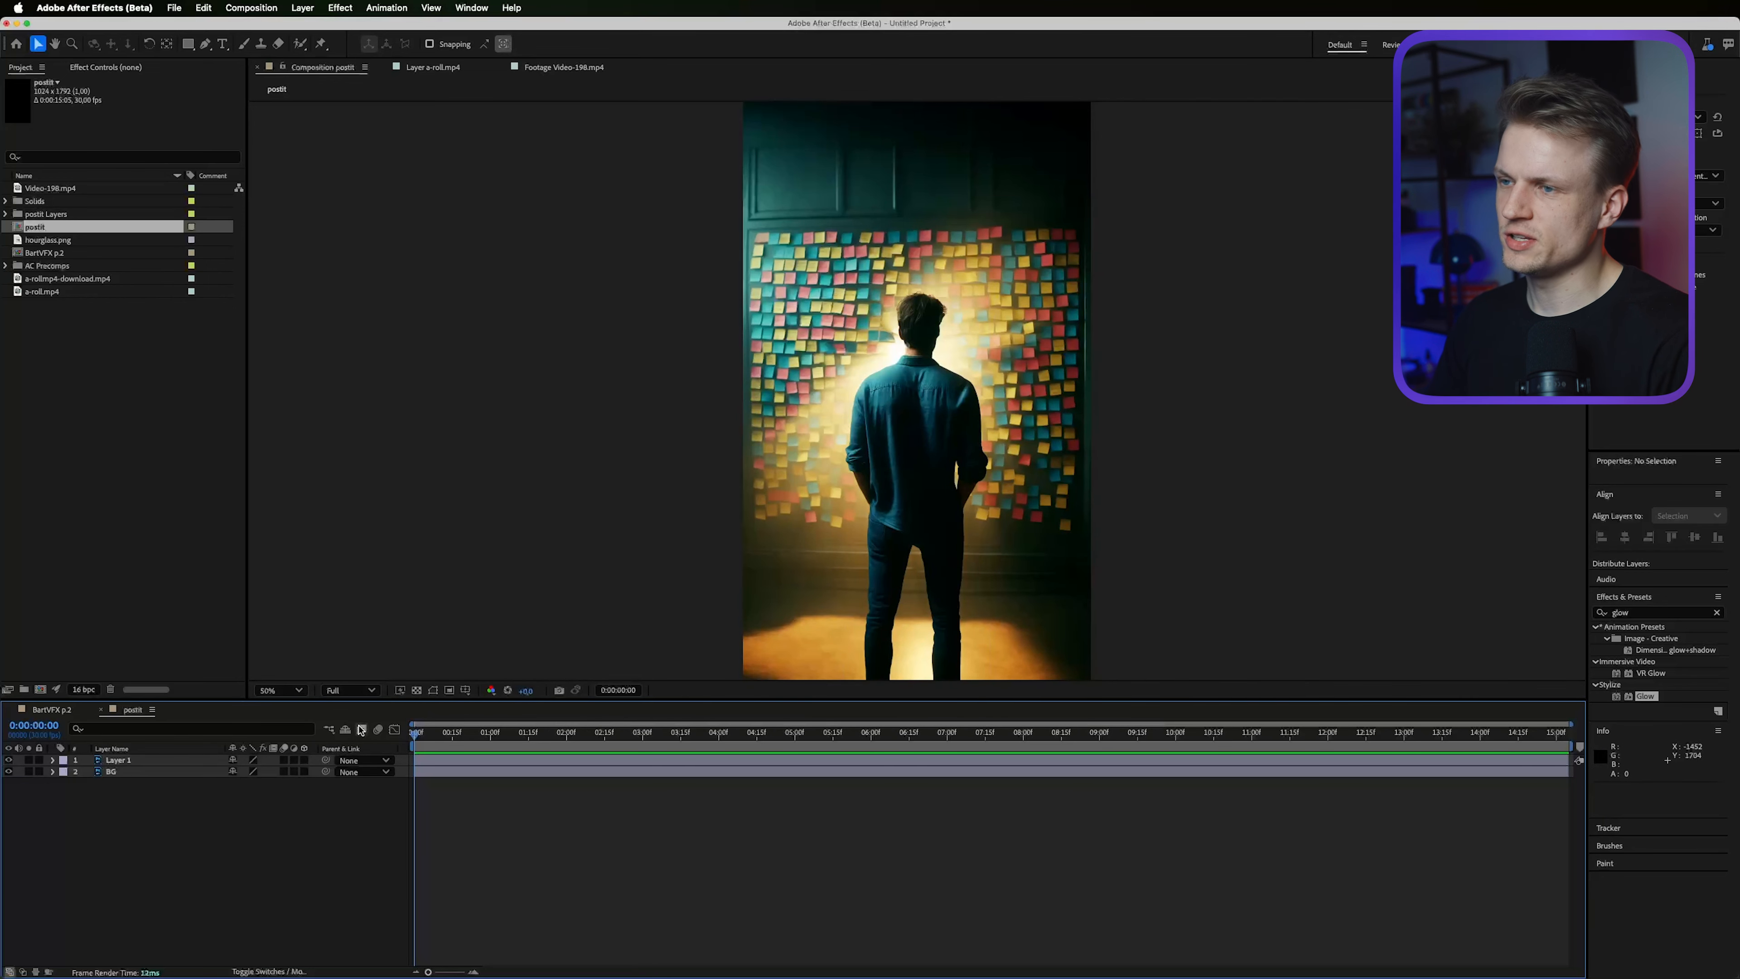
Make both layers of the postit composition 3D and add a Two-Node Camera with the 50mm preset.
click(304, 760)
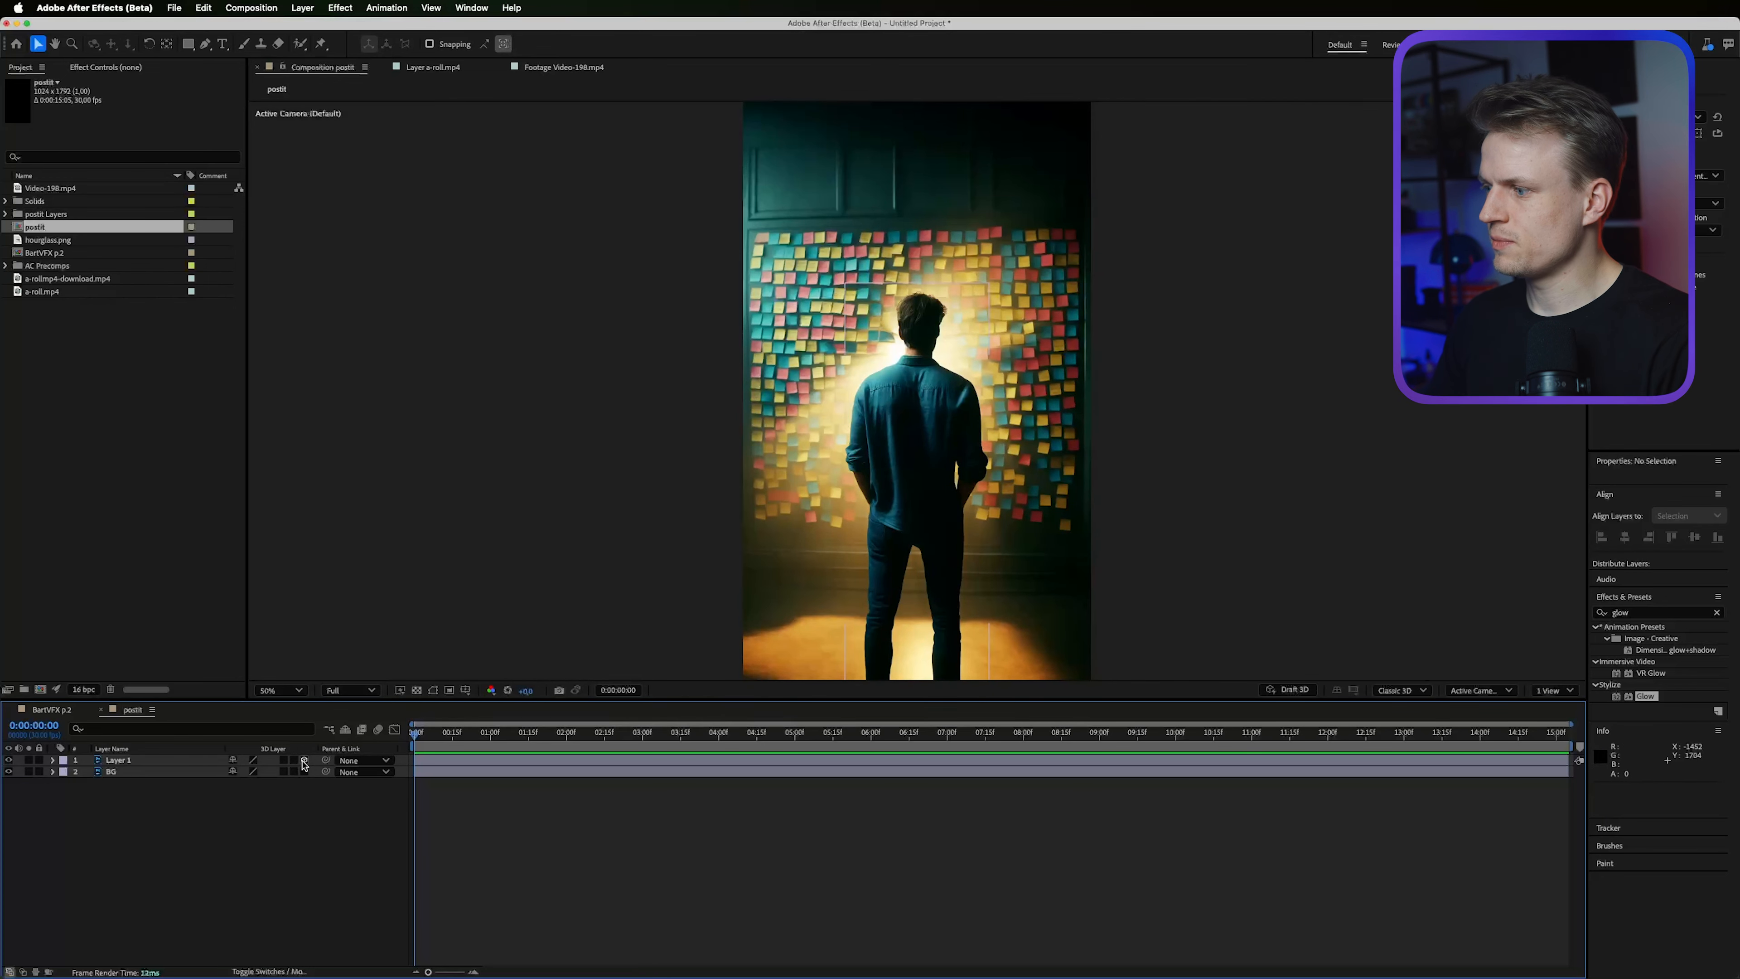
click(303, 8)
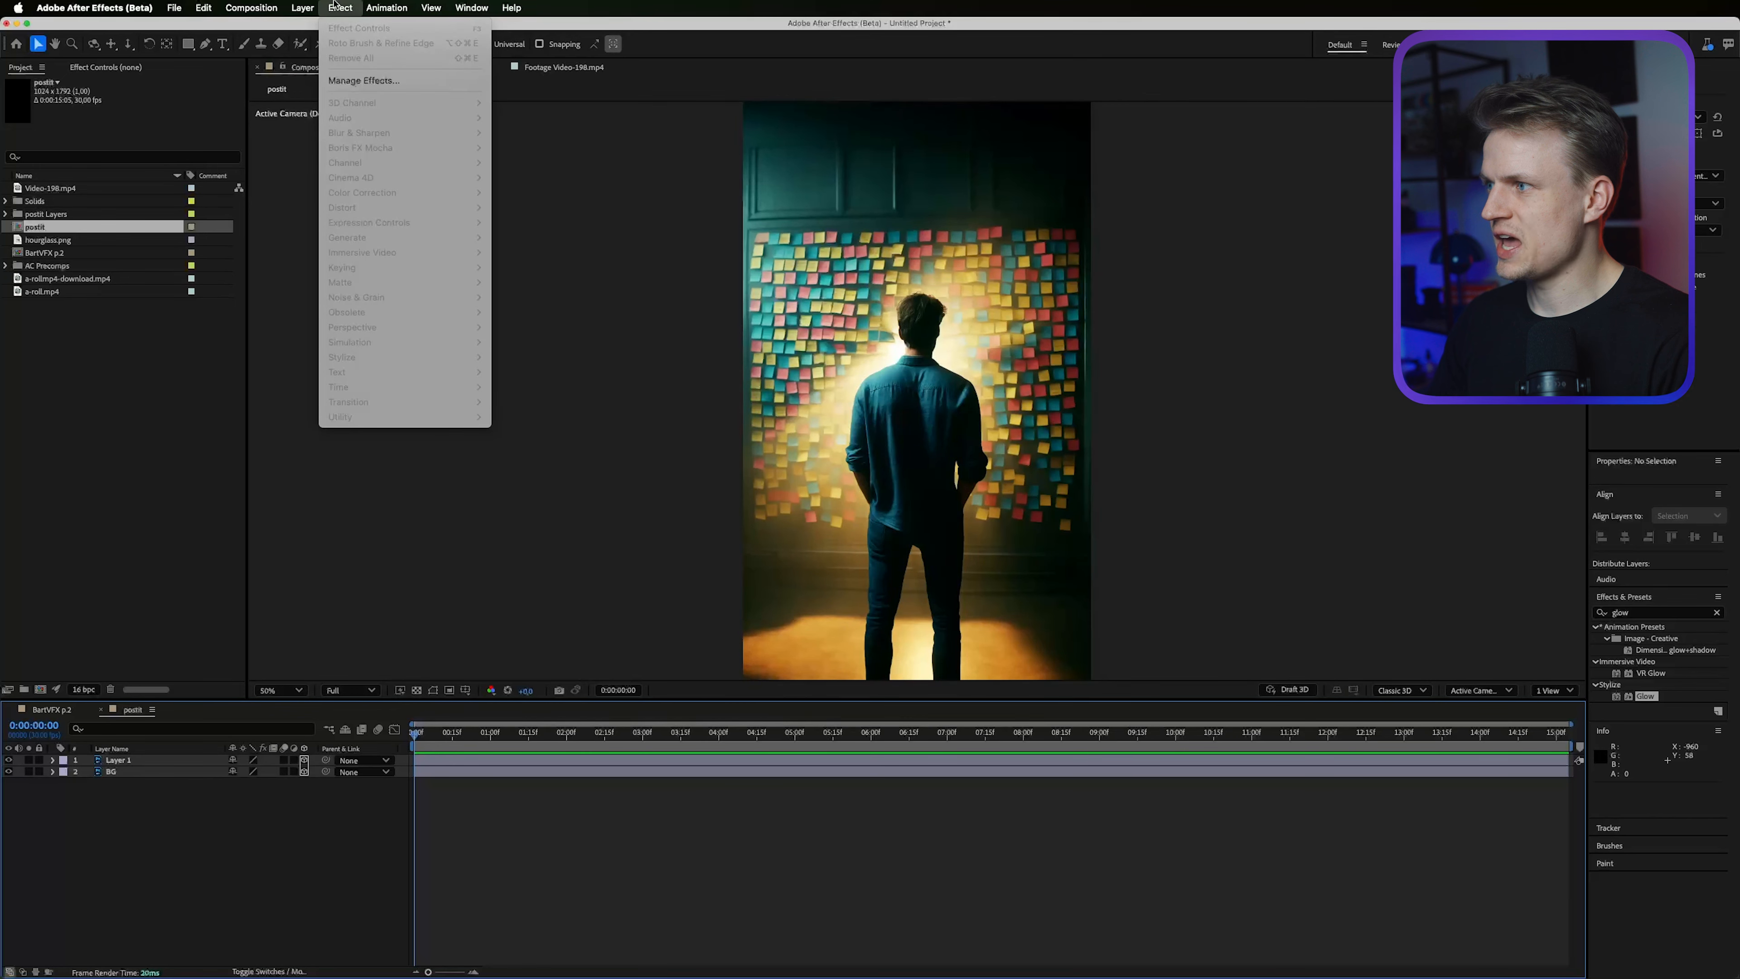
mouse_move(314, 27)
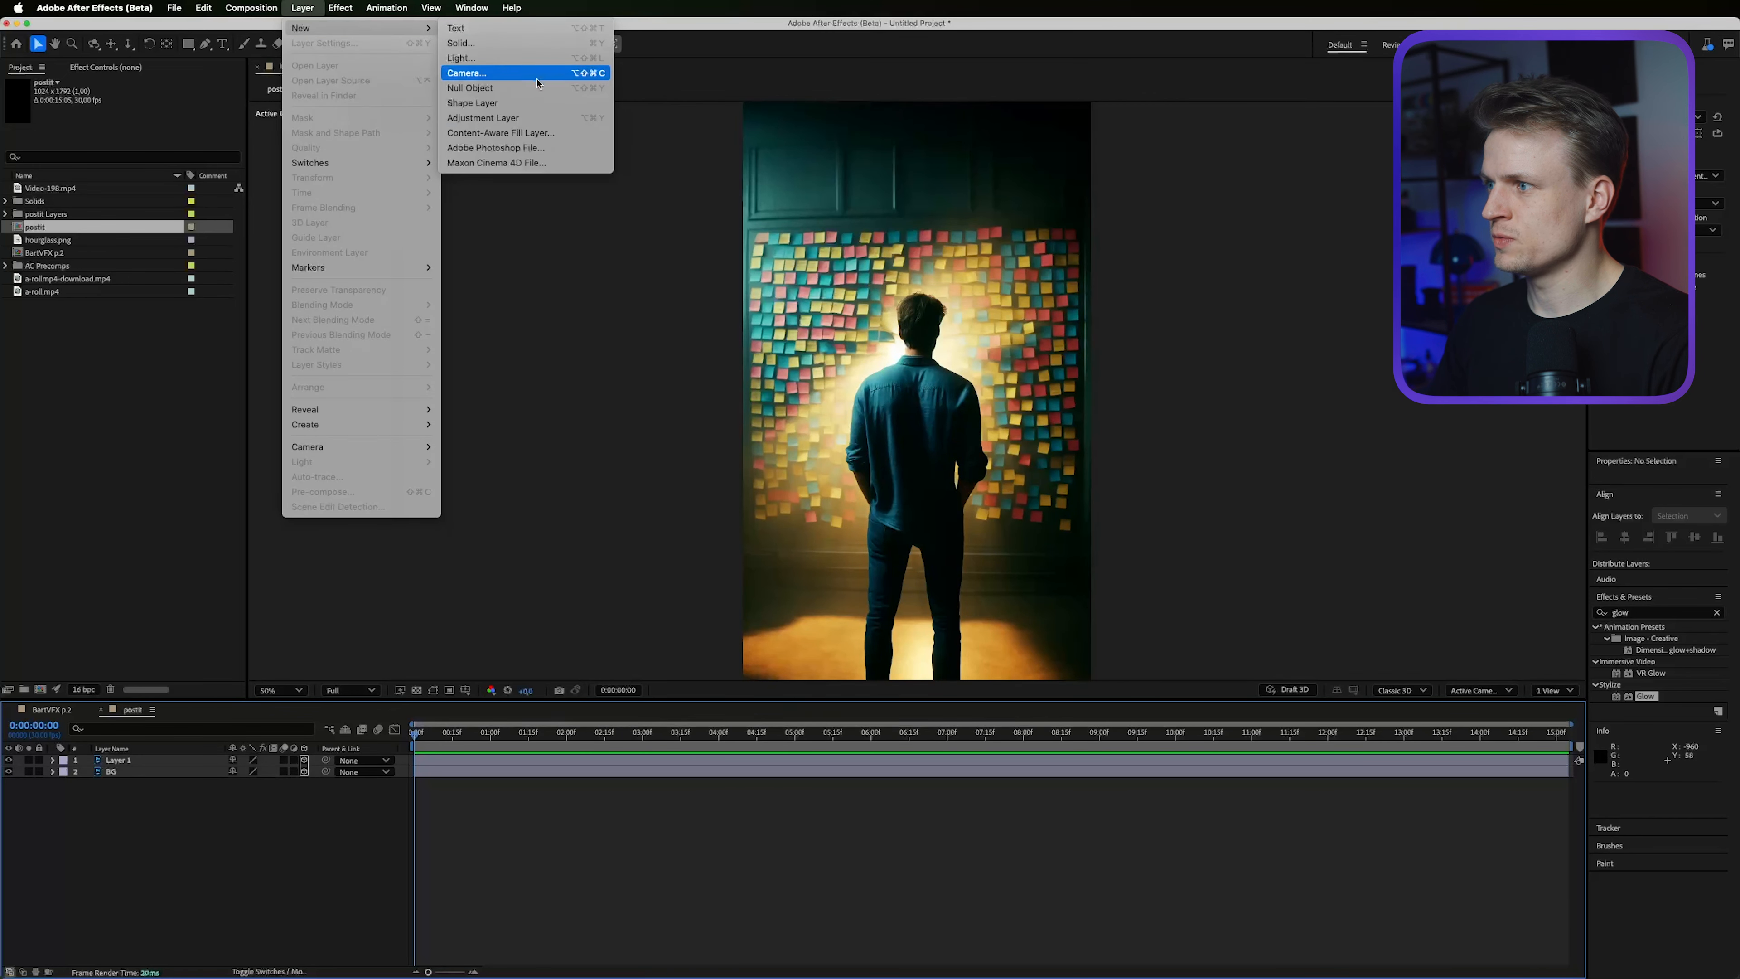
click(480, 71)
click(803, 376)
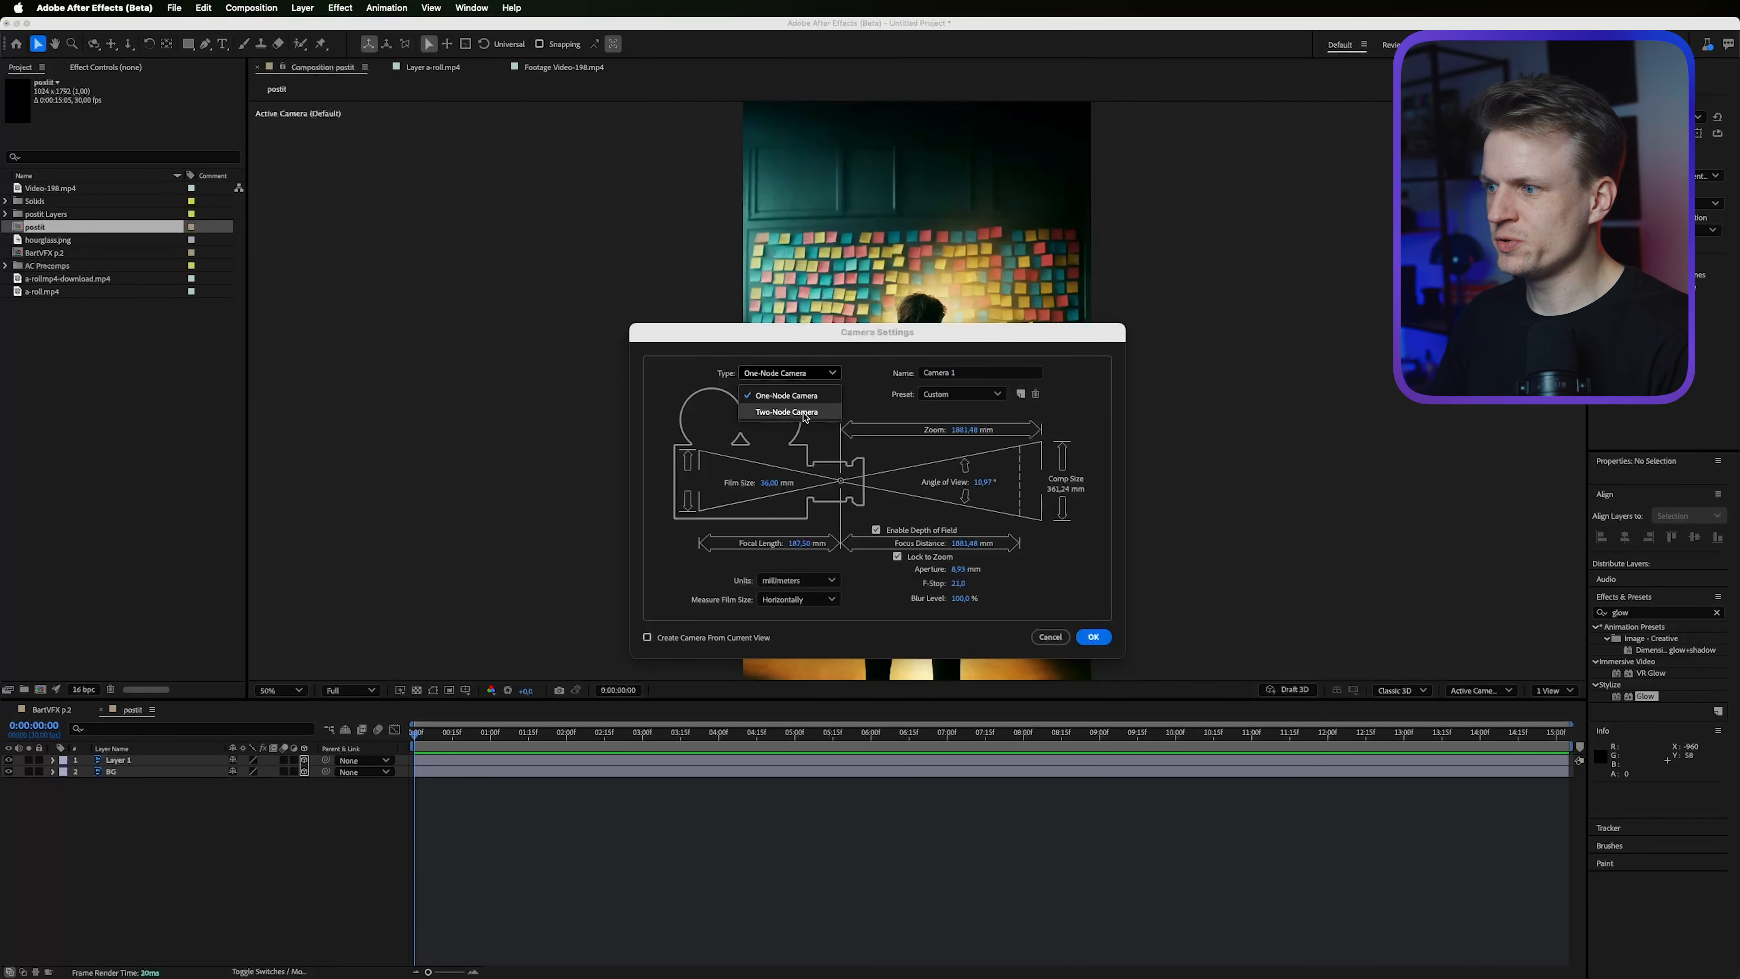
click(781, 411)
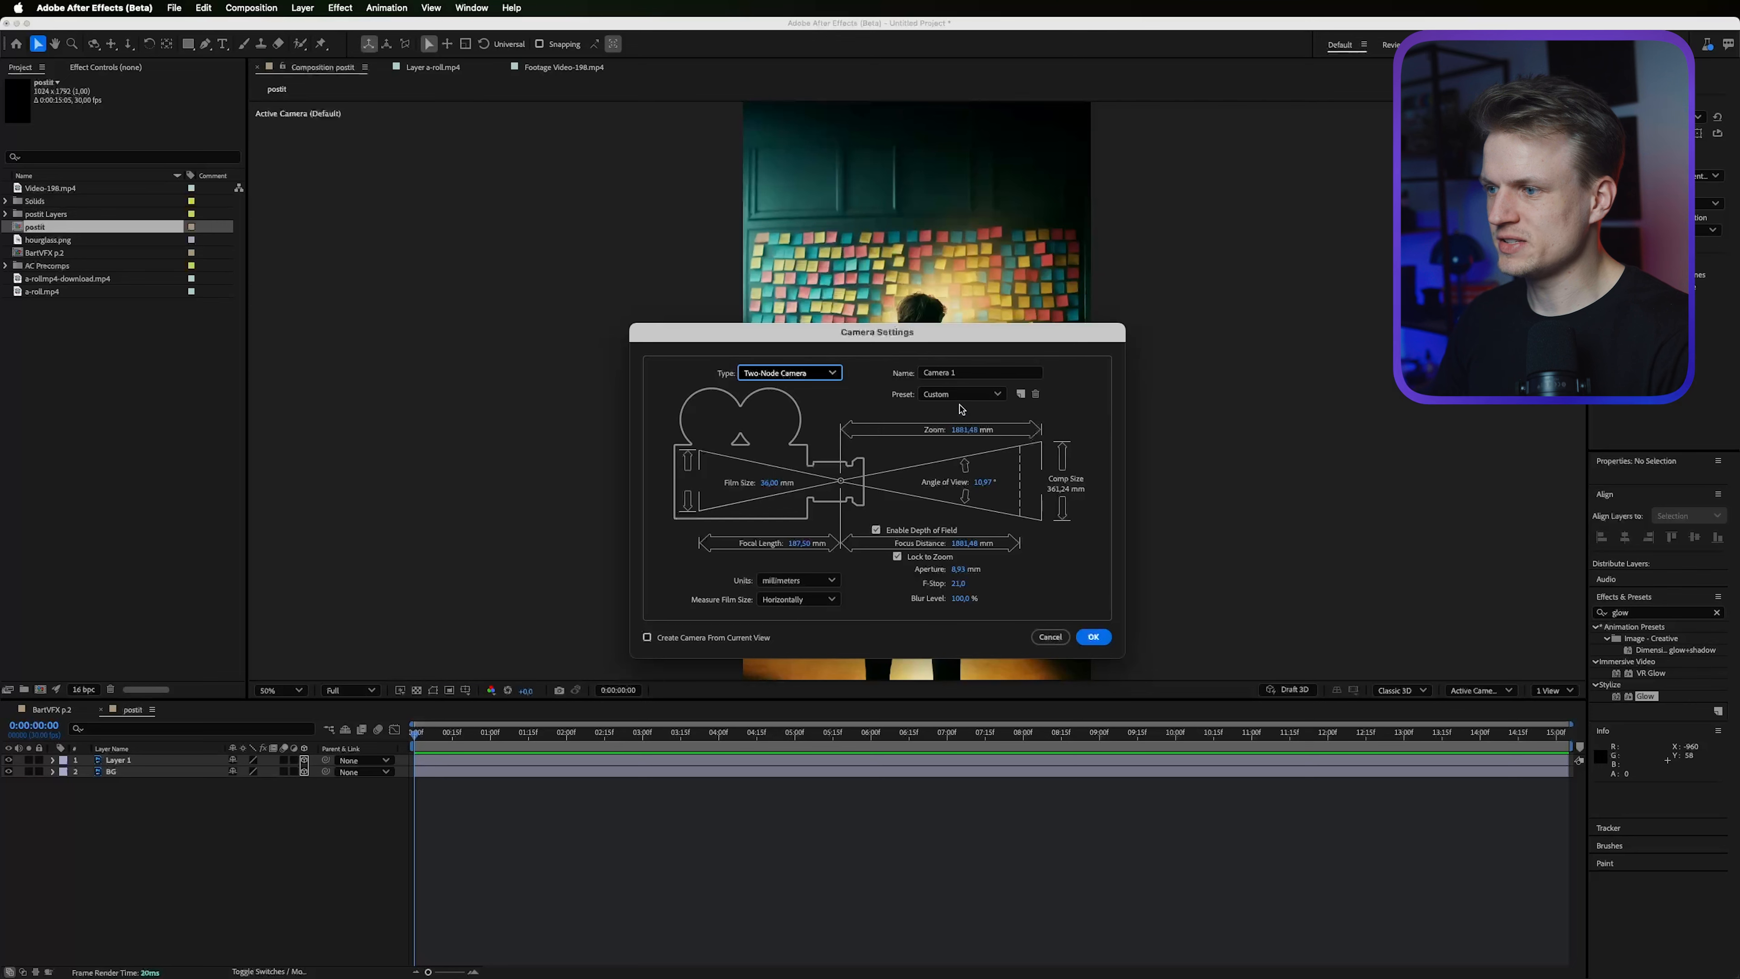
click(956, 397)
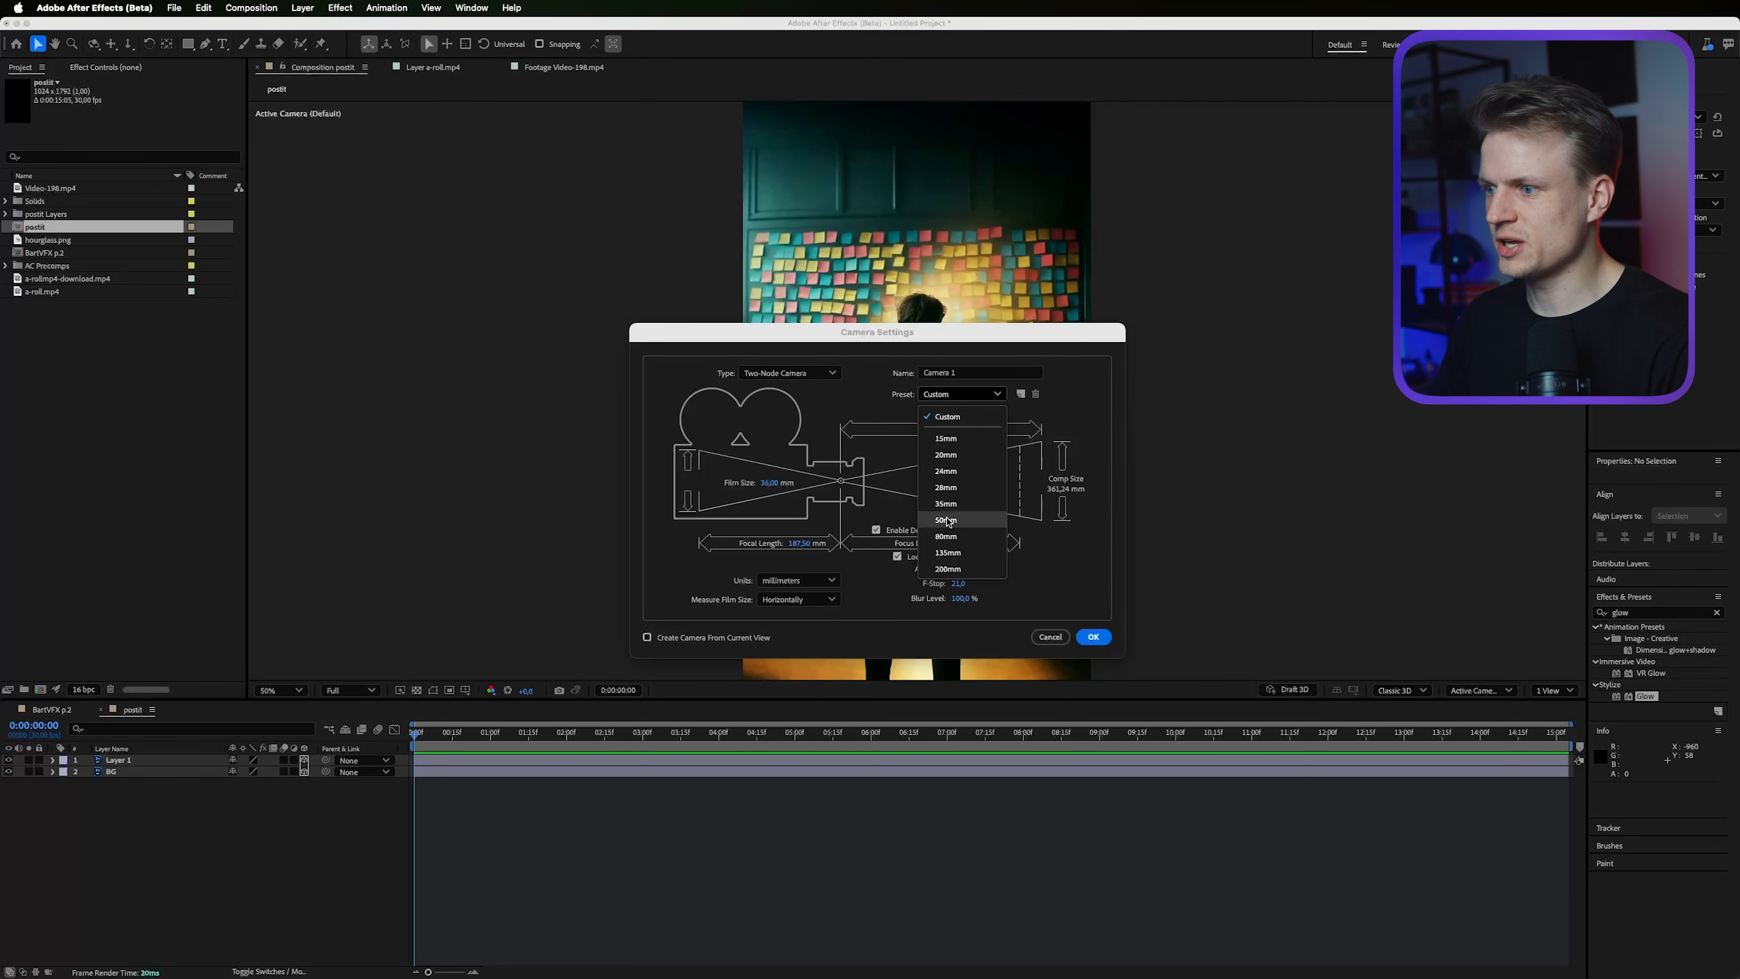
click(949, 528)
key(Return)
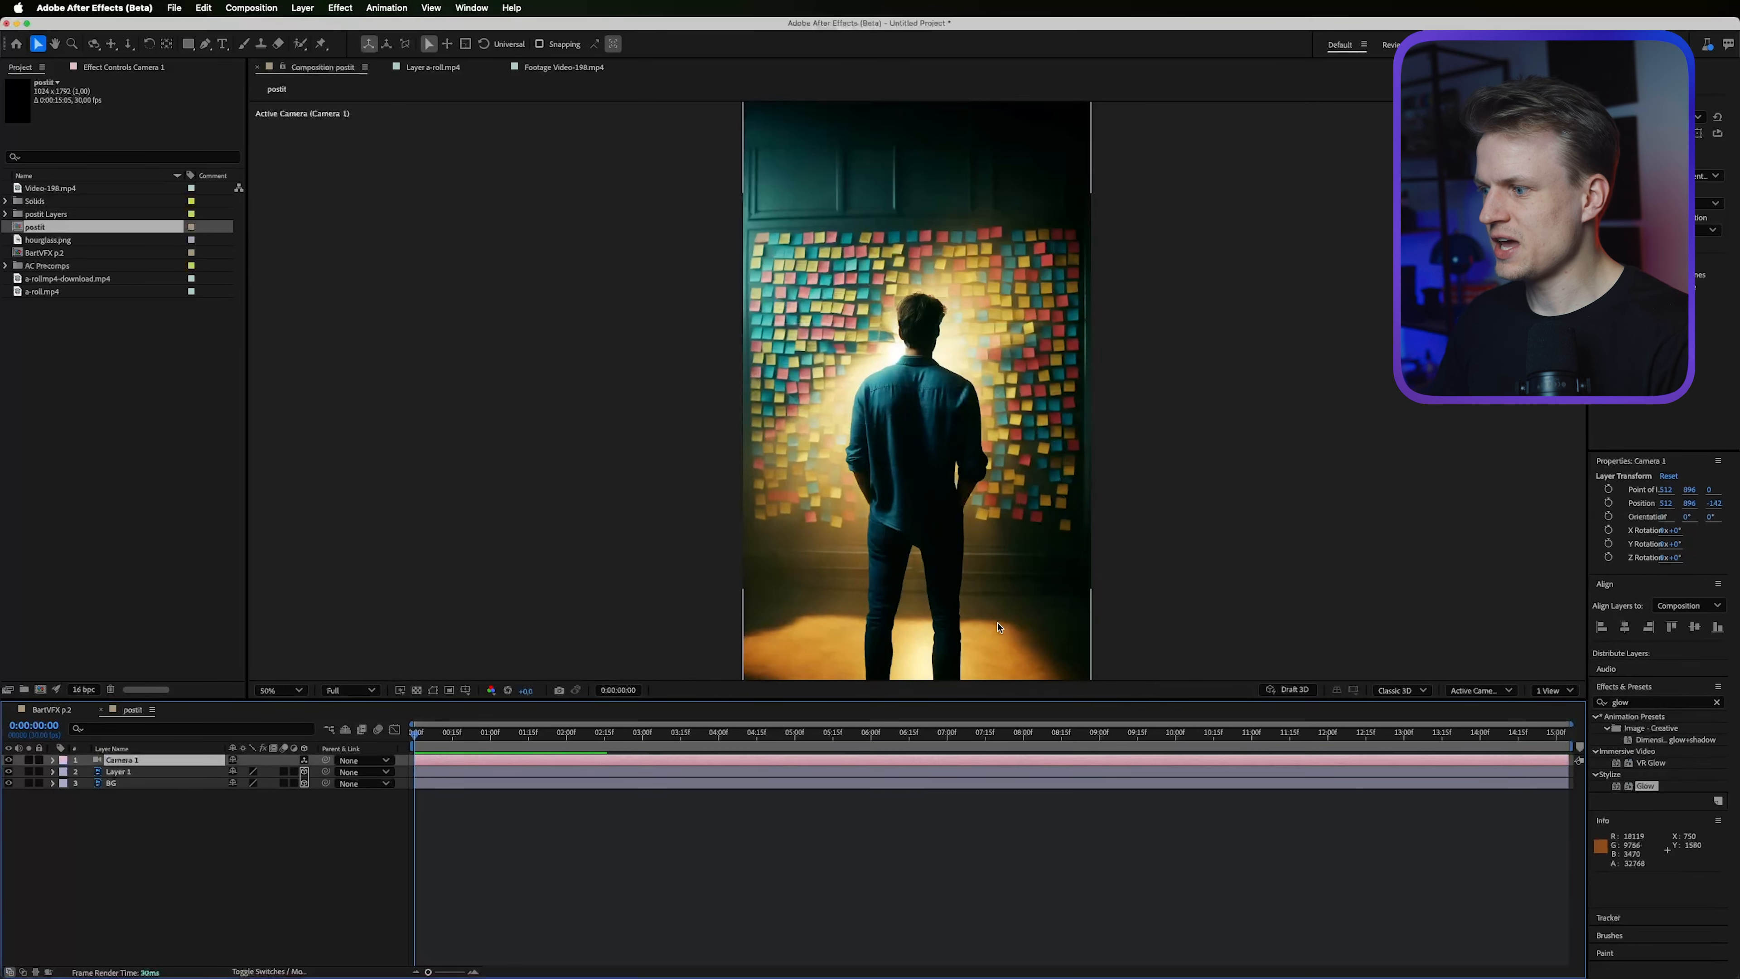
Push the BG layer back to a Z position of about 1290 and scale it up to about 193% to fill the frame.
click(124, 783)
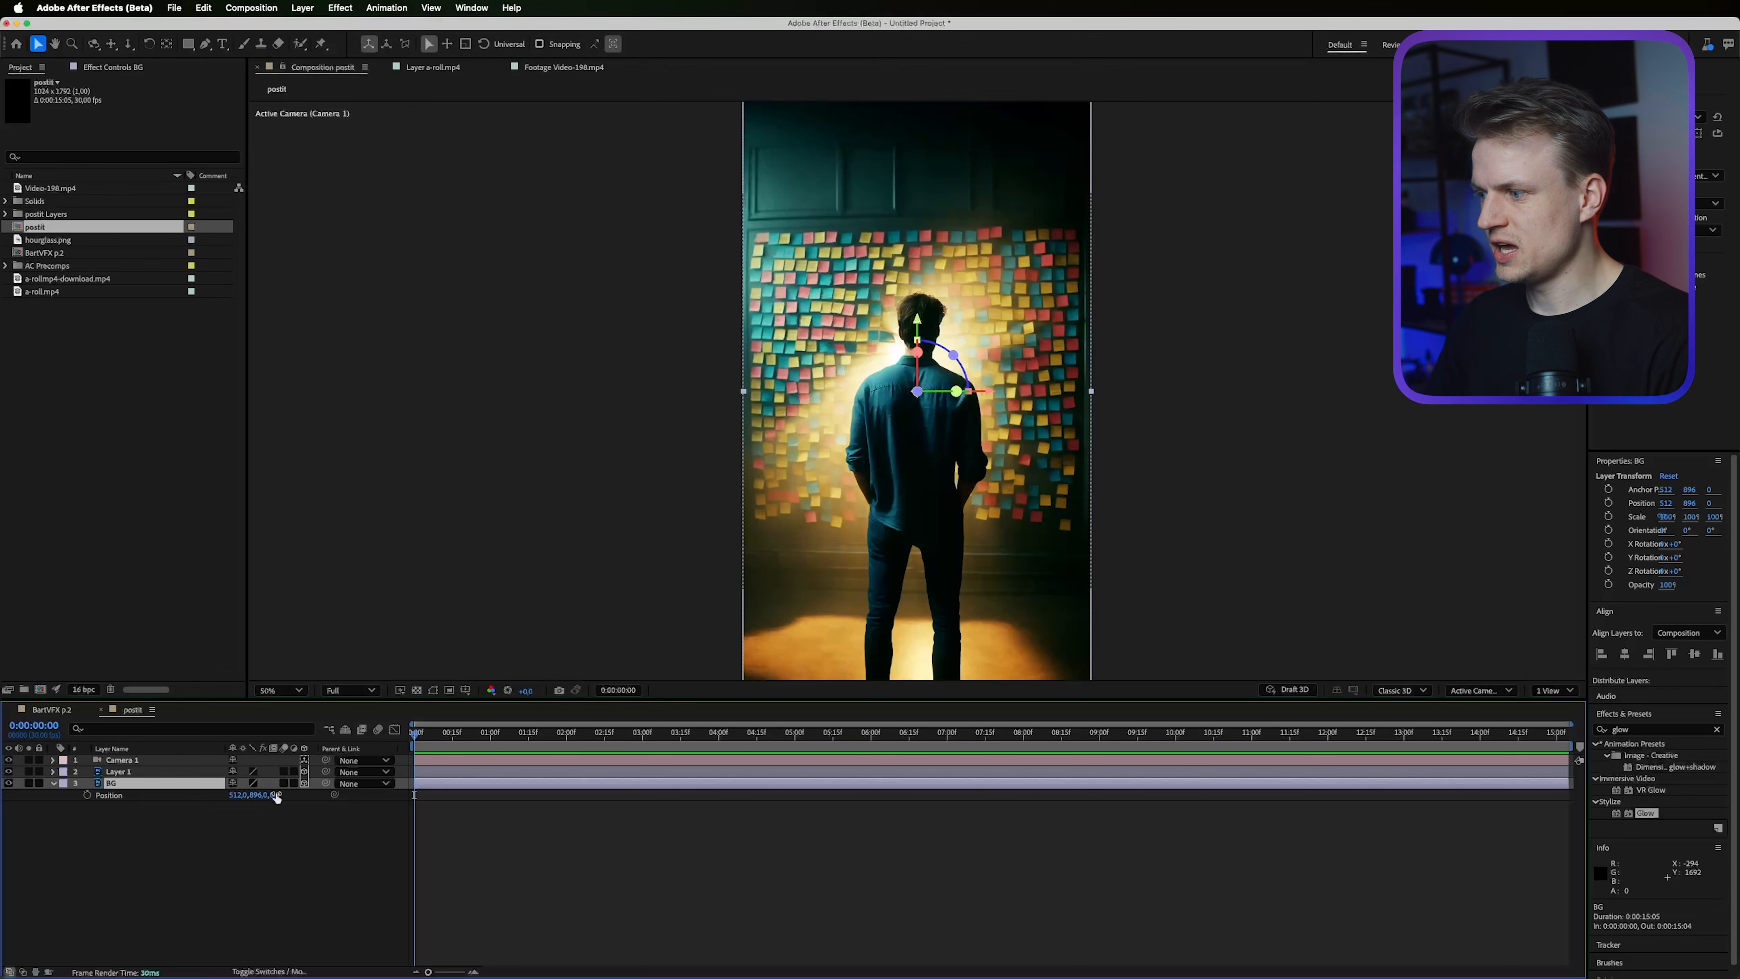
drag(276, 794, 177, 786)
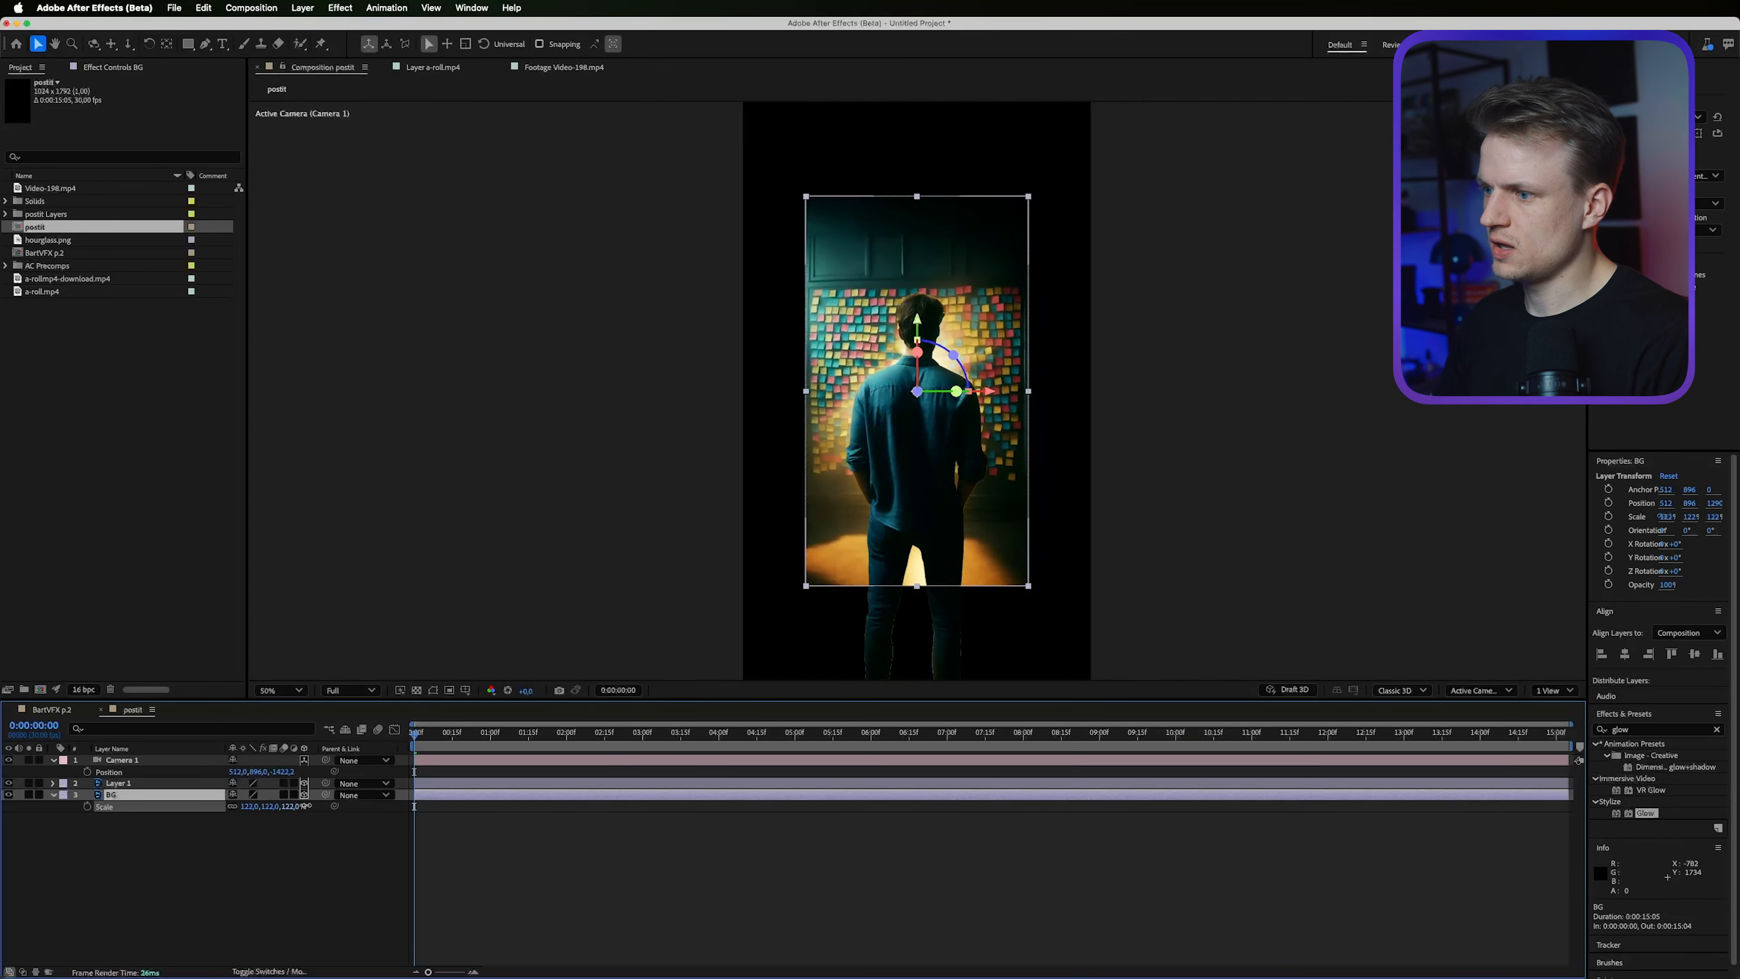
drag(288, 806, 362, 804)
Add a 3D null object and parent Camera 1 to it.
click(112, 761)
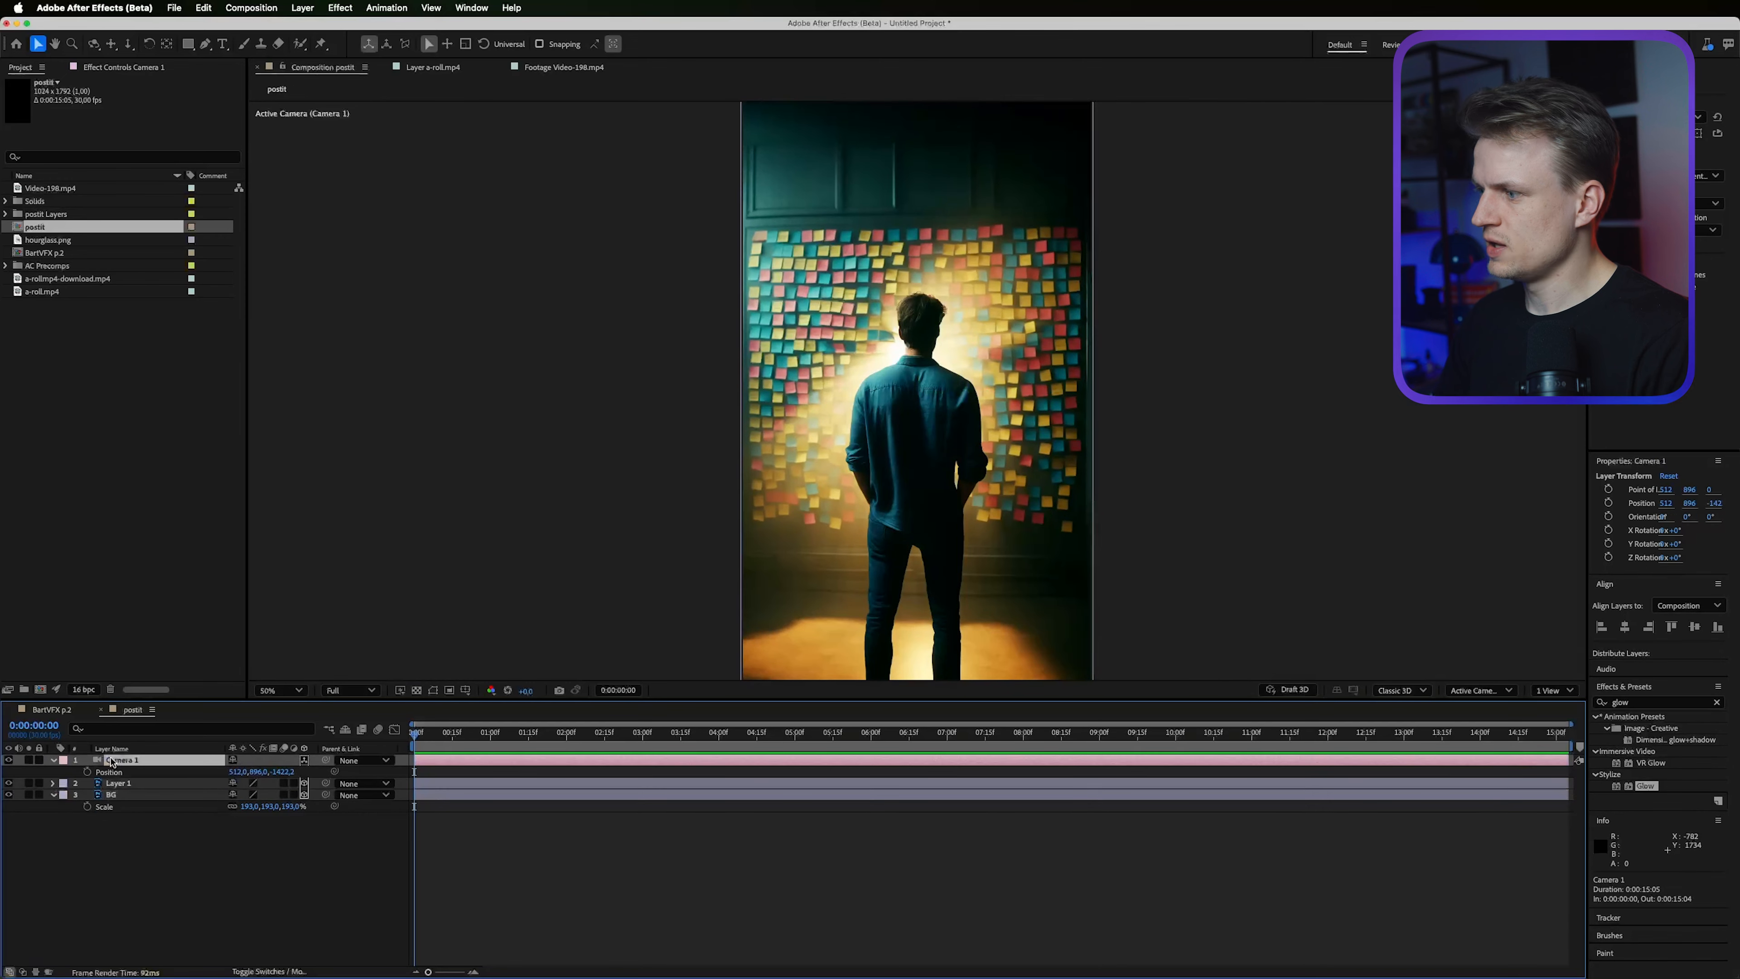
click(303, 7)
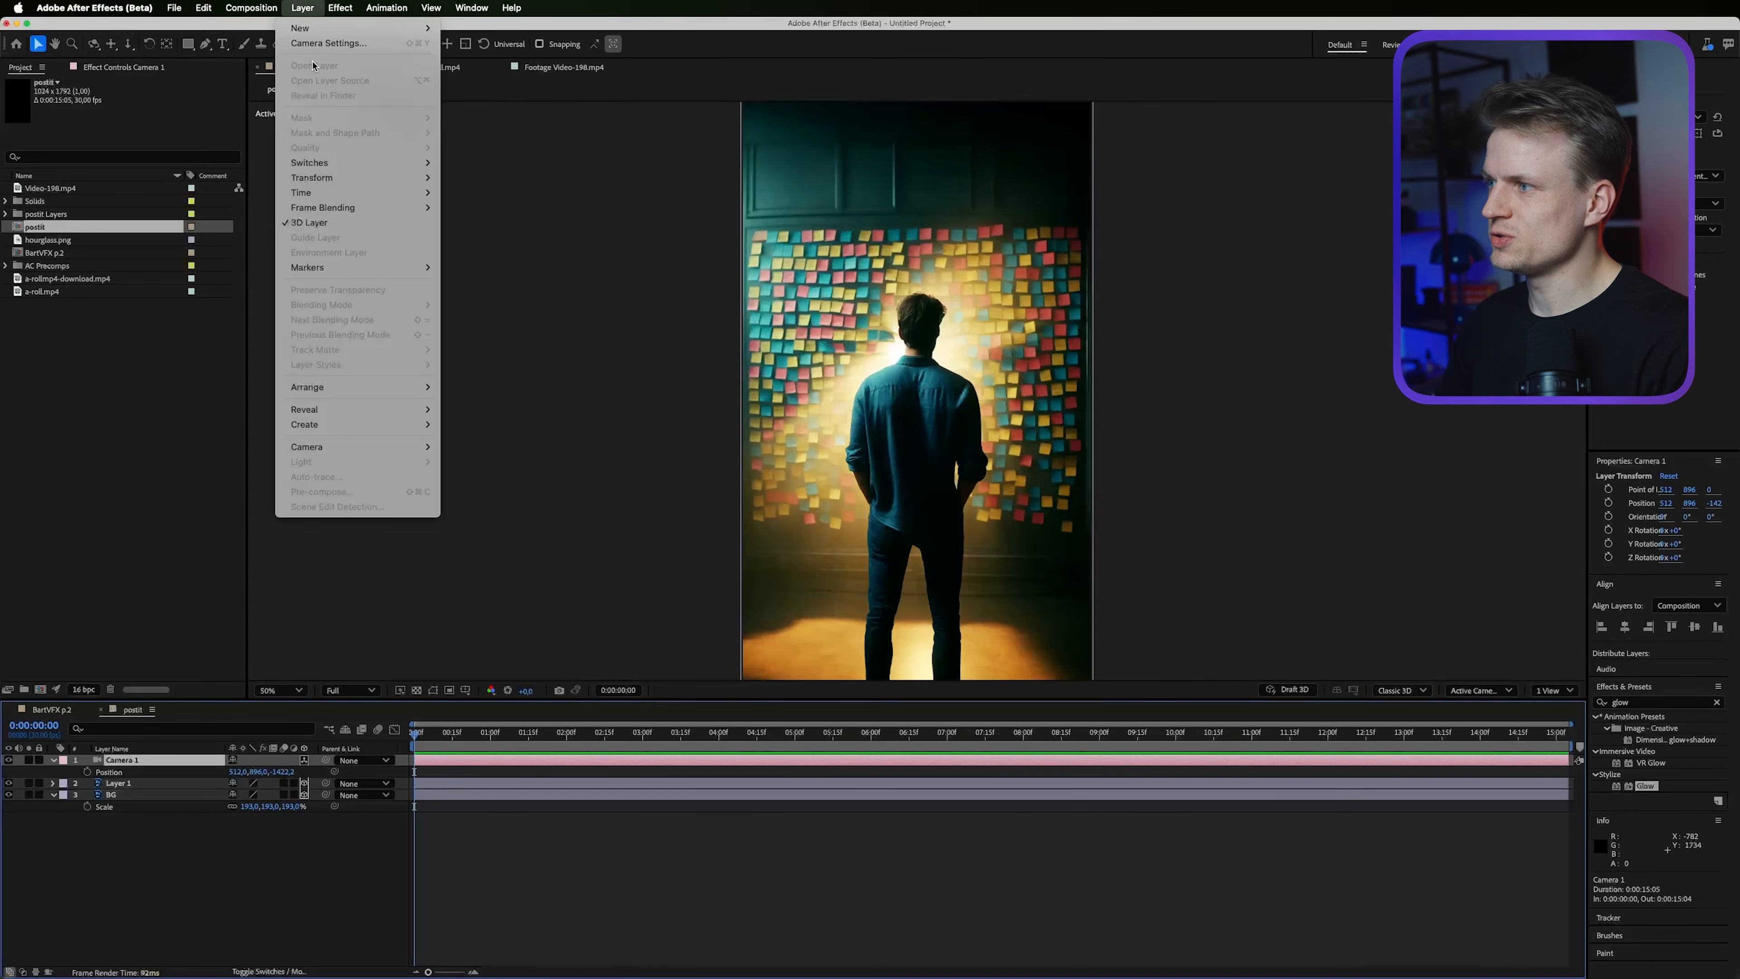
mouse_move(309, 28)
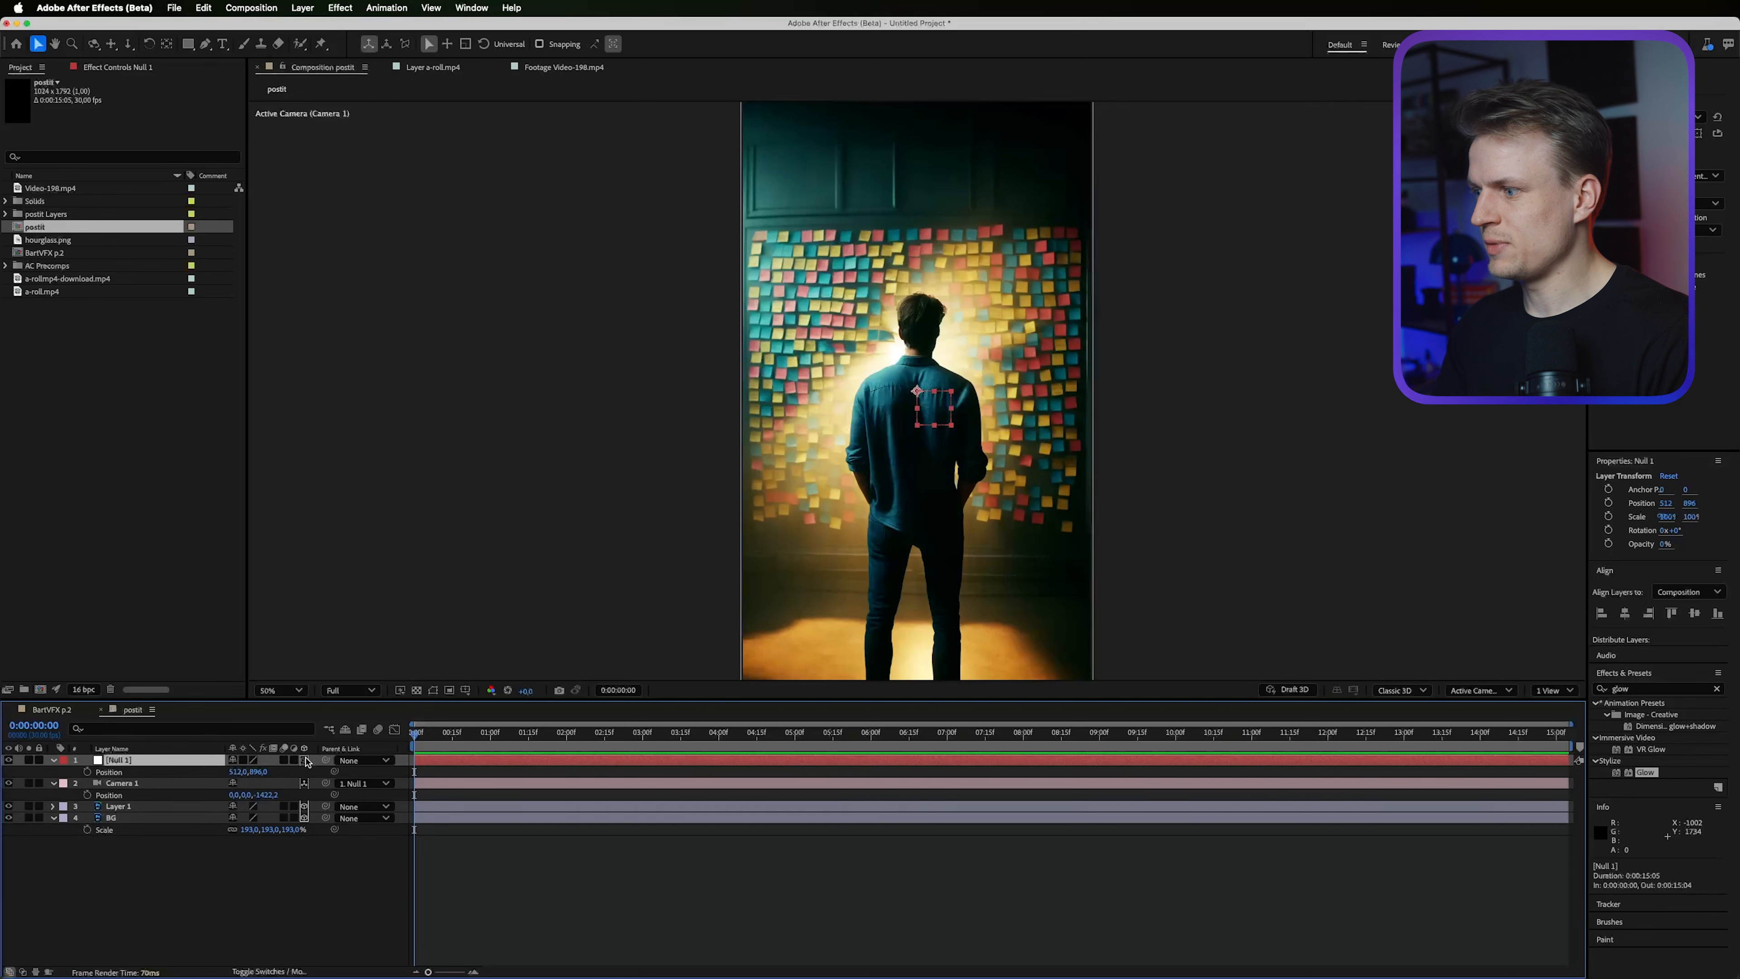
click(304, 759)
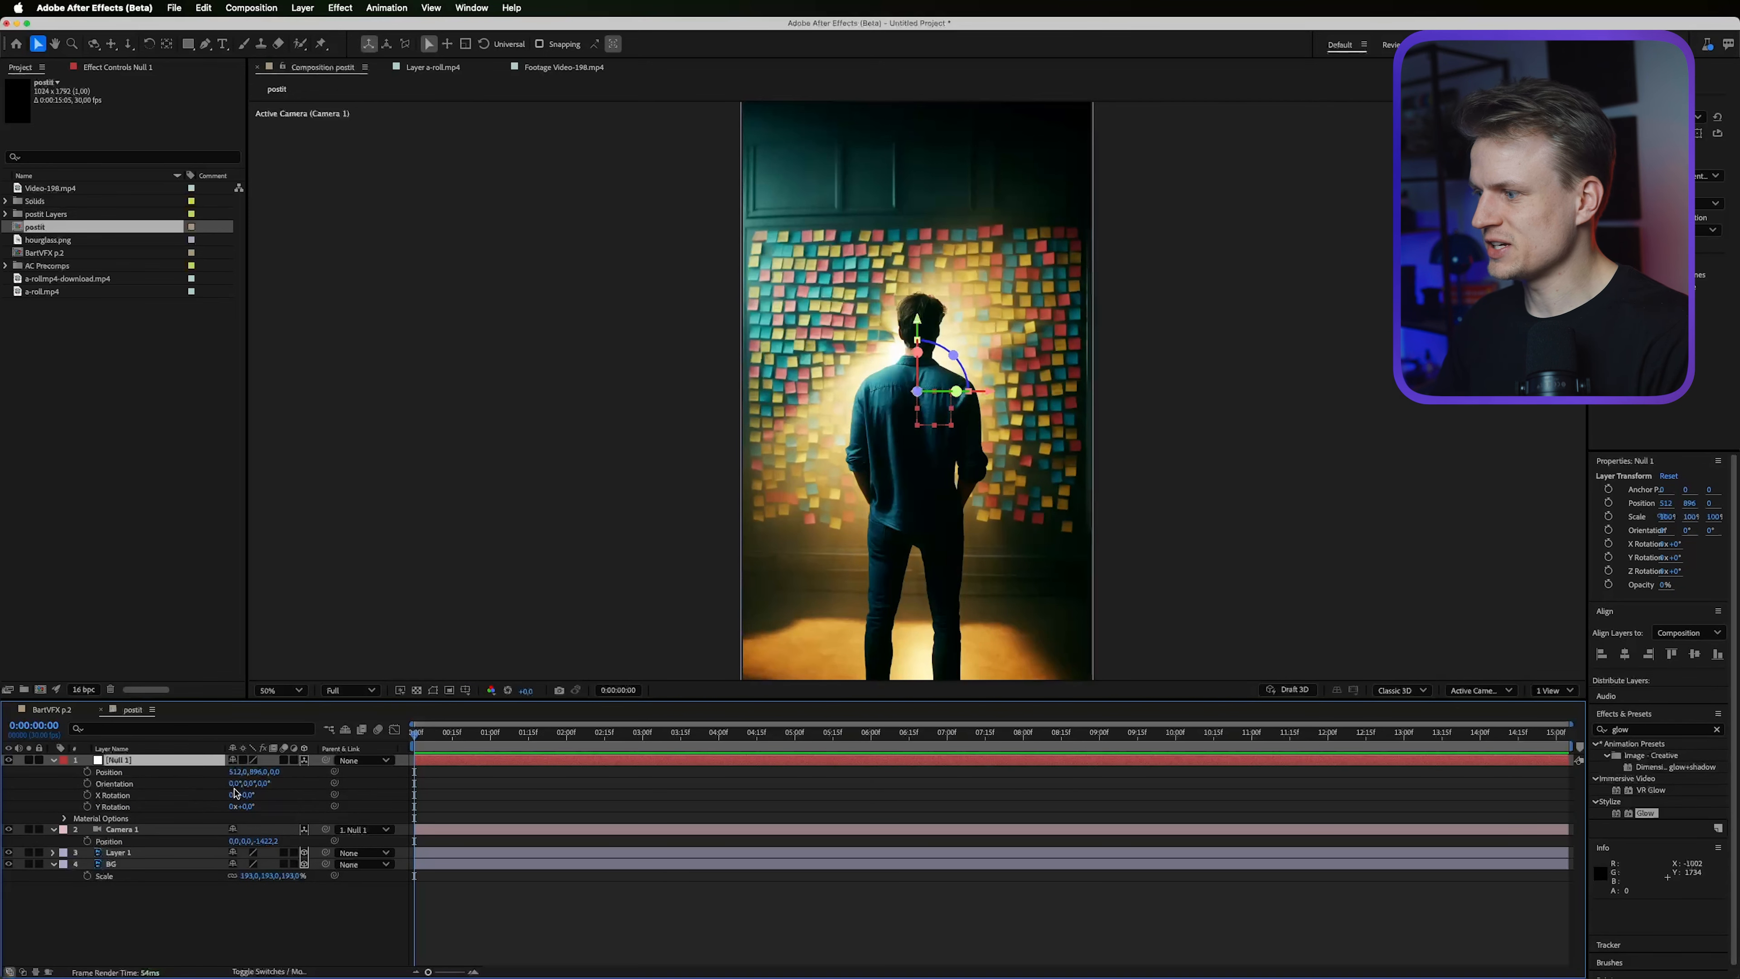
Keyframe the null's position from about 117, 1029, 1328 at the start to the current centred position at 0:00:00:28.
click(87, 772)
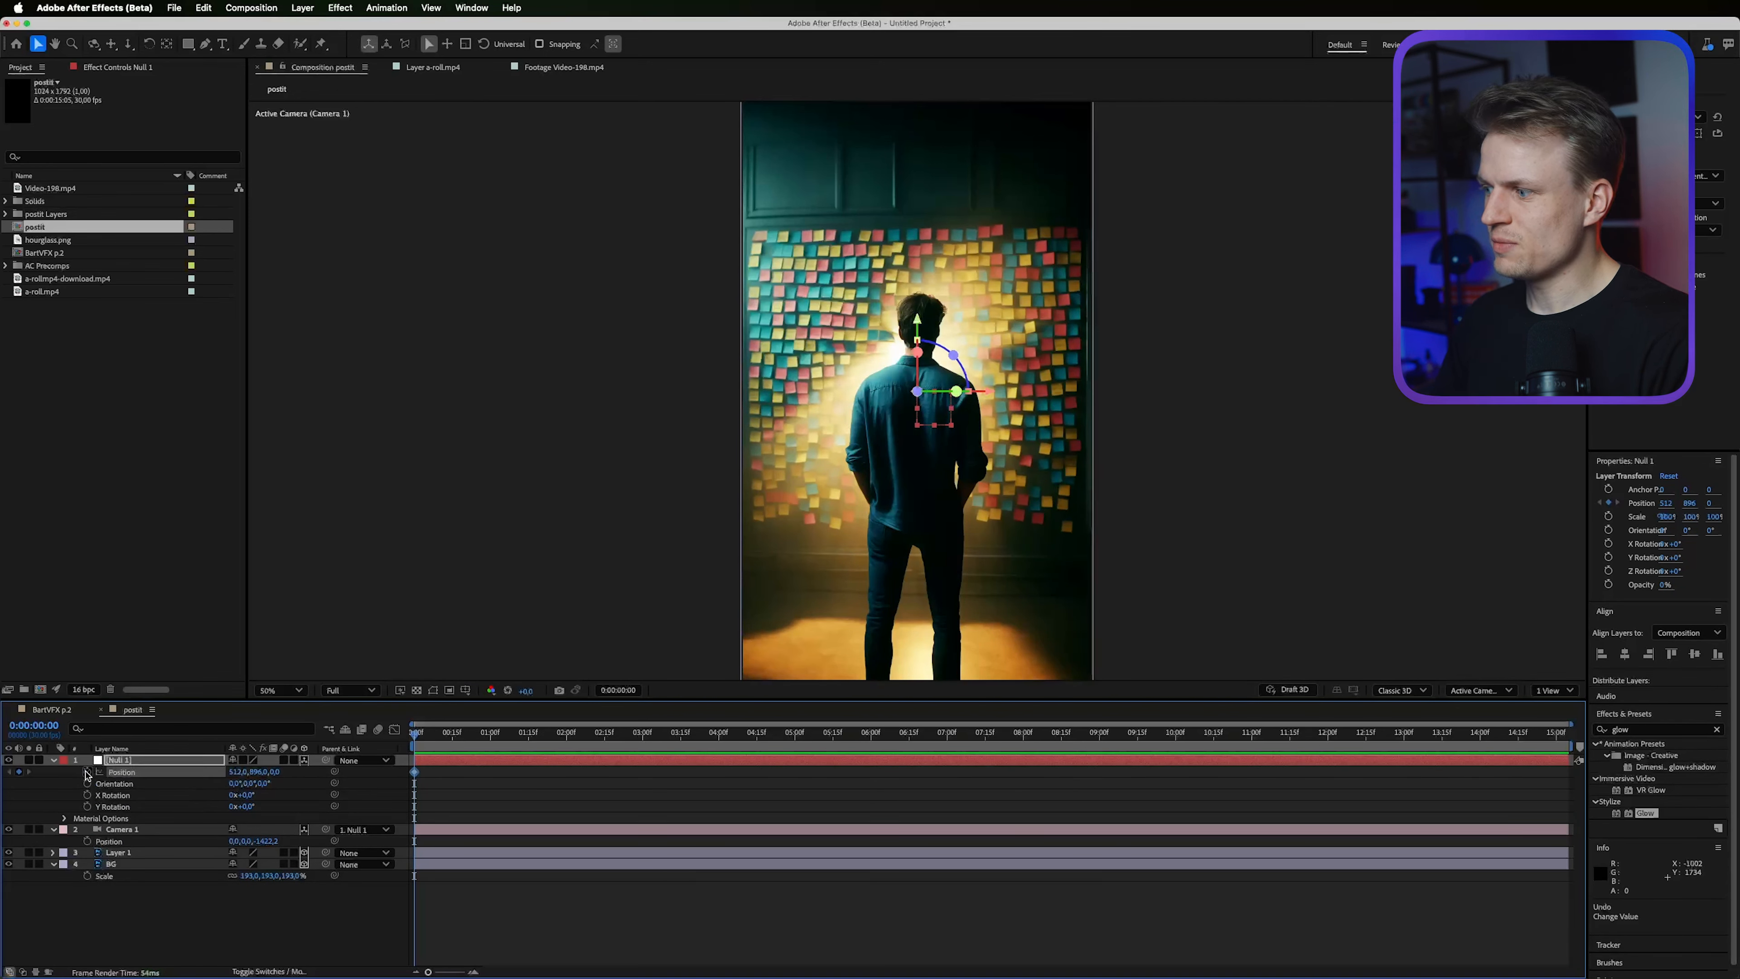
drag(415, 772, 486, 772)
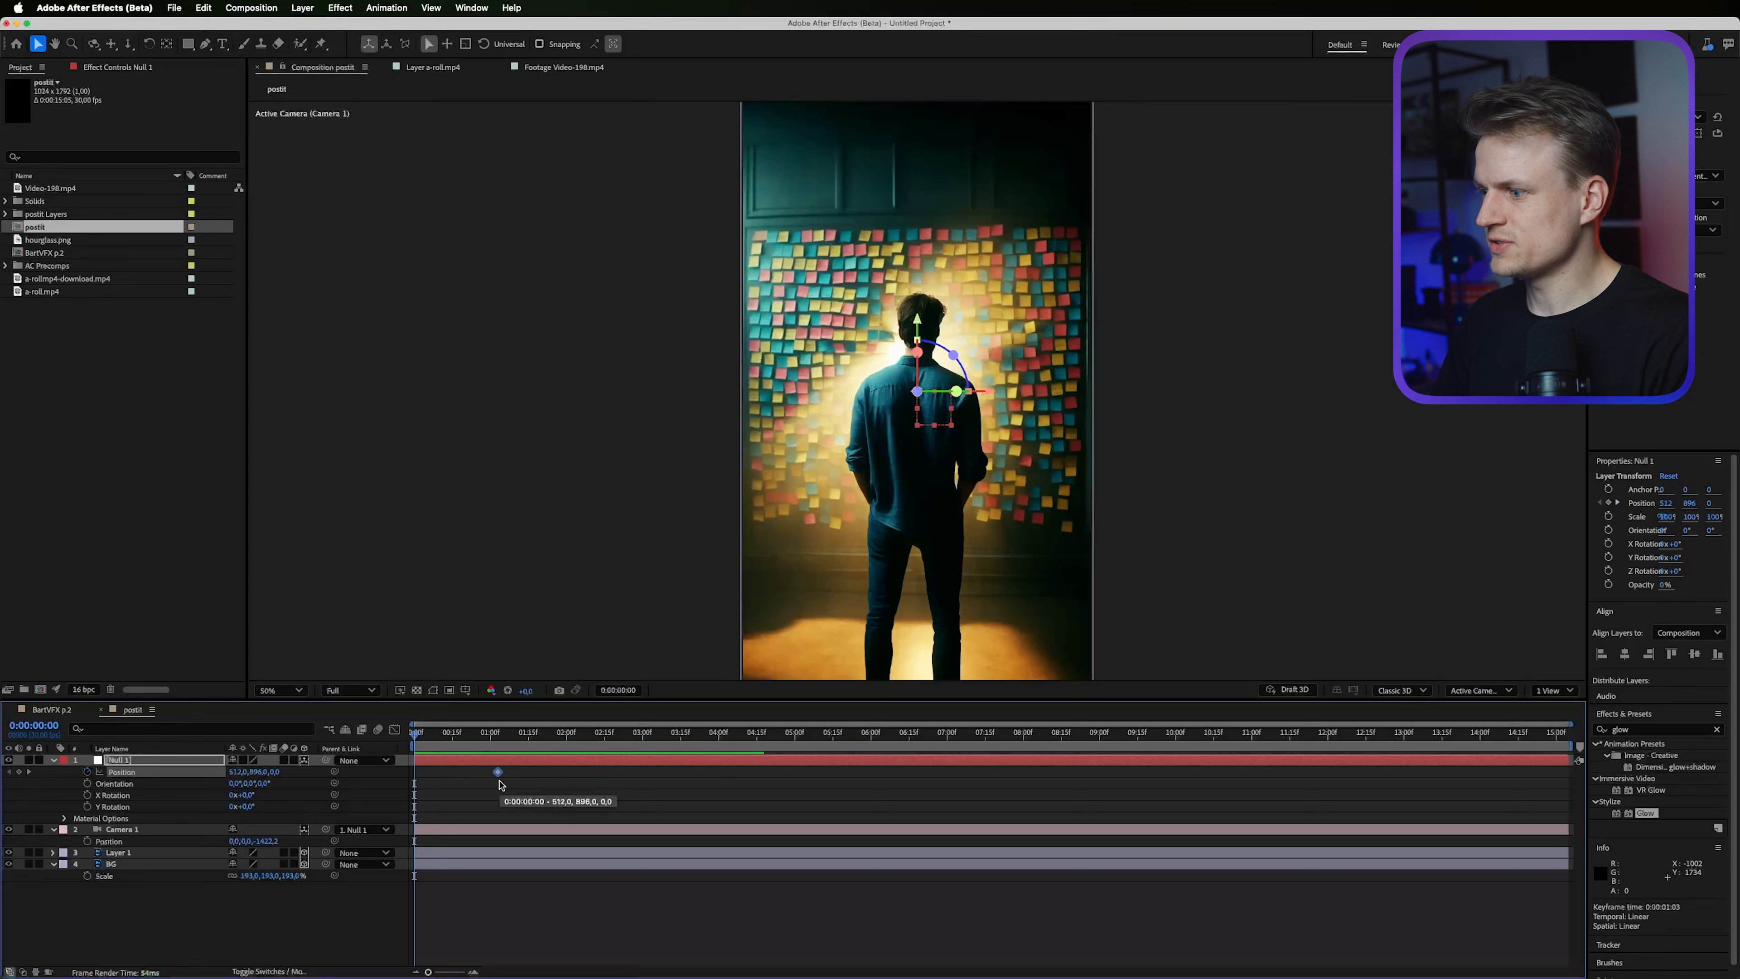
drag(277, 772, 3, 777)
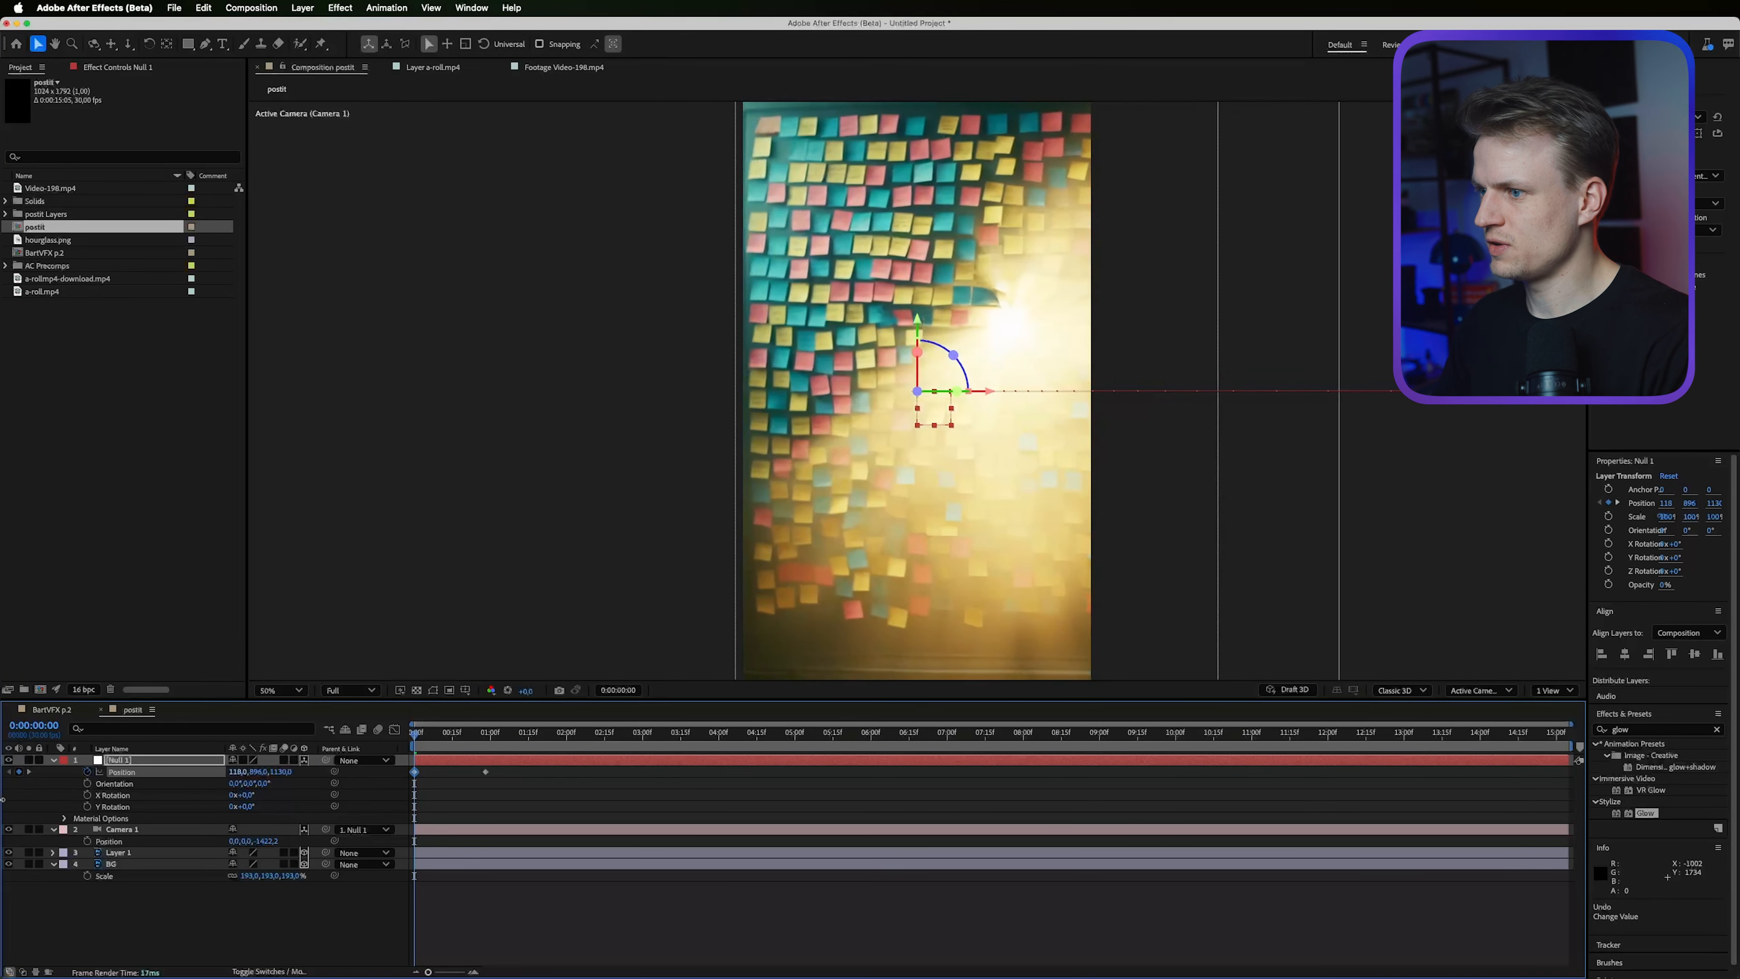
drag(258, 773, 373, 748)
drag(285, 772, 418, 772)
Keyframe Camera 1's Z Rotation from about 6° at the start to 0° at 0:00:00:28.
click(183, 833)
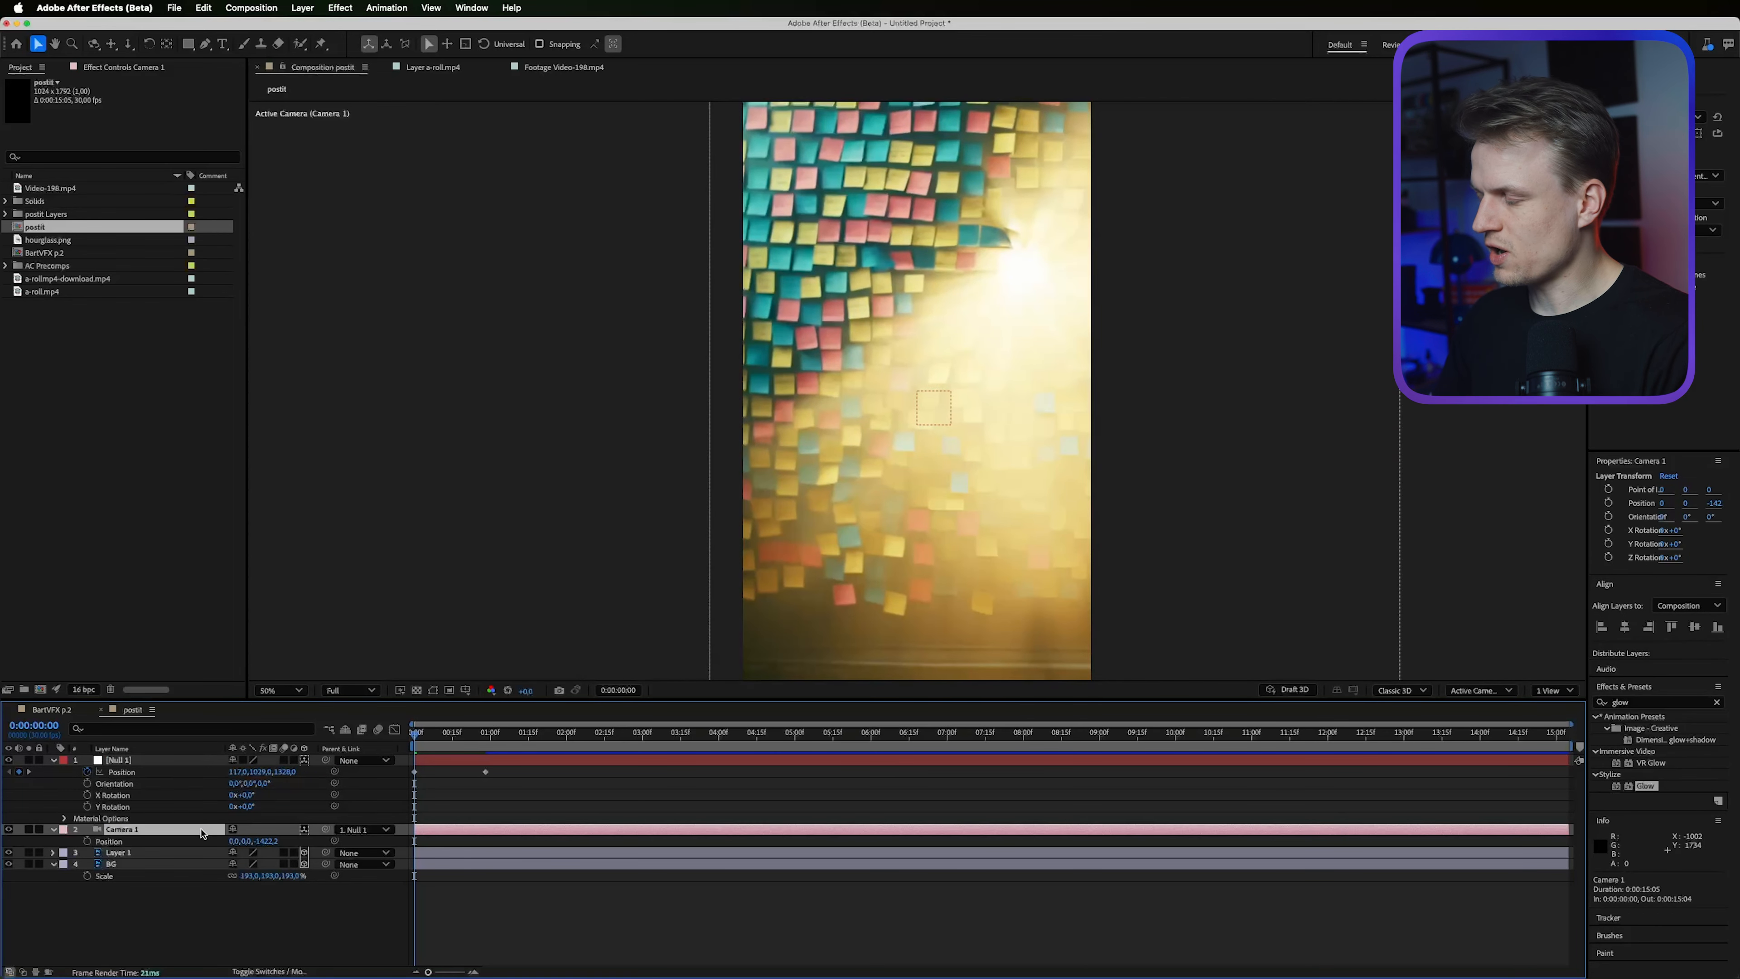
key(r)
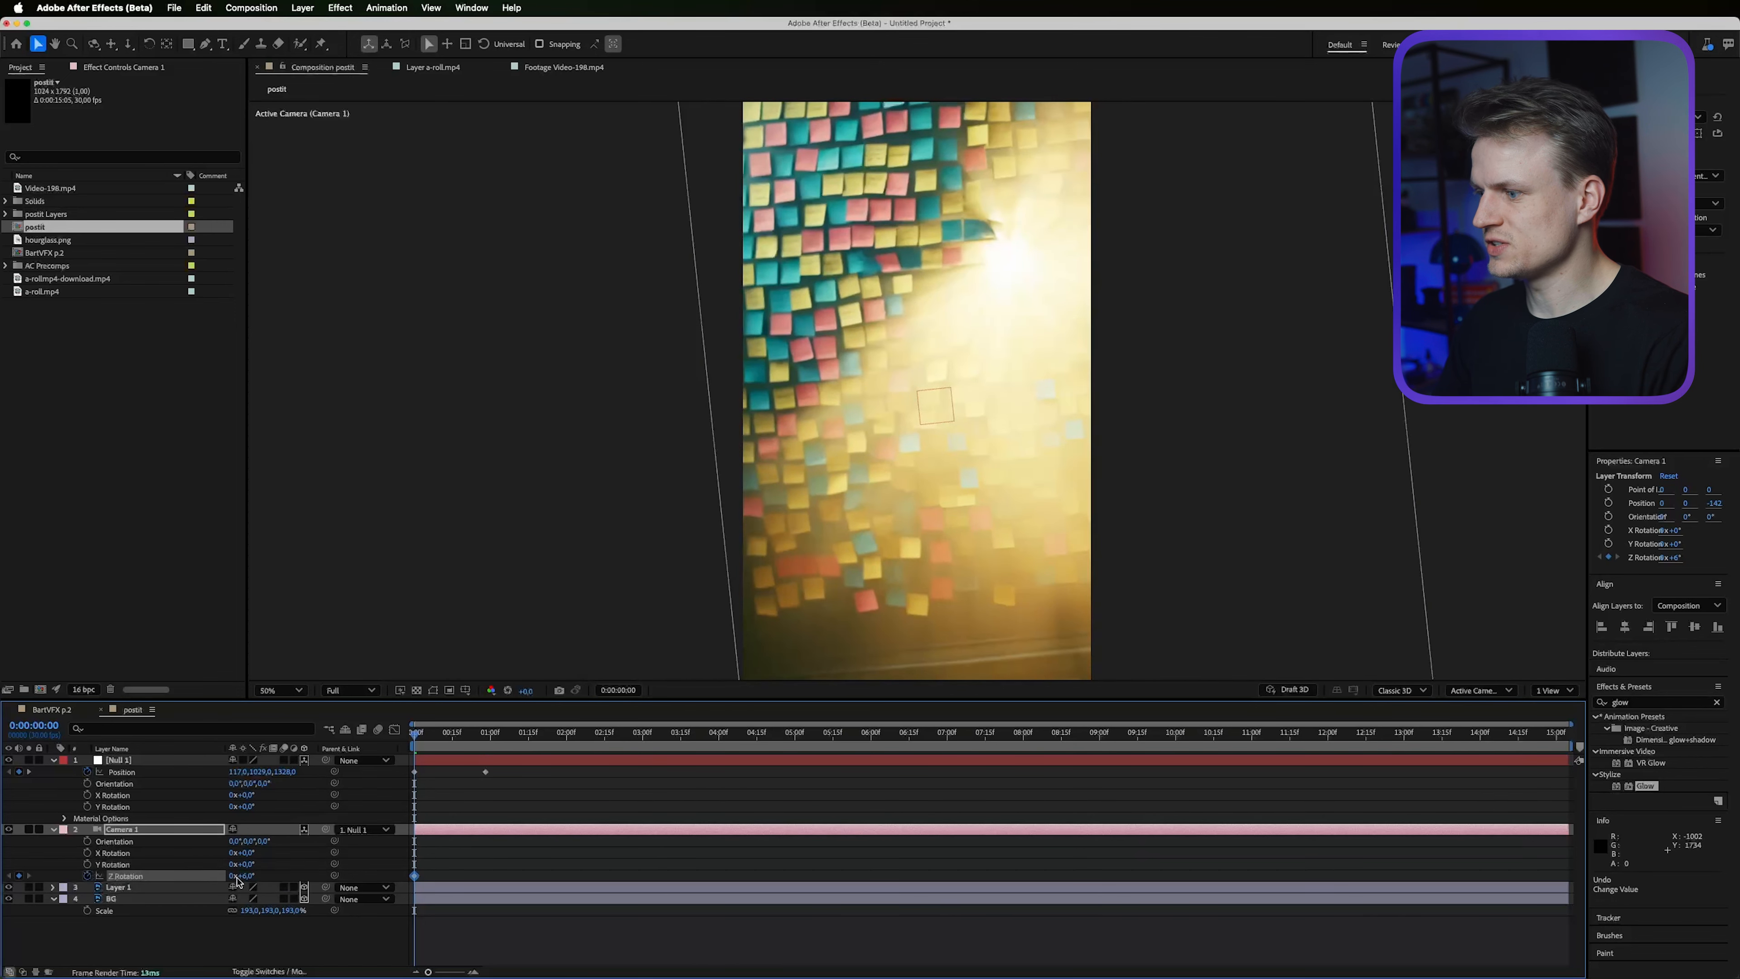
key(k)
click(245, 875)
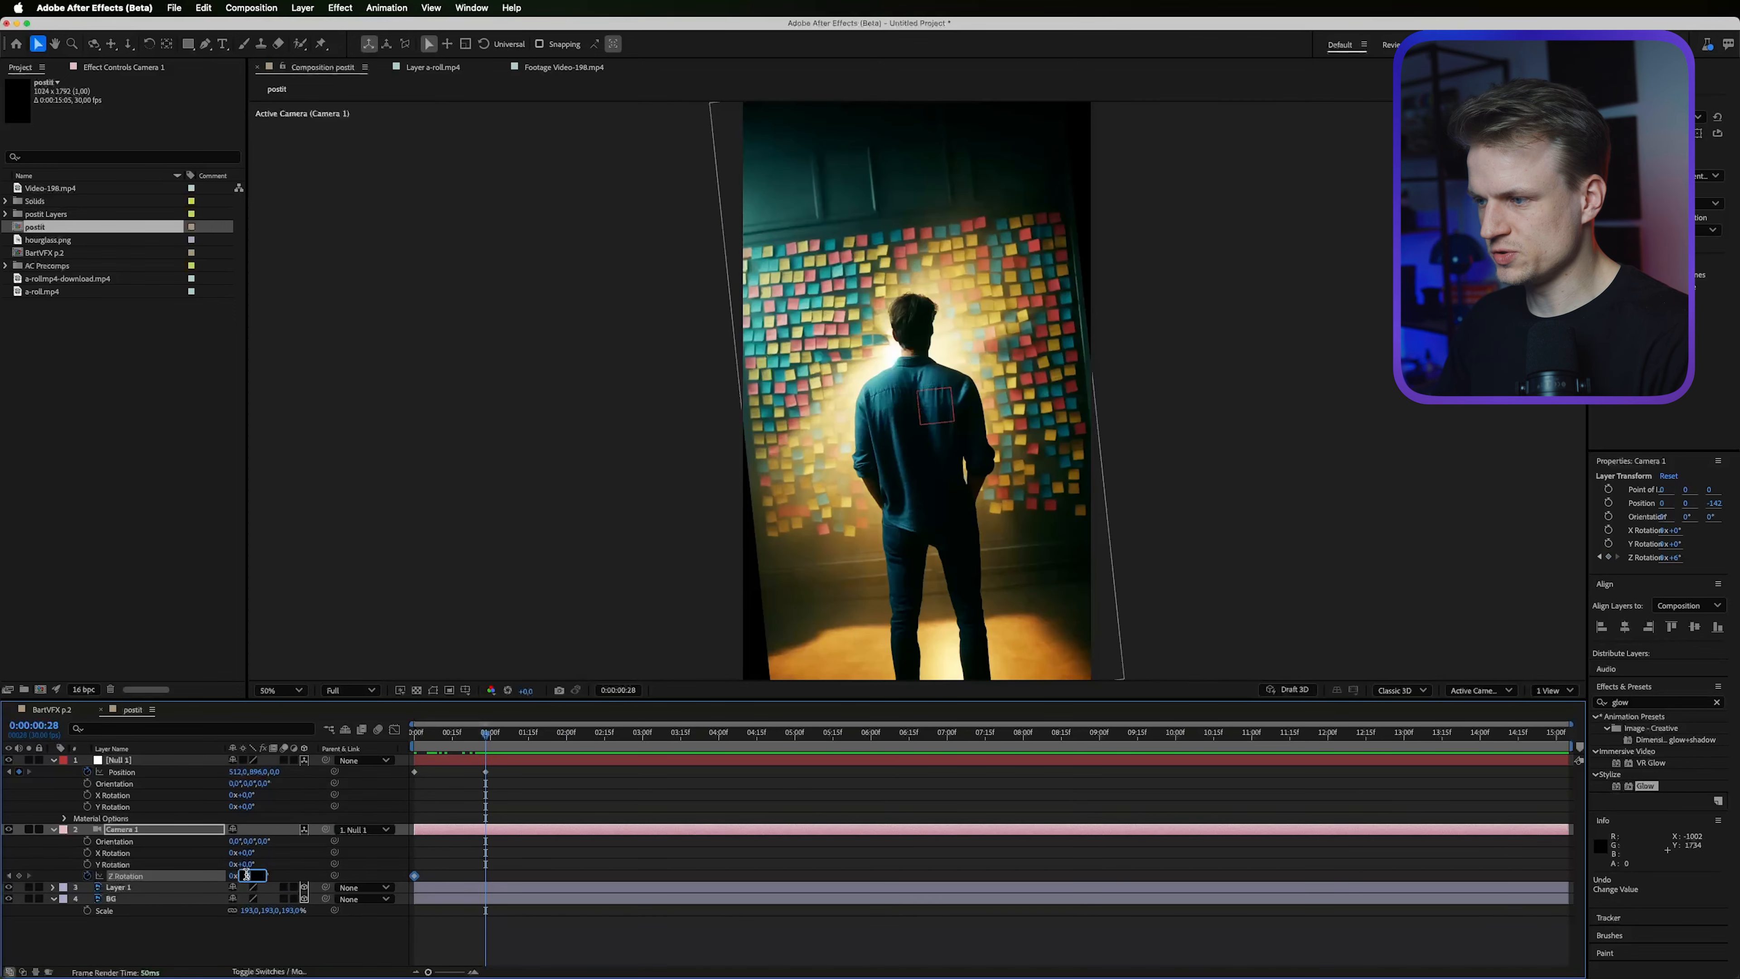
text(0)
key(Return)
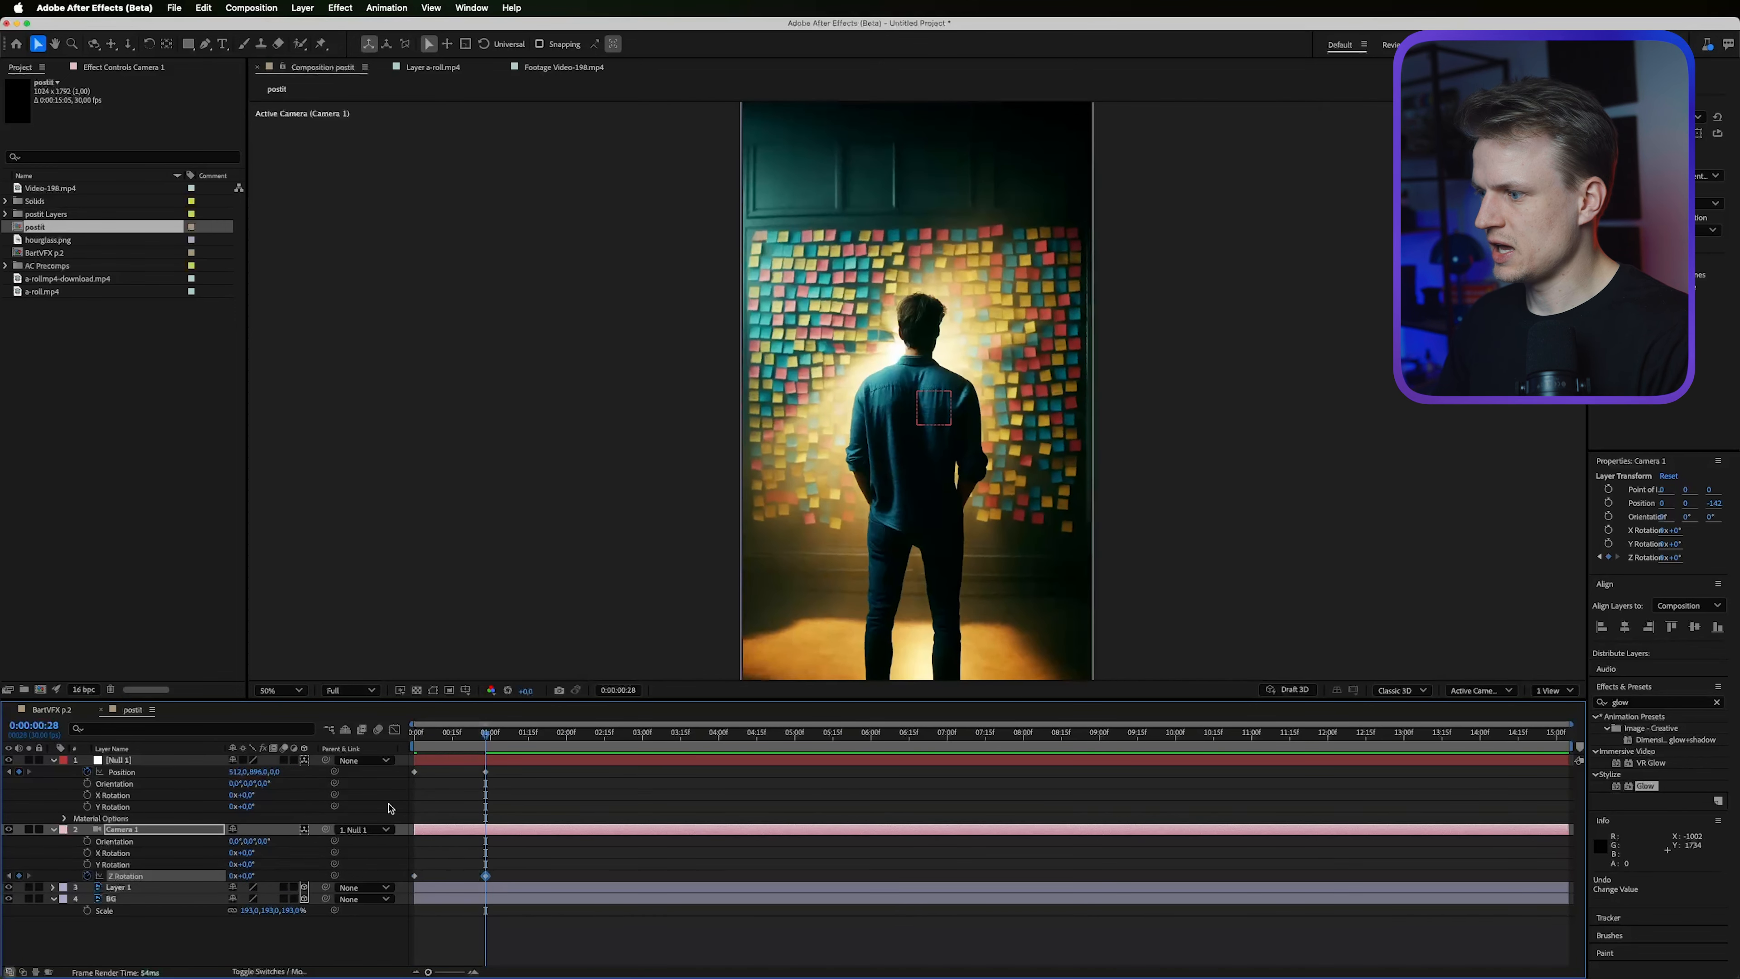
Raise the null's Z position to about 170 at 0:00:00:28 and apply Easy Ease to all Position and Z Rotation keyframes.
mouse_move(491, 737)
mouse_down()
mouse_move(450, 742)
mouse_move(485, 747)
mouse_up()
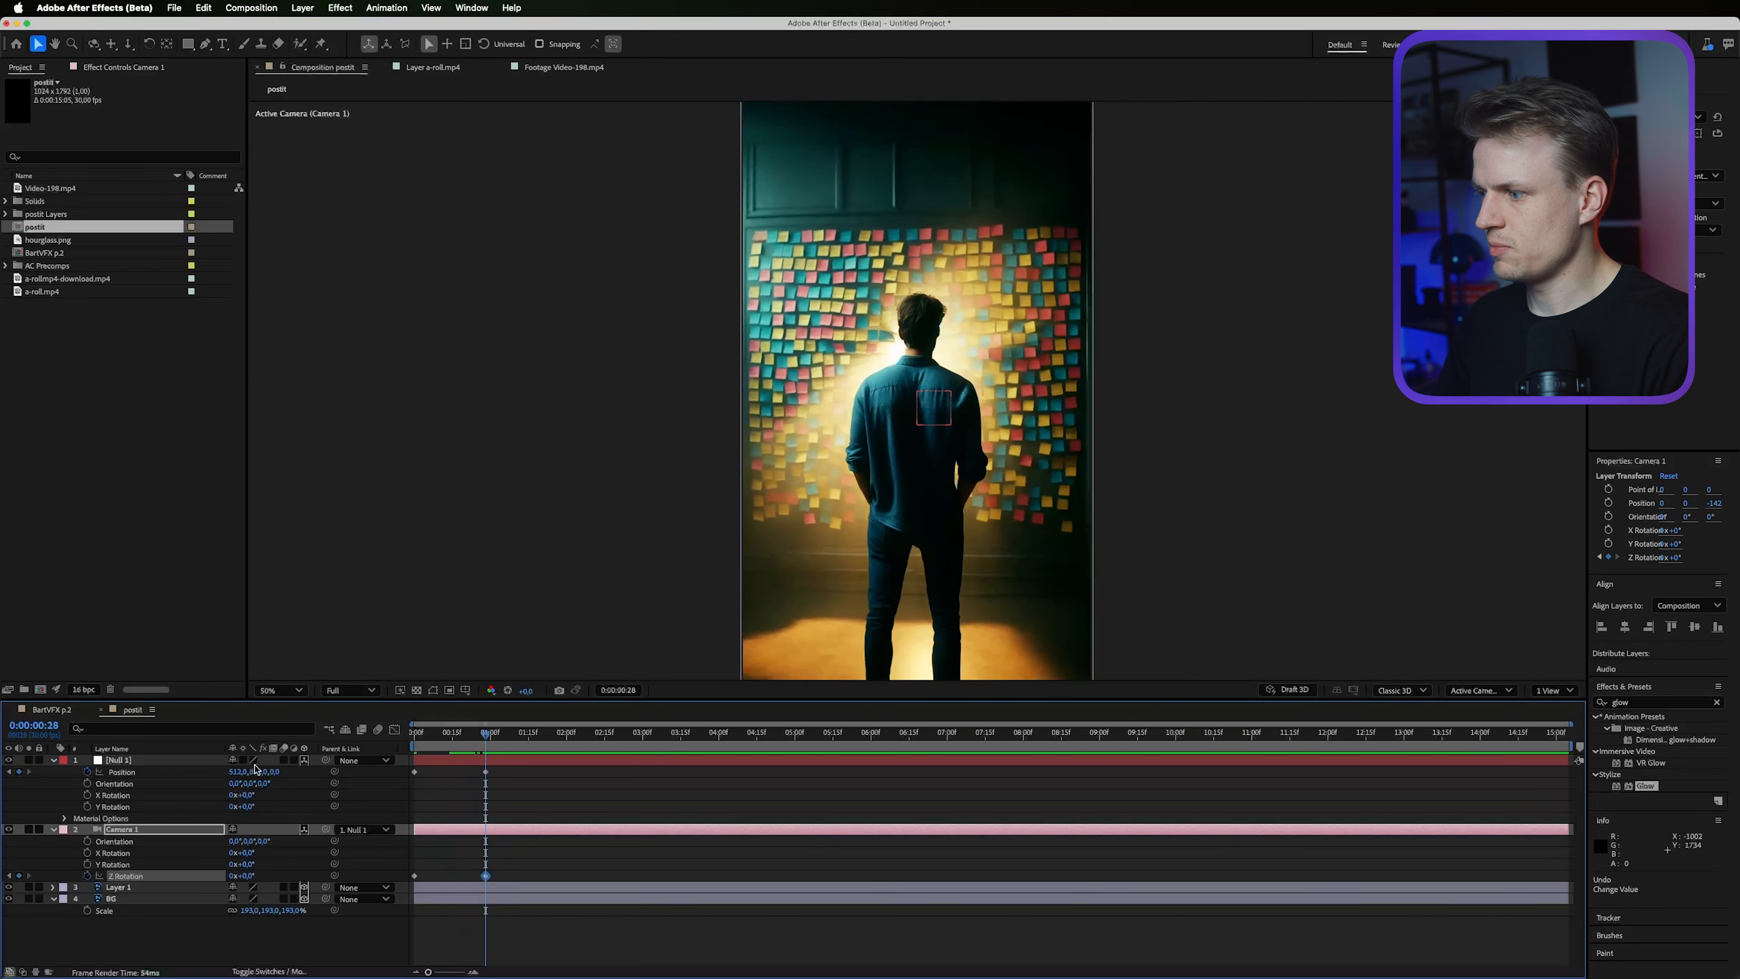
drag(270, 774, 281, 772)
drag(485, 735, 413, 742)
drag(531, 770, 413, 881)
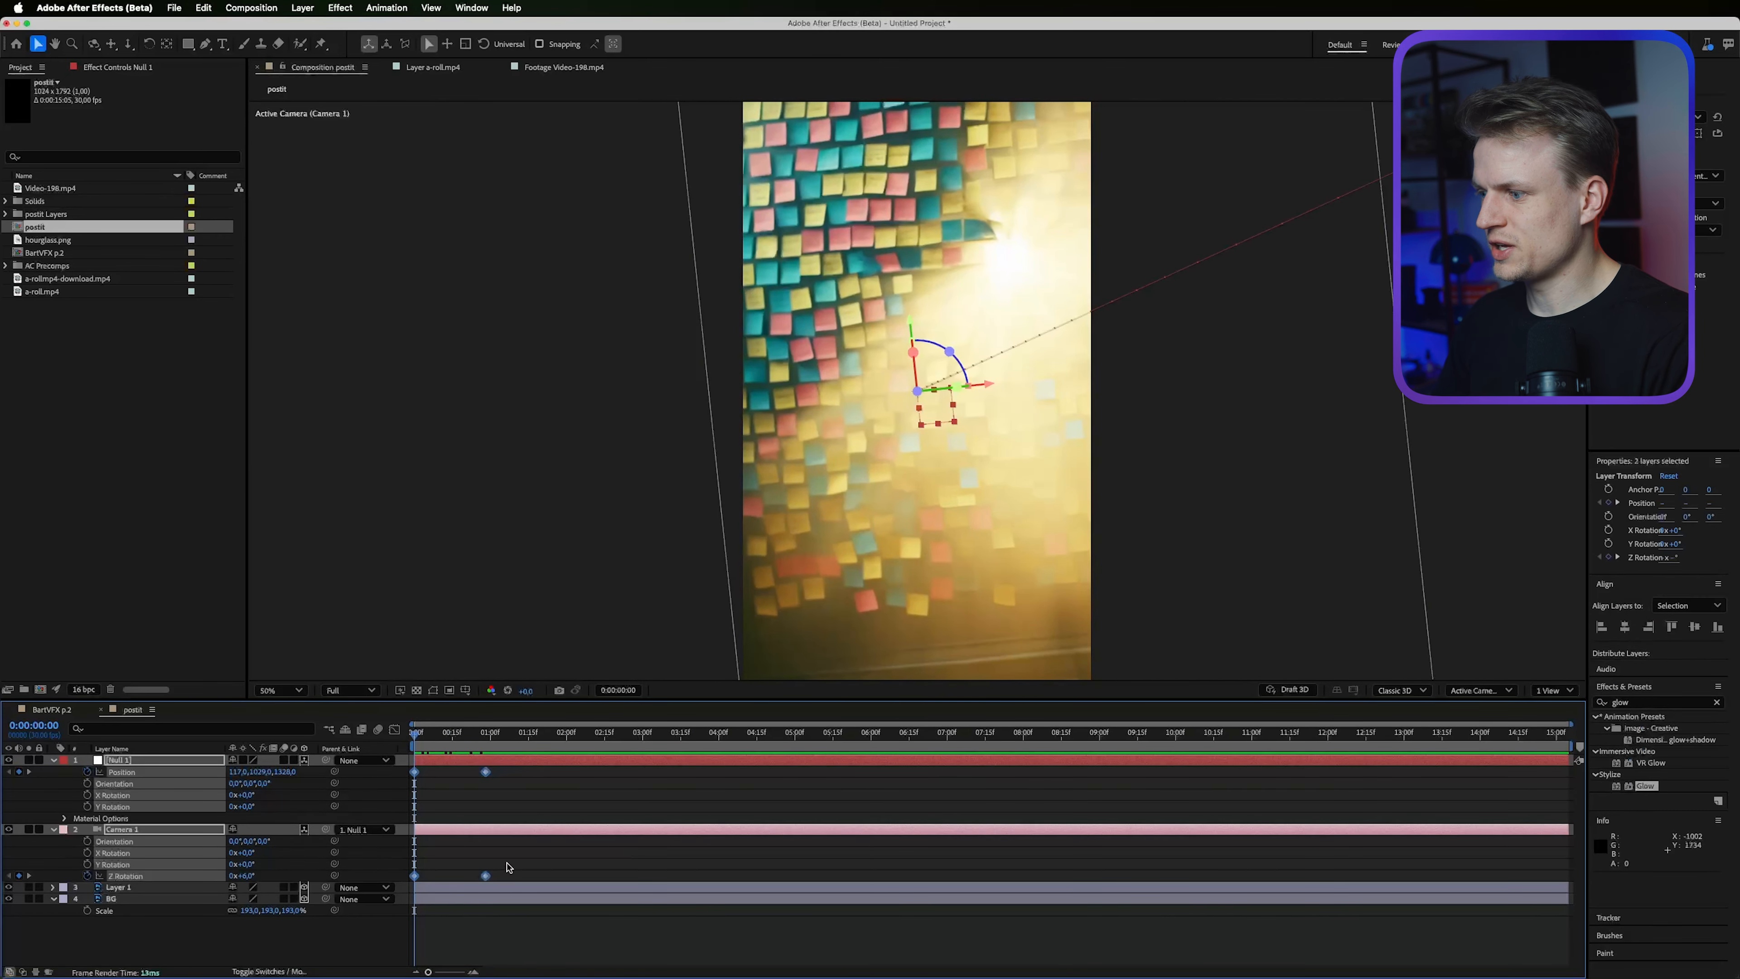
right_click(490, 877)
mouse_move(569, 964)
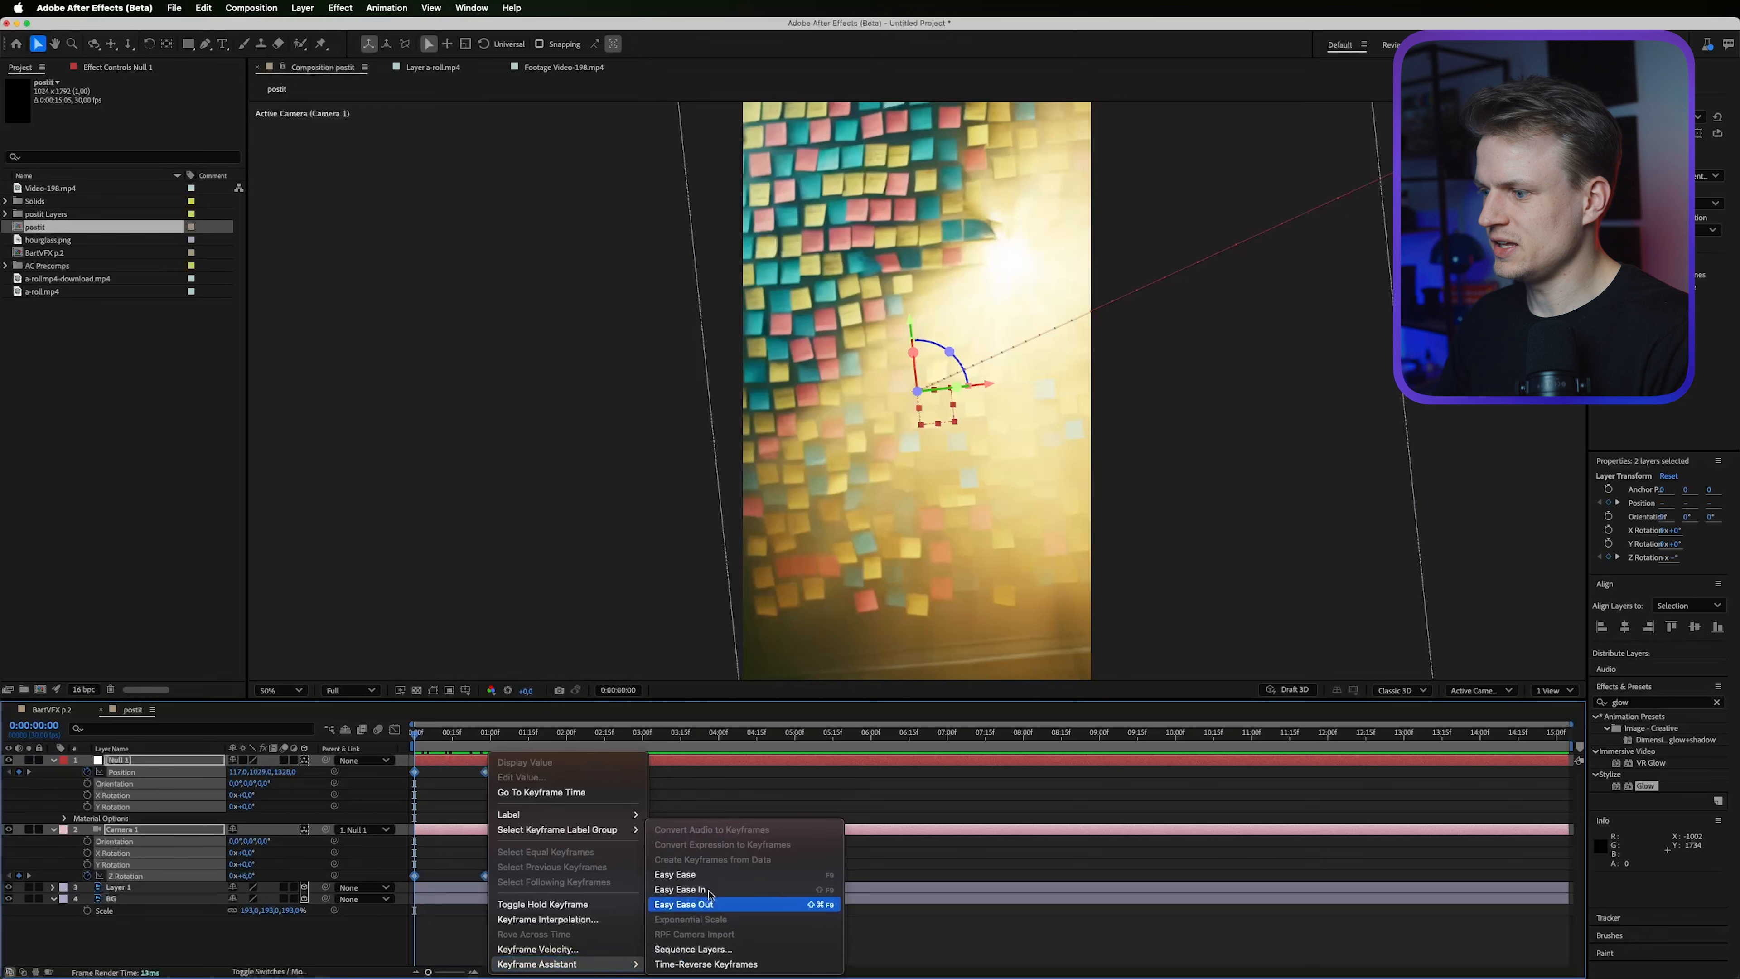
click(720, 873)
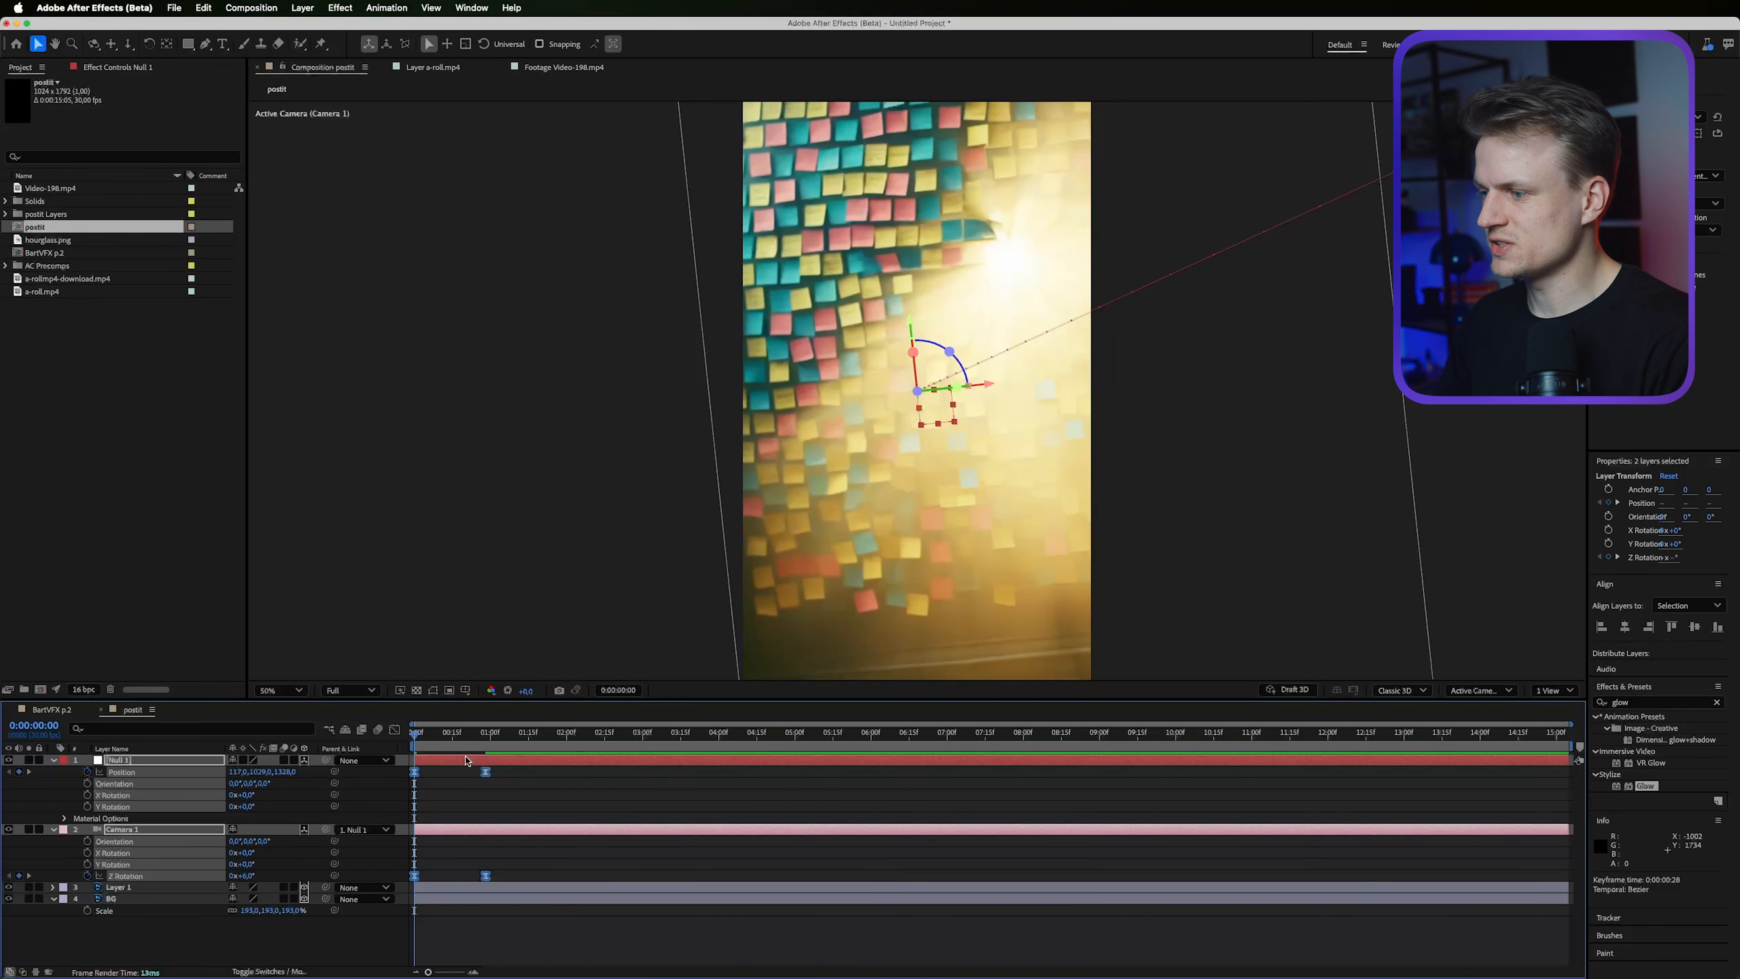
Move the ending Position and Z Rotation keyframes to 0:00:00:16 and enable motion blur on Layer 1 and BG.
drag(486, 875, 457, 885)
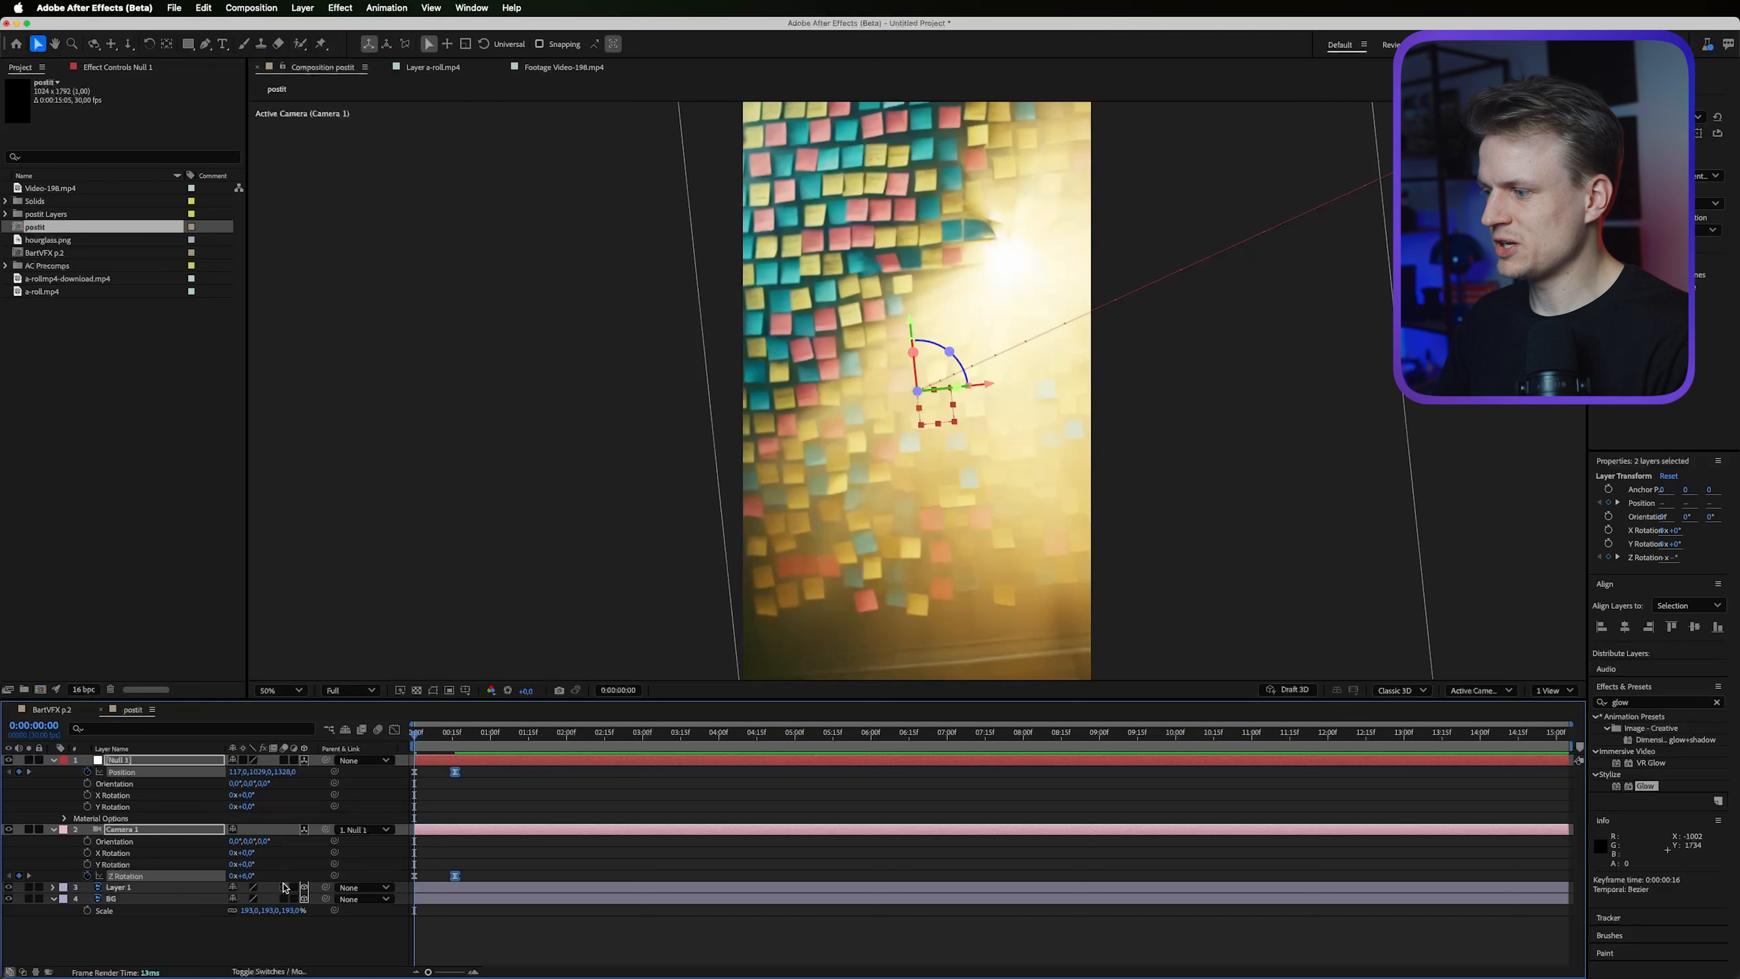
click(286, 898)
click(591, 798)
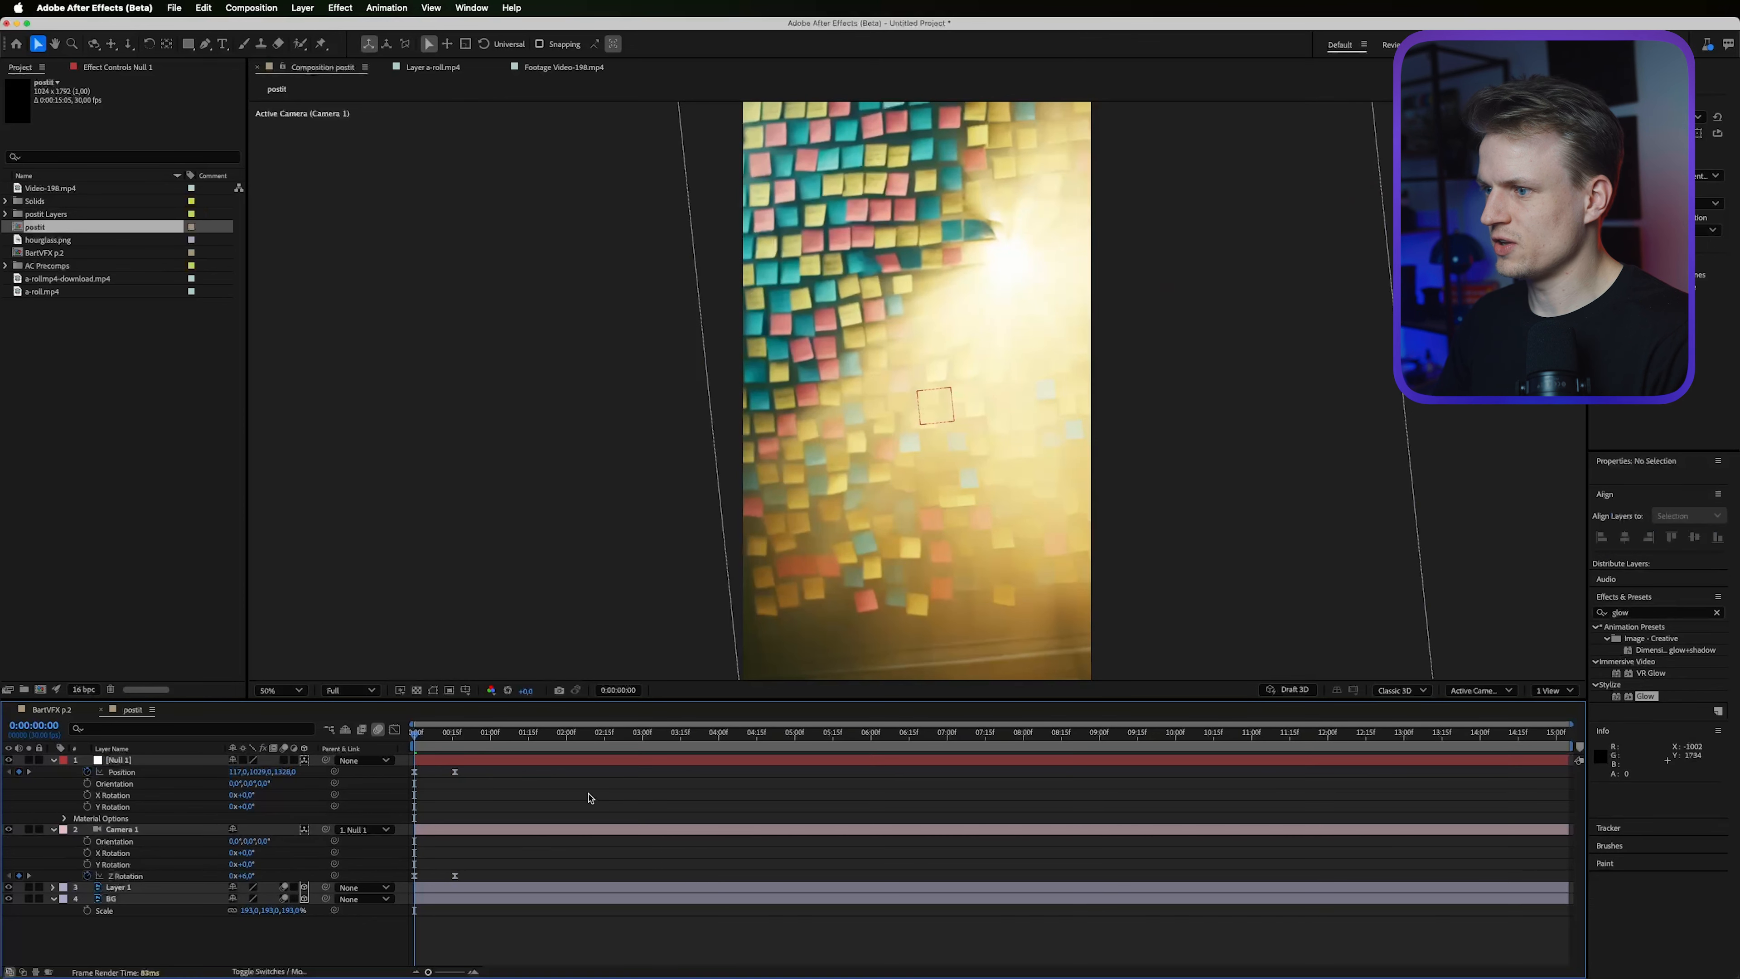
key(space)
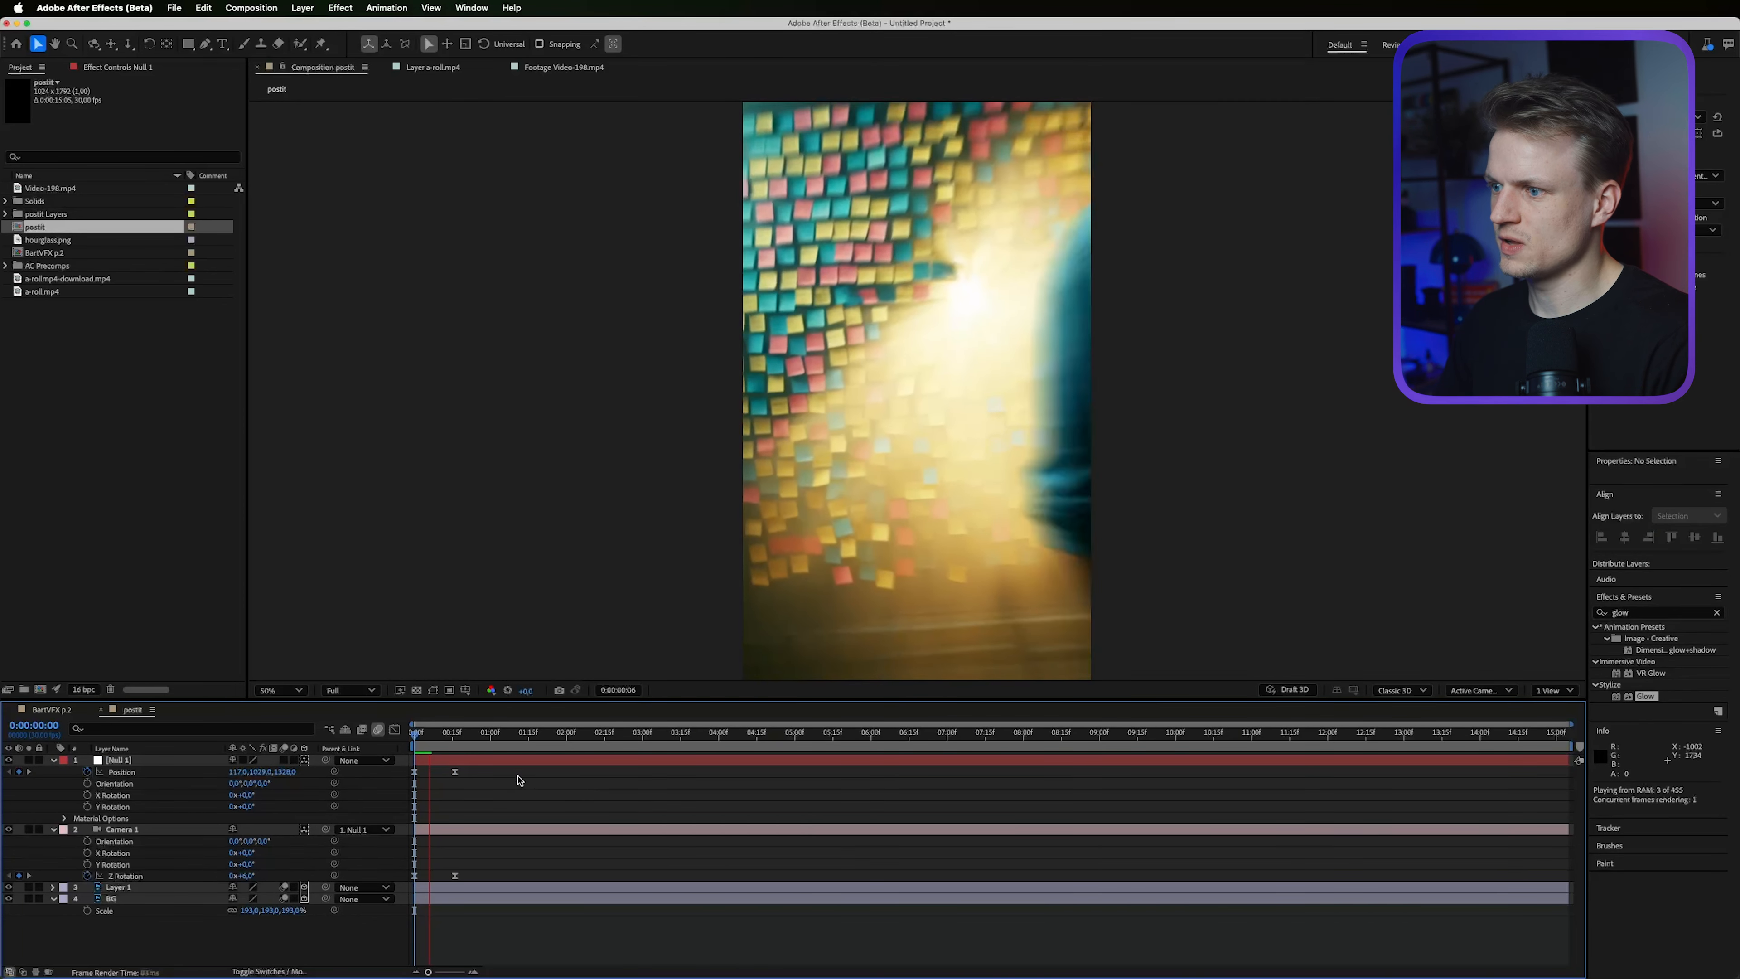
key(space)
Move the null's ending Position keyframe to 0:00:00:22 and reshape its speed graph to a fast start with a long slow-down.
click(455, 773)
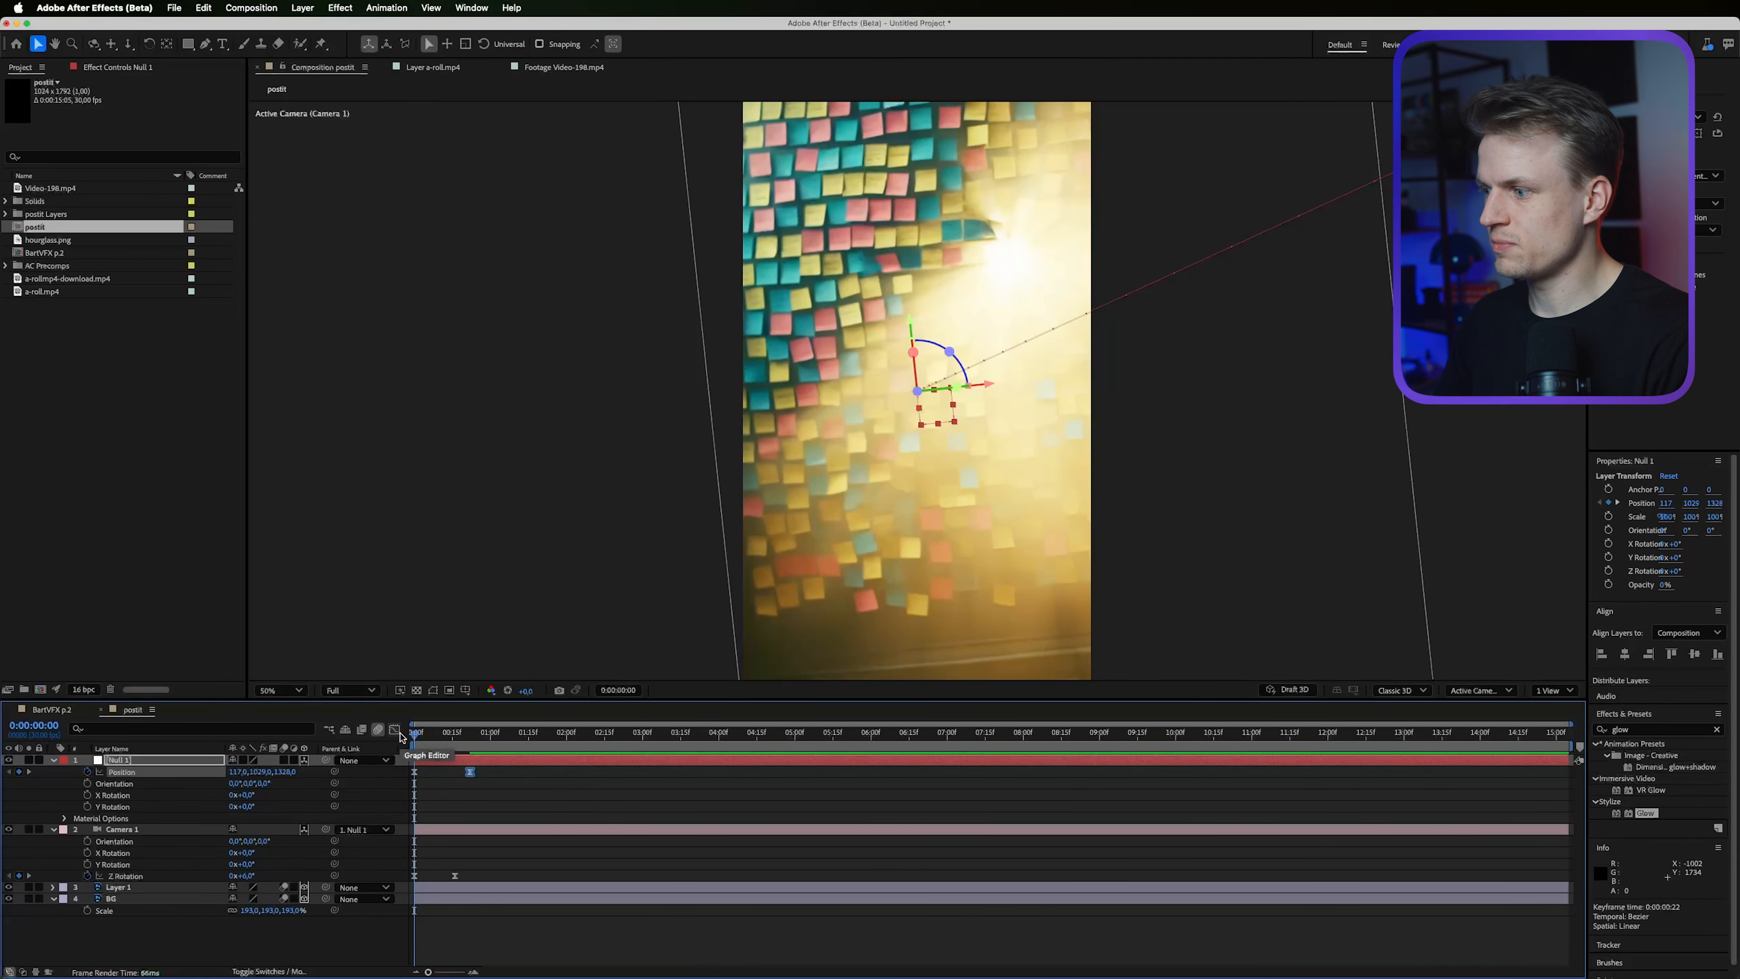
click(395, 729)
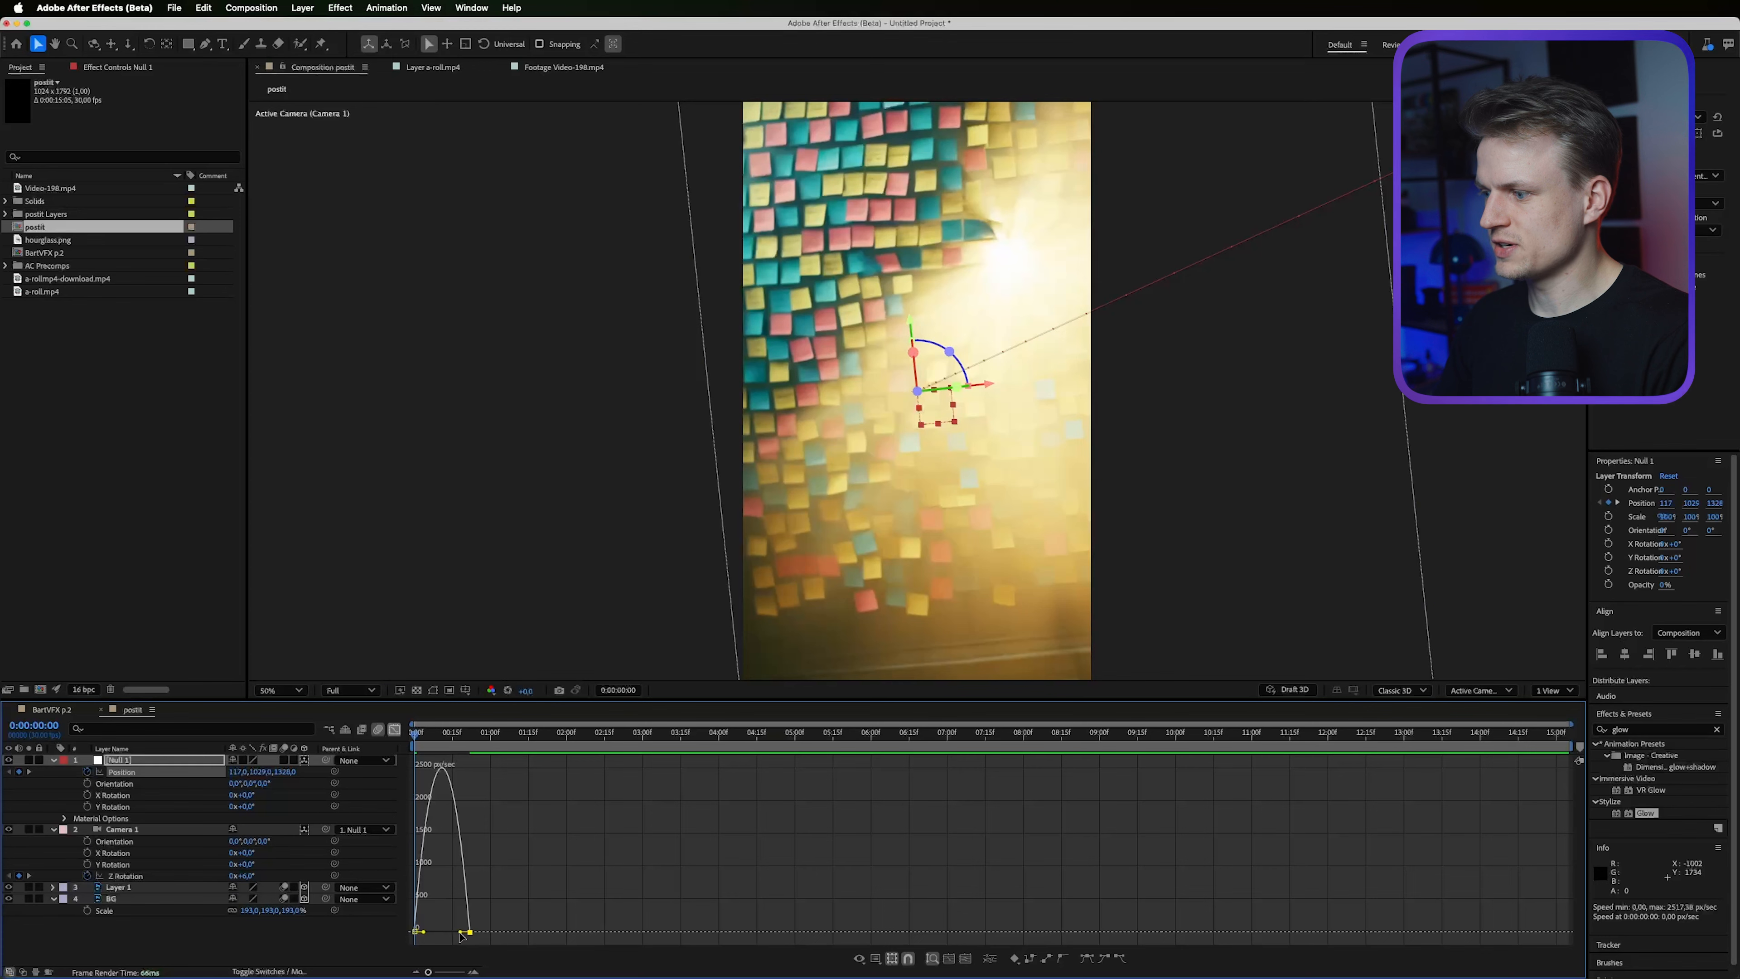
drag(464, 934, 442, 933)
key(space)
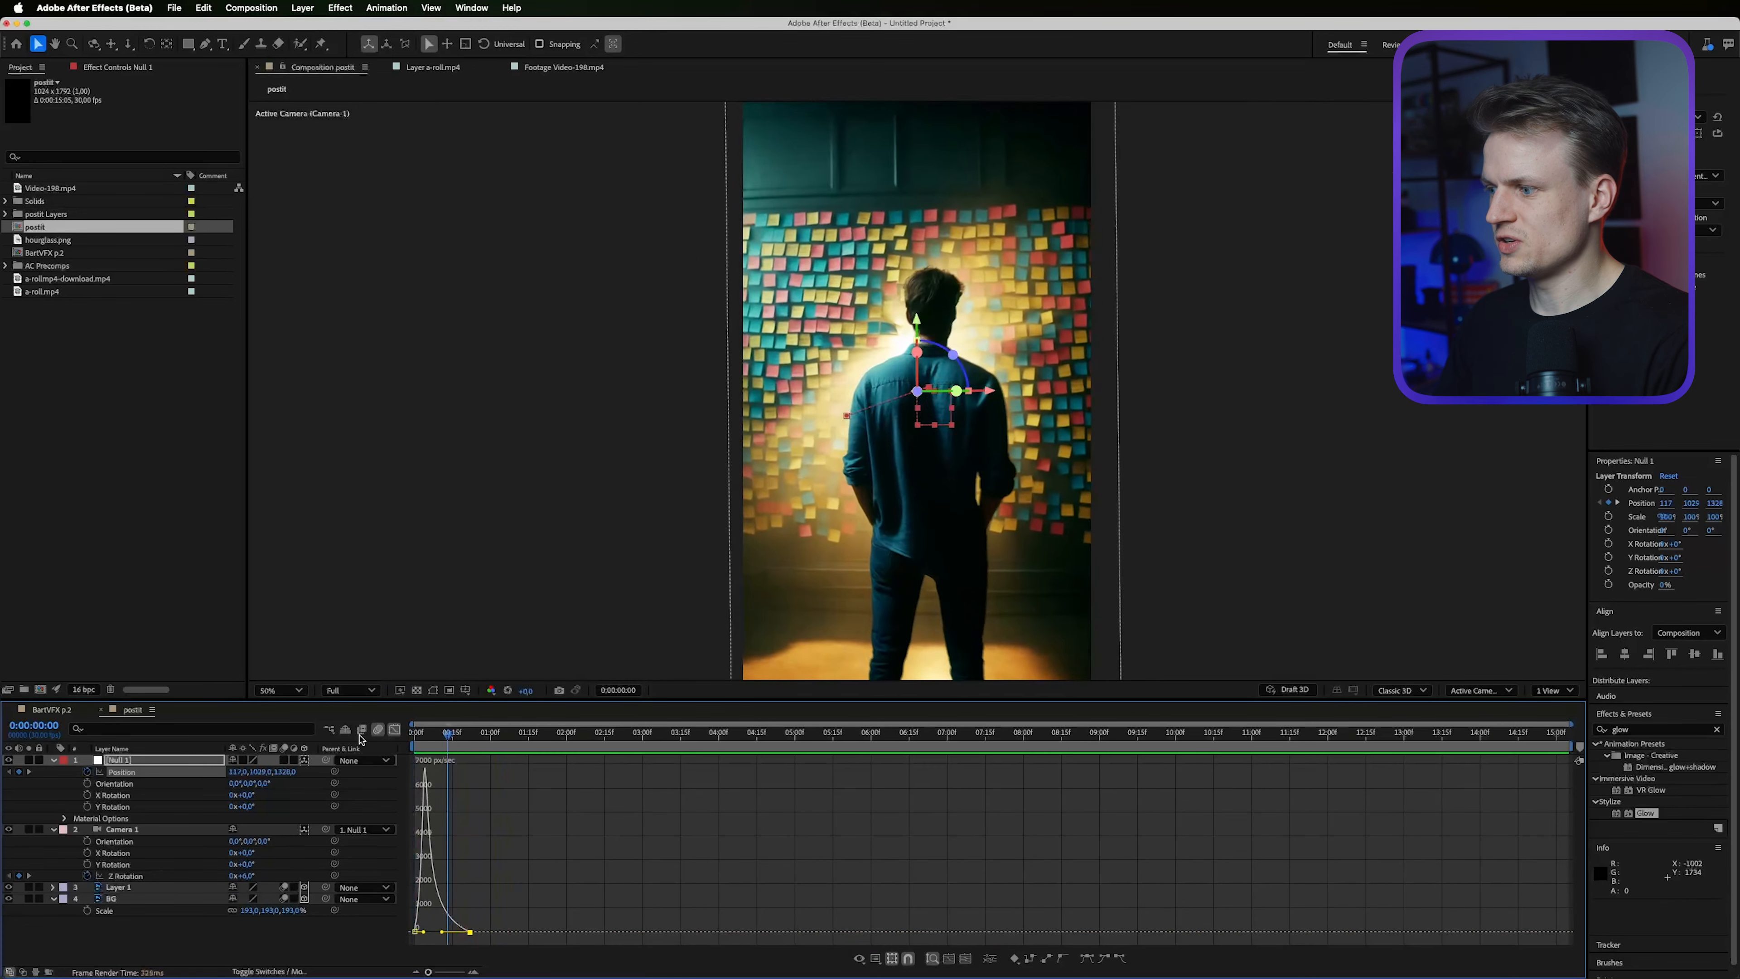
key(space)
key(space)
key(space)
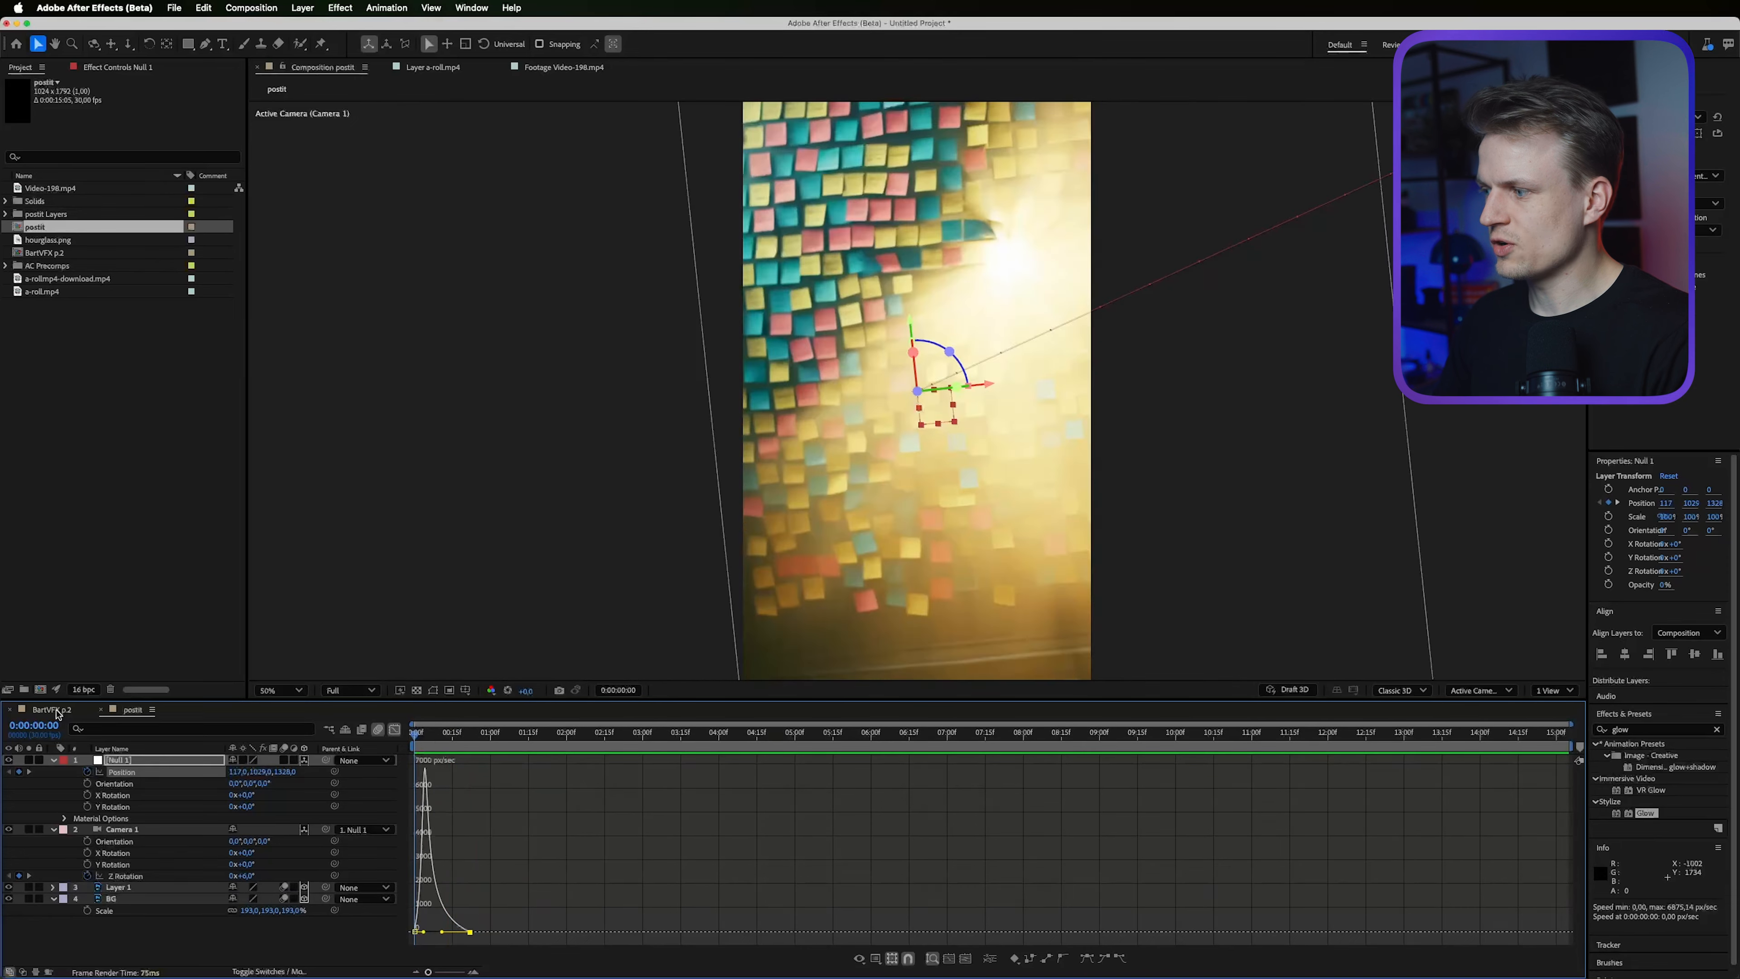
Add the postit composition to BartVFX p.2 as the top layer from 0:00:00:18 and fit it to the composition.
click(52, 710)
mouse_move(64, 233)
mouse_down()
mouse_move(548, 847)
mouse_move(461, 761)
mouse_up()
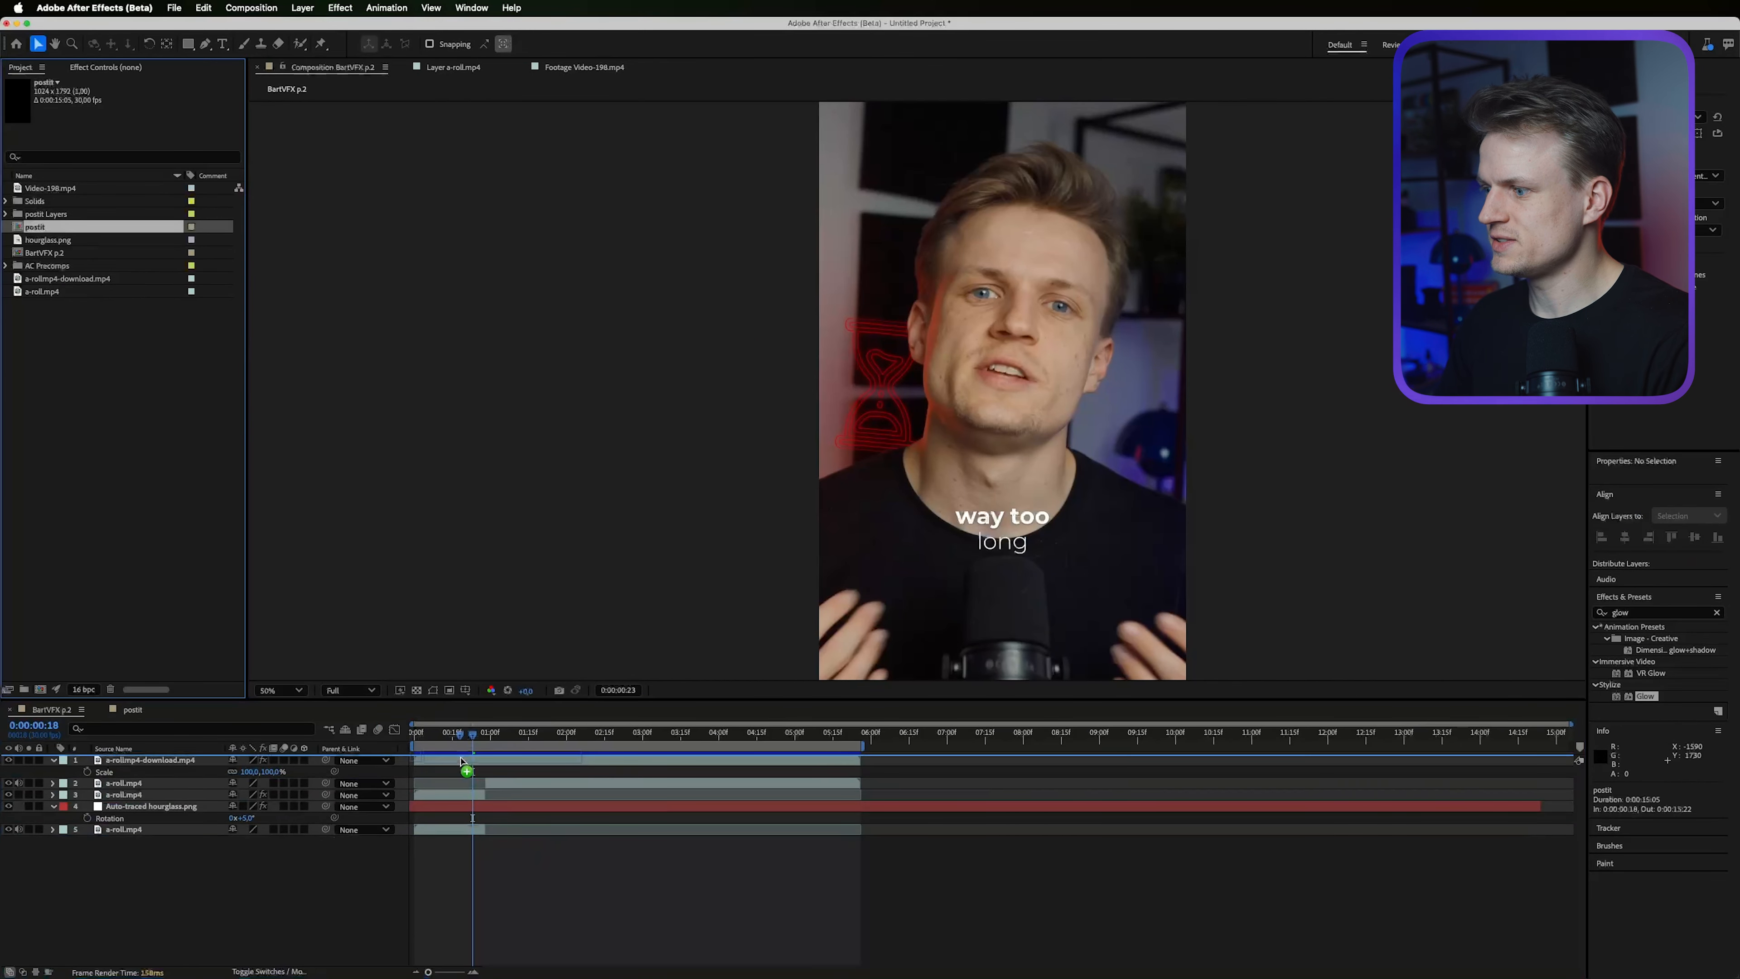
drag(461, 758, 461, 758)
scroll(1005, 313, down, 2)
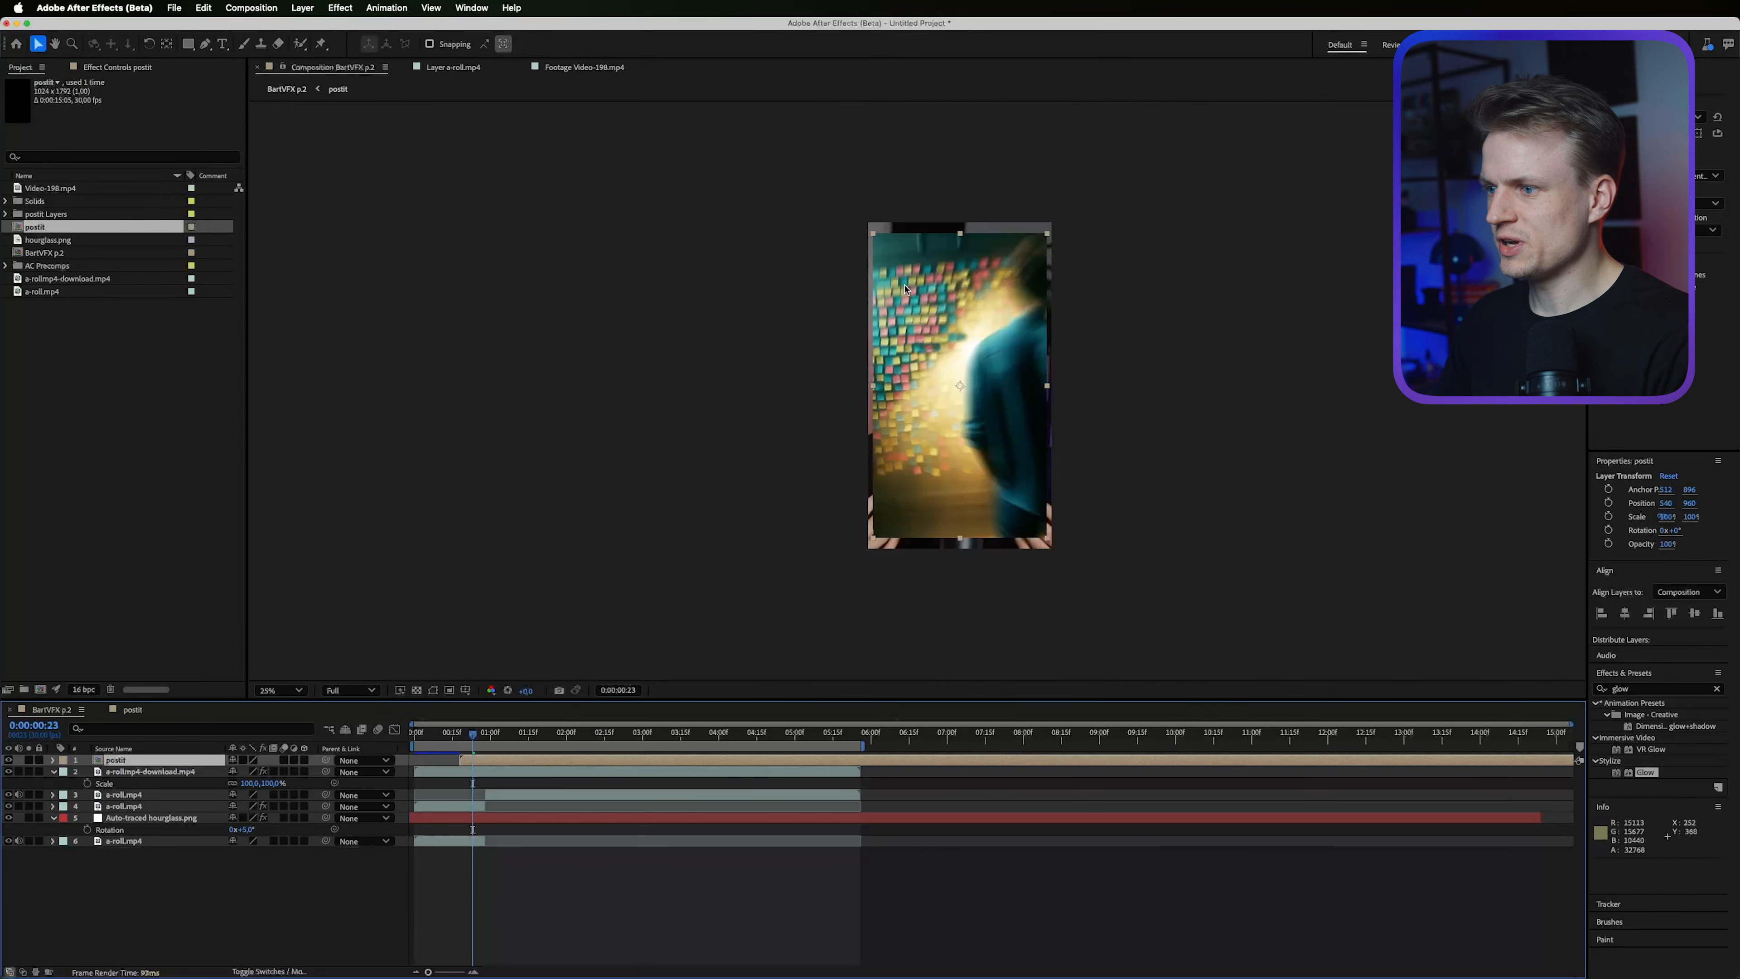
right_click(1021, 293)
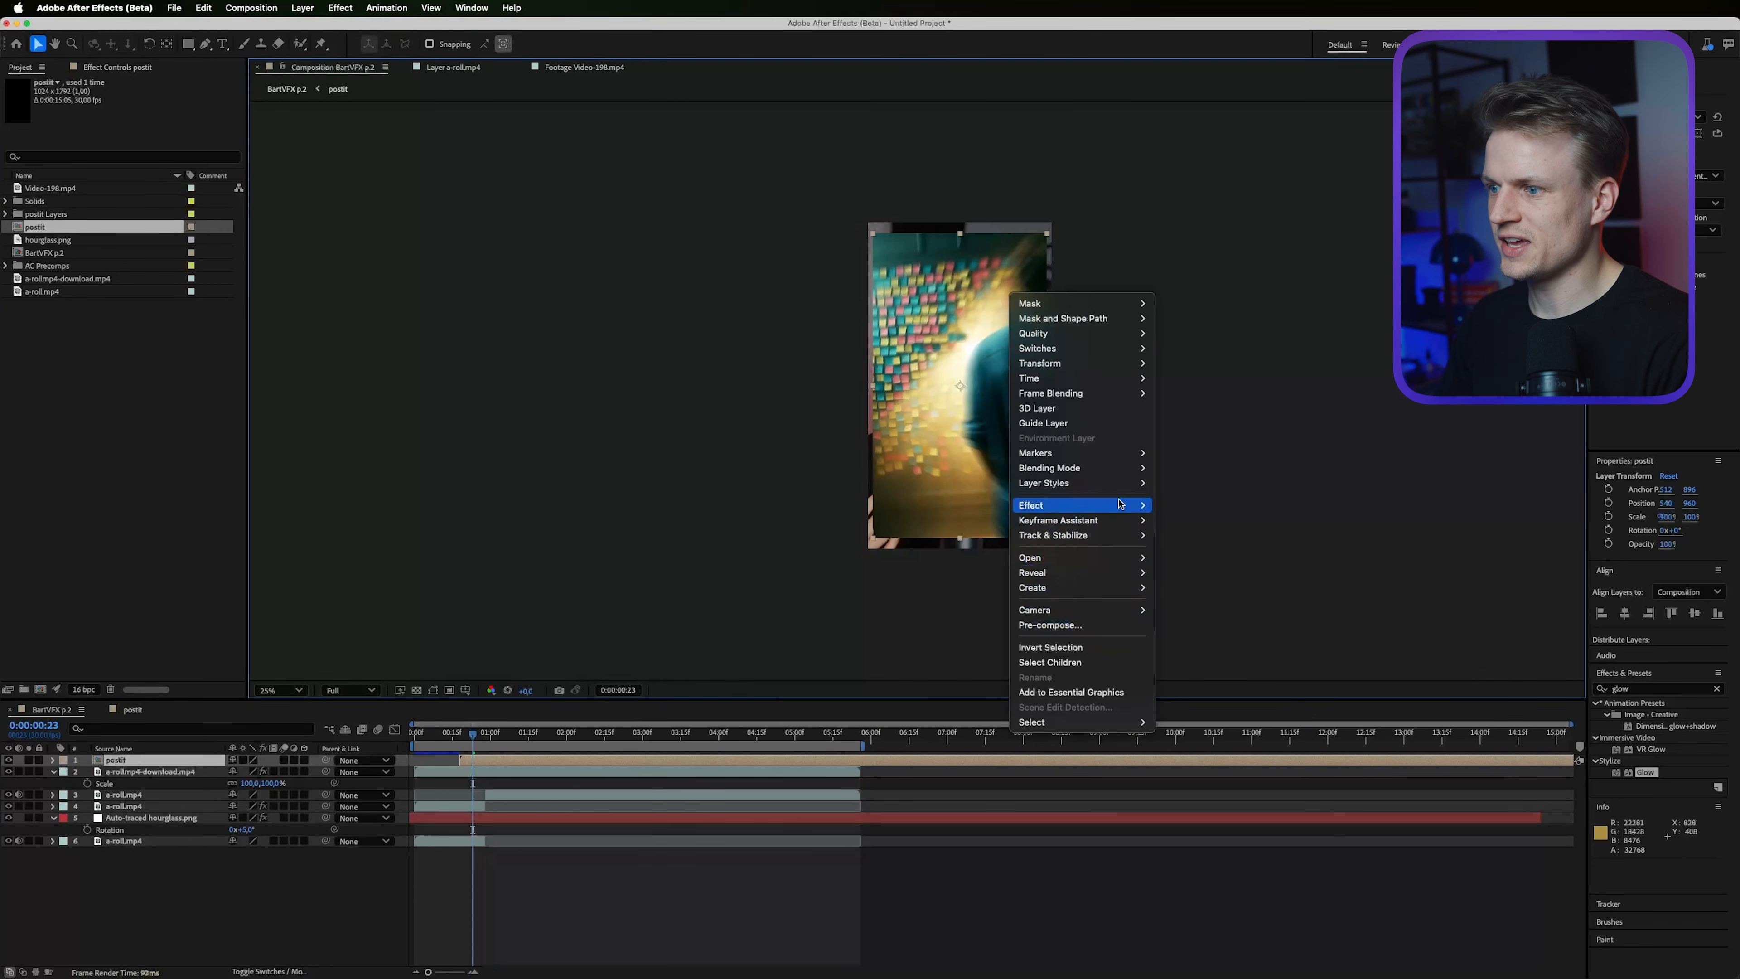
mouse_move(1117, 364)
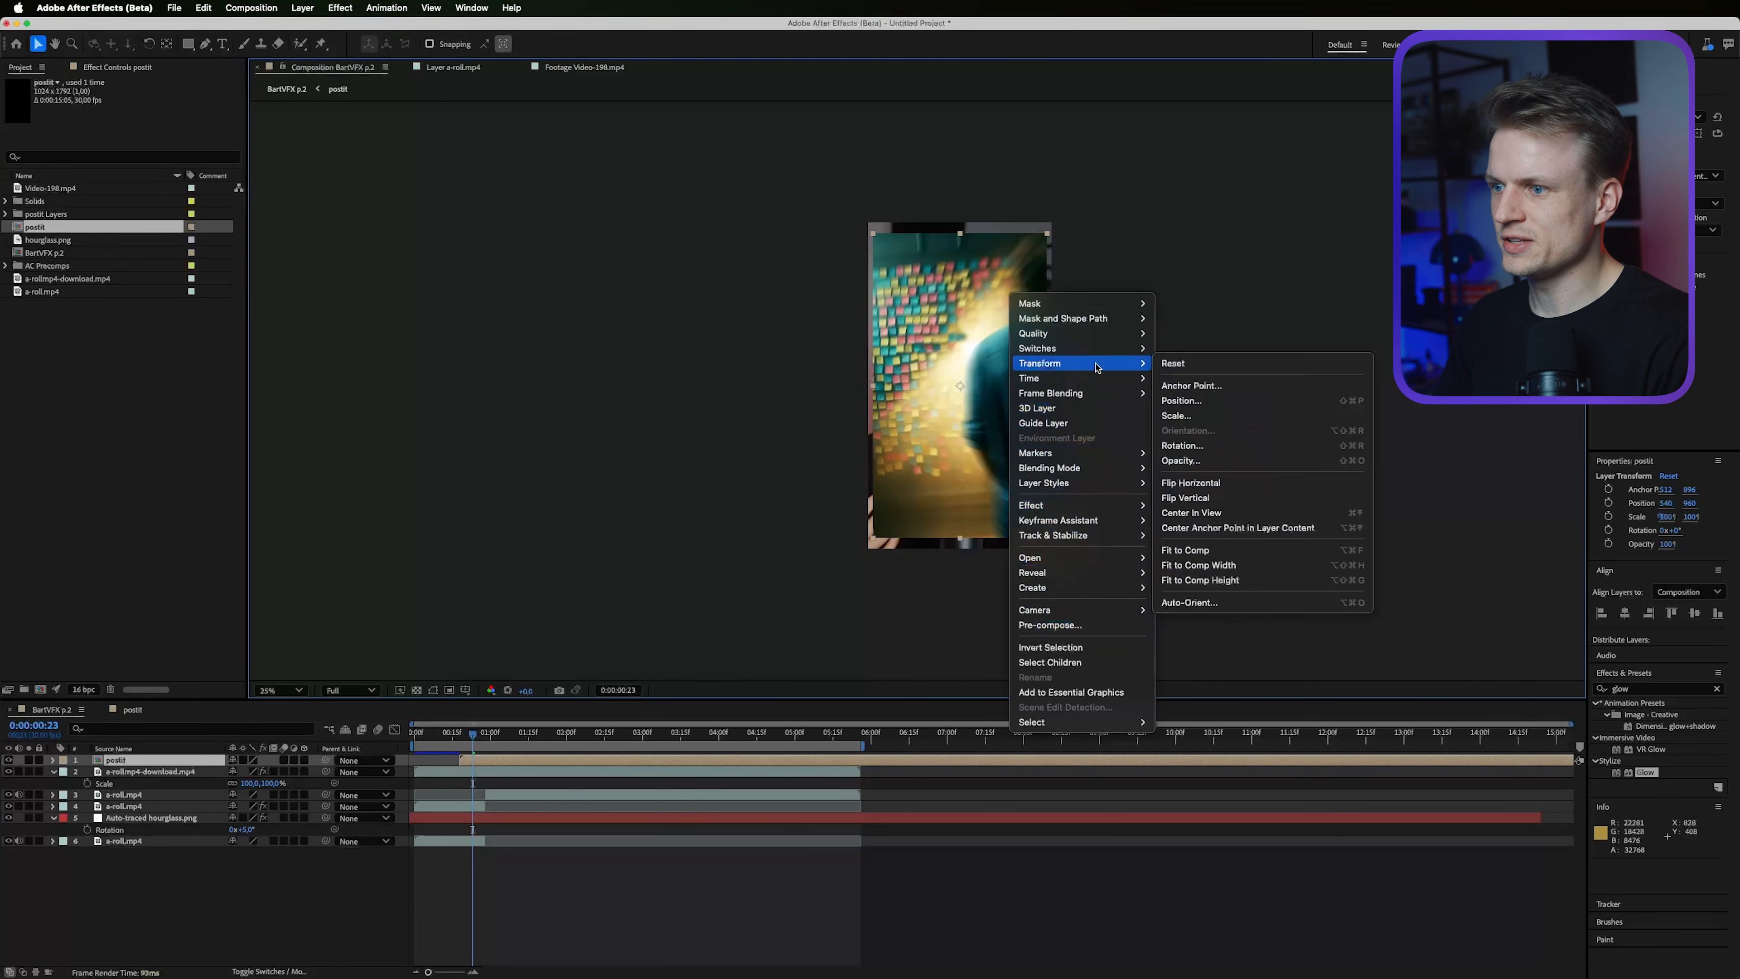
click(1207, 552)
Keyframe the postit layer's opacity from 0% at 0:00:00:18 to 100% at 0:00:00:22.
click(485, 762)
key(i)
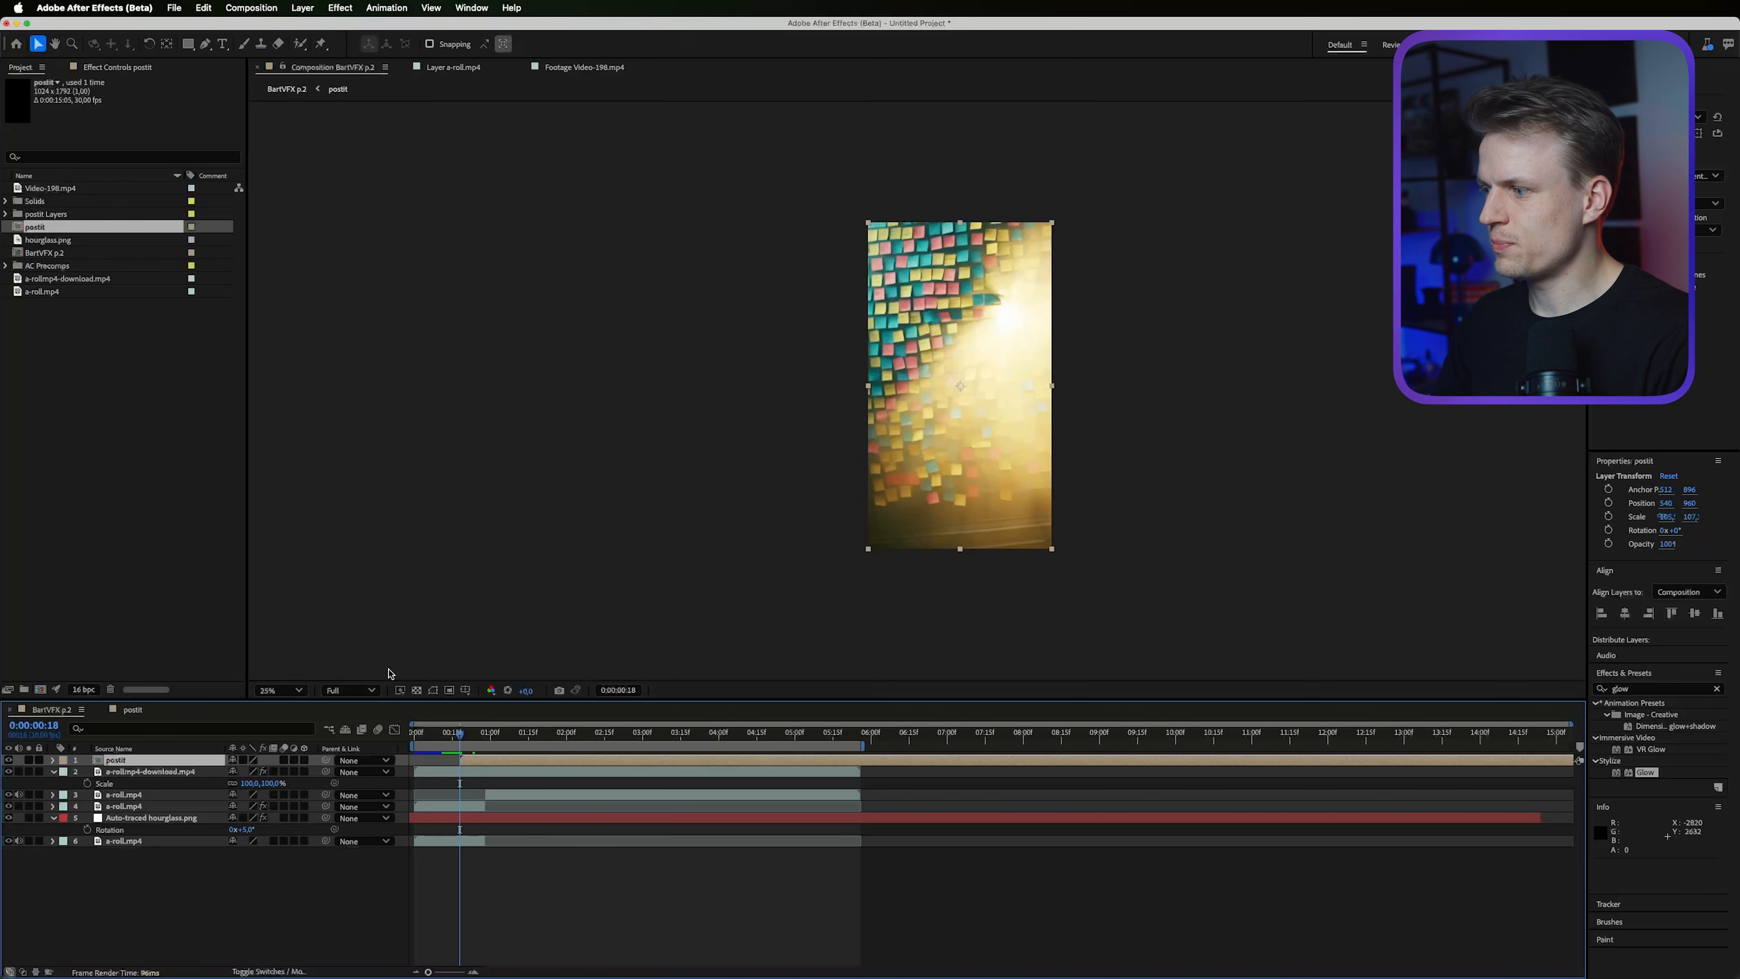
key(t)
click(88, 772)
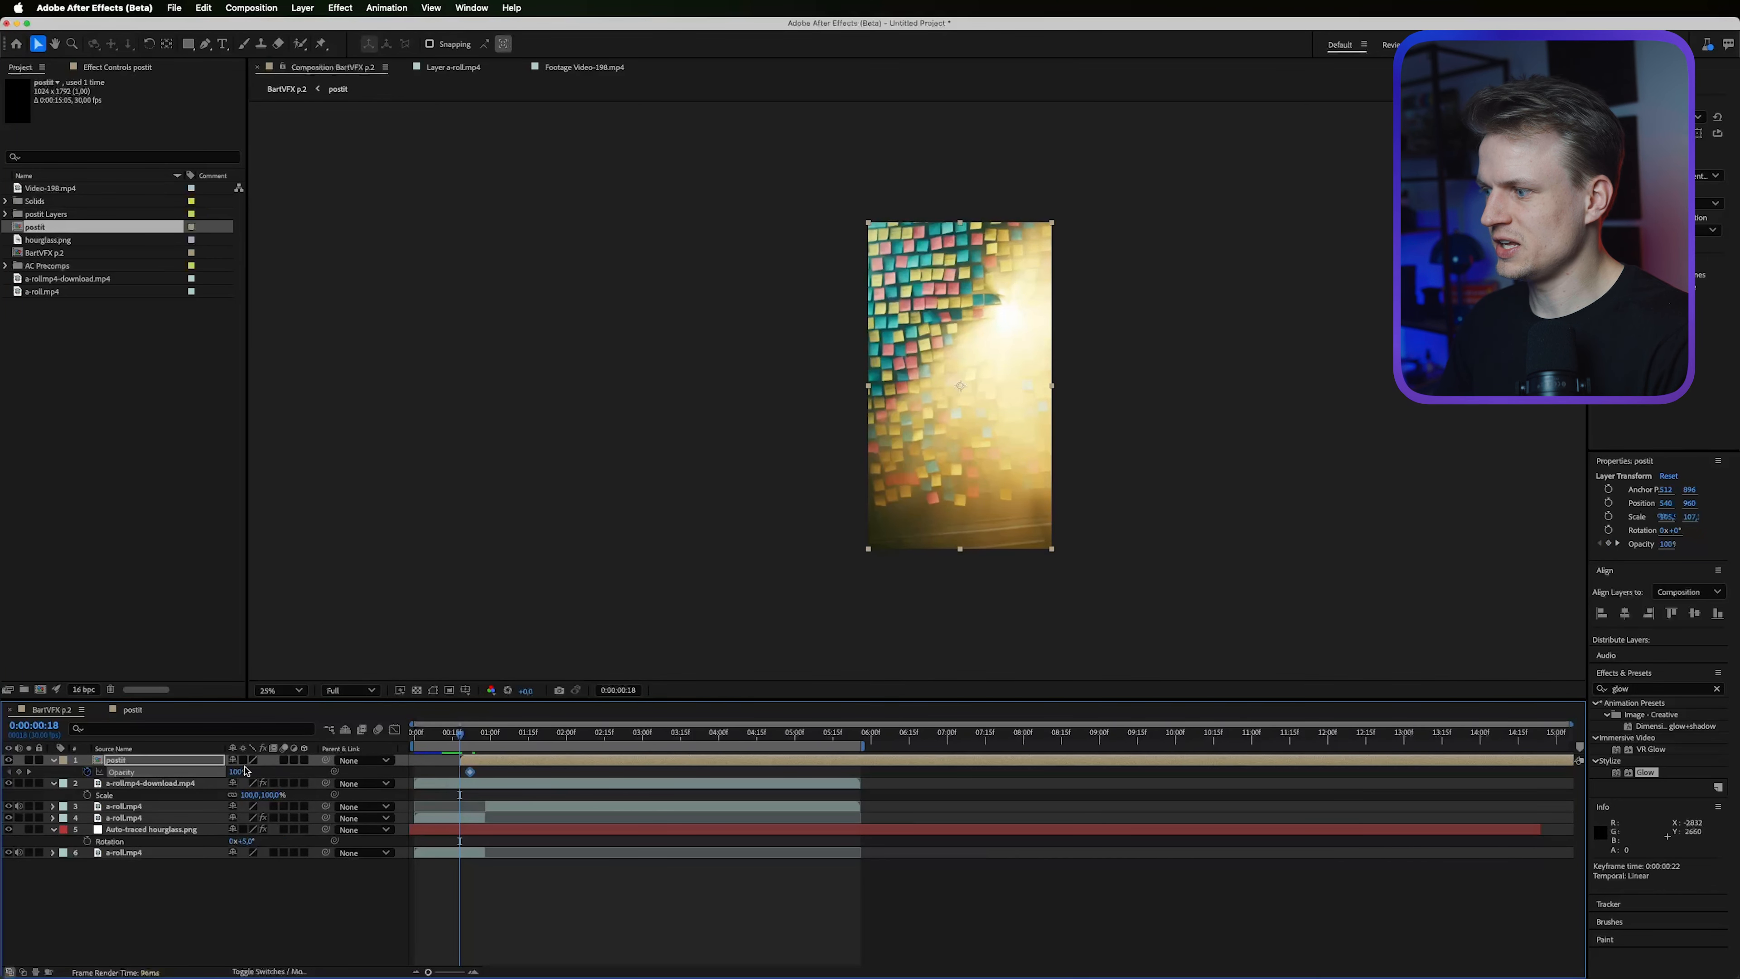
drag(245, 771, 63, 762)
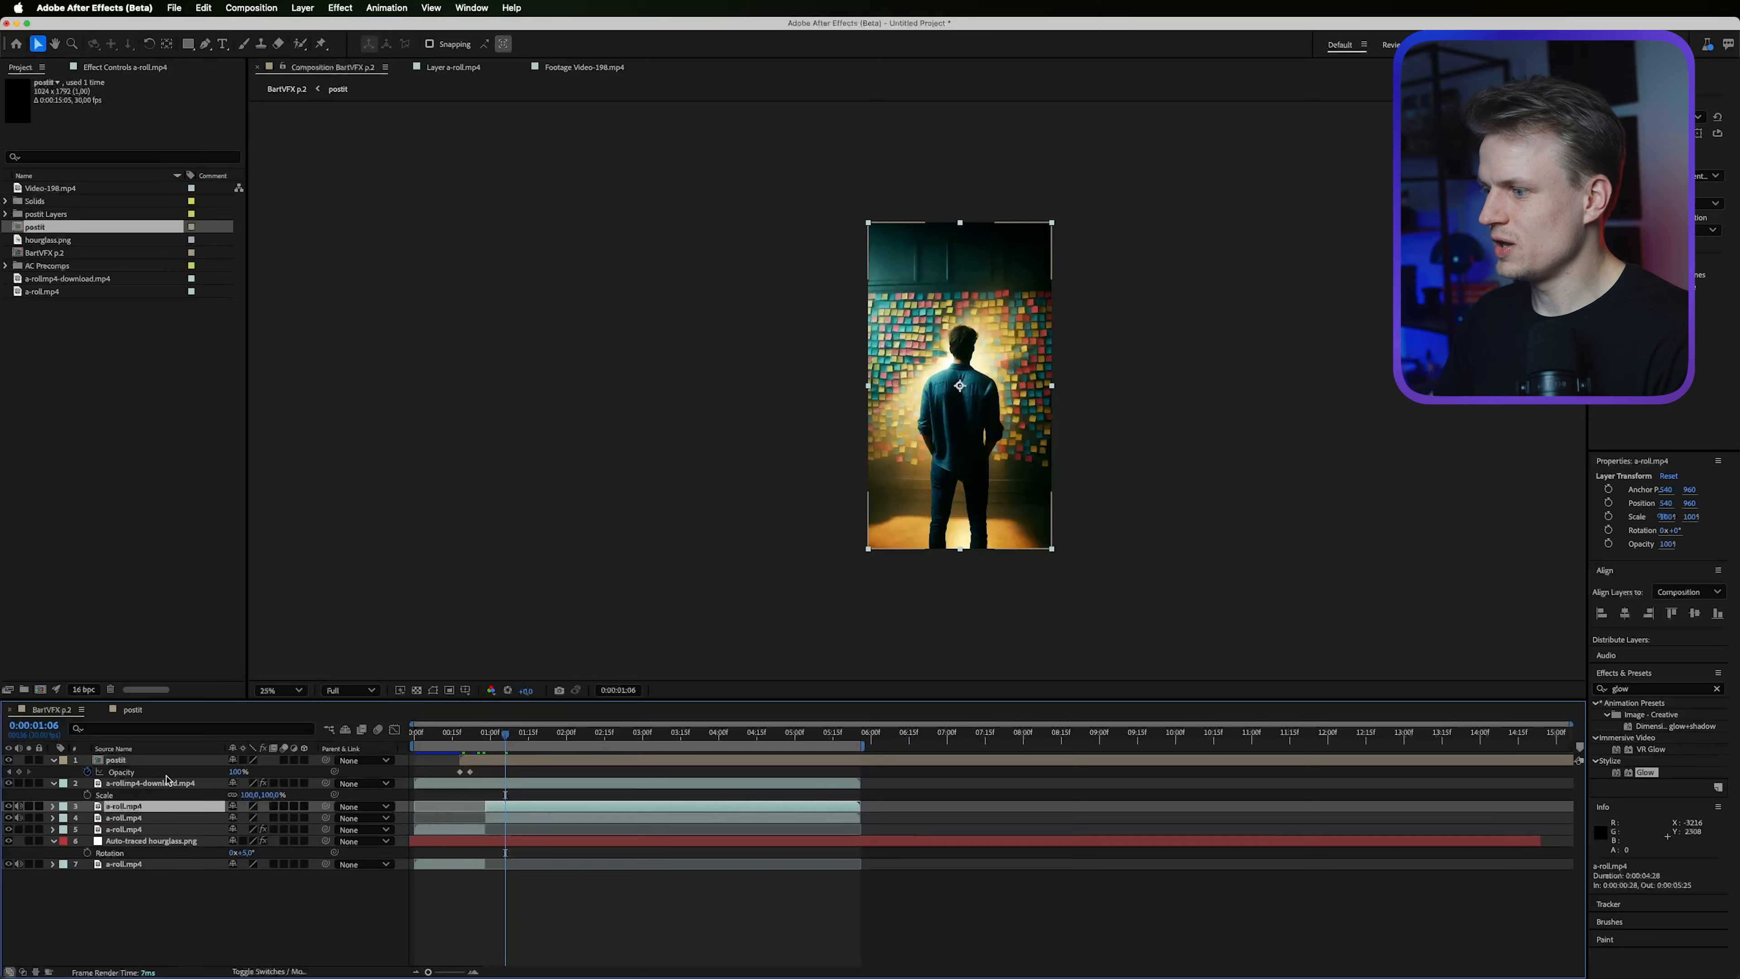
Remove the duplicated a-roll.mp4 layer and try the caption layer above the postit layer in the stack.
key(Delete)
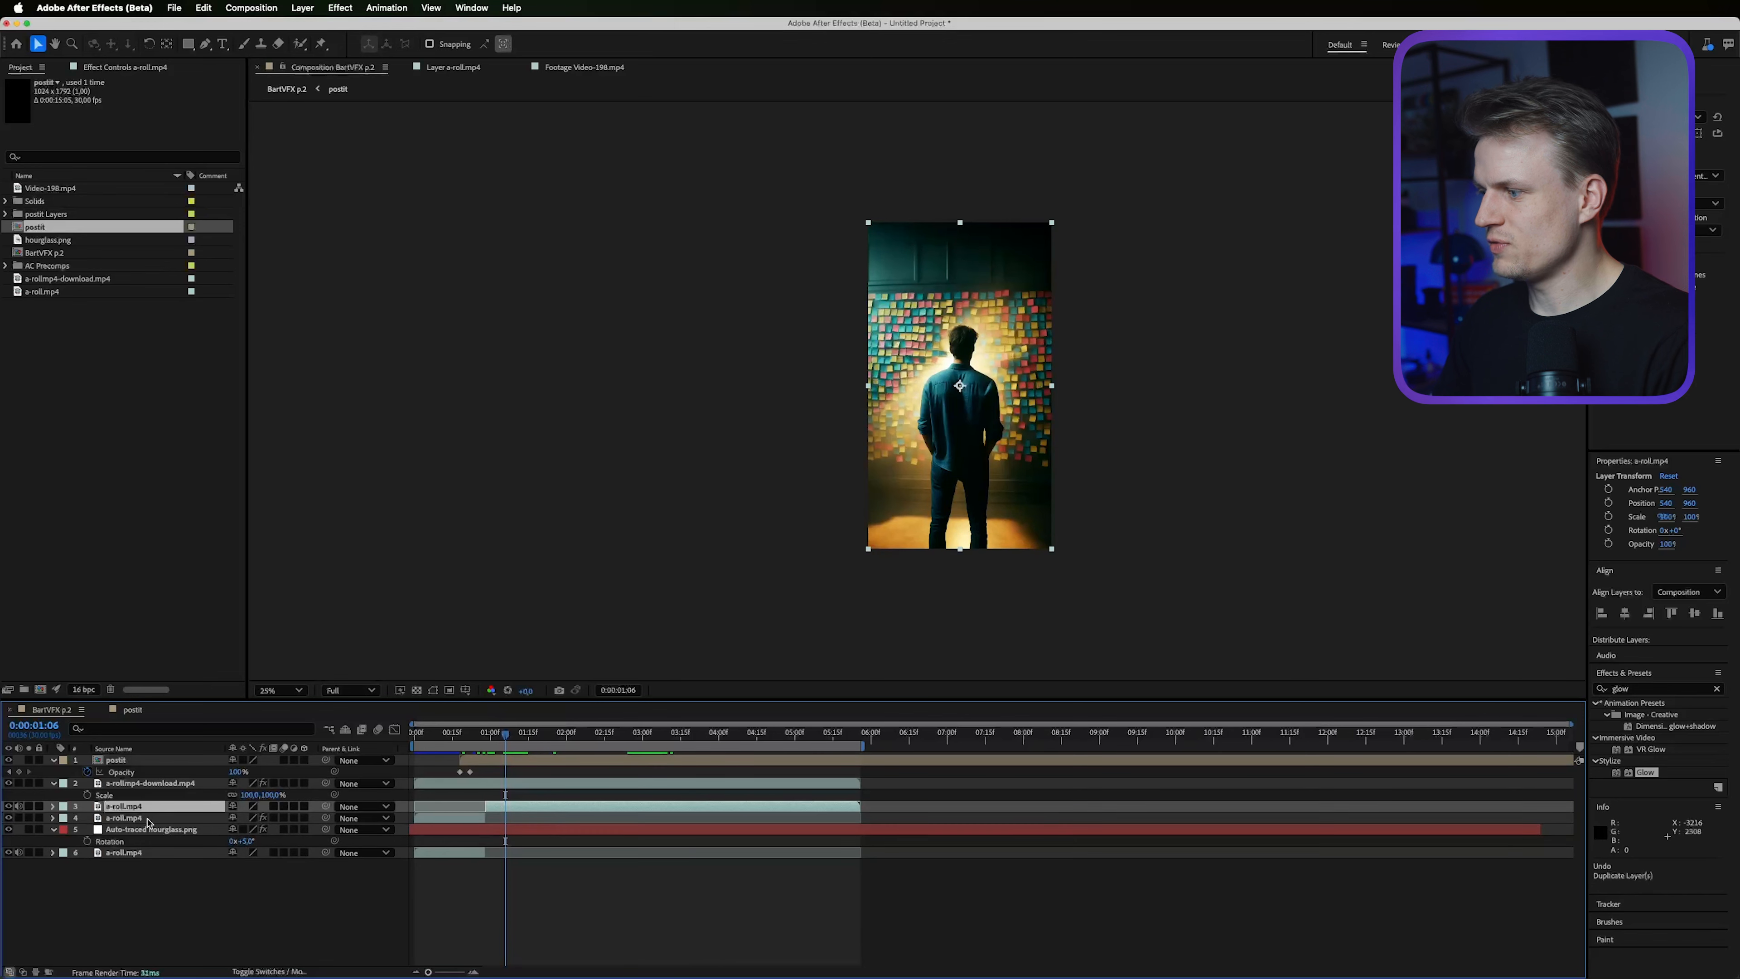
click(141, 786)
drag(142, 789, 205, 756)
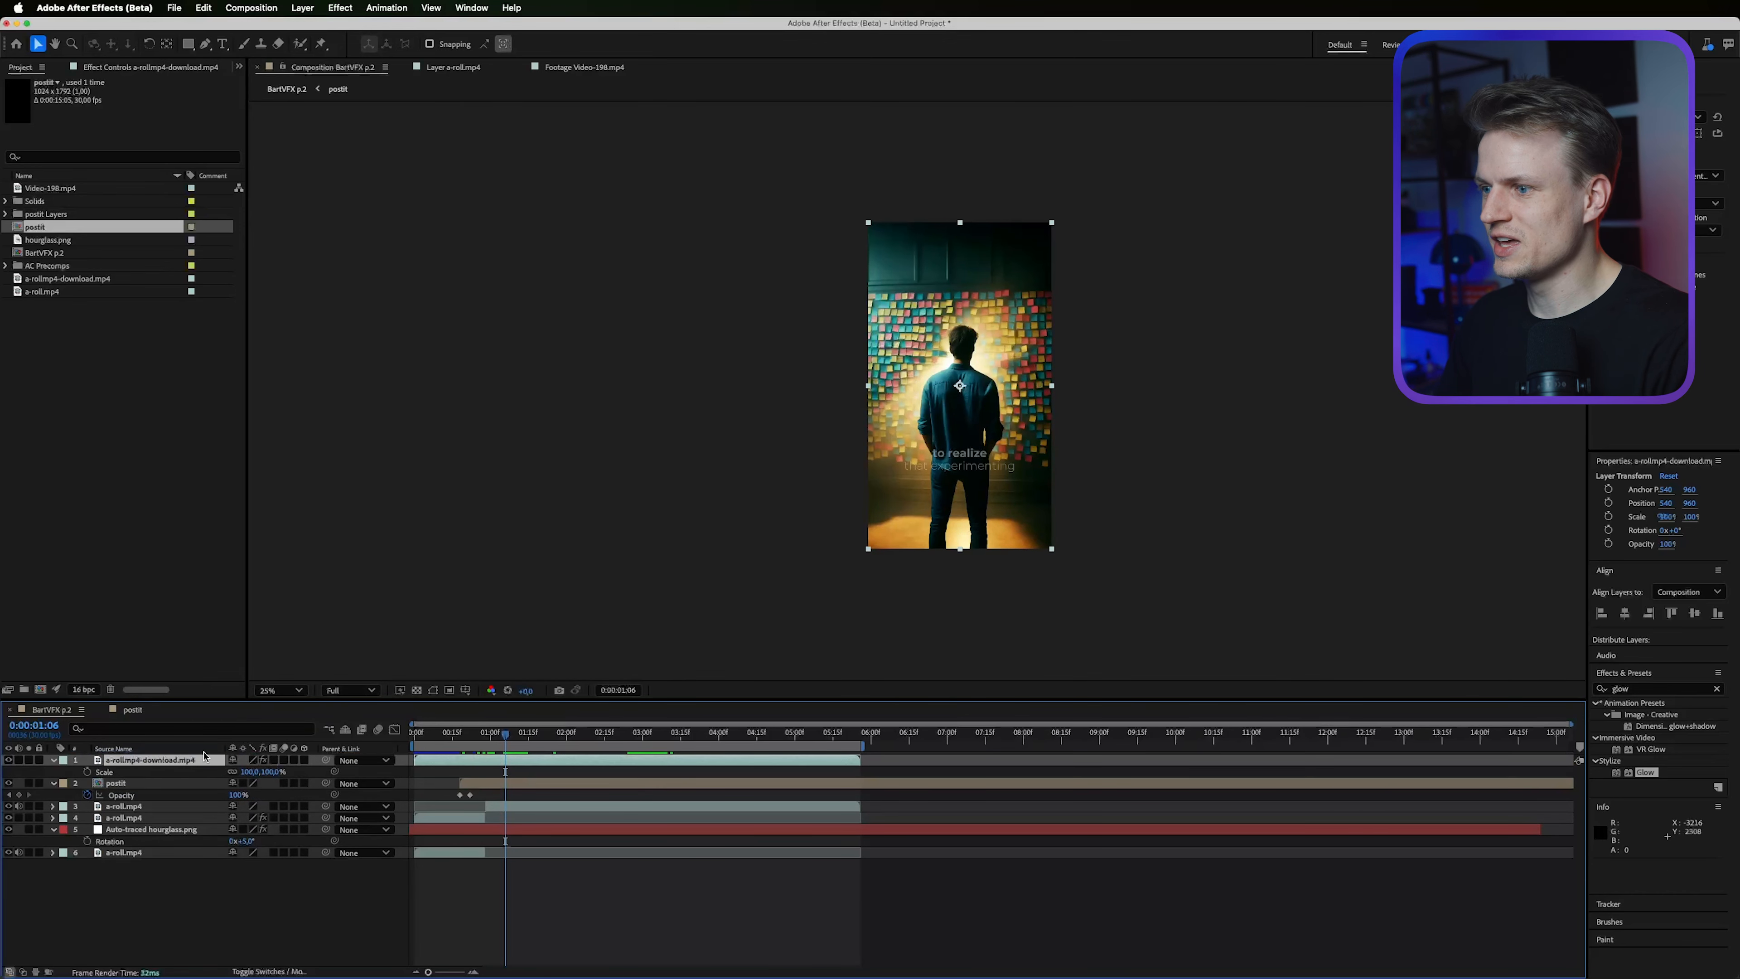
click(467, 736)
key(ctrl+z)
drag(465, 733, 467, 733)
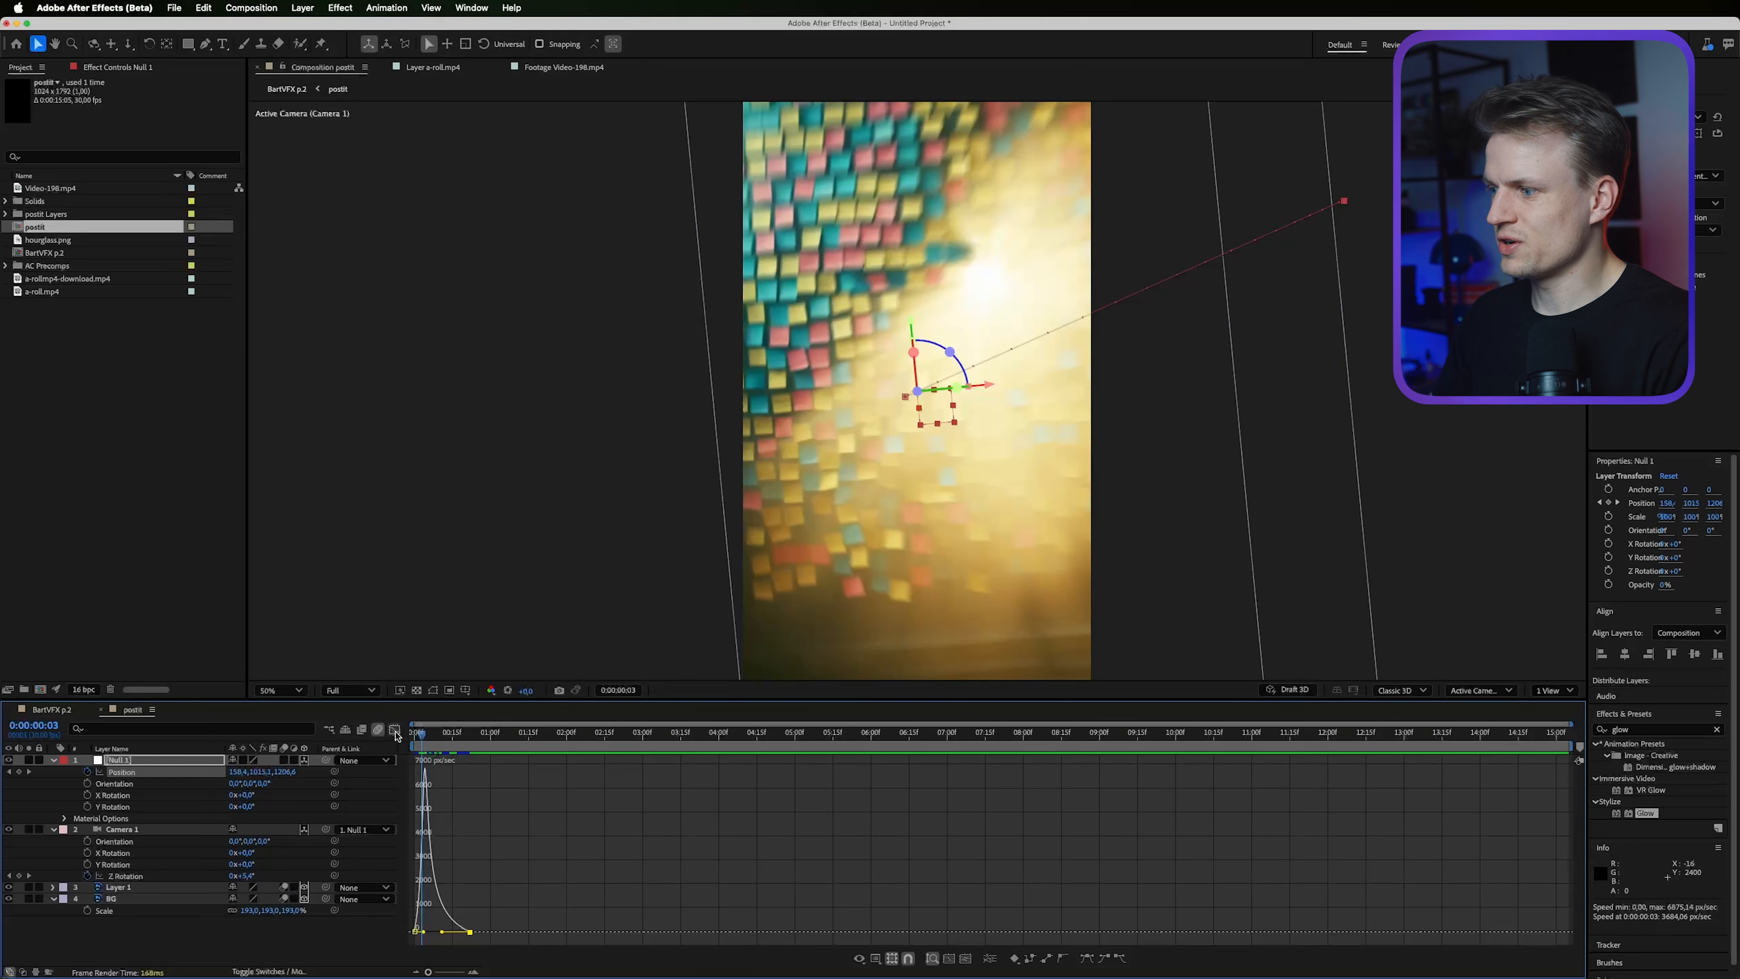
Add a layer marker at 0:00:00:18 to the a-rollmp4-download.mp4 caption layer in BartVFX p.2.
click(397, 736)
key(Home)
key(cmd+v)
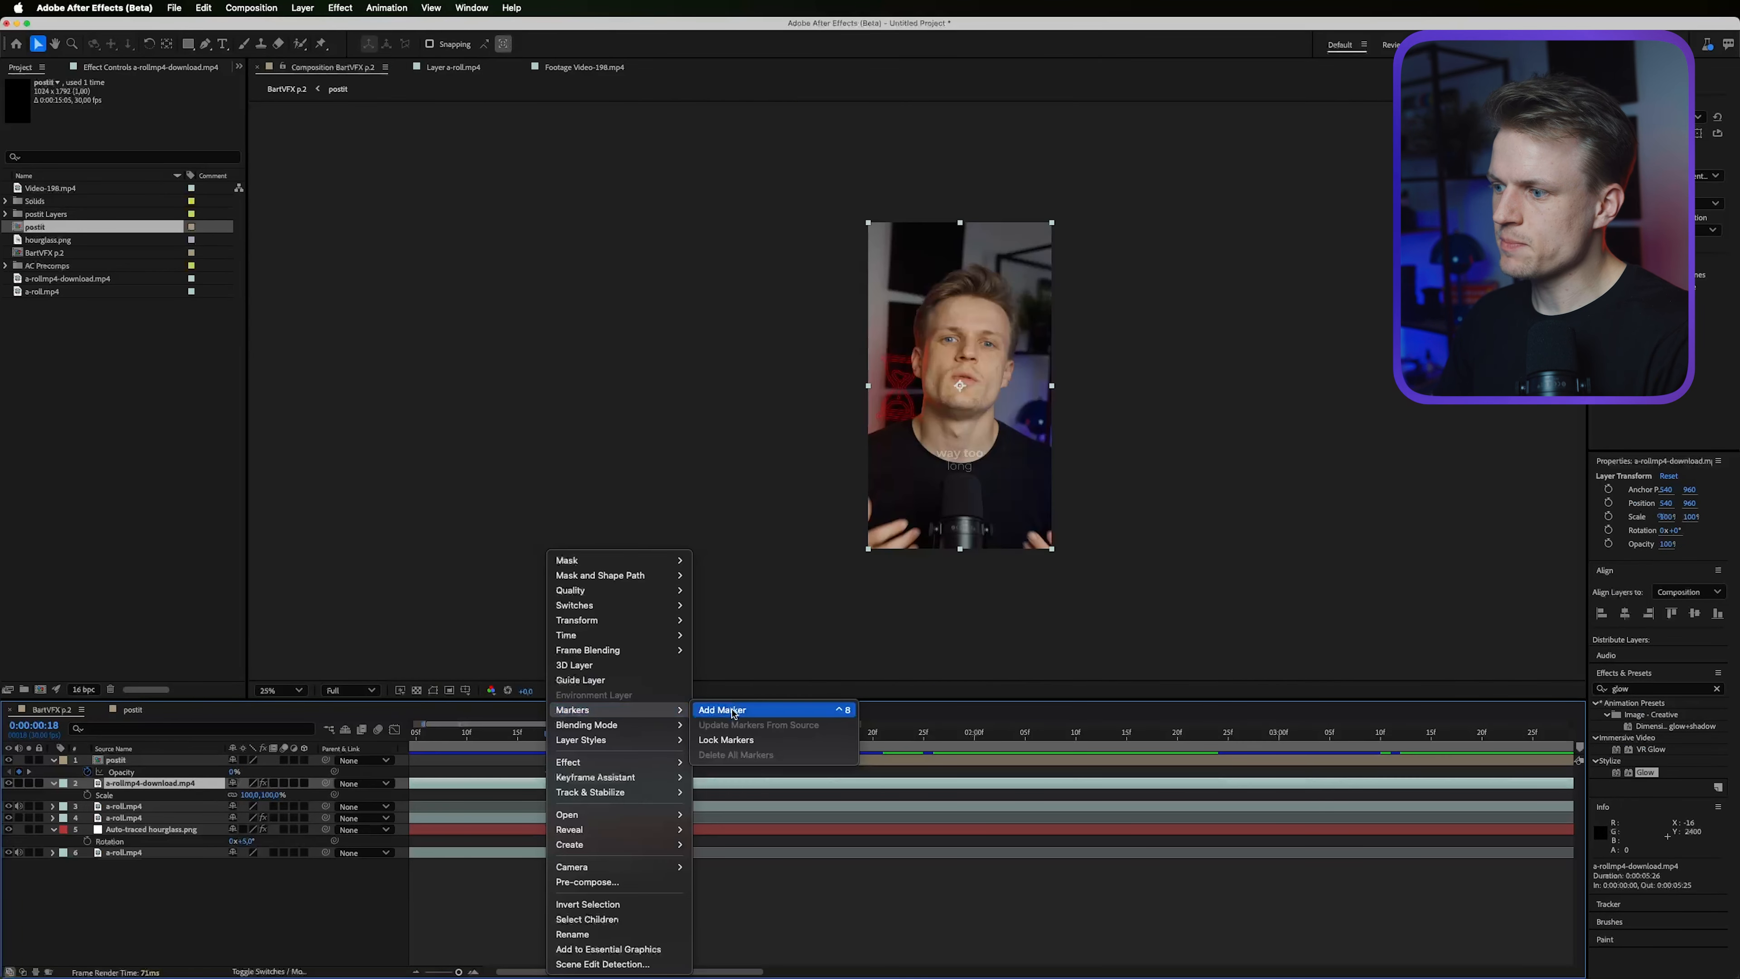
click(767, 708)
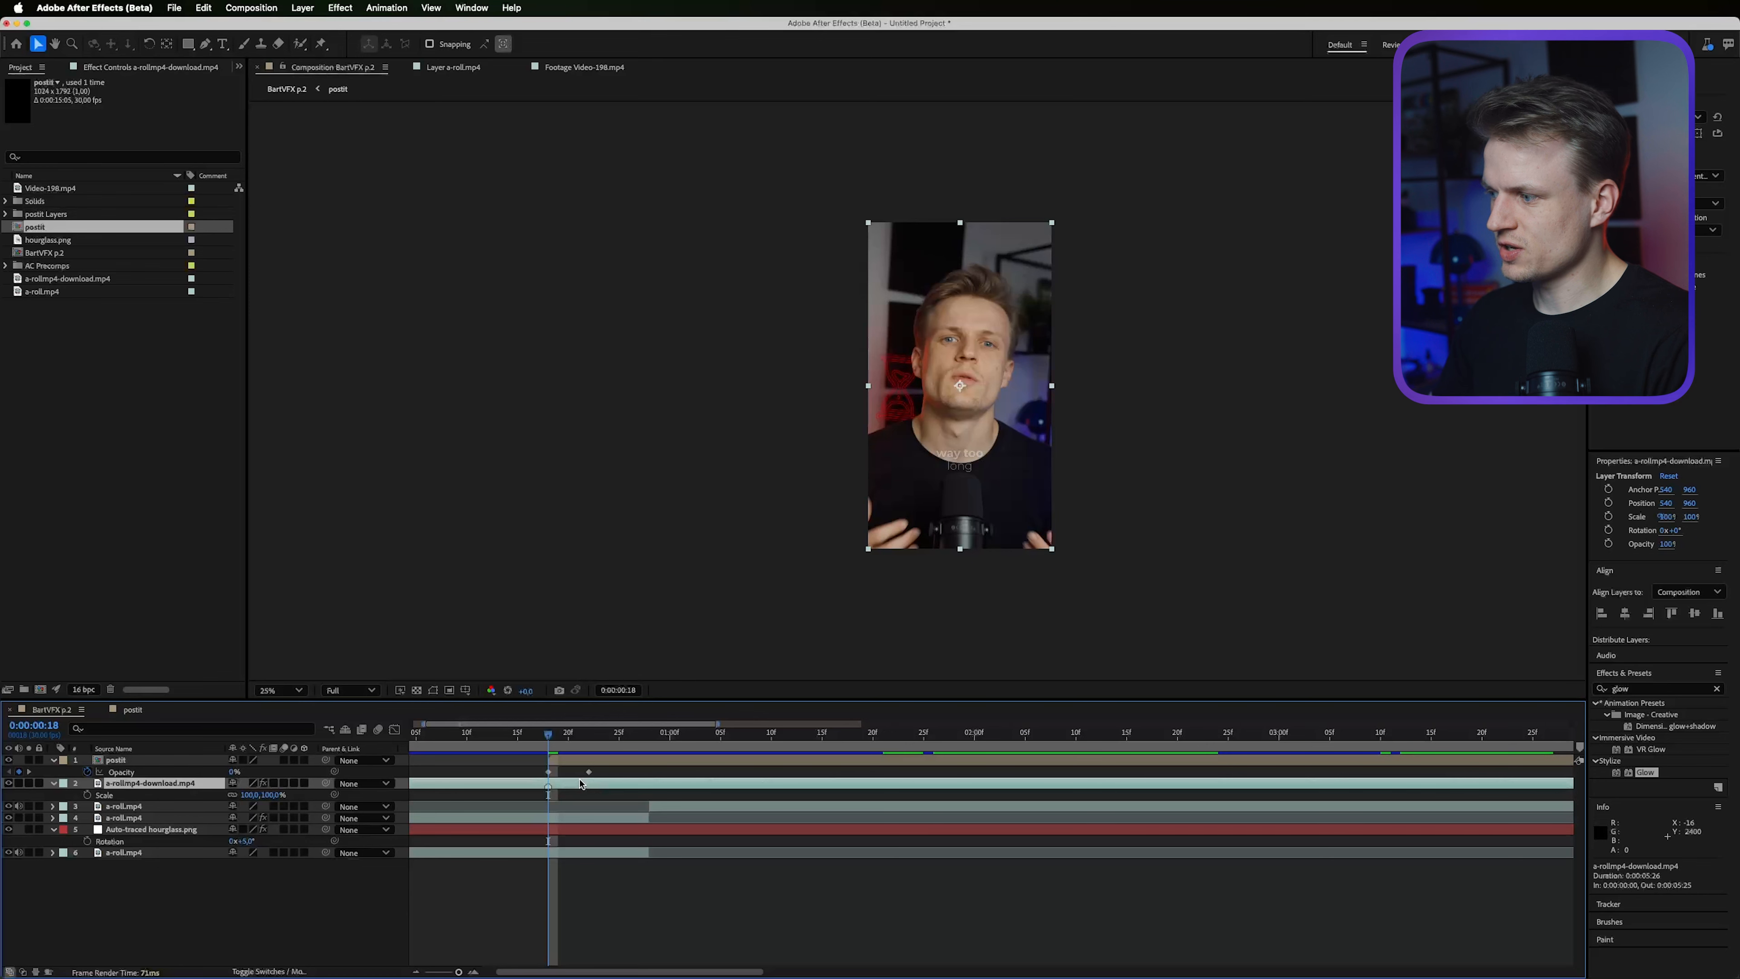
Copy the caption layer into the postit composition and align its marker with the composition's start.
key(super+c)
double_click(586, 761)
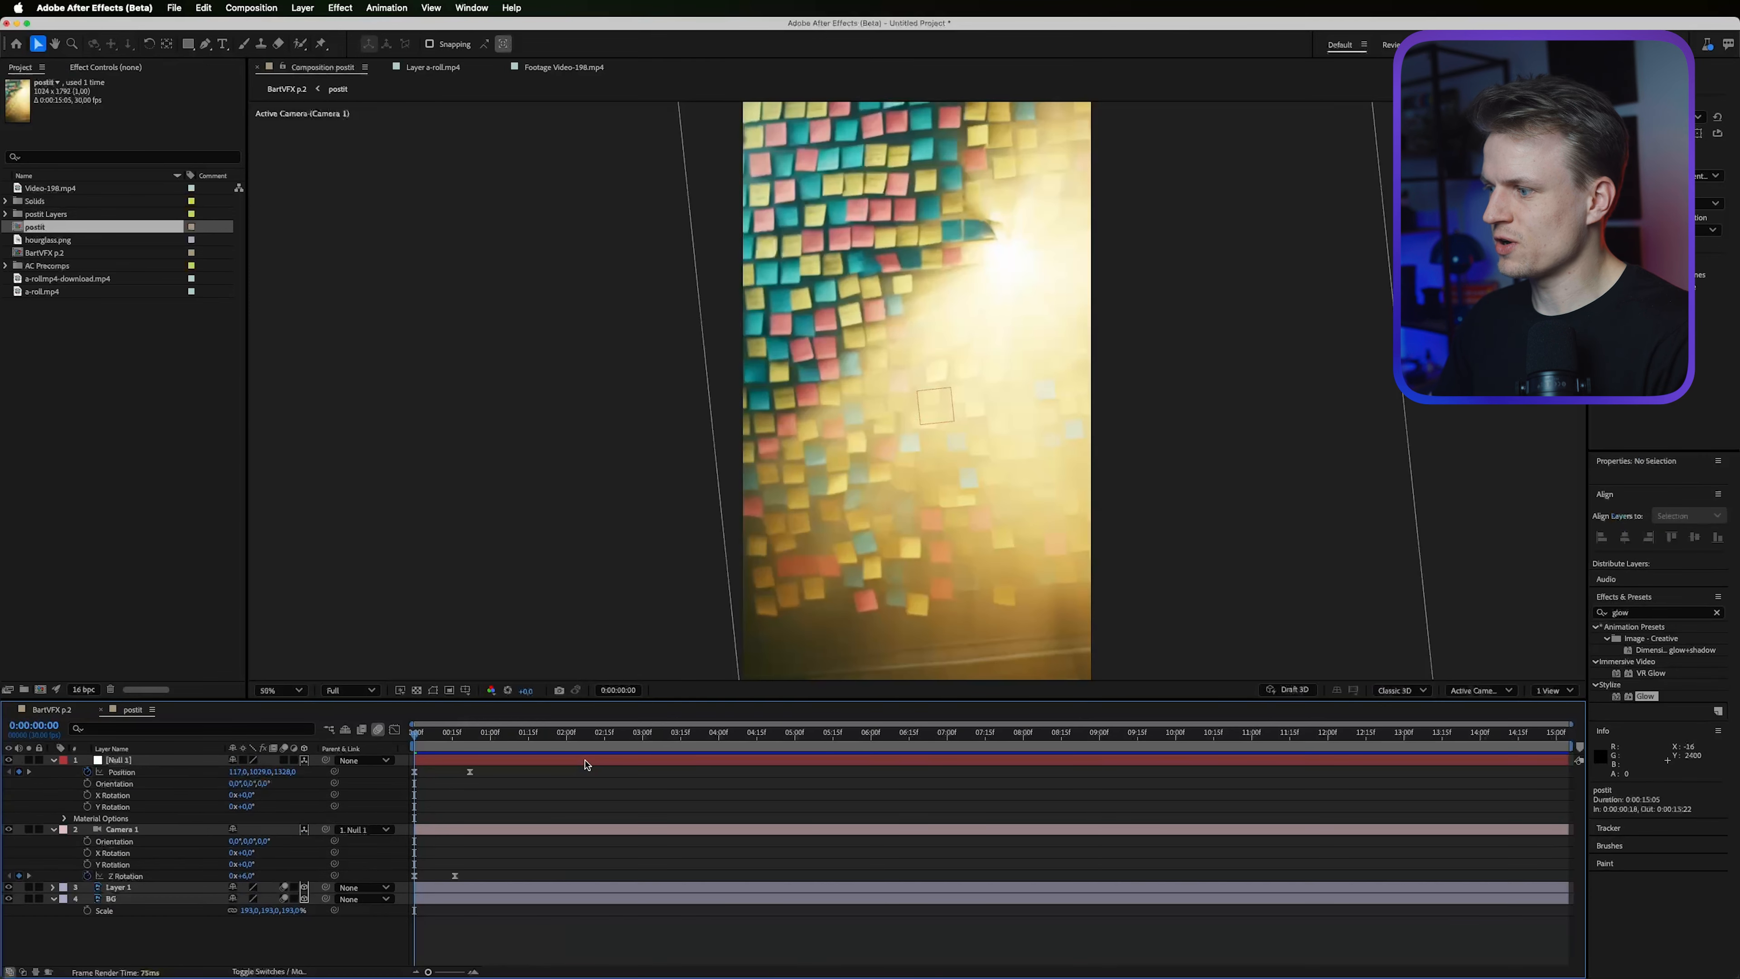
key(super+v)
drag(520, 763, 478, 739)
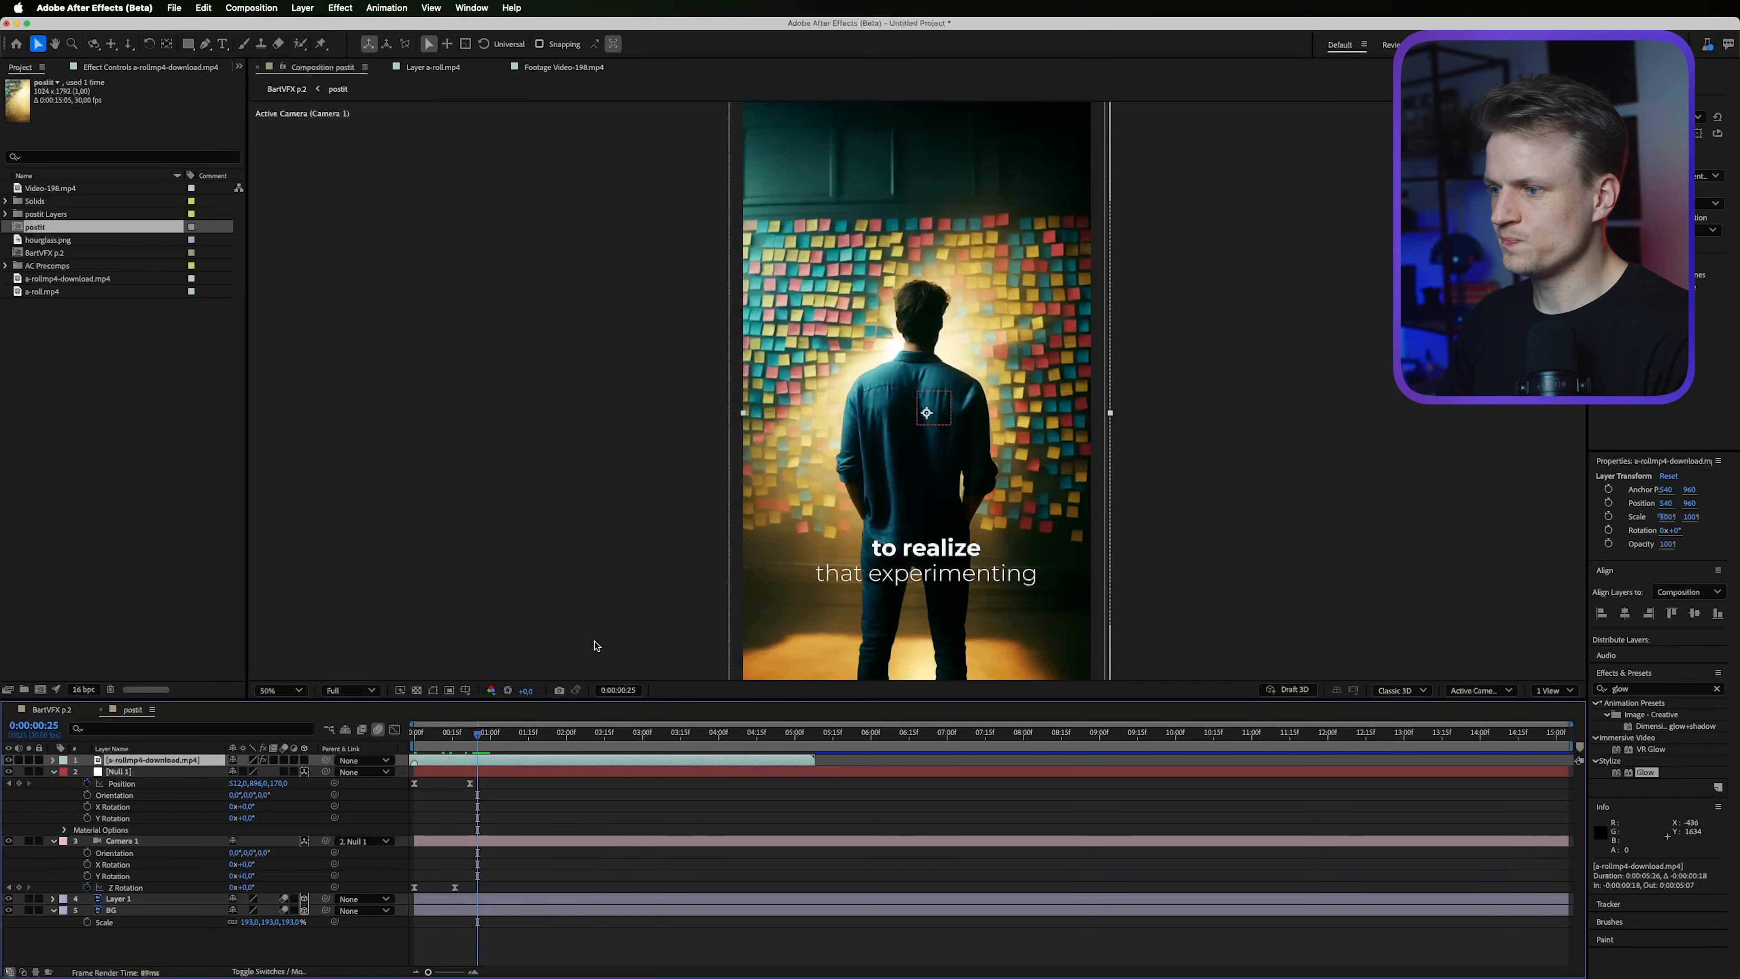
Make the caption layer in the postit composition 3D and enable its motion blur.
scroll(594, 646, down, 2)
click(303, 760)
scroll(965, 409, up, 2)
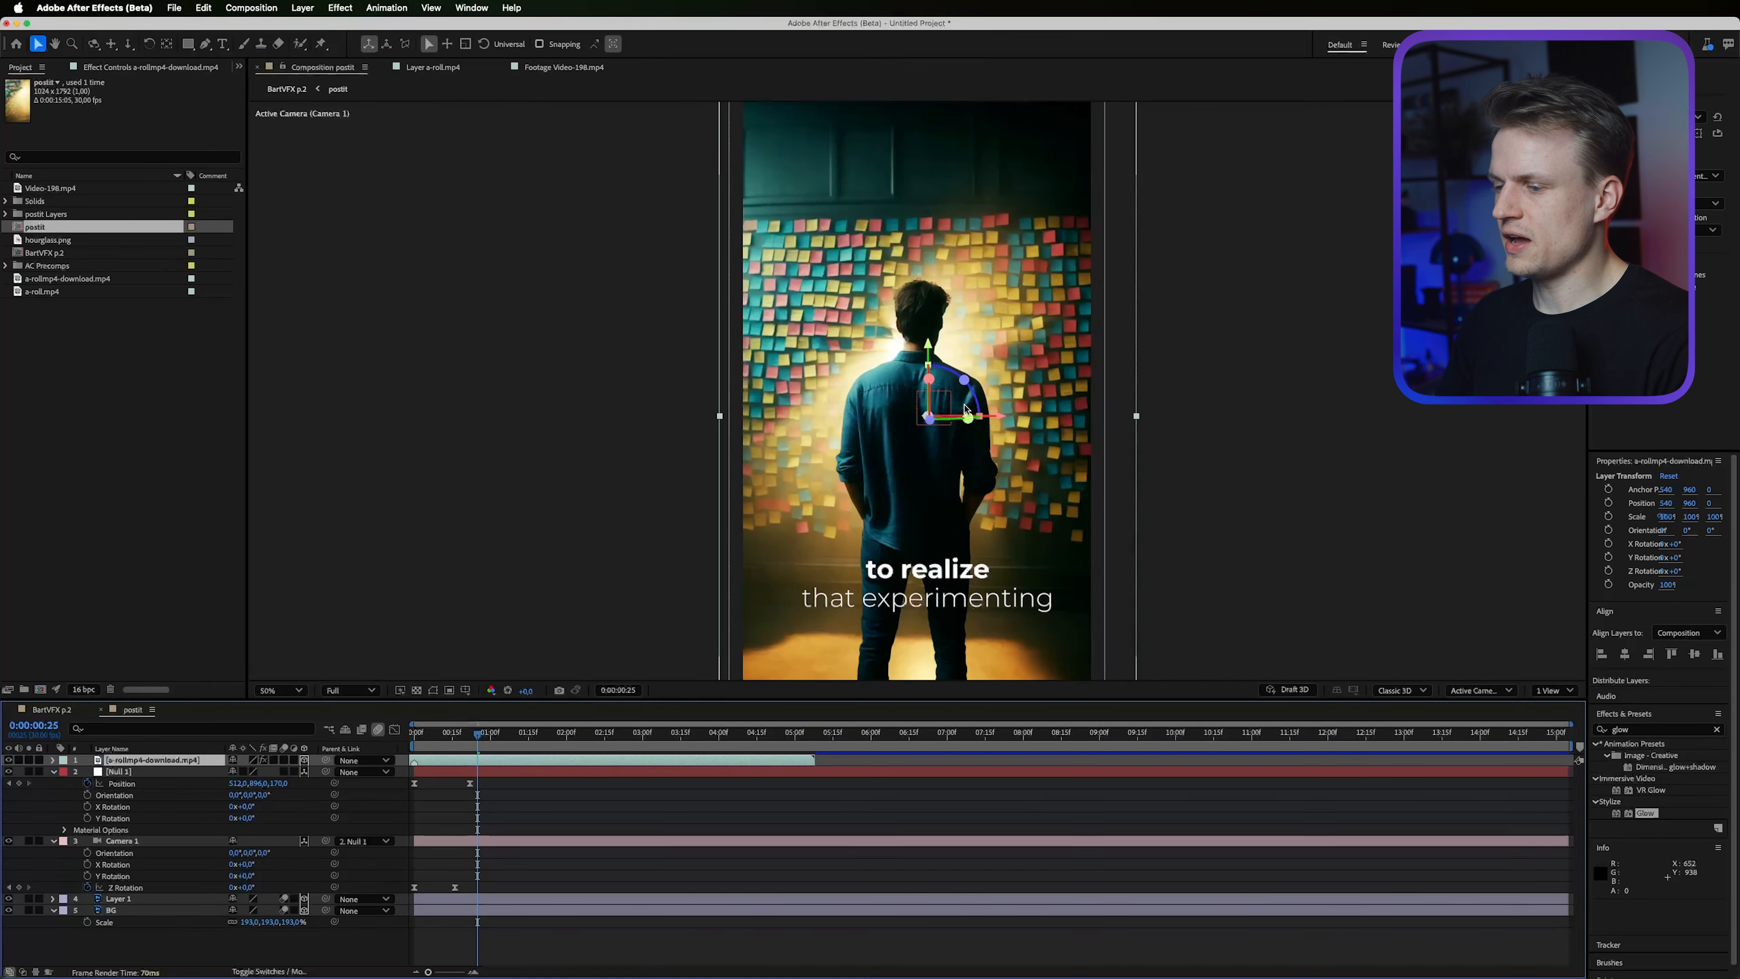
drag(476, 738, 434, 731)
key(space)
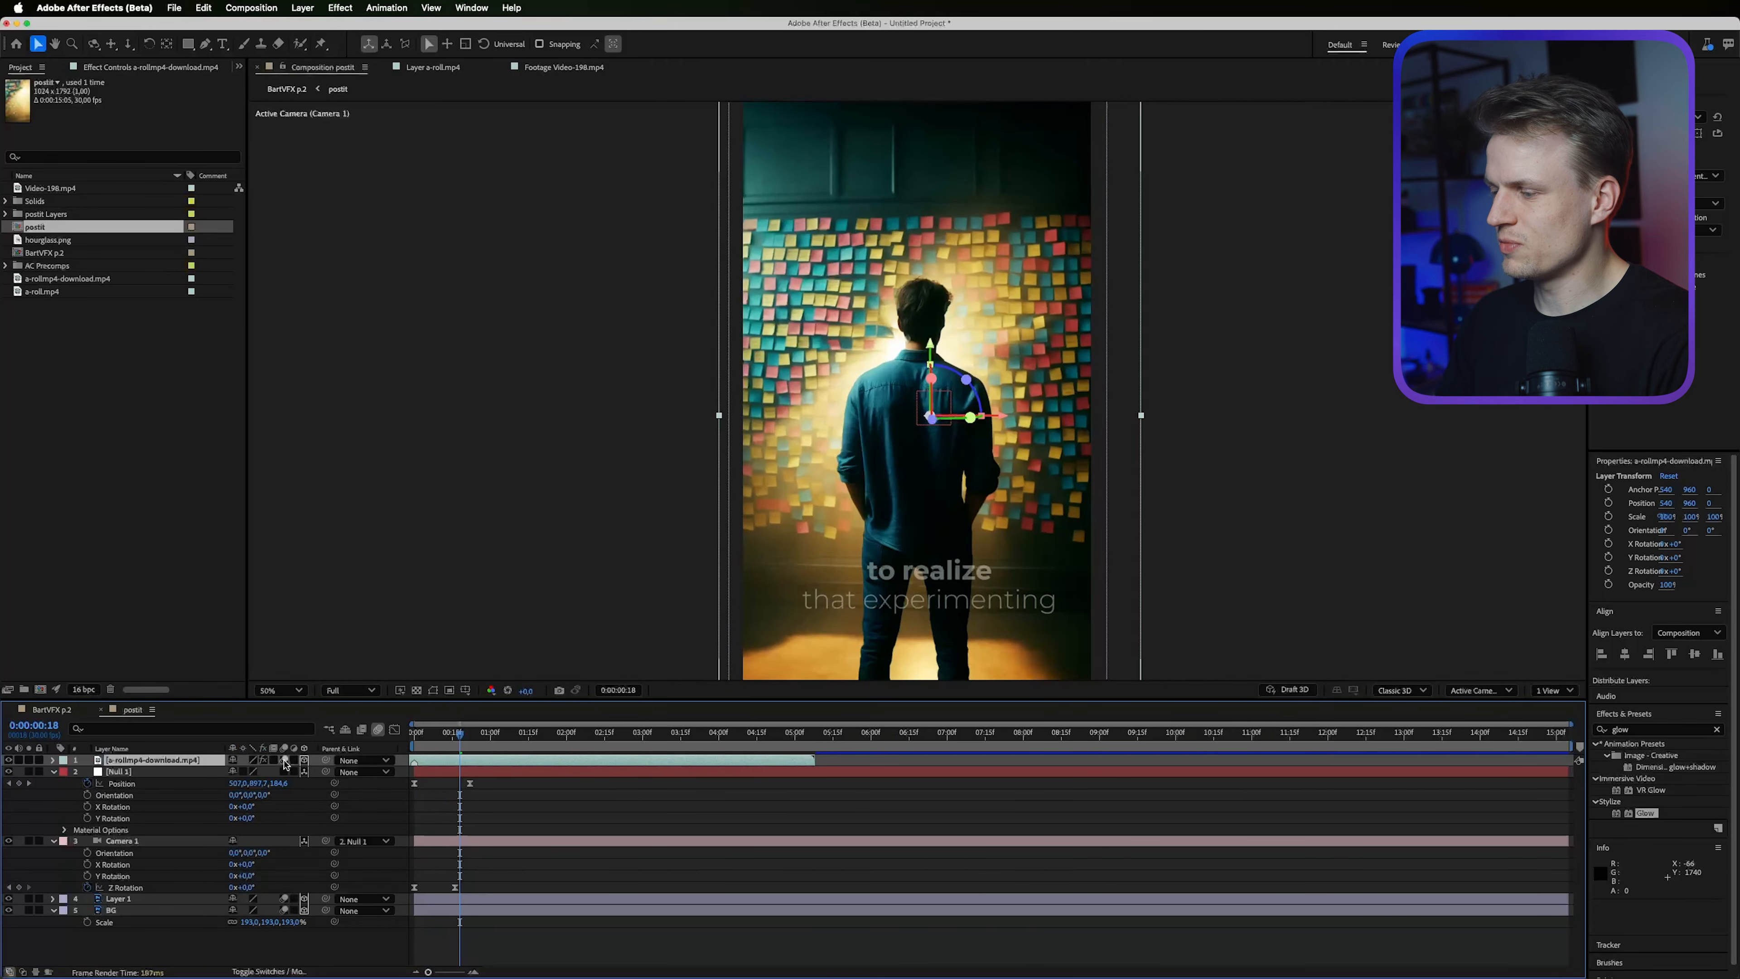
mouse_move(472, 753)
mouse_down()
mouse_move(431, 756)
mouse_move(464, 737)
mouse_up()
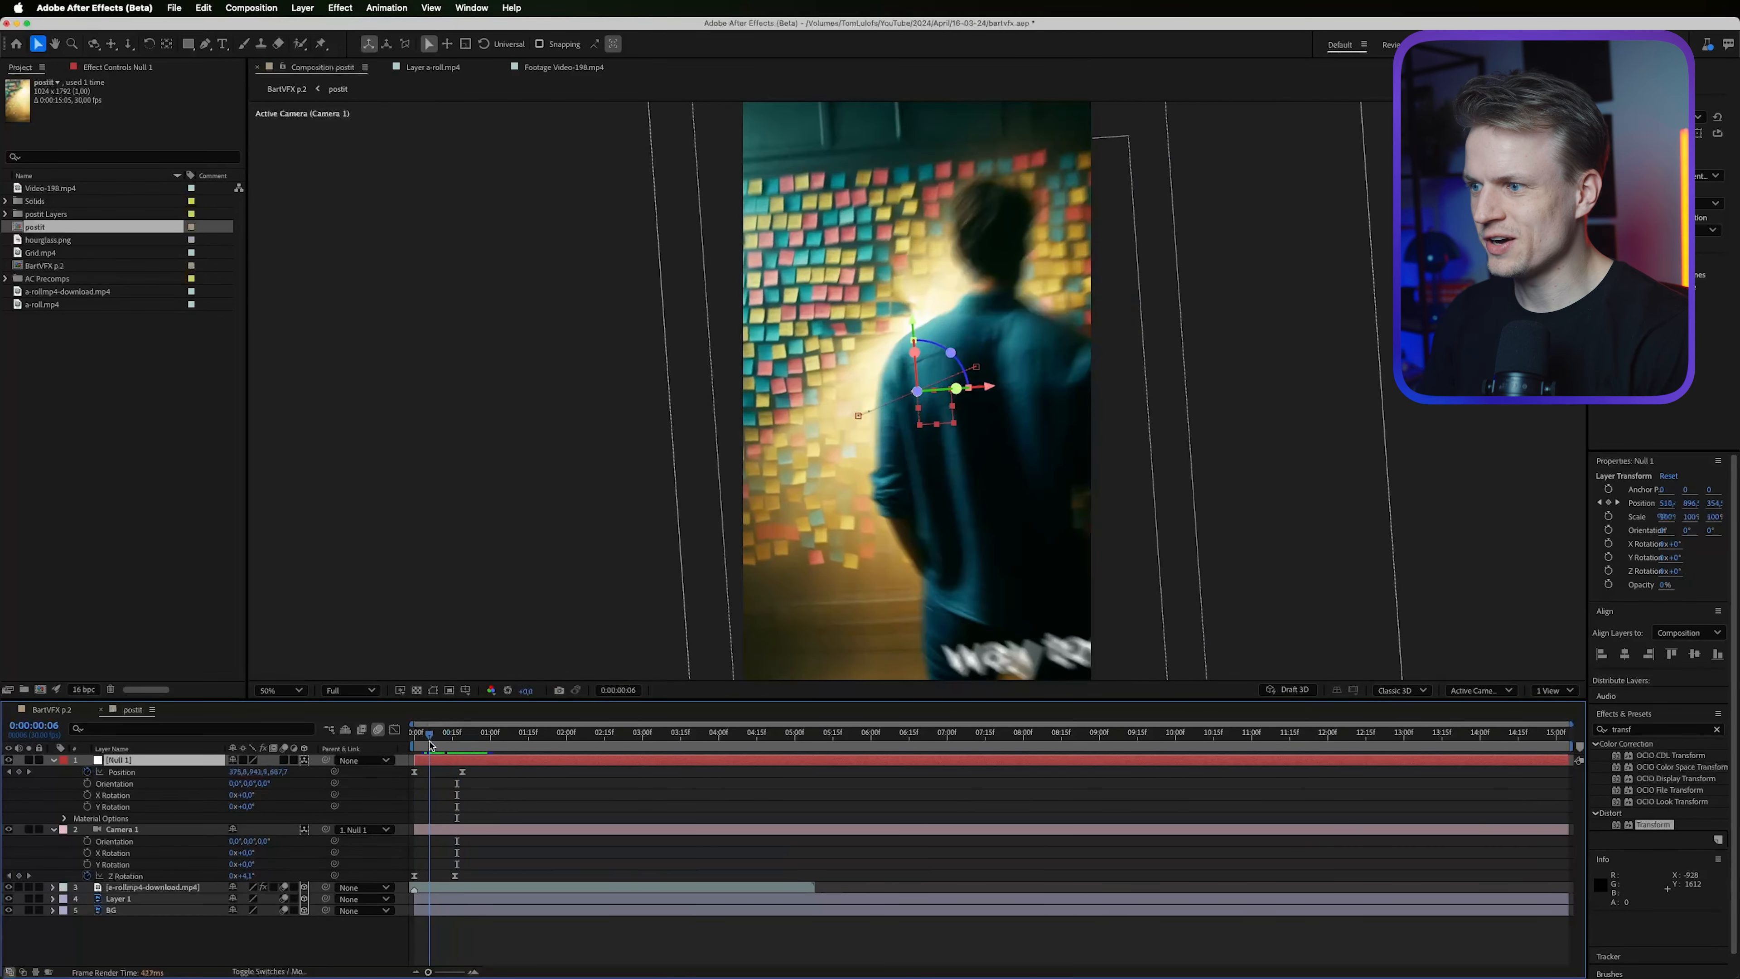
Examine the caption placement during the postit camera move and compare it with the reference footage.
drag(446, 746, 471, 747)
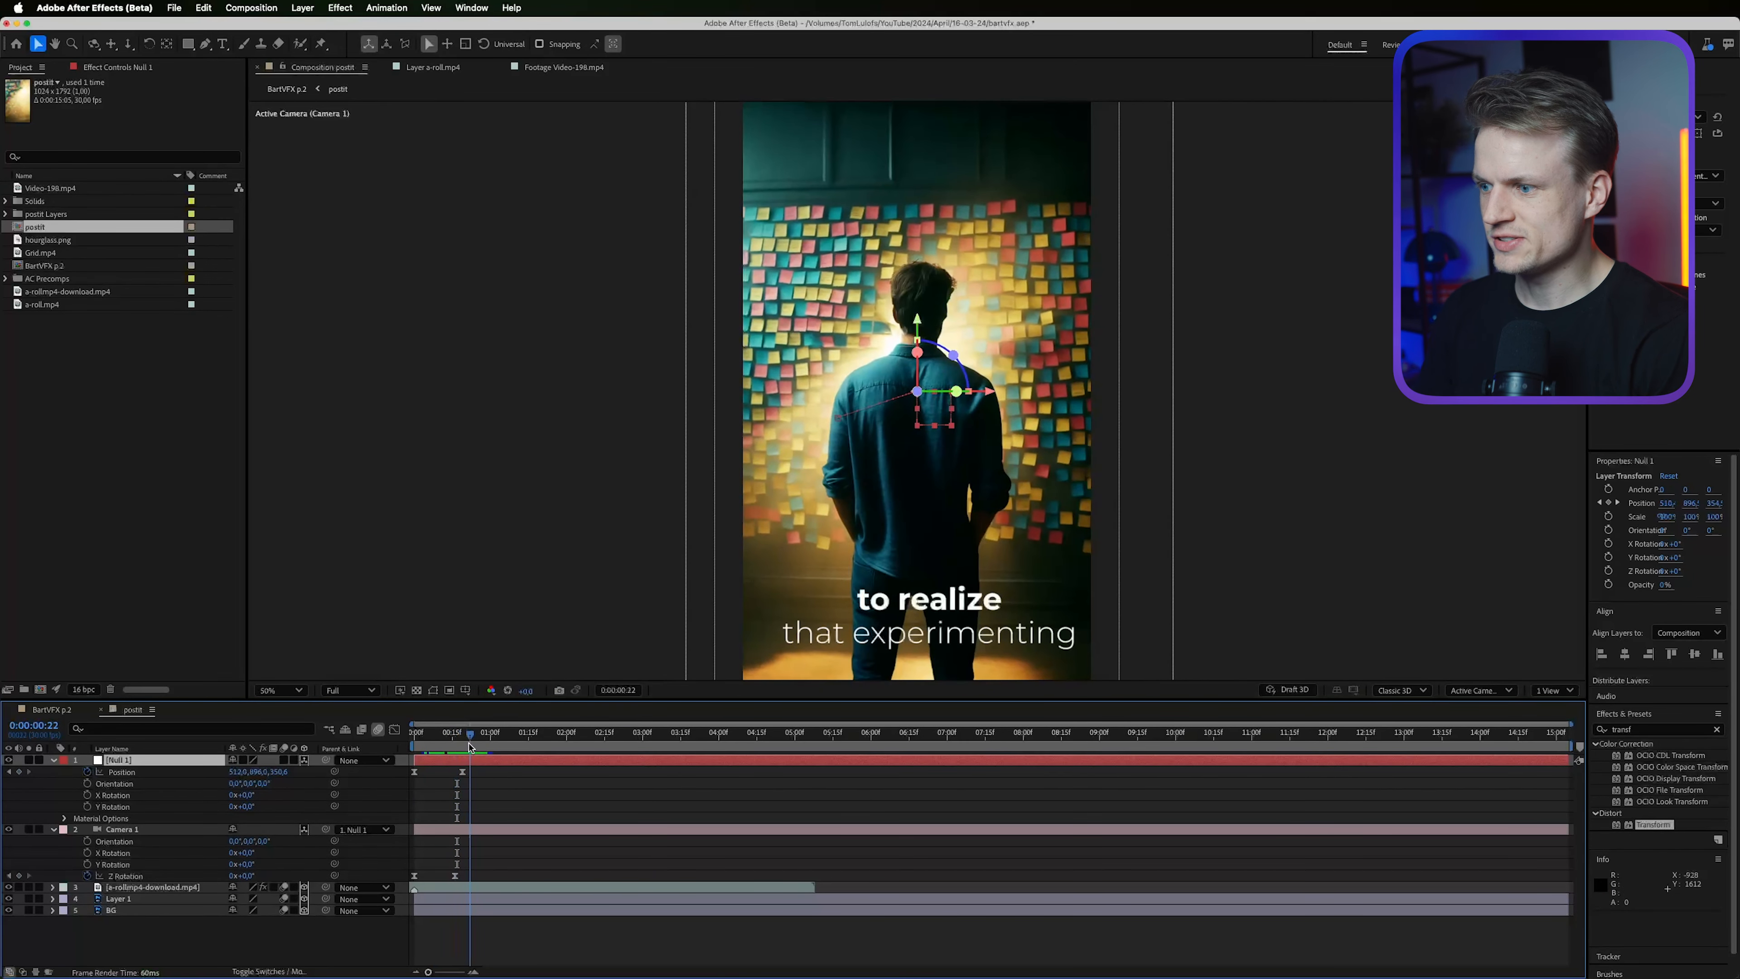
click(1118, 521)
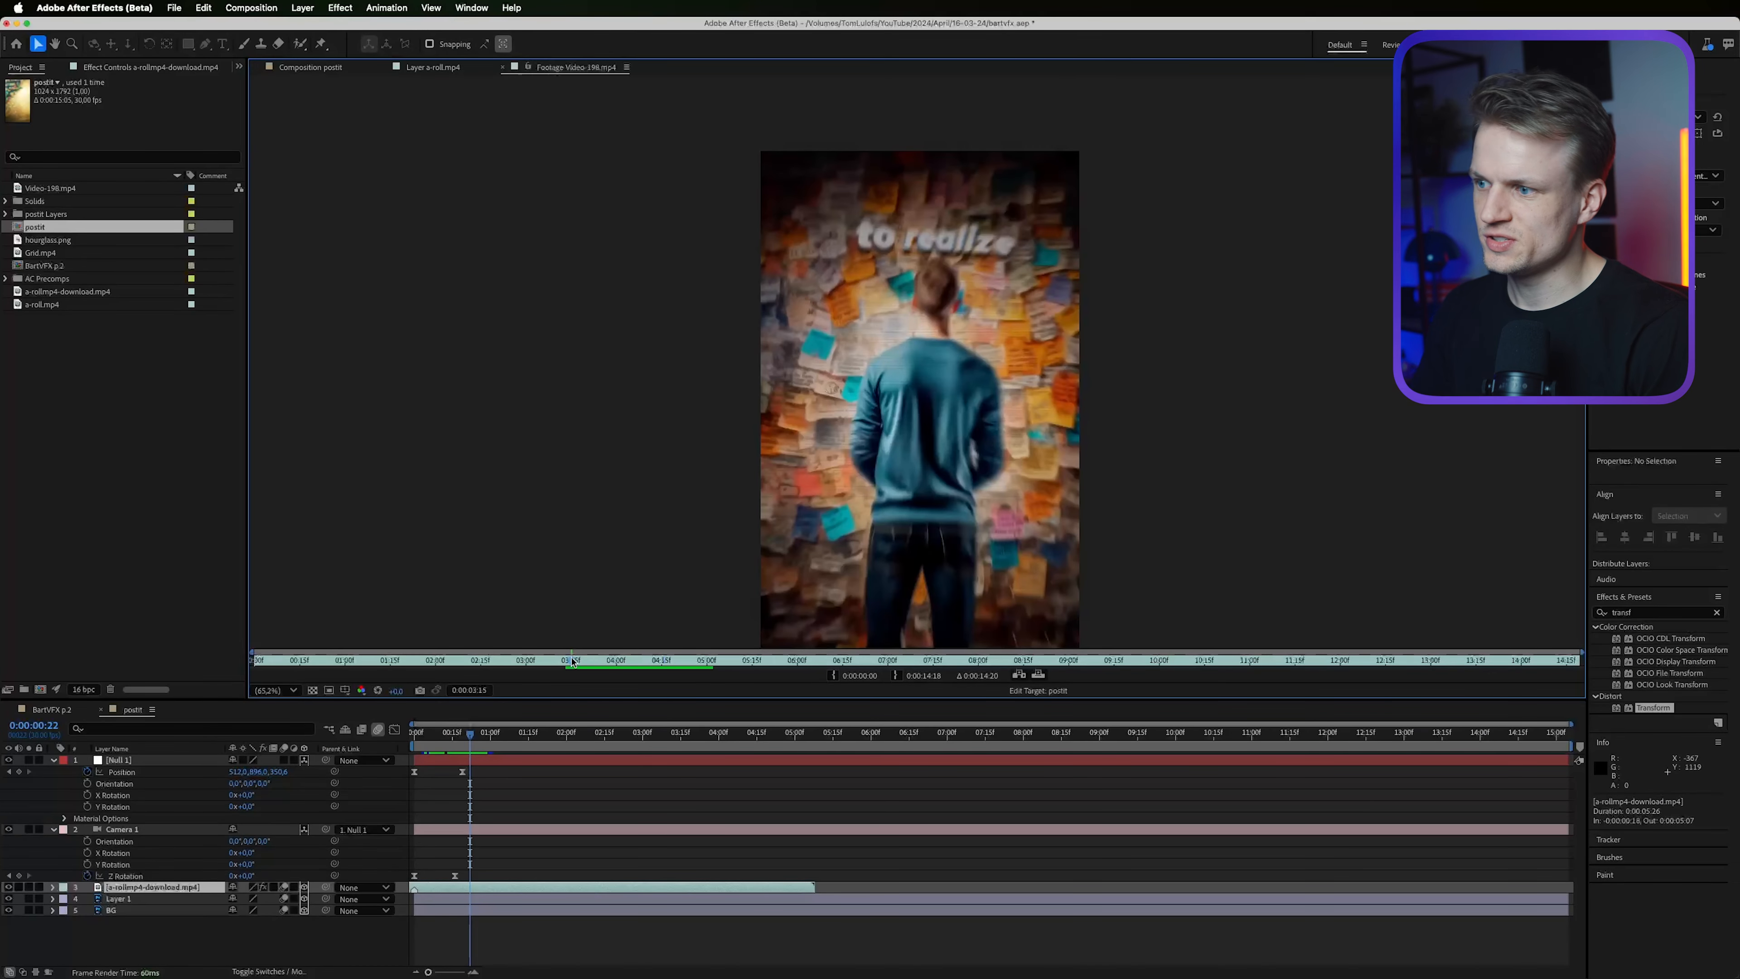
drag(573, 662, 682, 664)
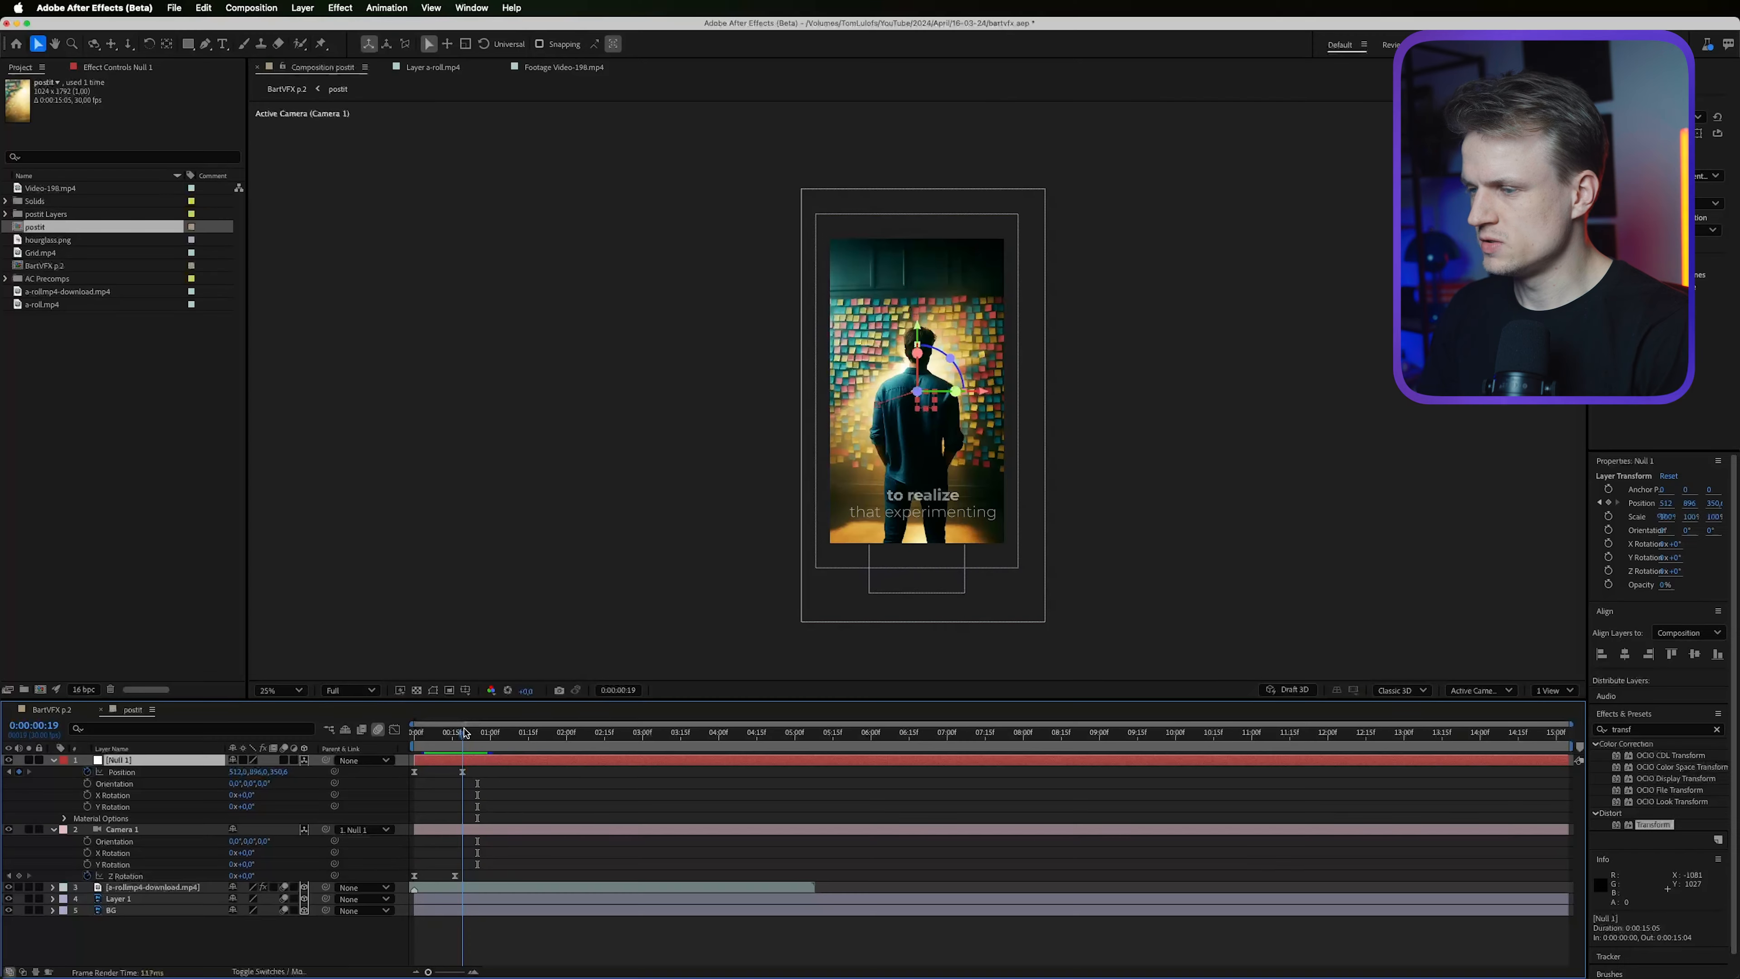
Set the null's ending Z position to about 552 at 0:00:00:19 and scale the caption layer down to about 80%.
drag(281, 771, 408, 762)
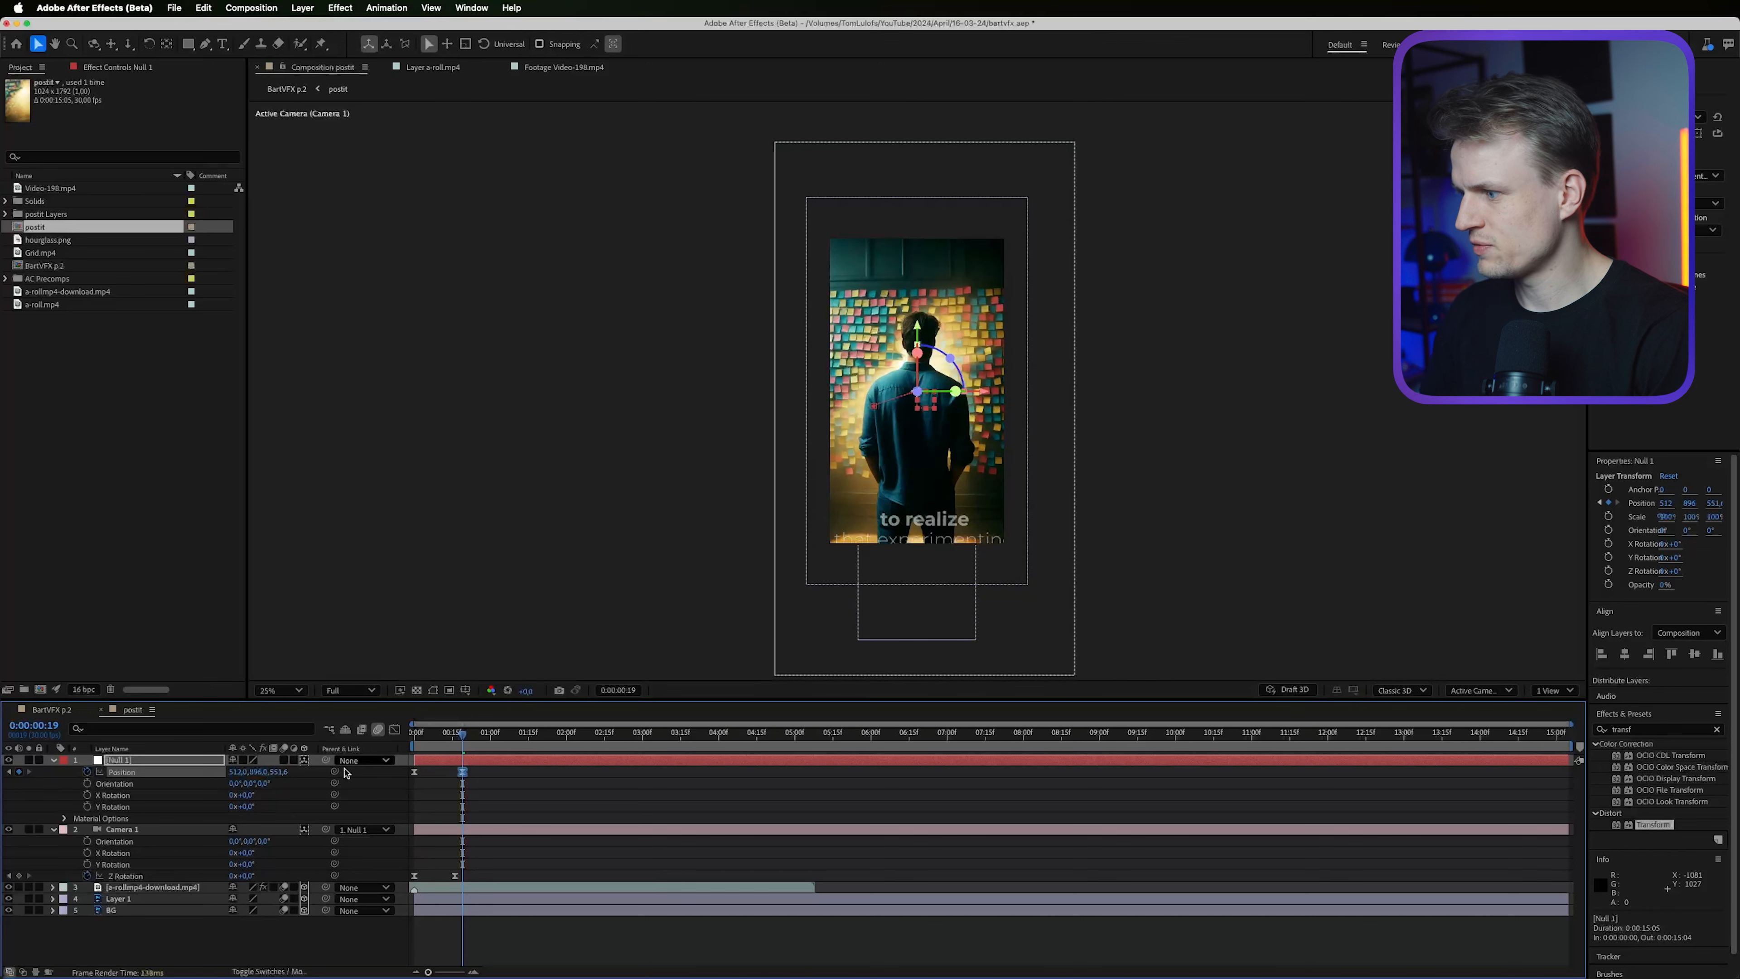
click(216, 887)
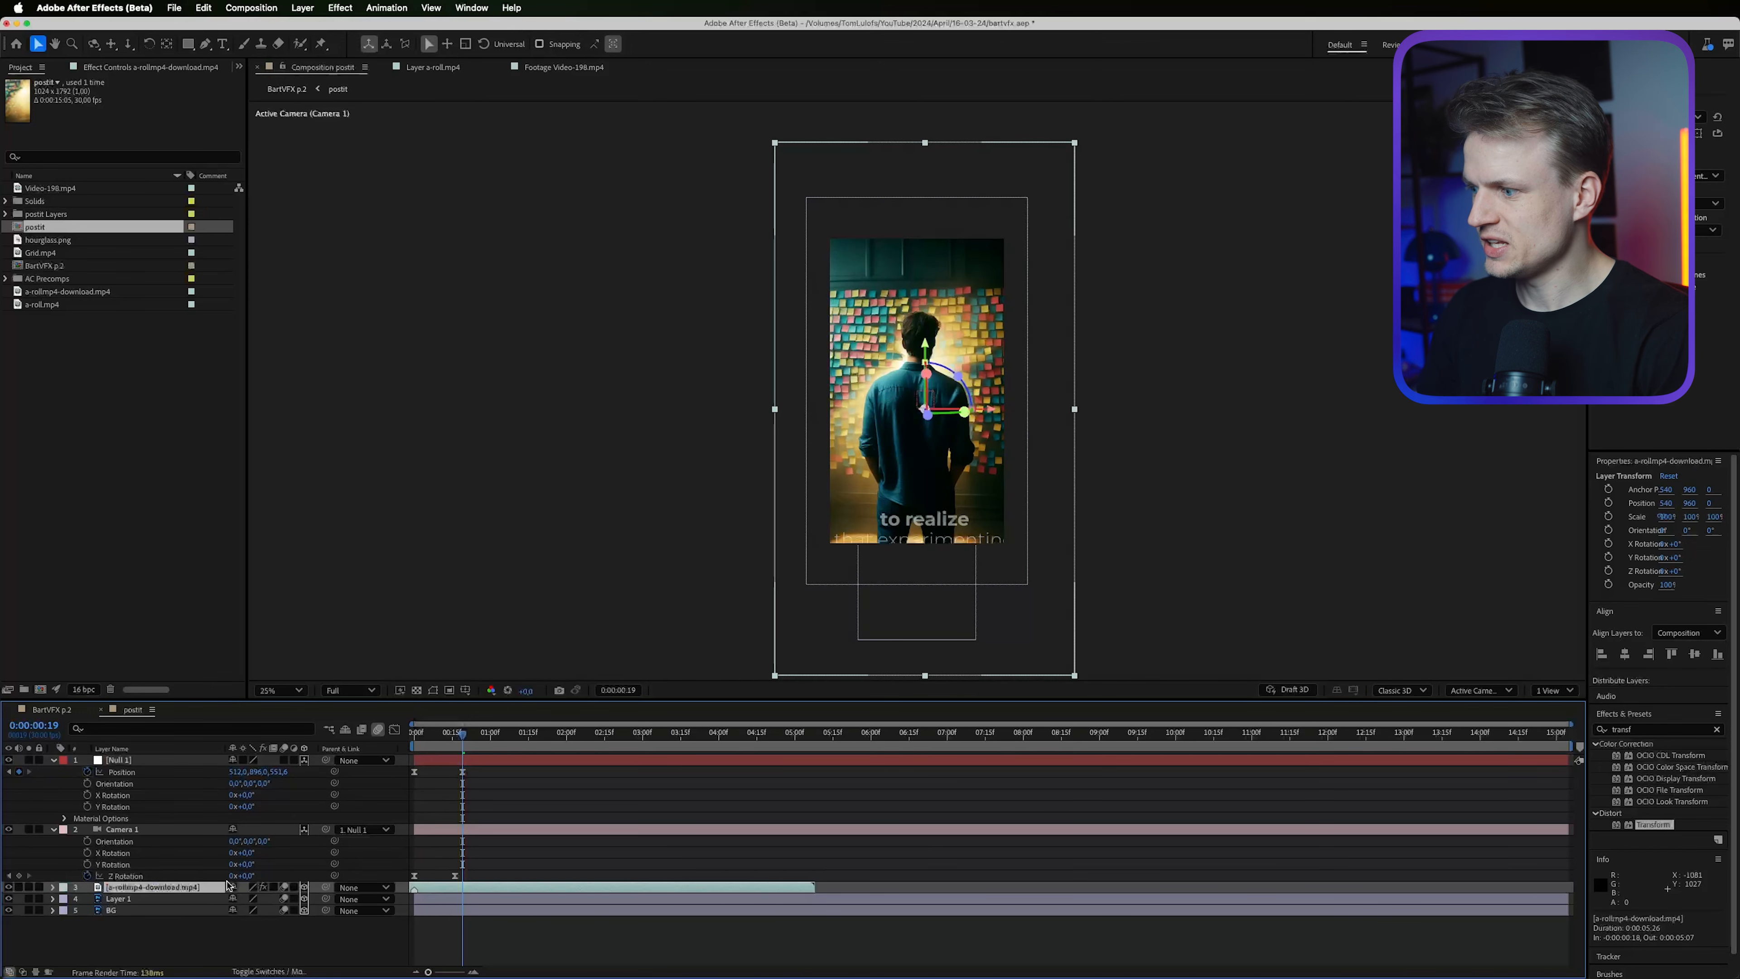
key(s)
drag(295, 900, 274, 889)
Increase the null's X position slightly at its ending keyframe and reduce the caption layer's scale to about 73.1%.
drag(238, 772, 248, 770)
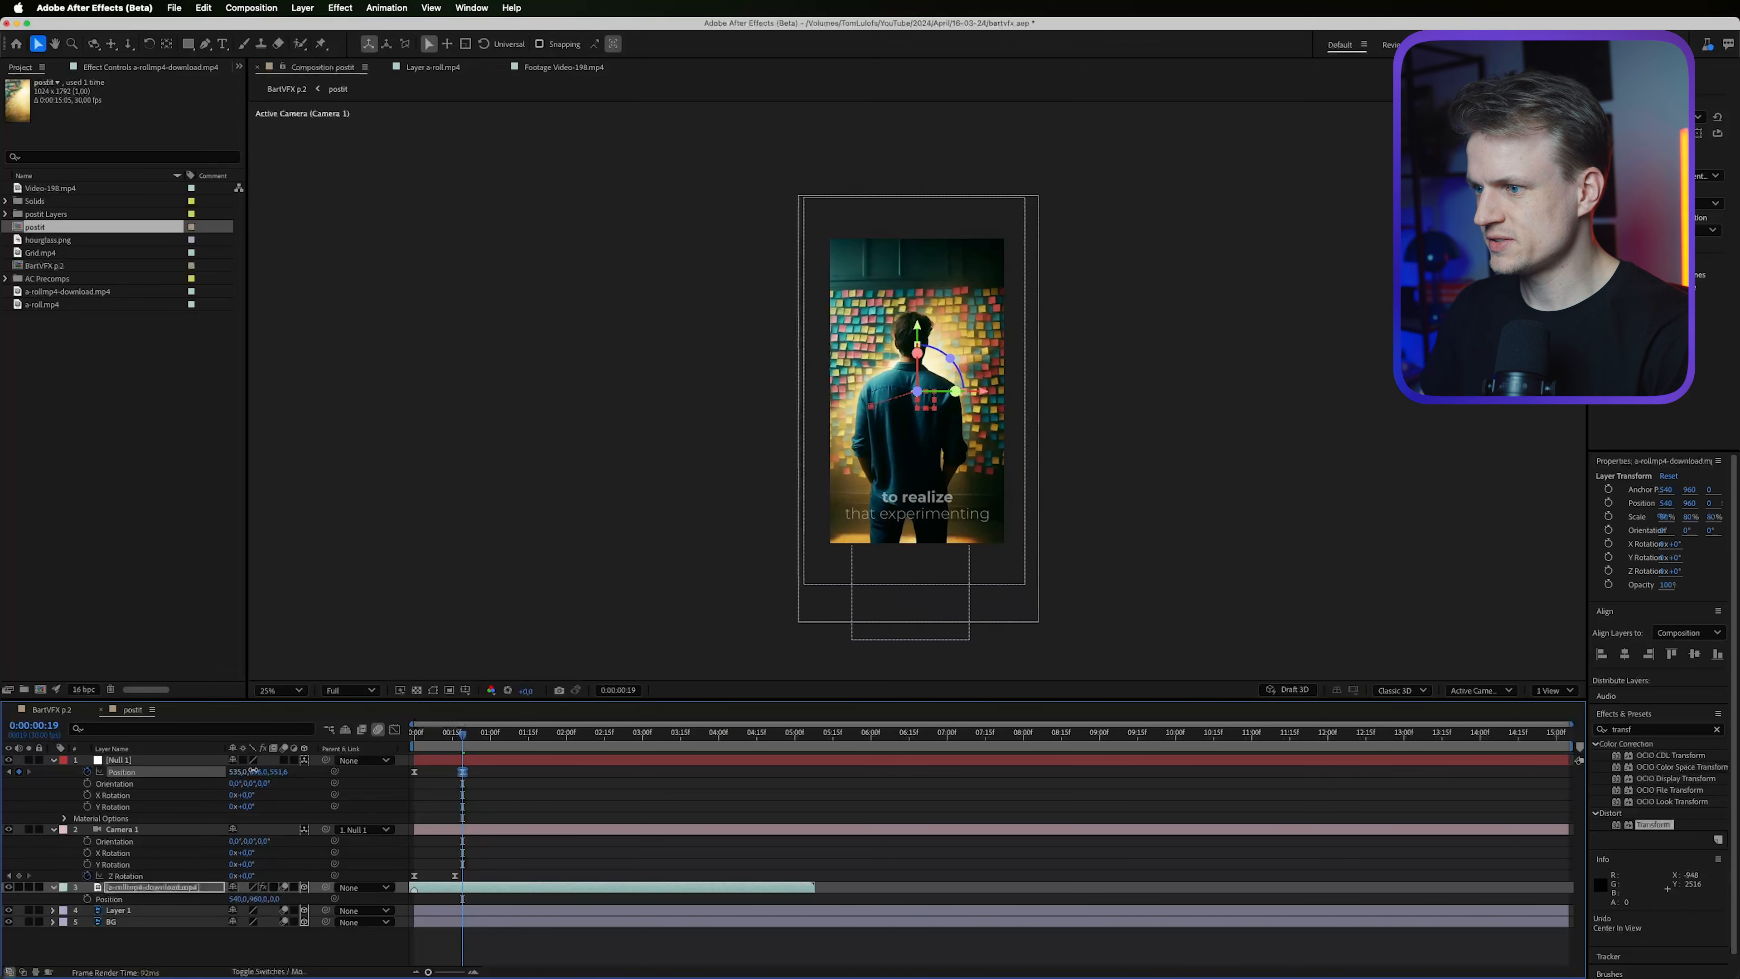
click(456, 744)
drag(457, 744, 485, 742)
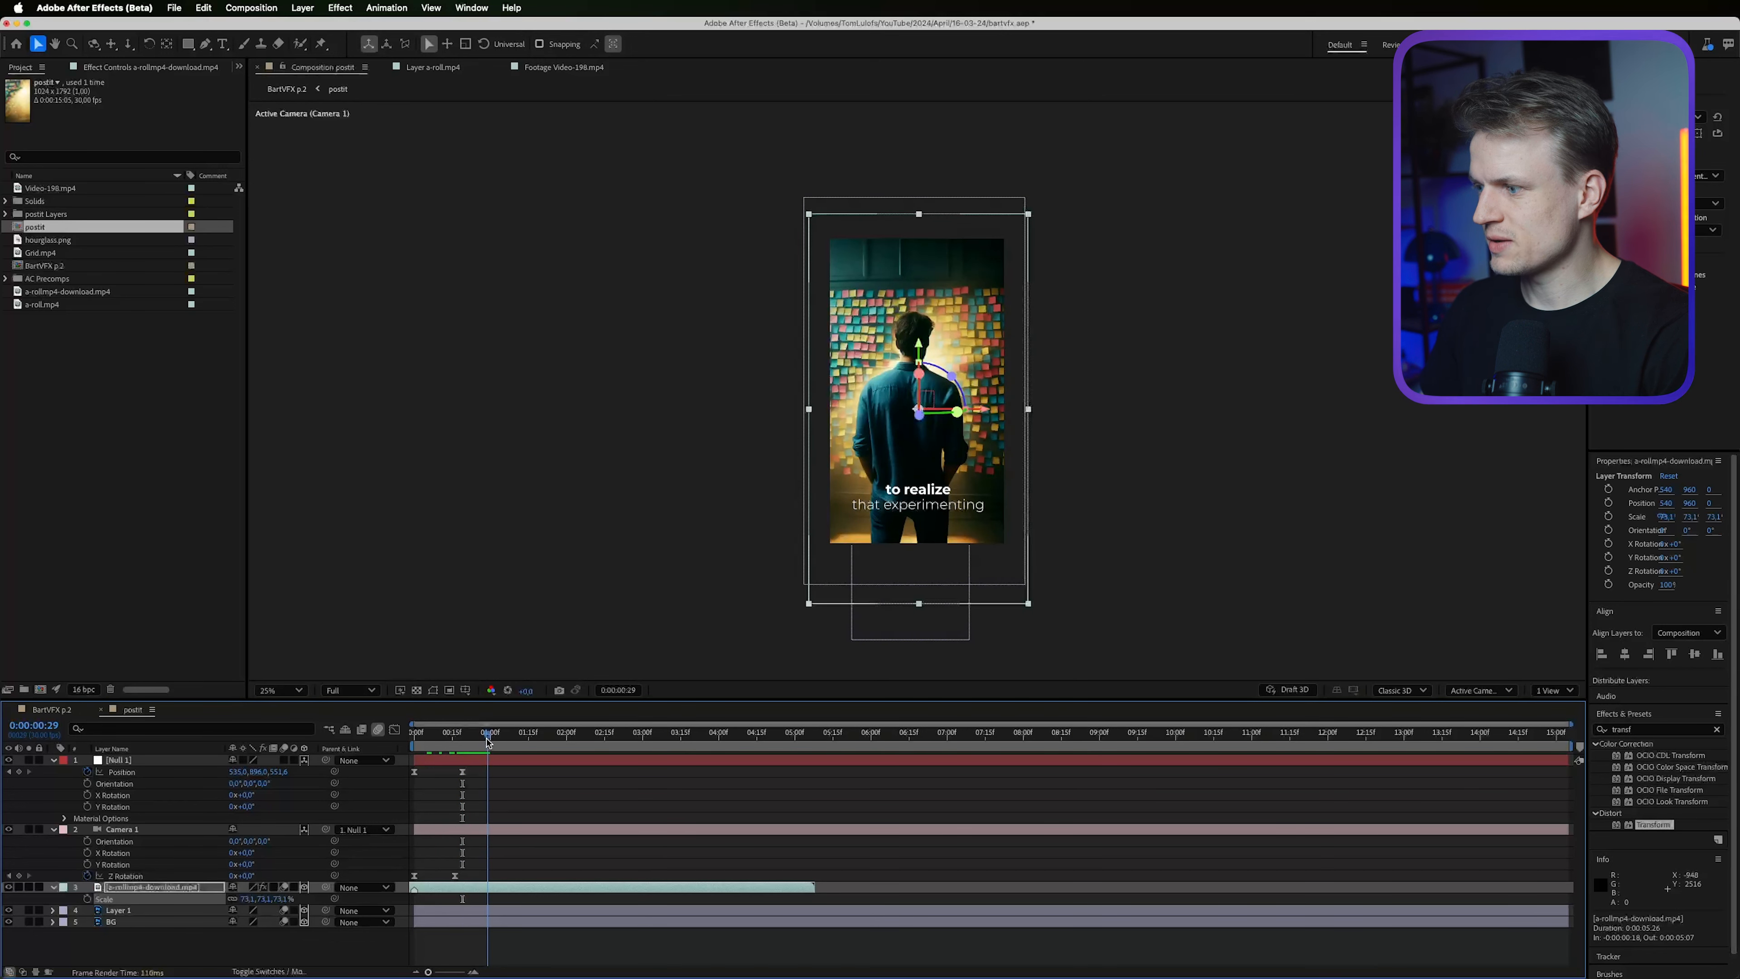
Set the null's Z position to about -778 at 0:00:00:29 and enlarge the BG layer to fill the frame.
drag(280, 772, 189, 793)
click(136, 911)
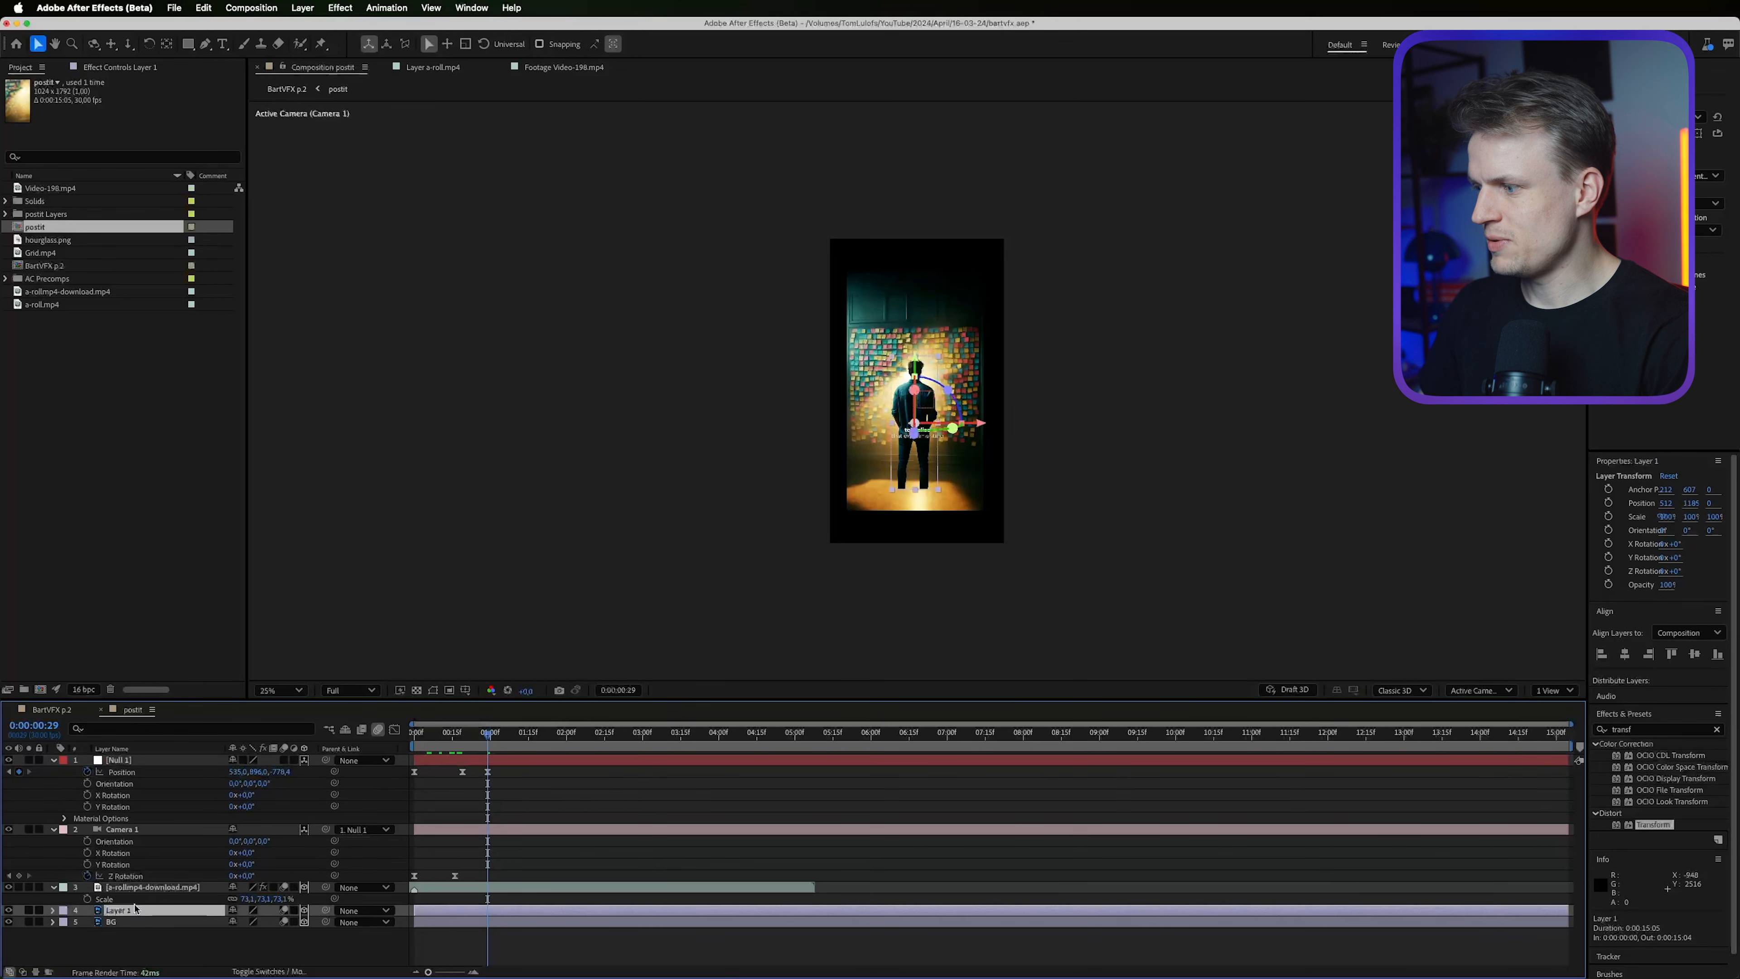
click(144, 937)
click(144, 922)
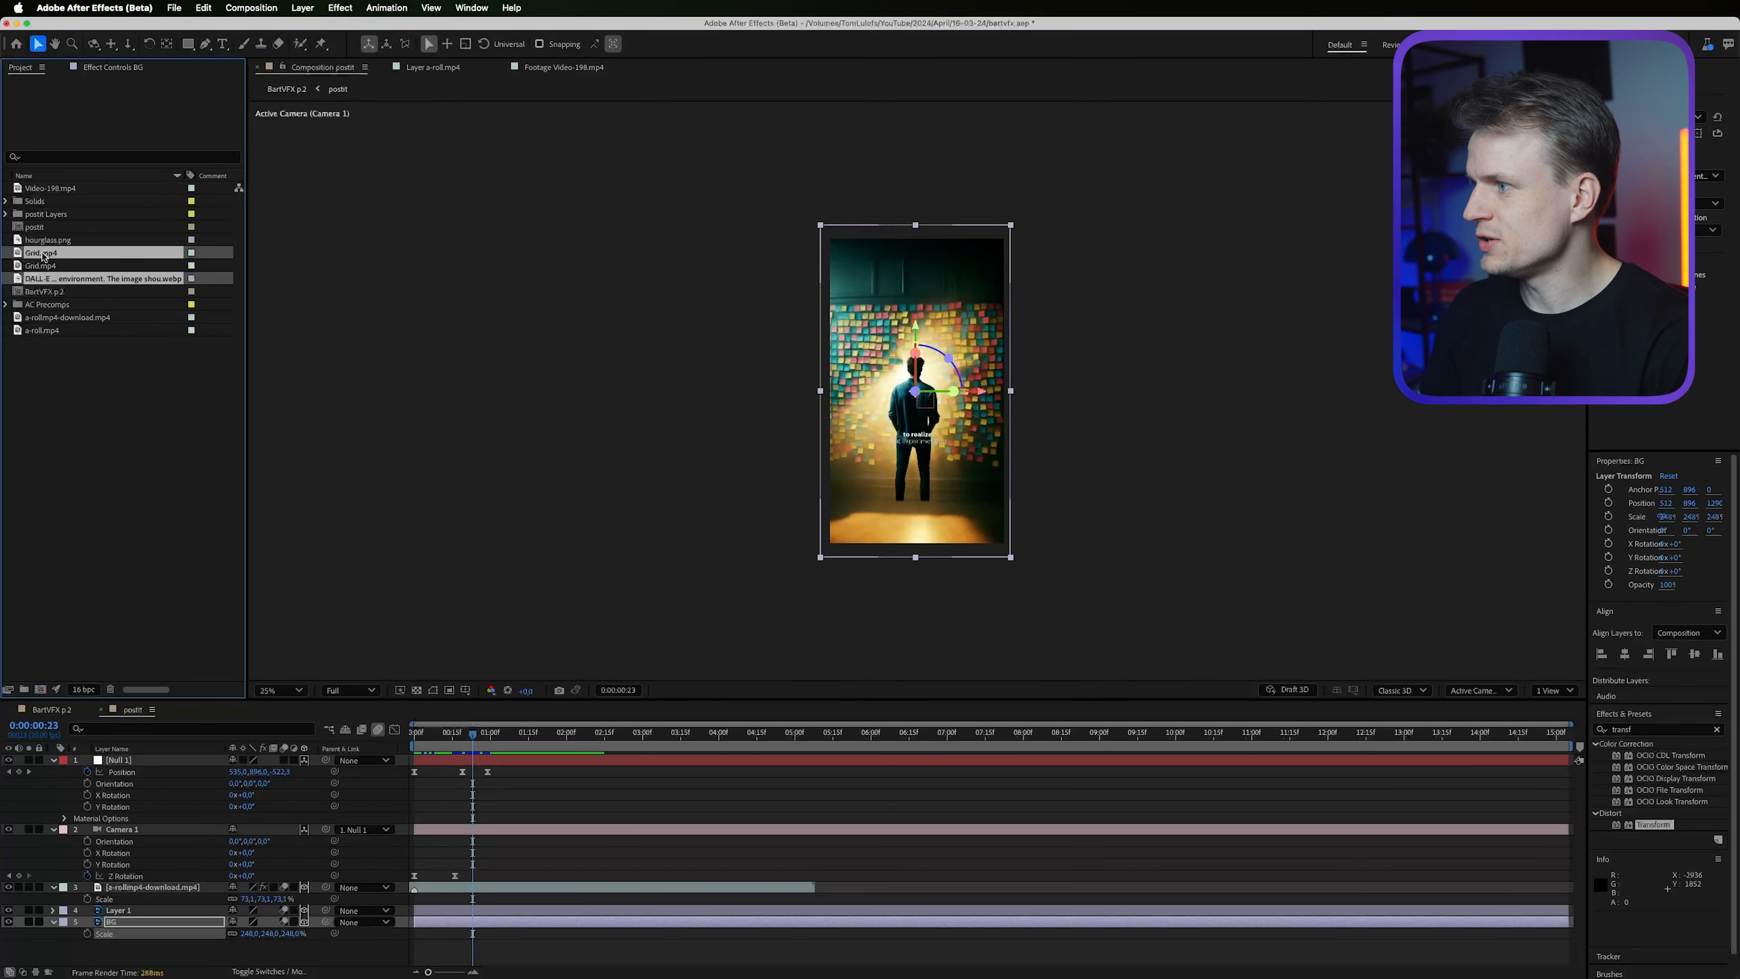
Add Grid.mp4 and the DALL-E city image to the postit composition beneath the null and make both layers 3D.
drag(67, 255, 202, 821)
click(518, 803)
scroll(557, 676, up, 2)
click(205, 829)
click(304, 829)
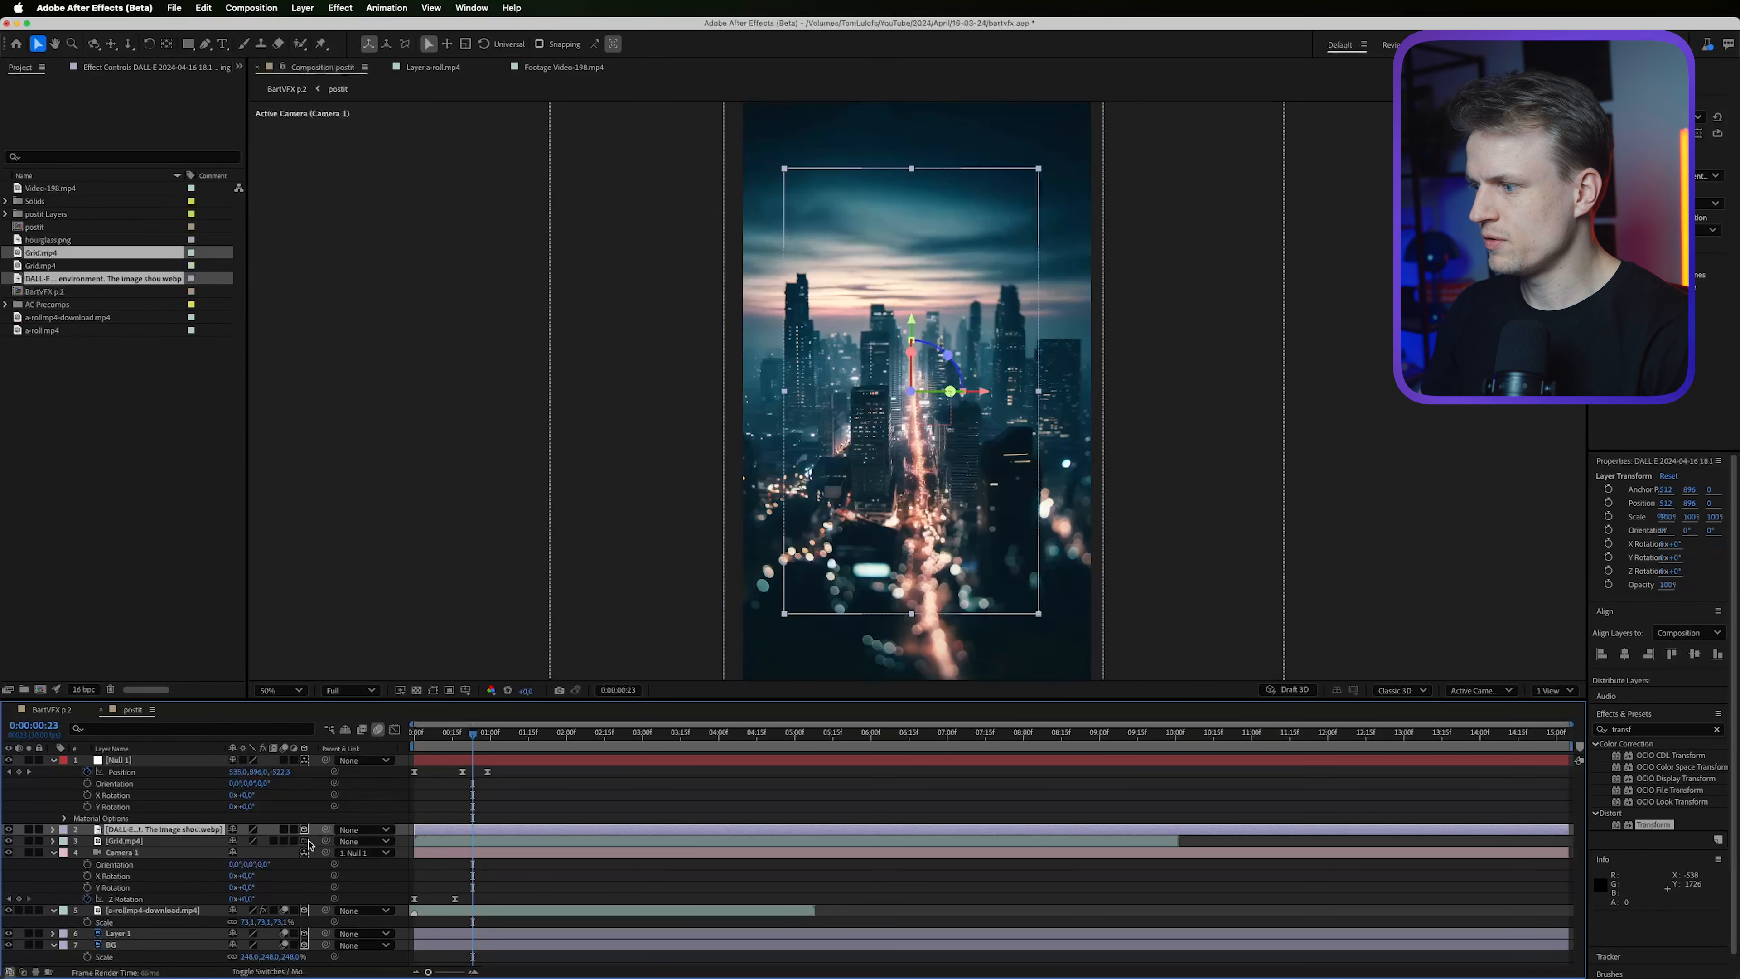
click(304, 840)
key(comma)
Fit the Grid.mp4 and city image layers to the composition size.
shift+click(148, 841)
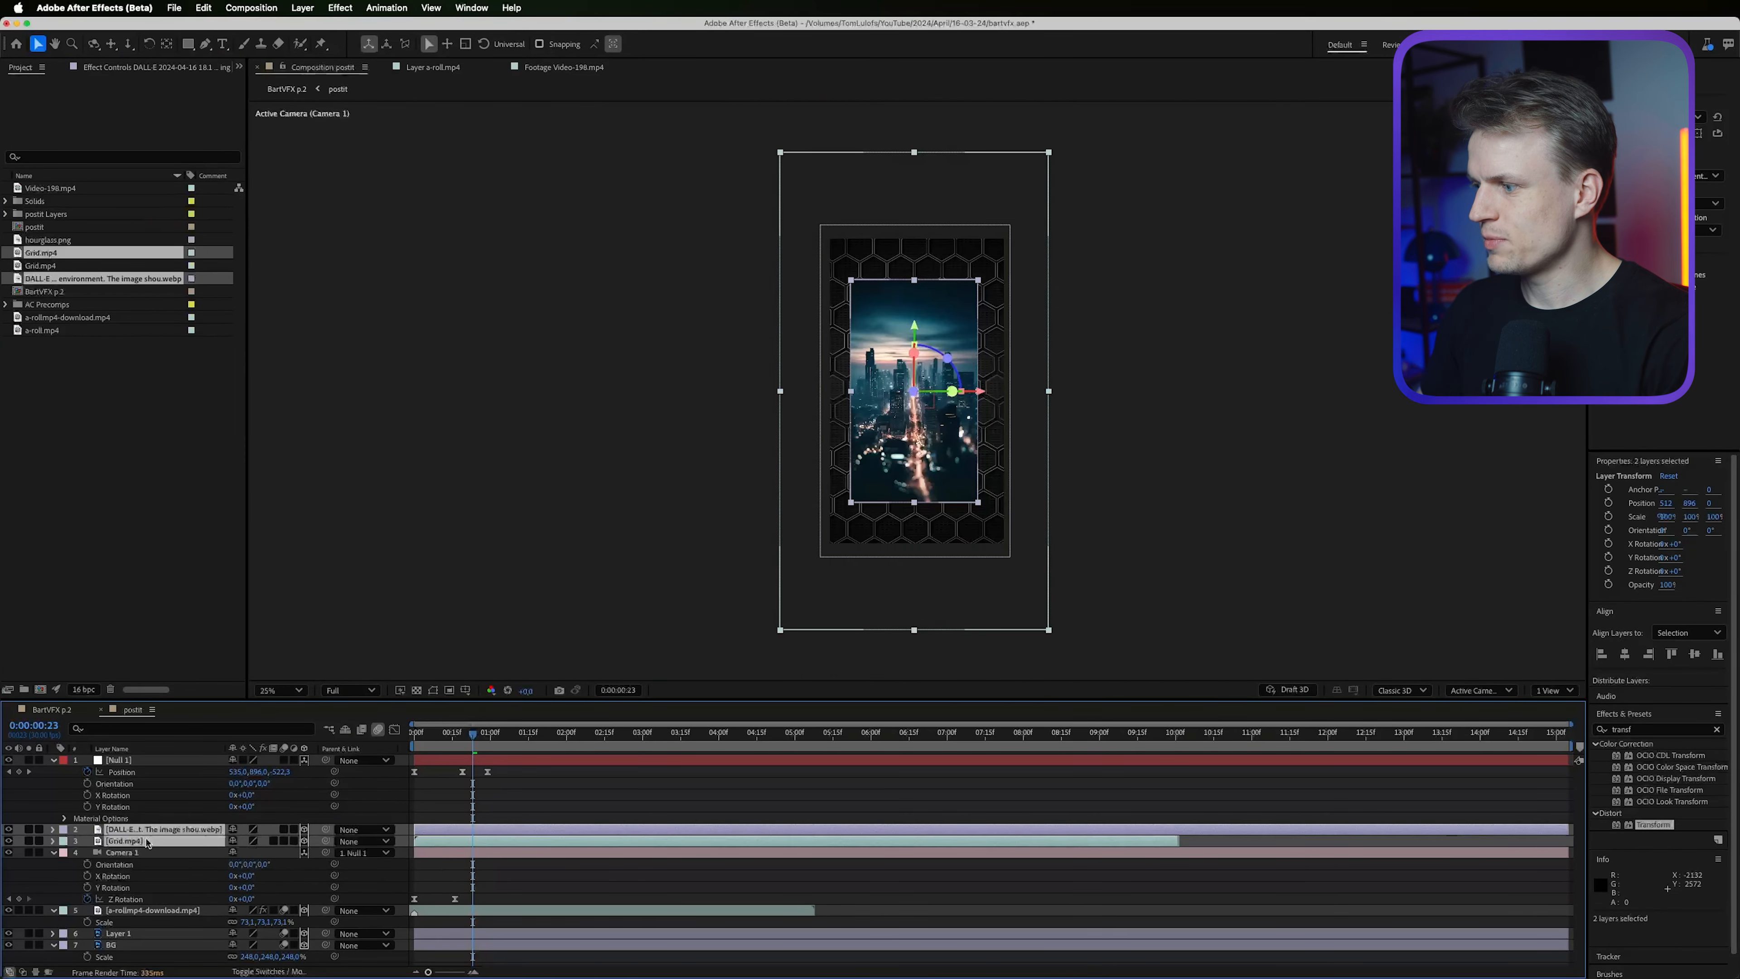
right_click(161, 831)
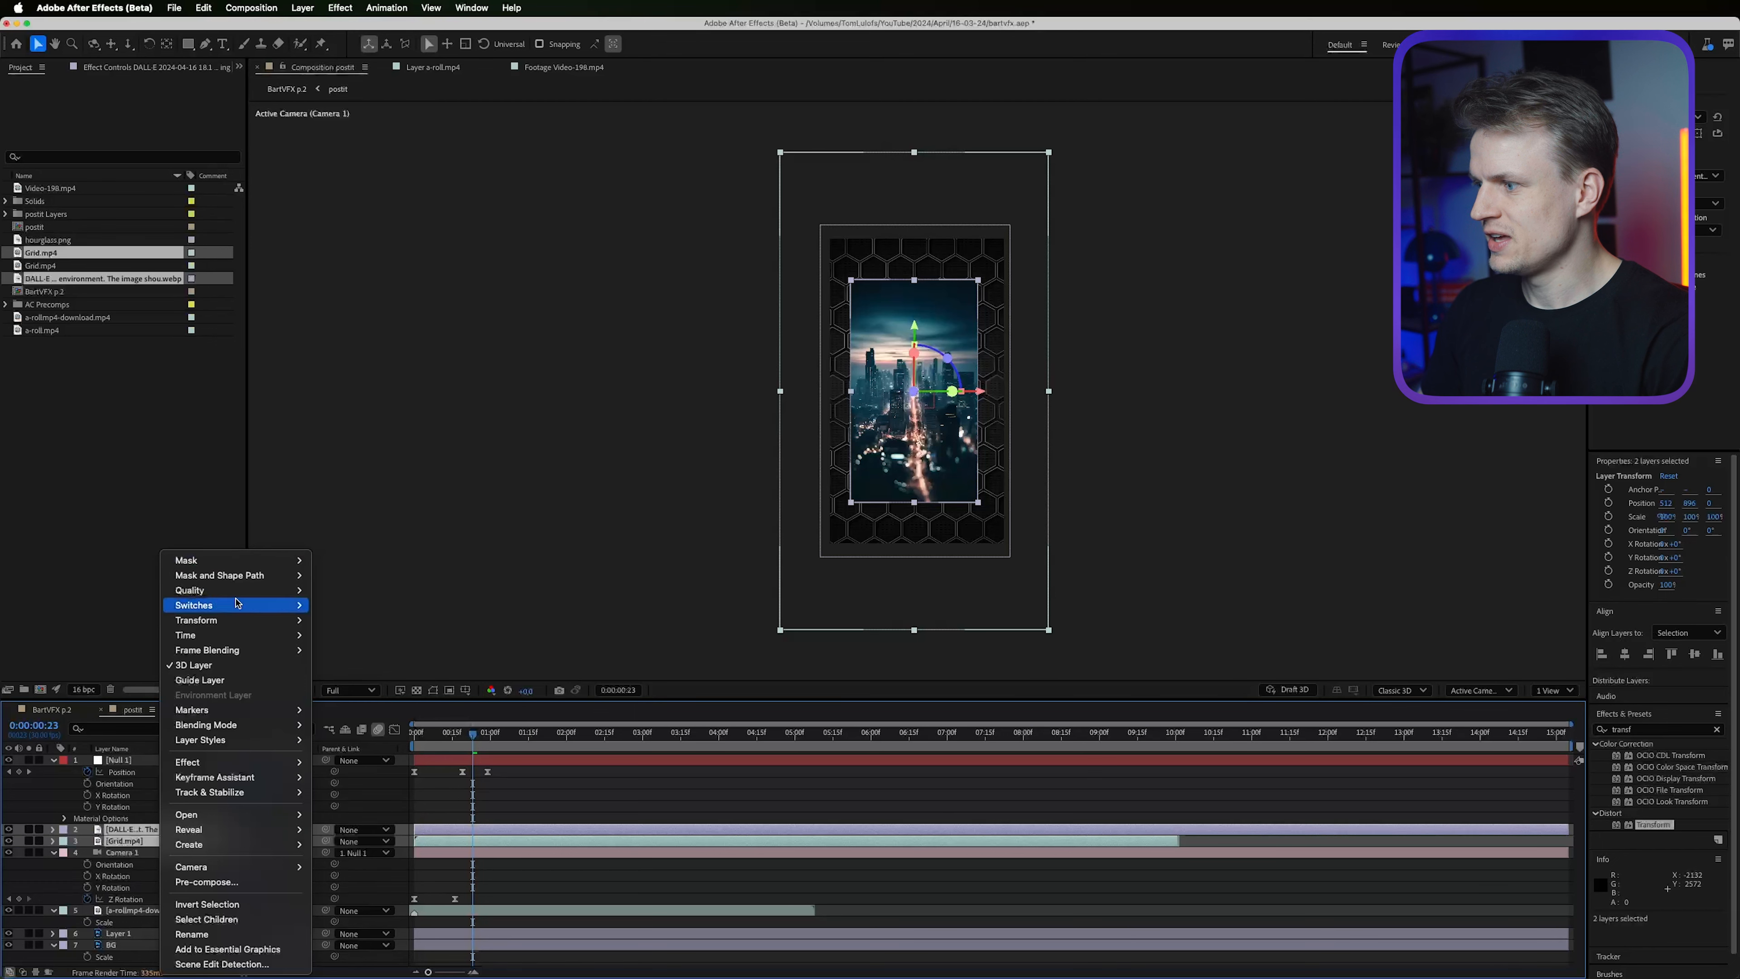
mouse_move(237, 621)
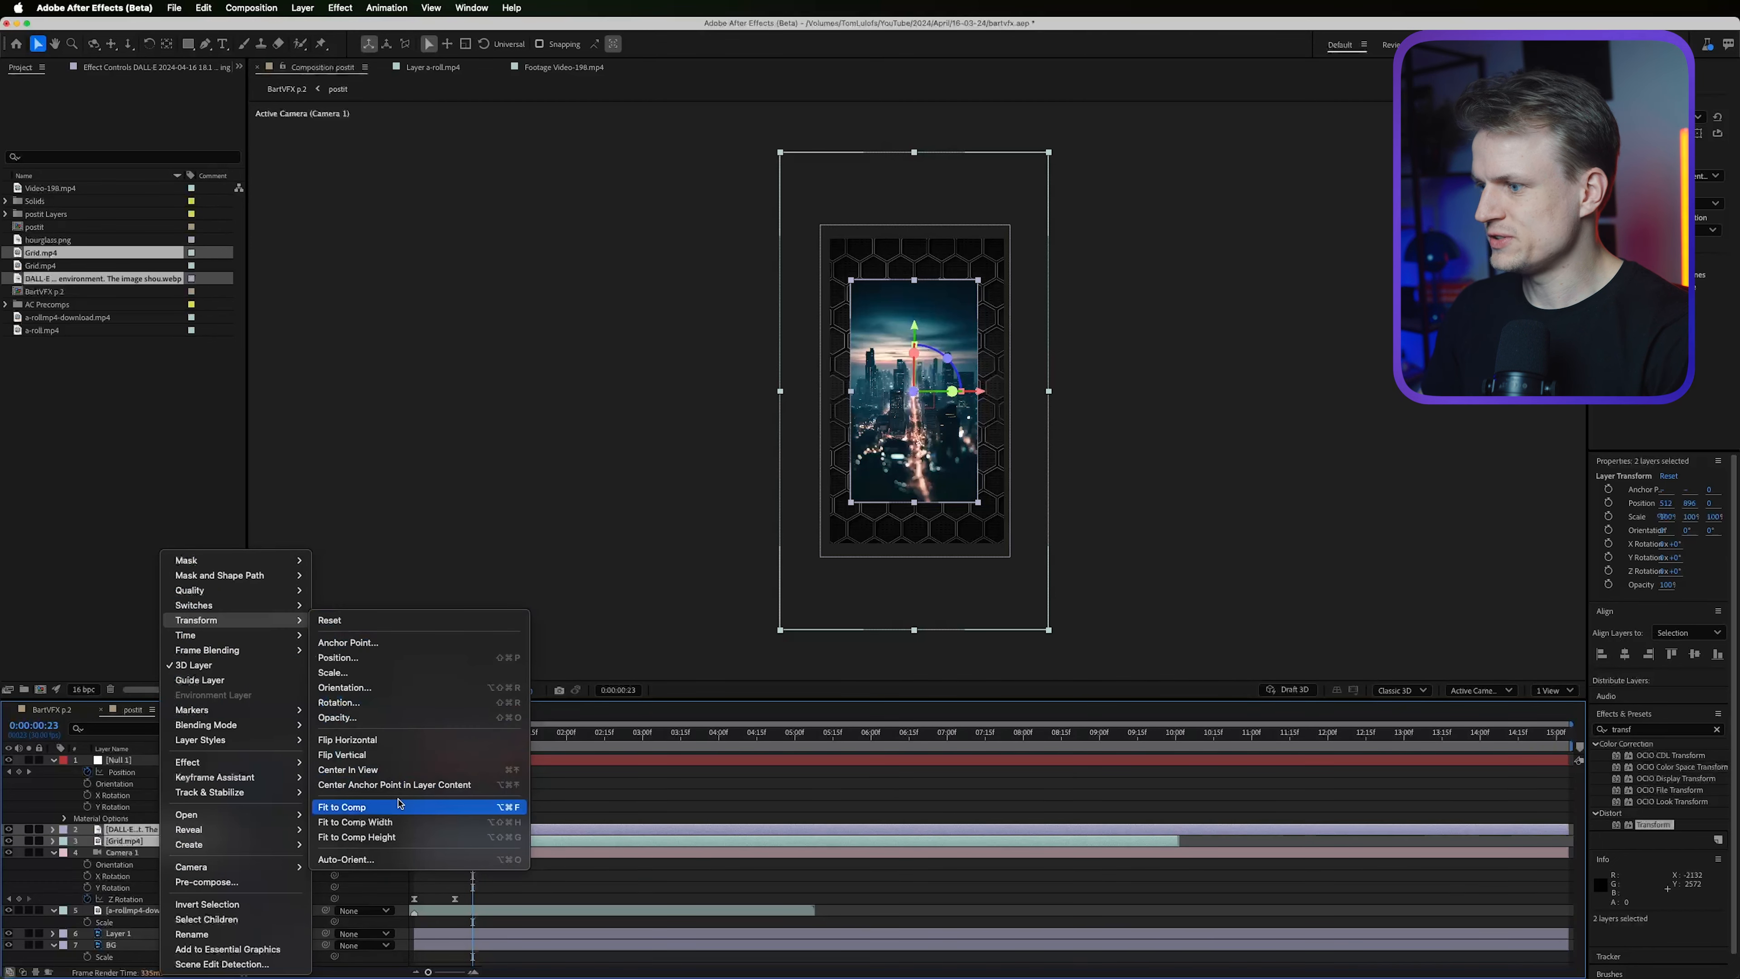
click(399, 805)
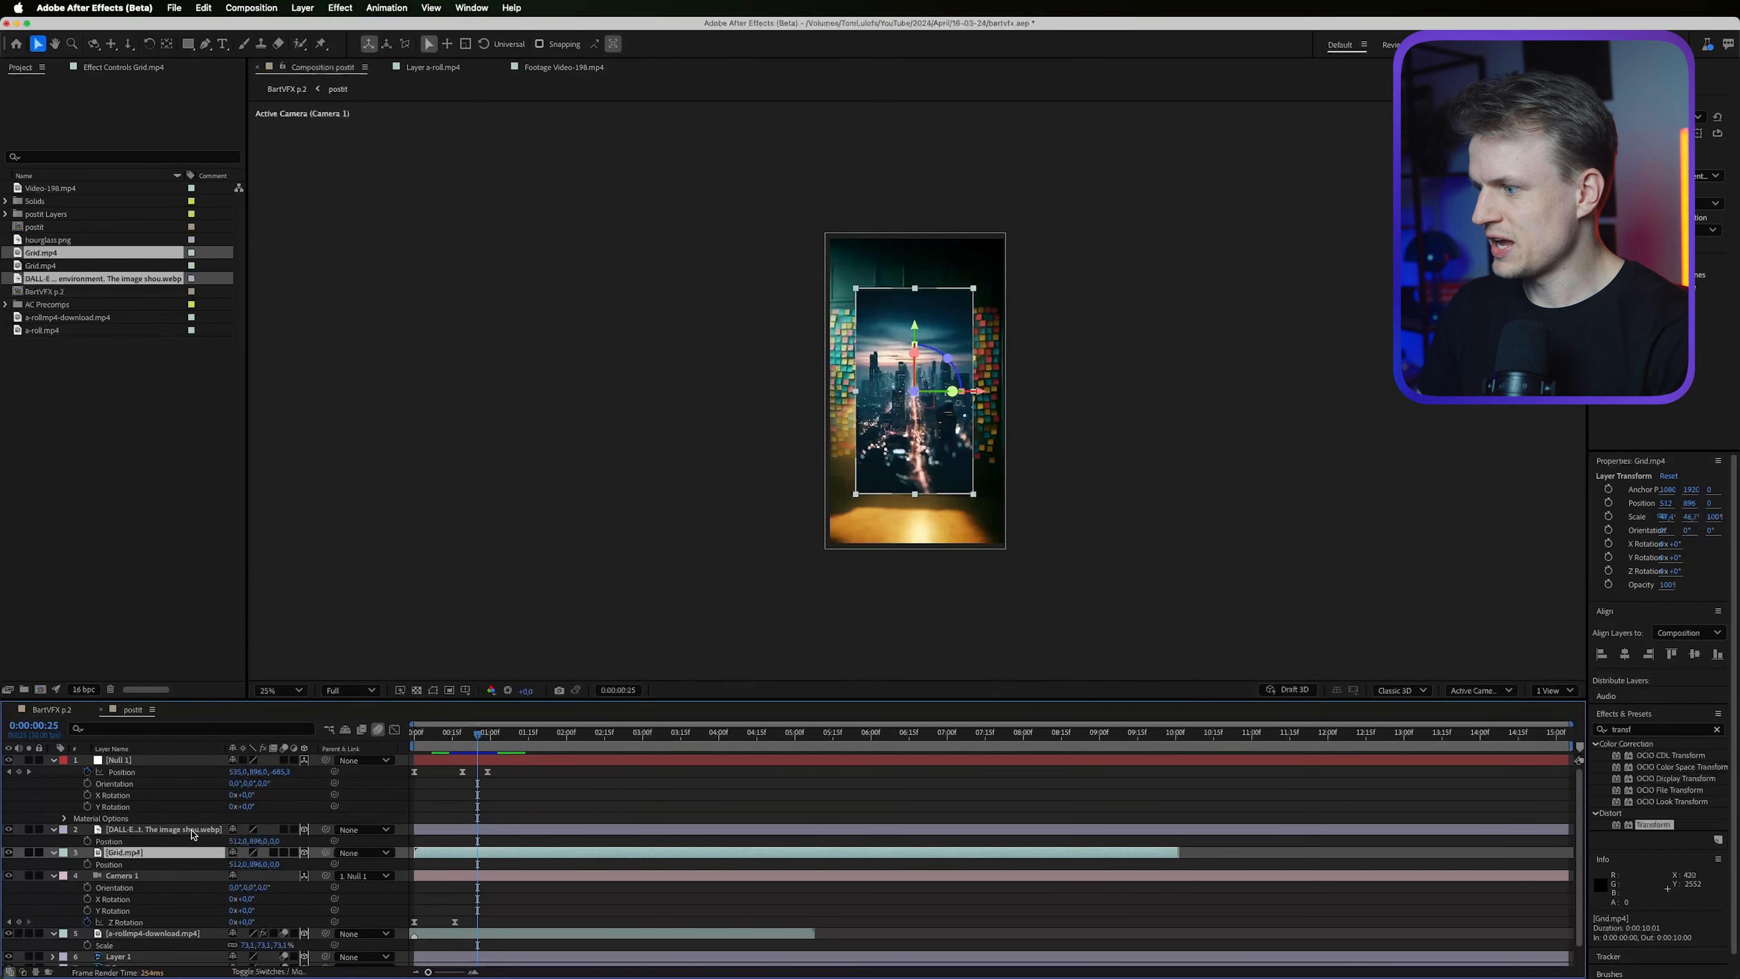
Place Grid.mp4 above the city image and set the Z position of both layers to -725.
drag(178, 854, 182, 822)
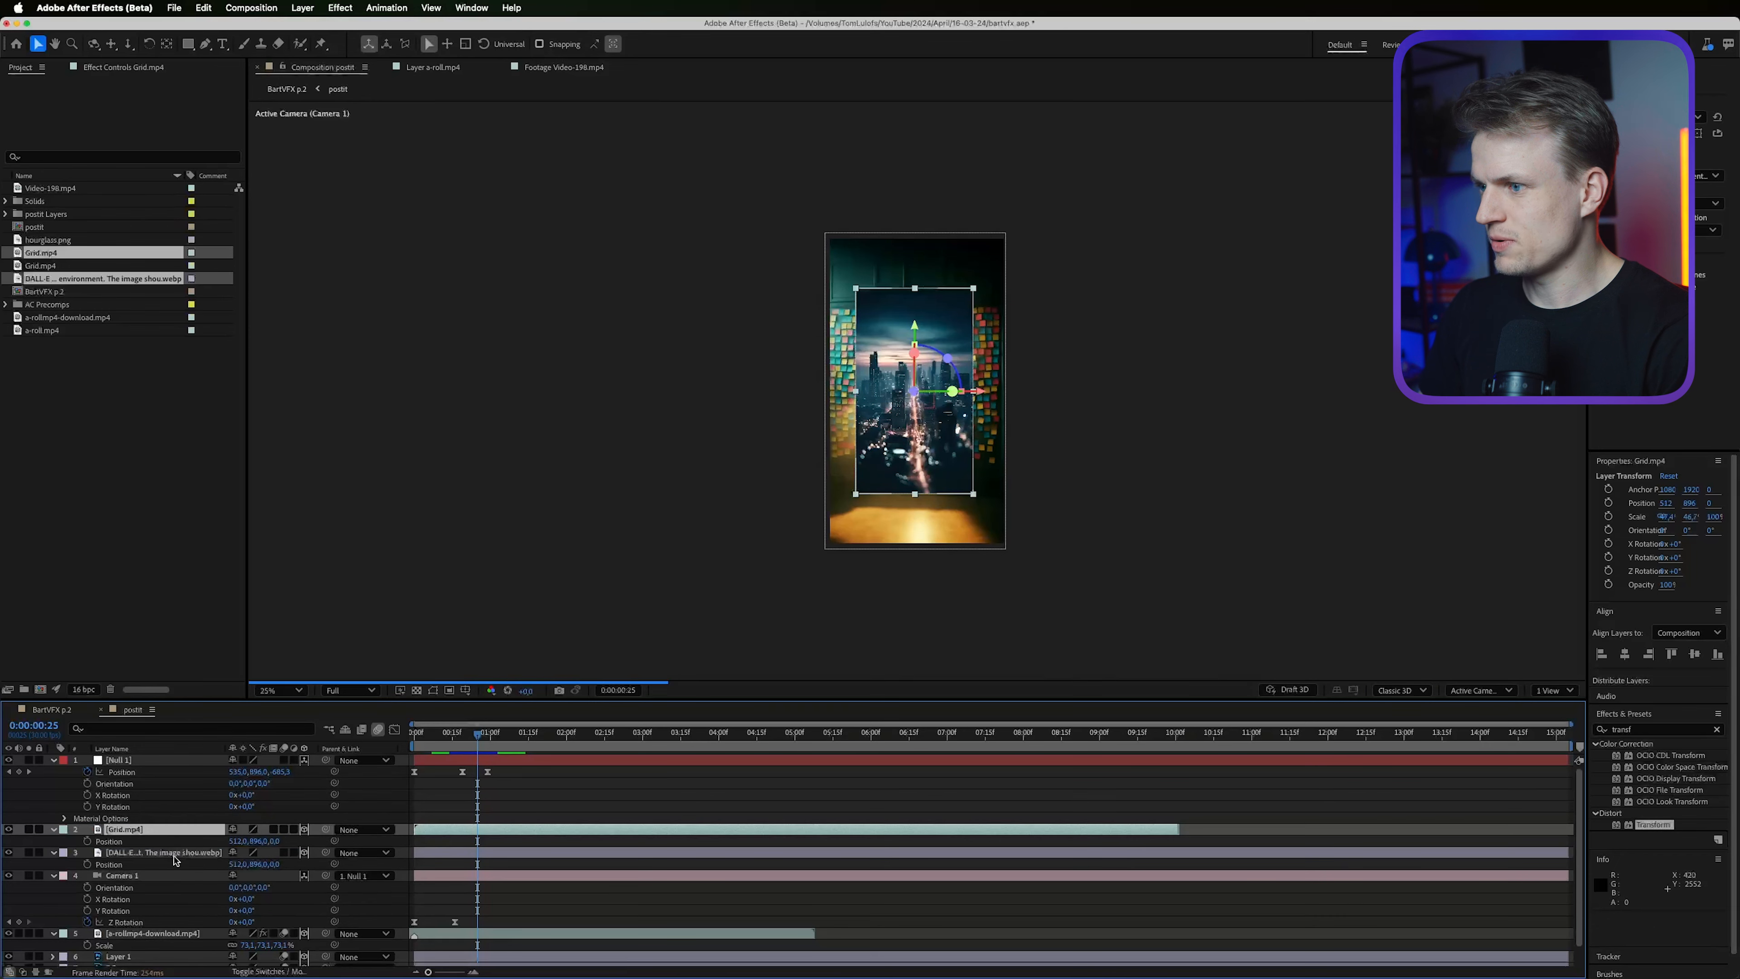
shift+click(170, 855)
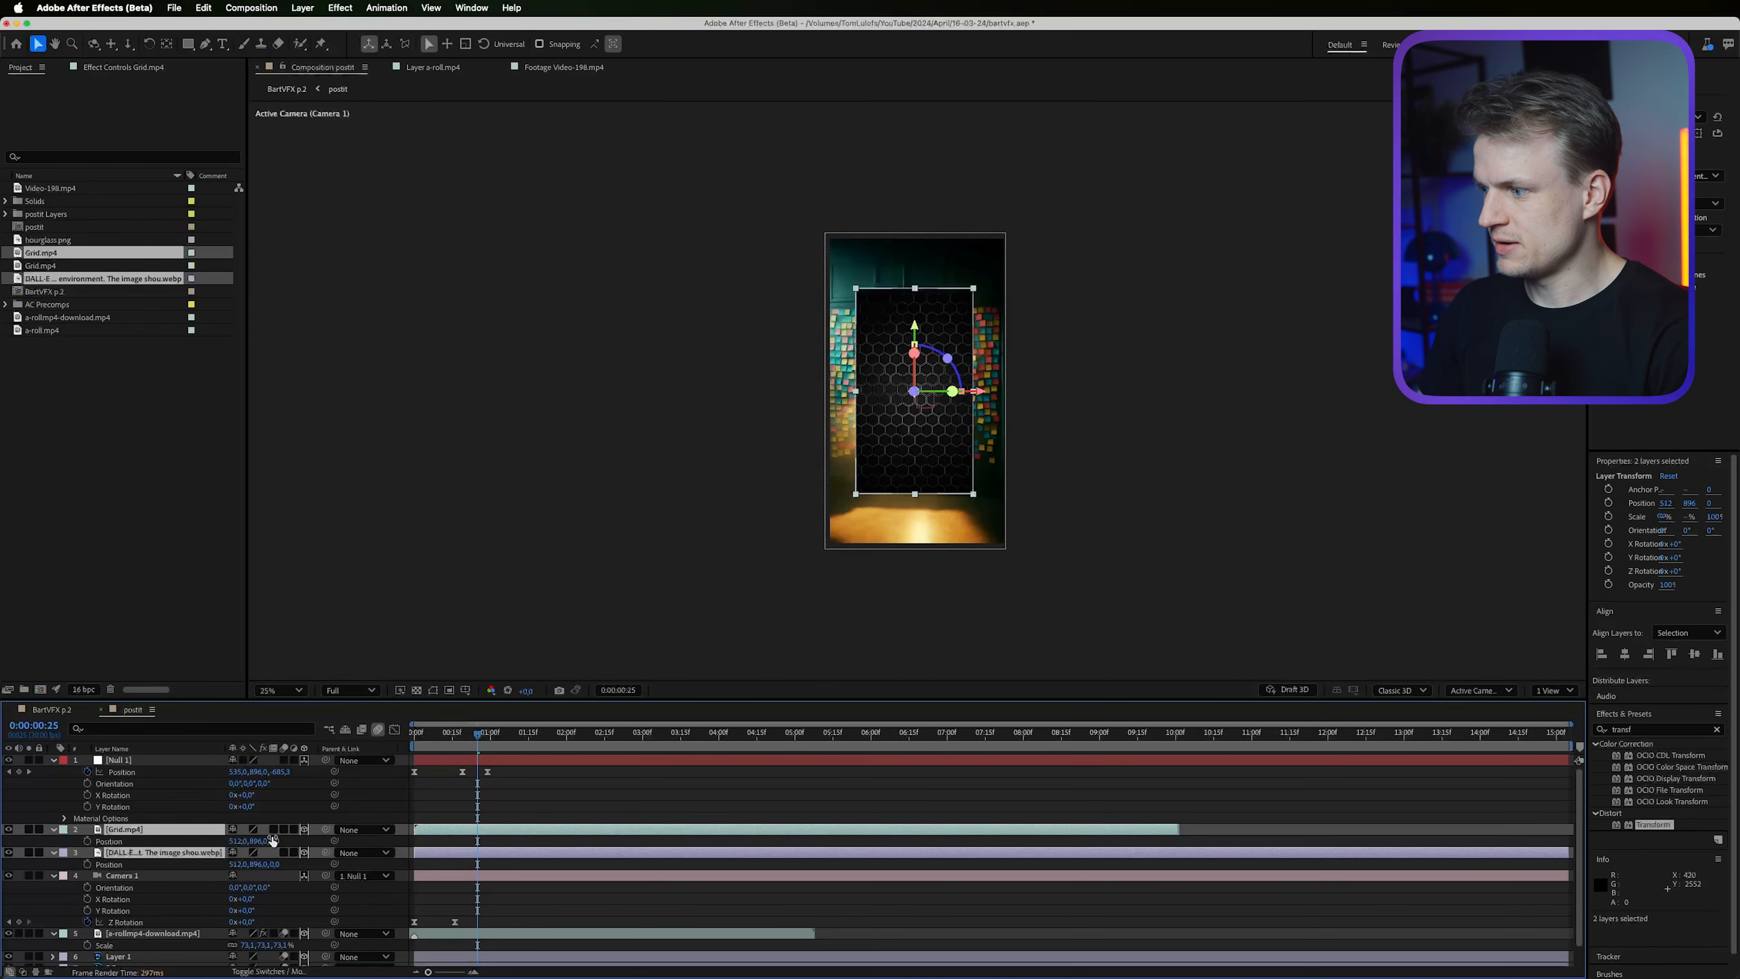
drag(273, 841, 223, 840)
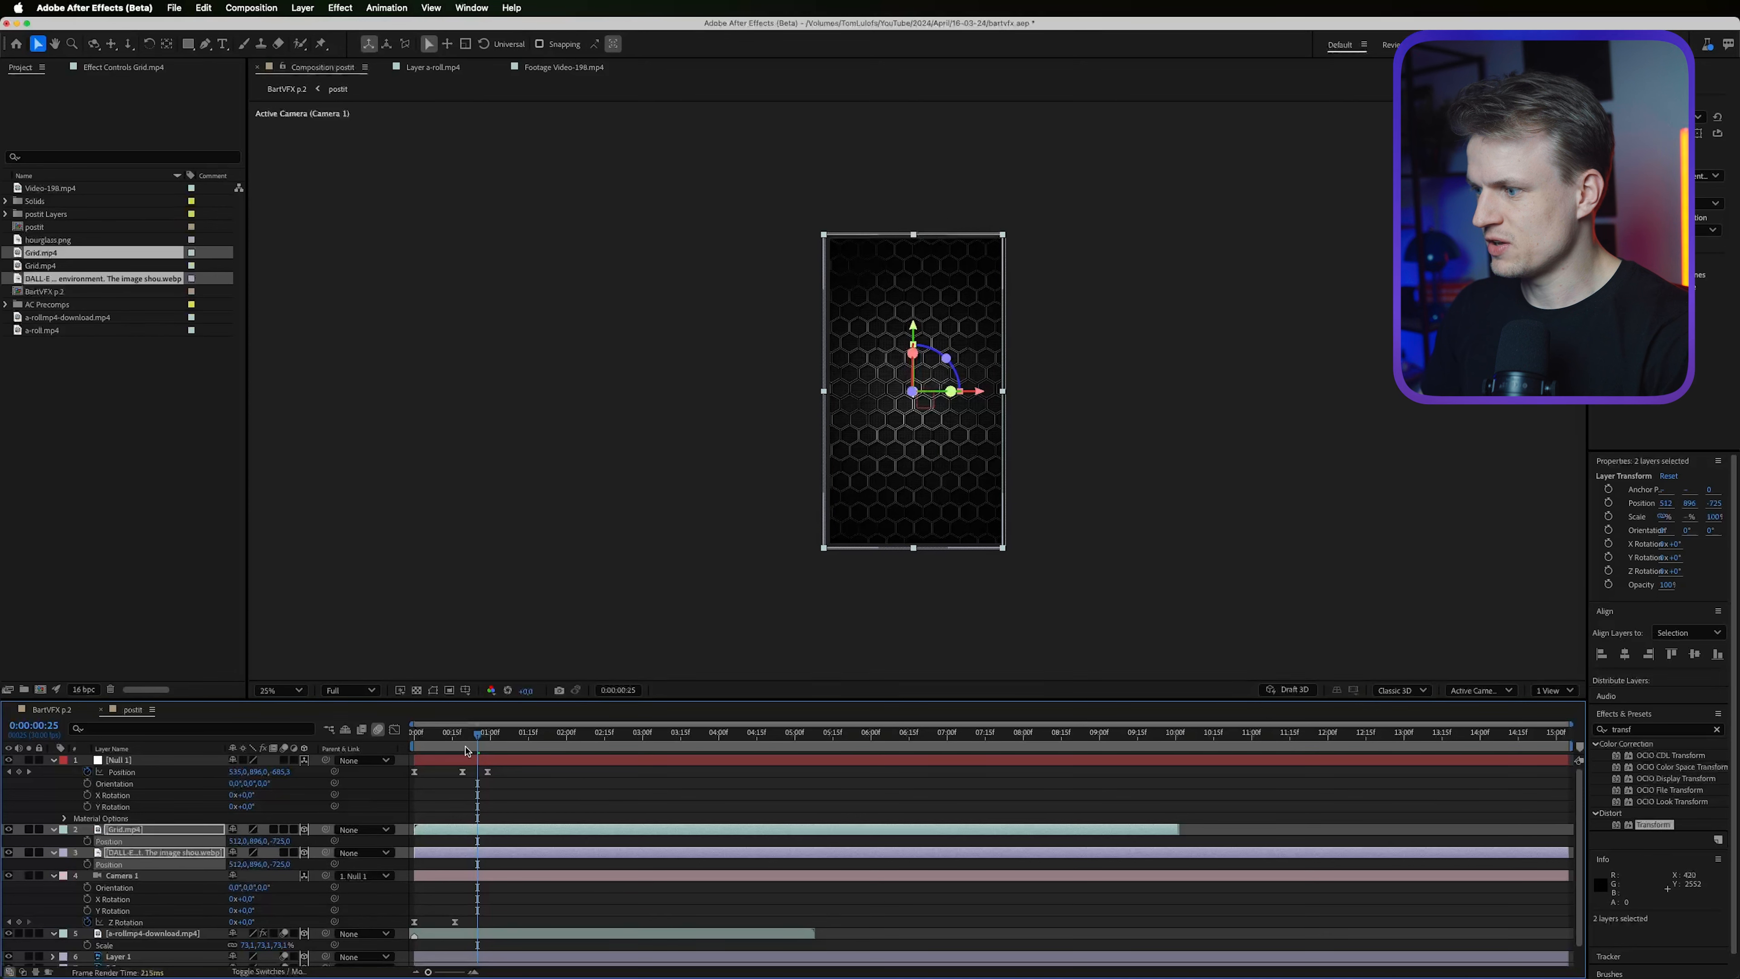
Enable motion blur on the Grid.mp4 and city image layers.
drag(478, 741, 466, 745)
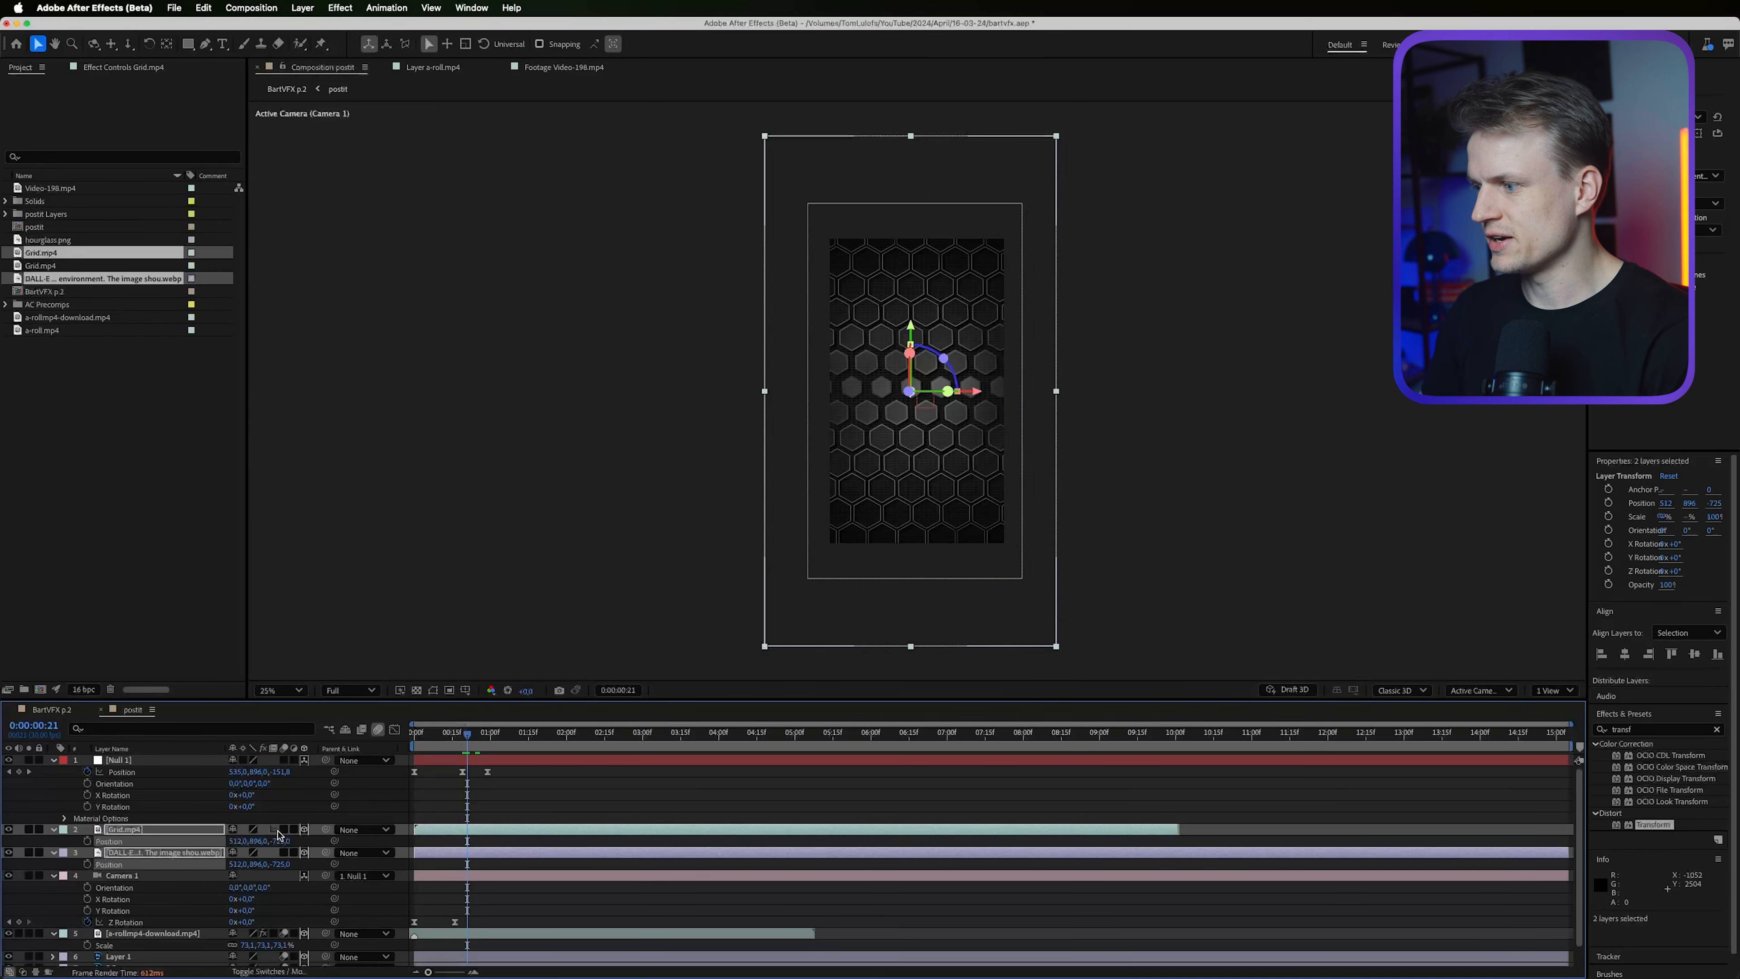
click(285, 831)
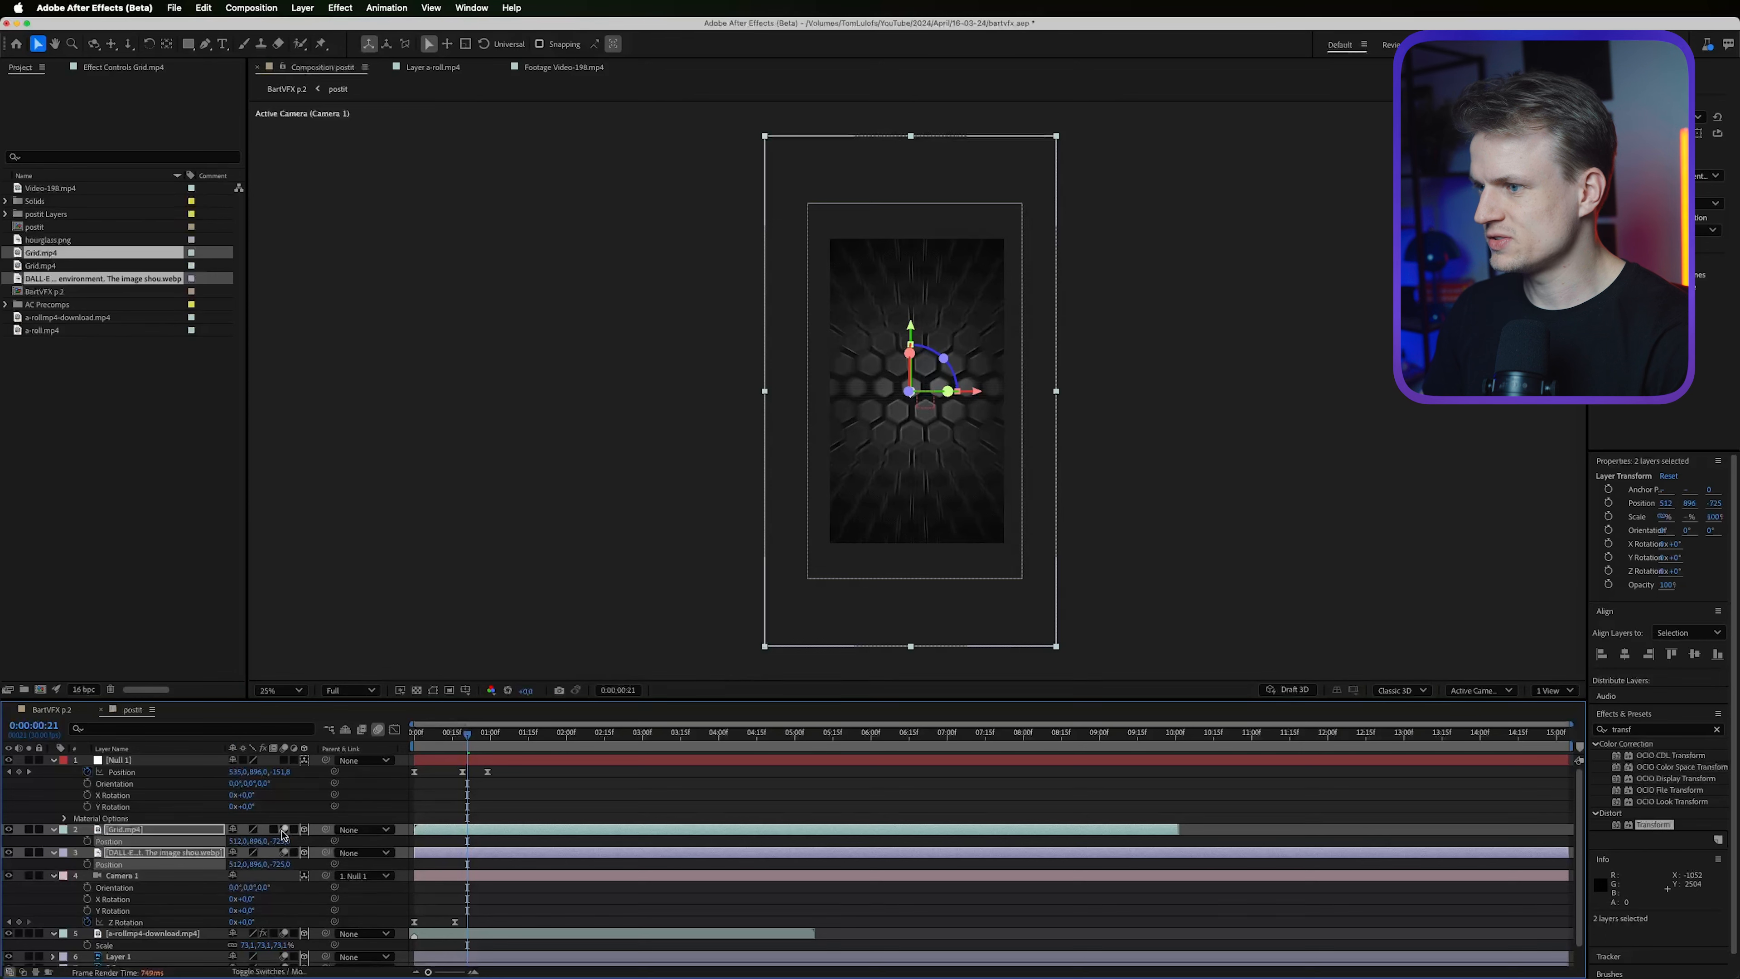
click(155, 829)
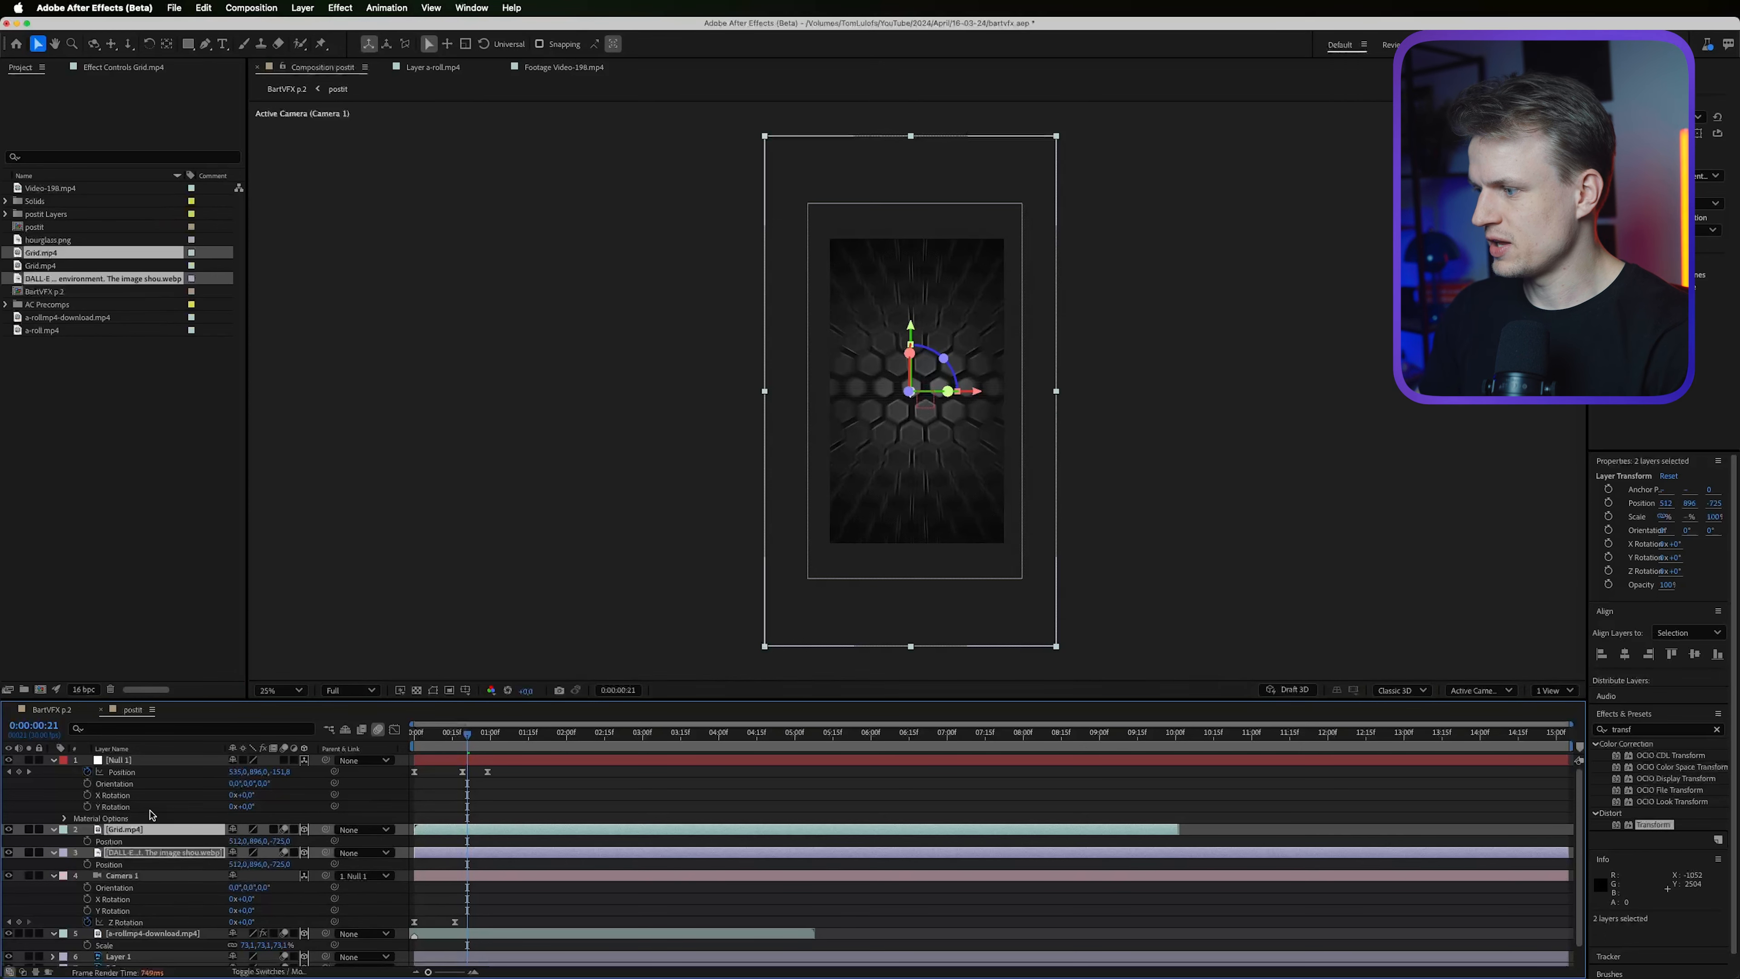
Animate the Grid.mp4 layer's opacity from 30% at 0:00:00:21 to 100% at 0:00:01:05.
click(136, 830)
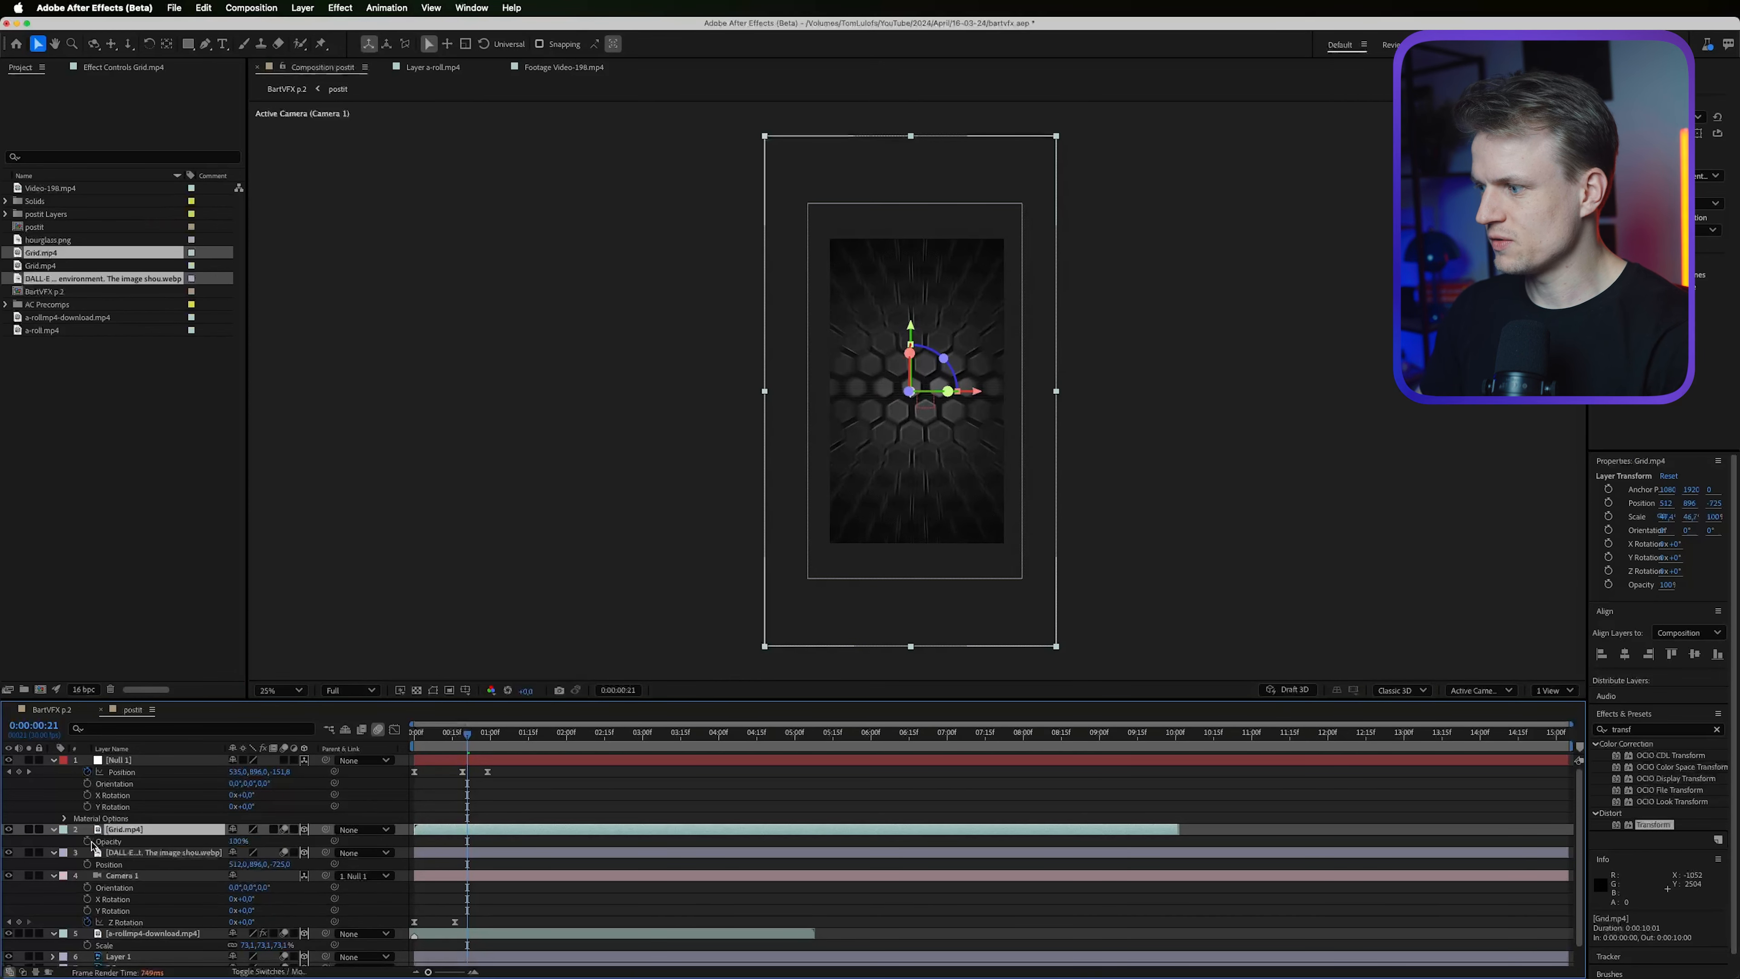
click(87, 841)
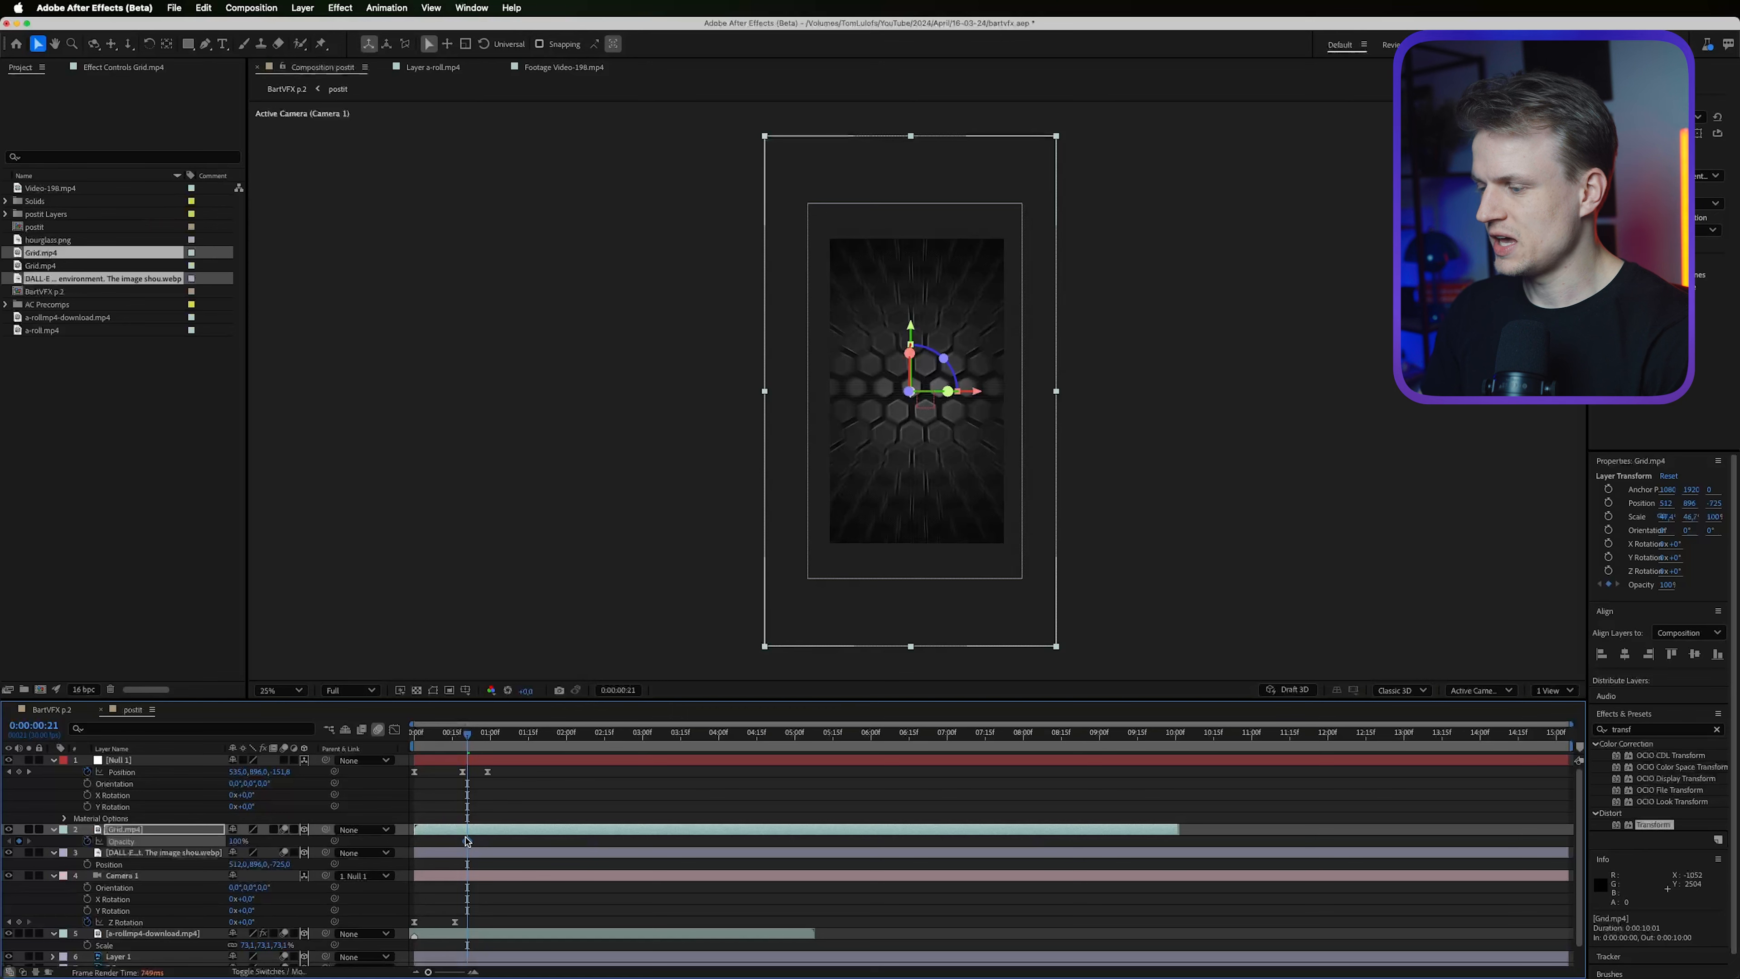
drag(467, 841, 503, 841)
drag(236, 841, 112, 840)
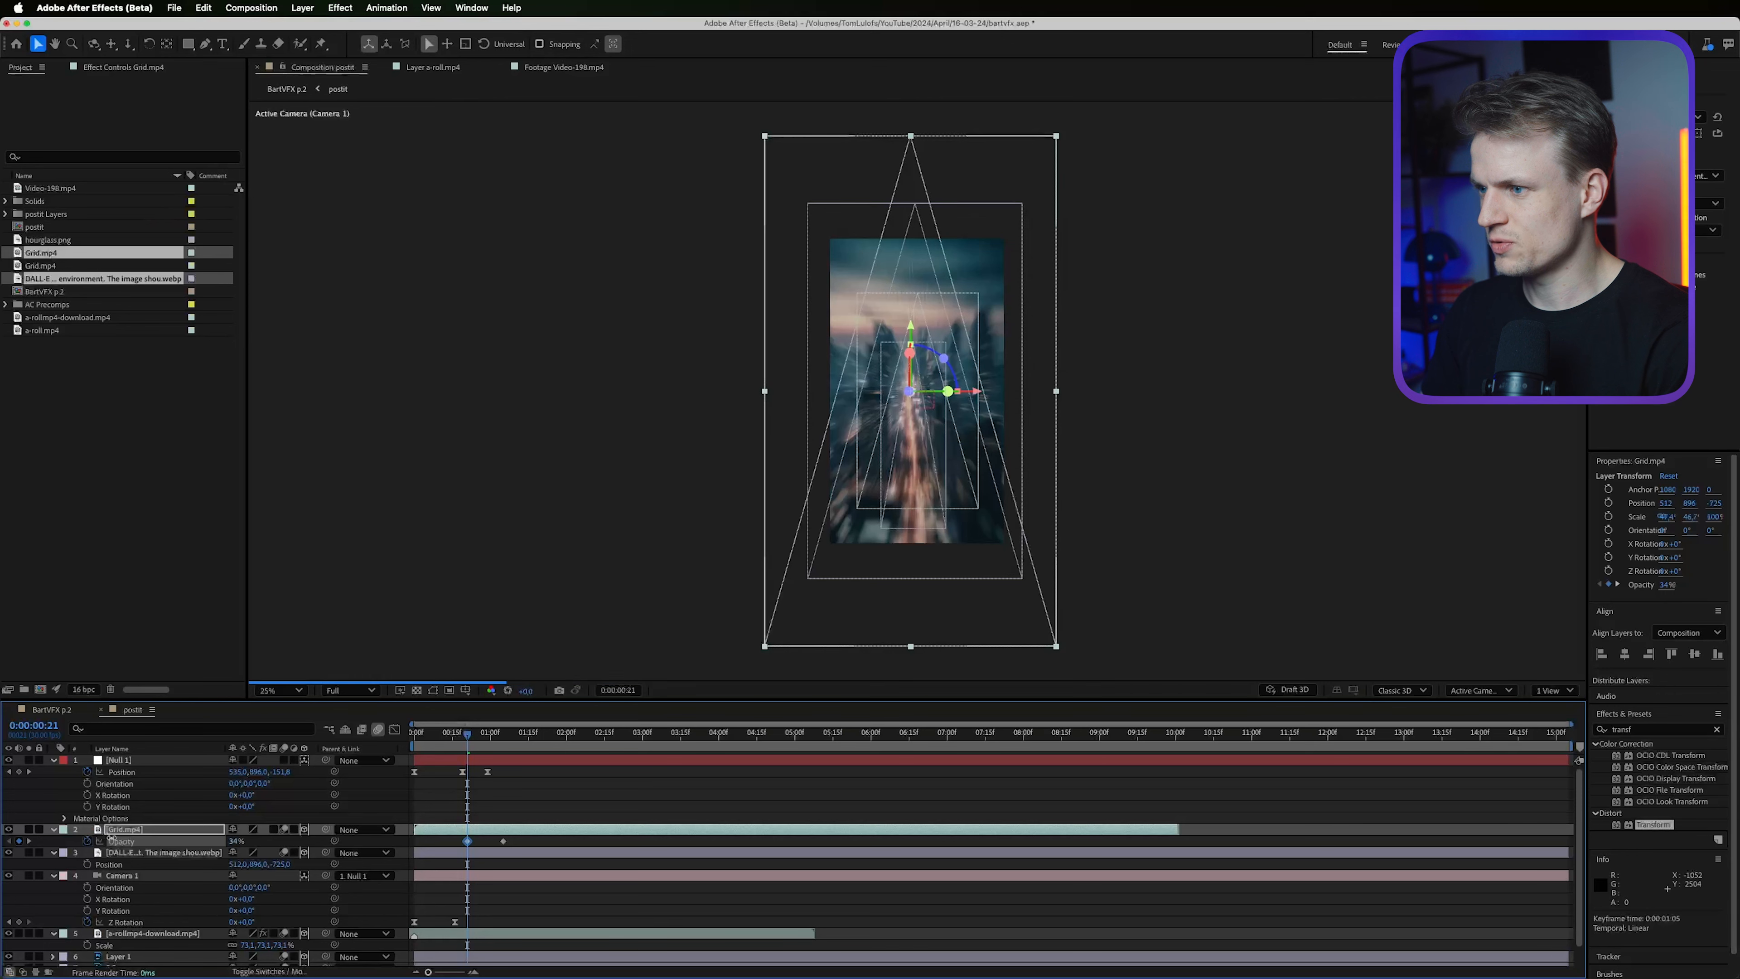
click(236, 841)
text(30)
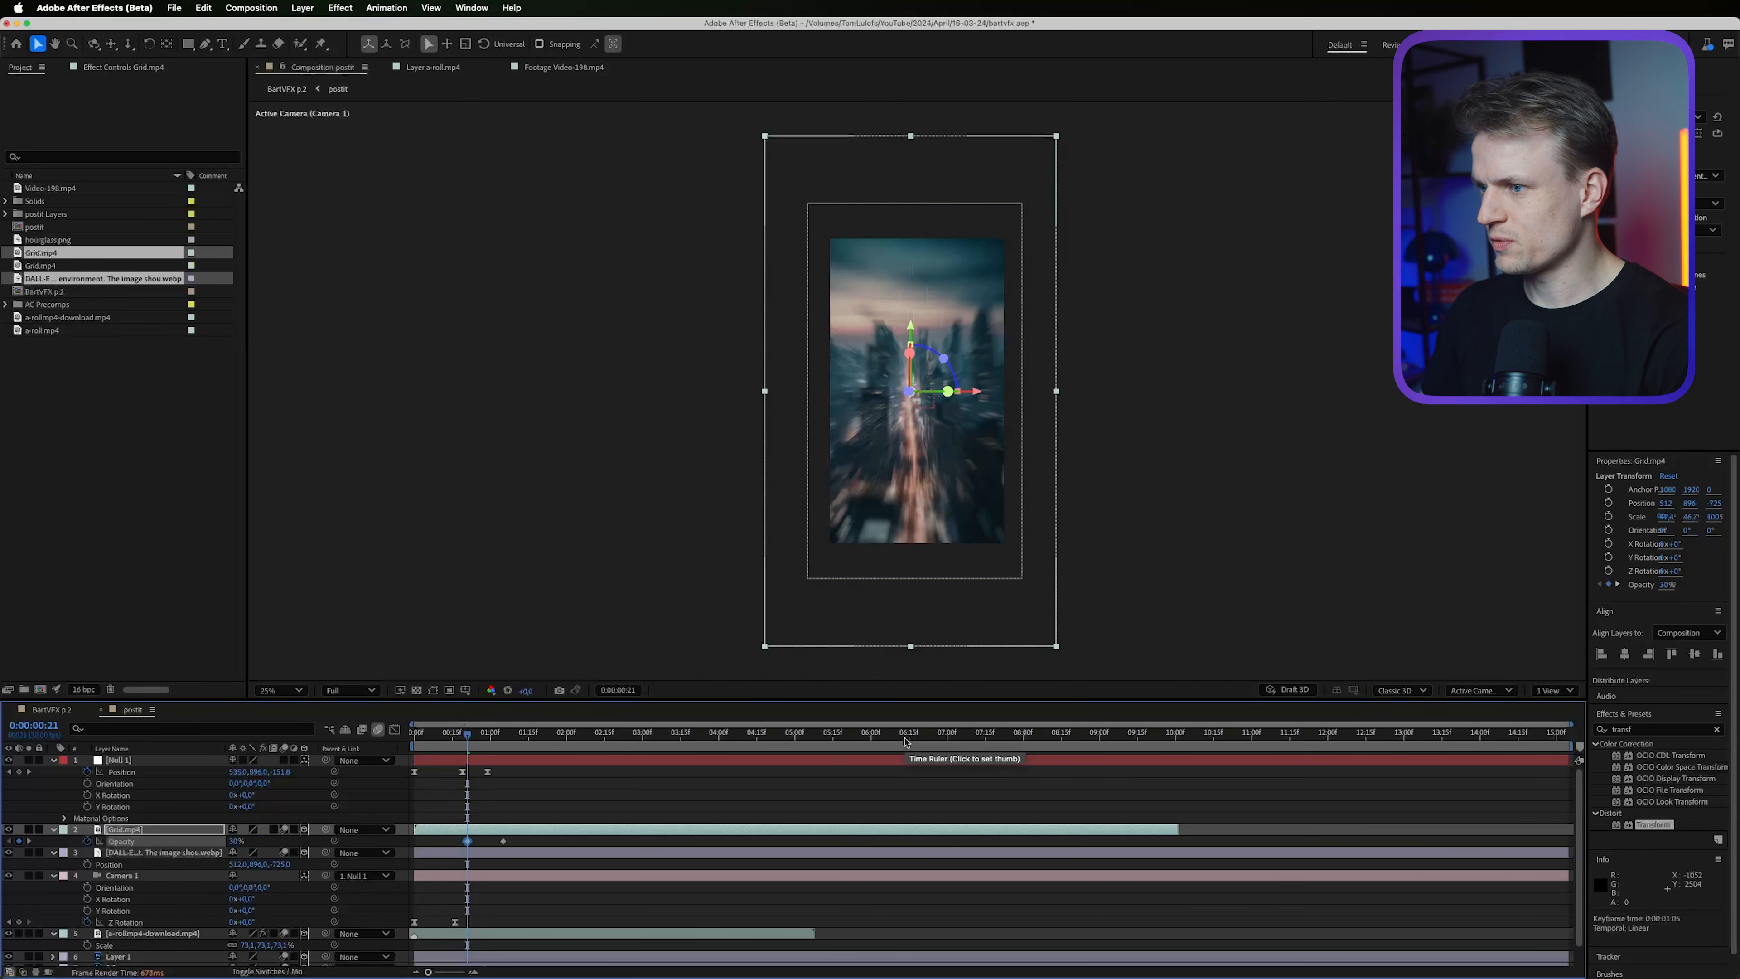
Animate the city image's opacity from 0% at 0:00:00:18 to 100% at 0:00:00:23 and check the fade.
click(133, 856)
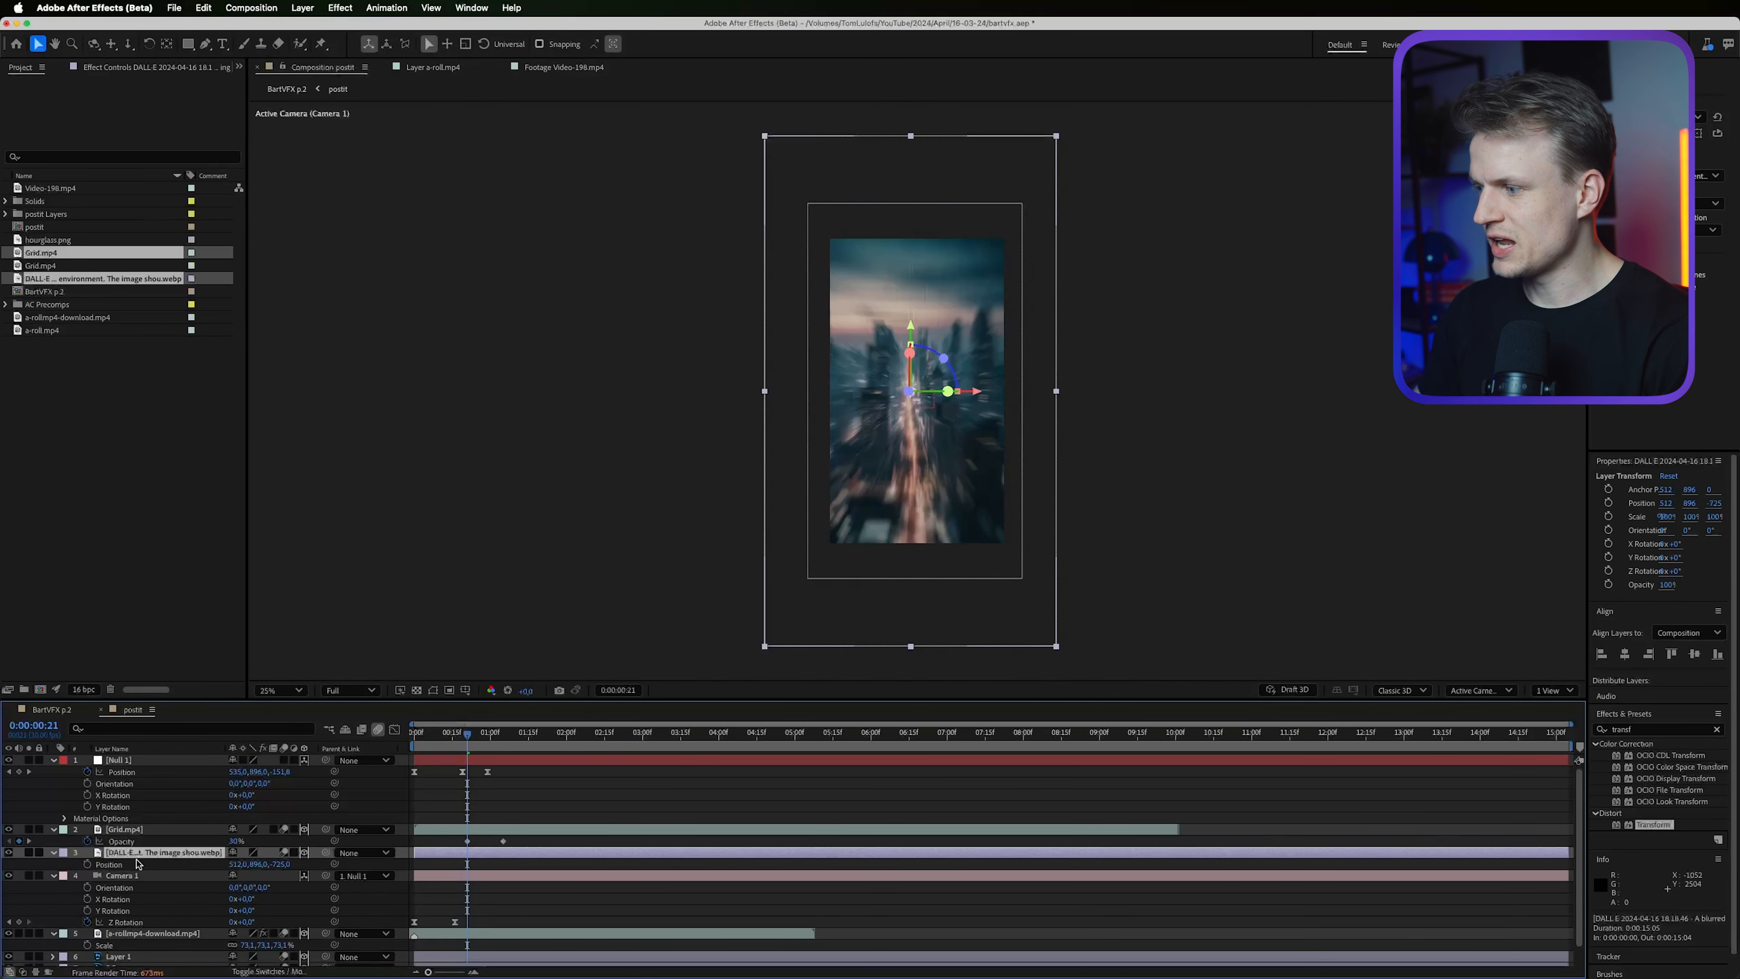
click(87, 864)
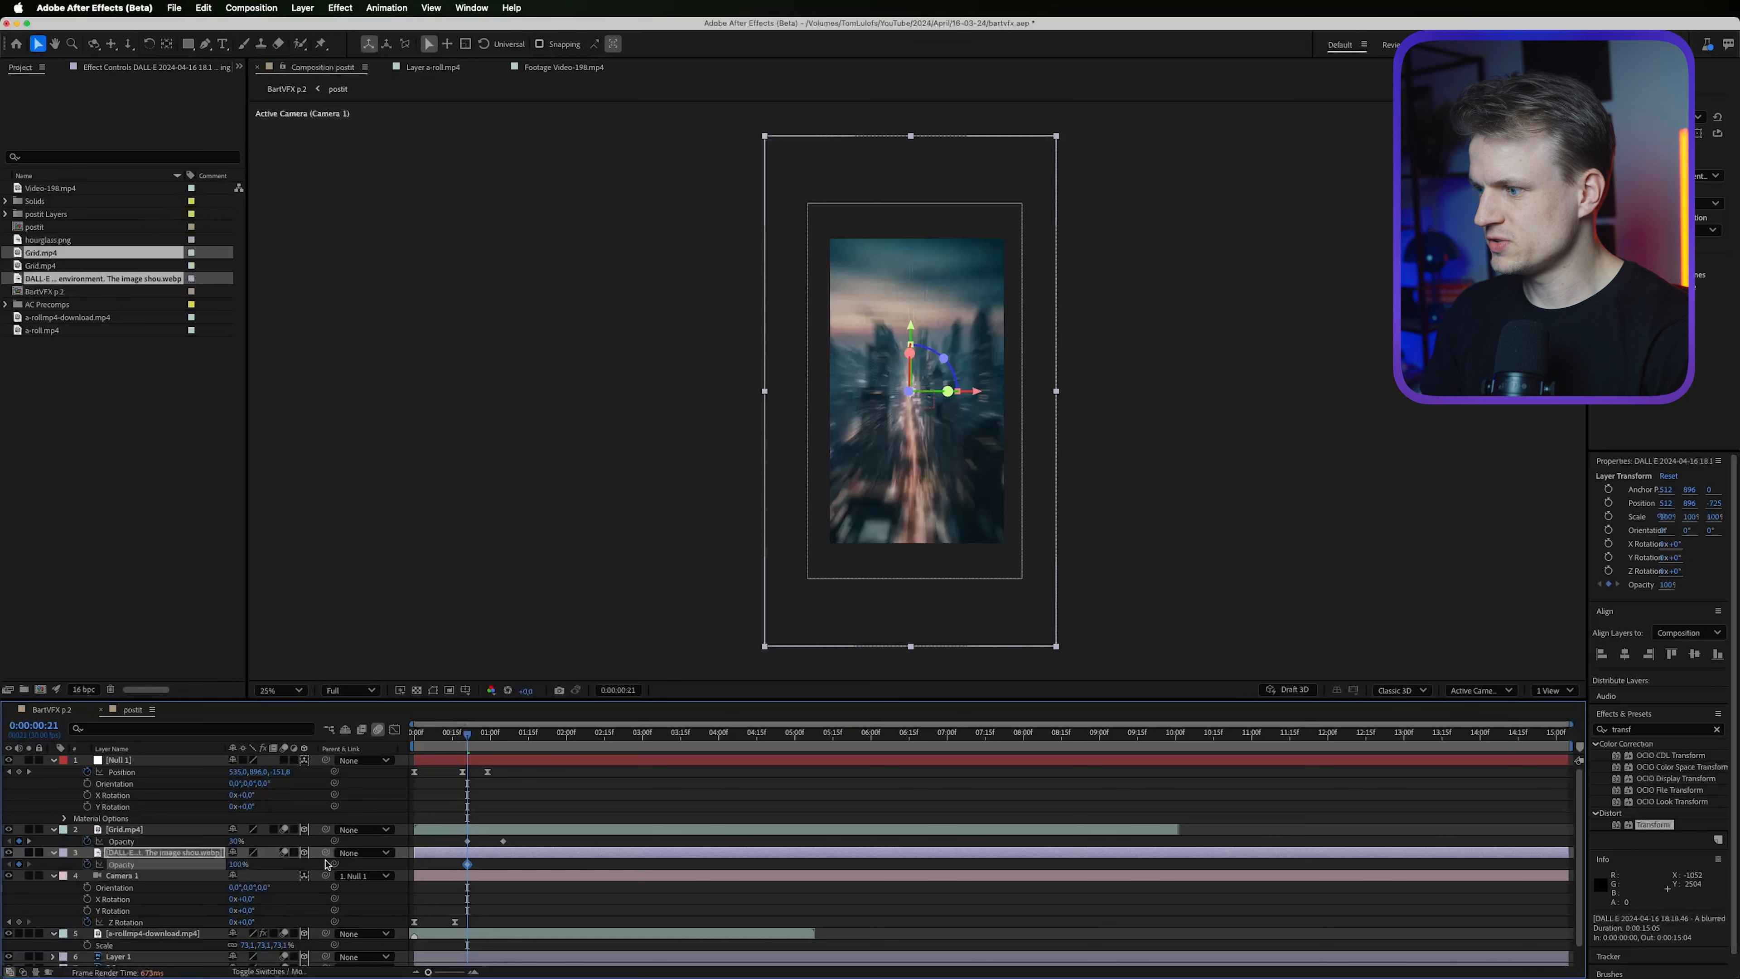
key(Page_Up)
key(Page_Up)
key(Page_Up)
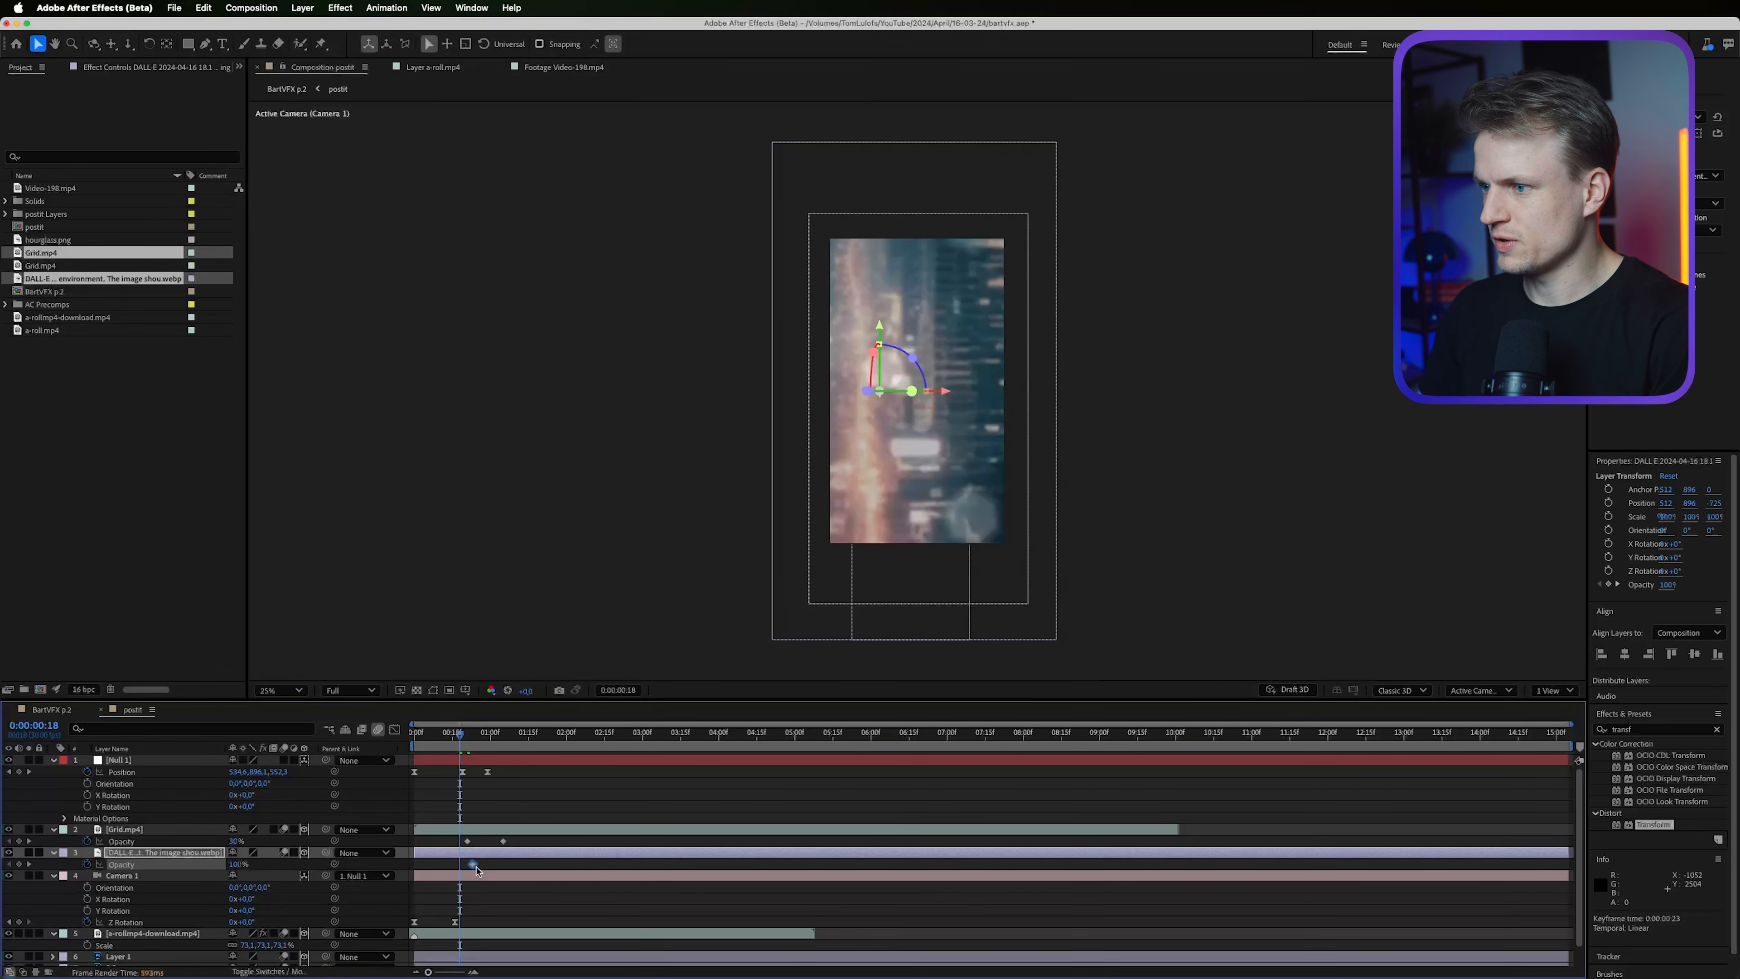
key(Page_Down)
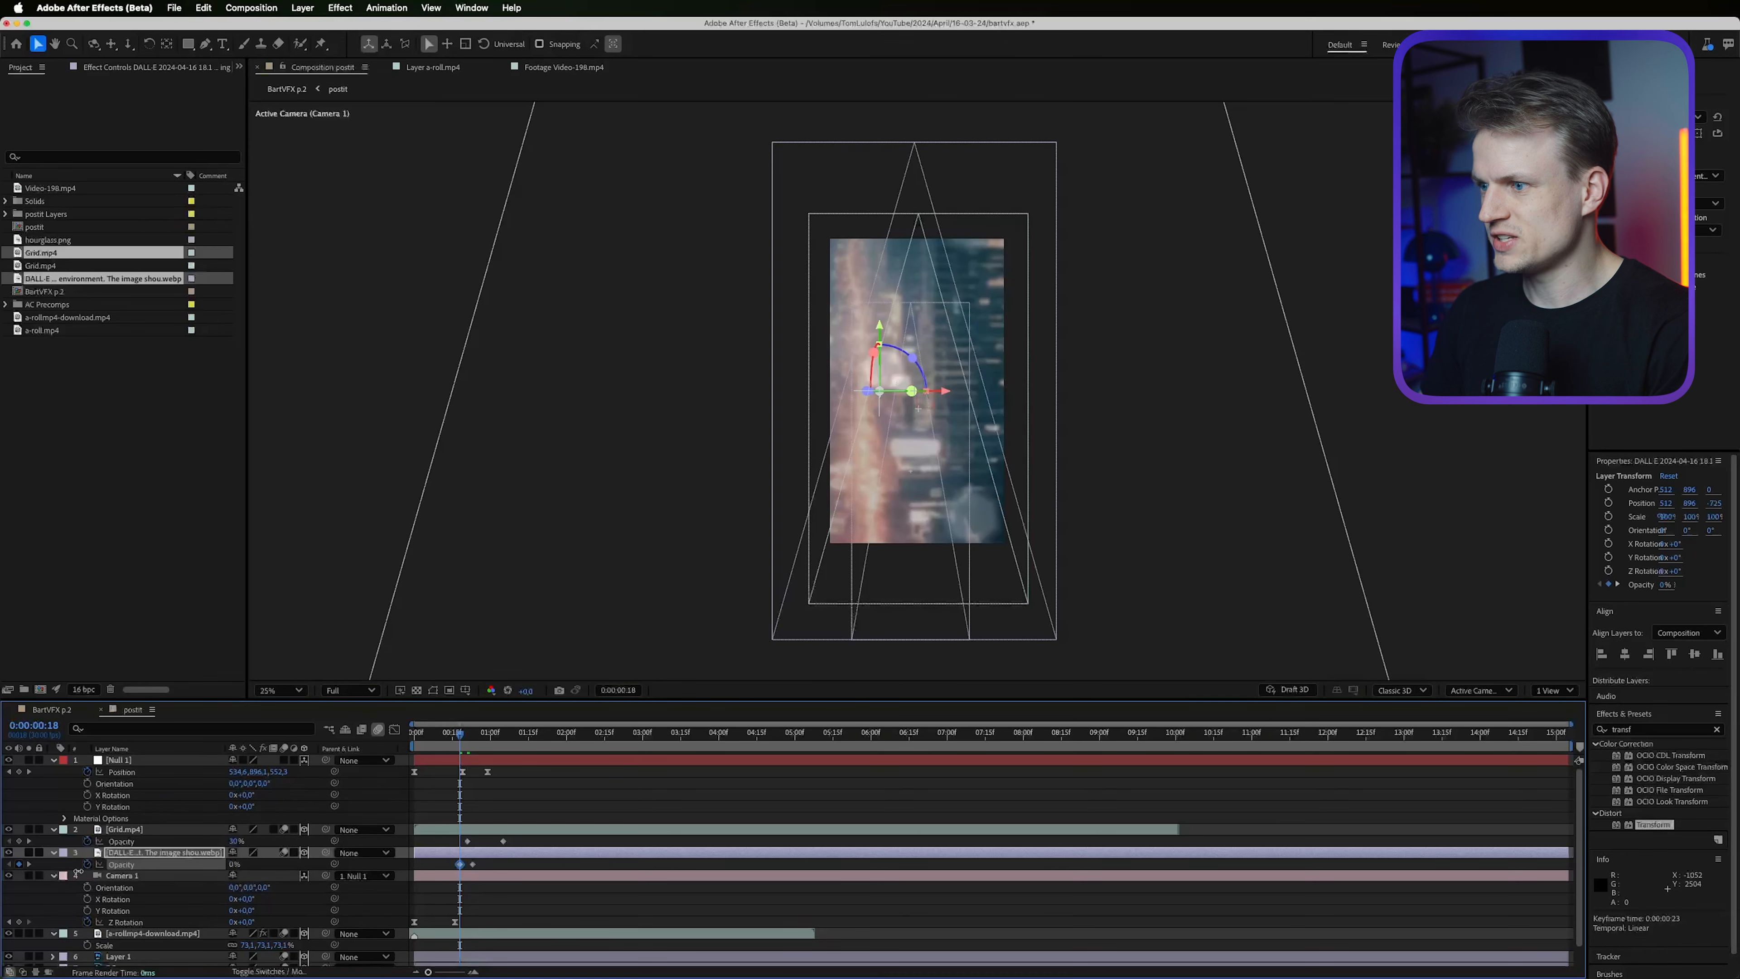
key(Page_Down)
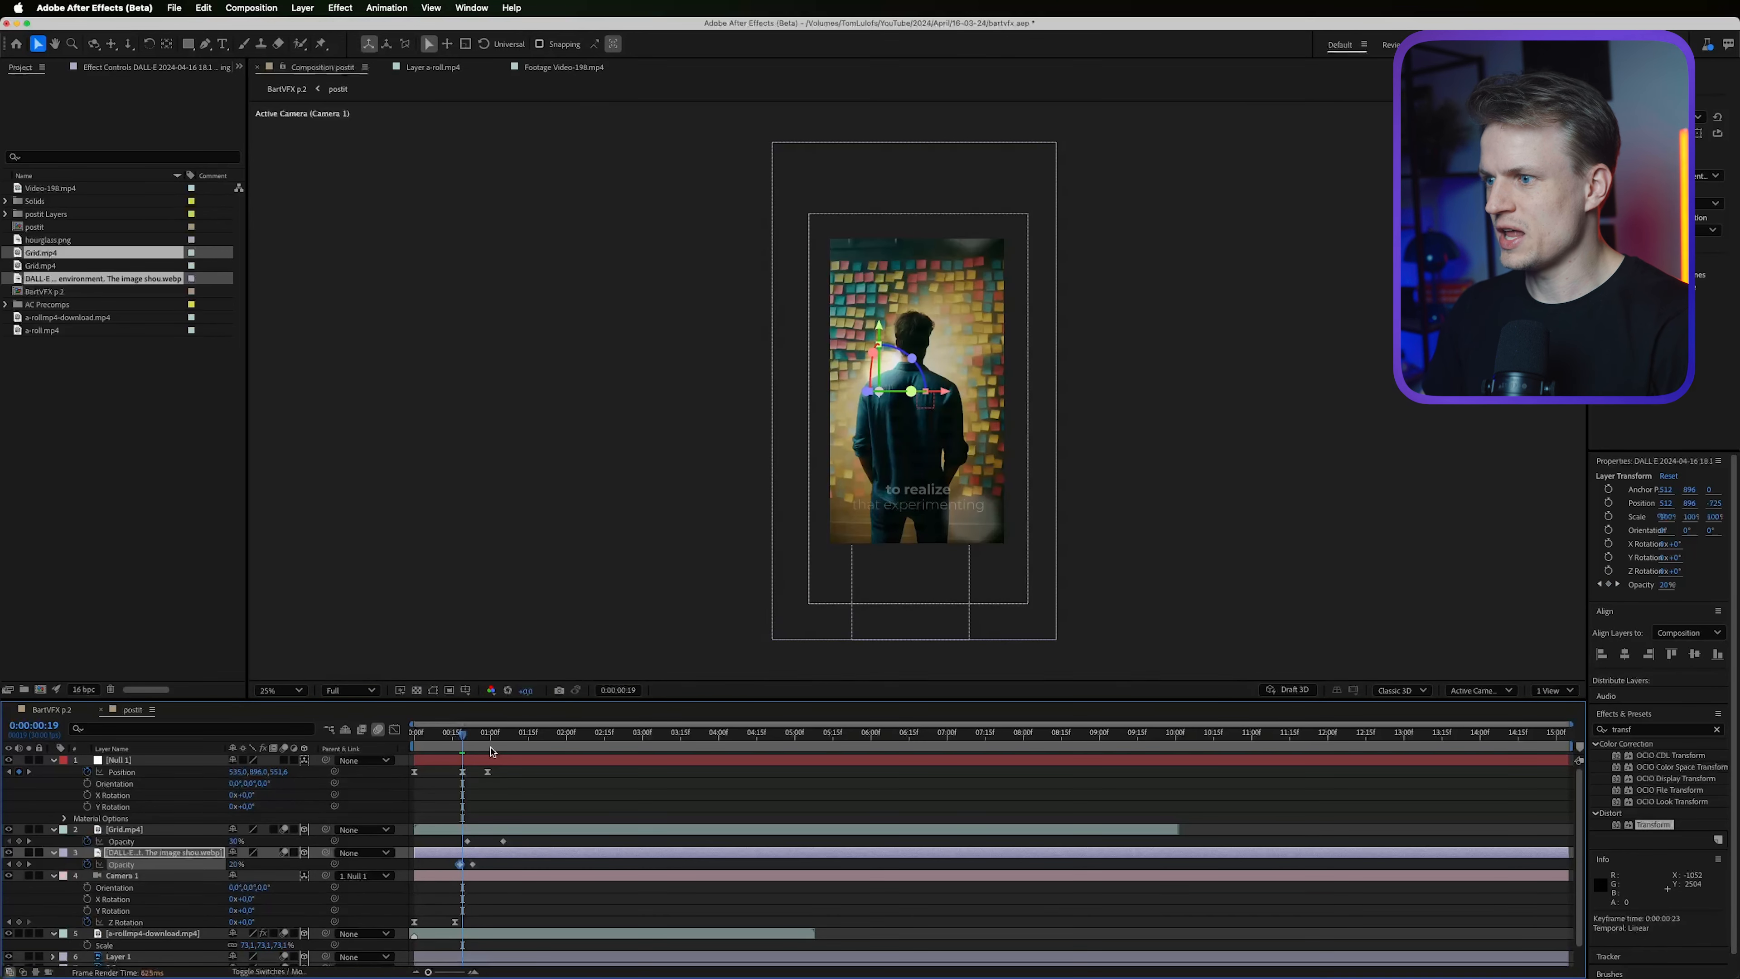
key(Page_Down)
key(Page_Down)
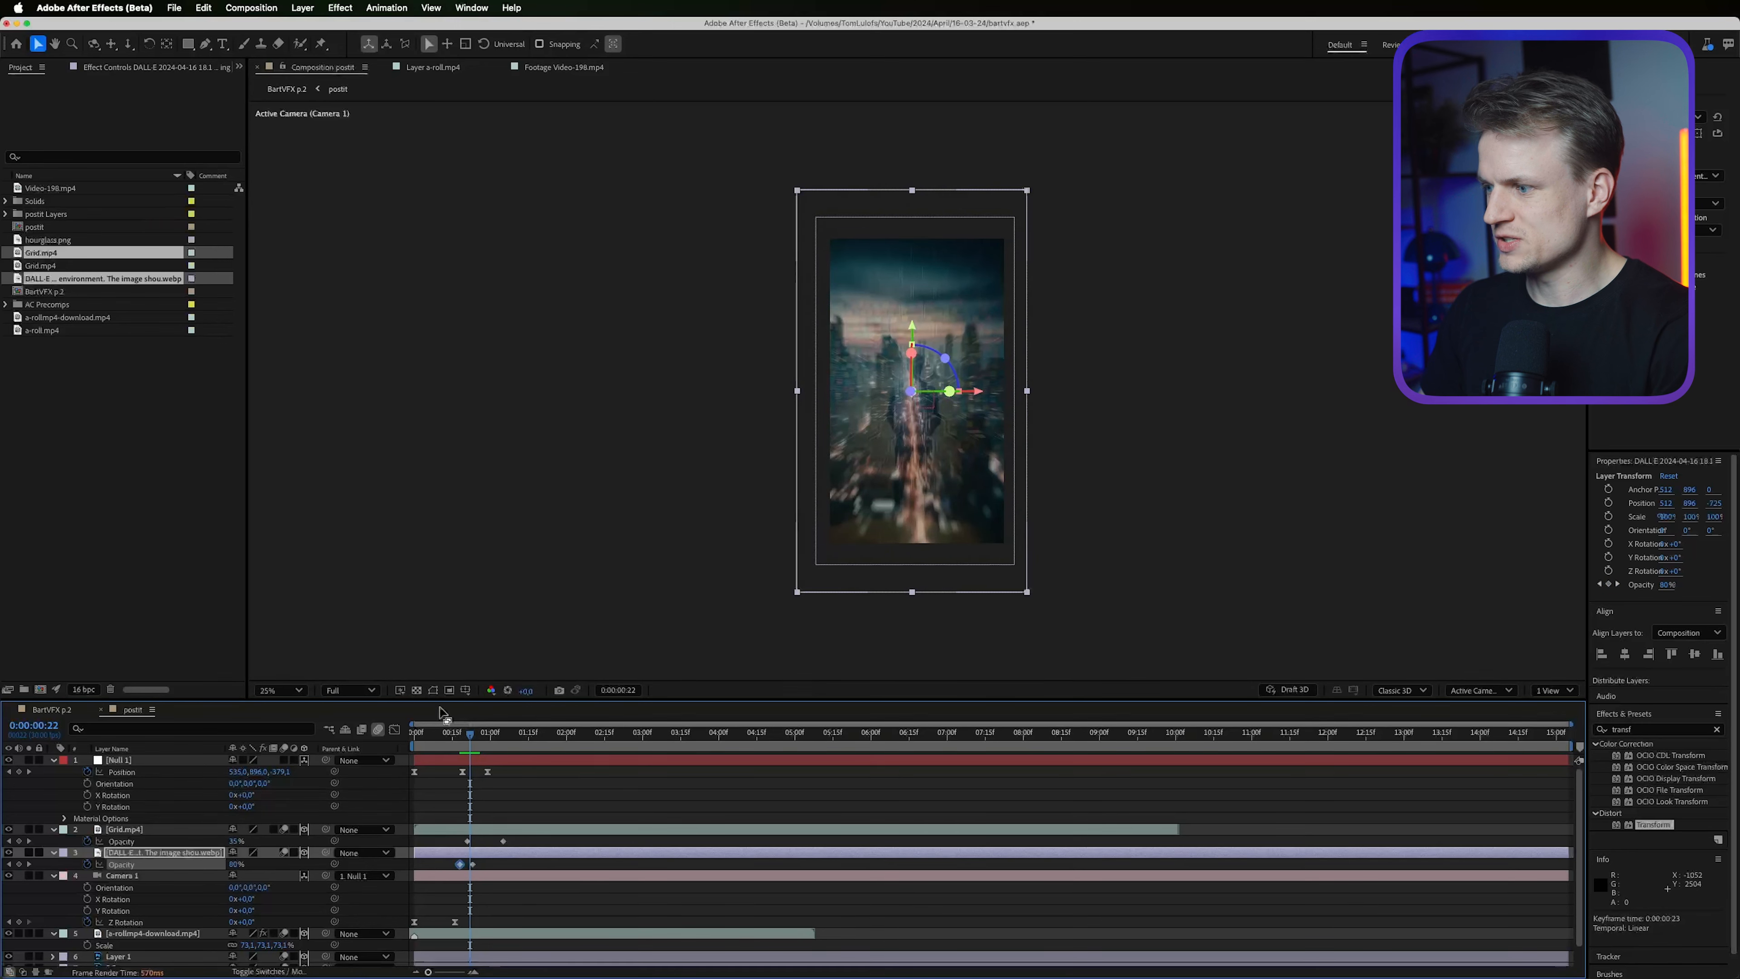
Lower the preview resolution to Quarter and play the transition from 0:00:00:15.
click(452, 731)
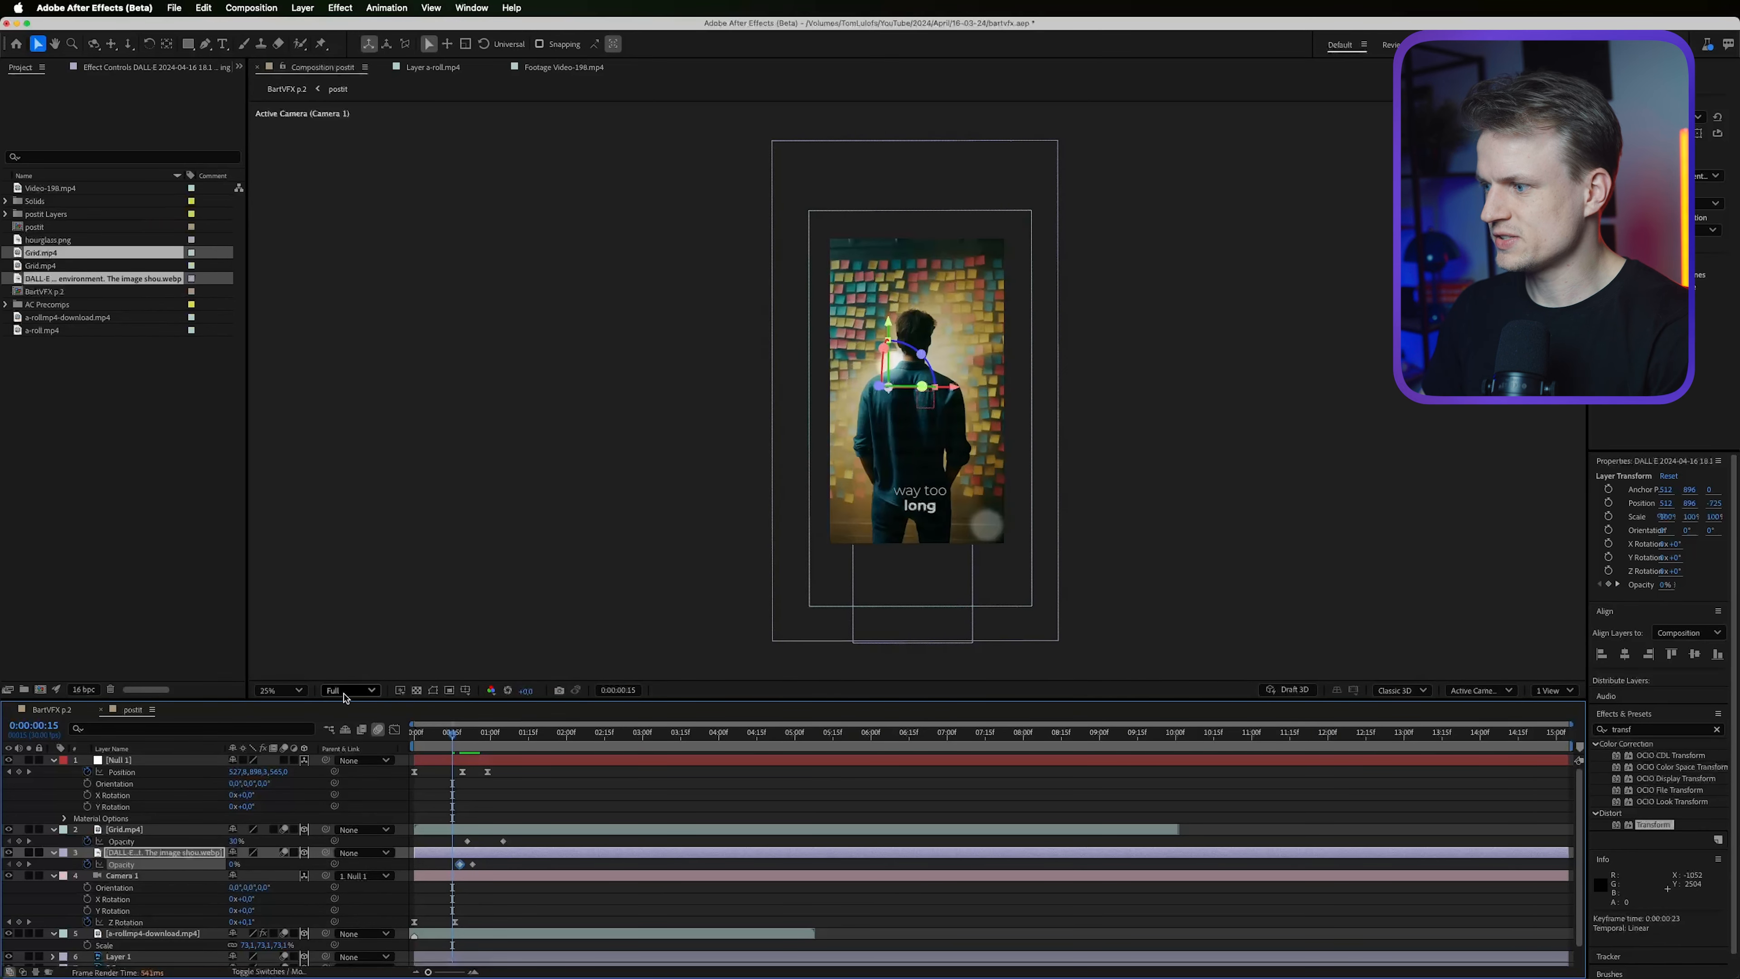
click(344, 696)
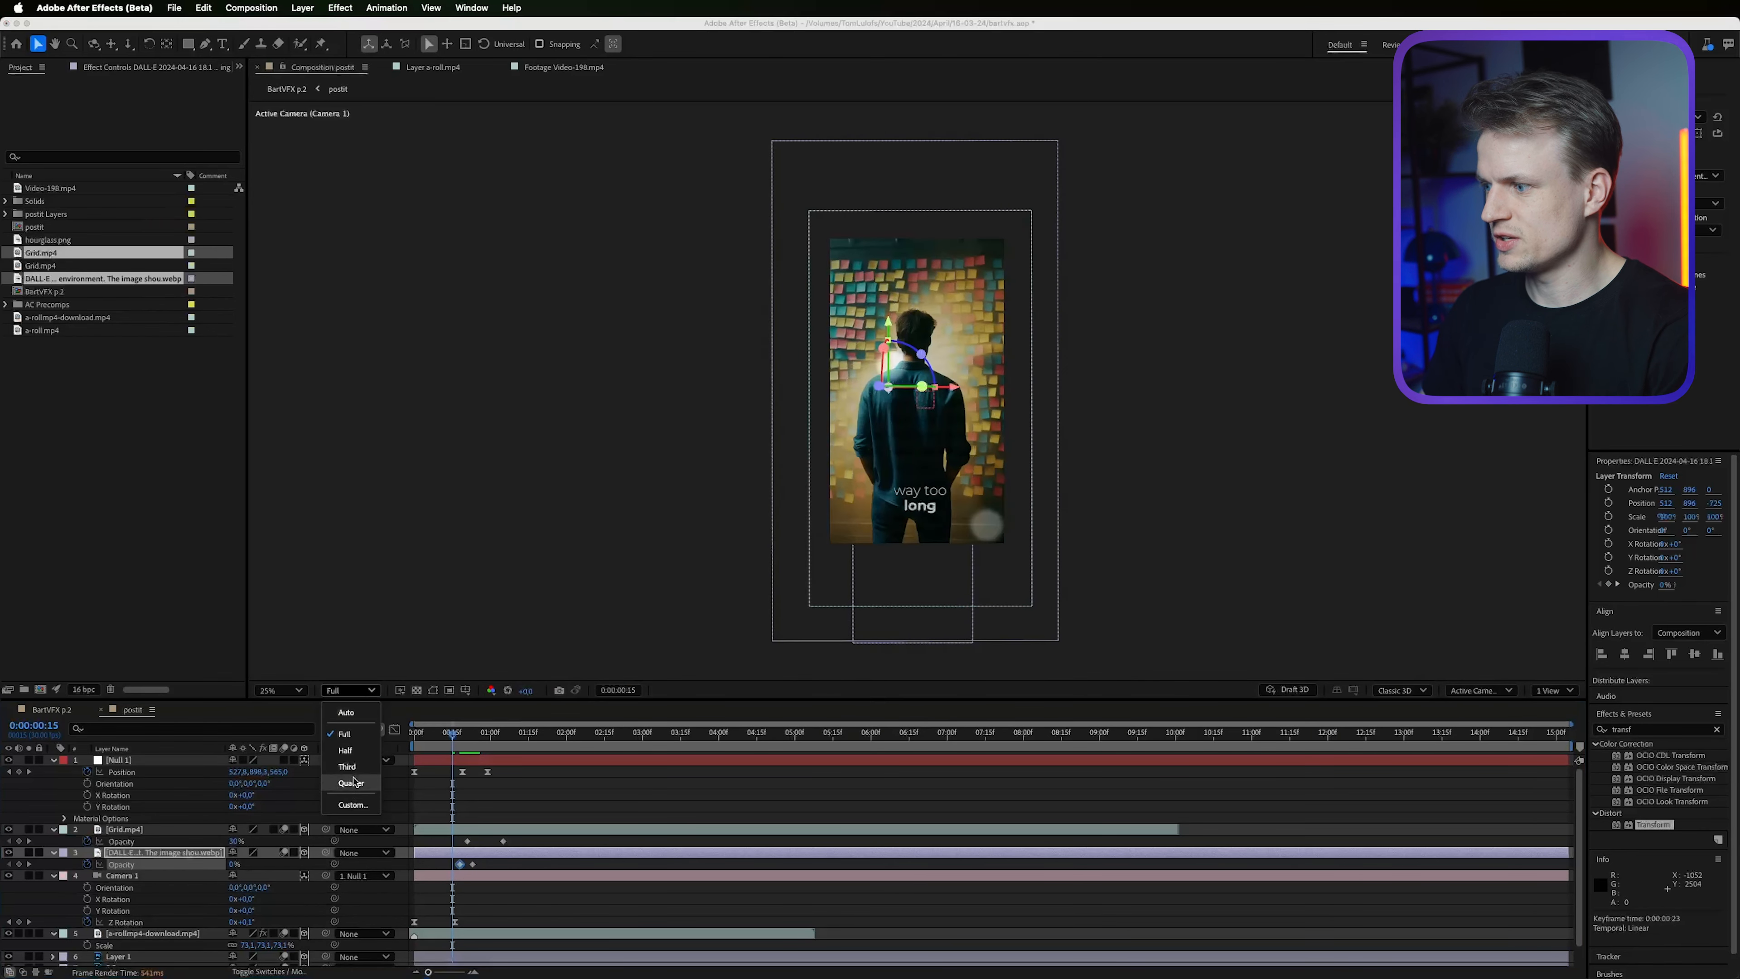
click(351, 782)
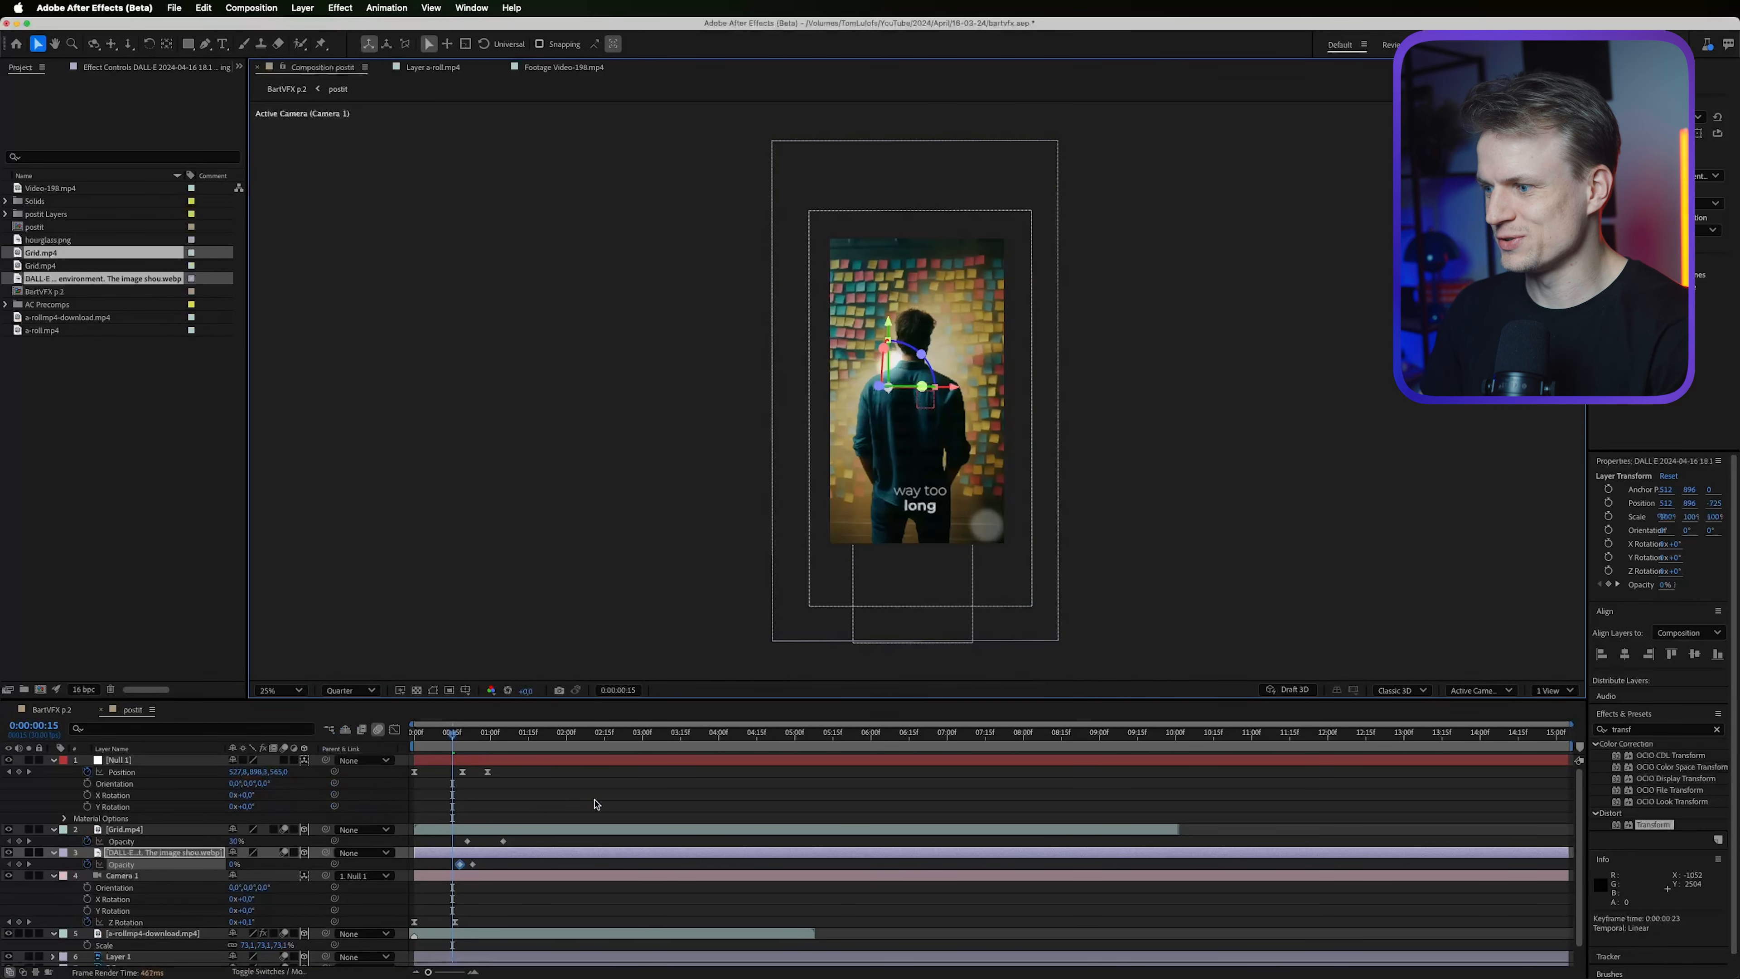
click(594, 804)
key(space)
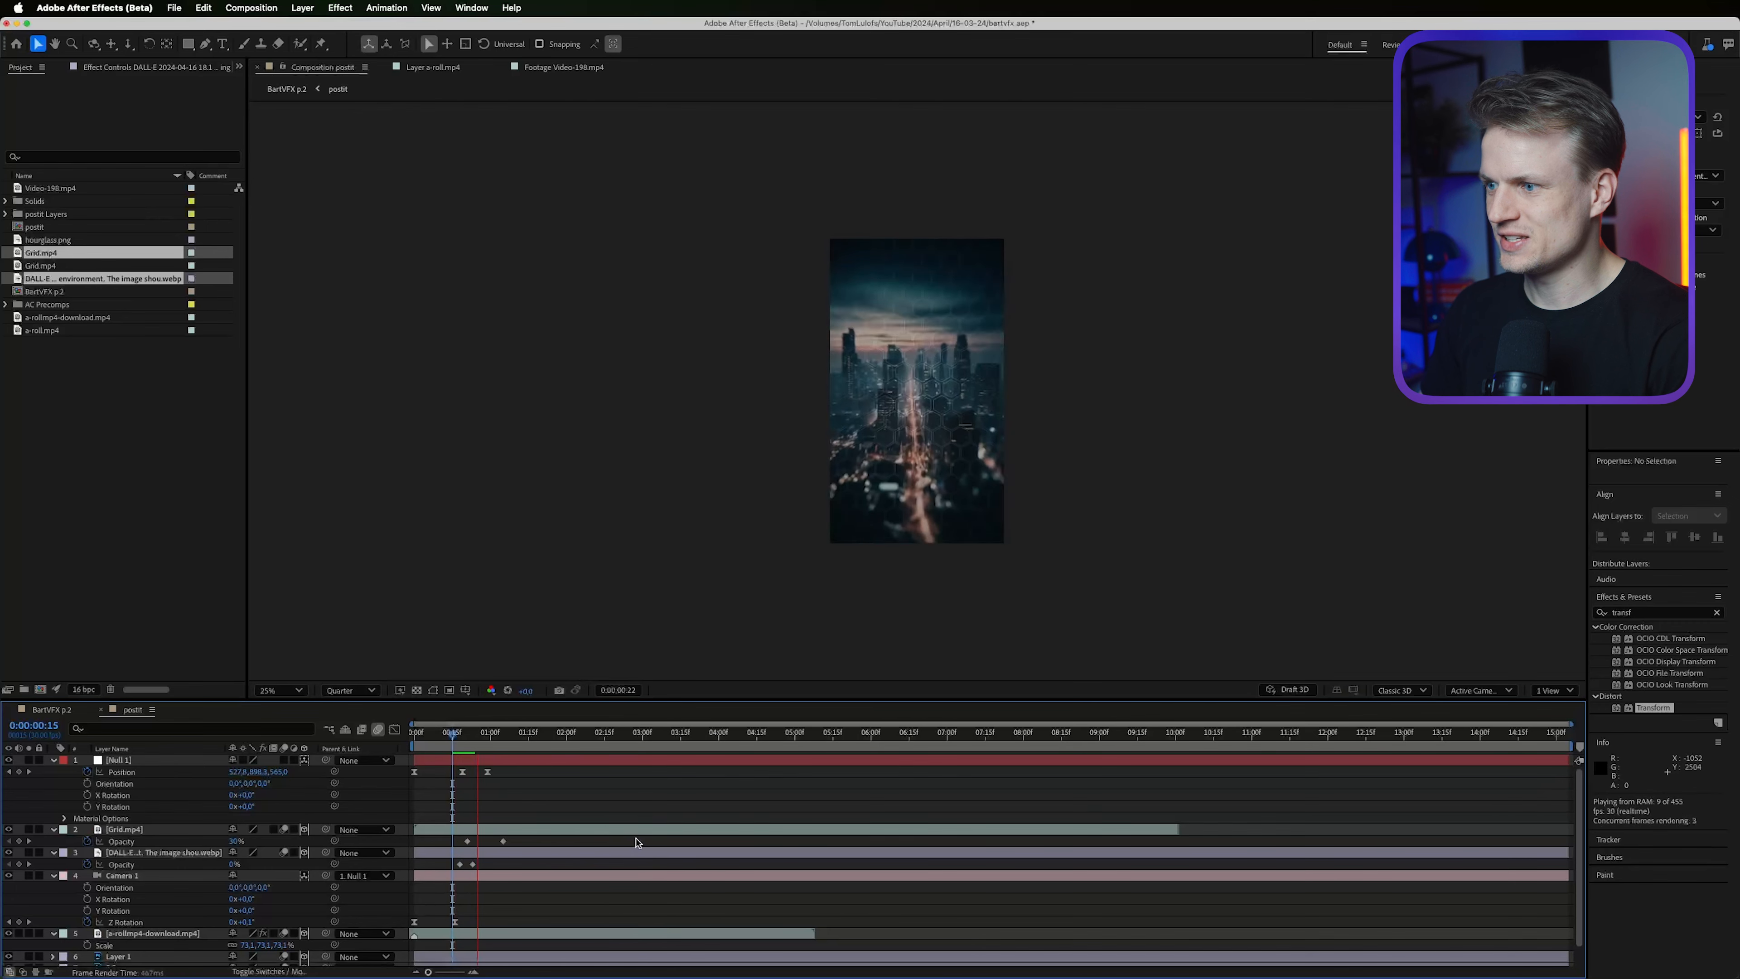
Trim the Grid.mp4 layer to start at about 0:00:00:20 and move the null's last position keyframe to about 0:00:01:08.
click(458, 744)
drag(463, 744, 468, 746)
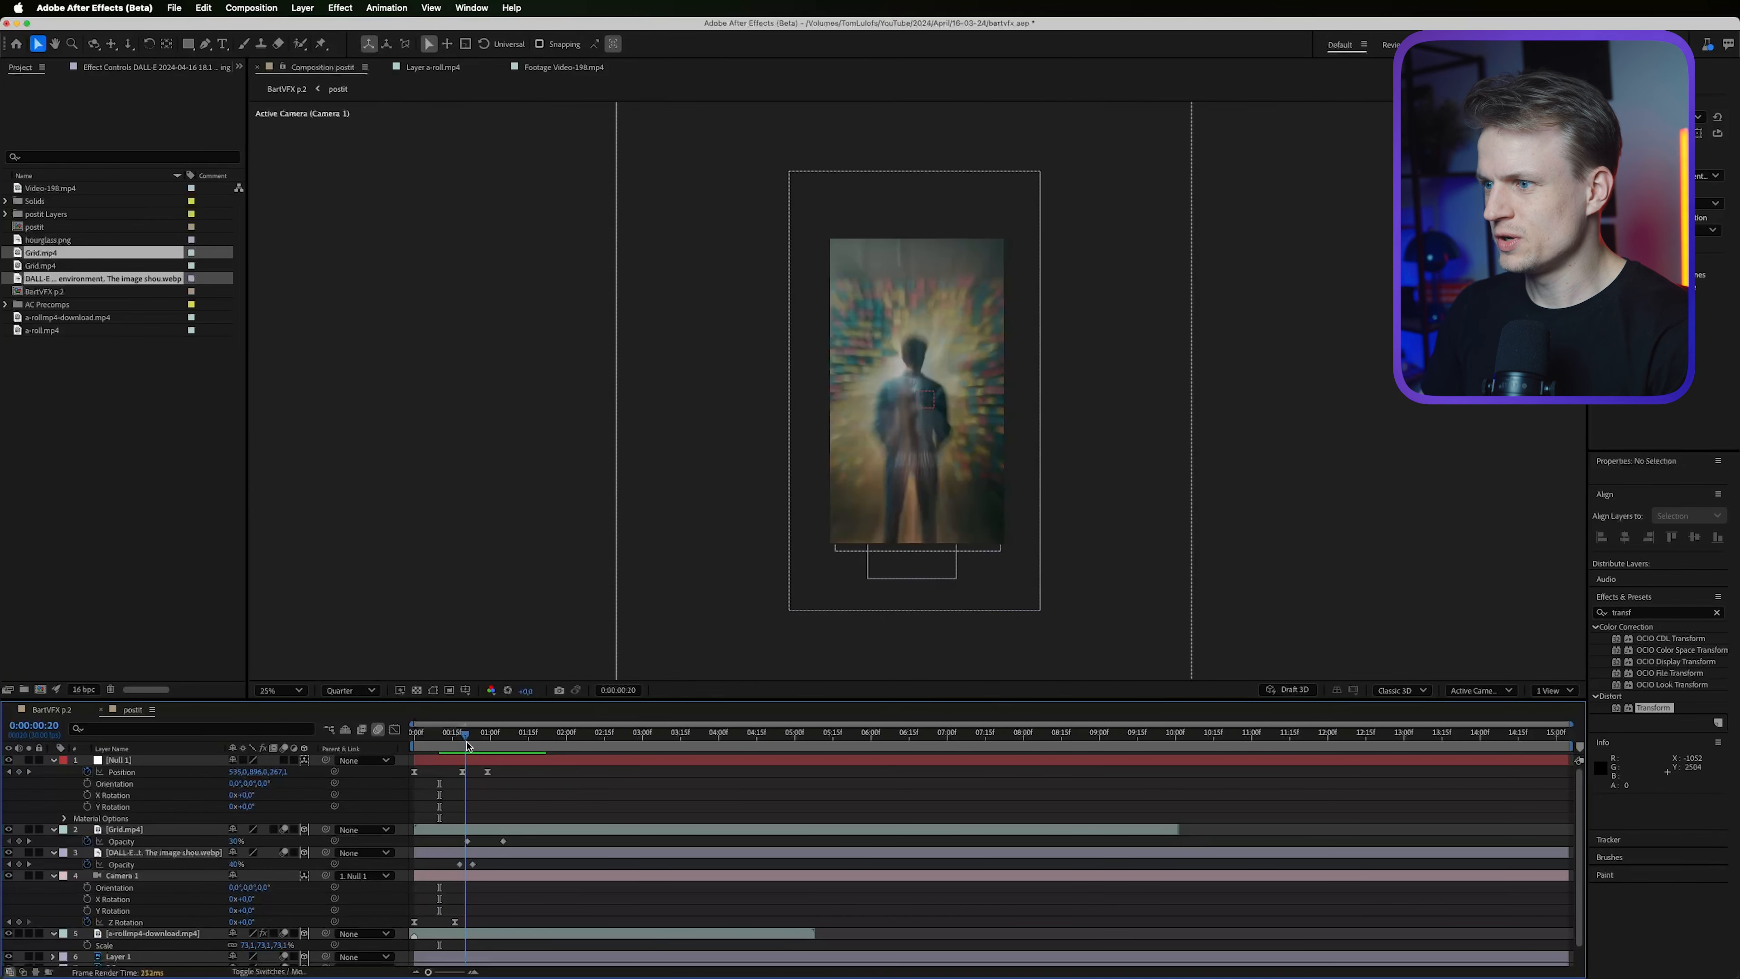
click(480, 832)
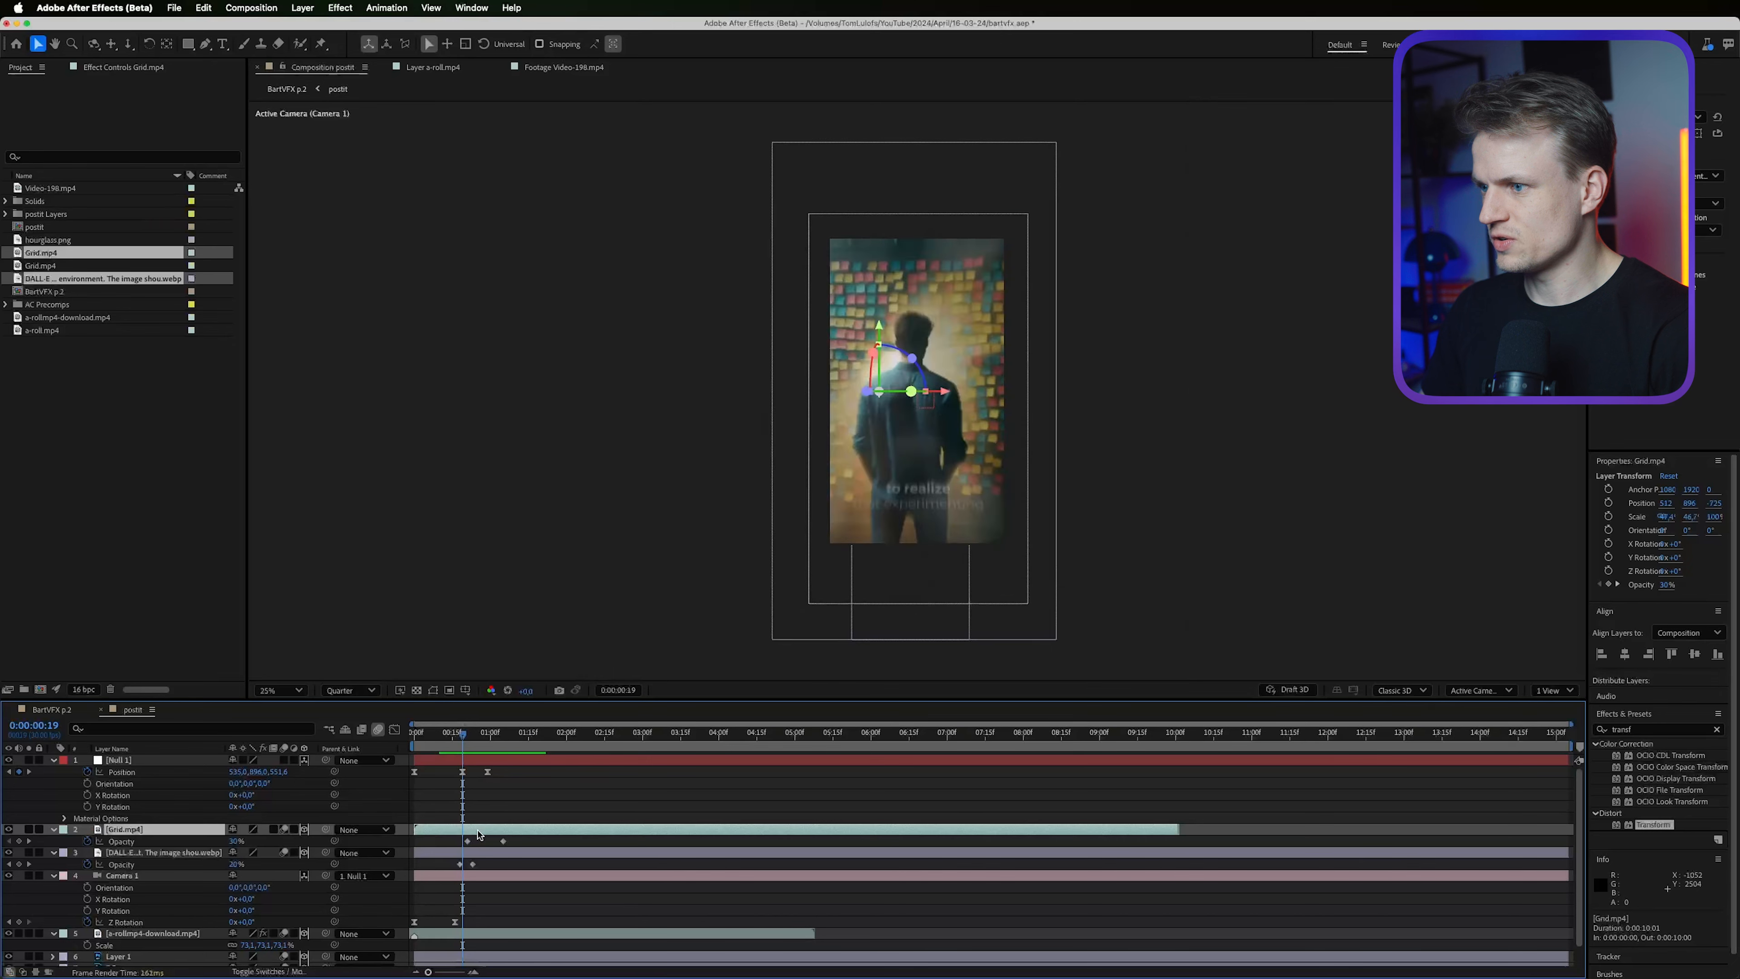
drag(464, 740, 509, 777)
key(space)
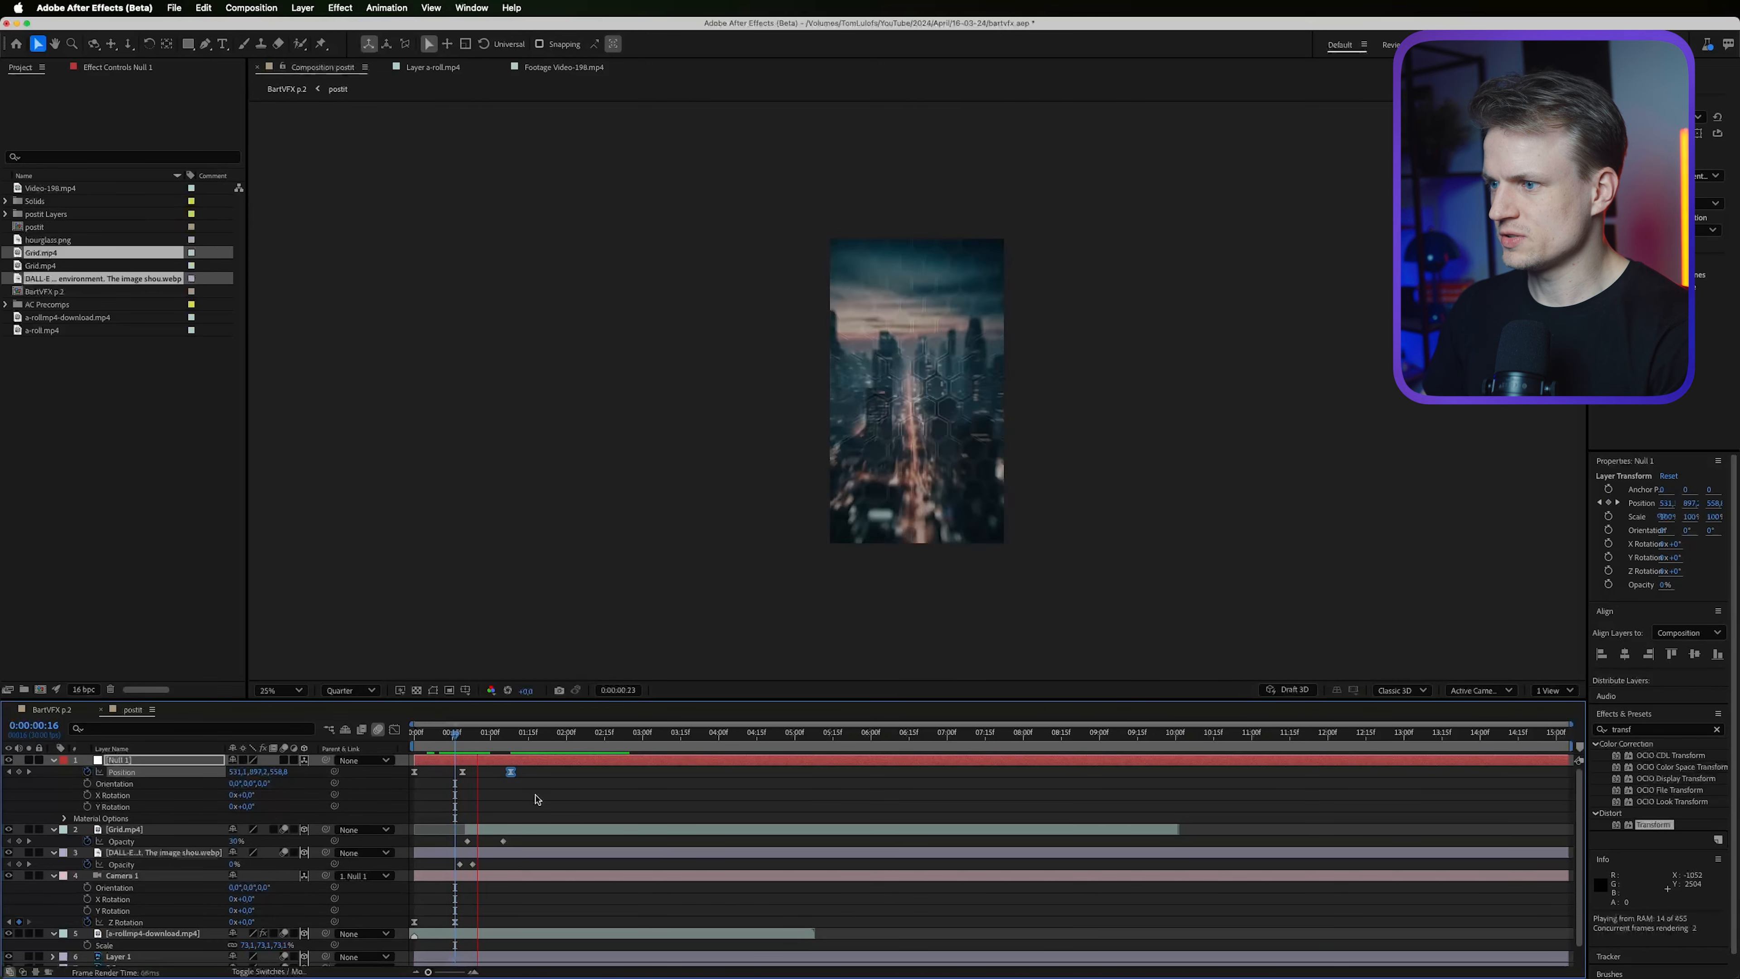
Move the null's last position keyframe to about 0:00:01:20 to lengthen the camera pull-back.
click(437, 736)
key(Return)
drag(510, 772, 538, 778)
click(449, 733)
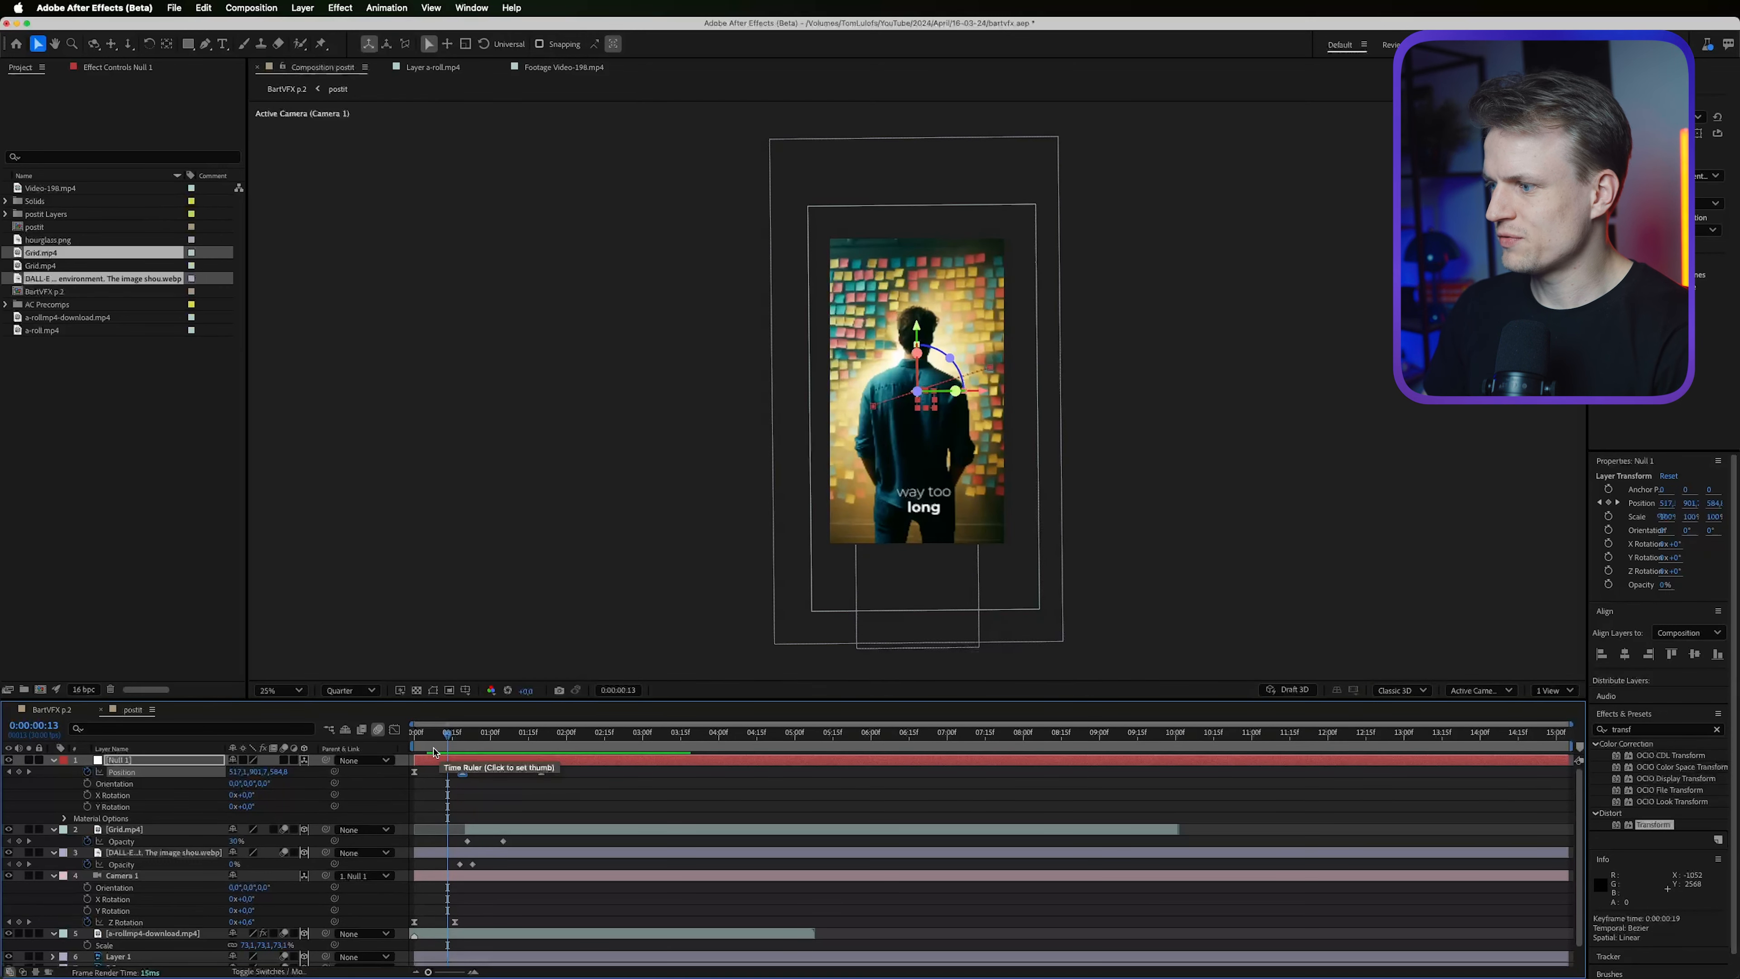
Adjust the null's position speed curve around its middle keyframe at 0:00:00:19 and check the motion up to 0:00:01:05.
click(395, 730)
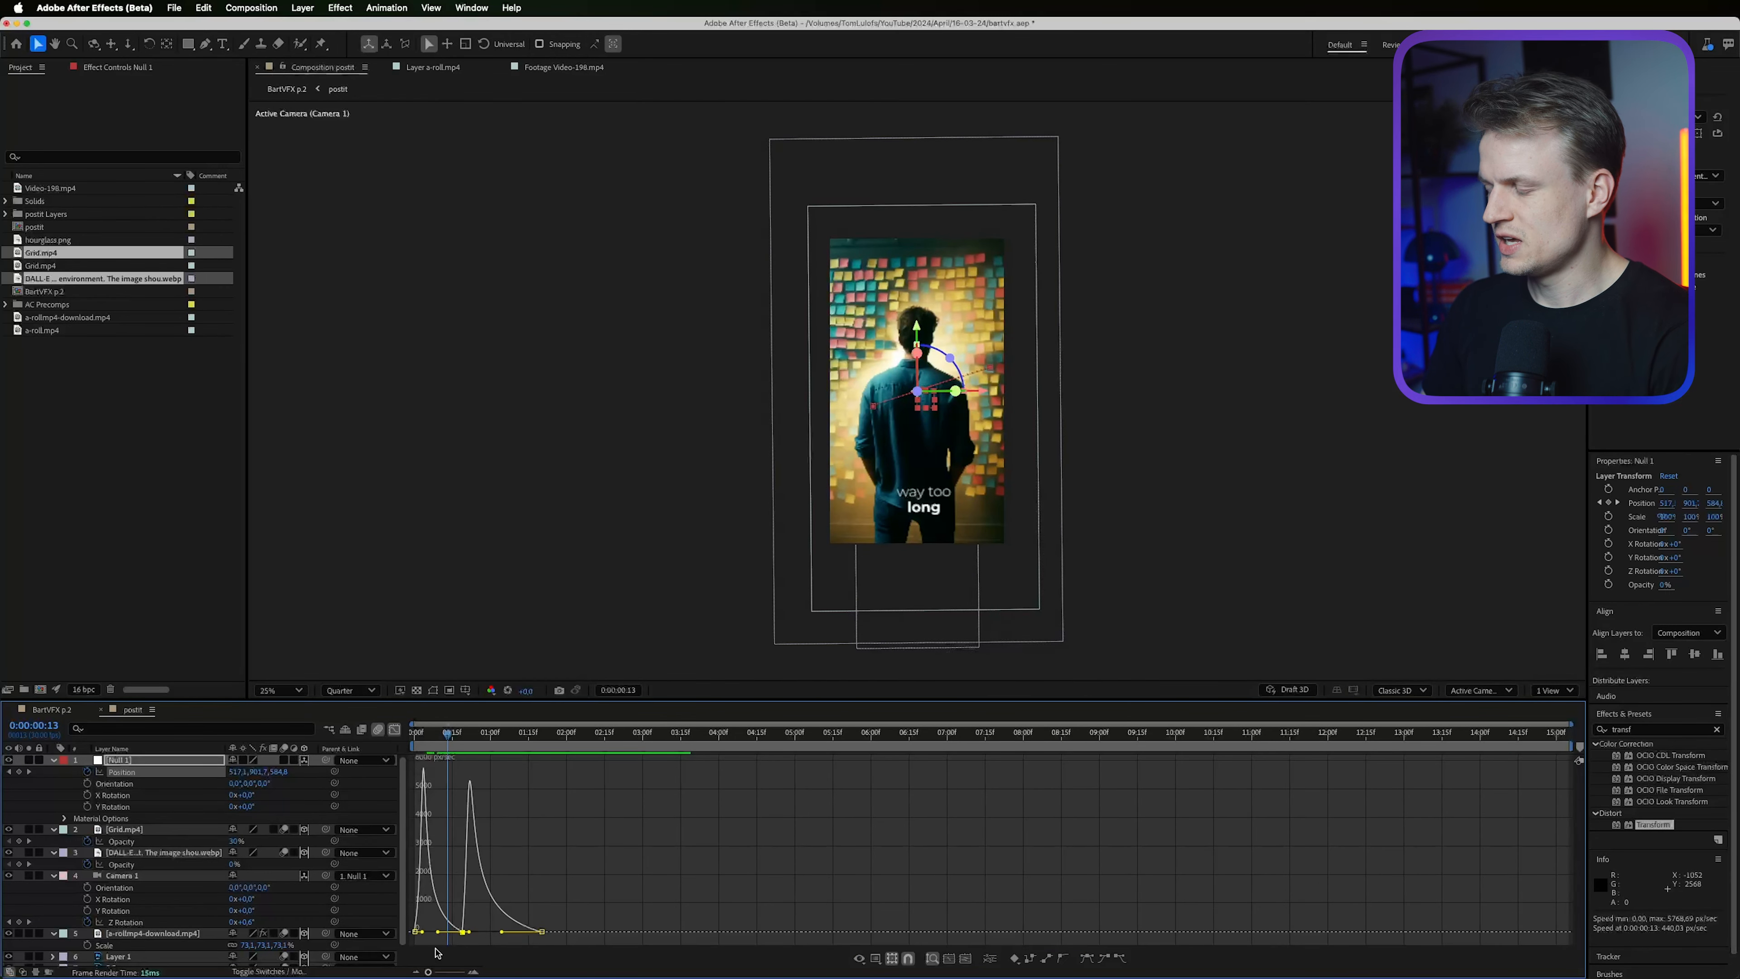
click(473, 973)
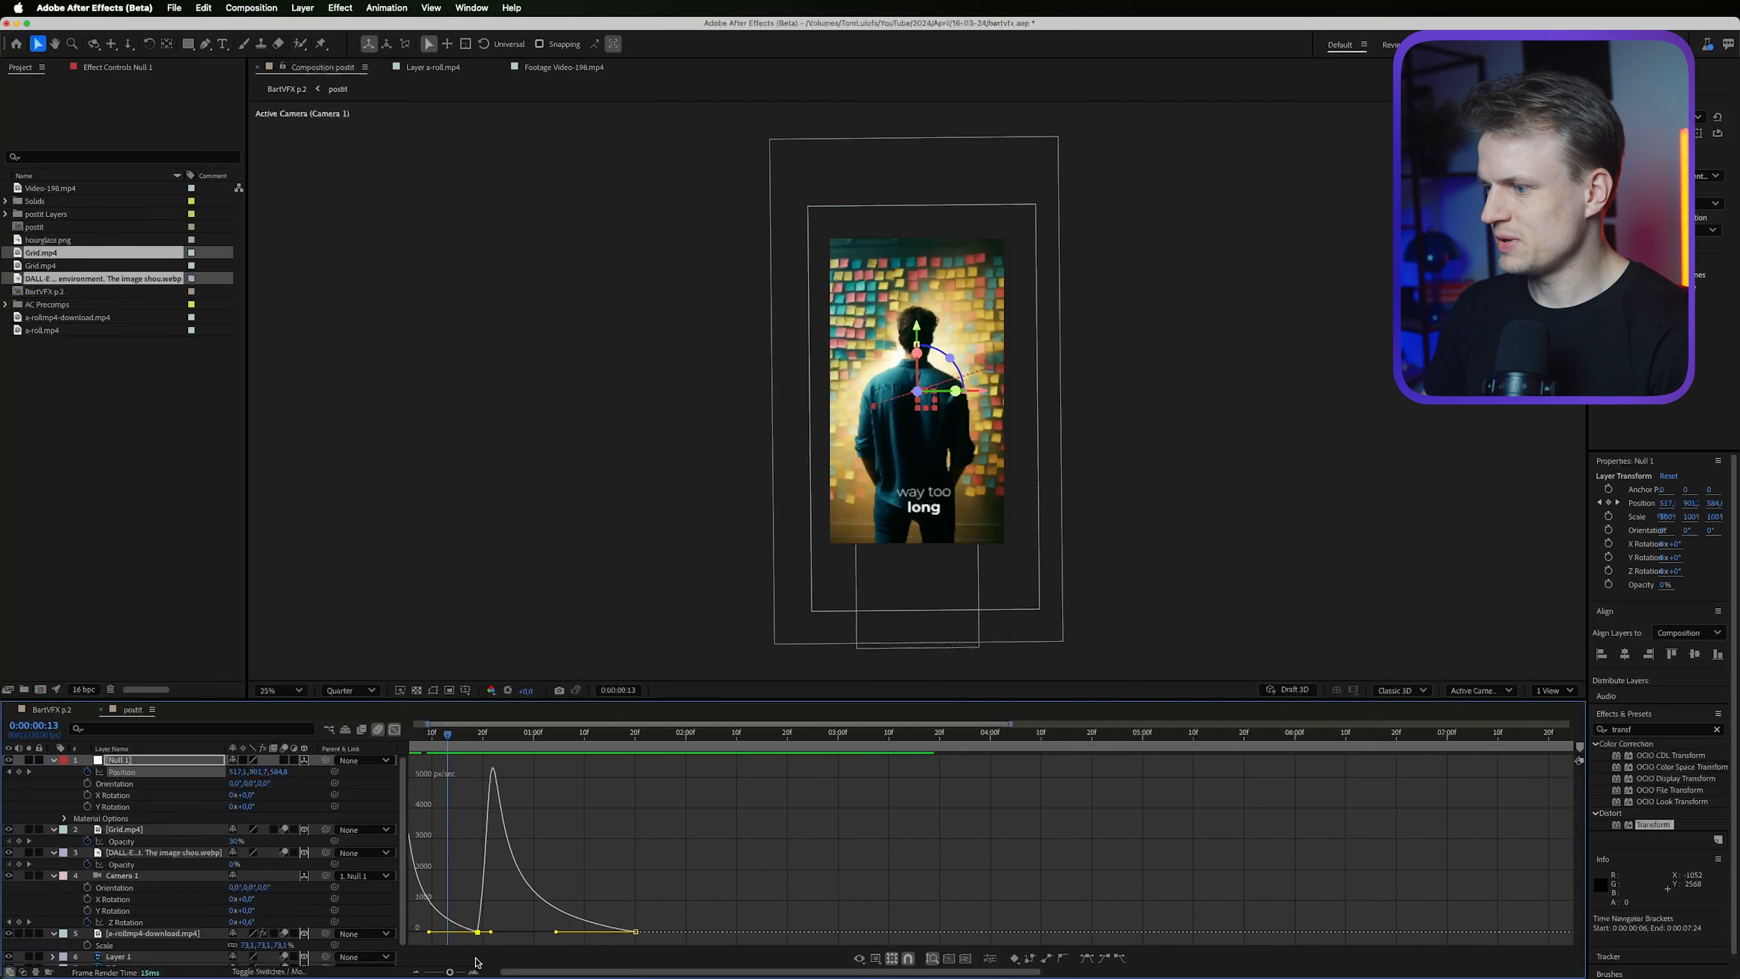
drag(629, 972, 614, 972)
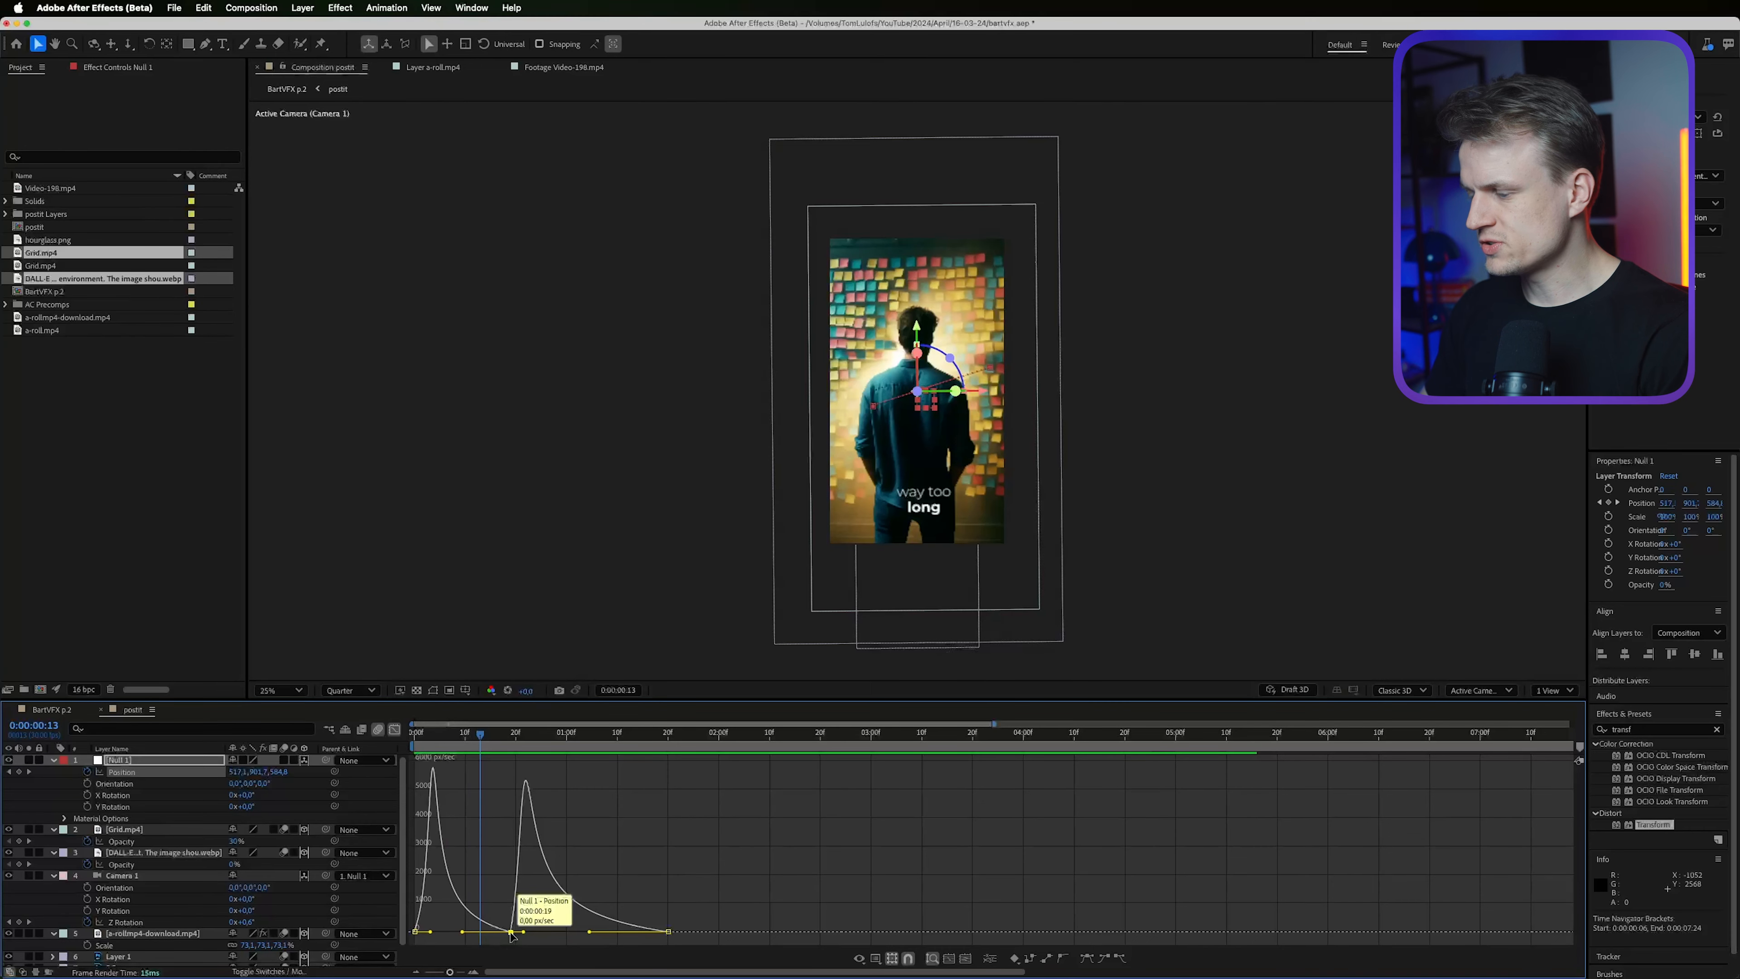
drag(510, 926, 553, 878)
click(505, 750)
drag(504, 747, 596, 766)
key(shift+F3)
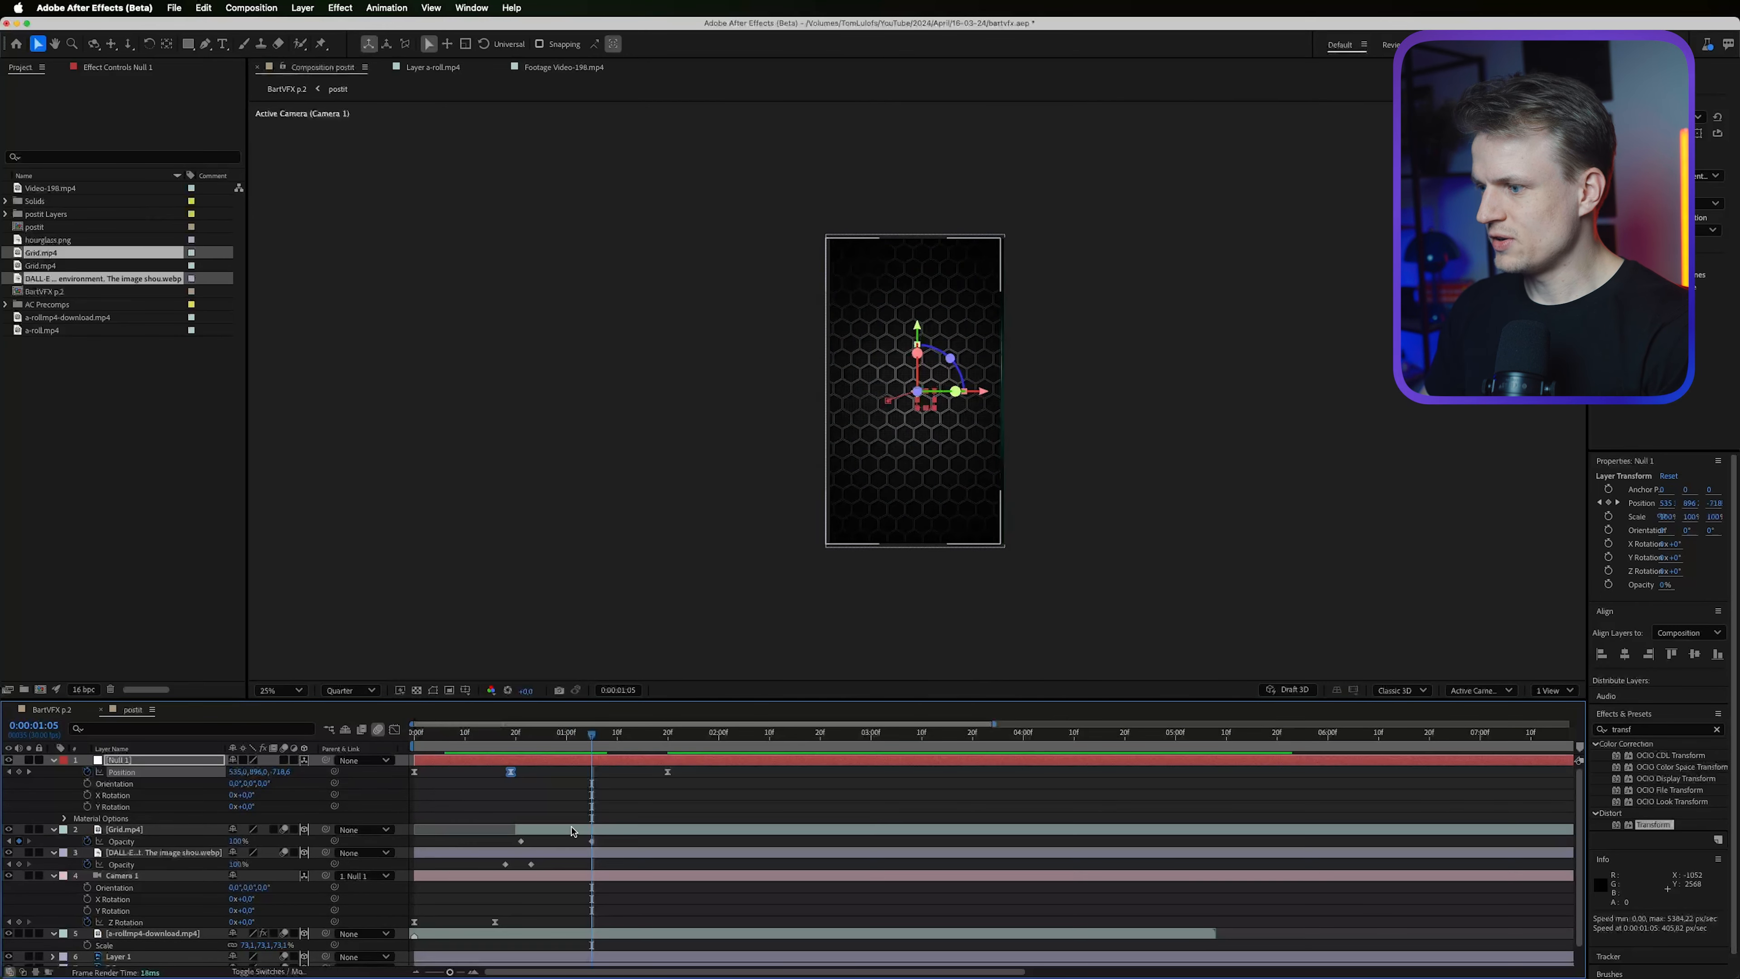
Shift the Grid.mp4 layer and its opacity keyframes to start at about 0:00:00:26 and enlarge its scale to about 51%.
click(866, 387)
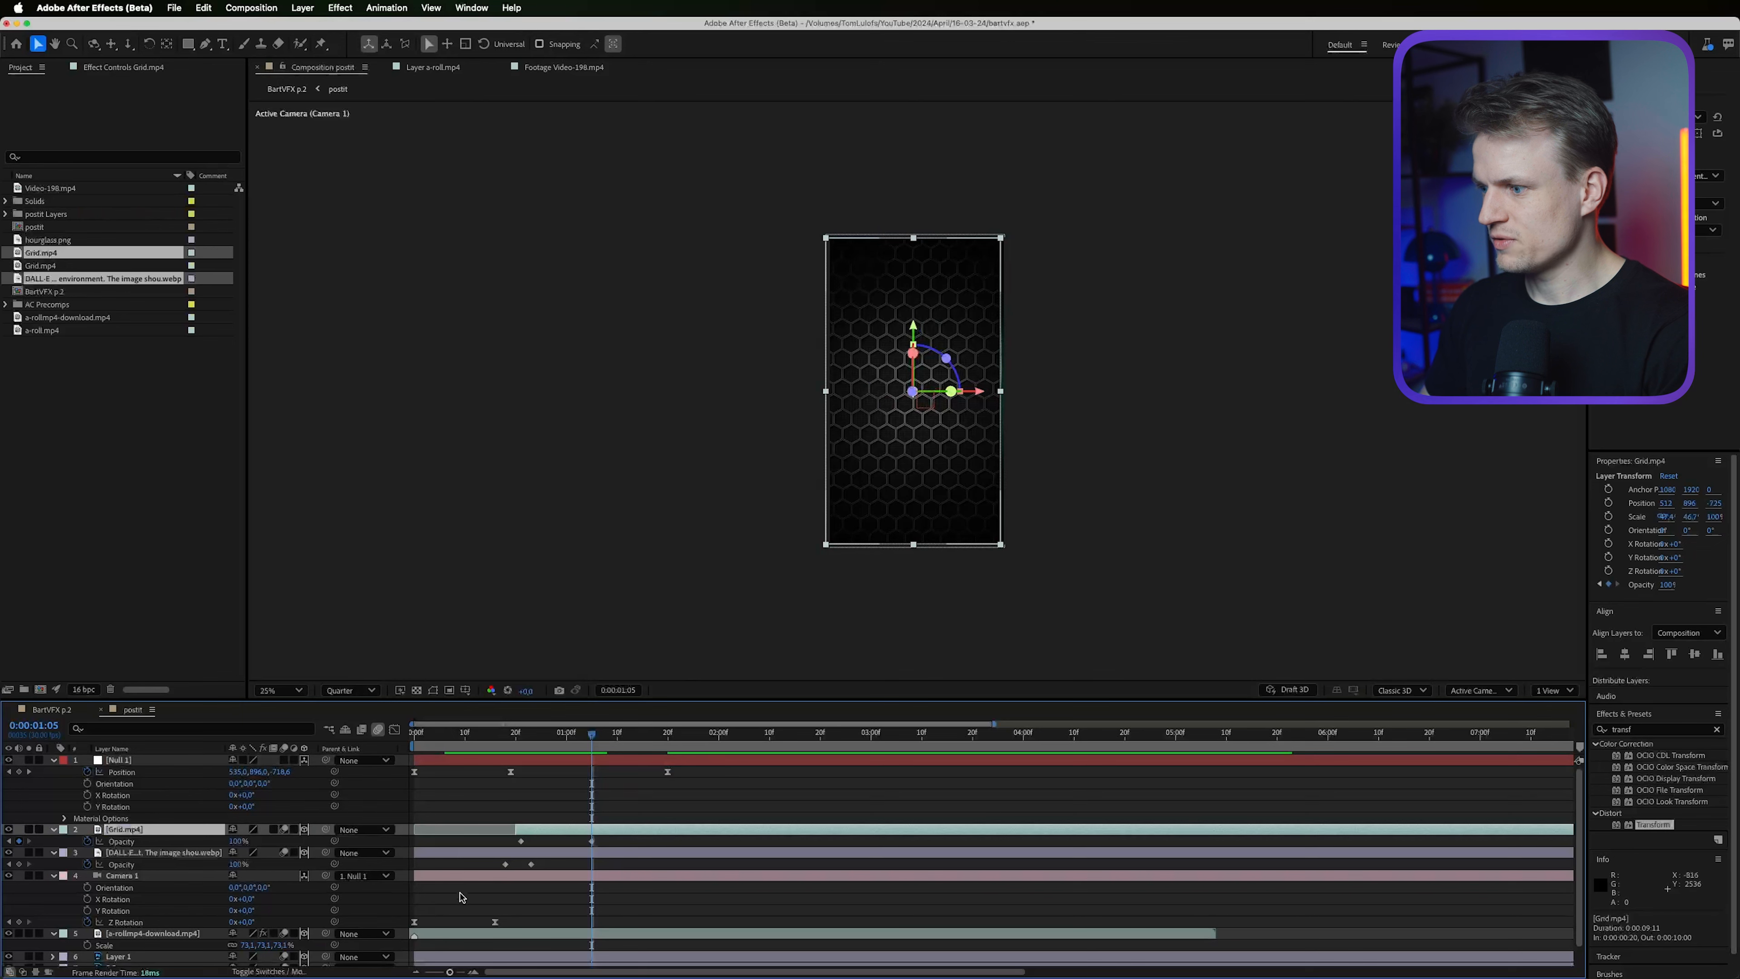
drag(503, 837, 612, 852)
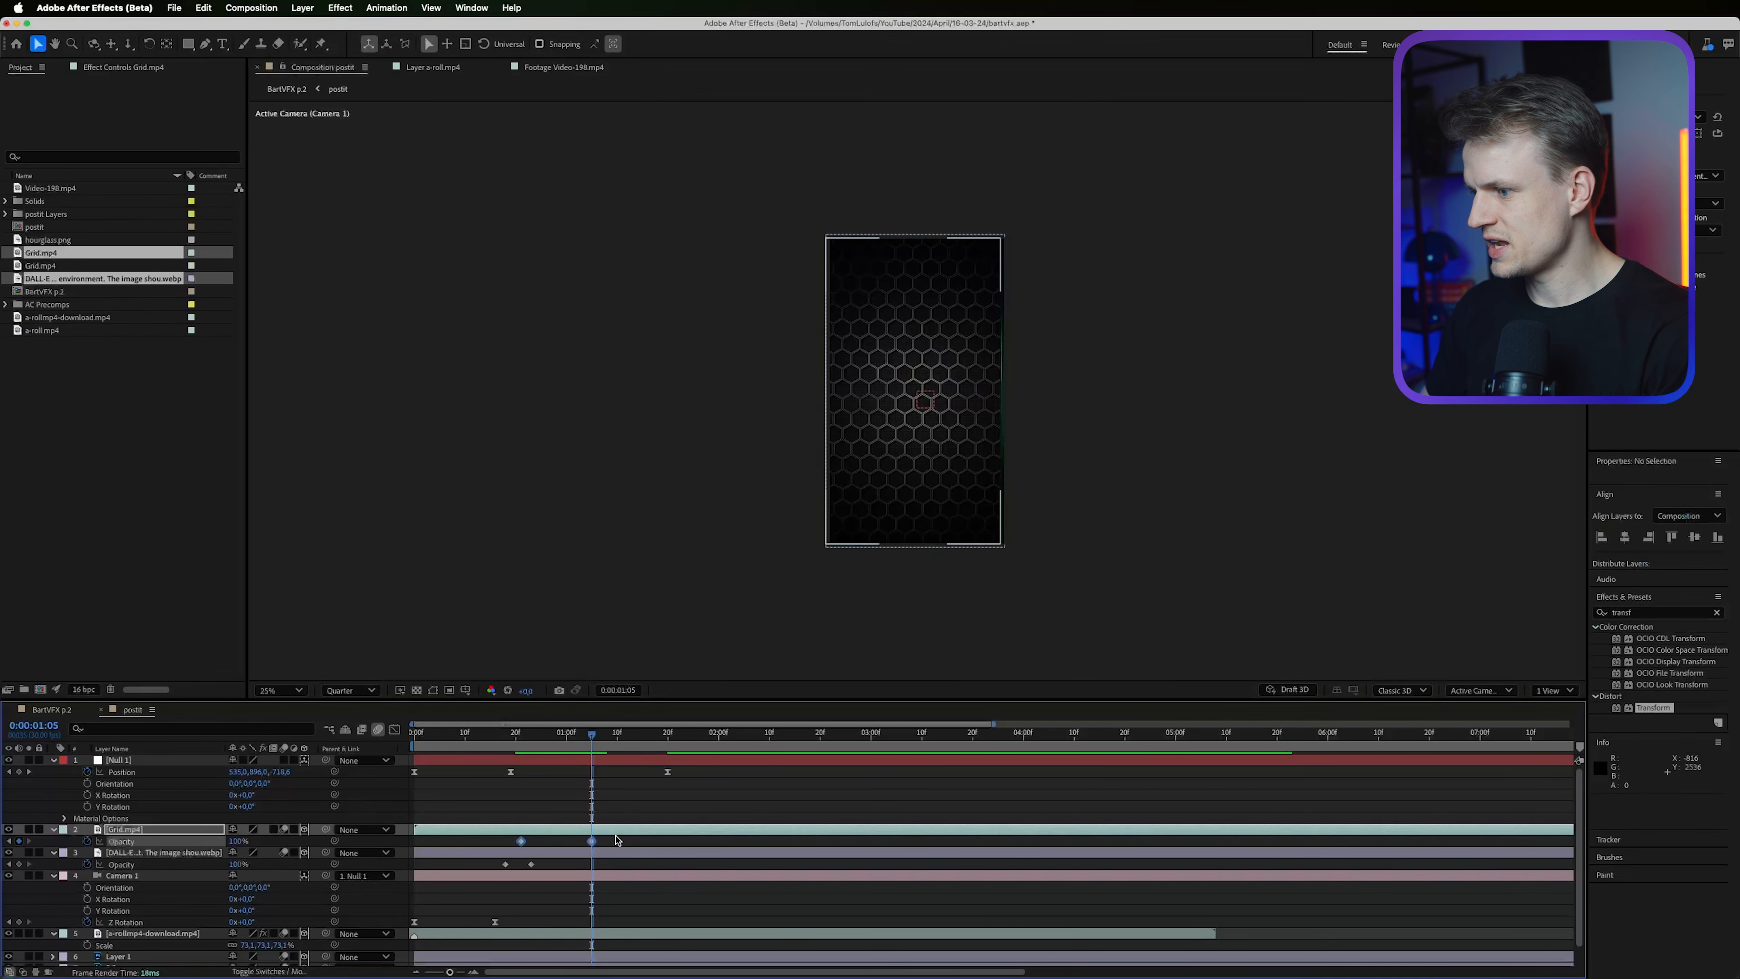
drag(514, 829, 646, 840)
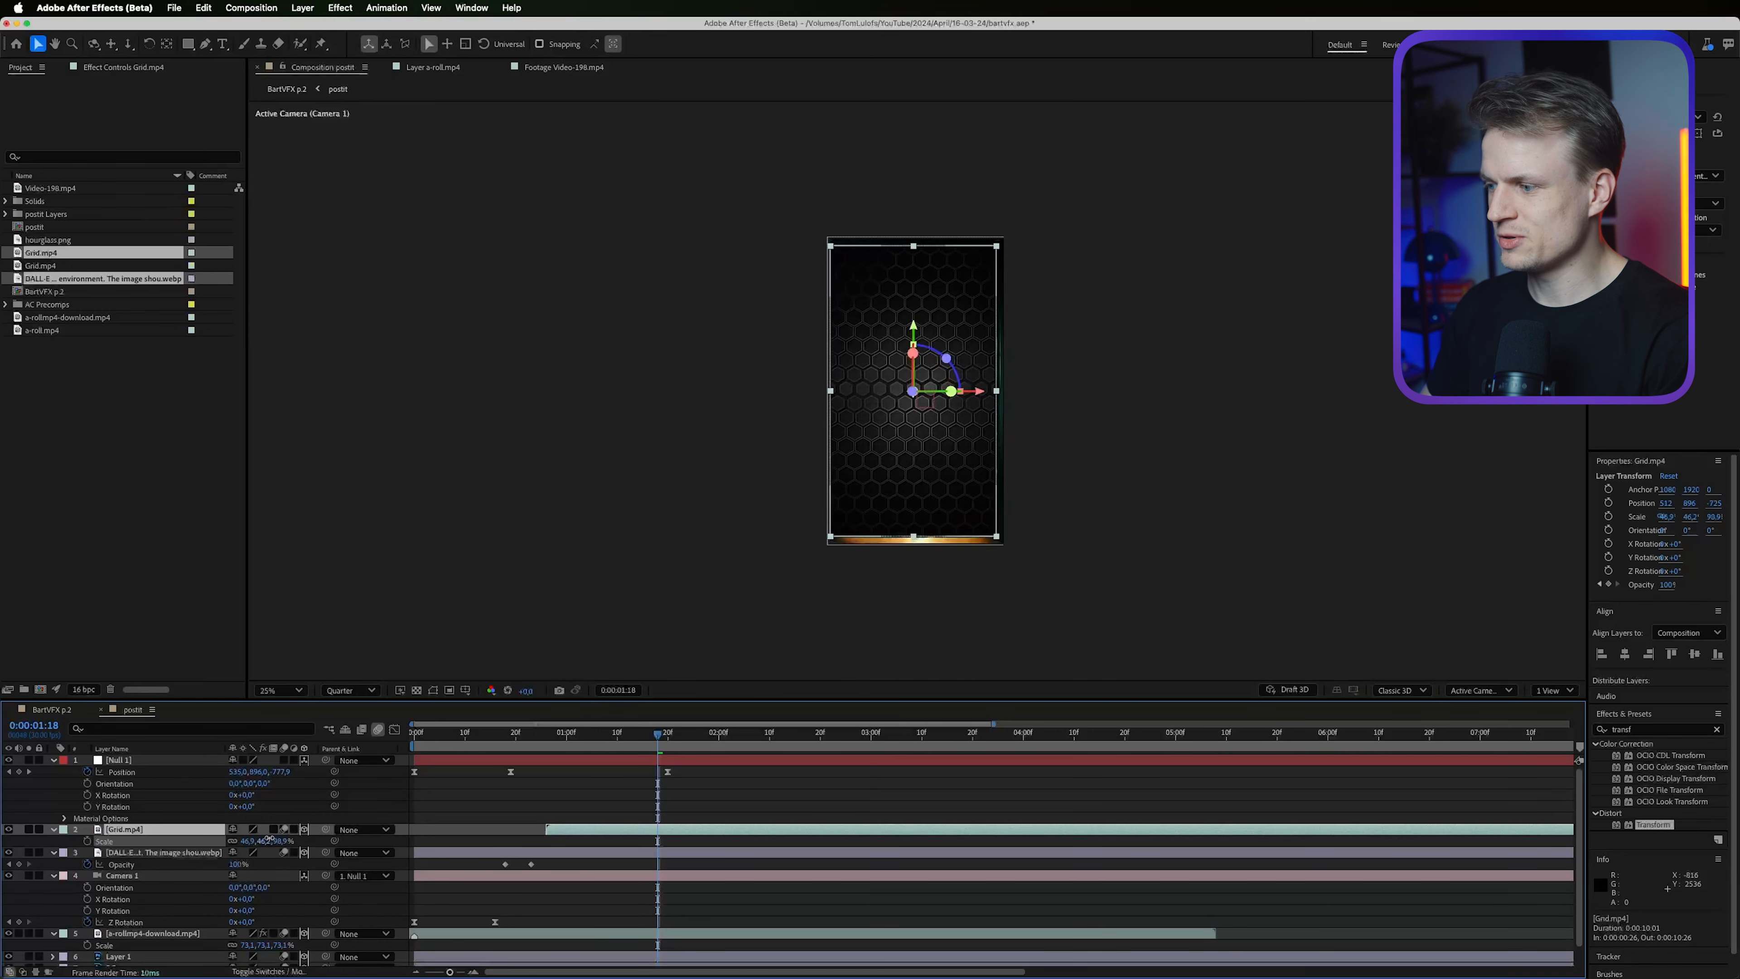
click(390, 830)
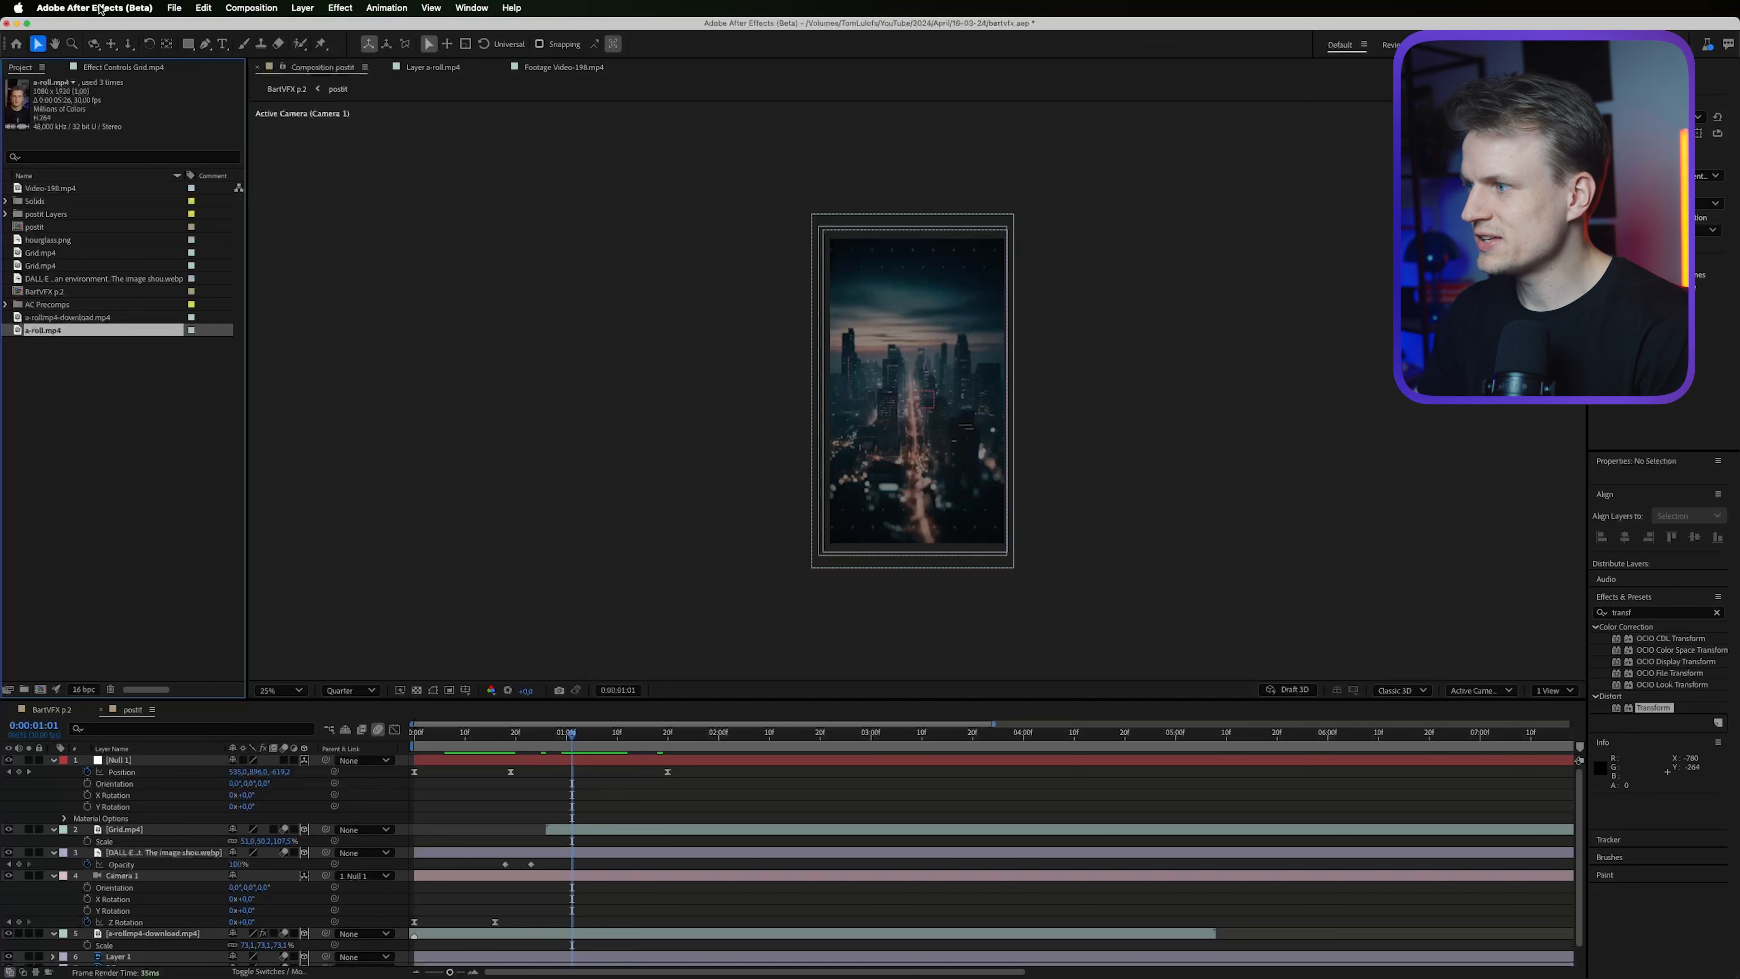
Add a-roll.mp4 to the composition as a 3D layer and bring it toward the camera at a Z position of about -1100.
drag(45, 331, 922, 371)
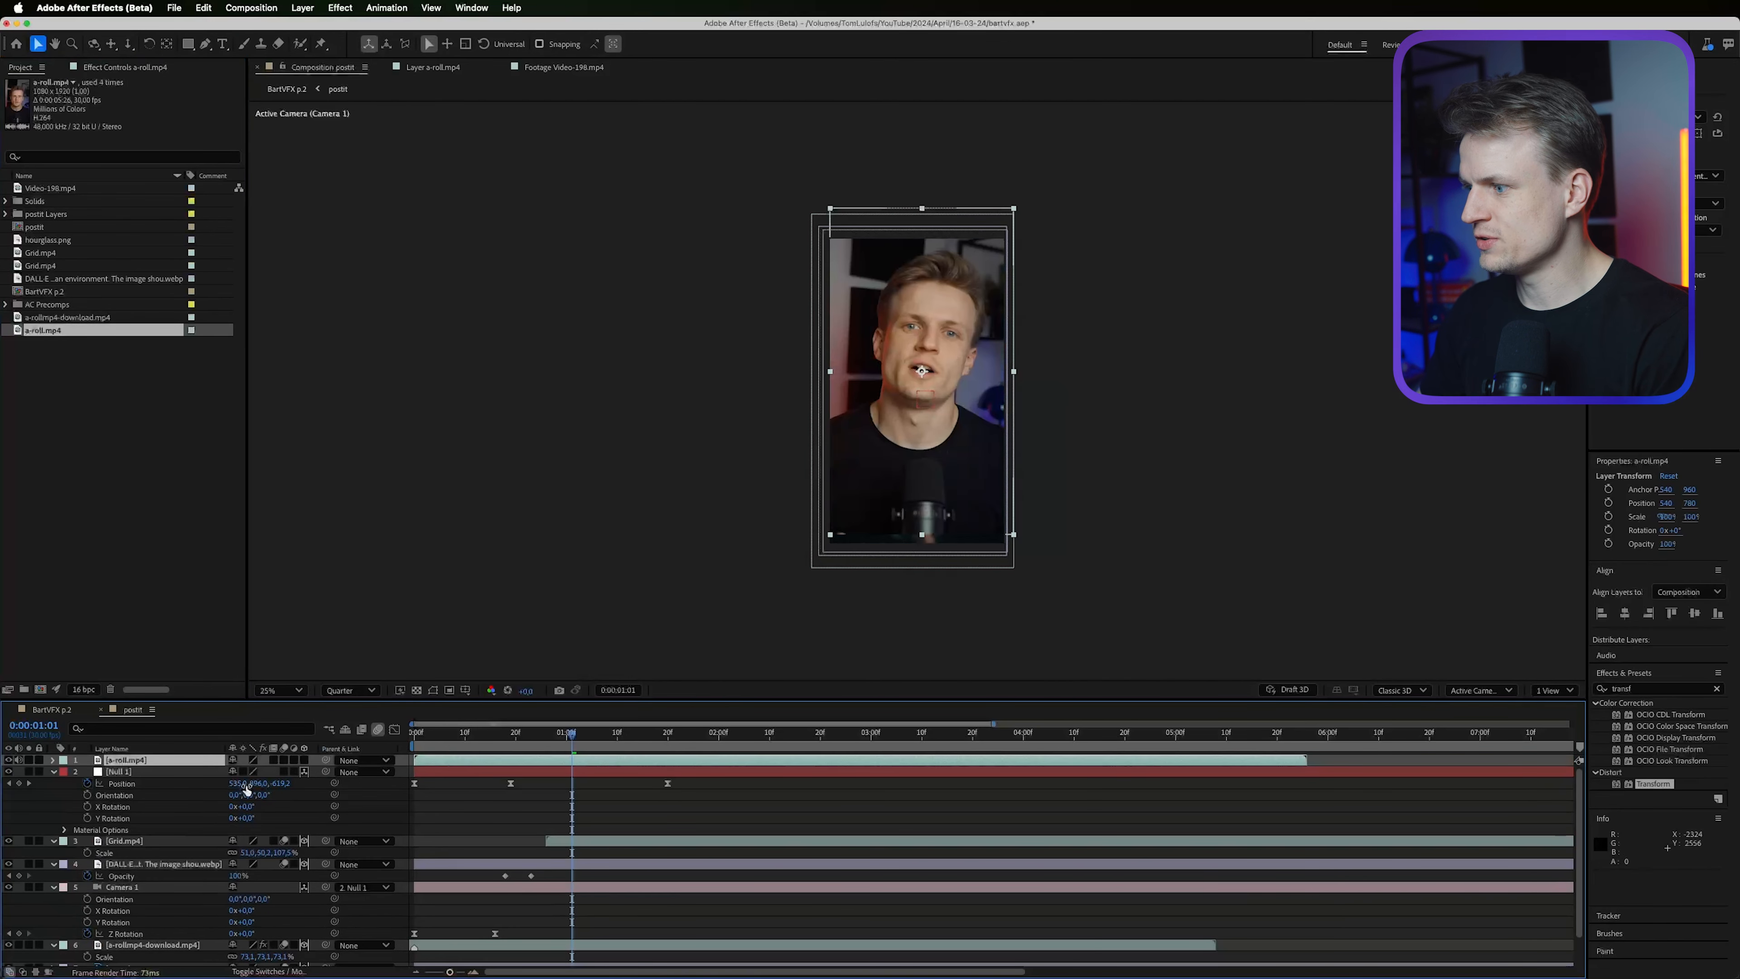
click(304, 760)
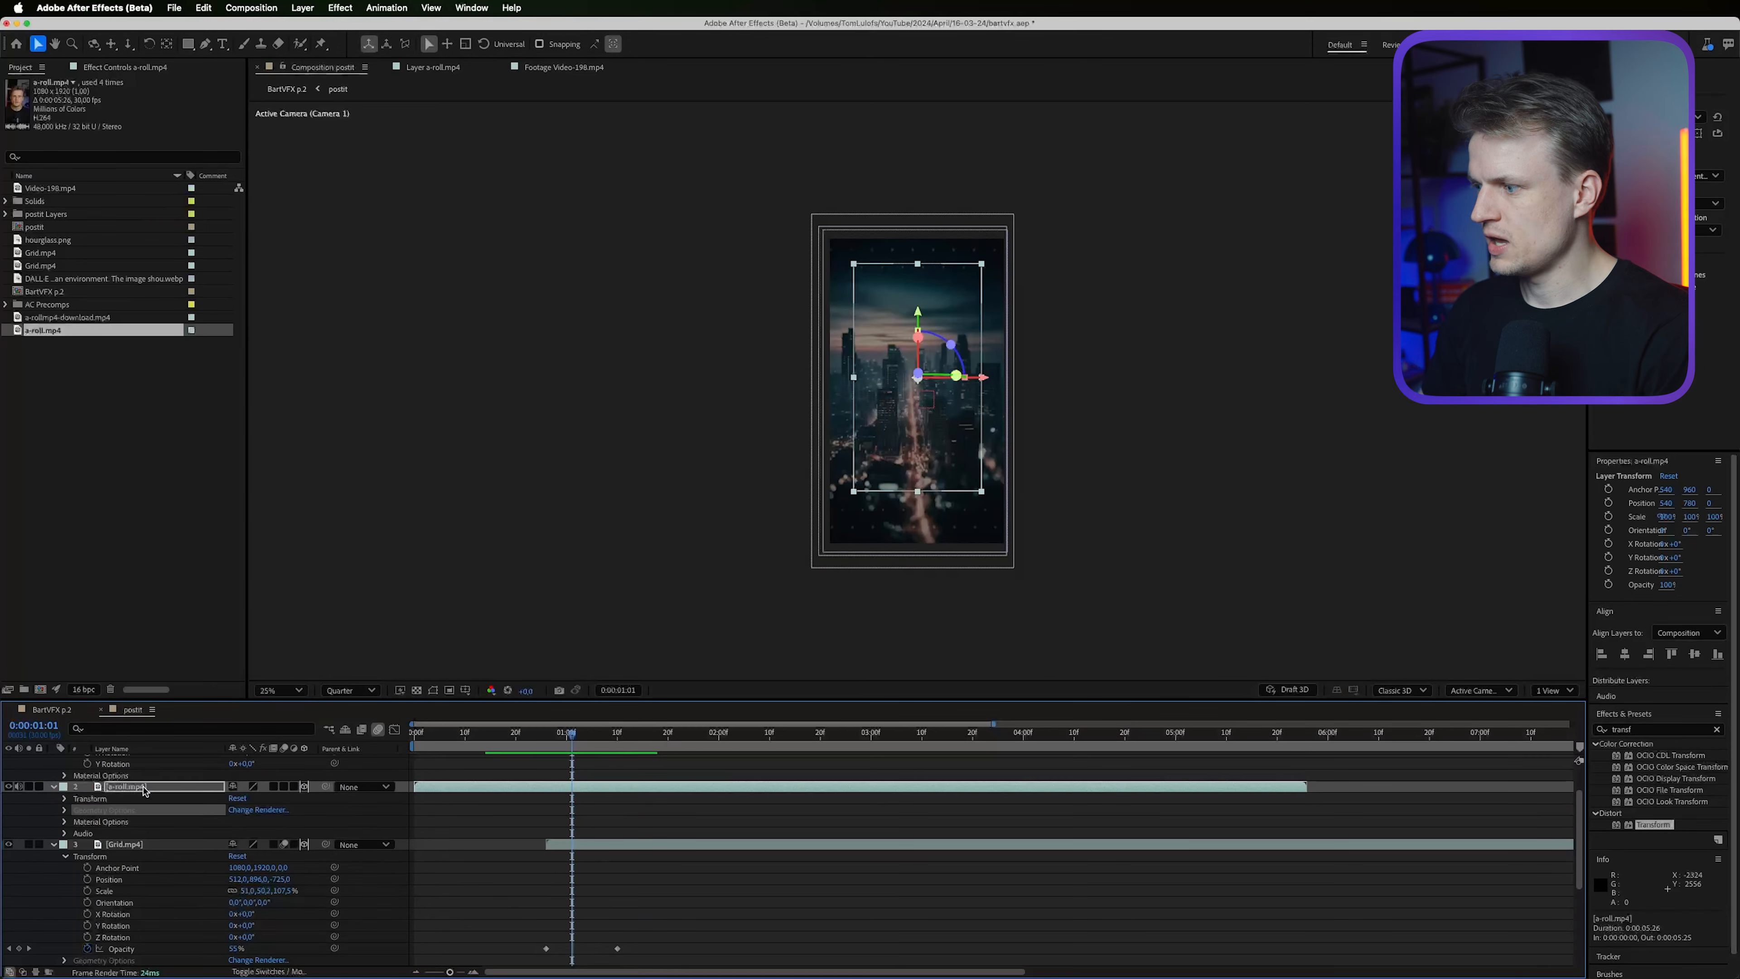
click(142, 787)
key(p)
drag(281, 798, 239, 806)
Scale the a-roll.mp4 layer to about 21.9%, rotate it about -16° around Y, and place it over the left side of the city.
key(s)
drag(942, 415, 914, 434)
key(r)
drag(248, 823, 60, 788)
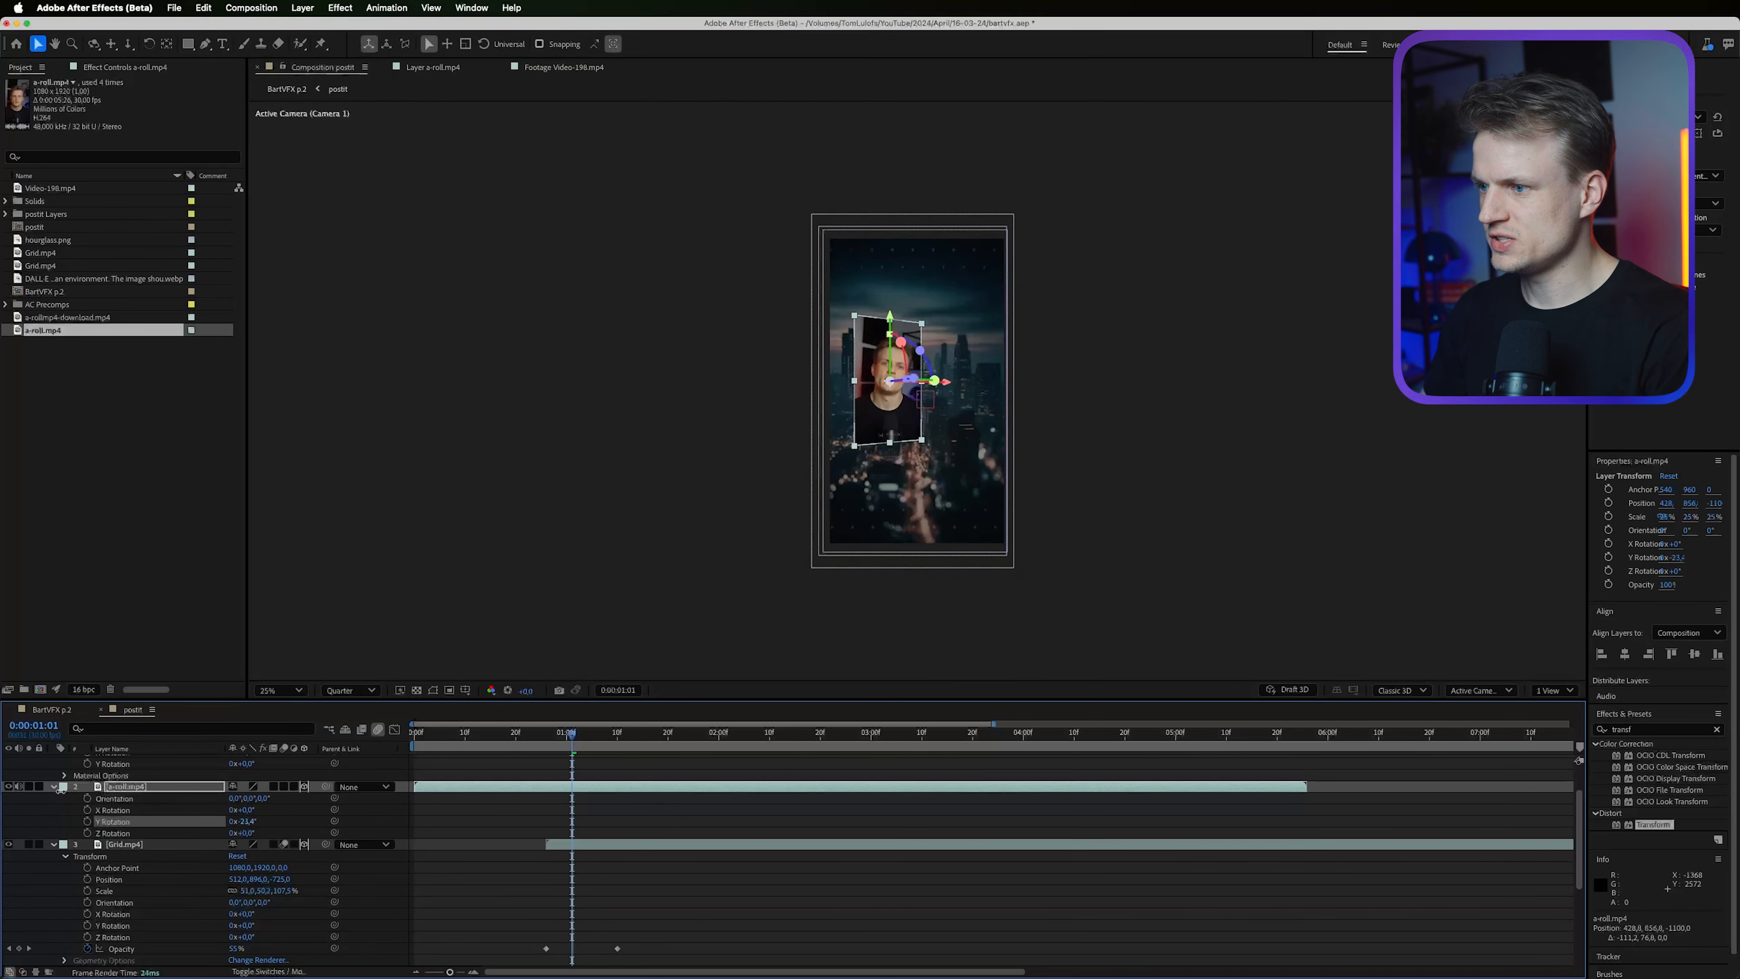
key(s)
drag(248, 800, 241, 800)
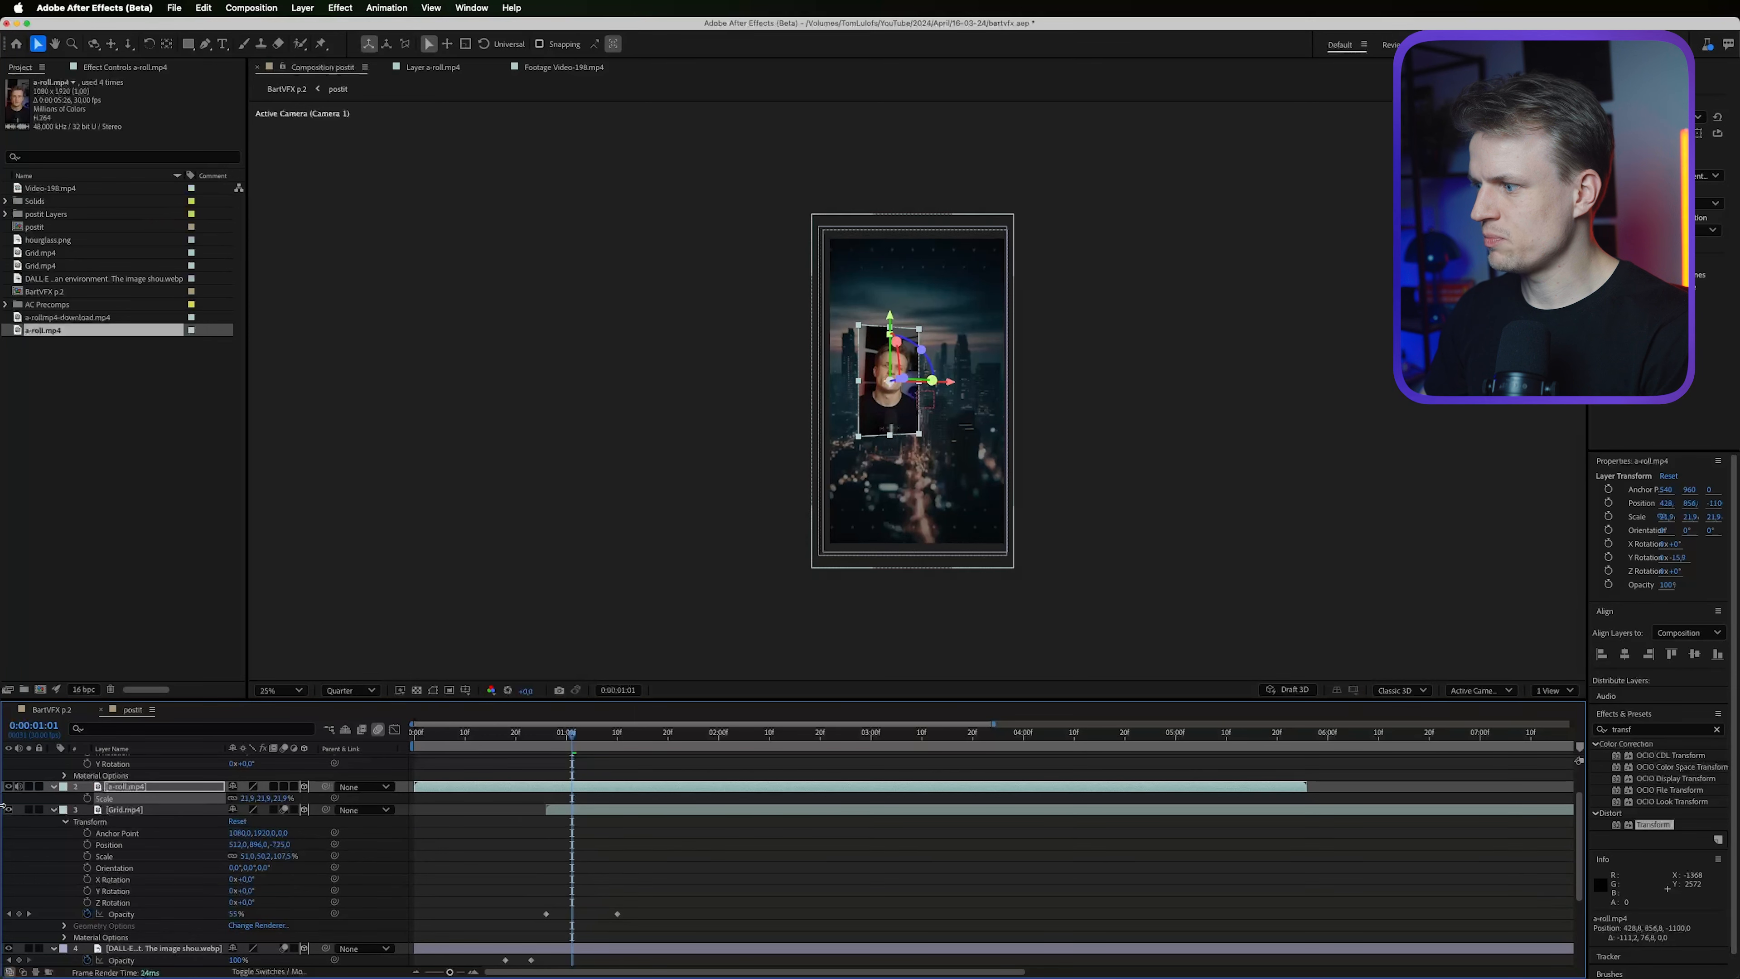
click(937, 850)
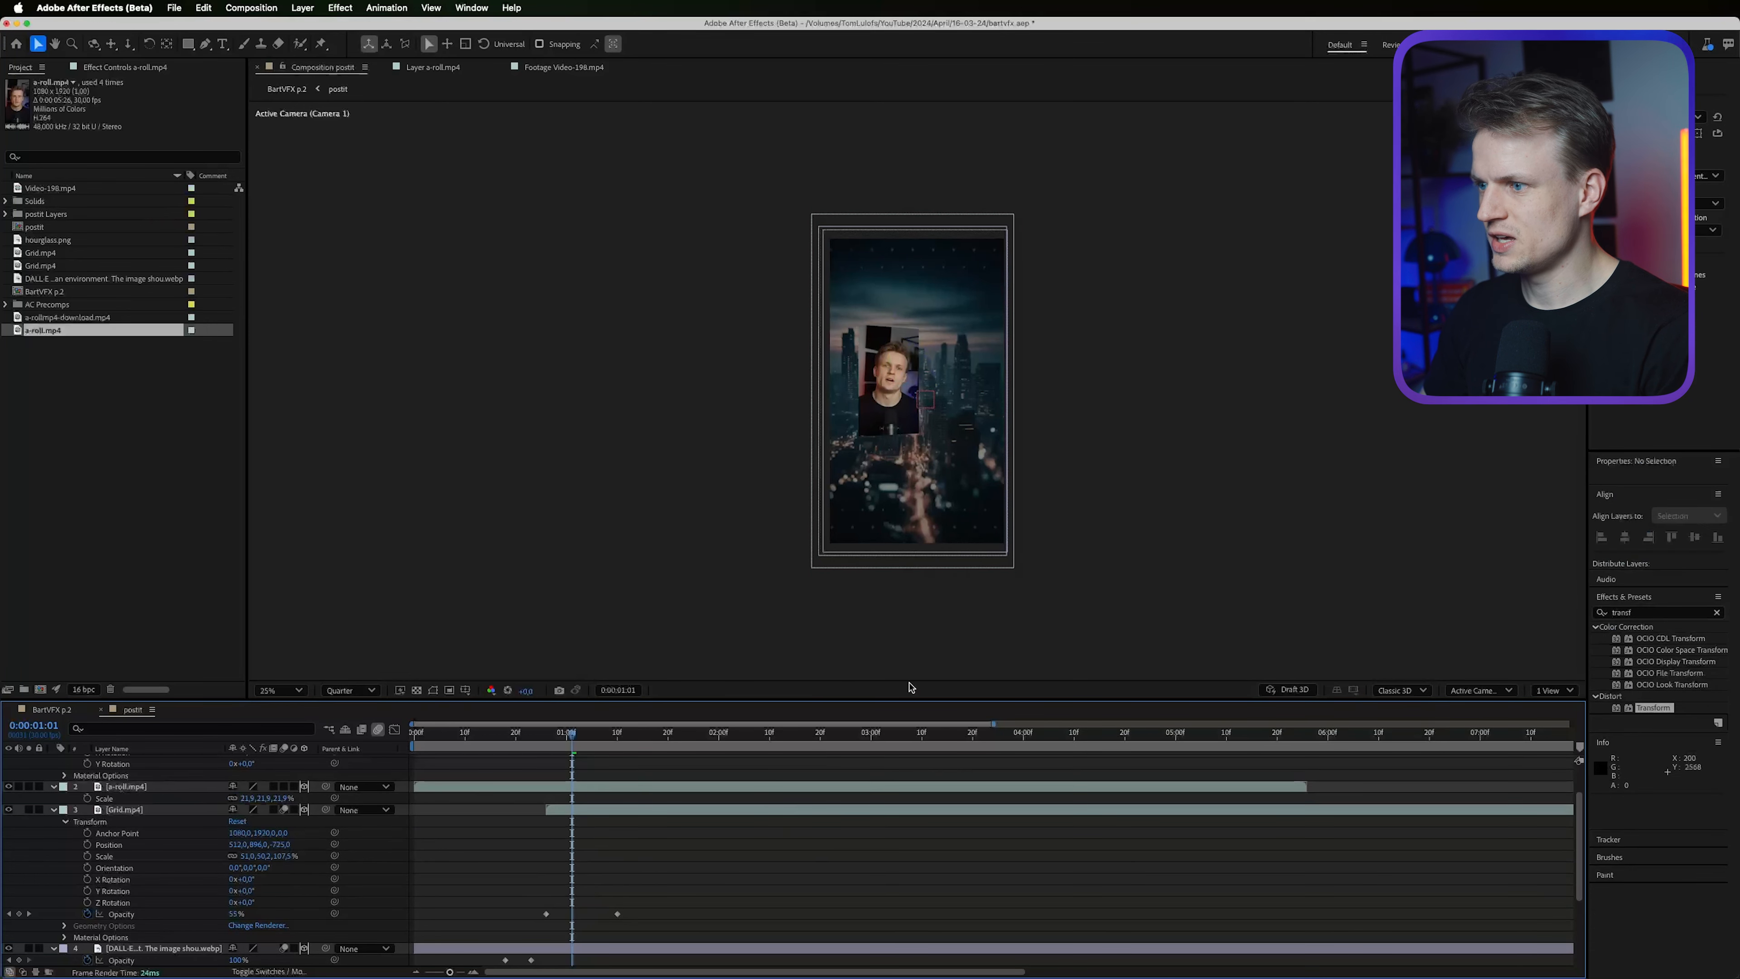
drag(898, 382, 897, 370)
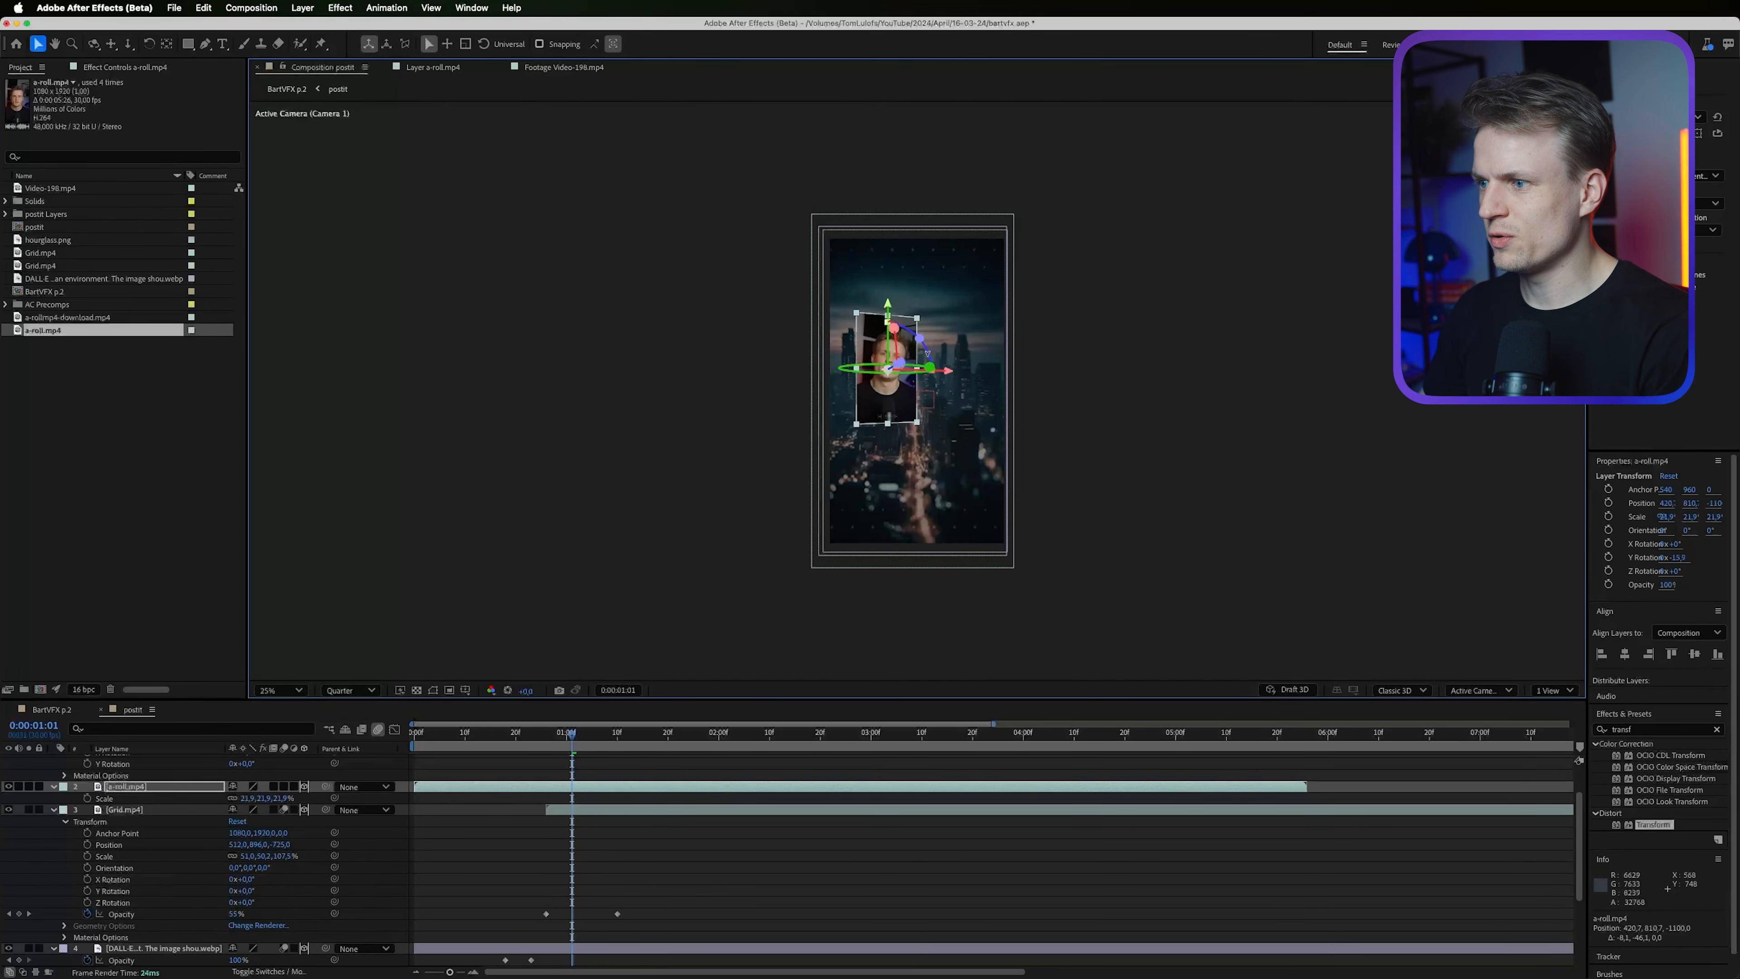
Apply the Tint effect to the a-roll.mp4 layer and nudge the portrait slightly left and down.
click(1605, 727)
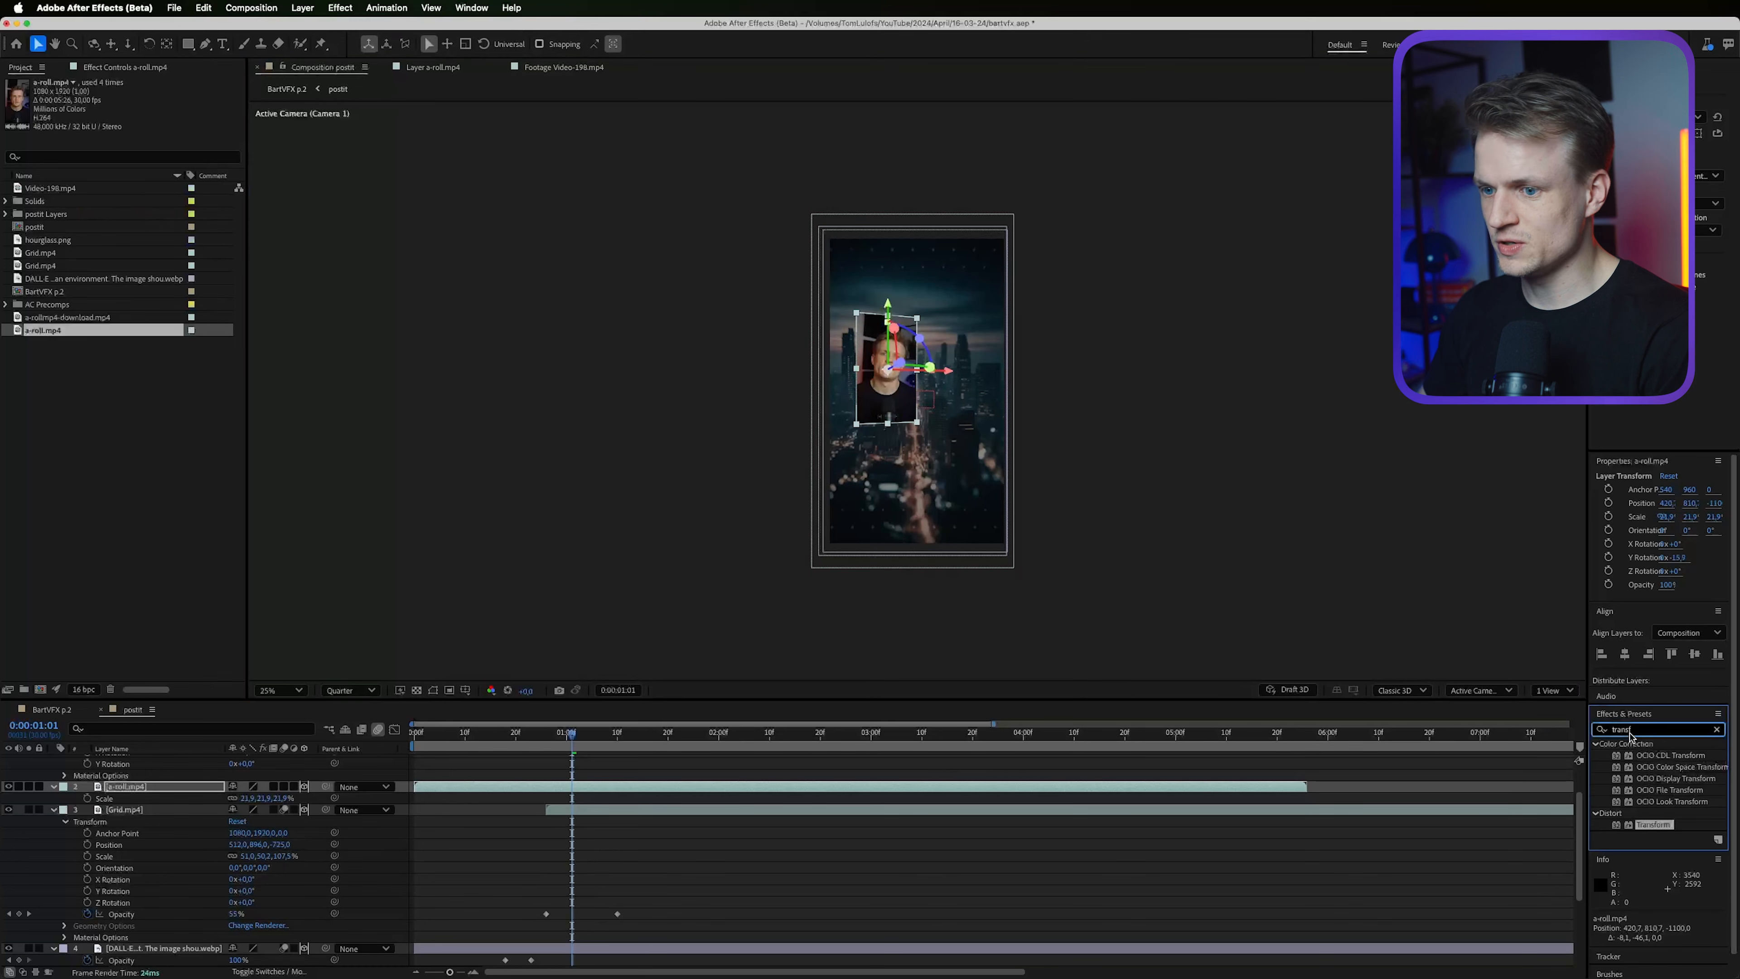
text(tint)
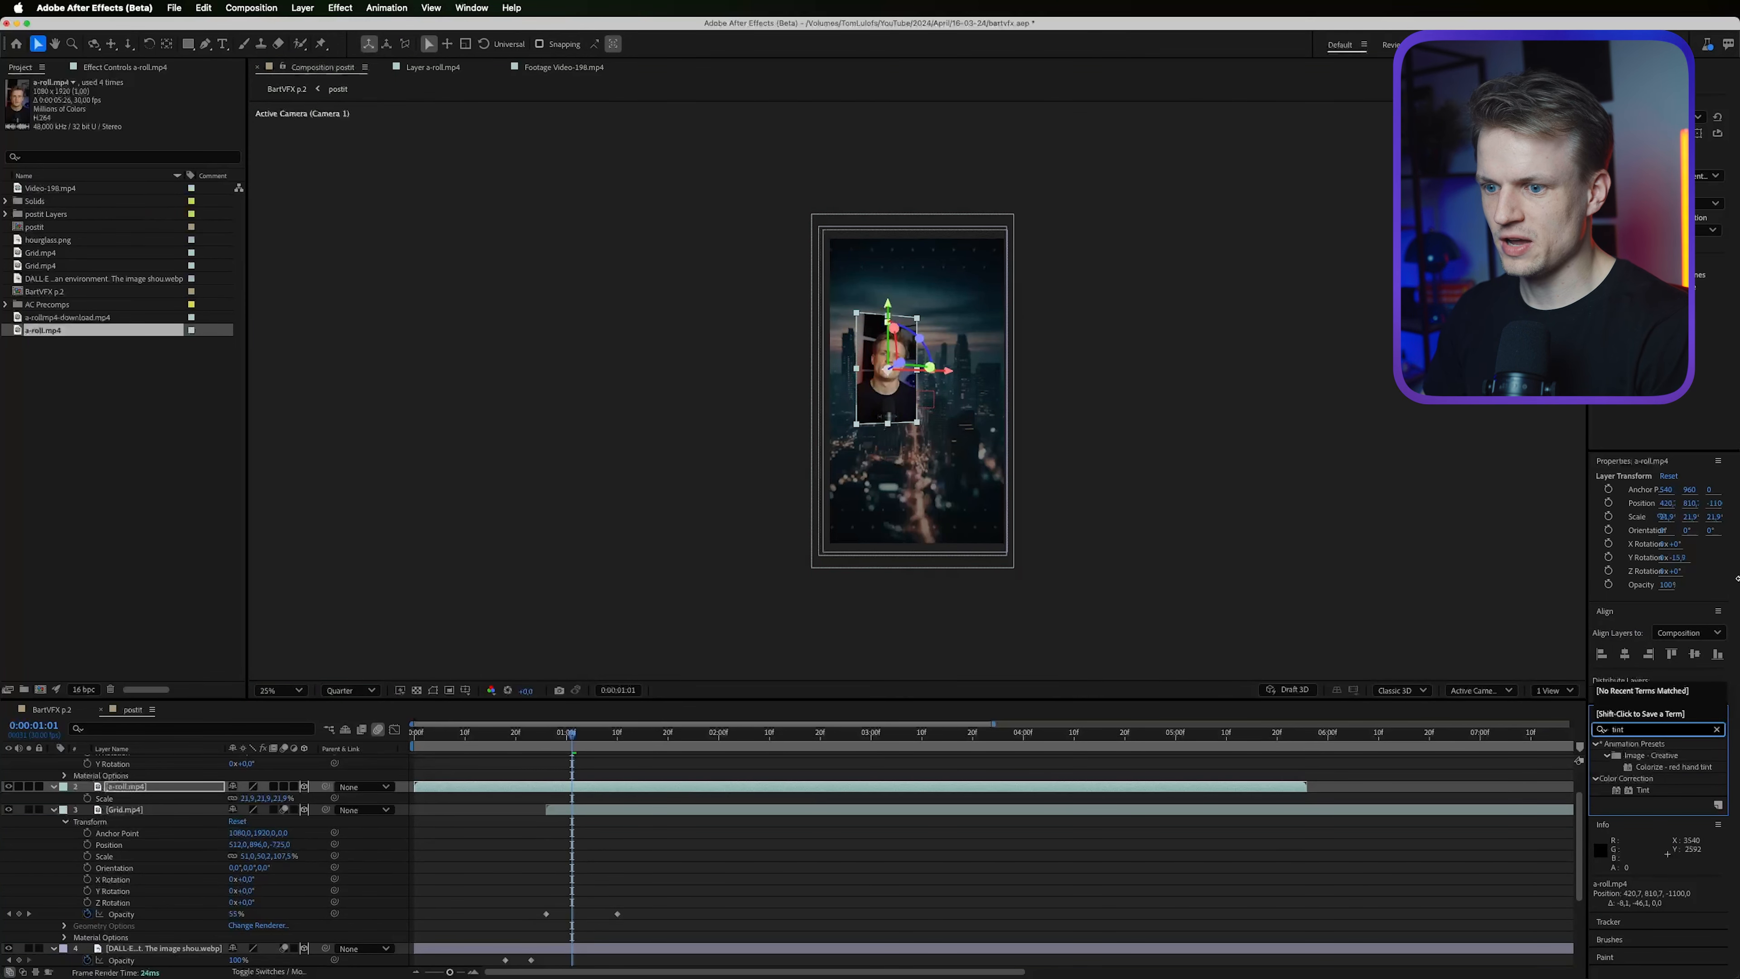
double_click(1631, 794)
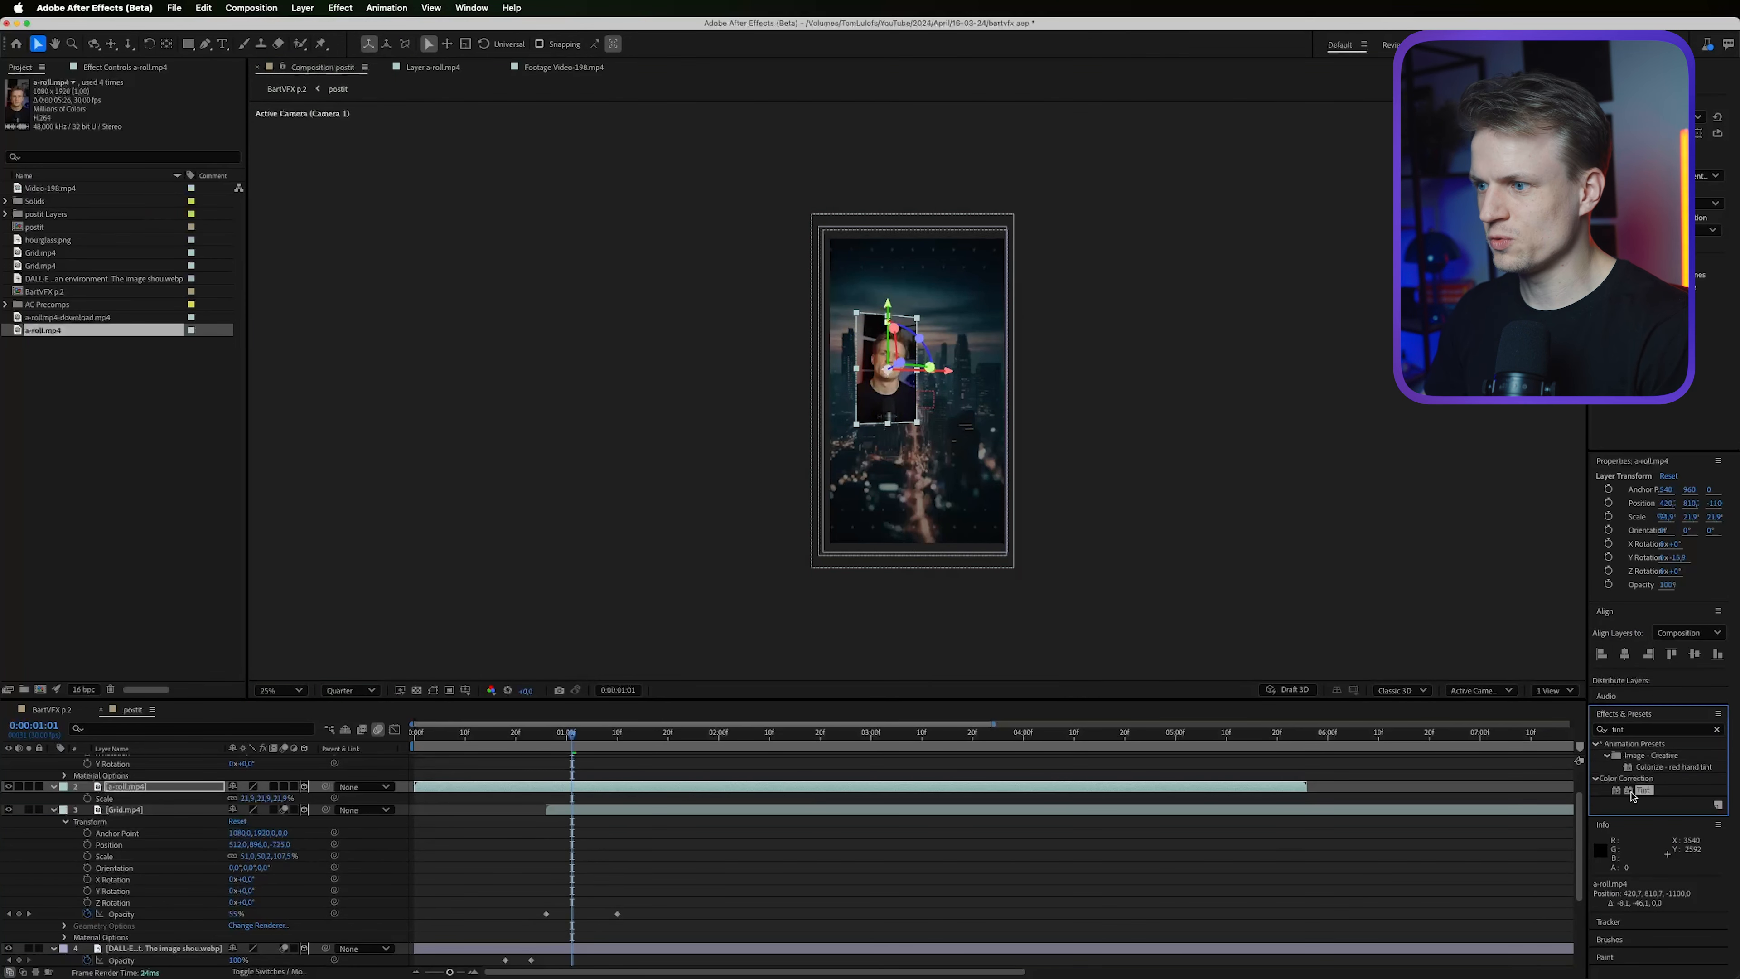
click(703, 832)
click(897, 390)
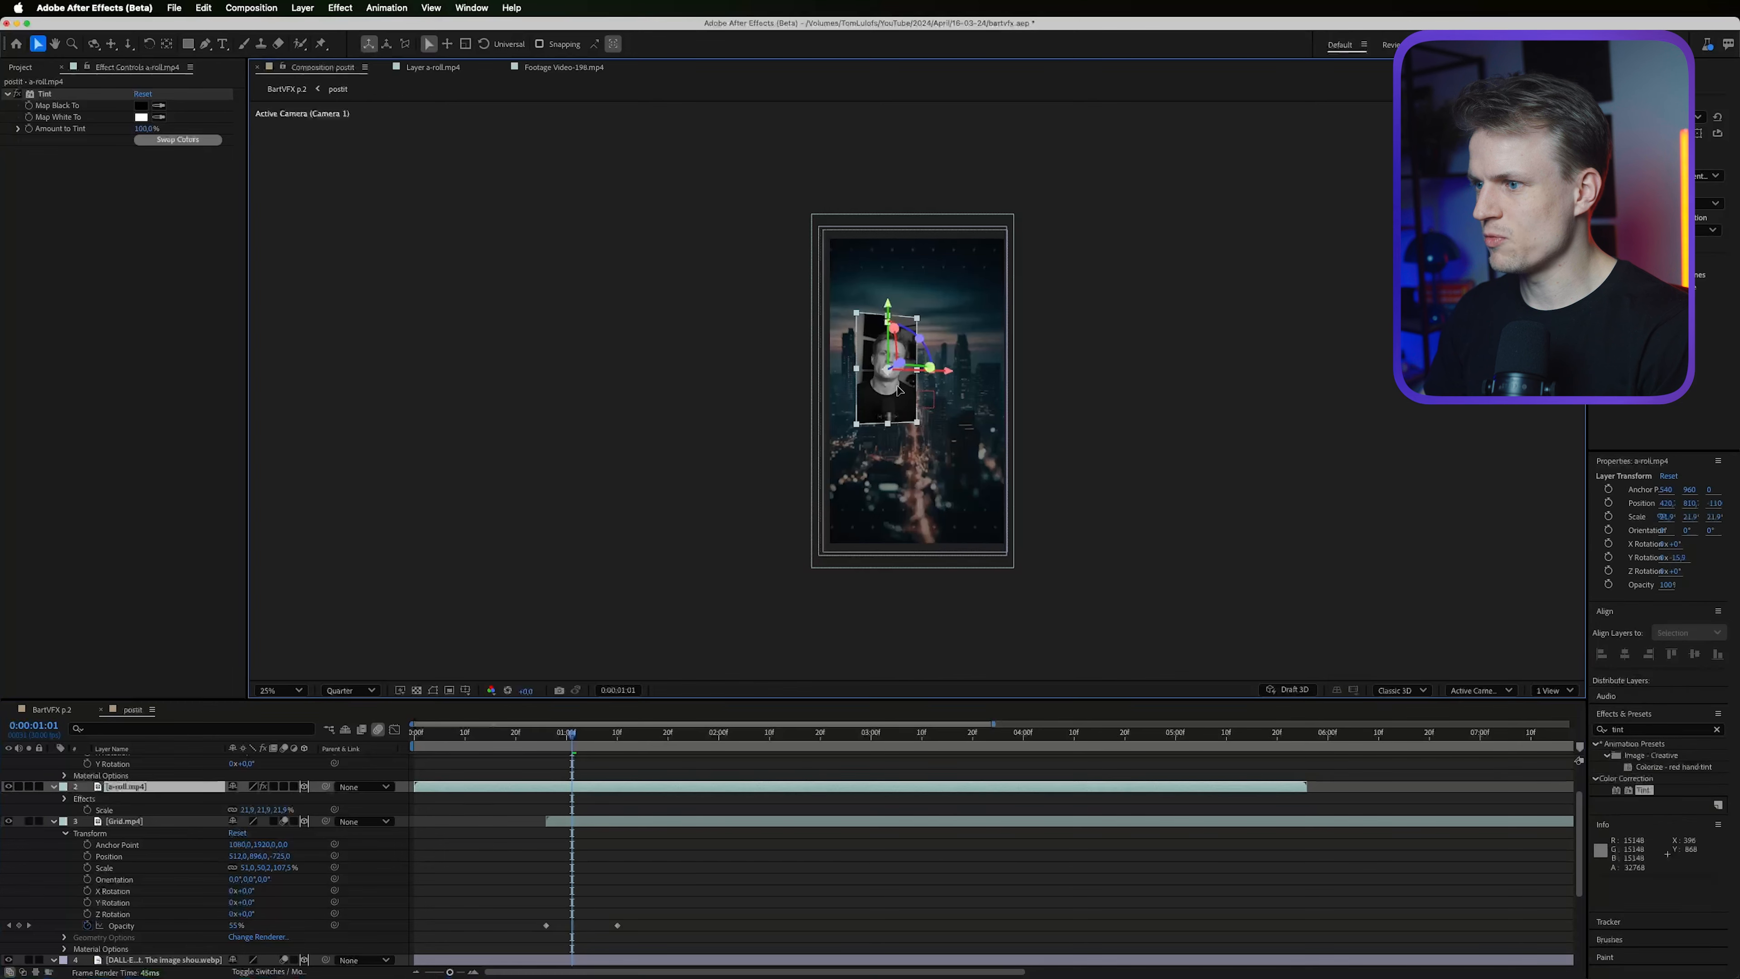
drag(897, 389, 890, 395)
Duplicate the a-roll.mp4 layer, scale the copy to about 14.9%, rotate it about 37° around Y, and place it right of the first portrait.
key(ctrl+d)
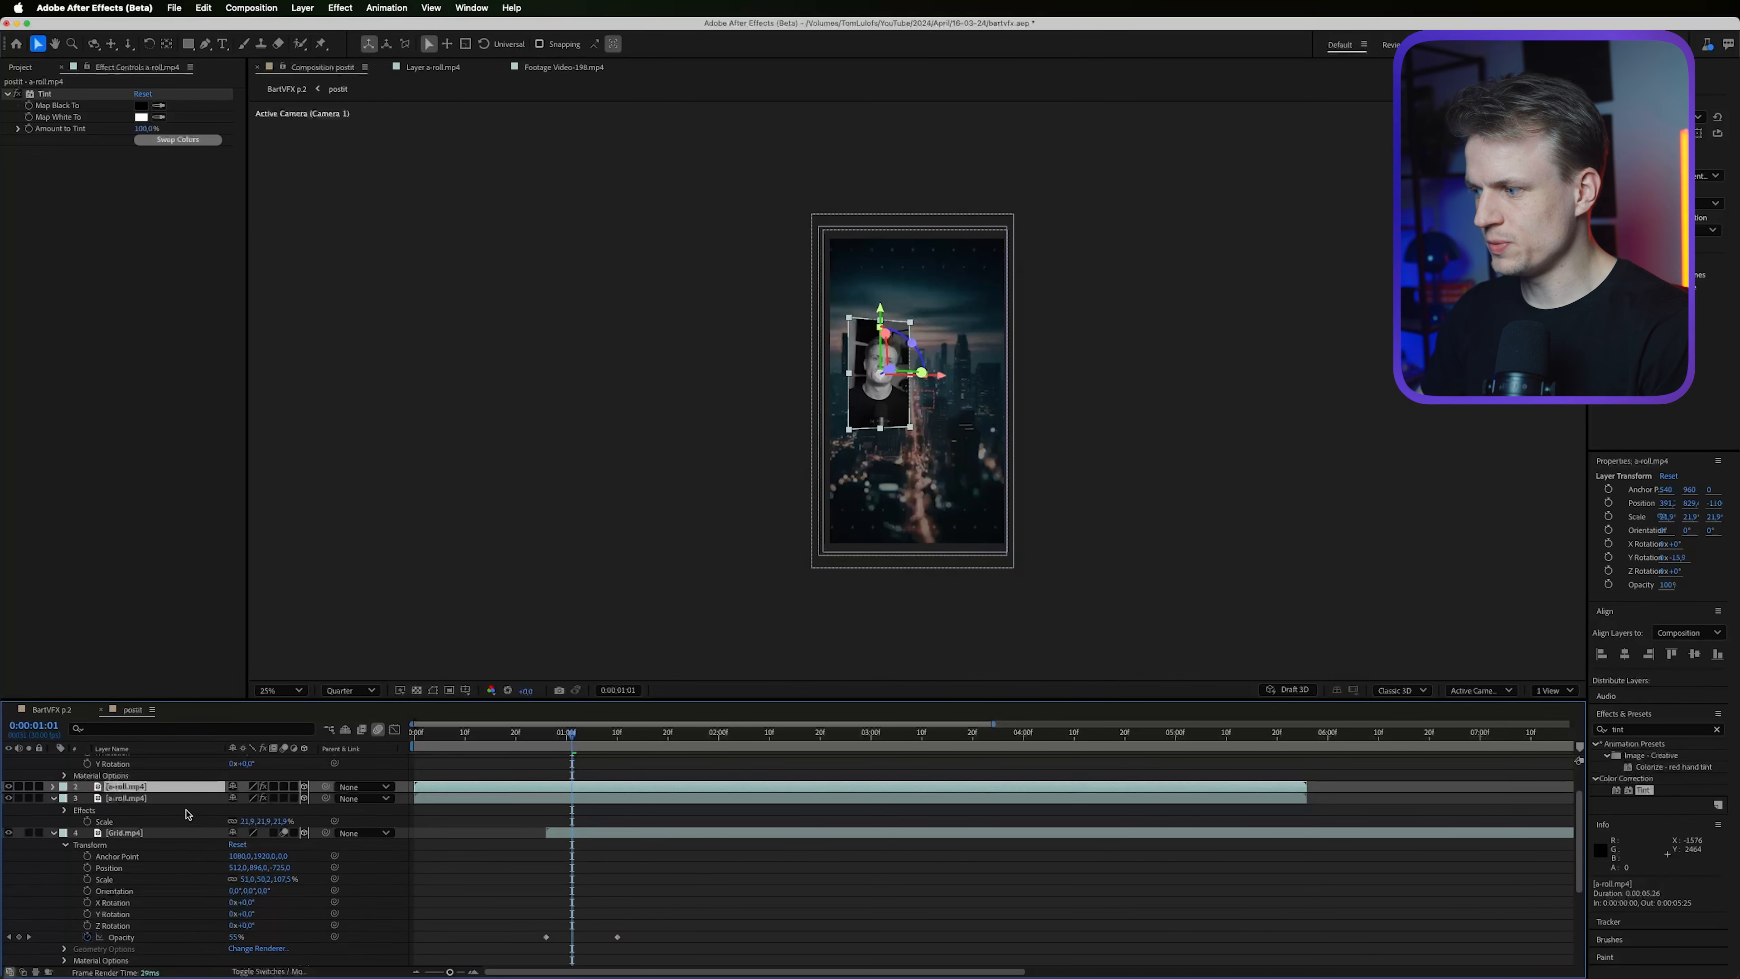
key(p)
mouse_move(286, 798)
mouse_down()
mouse_move(370, 803)
mouse_move(271, 798)
mouse_move(254, 822)
mouse_move(282, 822)
mouse_up()
key(s)
key(r)
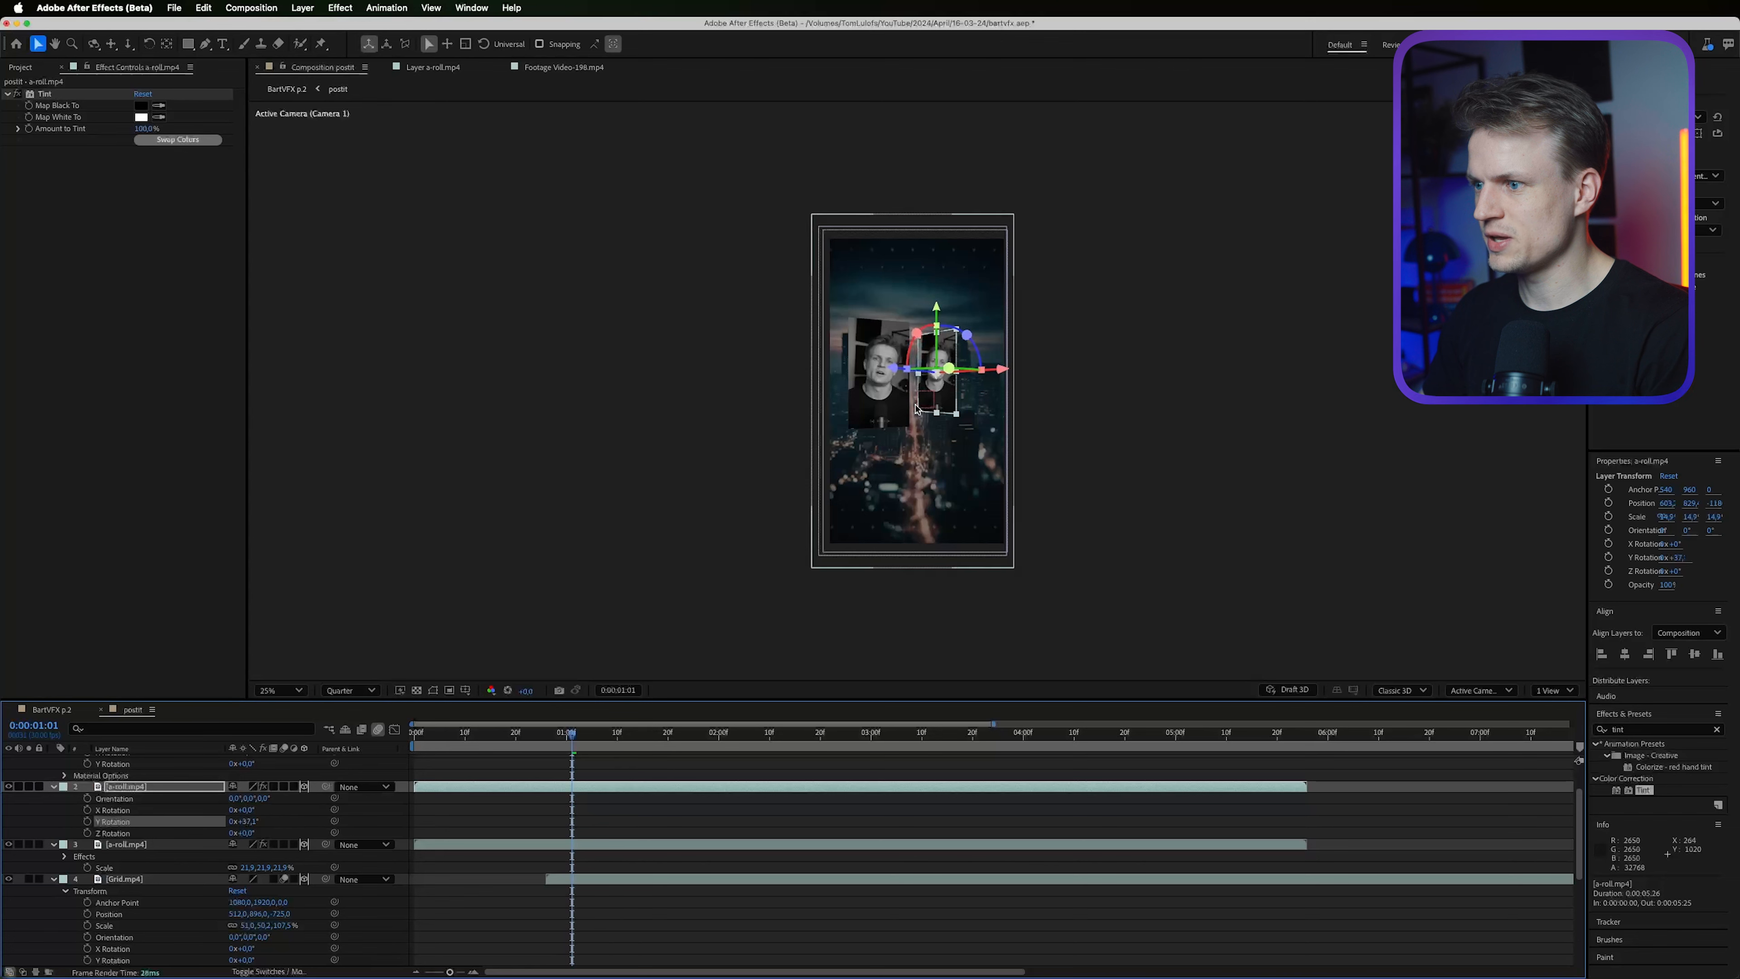
drag(944, 399, 956, 410)
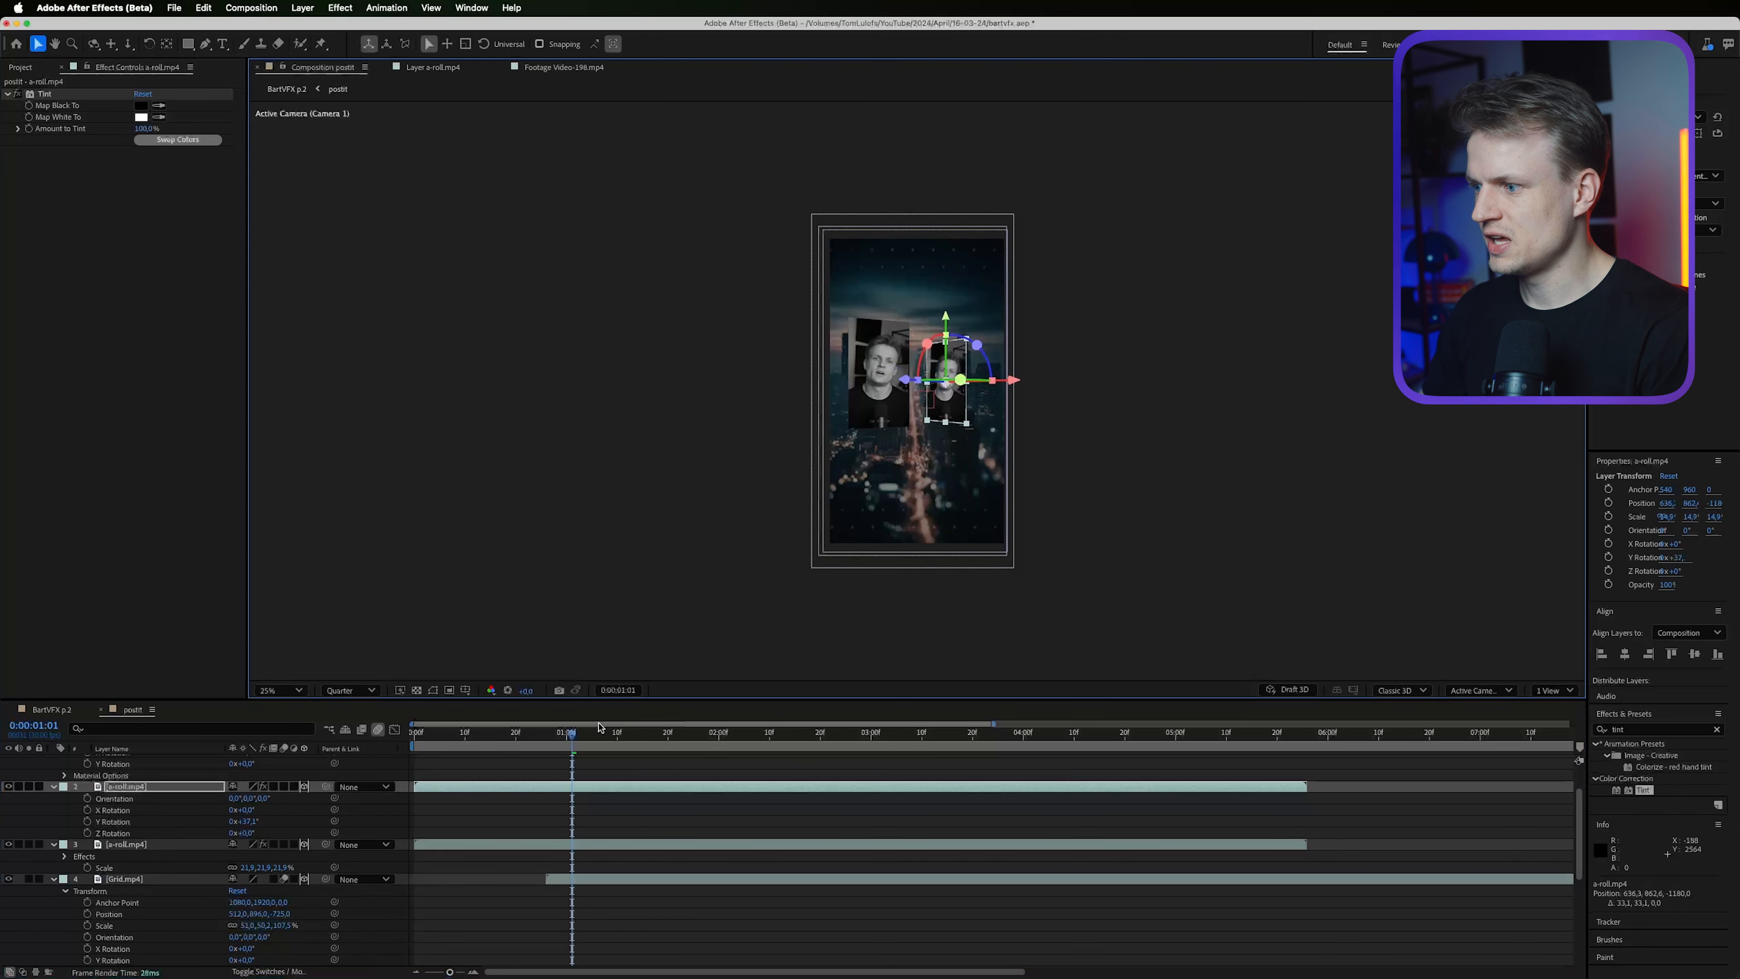
Move the right portrait closer to the camera, to about 623, 843, -1330, and check the camera motion around 0:00:01:03.
mouse_move(570, 735)
mouse_down()
mouse_move(541, 734)
mouse_move(582, 731)
mouse_up()
key(p)
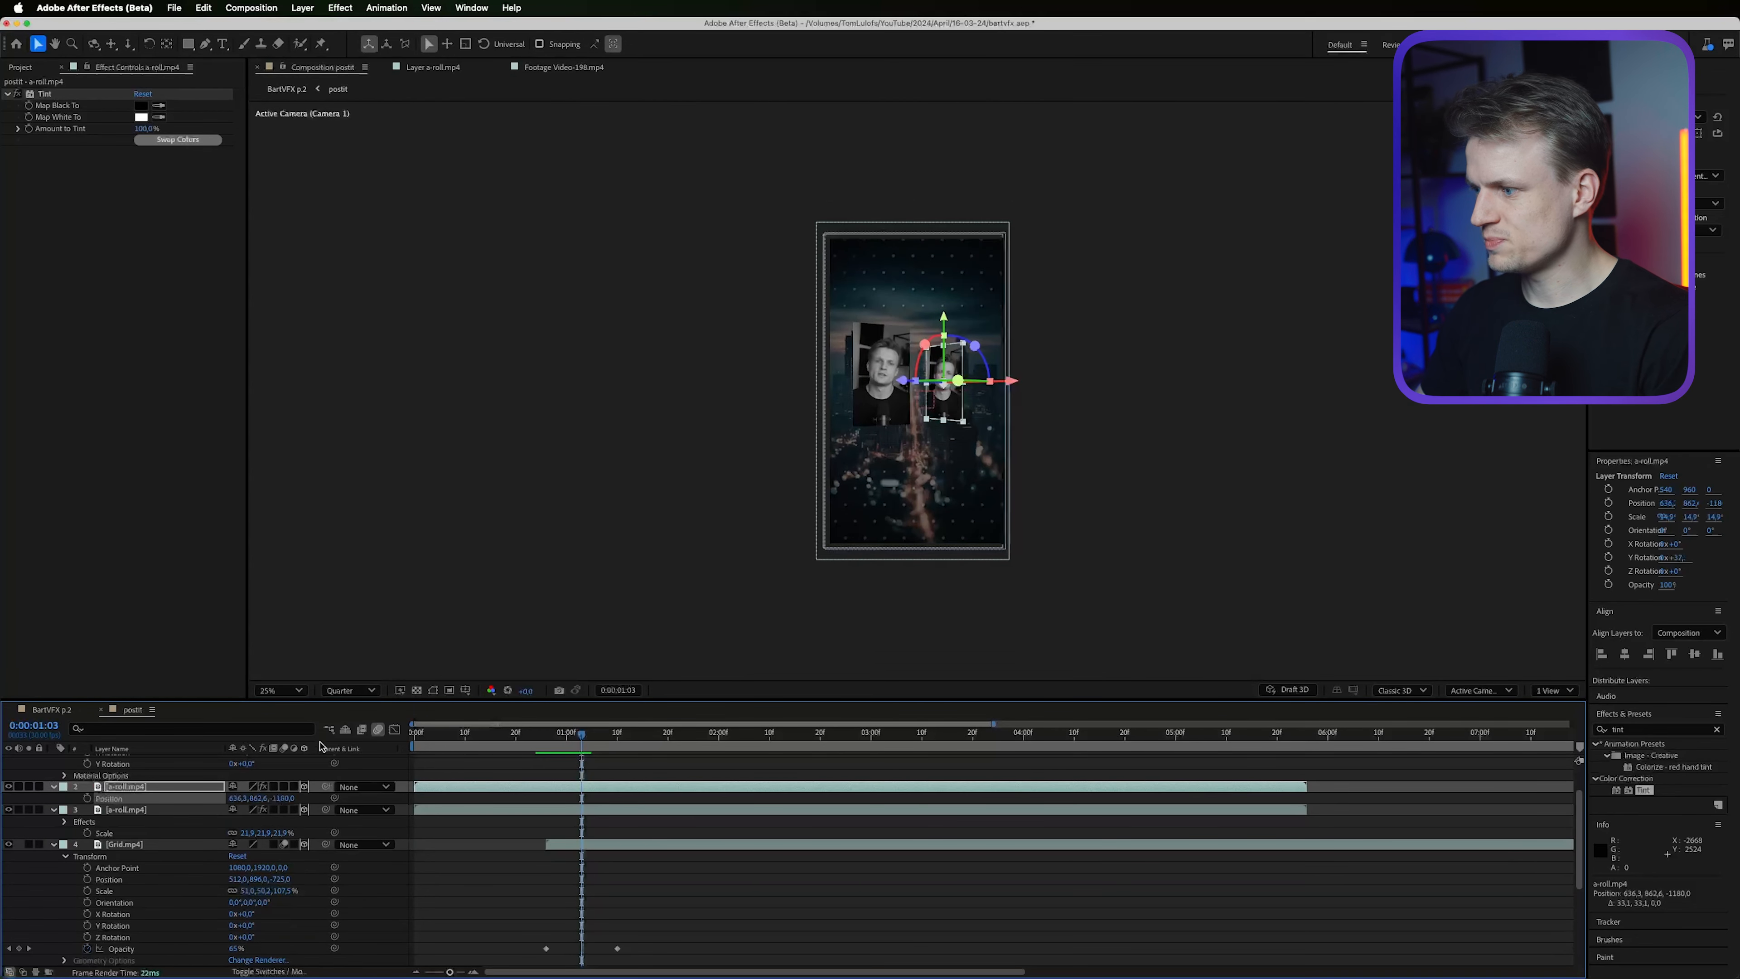
drag(283, 797, 273, 797)
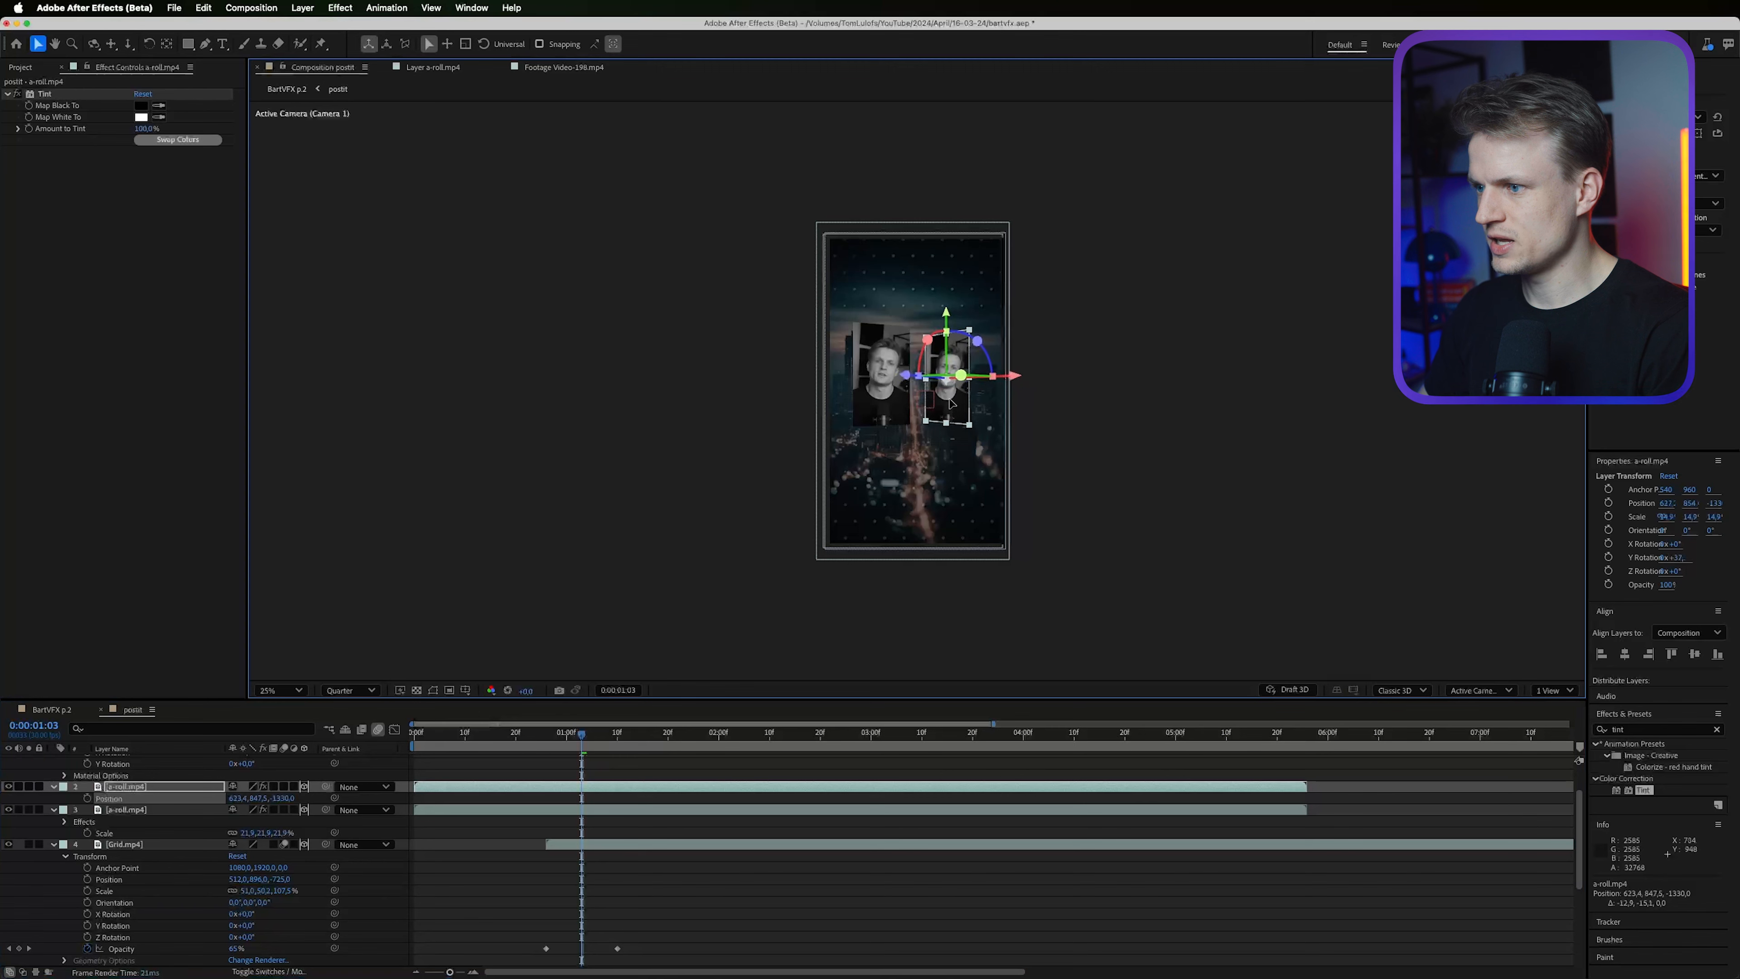
click(577, 732)
drag(577, 732, 556, 732)
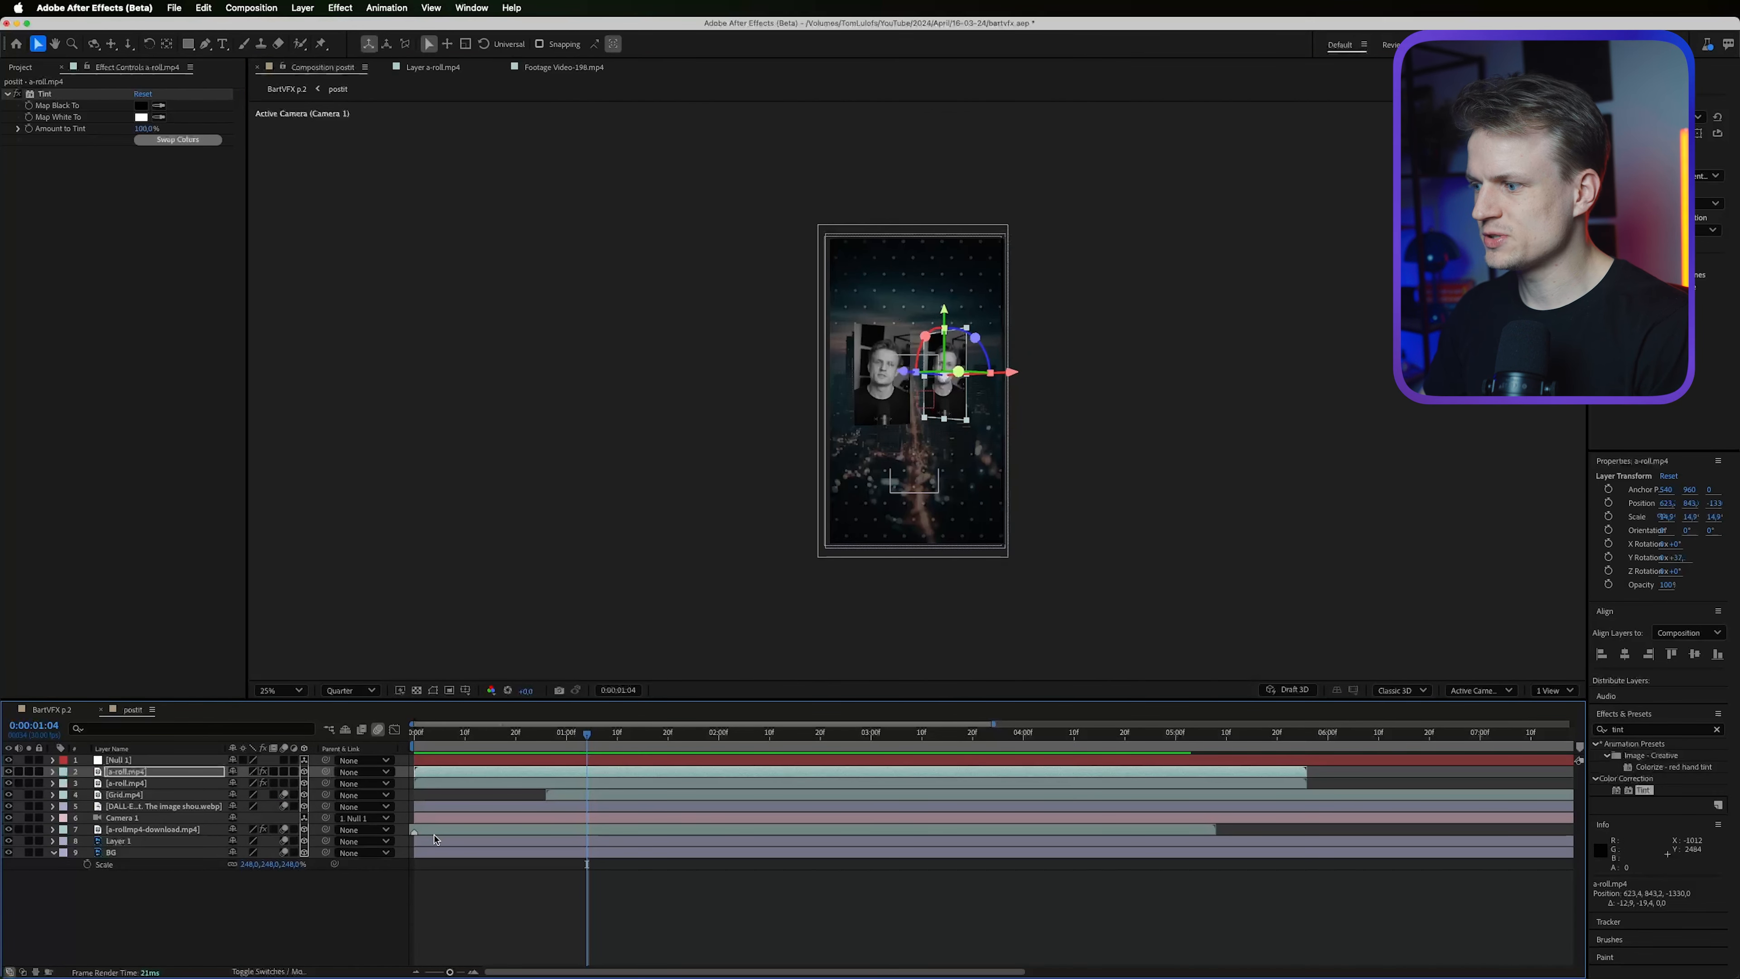
Duplicate the a-rollmp4-download.mp4 caption layer, place the copy directly below the null, and match its Z position to the right portrait at -1330.
click(438, 831)
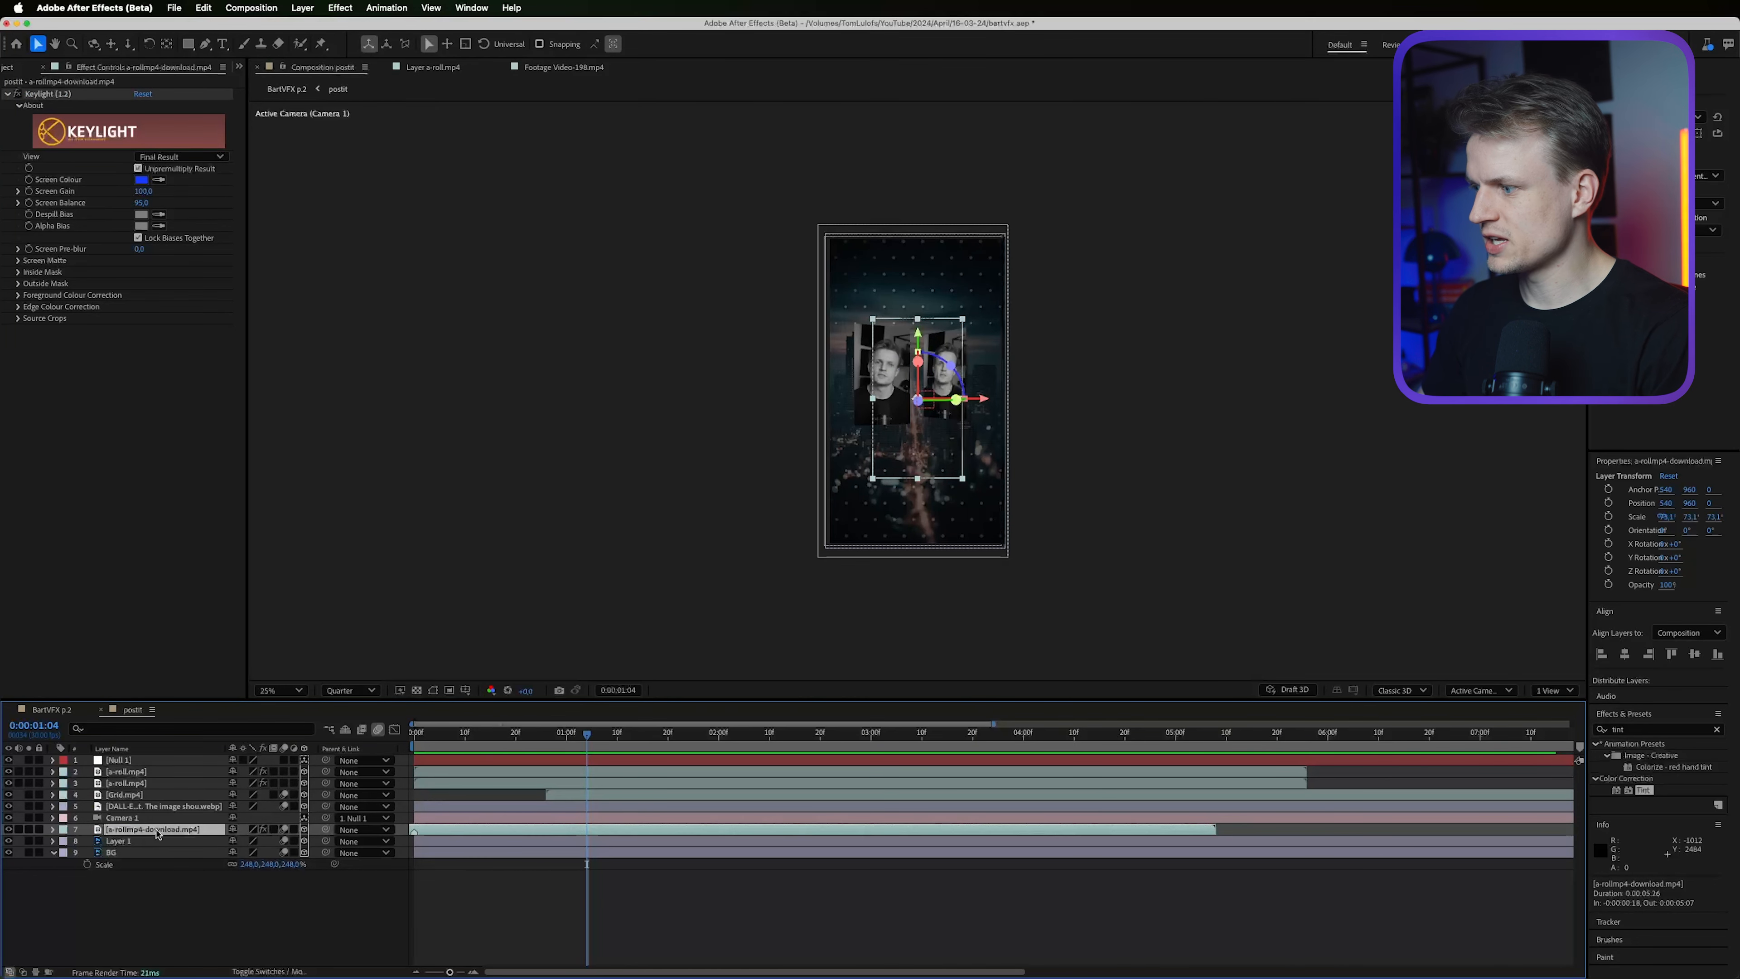
key(super+d)
drag(155, 829, 157, 771)
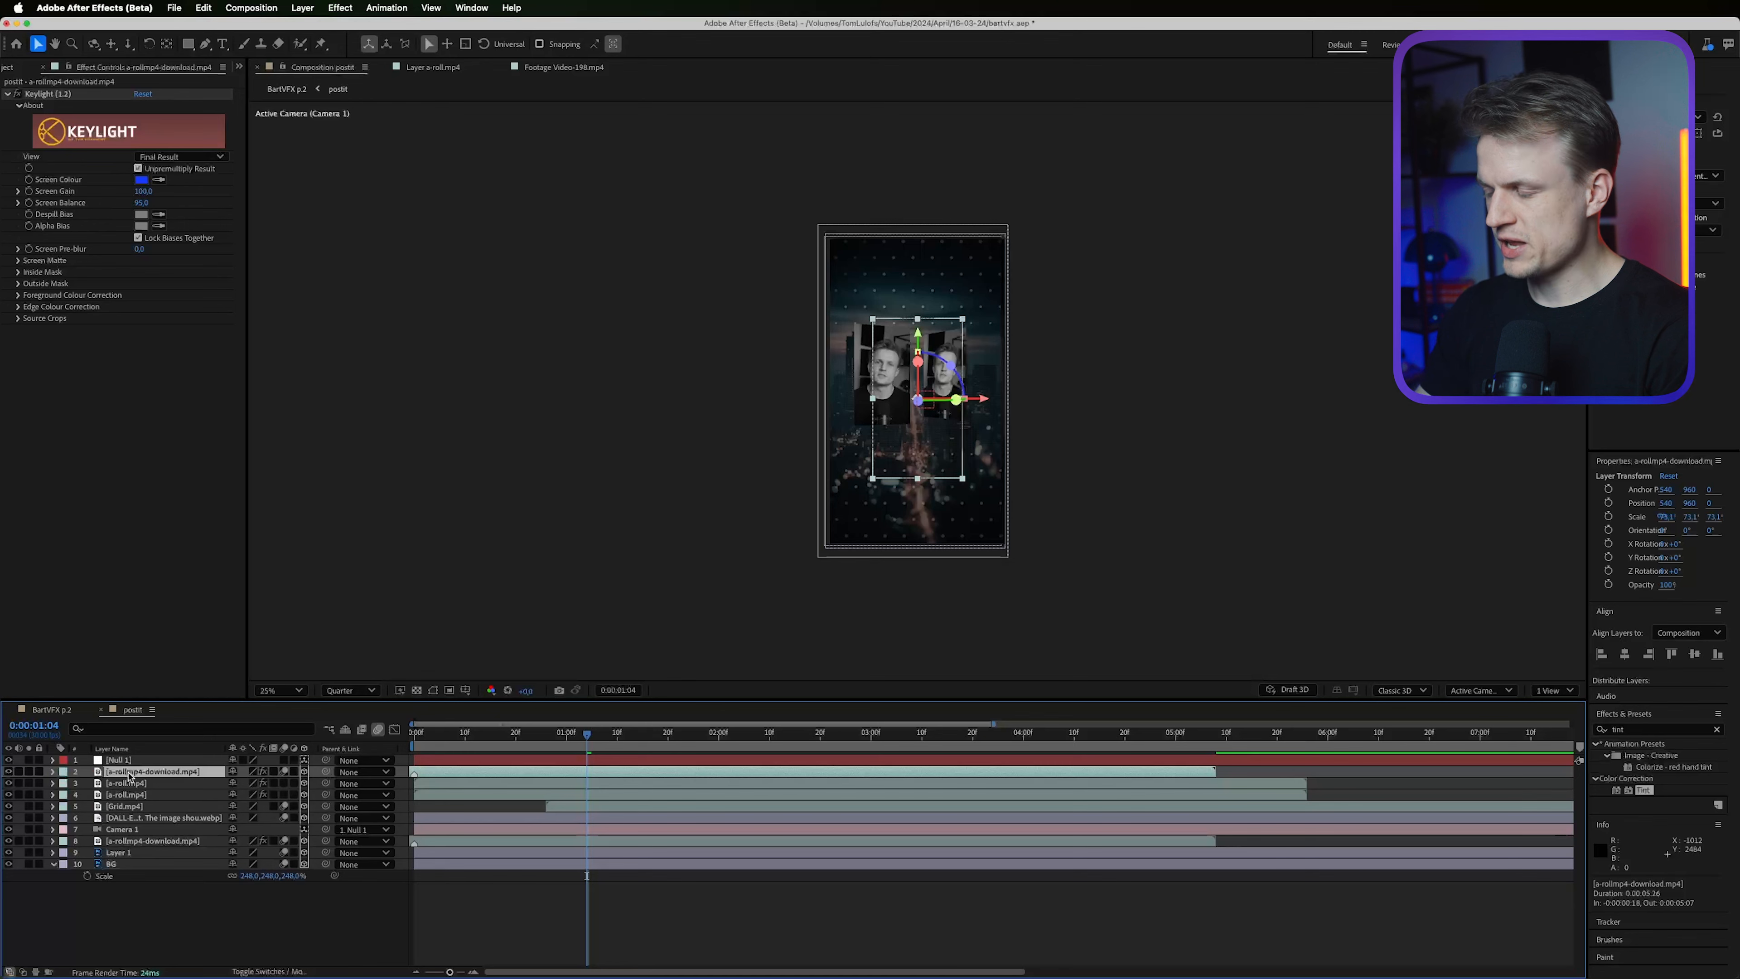
key(p)
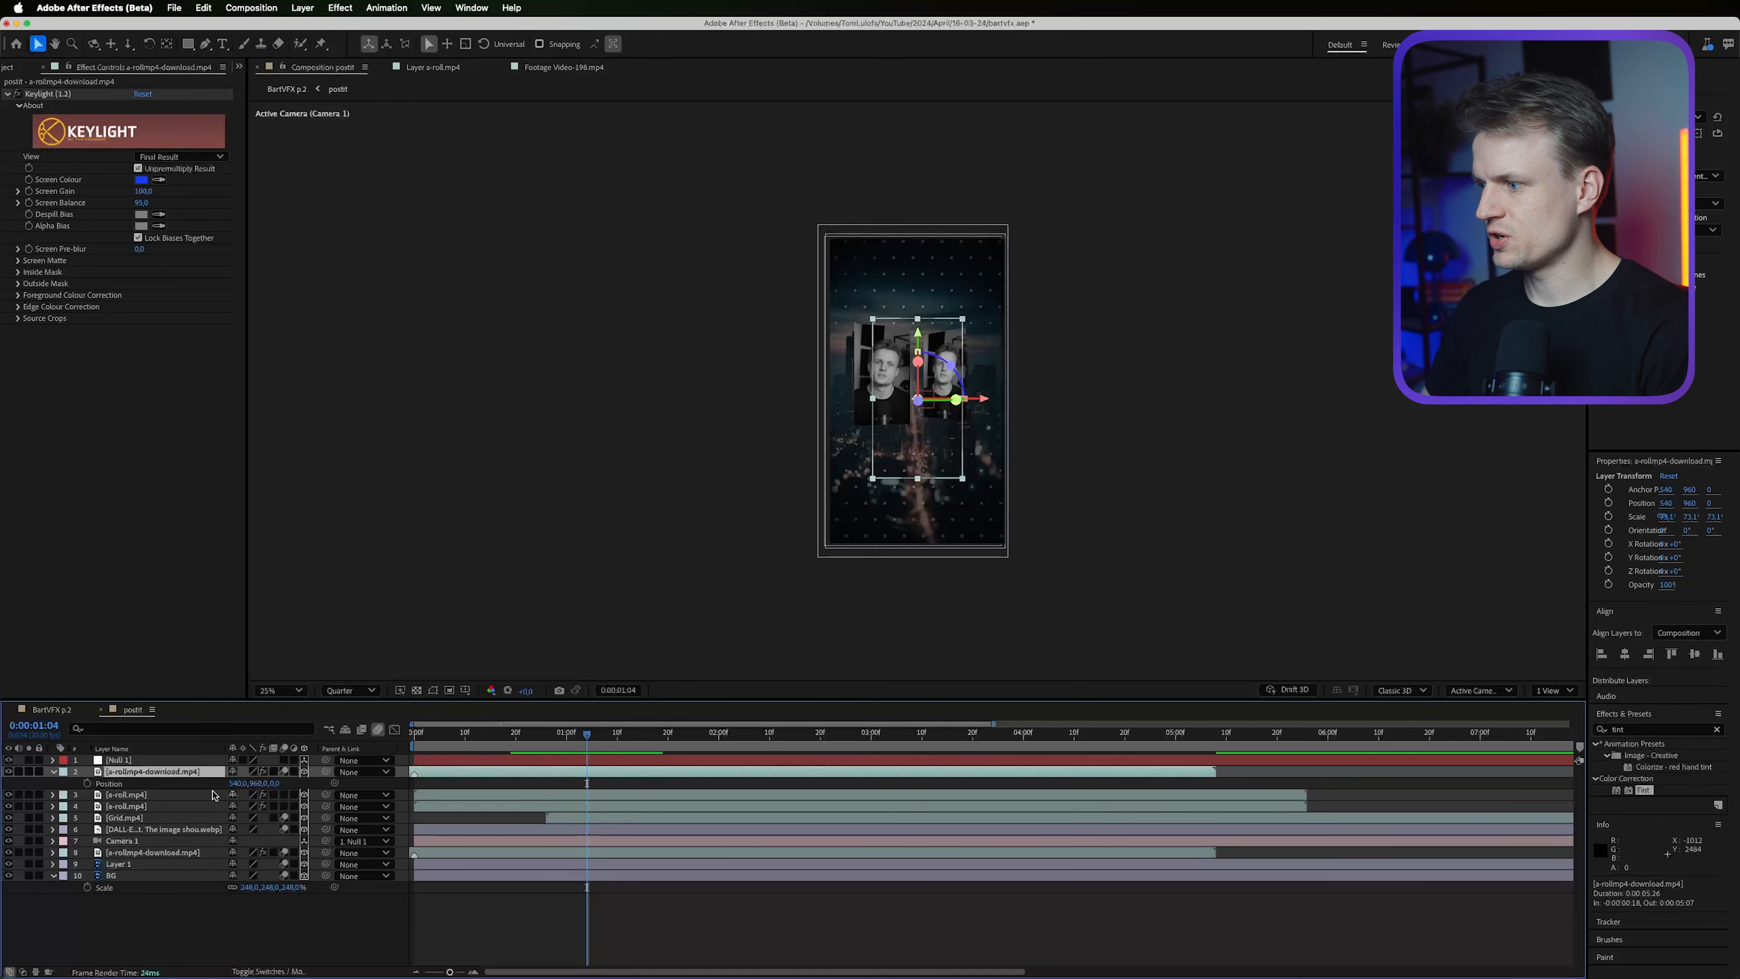
click(139, 795)
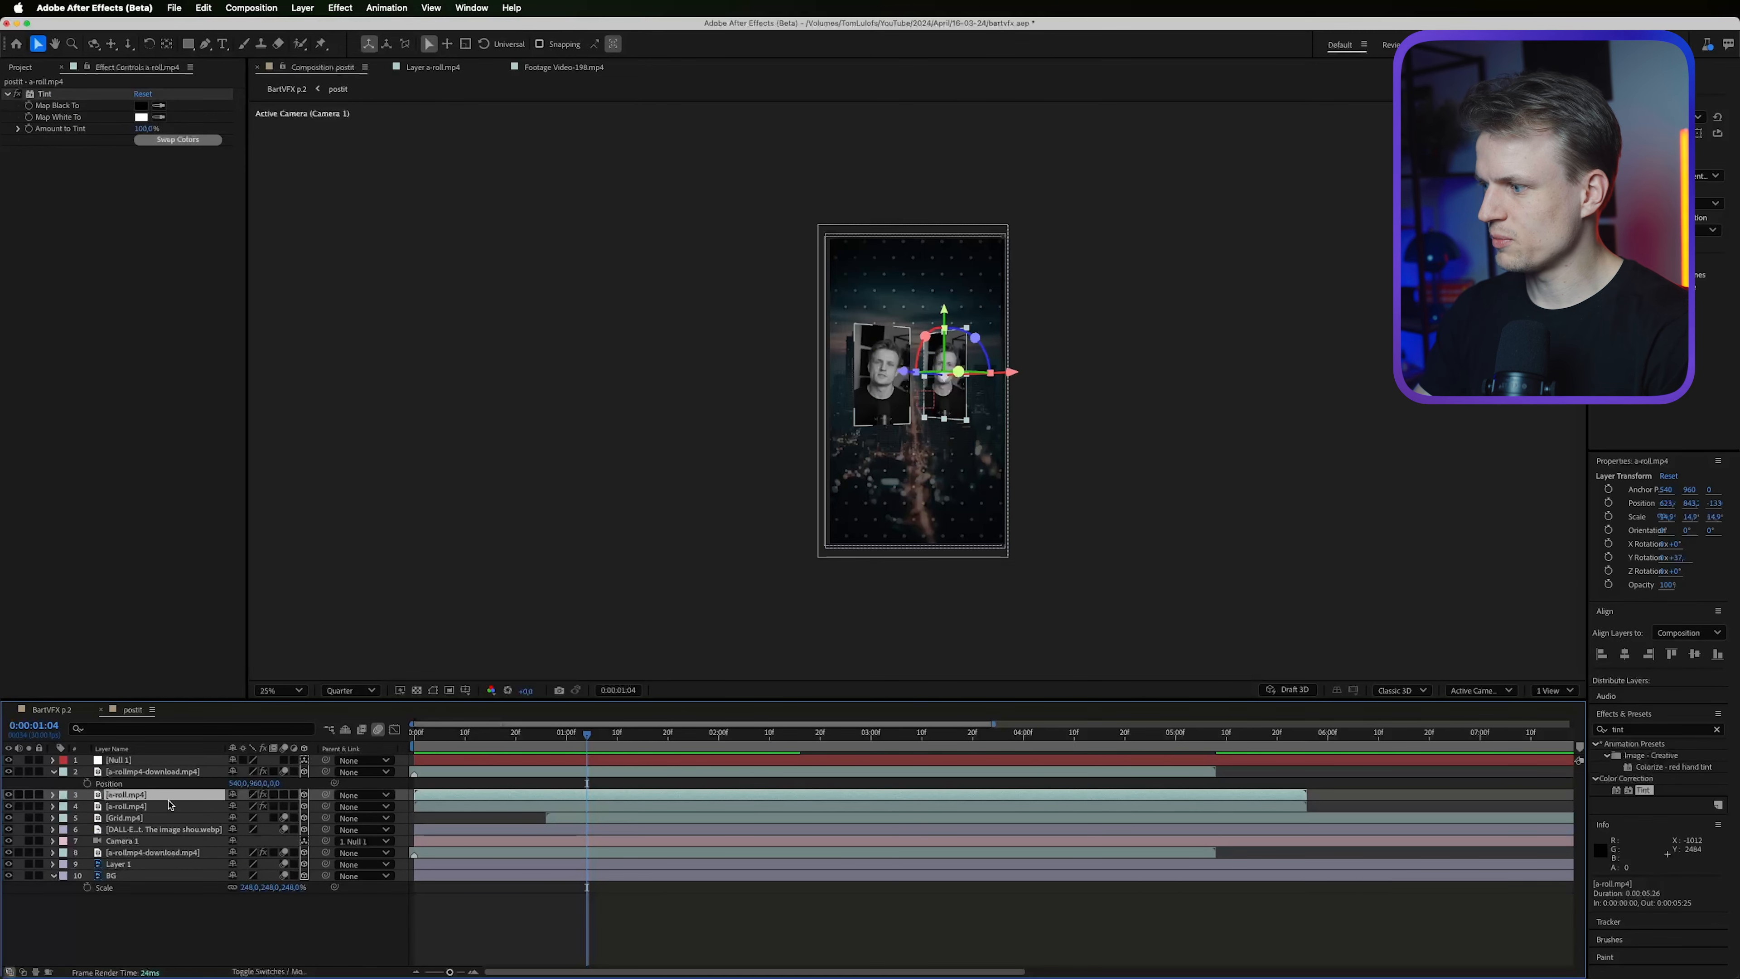
key(p)
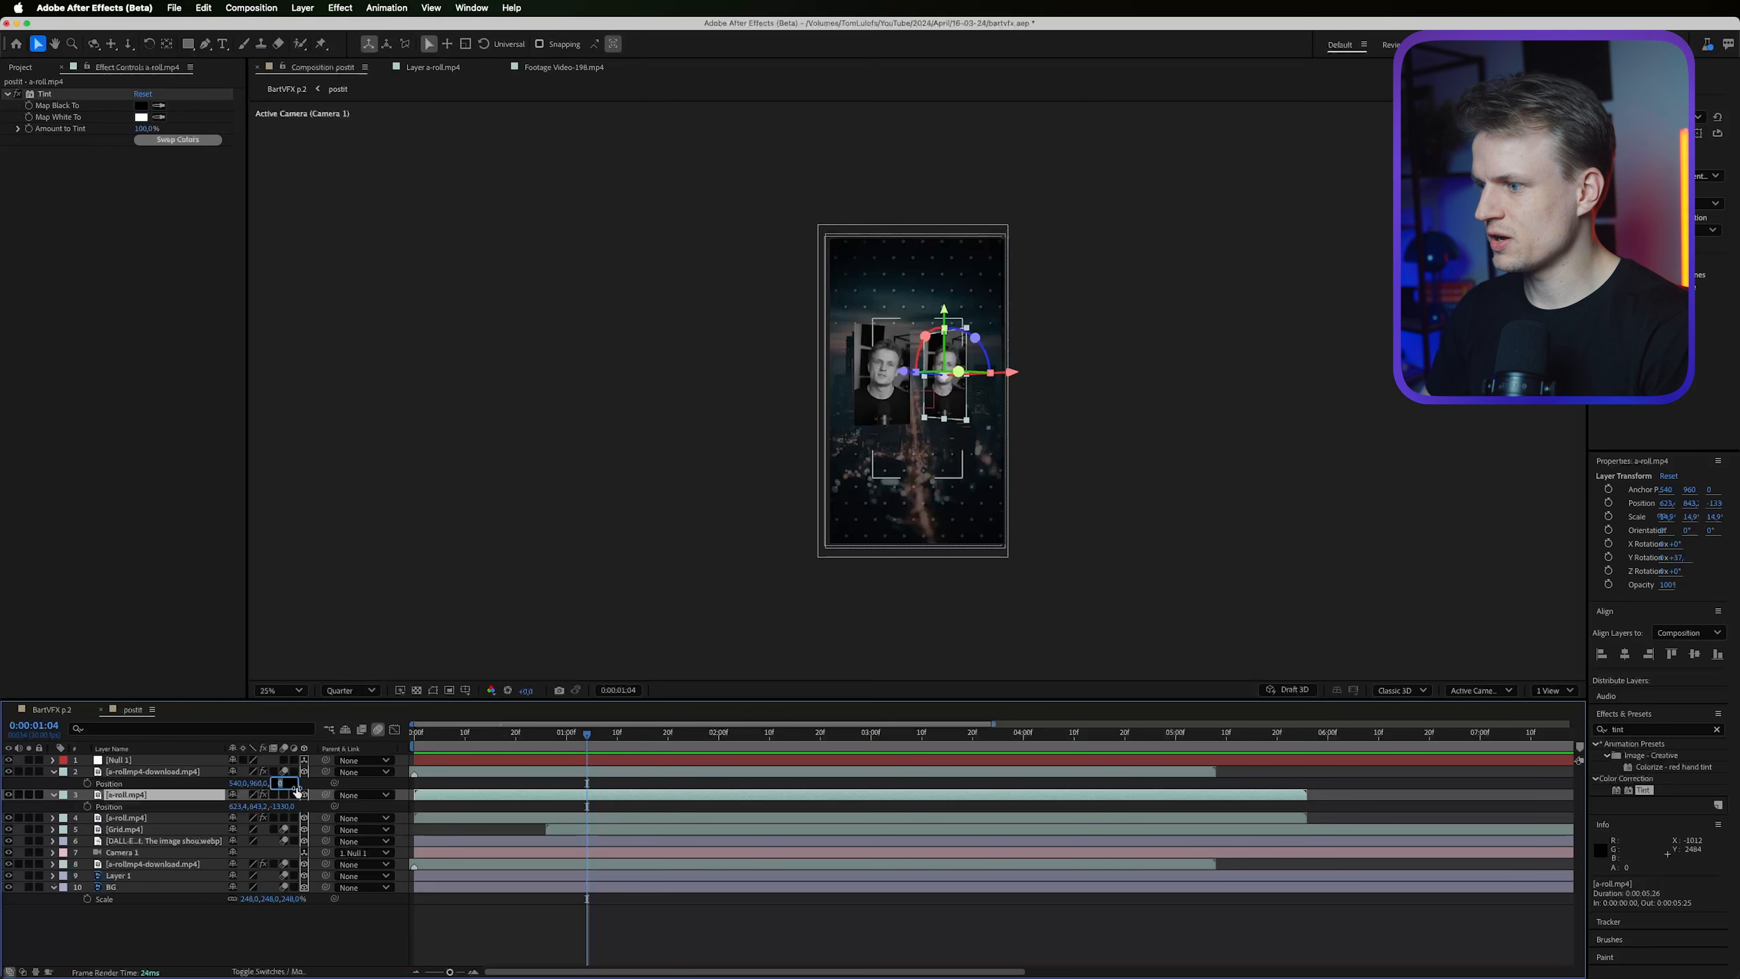
Scale the duplicated a-rollmp4-download.mp4 layer to 44% and trim its start to 0:00:00:27.
click(159, 772)
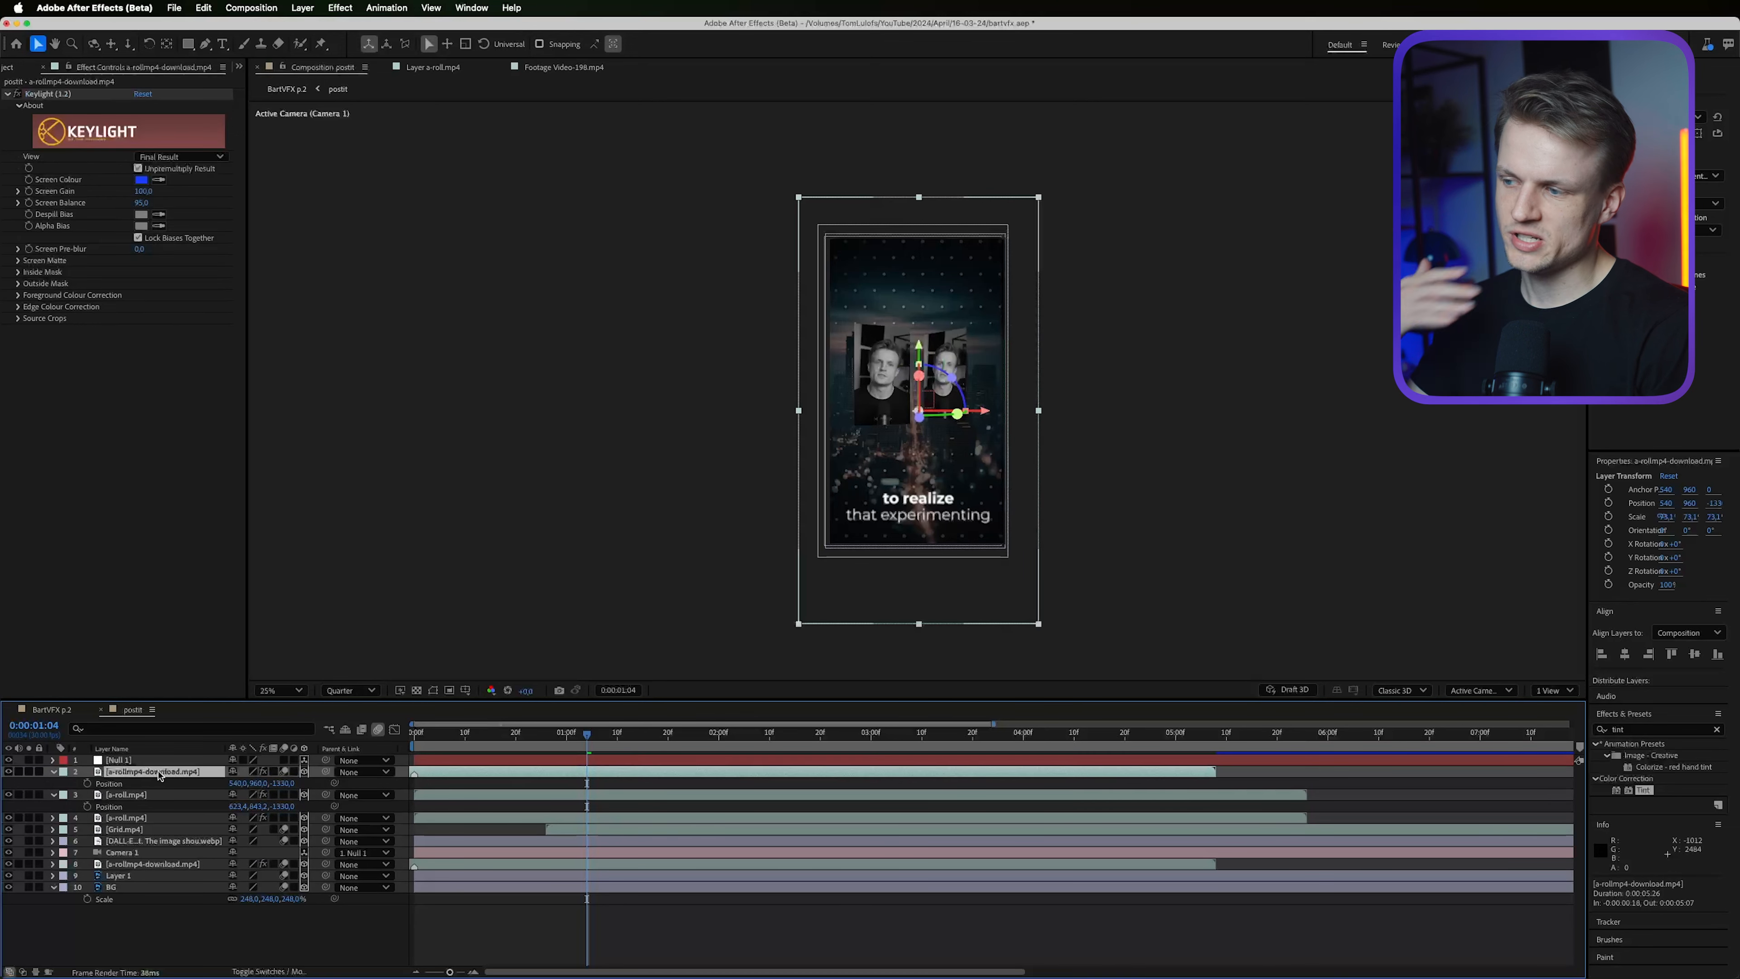
key(s)
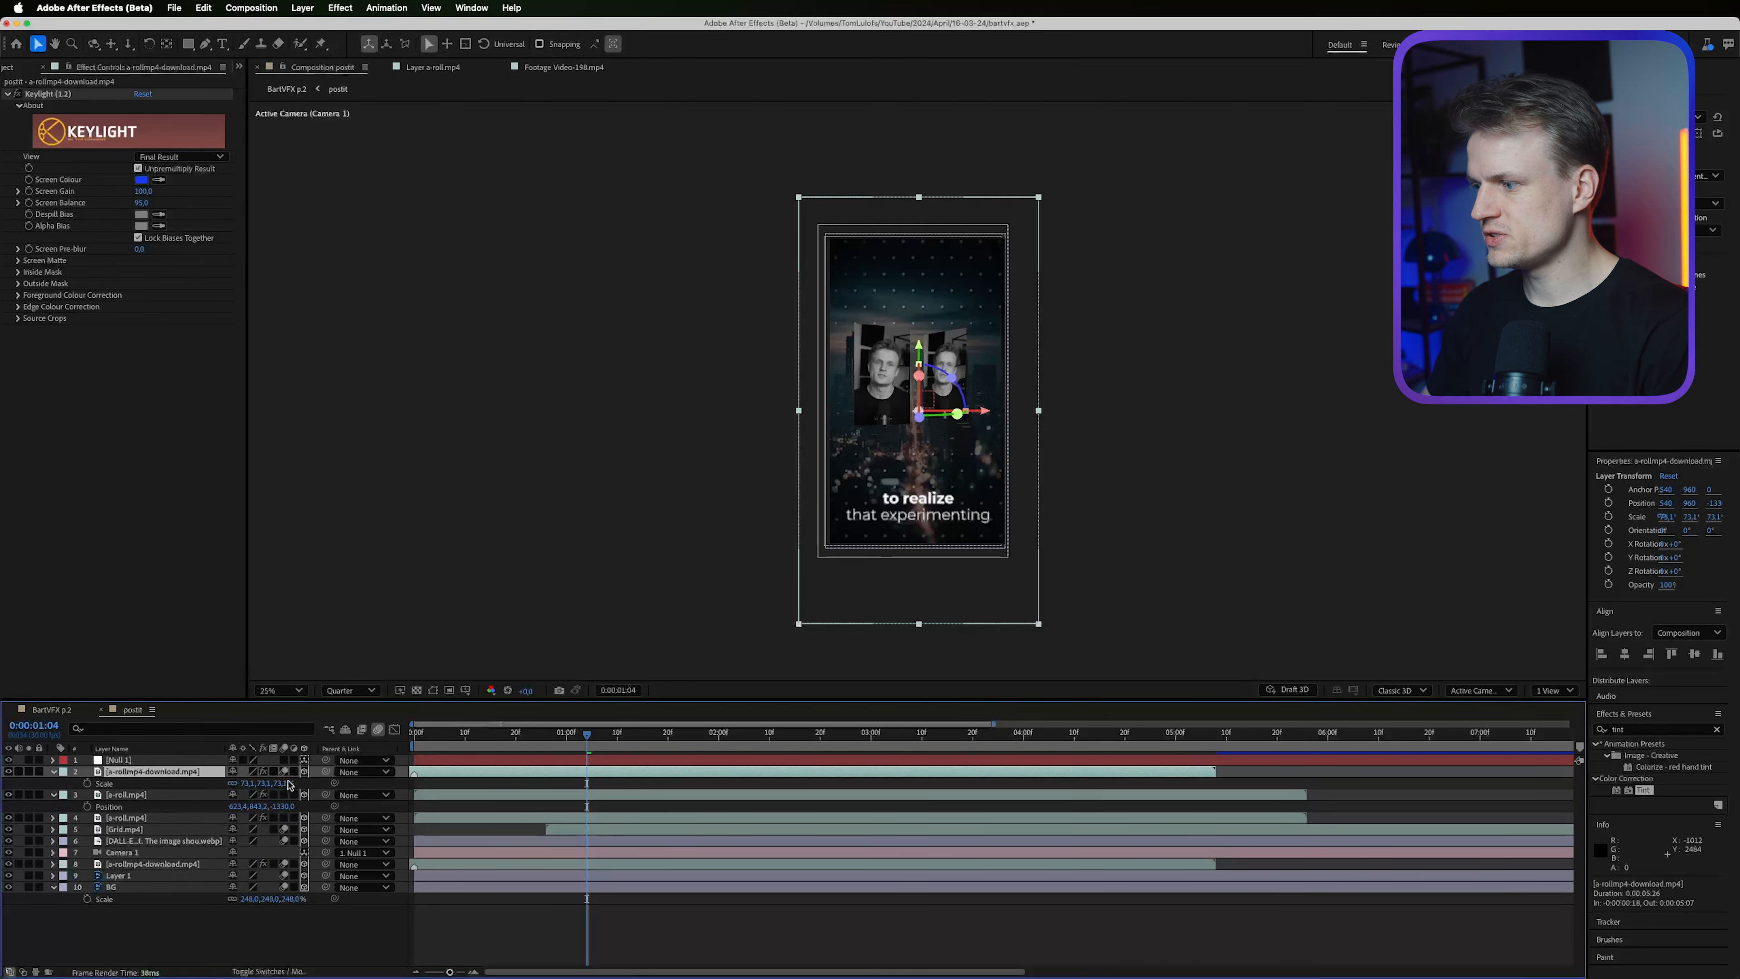
drag(285, 785, 102, 797)
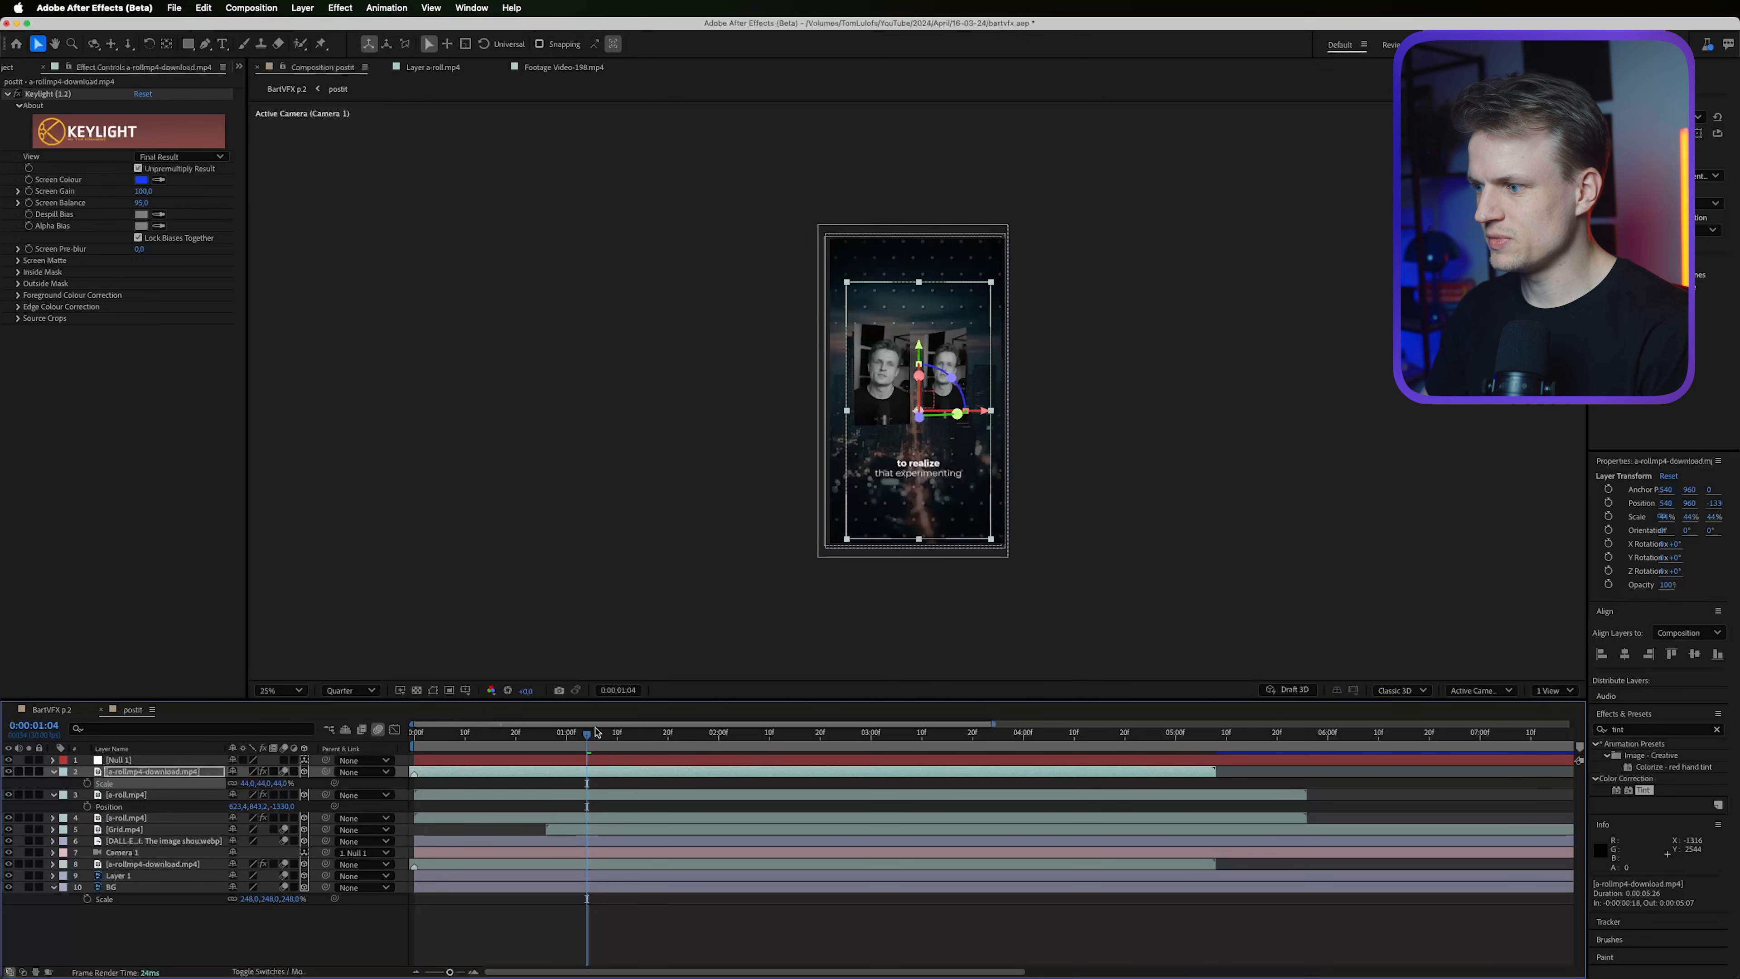
drag(586, 741, 557, 737)
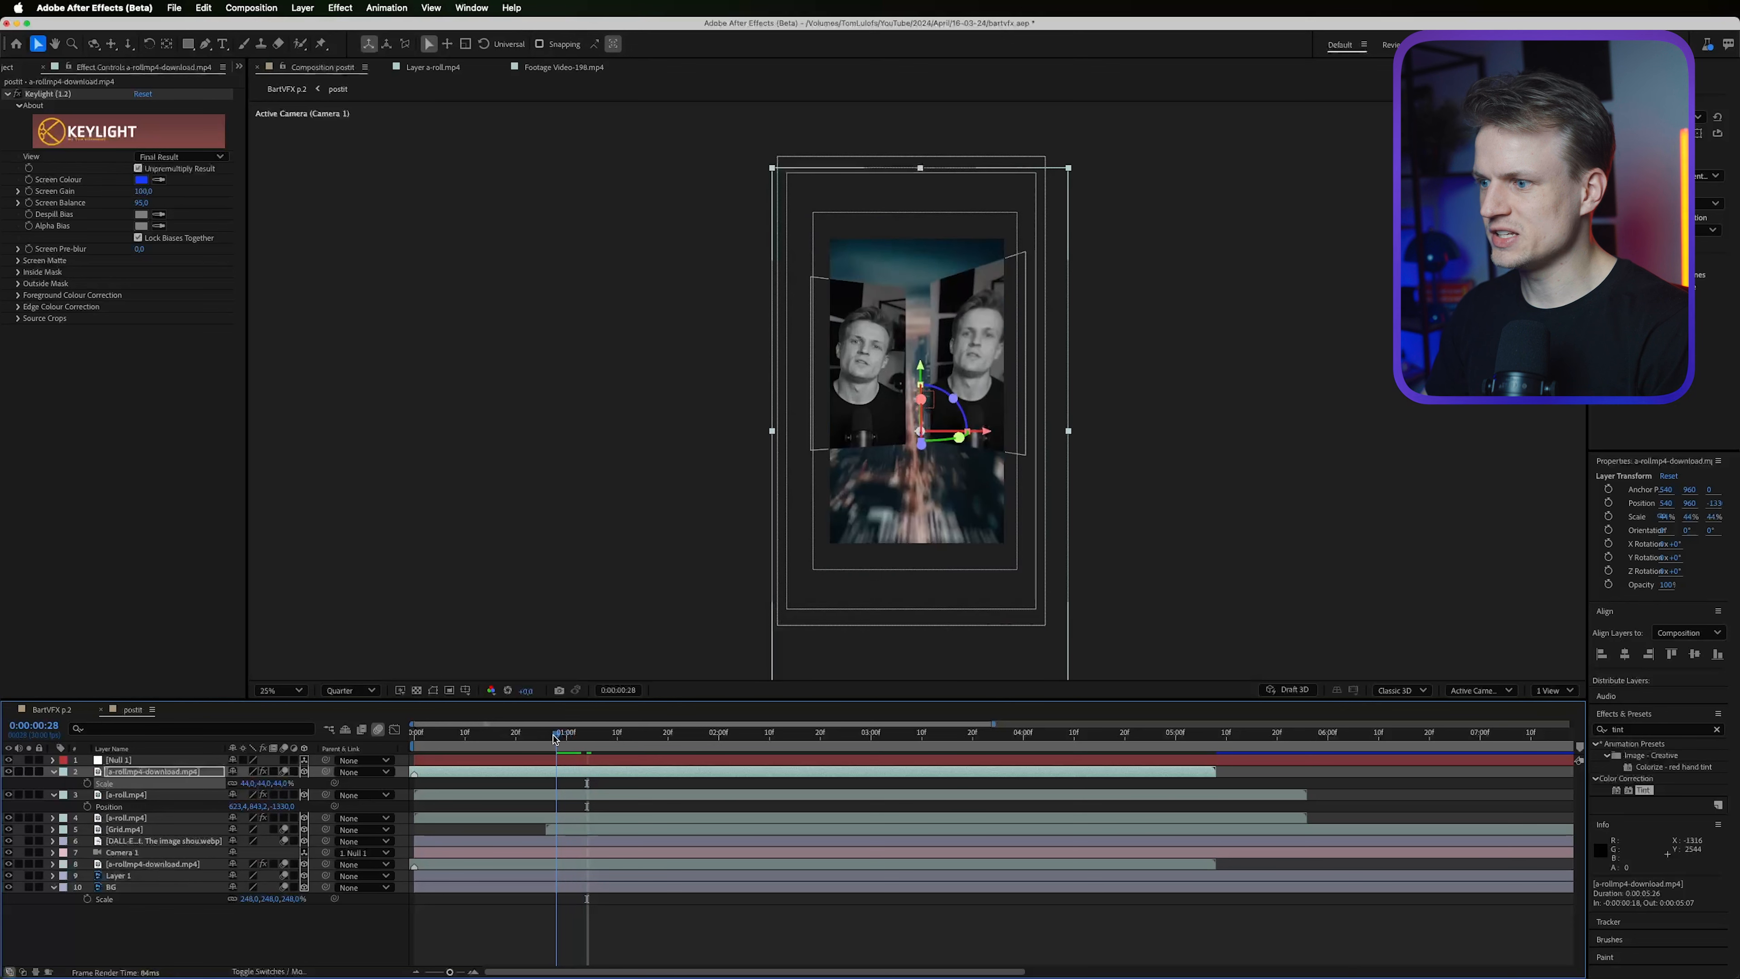
click(553, 736)
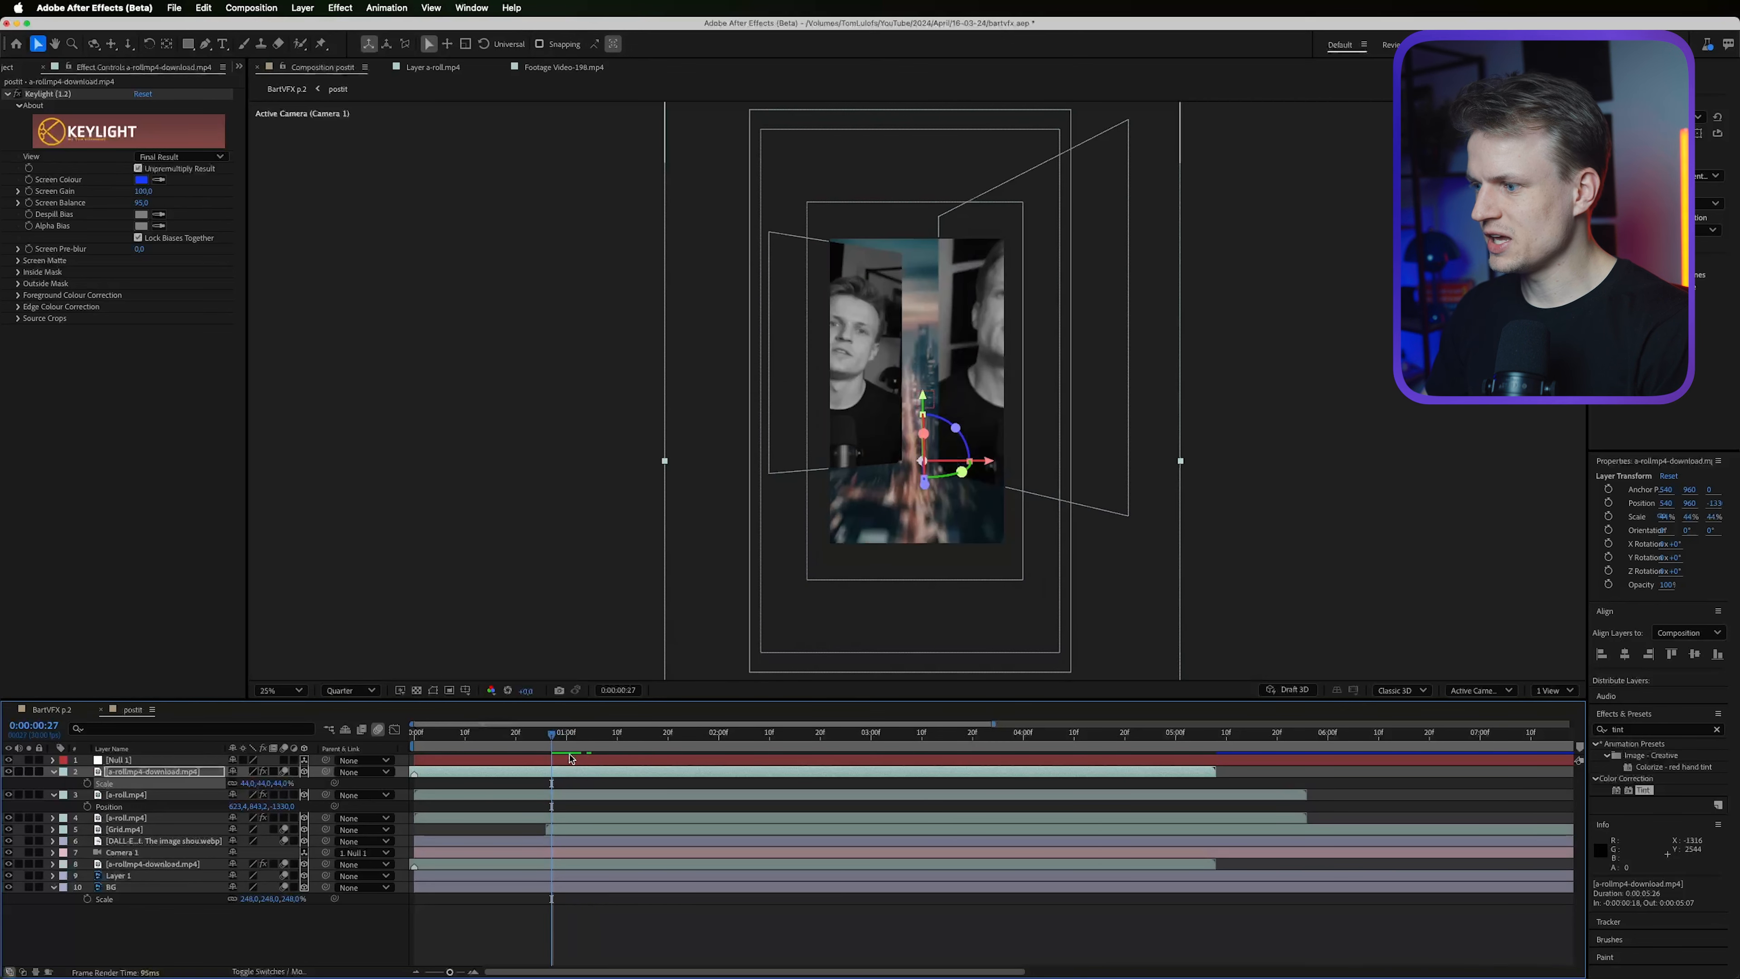
click(569, 771)
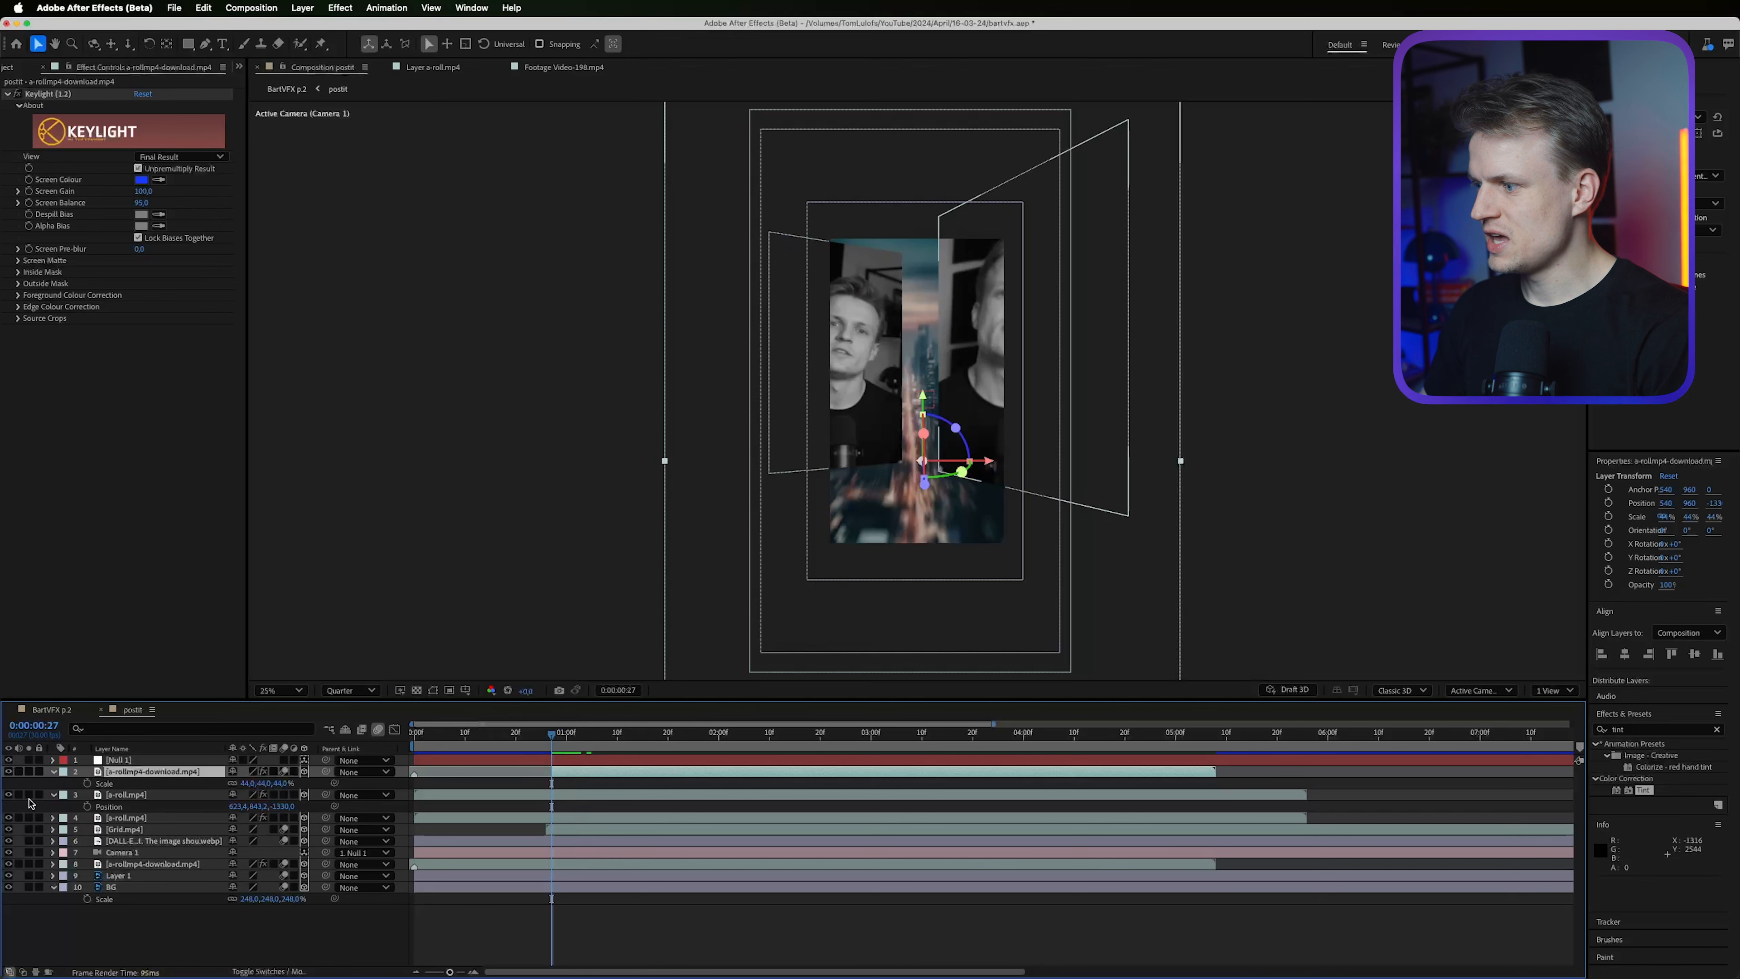
Enable motion blur on both a-roll.mp4 layers and preview the camera pull-back from about 0:00:00:24.
click(284, 795)
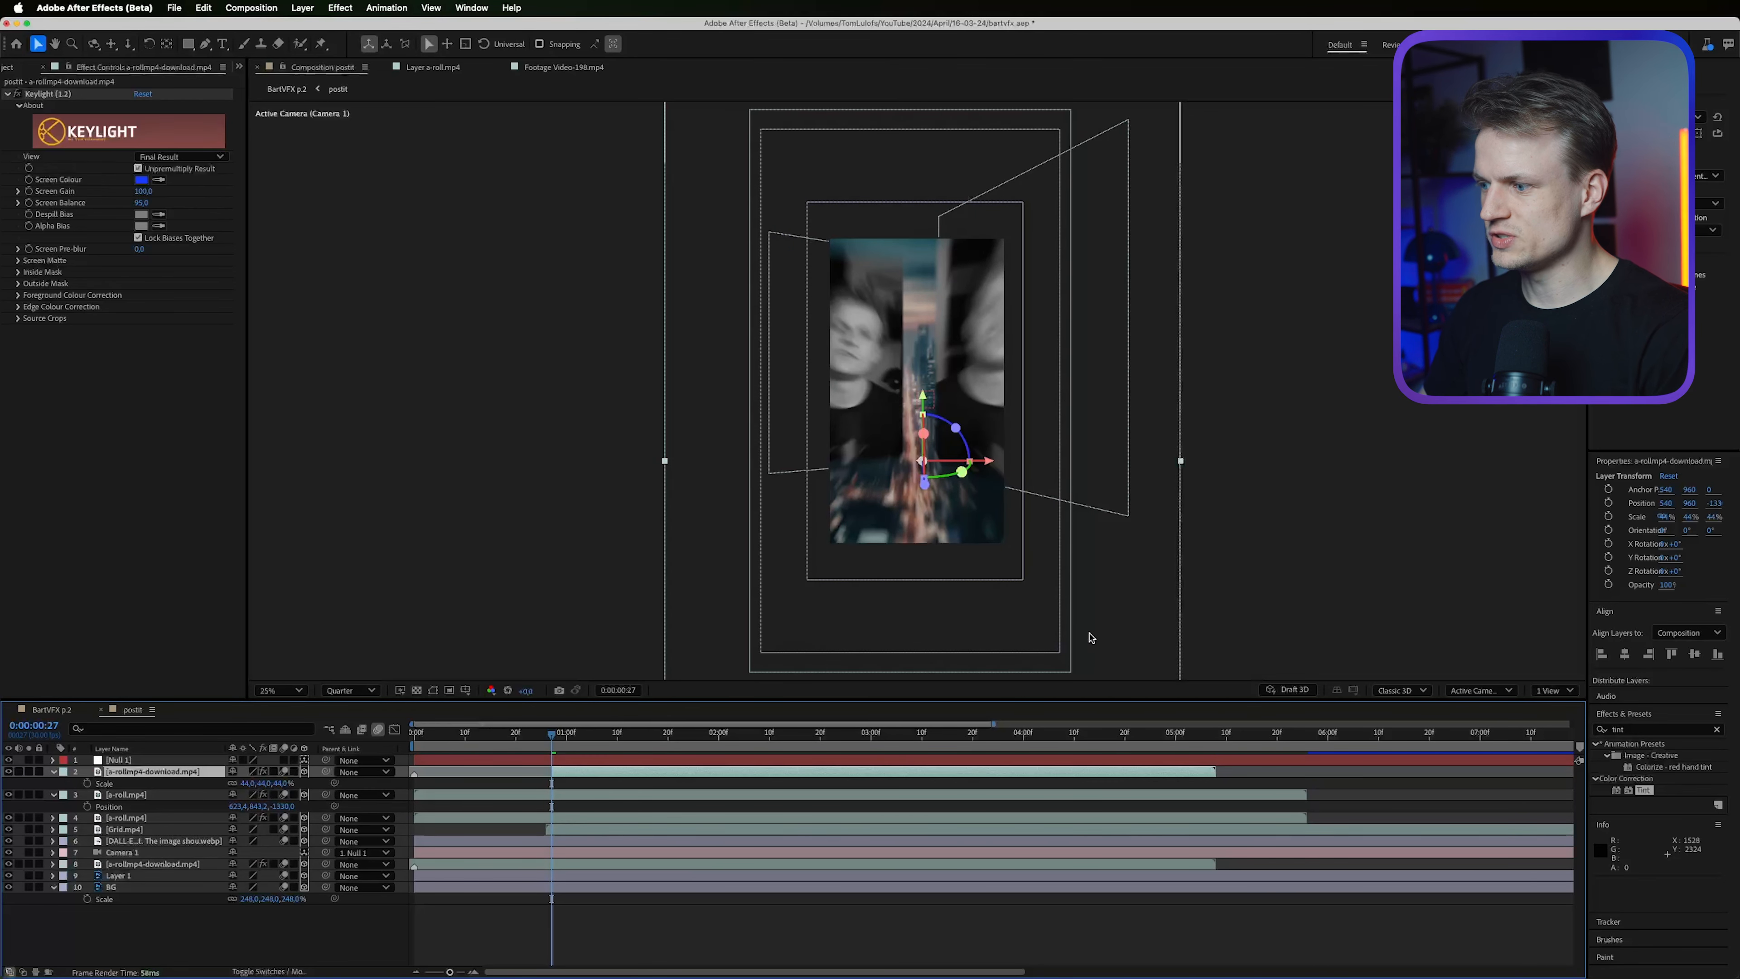
click(527, 736)
key(space)
click(536, 737)
key(space)
click(628, 746)
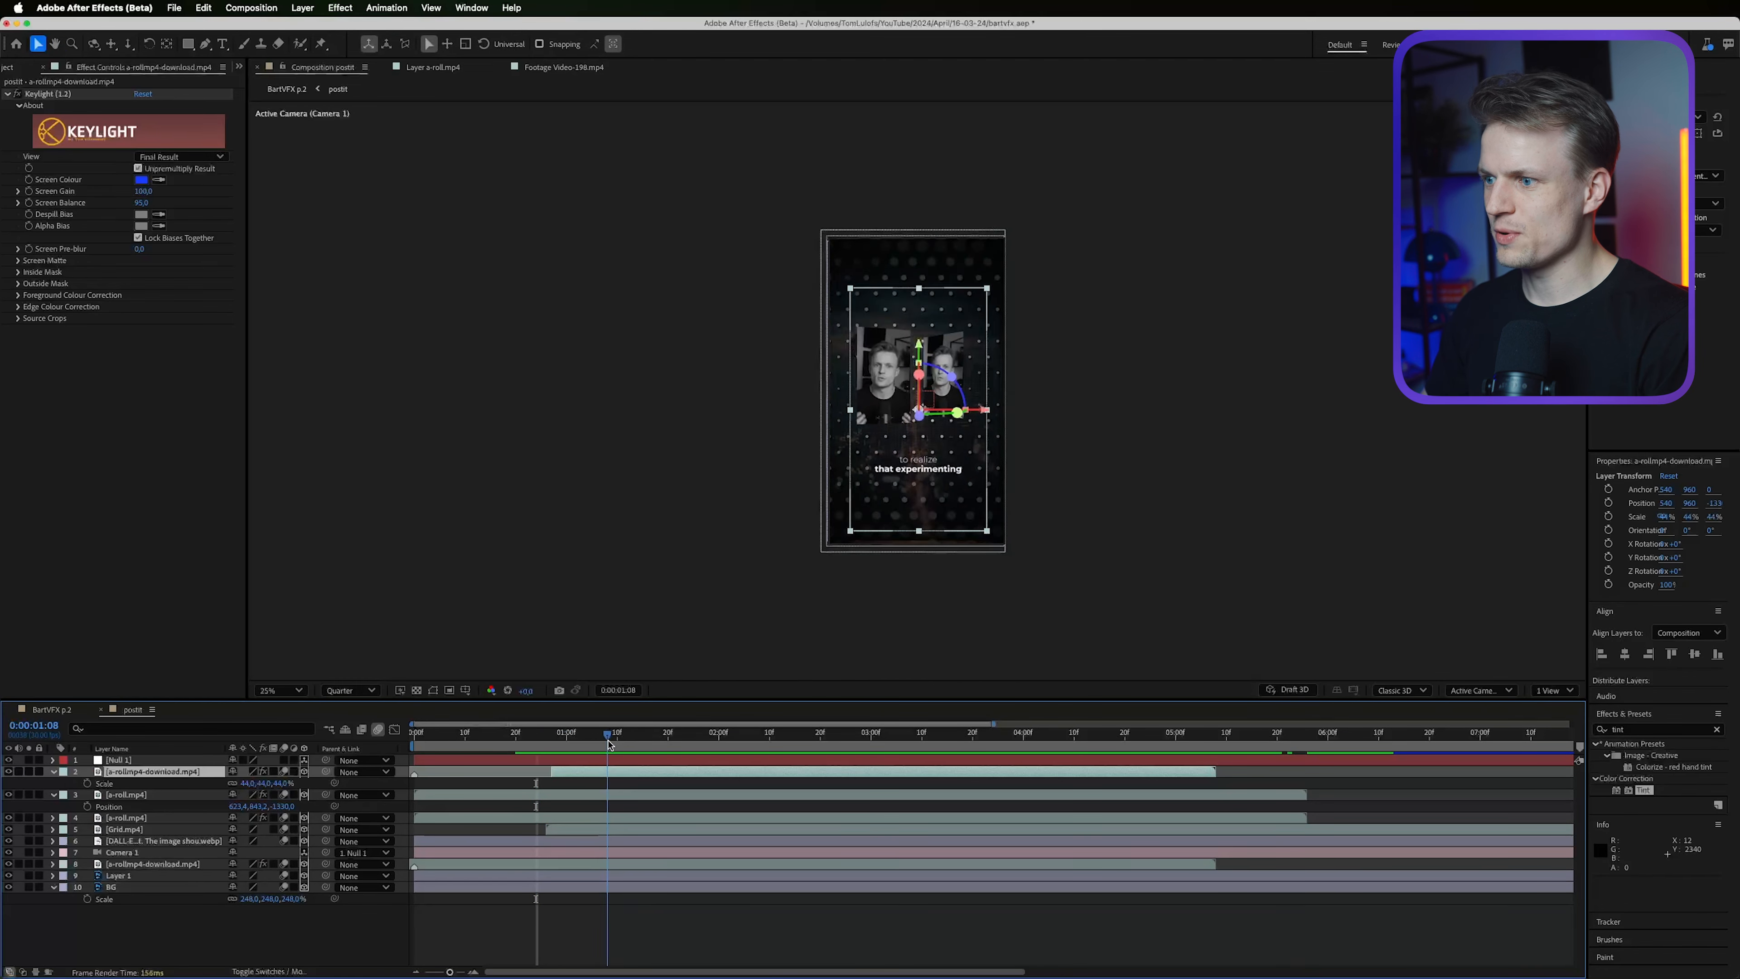
drag(628, 746, 577, 732)
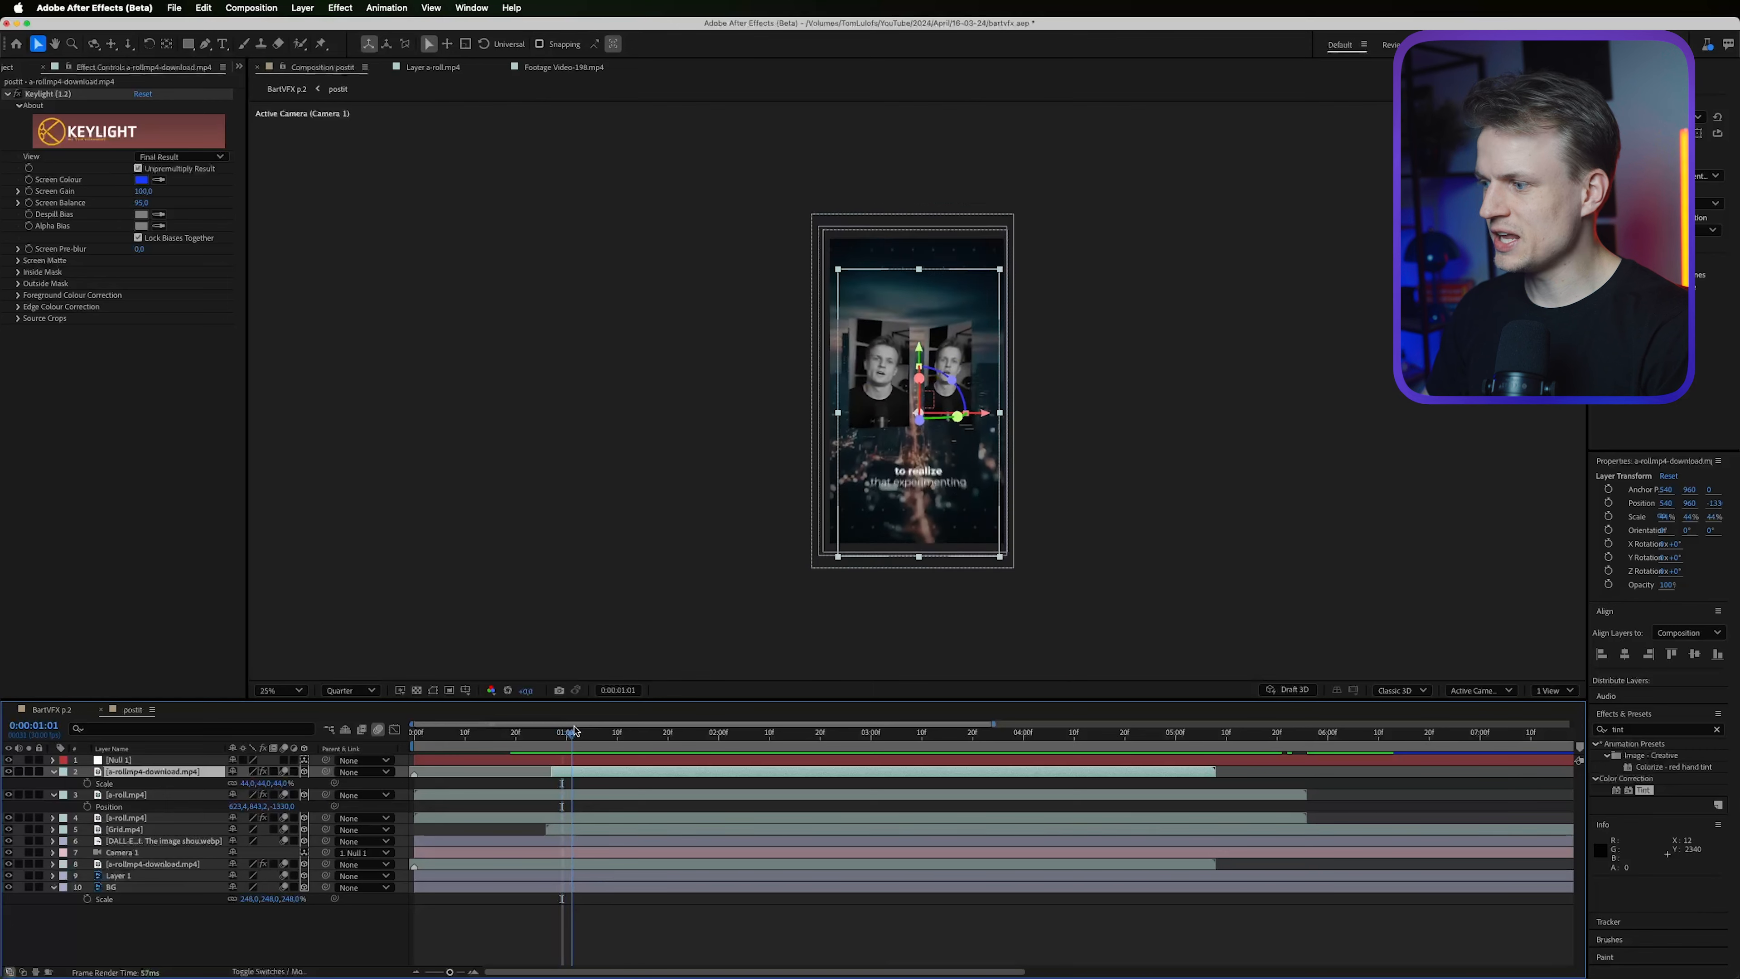
Soften the null's position speed curve by lengthening the deceleration into its last keyframe, and preview the camera pull-back.
click(537, 761)
key(p)
click(514, 775)
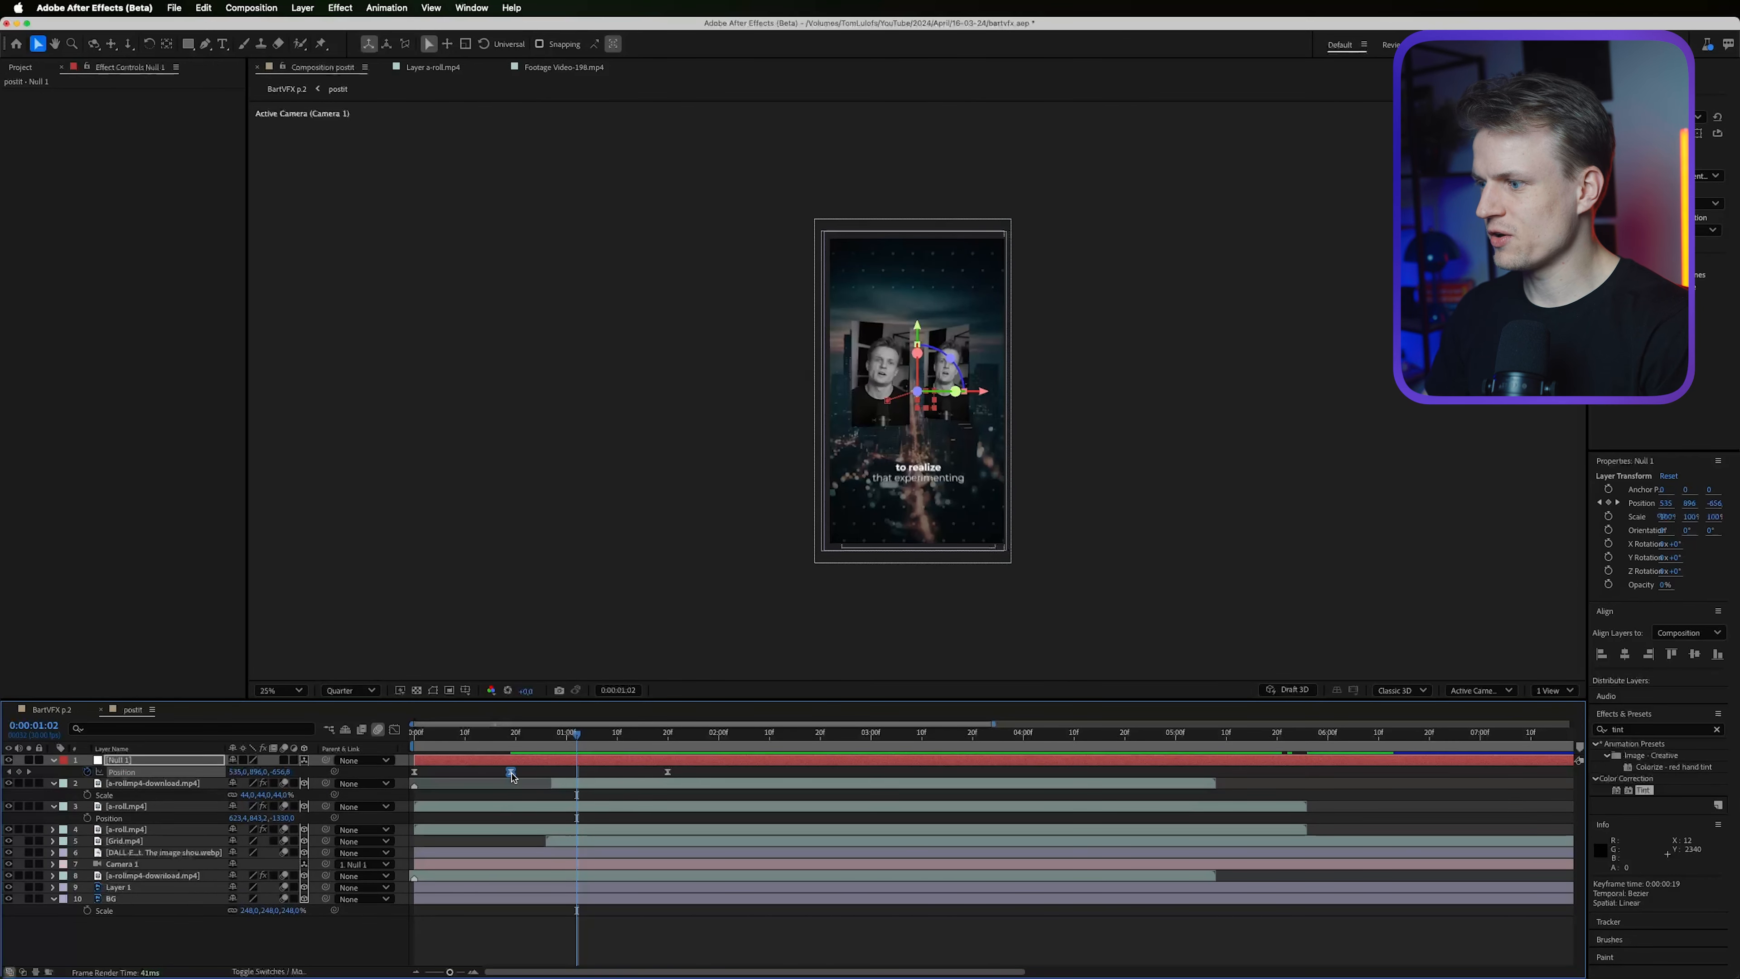
click(395, 730)
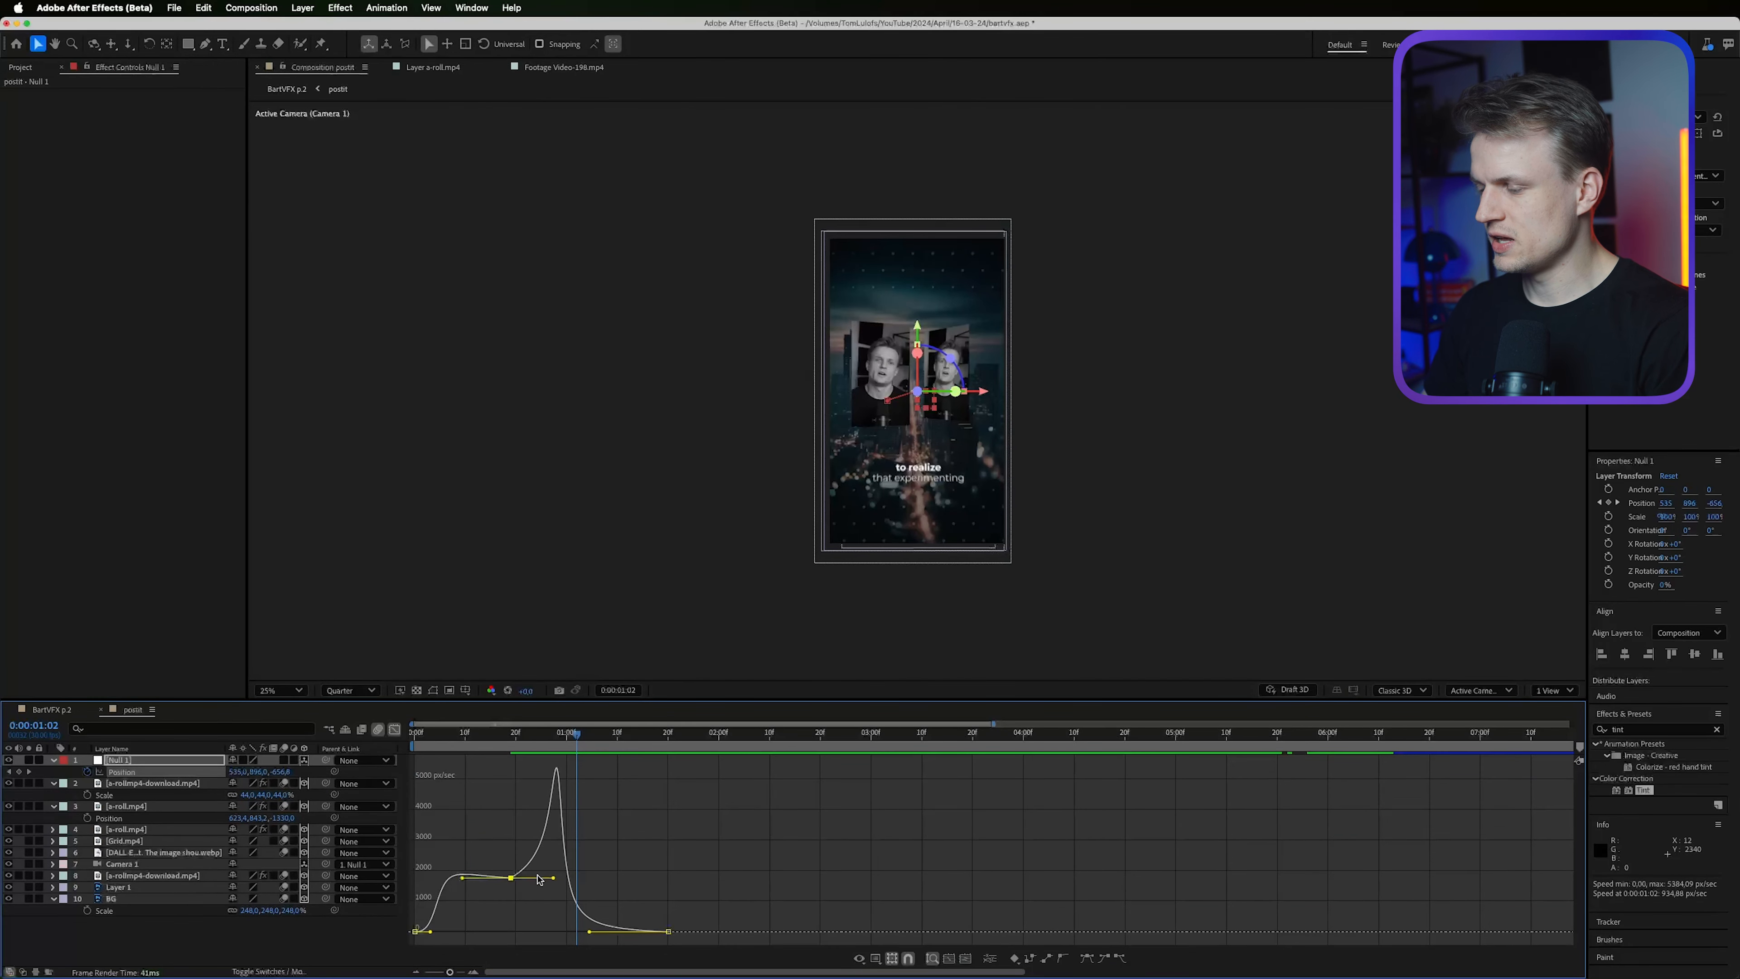
drag(590, 934, 606, 931)
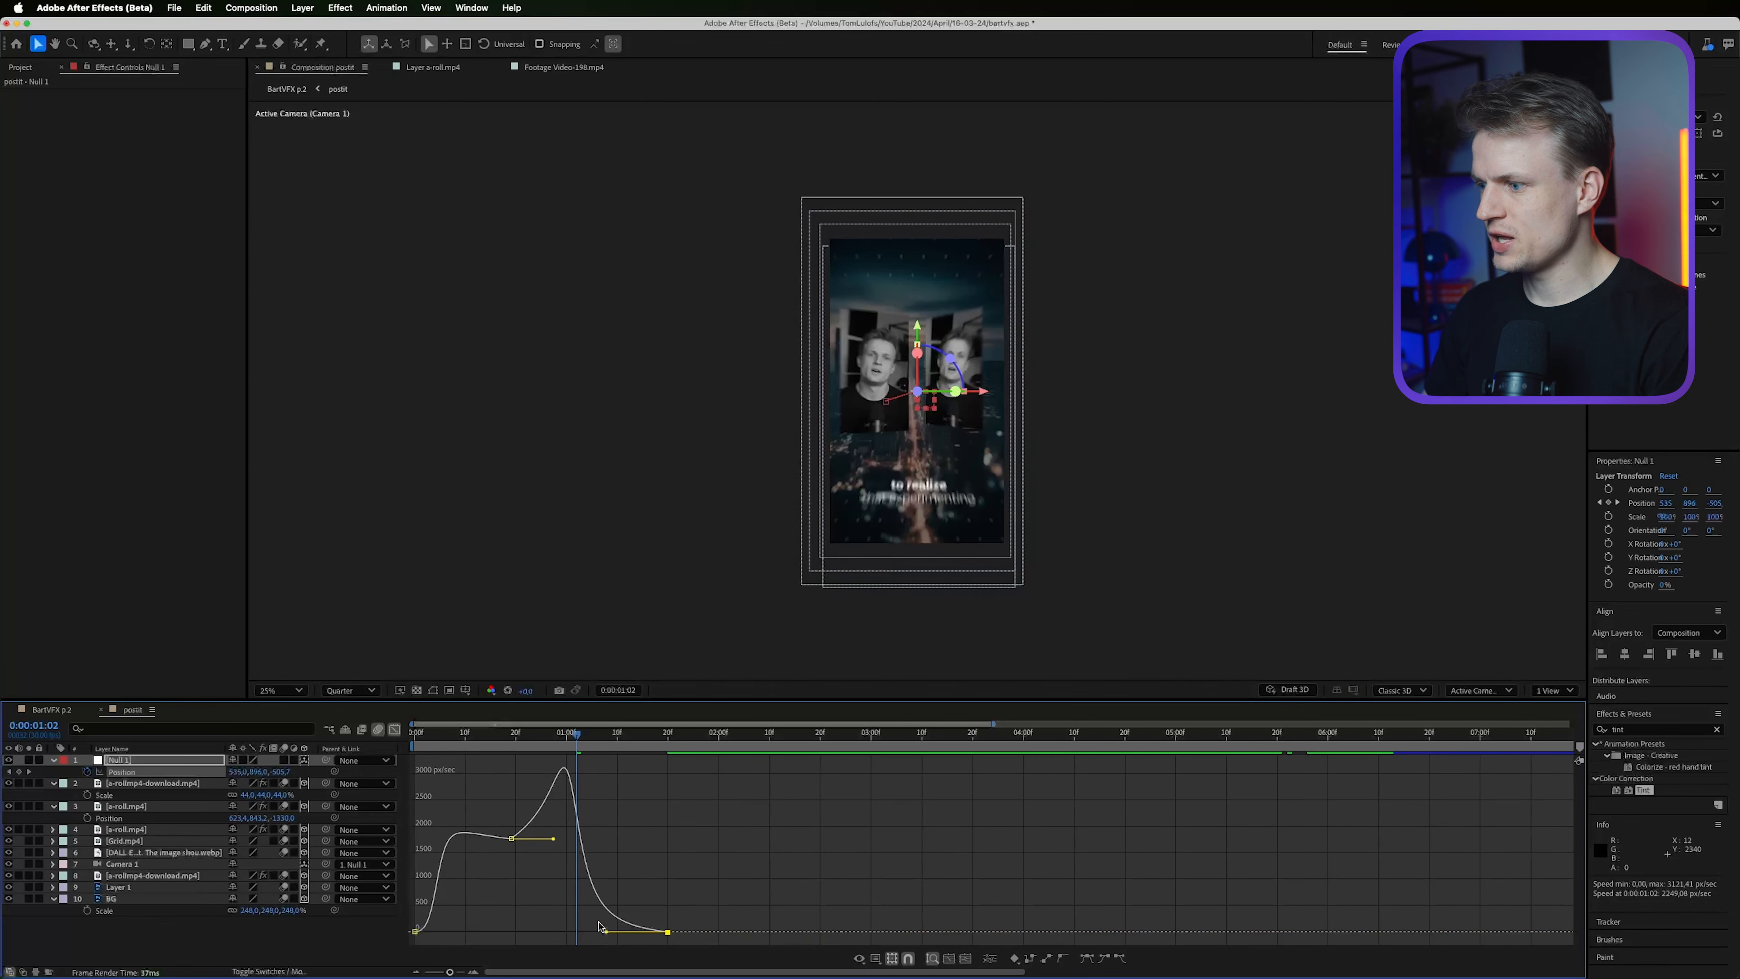
drag(612, 936, 615, 934)
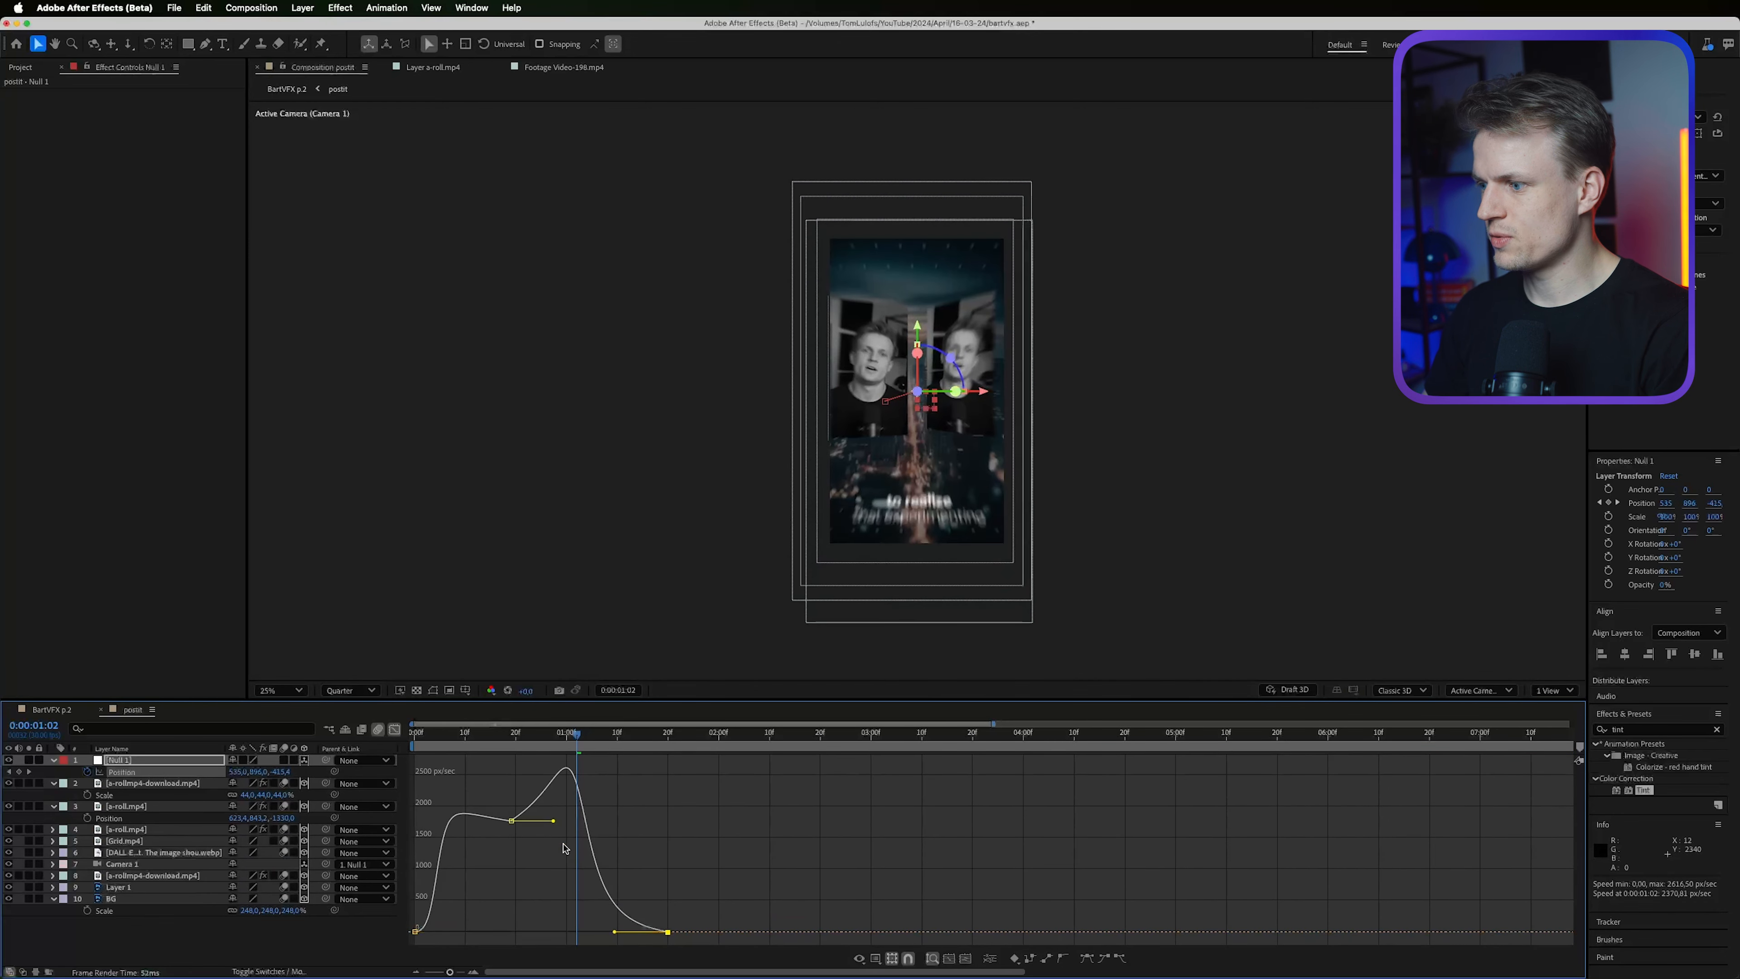
click(514, 745)
key(space)
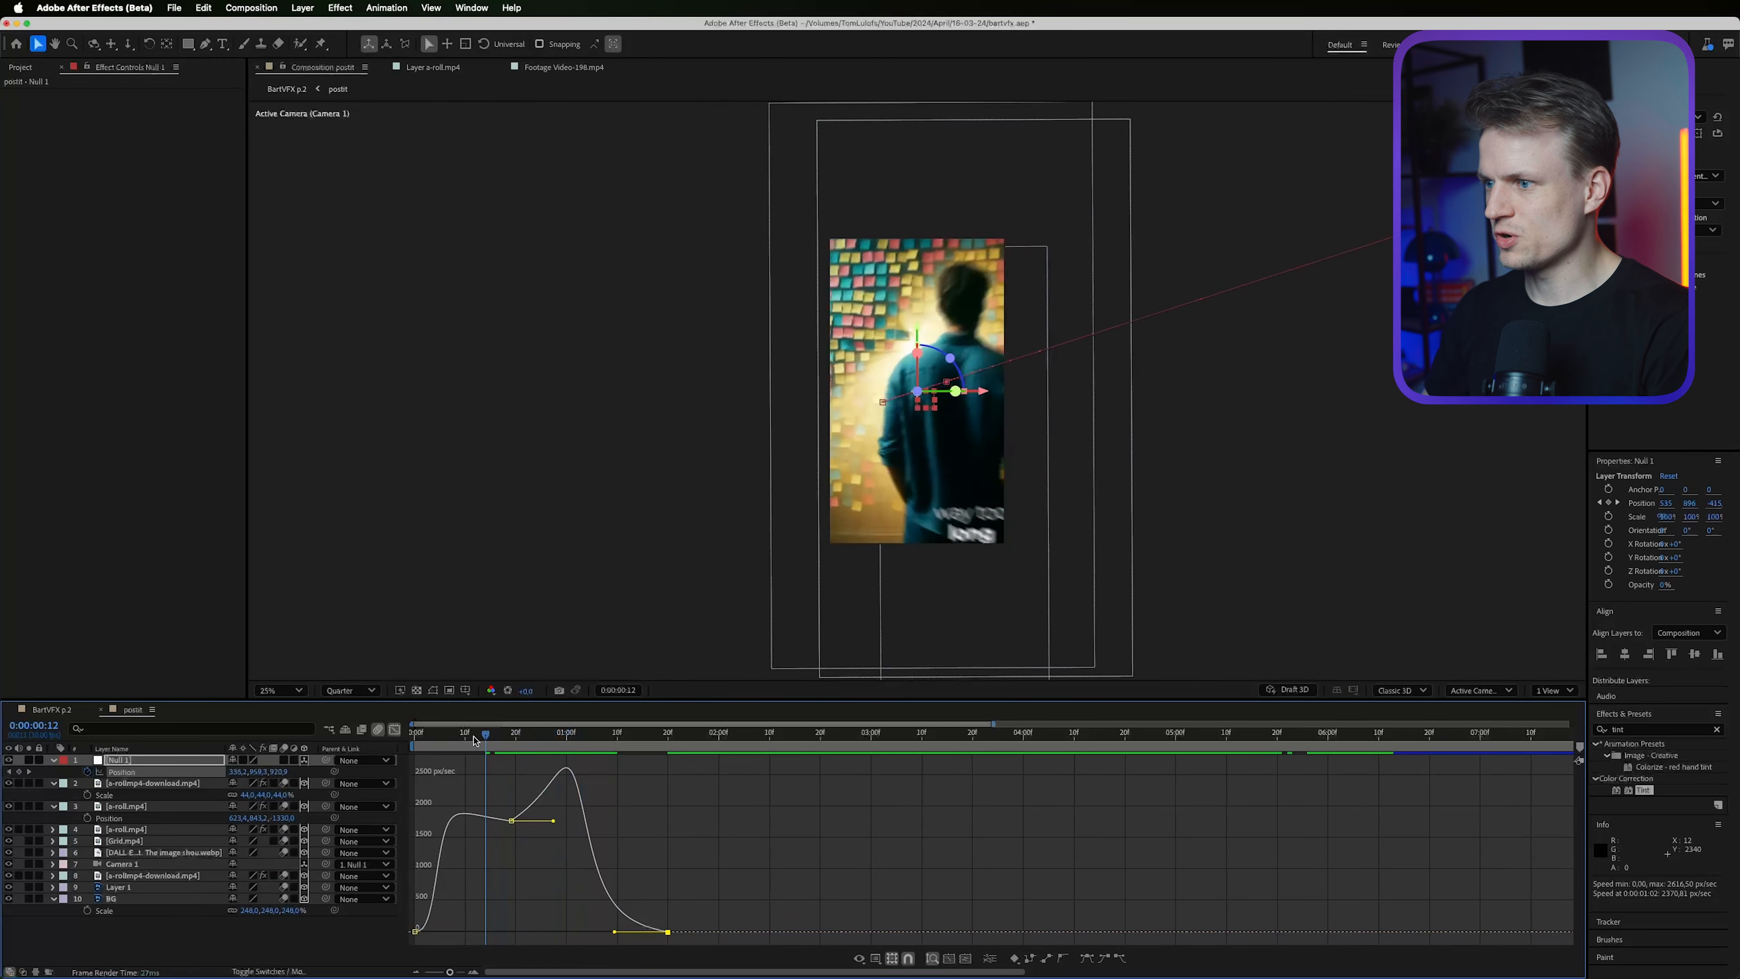
drag(475, 743, 618, 737)
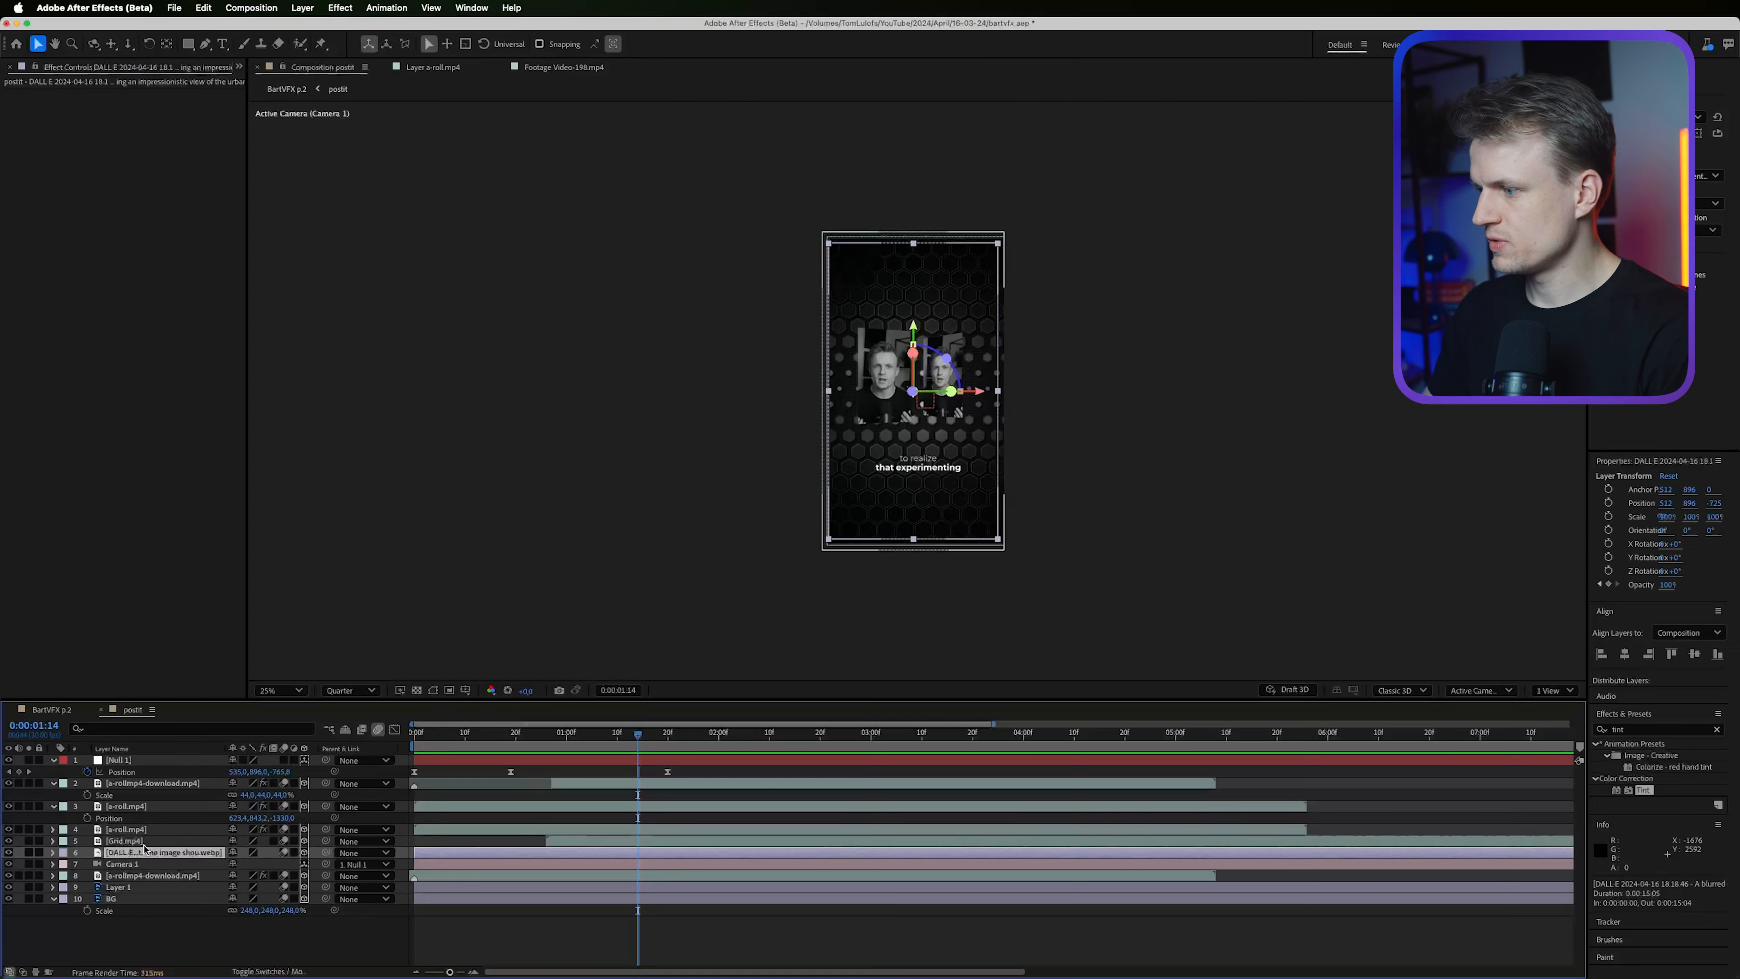
Duplicate the Grid.mp4 layer and place the copy edge to edge to the right of the original.
click(150, 840)
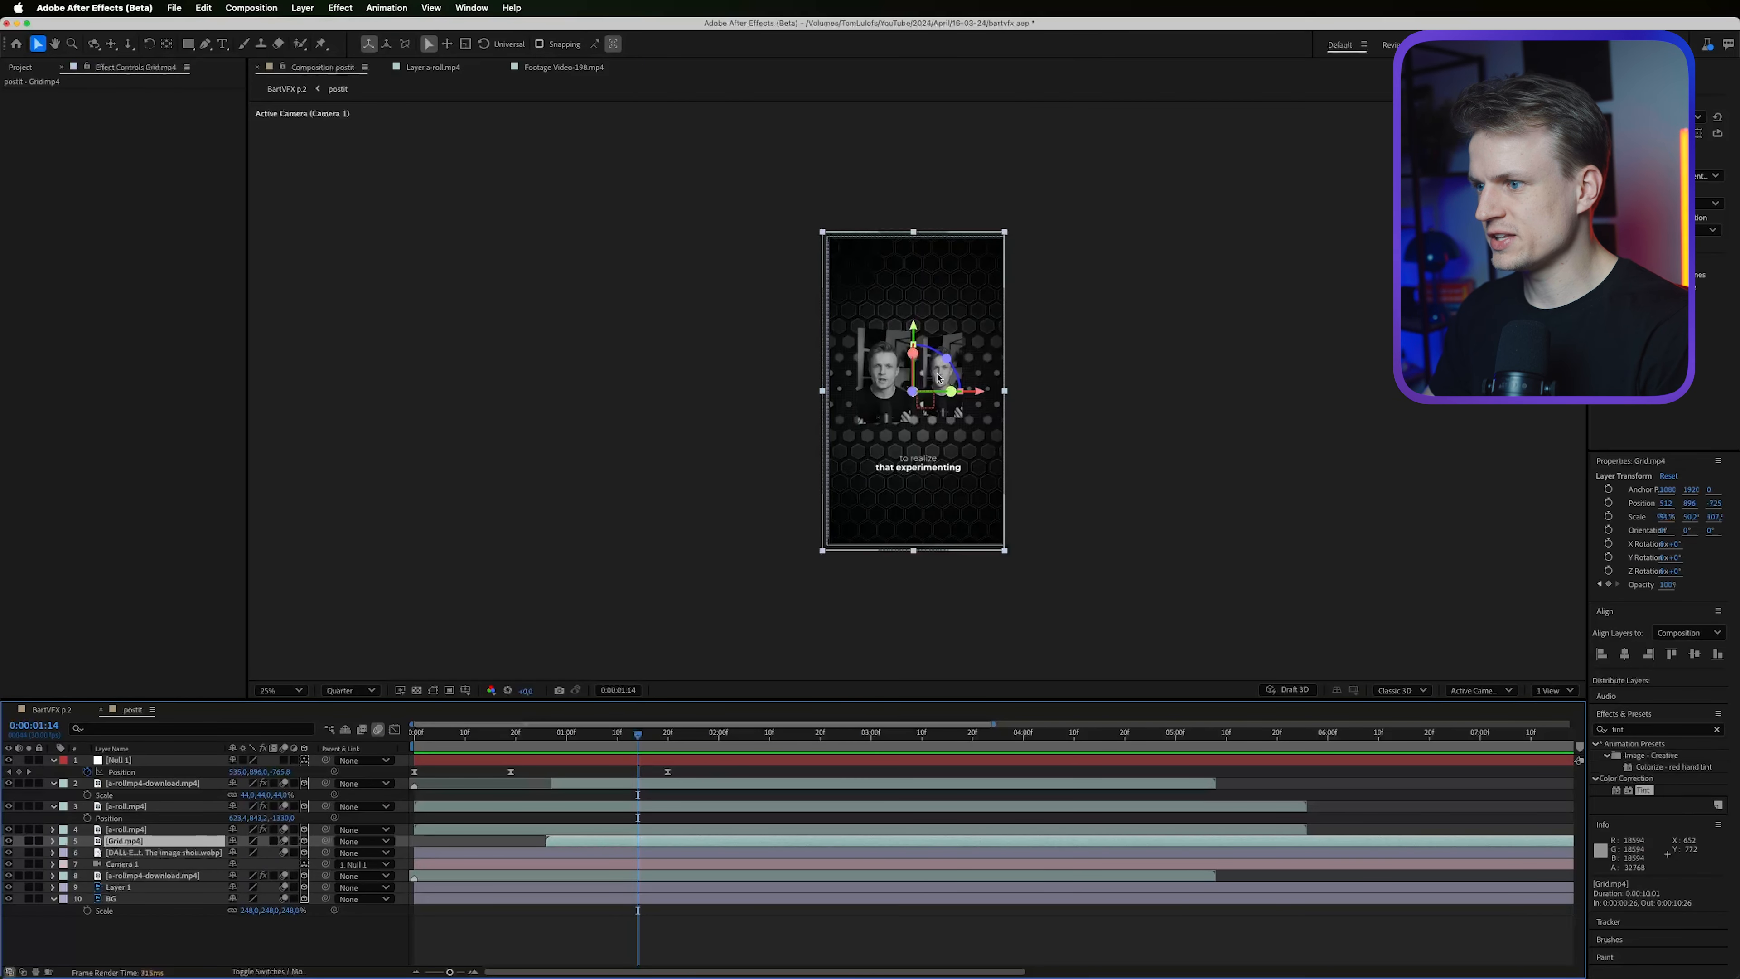
key(super+d)
drag(971, 491, 1151, 491)
key(Return)
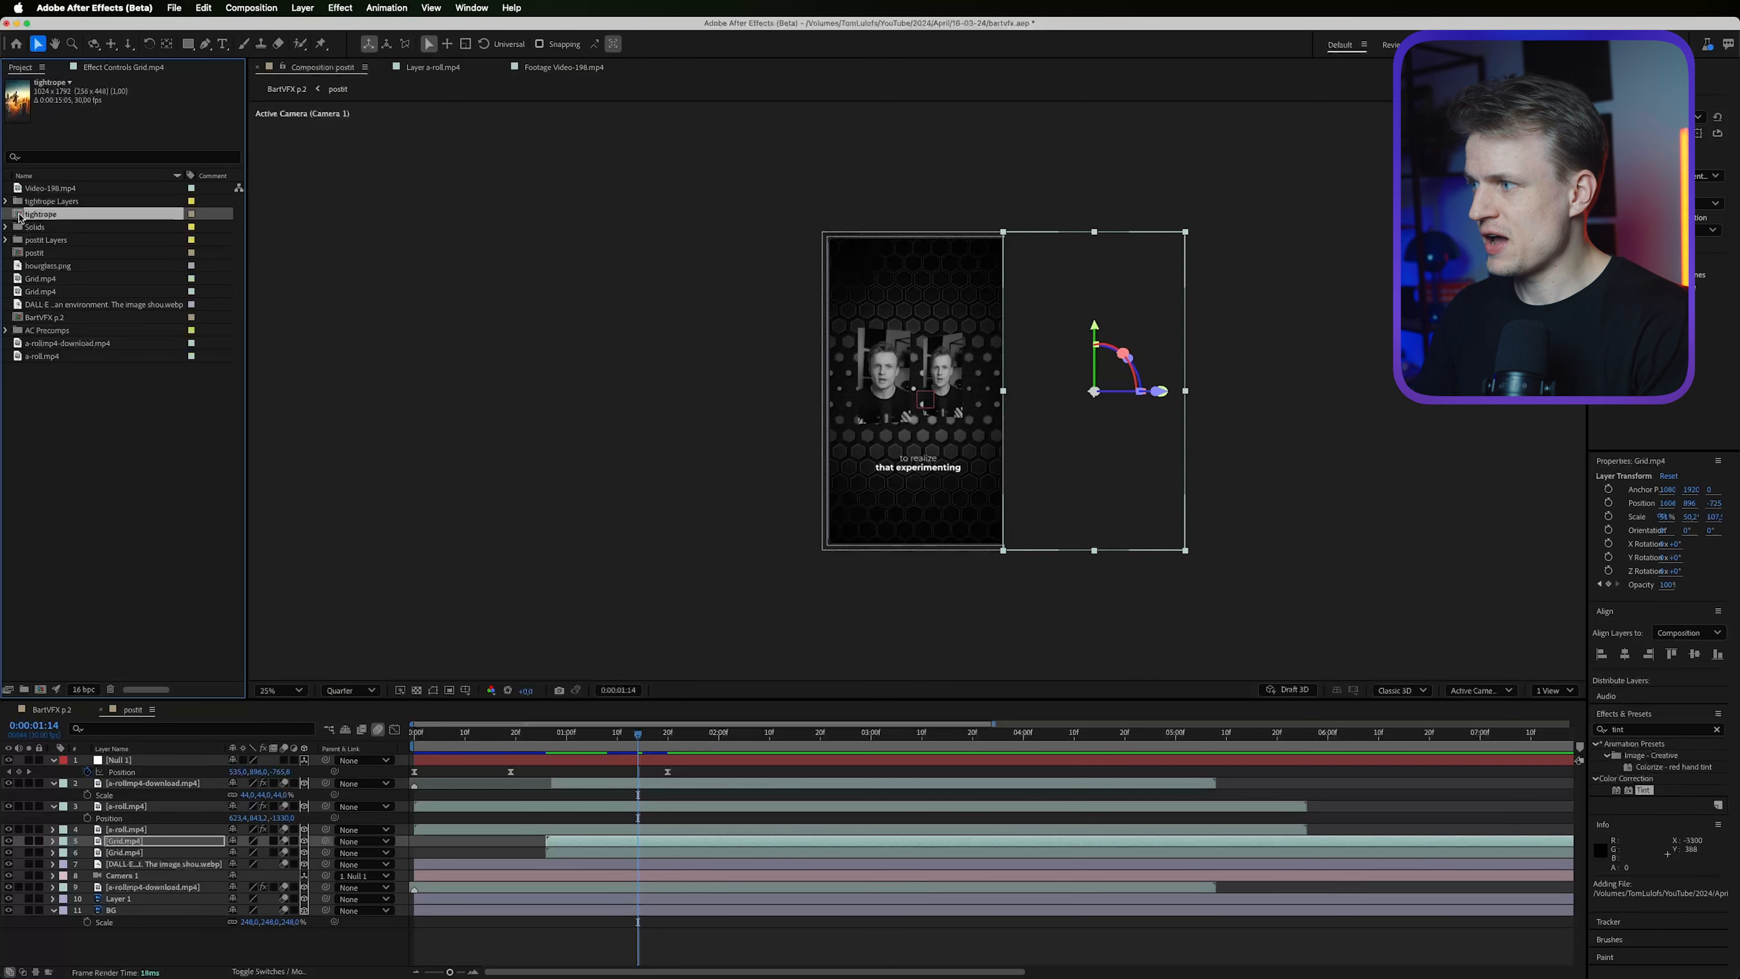
Copy both layers of the tightrope composition and paste them into the postit composition above the two Grid.mp4 layers.
double_click(21, 214)
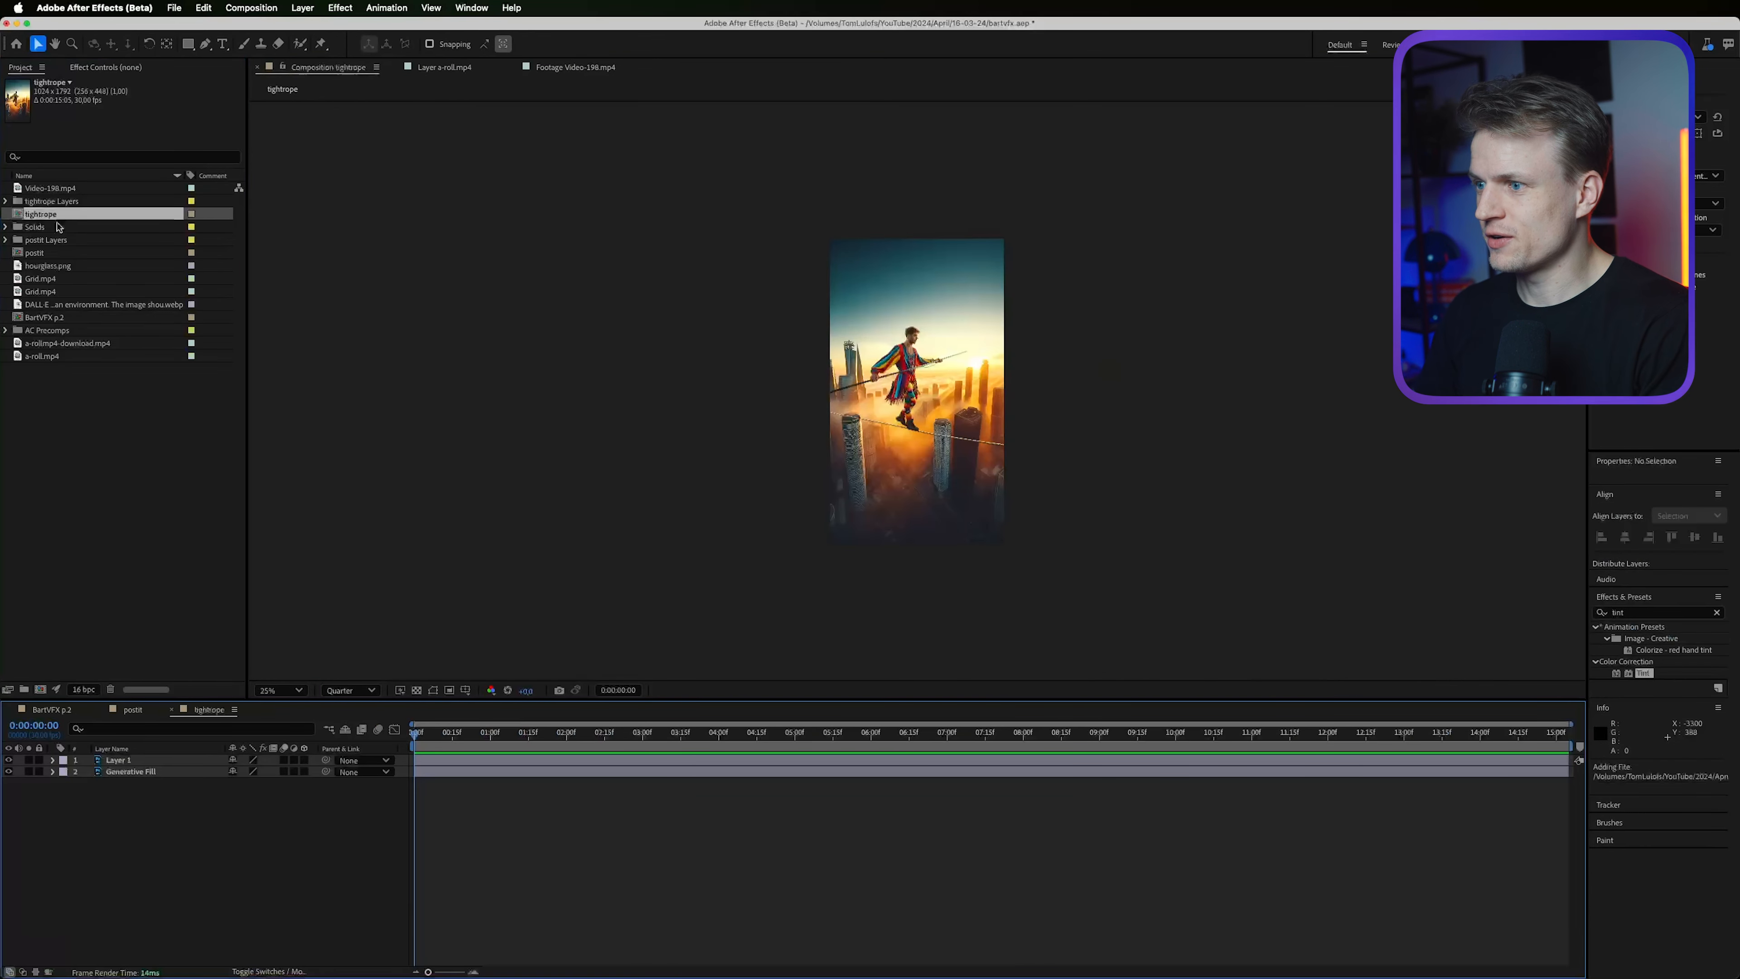
scroll(932, 406, up, 4)
scroll(814, 516, down, 2)
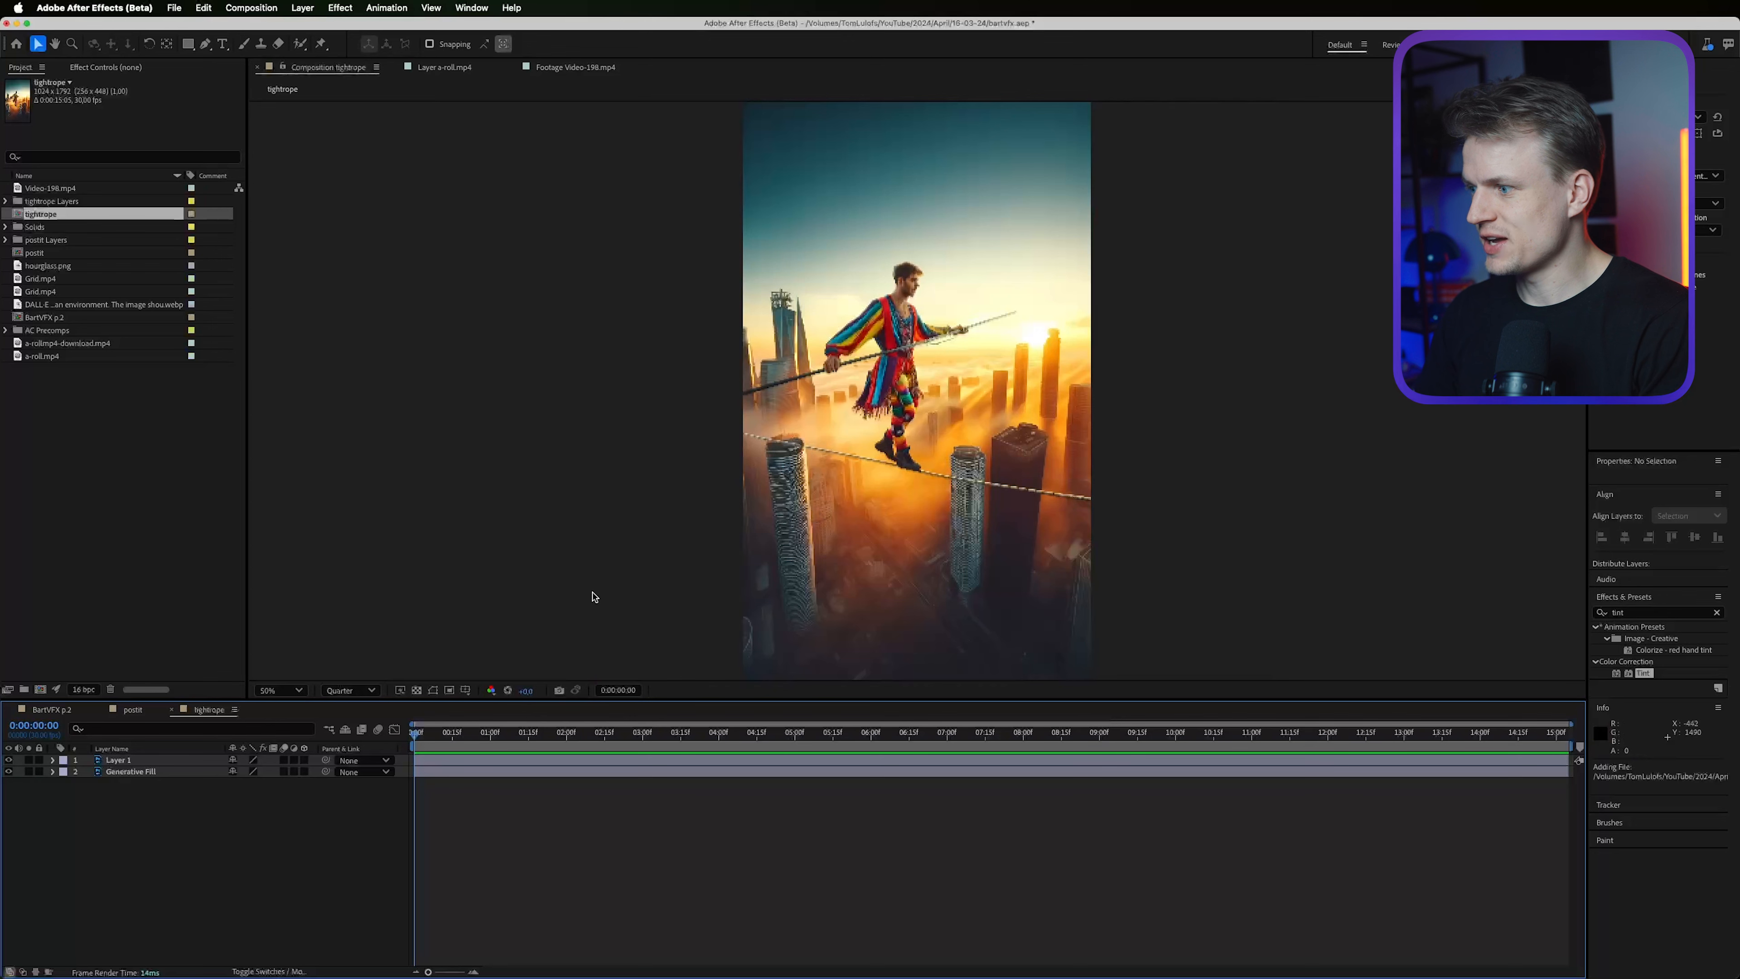
click(146, 761)
shift+click(147, 772)
key(super+c)
click(134, 710)
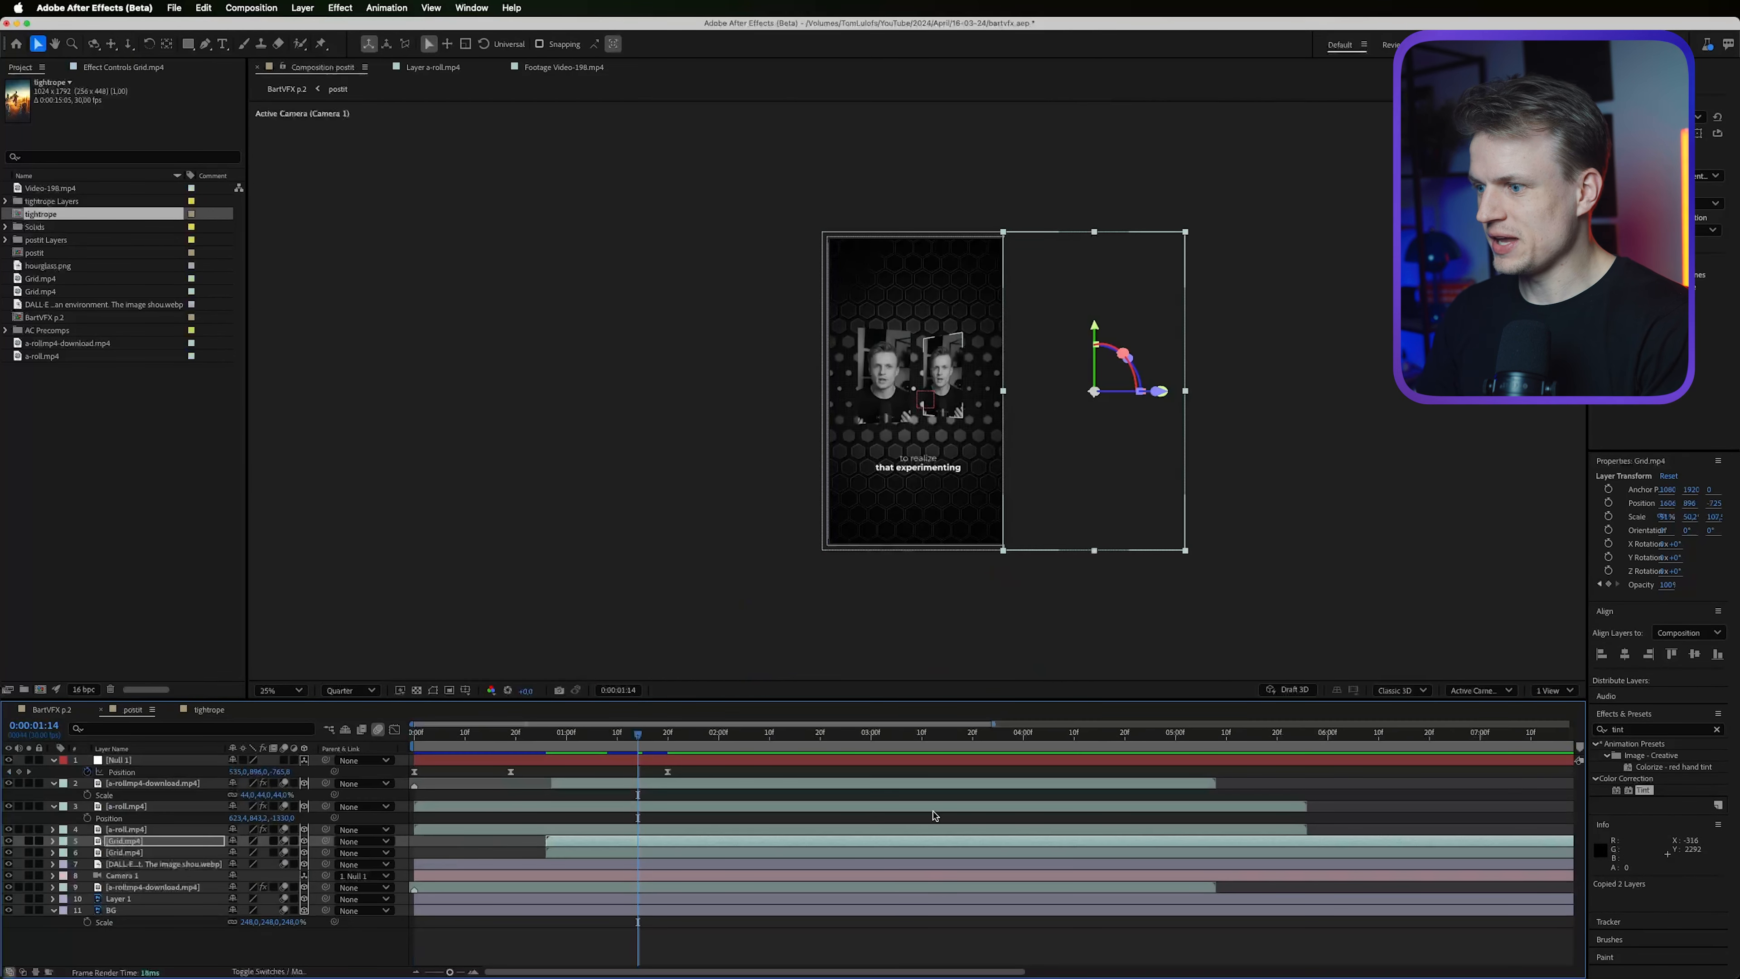
drag(632, 742, 692, 757)
key(super+v)
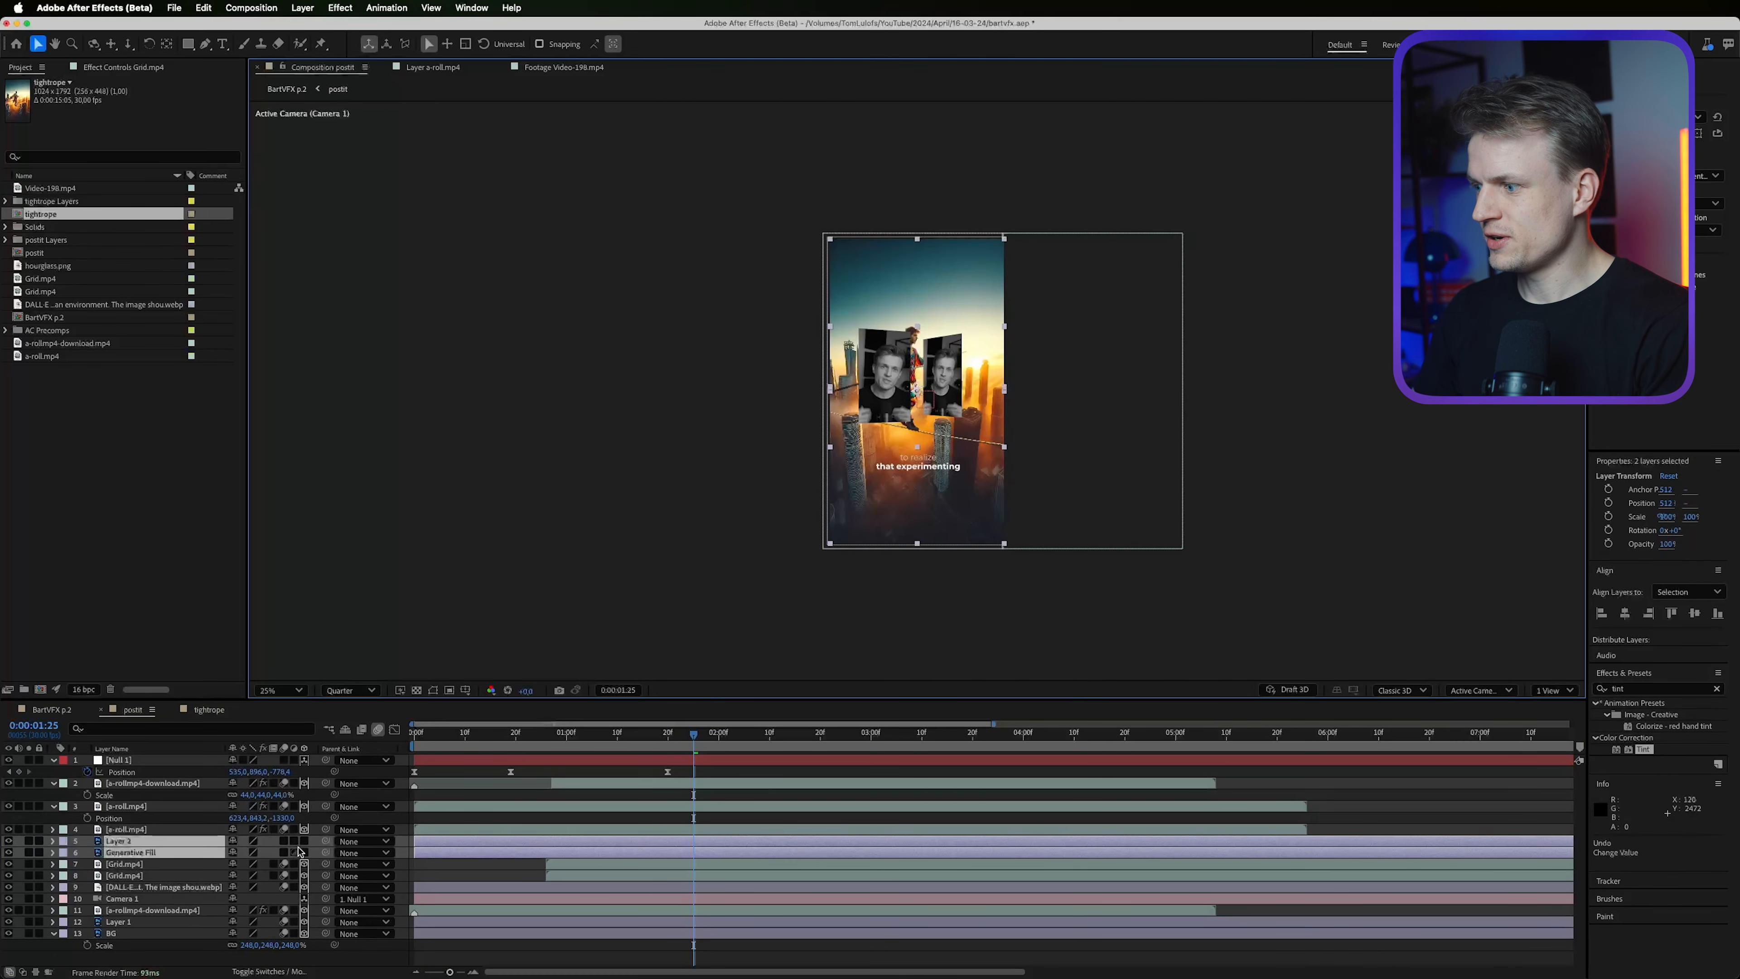
Make the two pasted tightrope layers 3D, set their Z position to -736, and move them right to X about 2625.
click(299, 852)
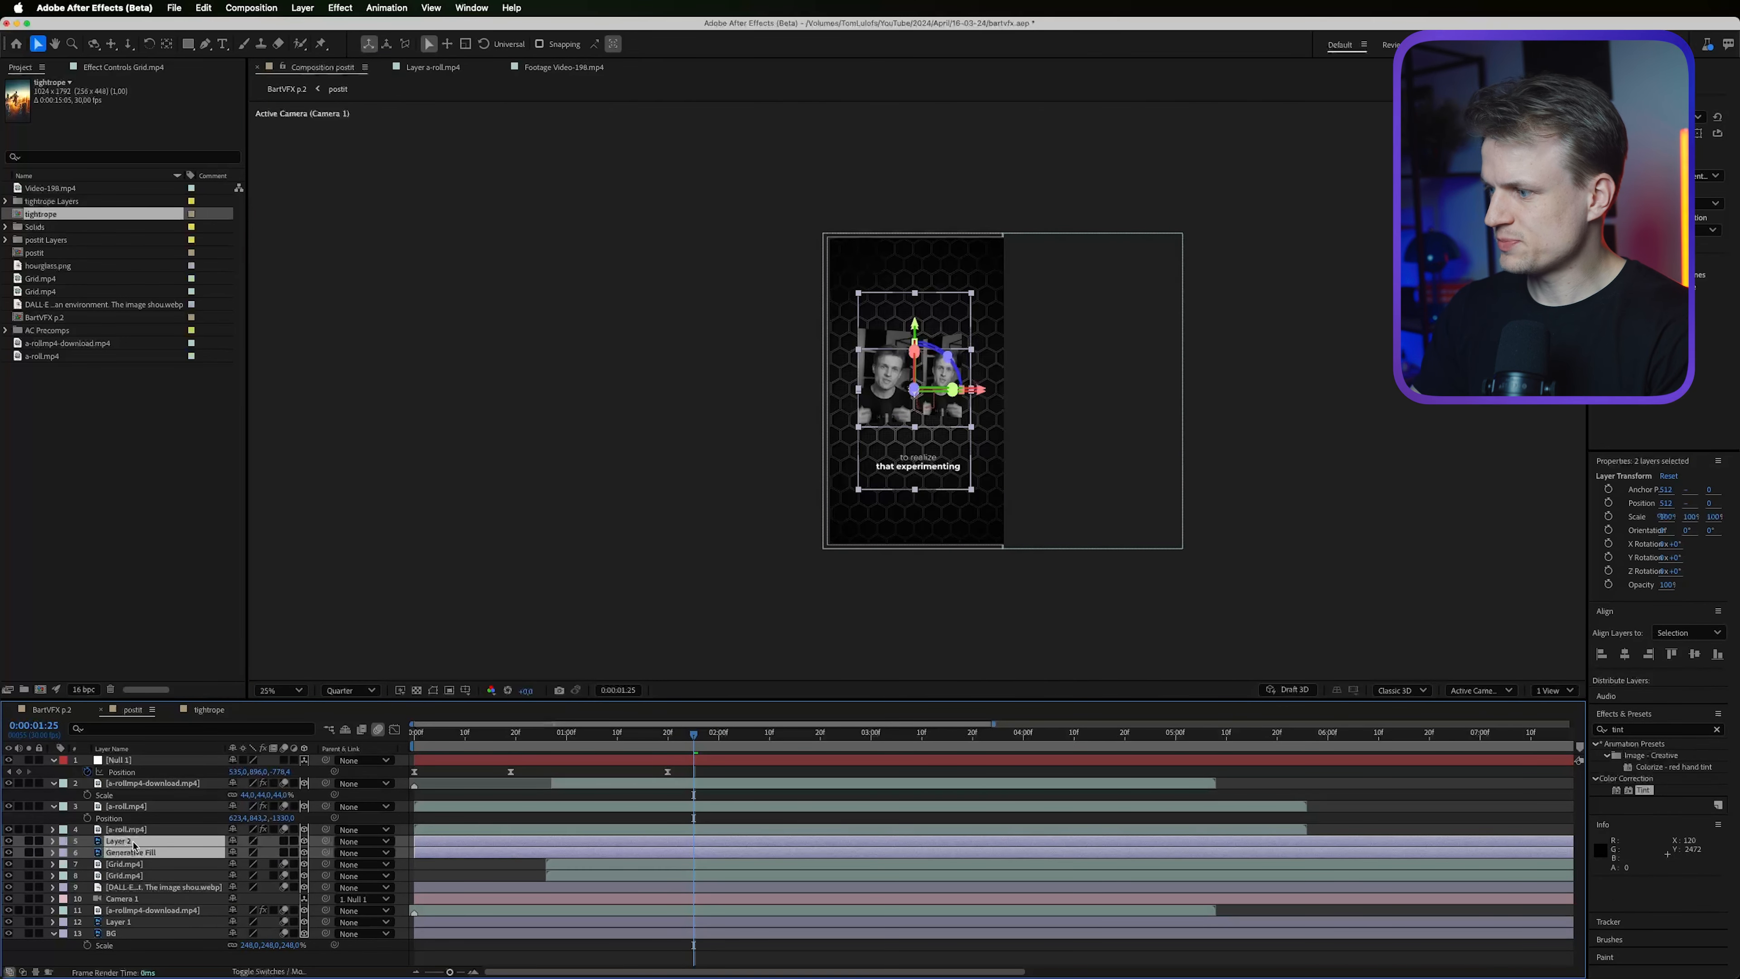
key(p)
drag(275, 852, 218, 852)
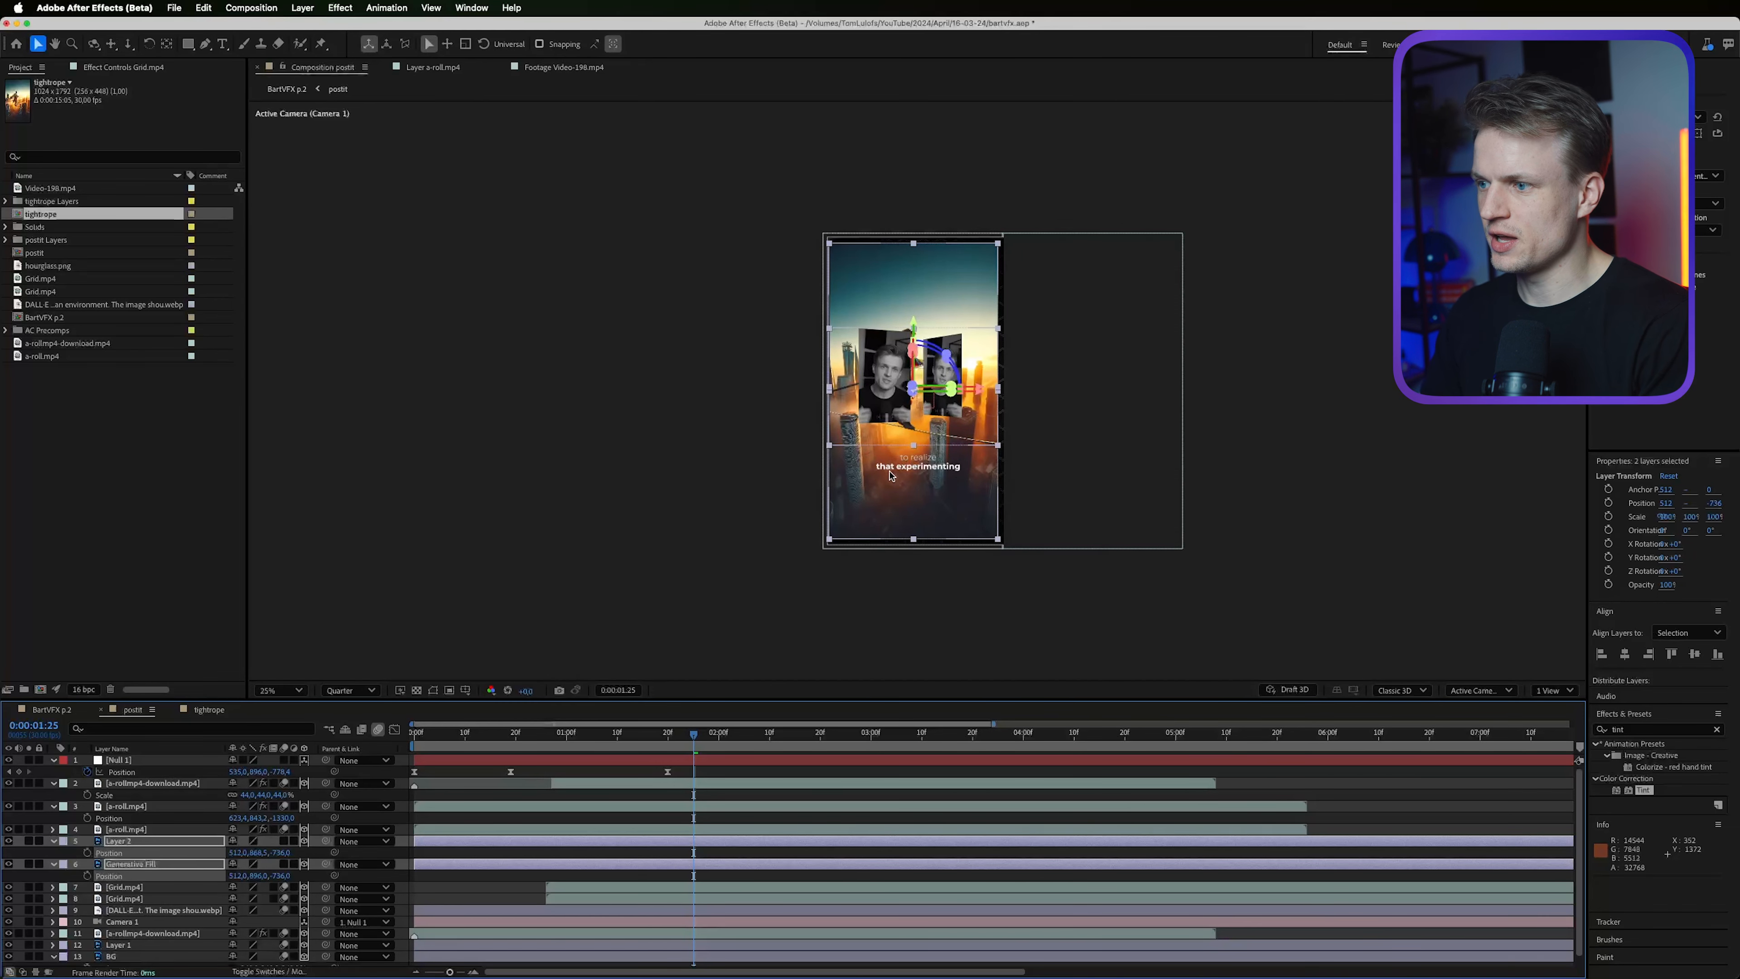
drag(891, 492, 1245, 503)
Keyframe the null's X position at about 2624 at 0:00:02:07 so the camera slides over to the tightrope scene.
click(404, 760)
key(space)
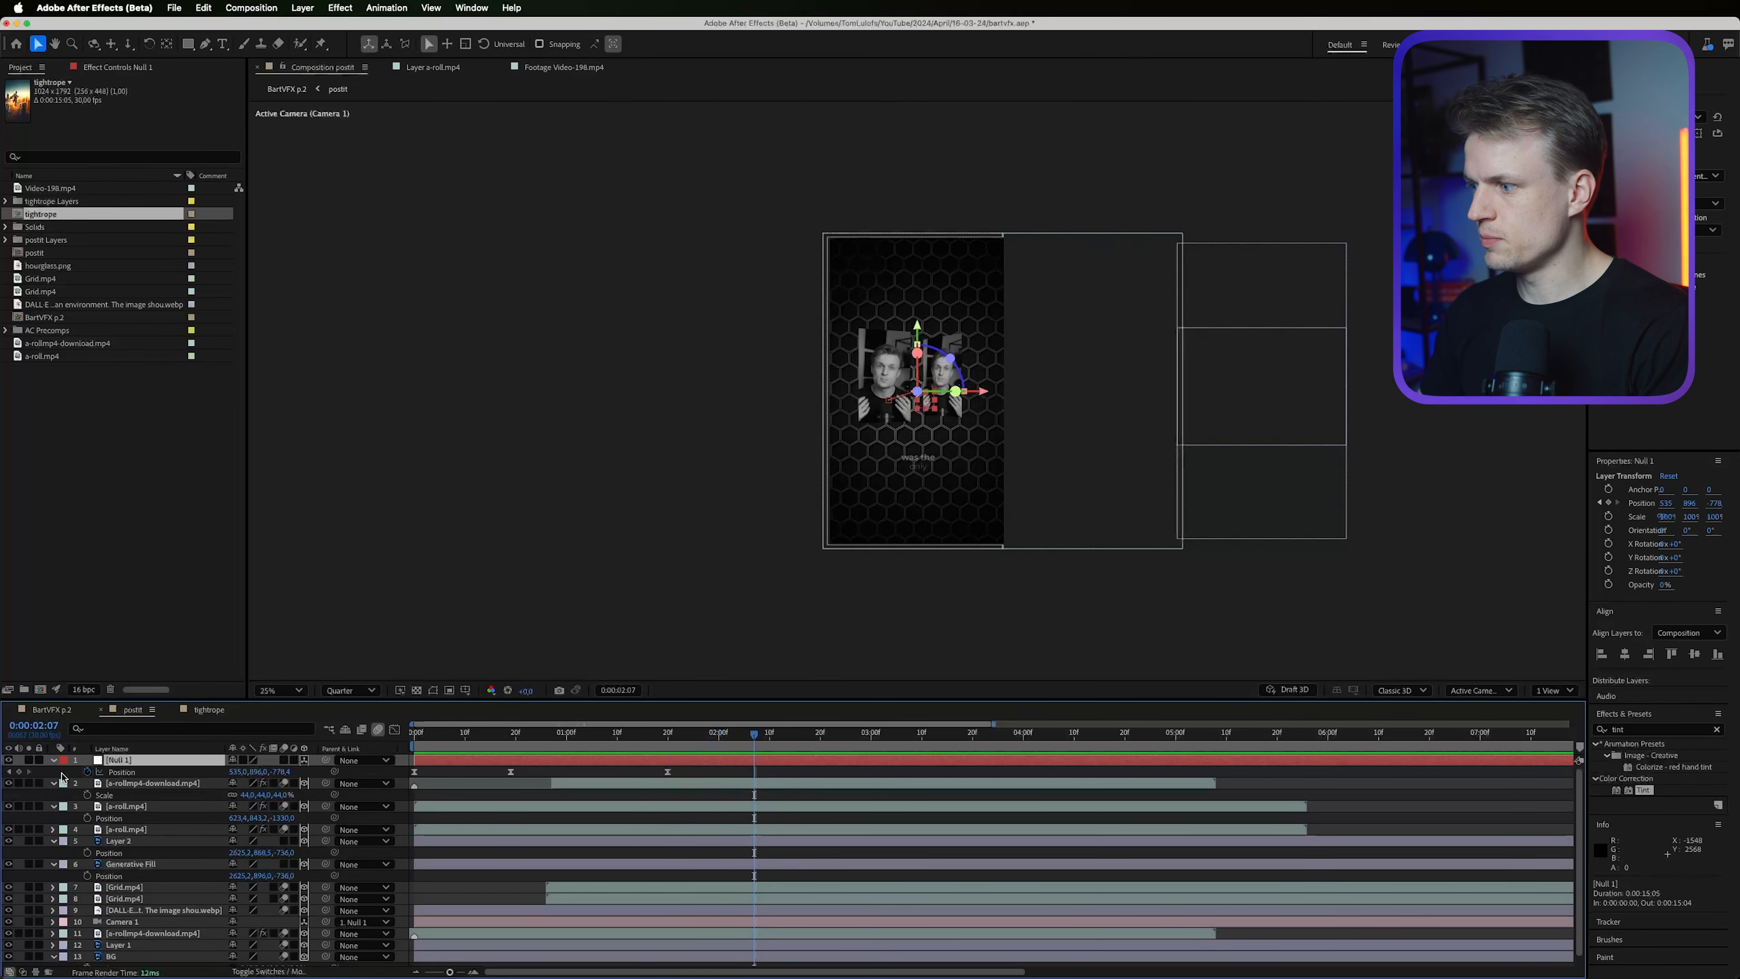
drag(236, 775, 374, 767)
Scale the Generative Fill tightrope background up to about 106% to fill the frame.
click(140, 841)
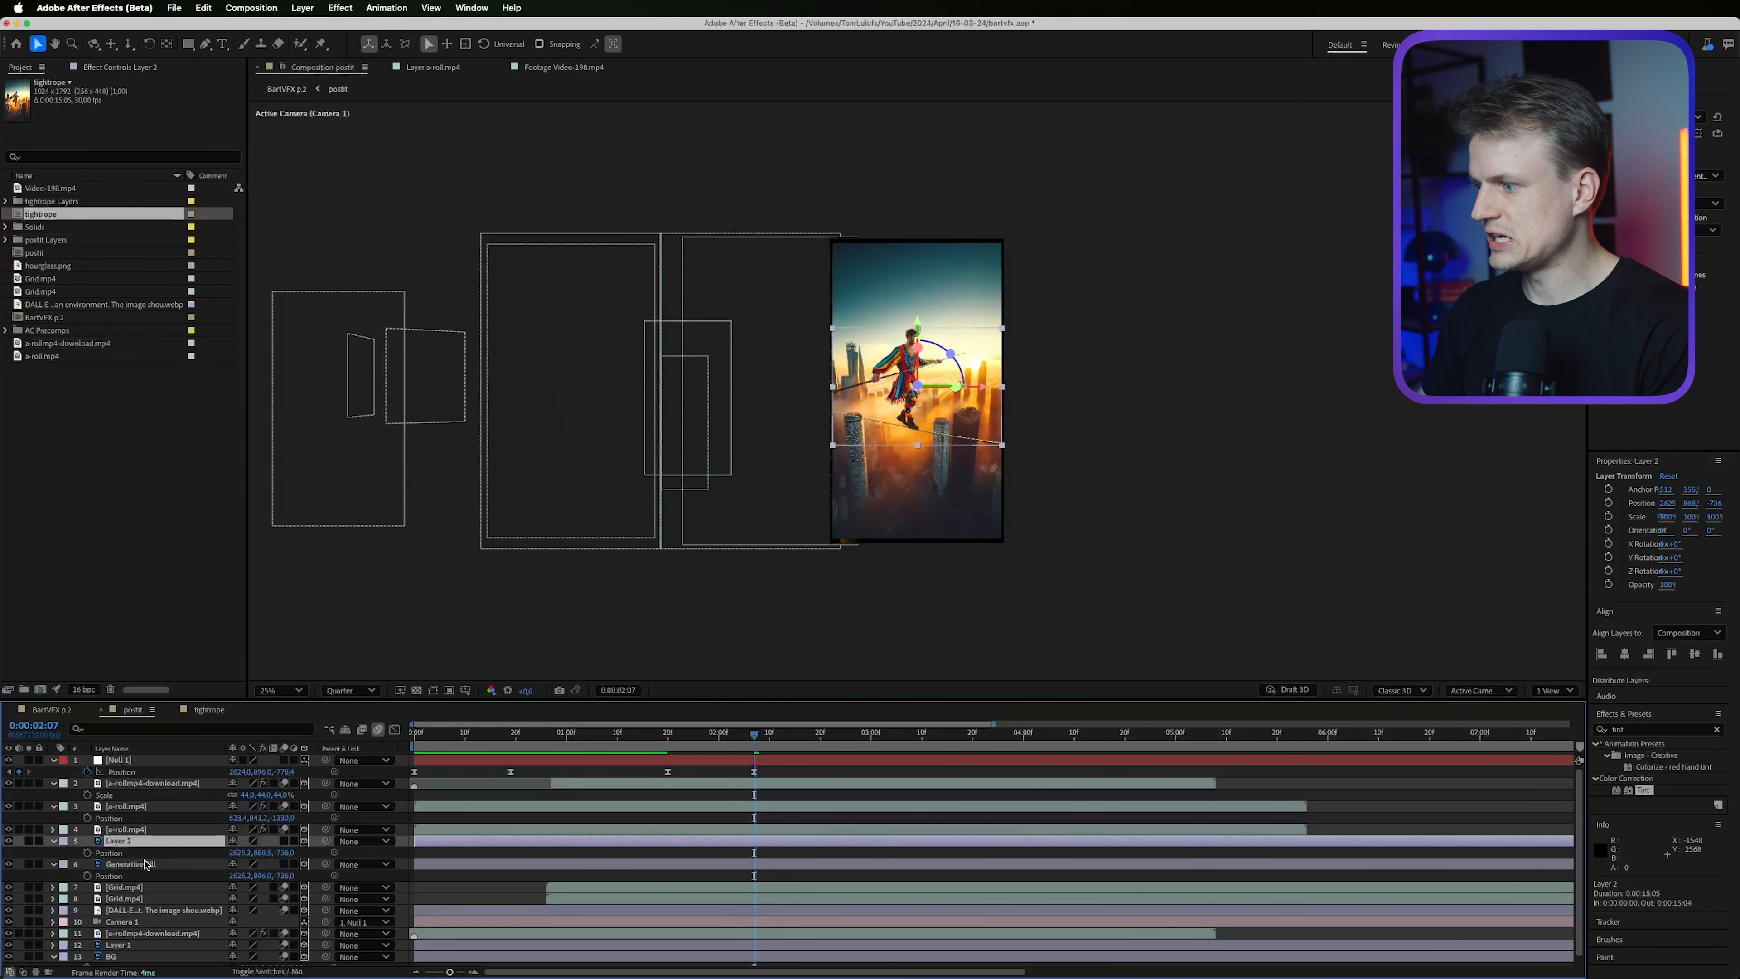
click(167, 865)
drag(291, 875, 323, 865)
Bring the tightrope walker, Layer 2, forward to Z about -1228 and scale it to 70%, checking the slide at 0:00:02:00.
click(113, 842)
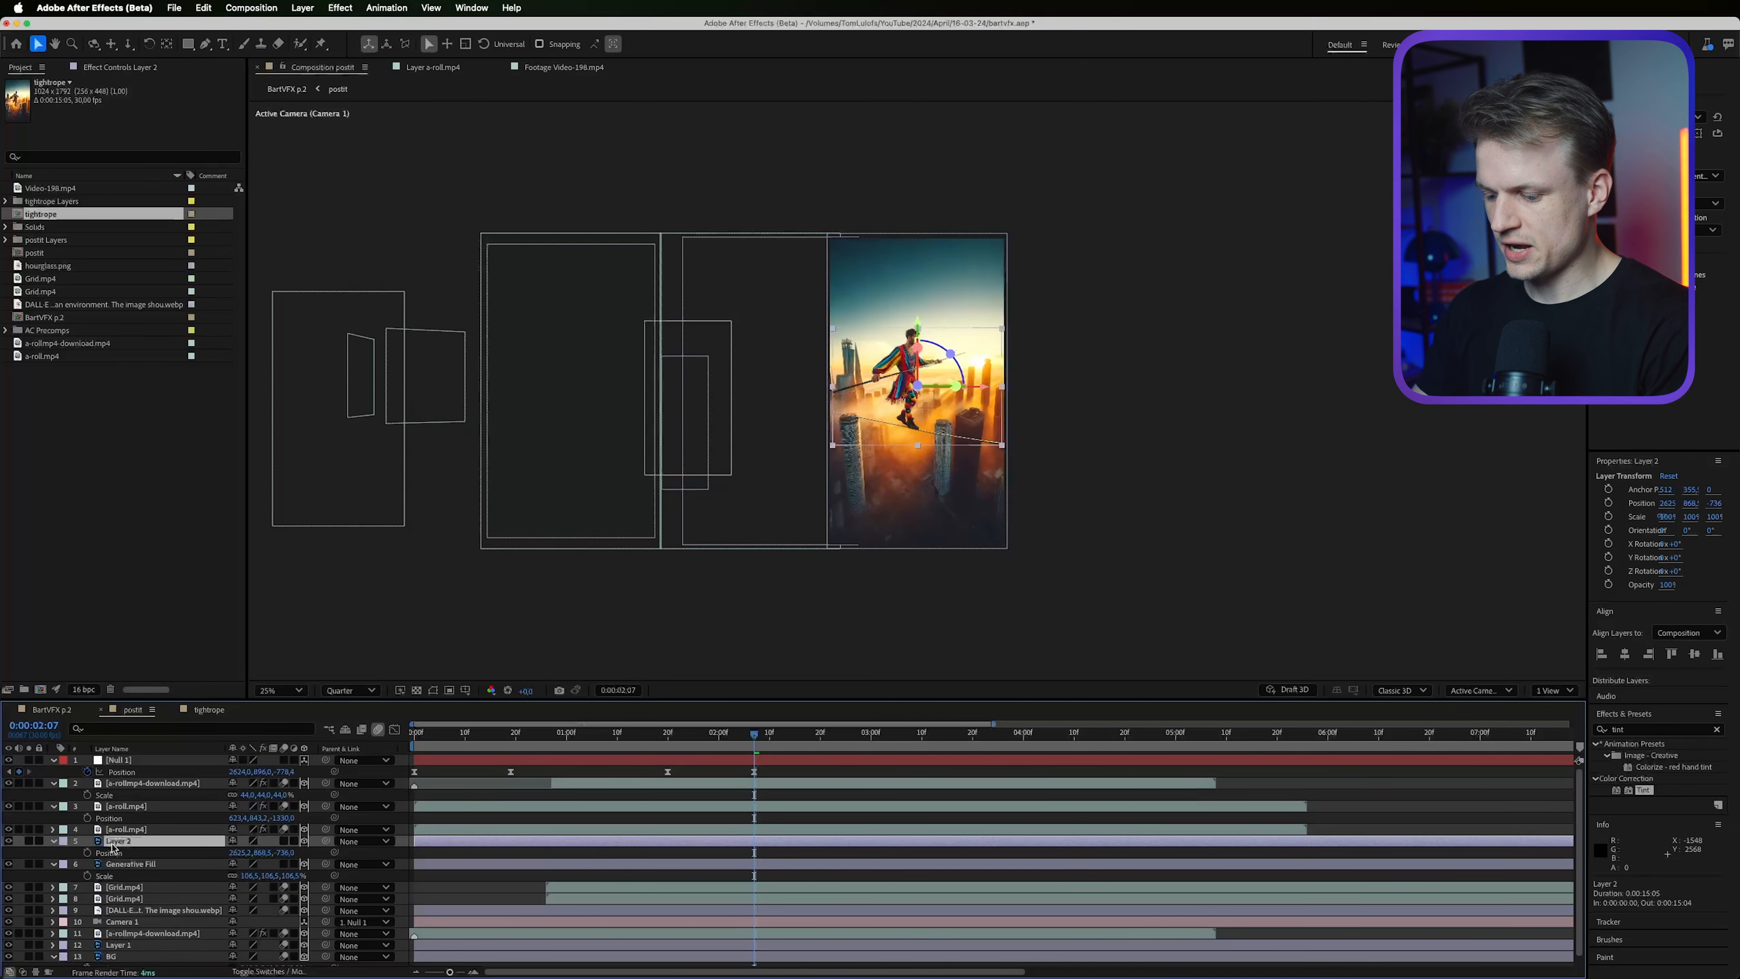
key(p)
key(p)
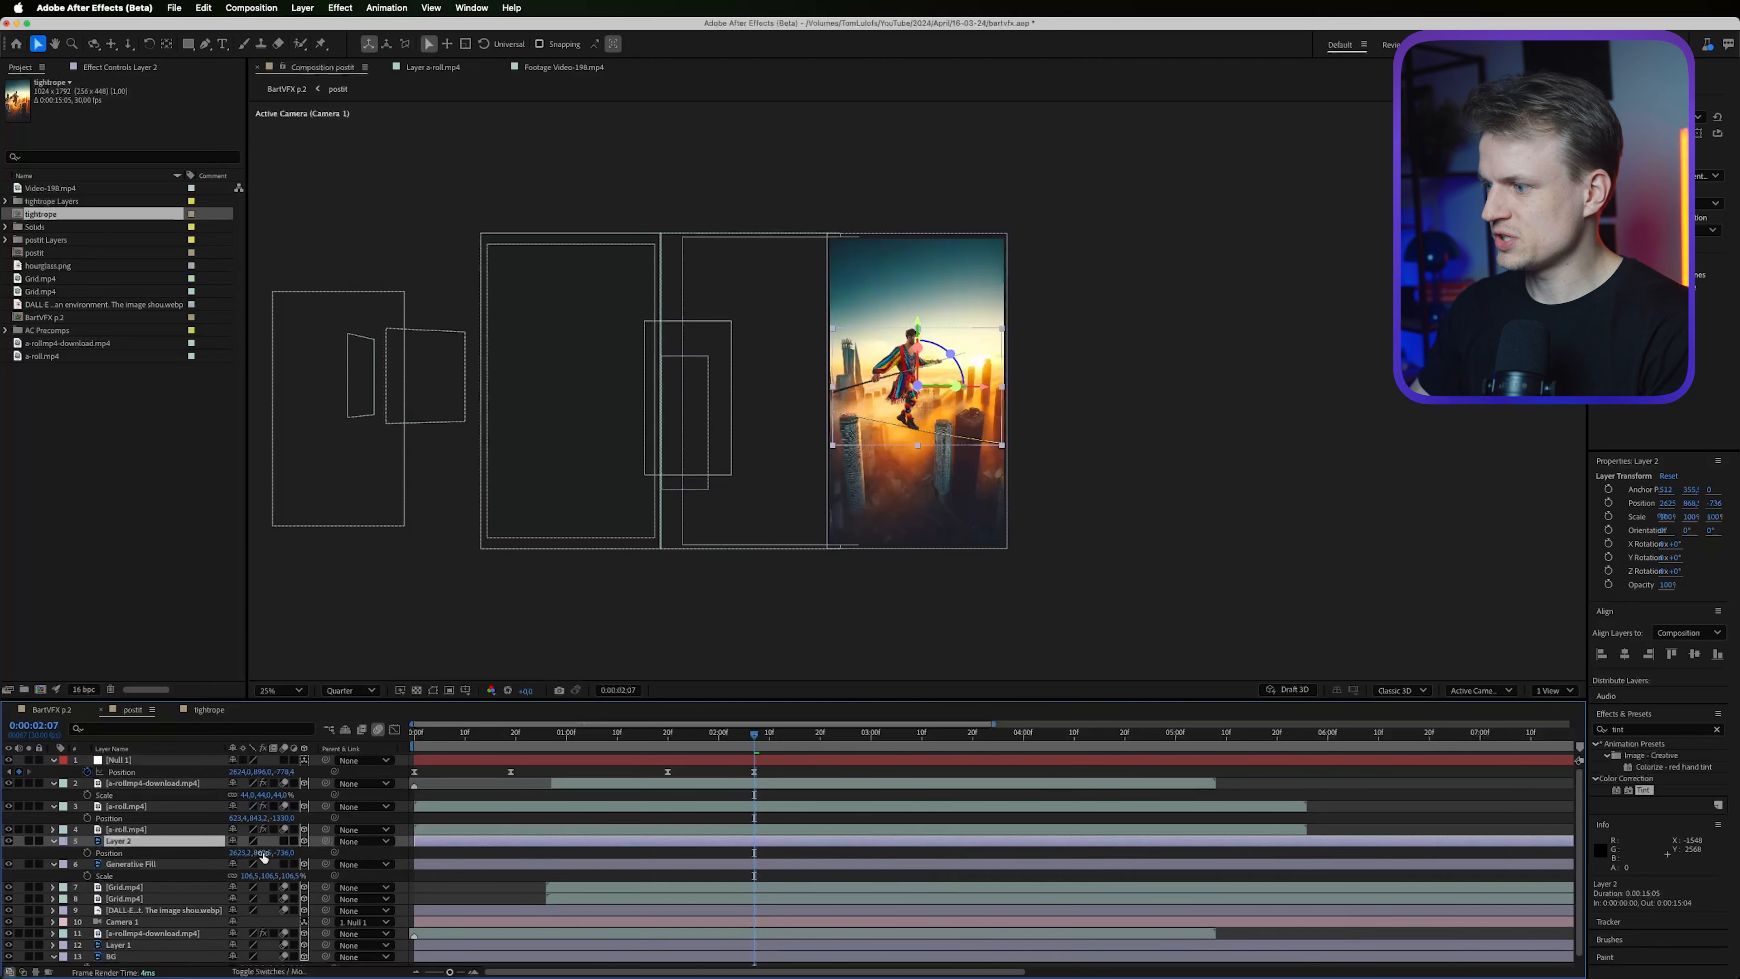
drag(281, 852, 253, 853)
key(s)
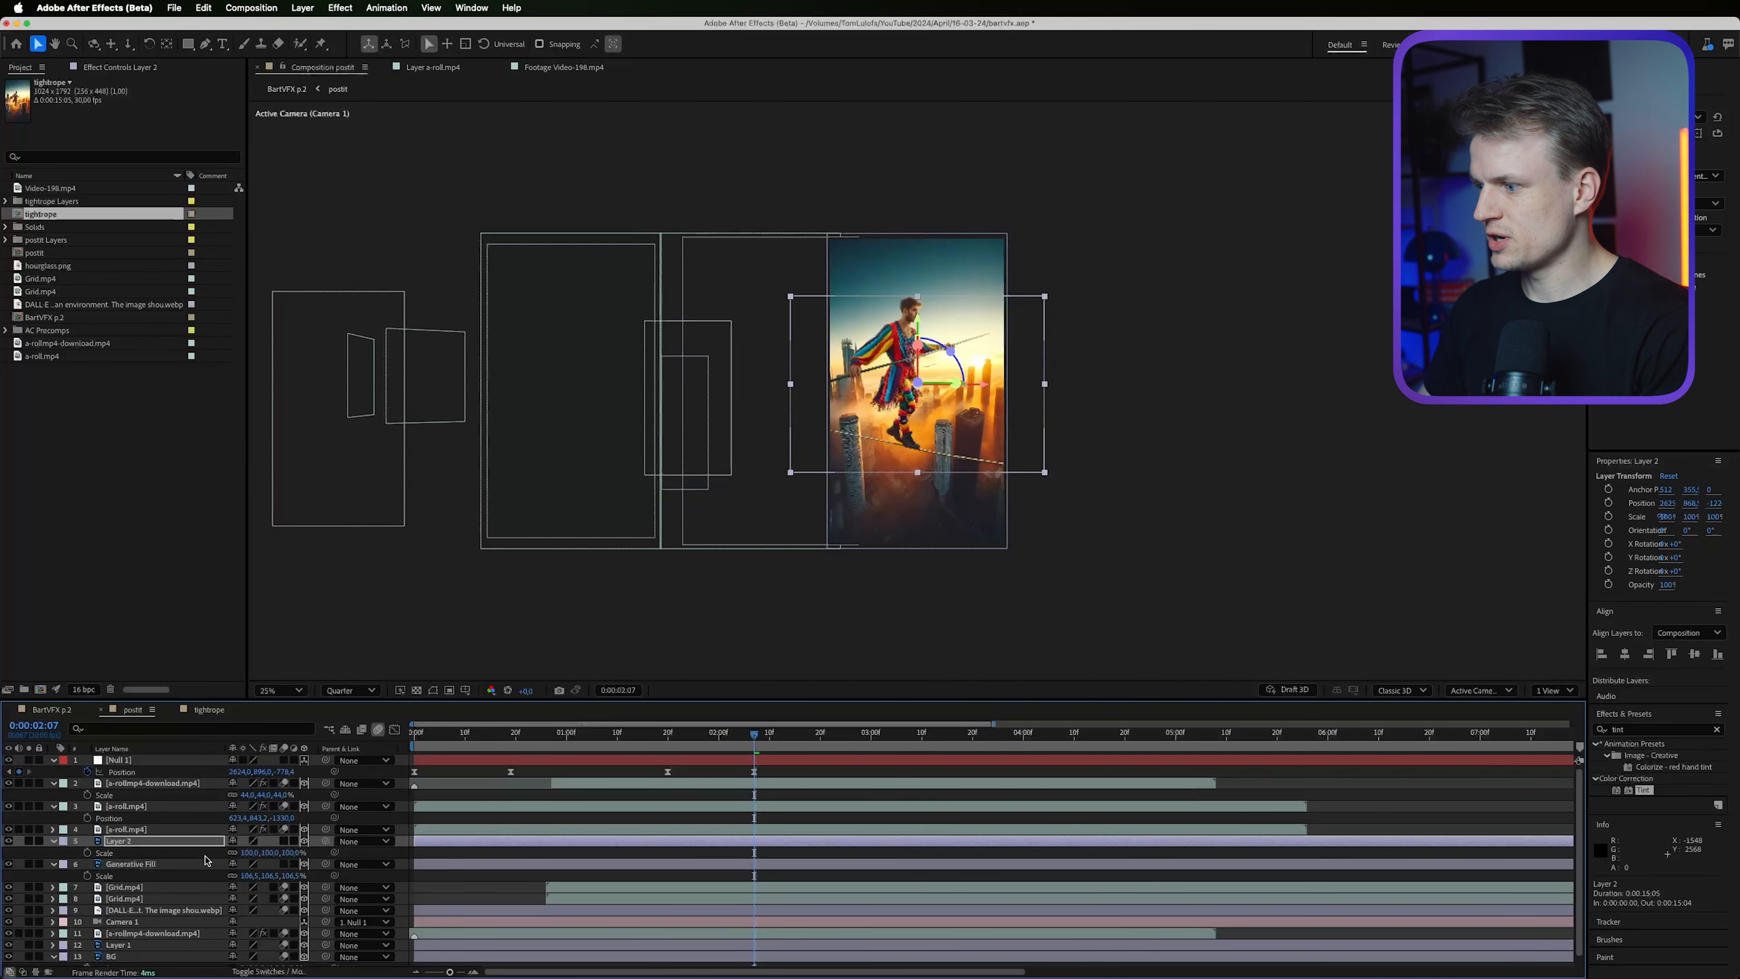
drag(275, 853, 254, 852)
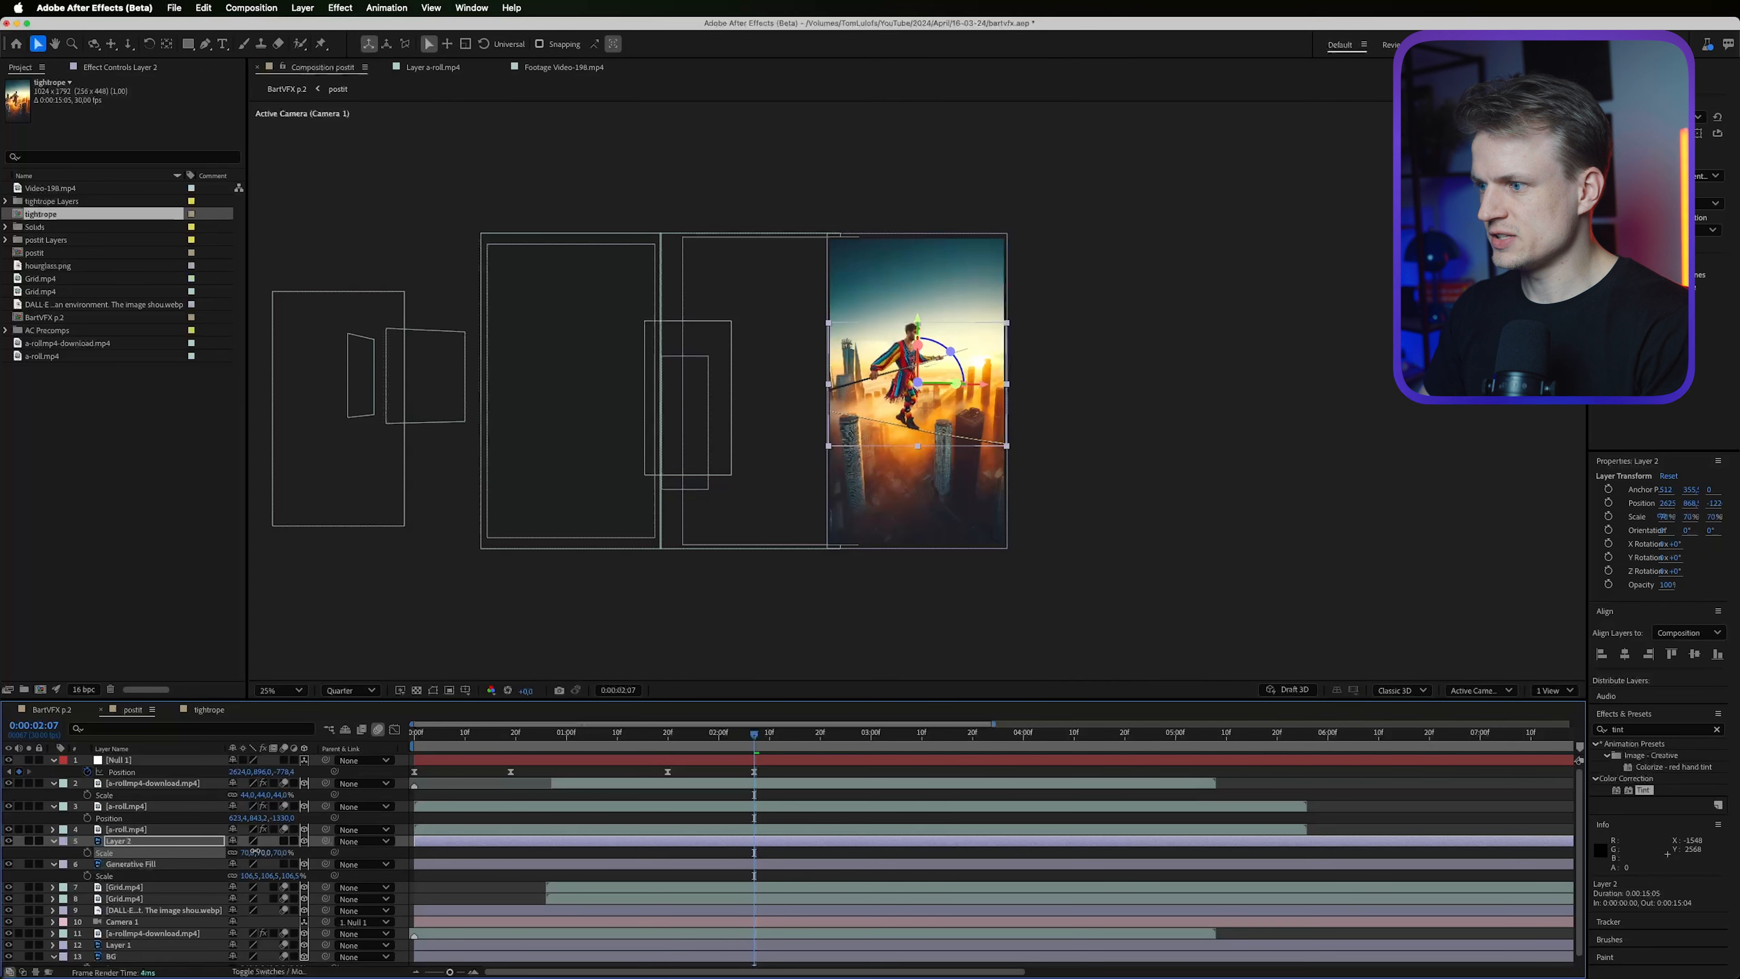
drag(744, 742, 718, 744)
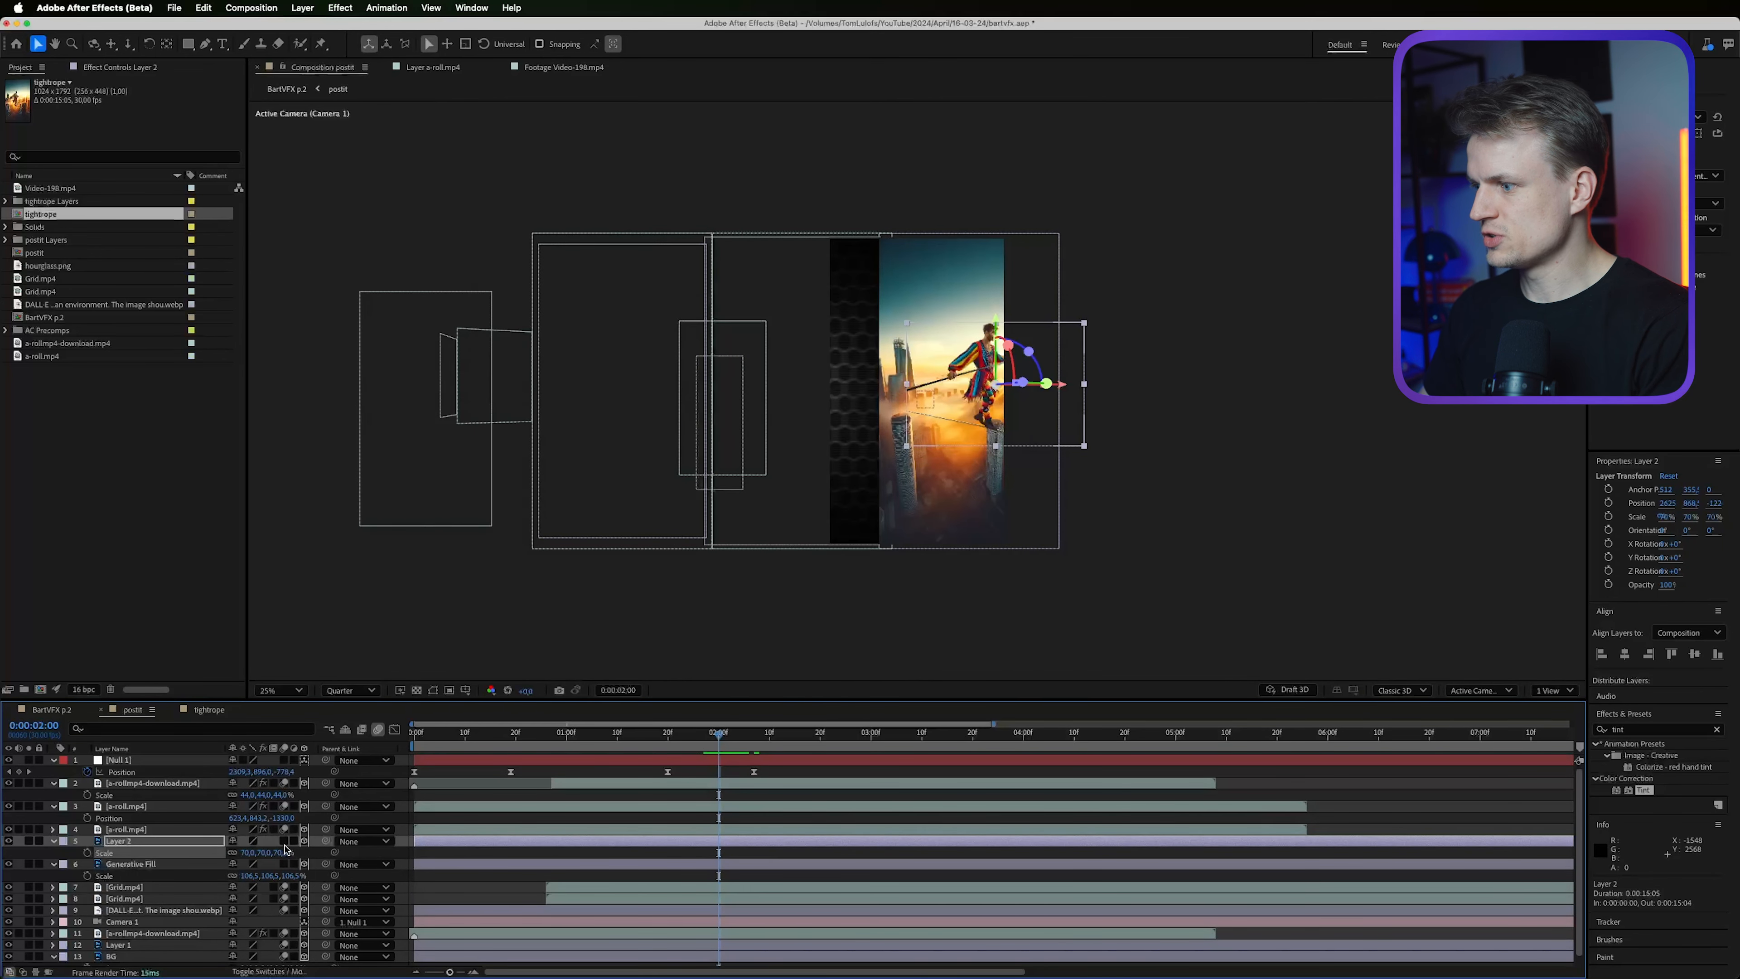
Nudge the duplicated Grid.mp4 layer left to X about 1446, working at 0:00:01:23.
drag(728, 736, 684, 736)
click(960, 470)
key(shift+Left)
key(shift+Left)
key(shift+Left)
key(shift+Left)
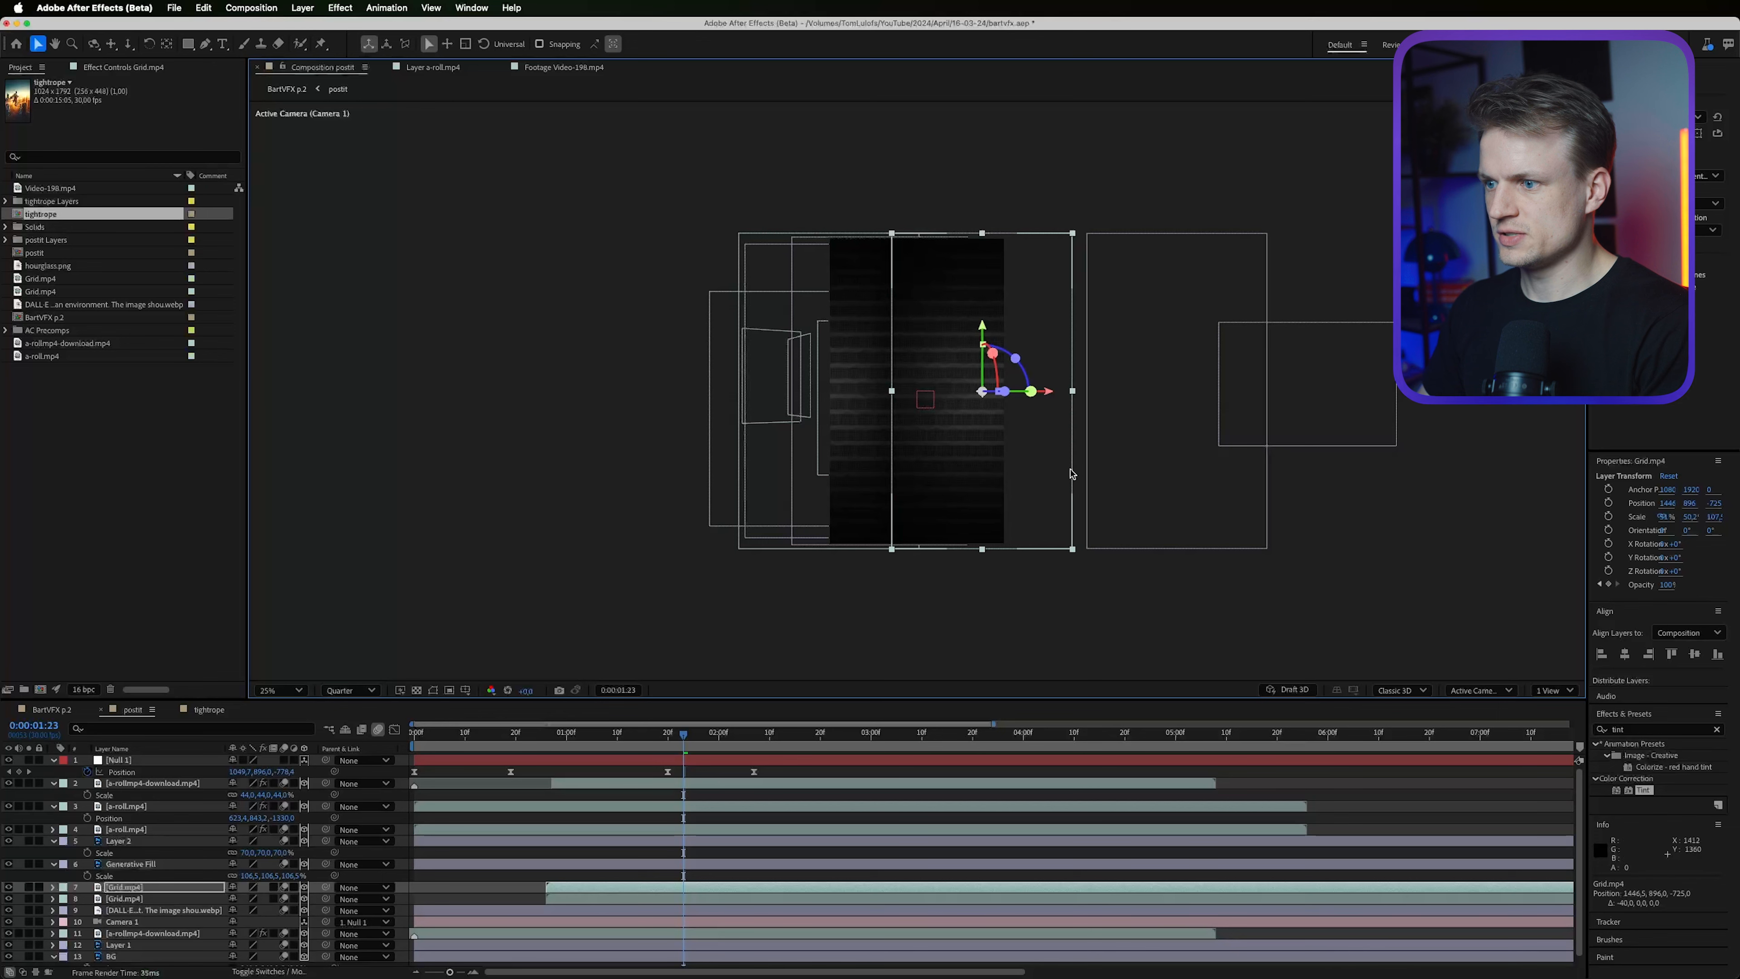
Shift the Generative Fill background and Layer 2 left to X about 2465, and preview the slide.
click(1114, 472)
key(shift+Left)
key(shift+Left)
click(1367, 368)
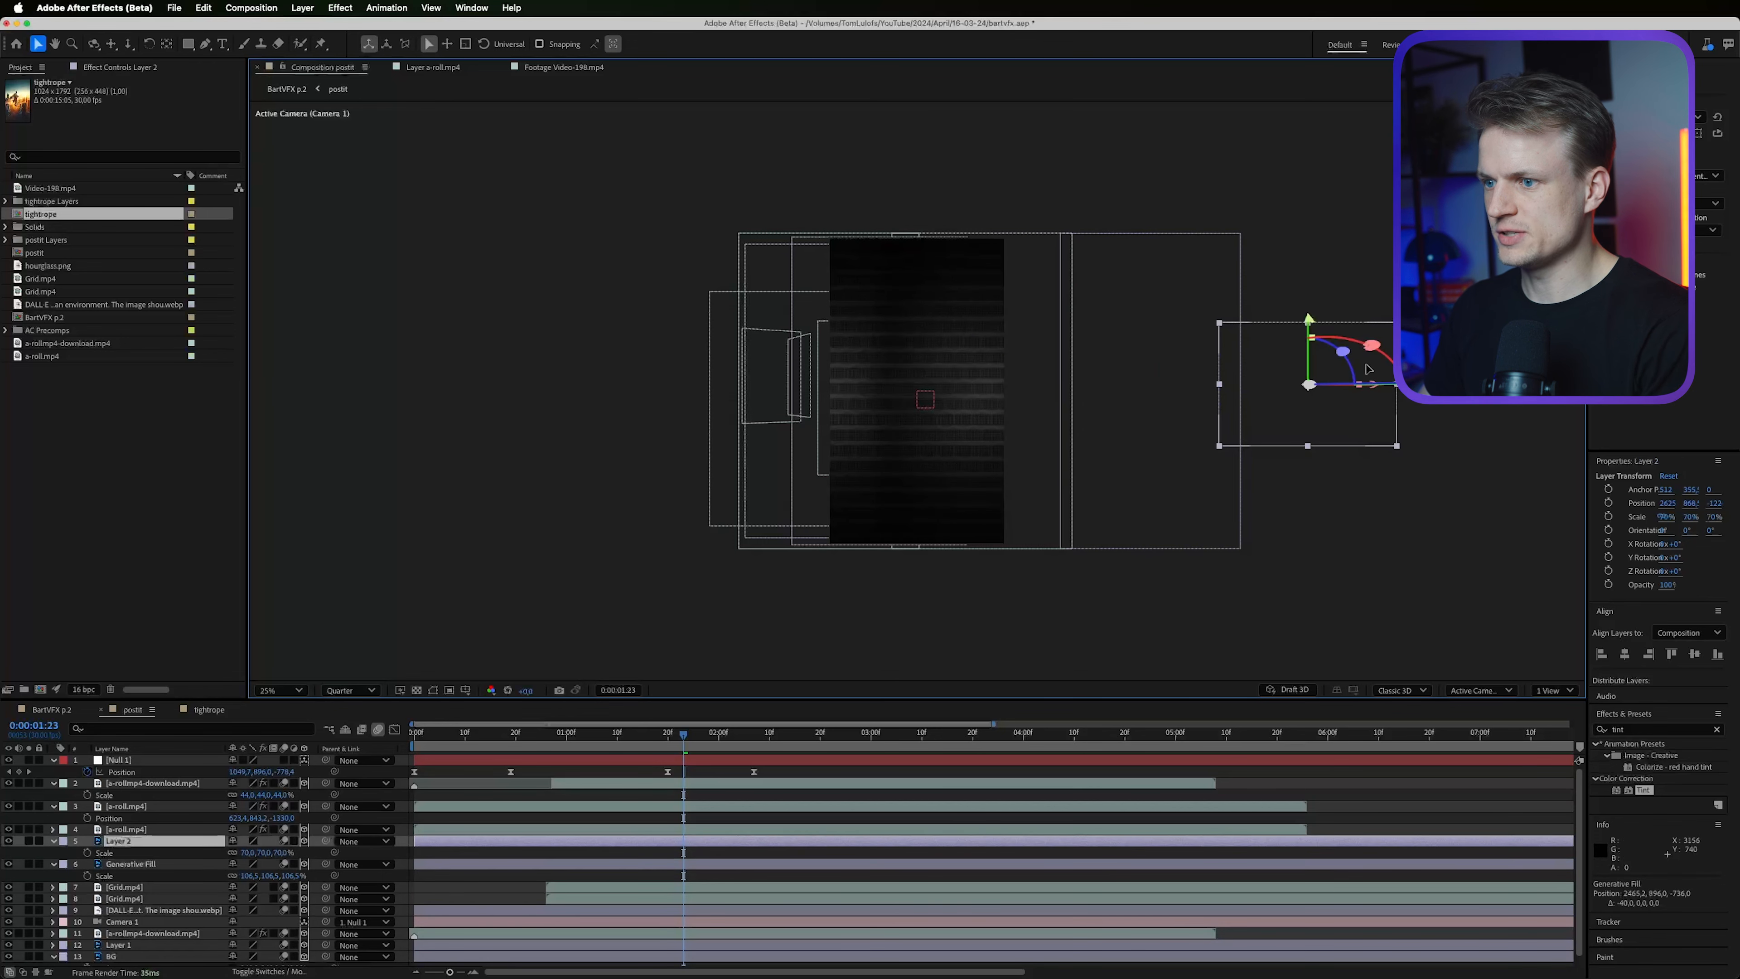
key(shift+Left)
key(shift+Left)
key(shift+Left)
key(shift+Left)
key(space)
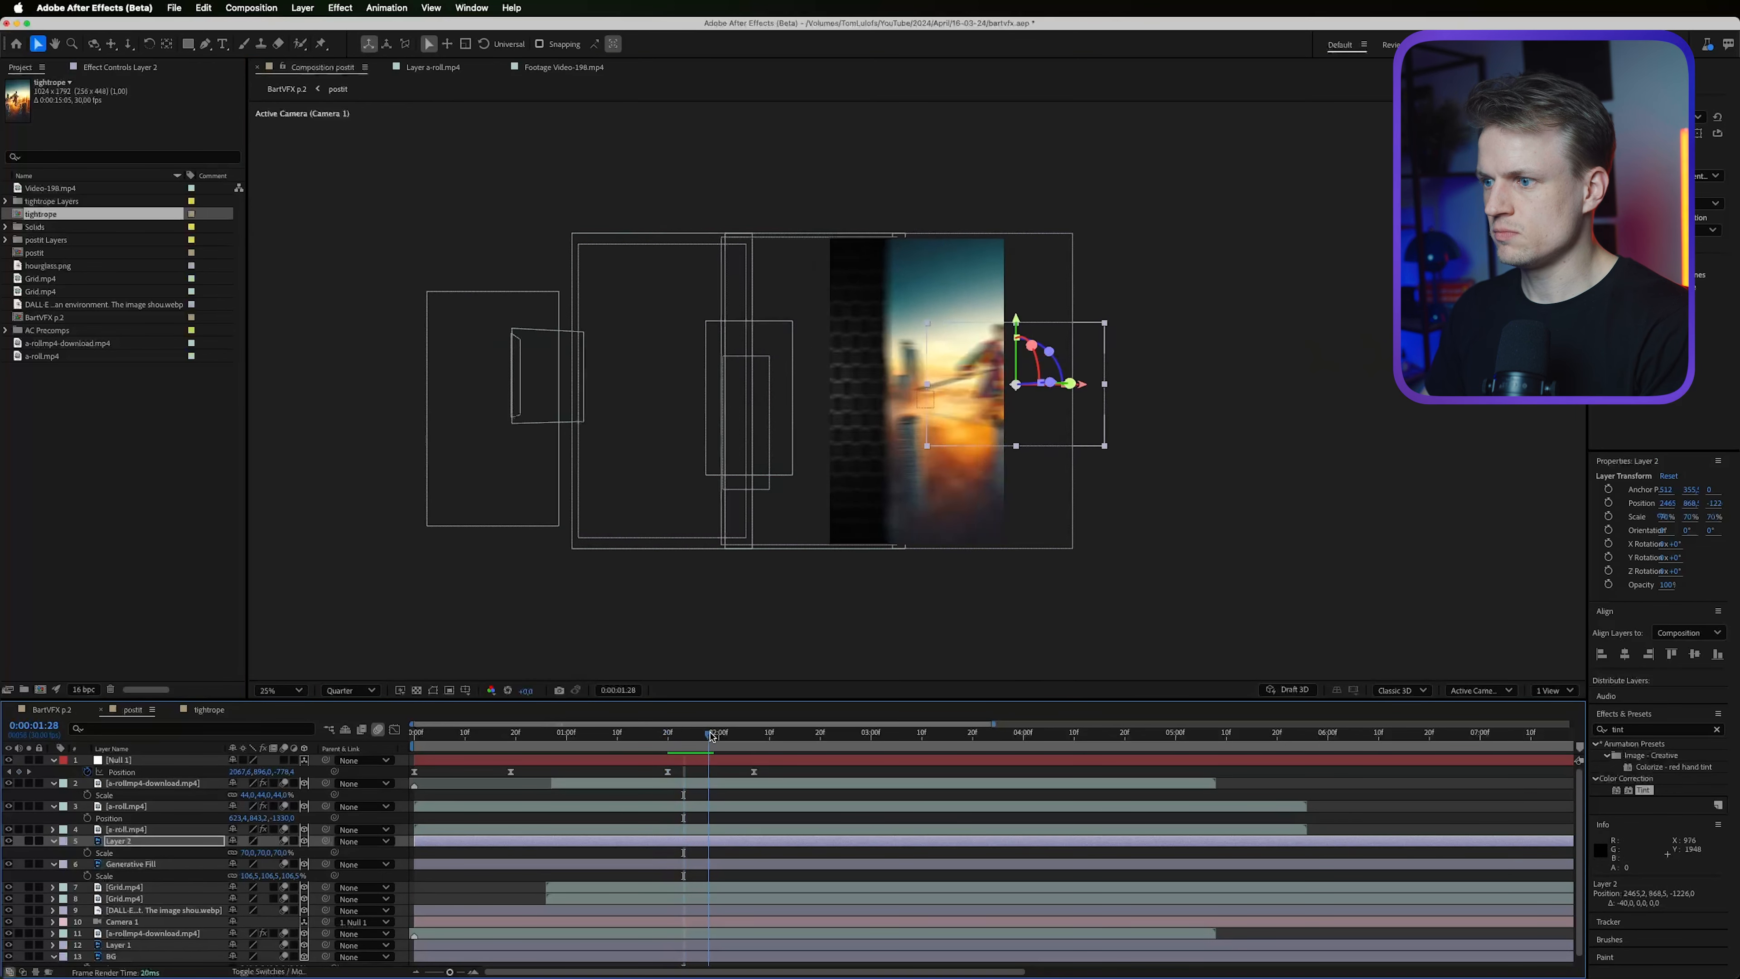
key(space)
Set the null's last position keyframe to X about 2468 and move that keyframe earlier to 0:00:02:00.
click(180, 761)
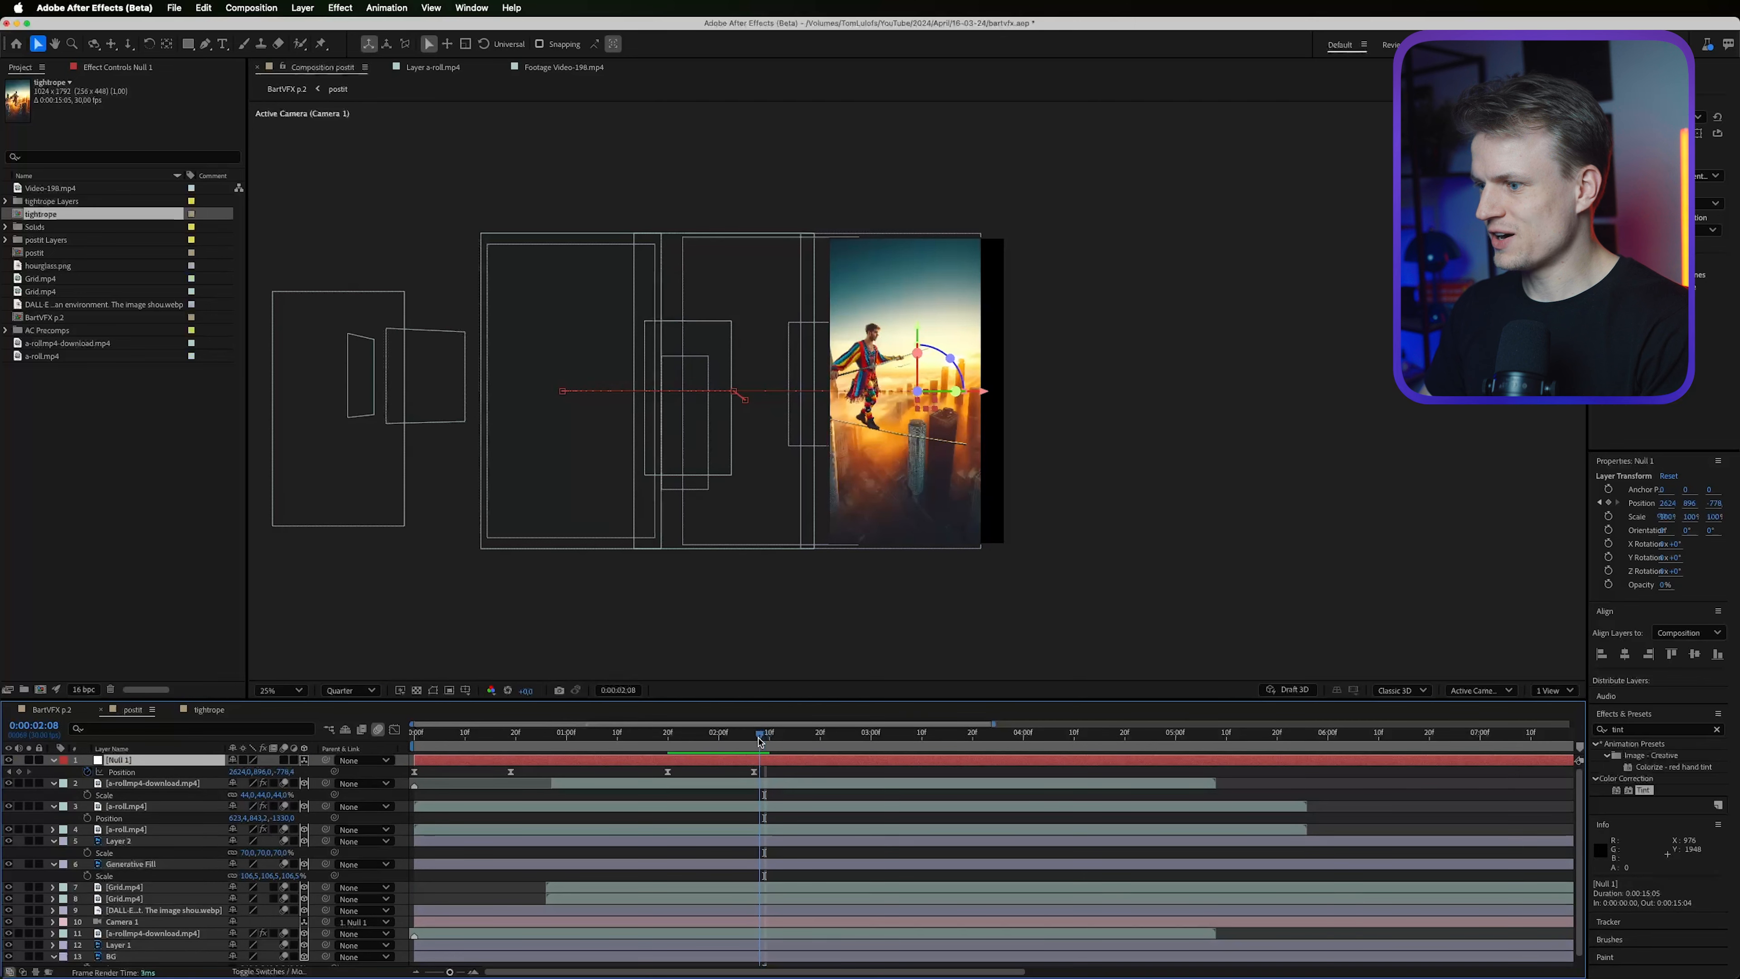
drag(238, 771, 139, 783)
click(755, 772)
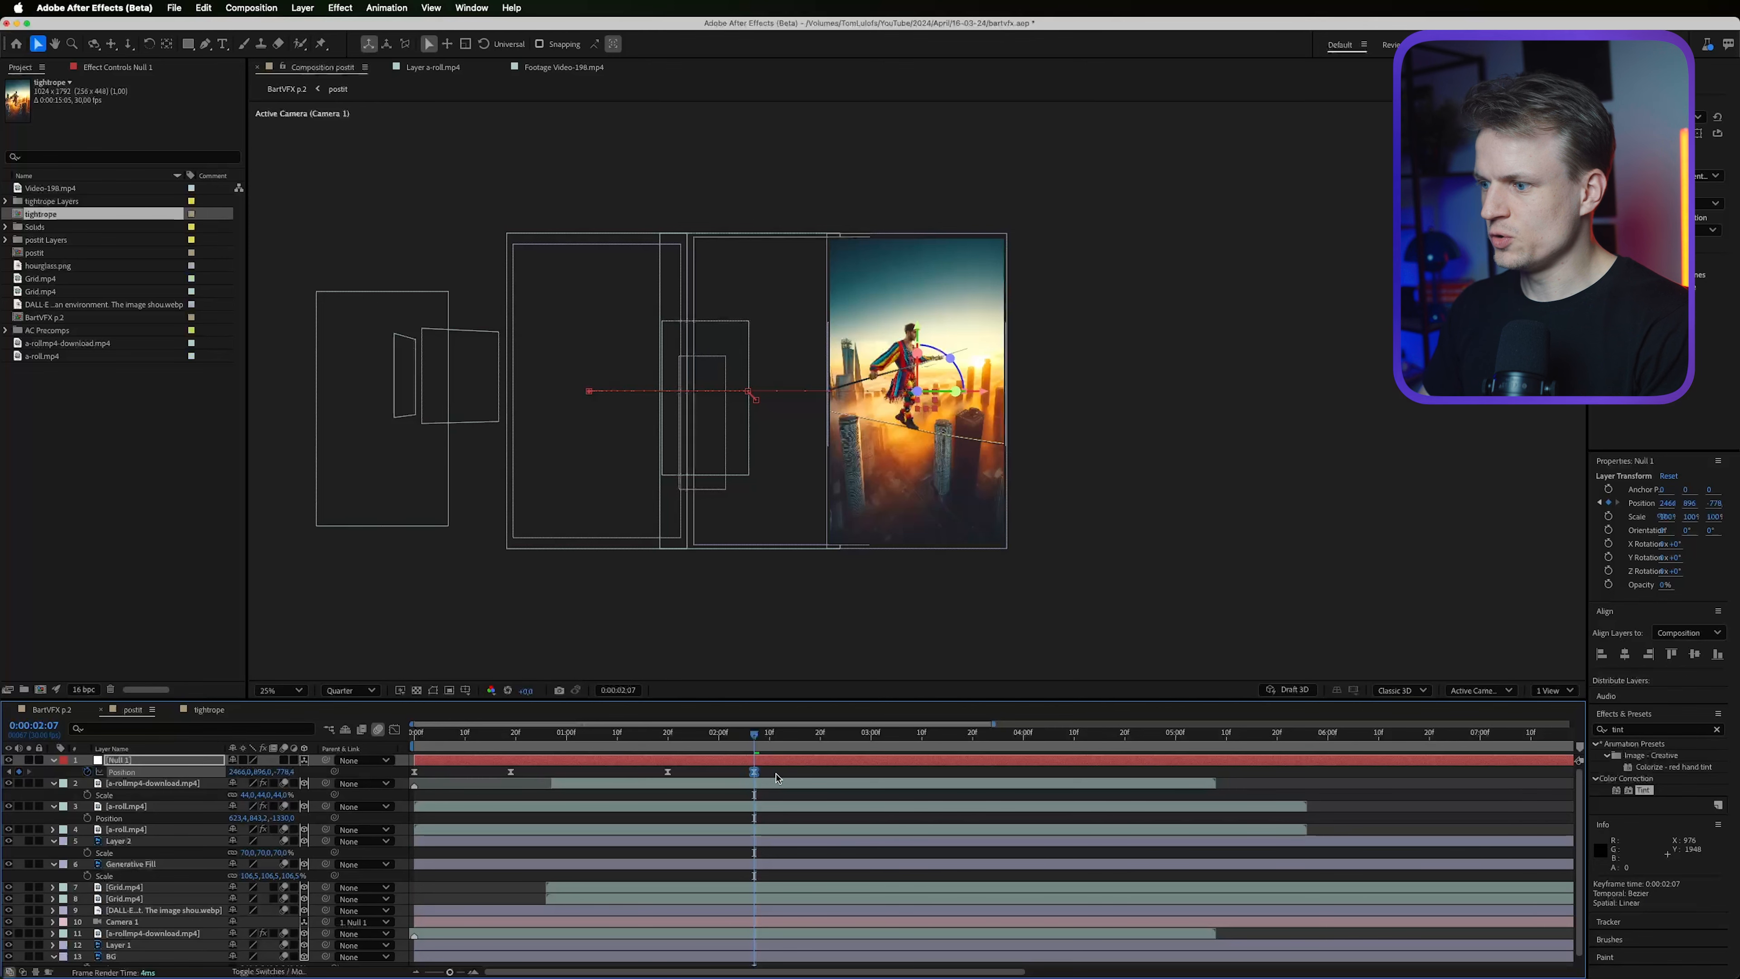
click(754, 779)
click(753, 773)
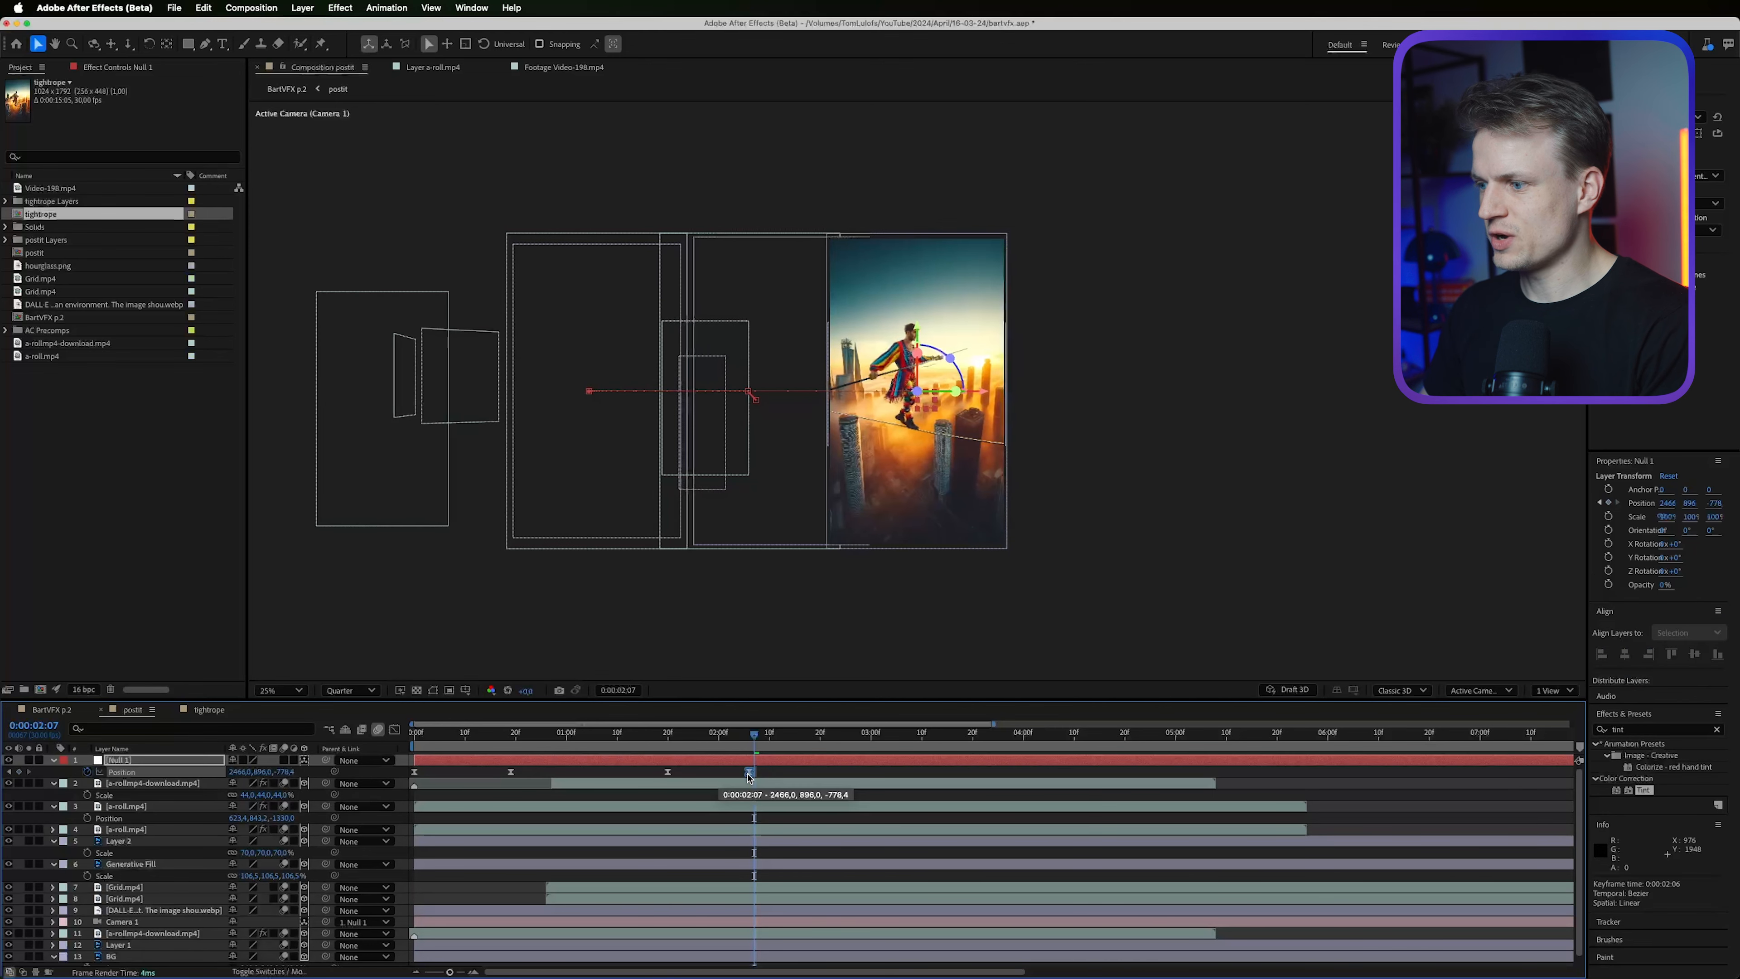
drag(706, 734, 663, 746)
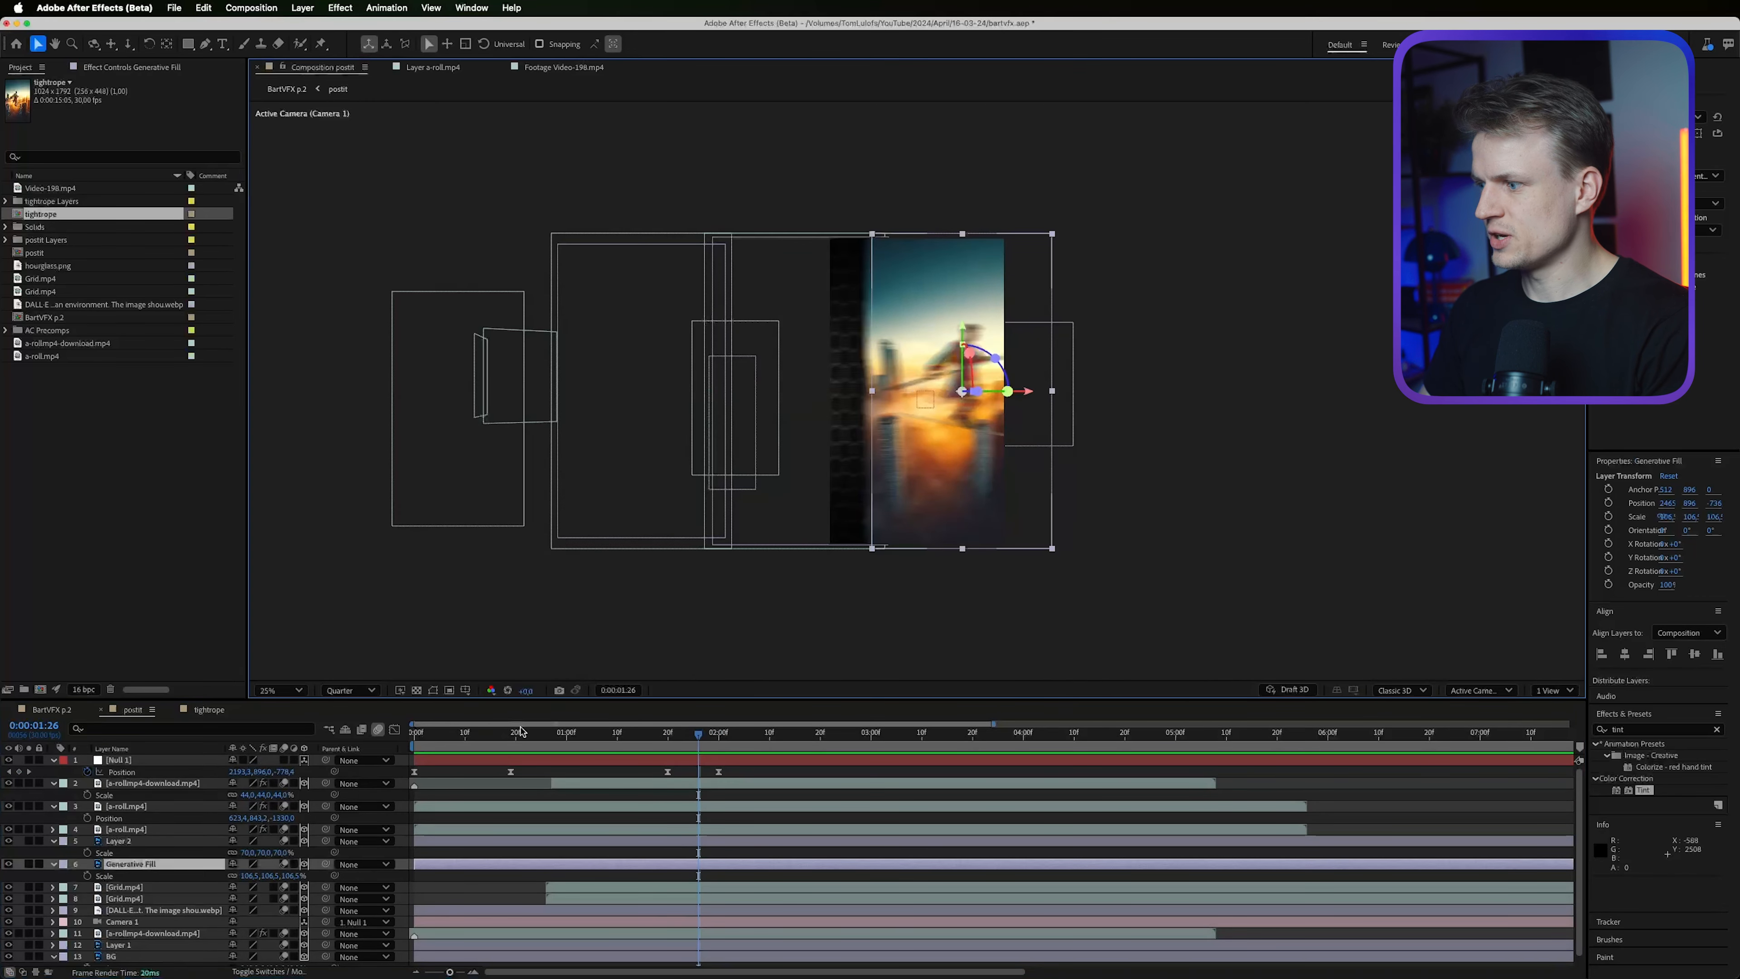
Scale the Generative Fill tightrope background up to 117.7%.
key(s)
key(s)
drag(276, 877, 322, 877)
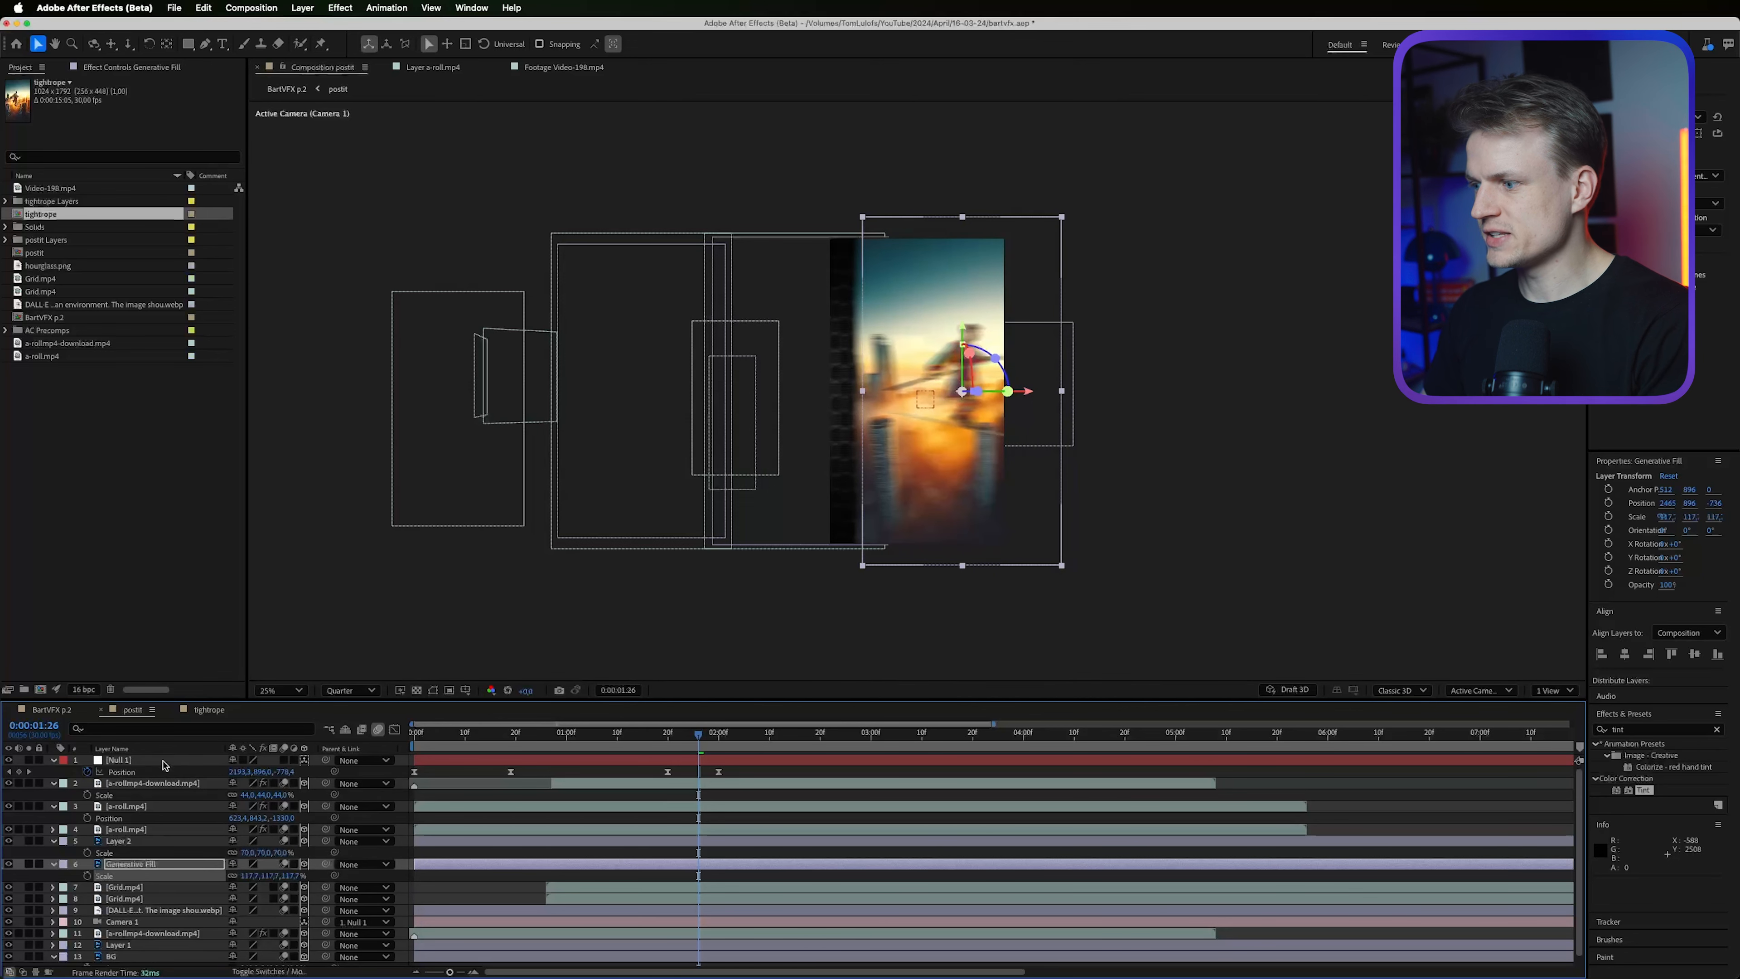
Reshape the null's speed curve for the sideways slide into a sharp start with a long ease-out, and preview it.
click(163, 761)
click(719, 773)
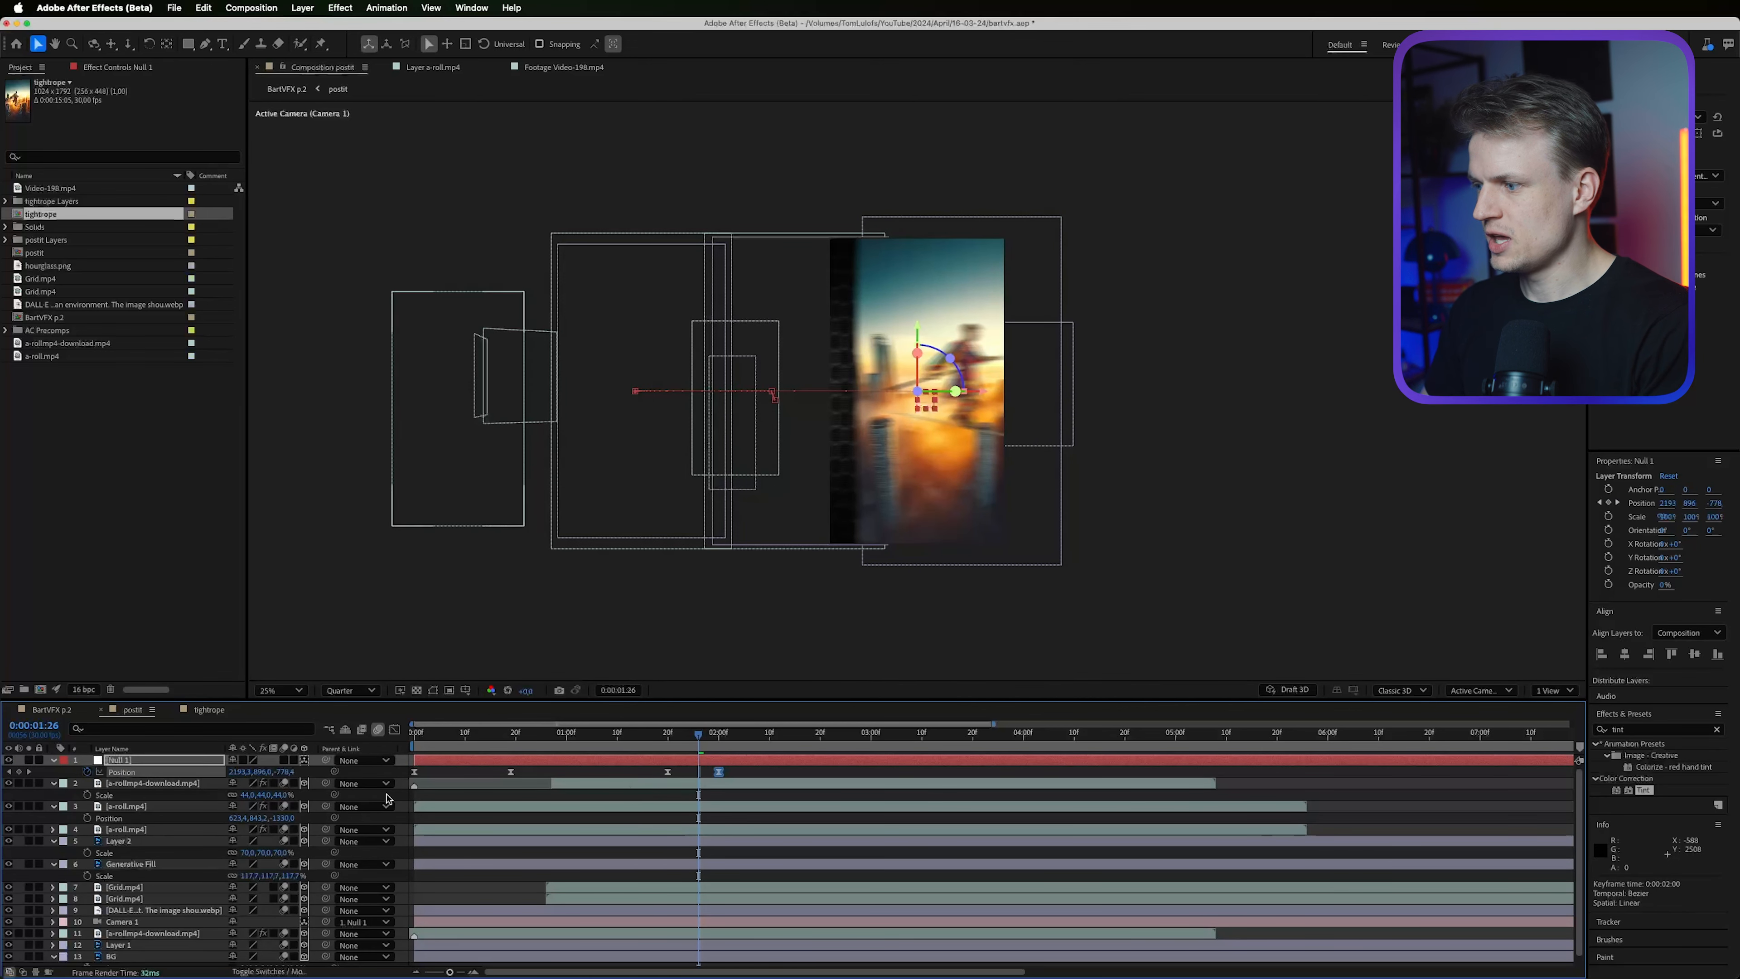
click(396, 731)
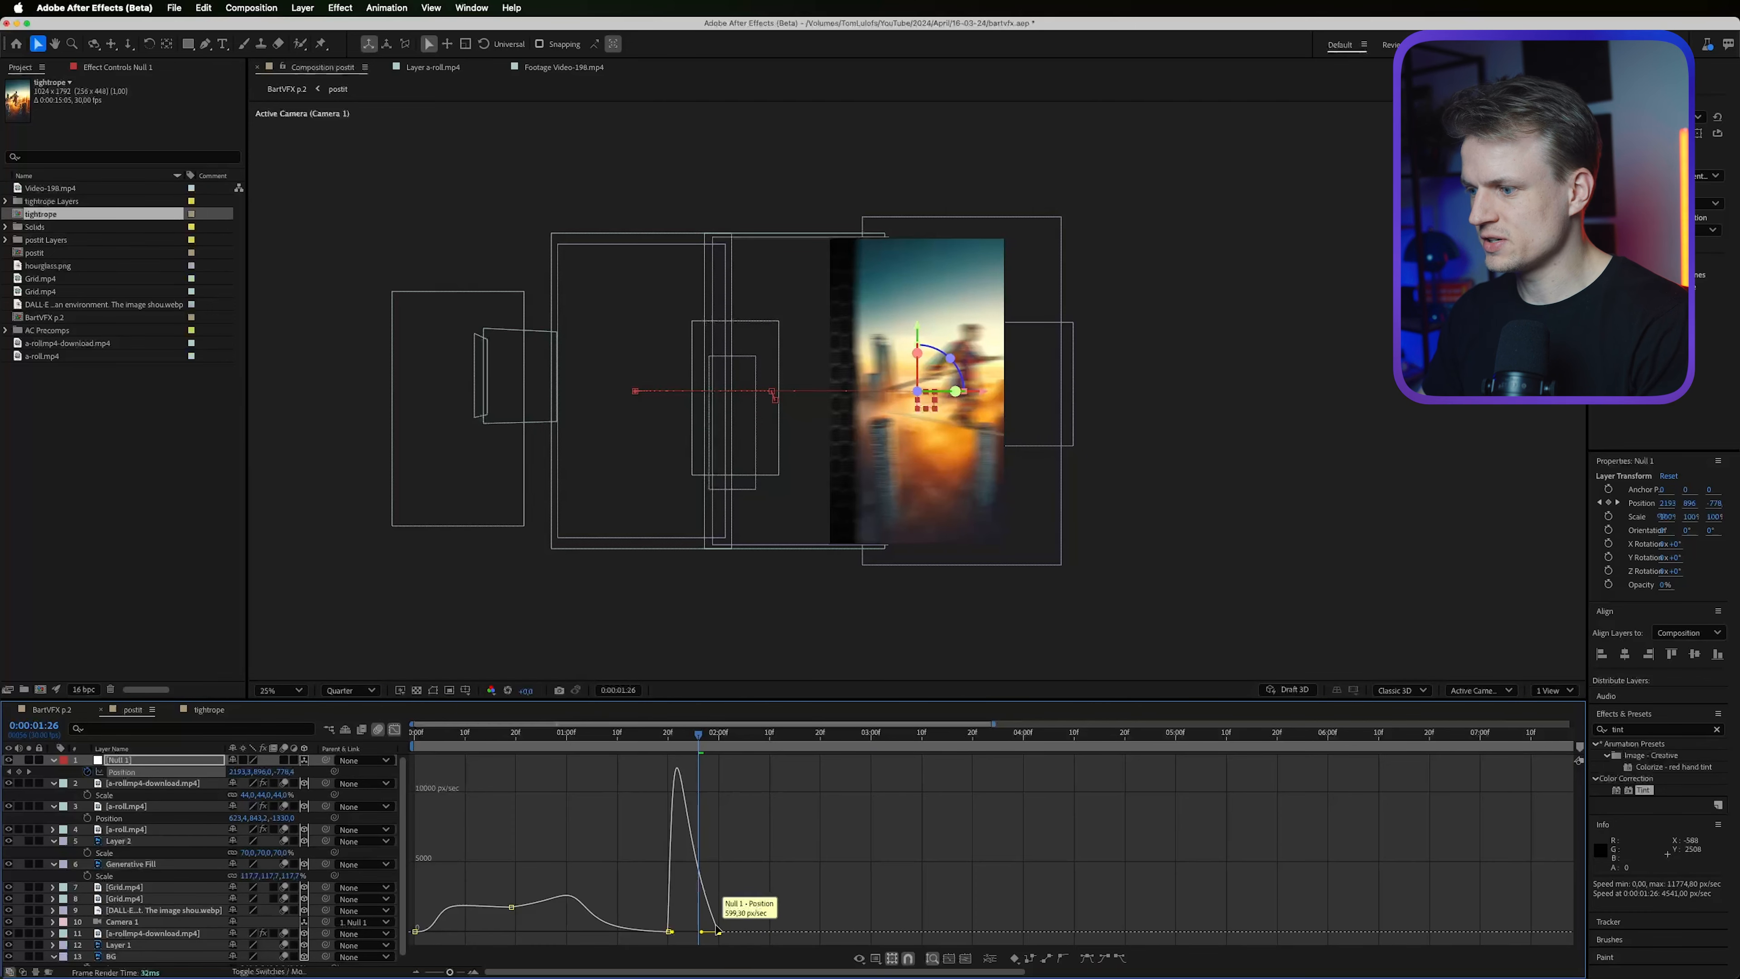
mouse_move(718, 933)
mouse_down()
mouse_move(750, 932)
mouse_move(691, 935)
mouse_up()
click(544, 737)
key(space)
mouse_move(674, 739)
mouse_down()
mouse_move(712, 741)
mouse_move(659, 740)
mouse_up()
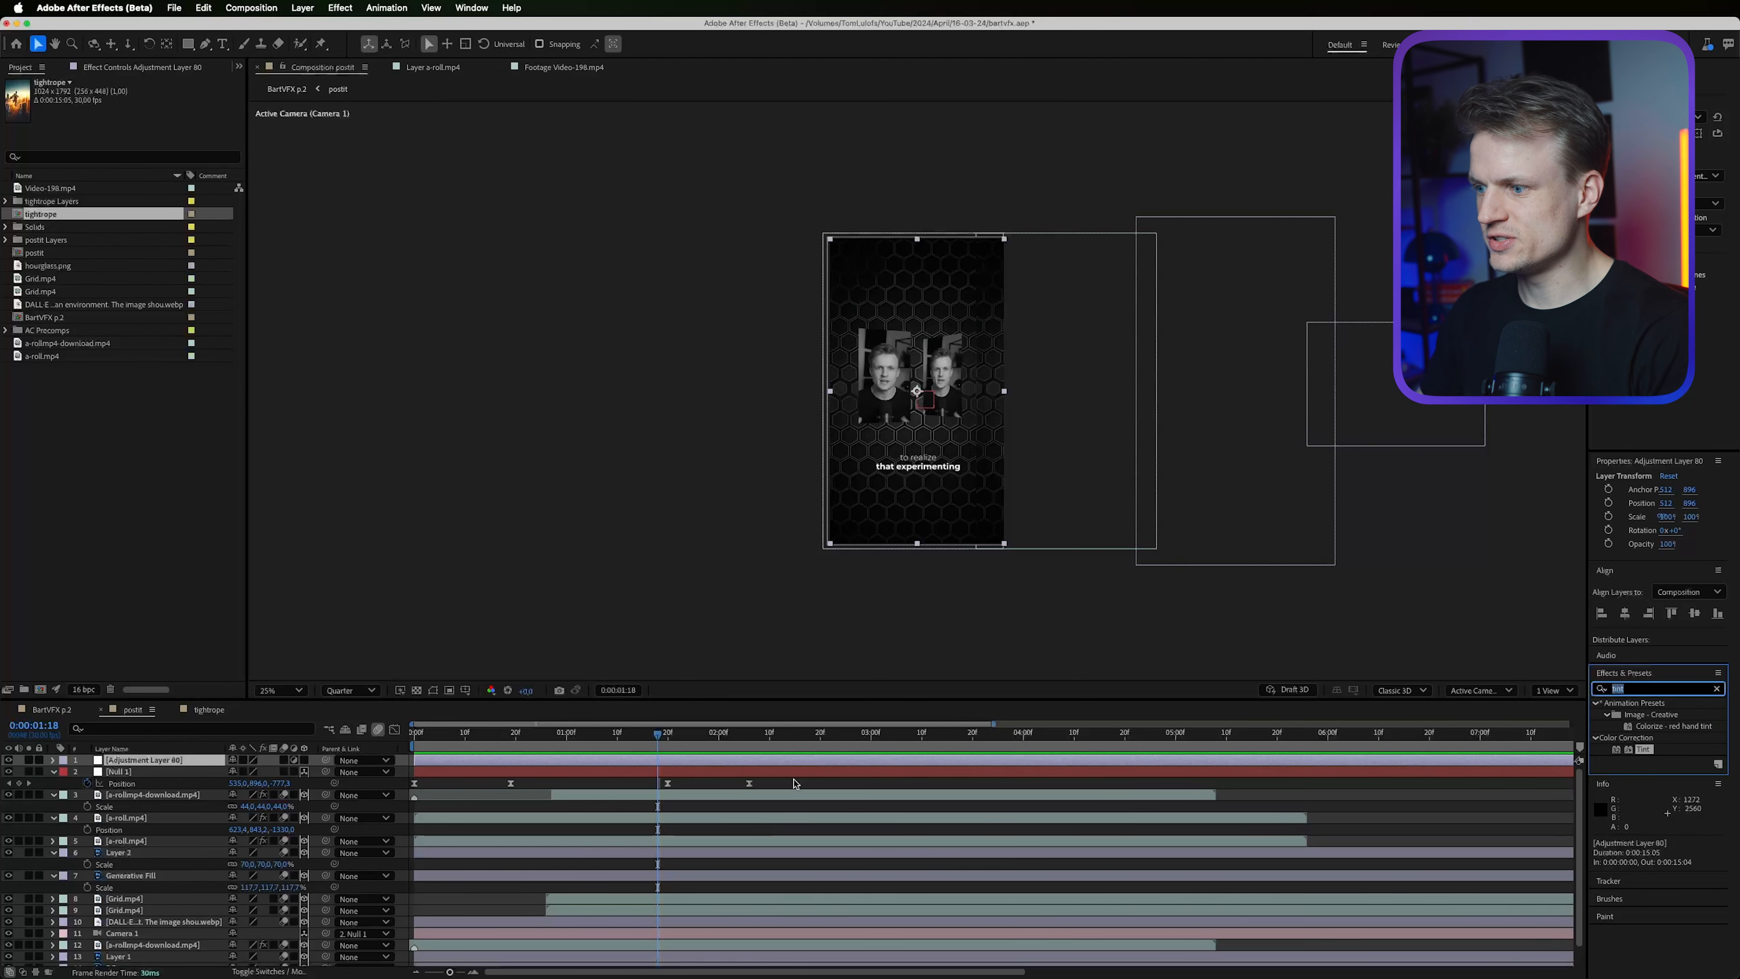
Apply CC Lens to the adjustment layer and enlarge the lens size so it covers the whole frame.
text(lens)
double_click(1631, 738)
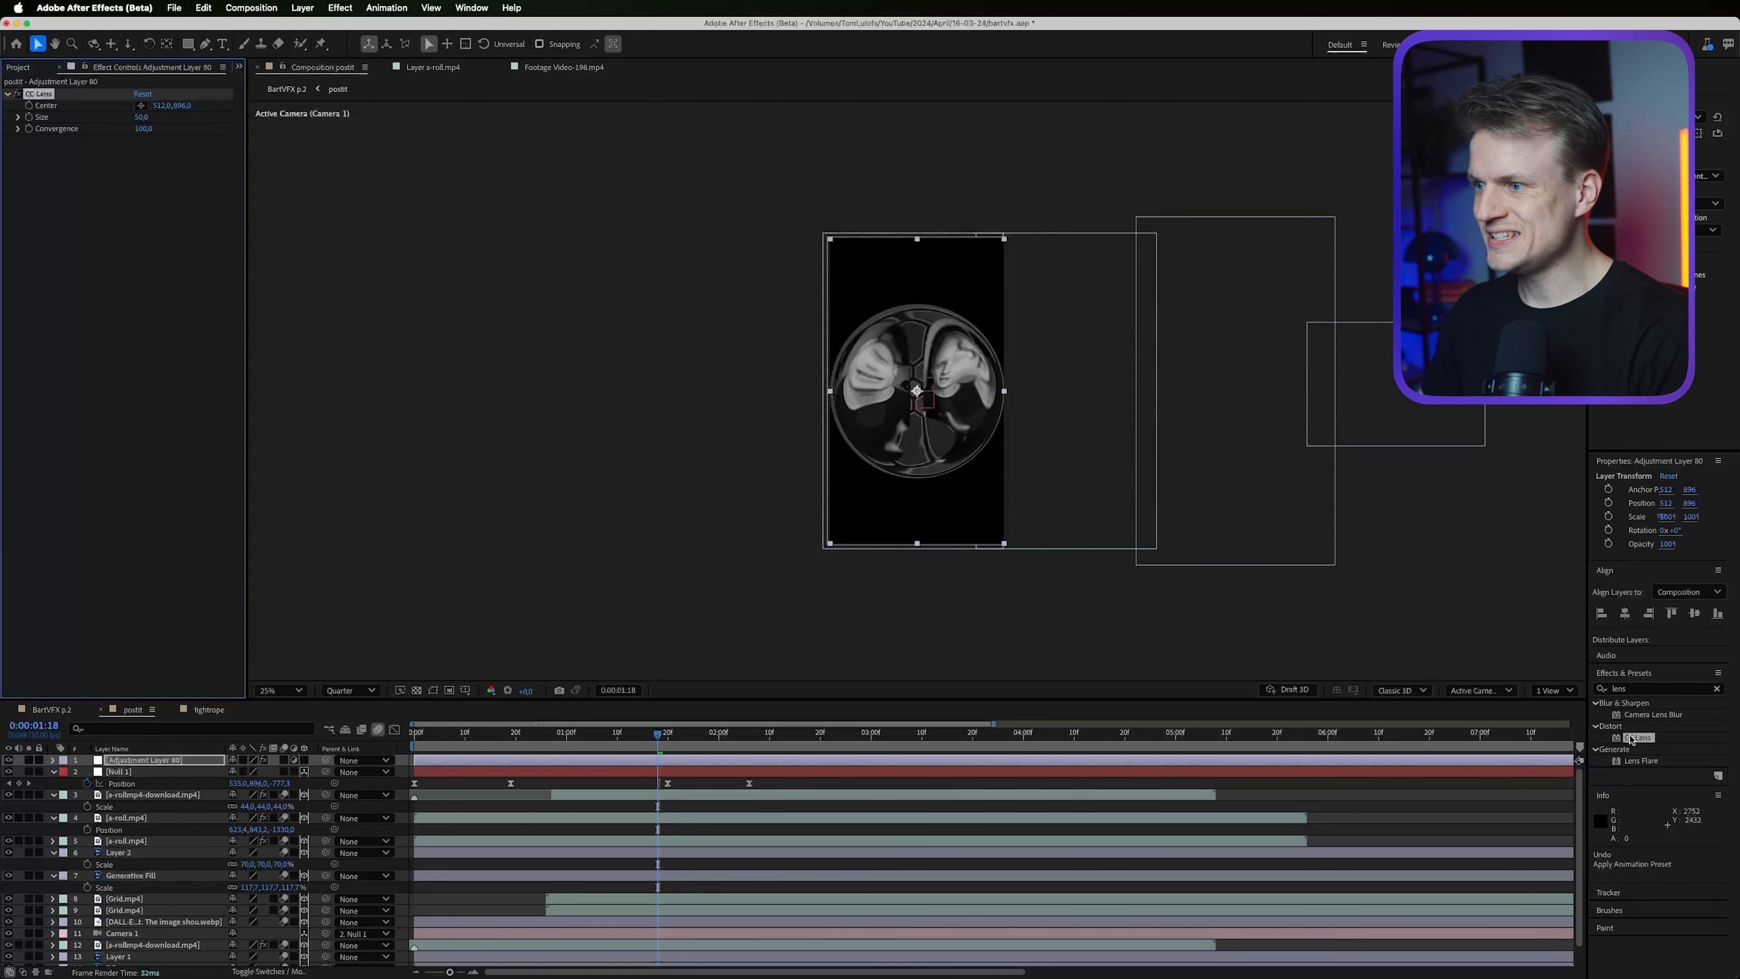
drag(142, 116, 313, 105)
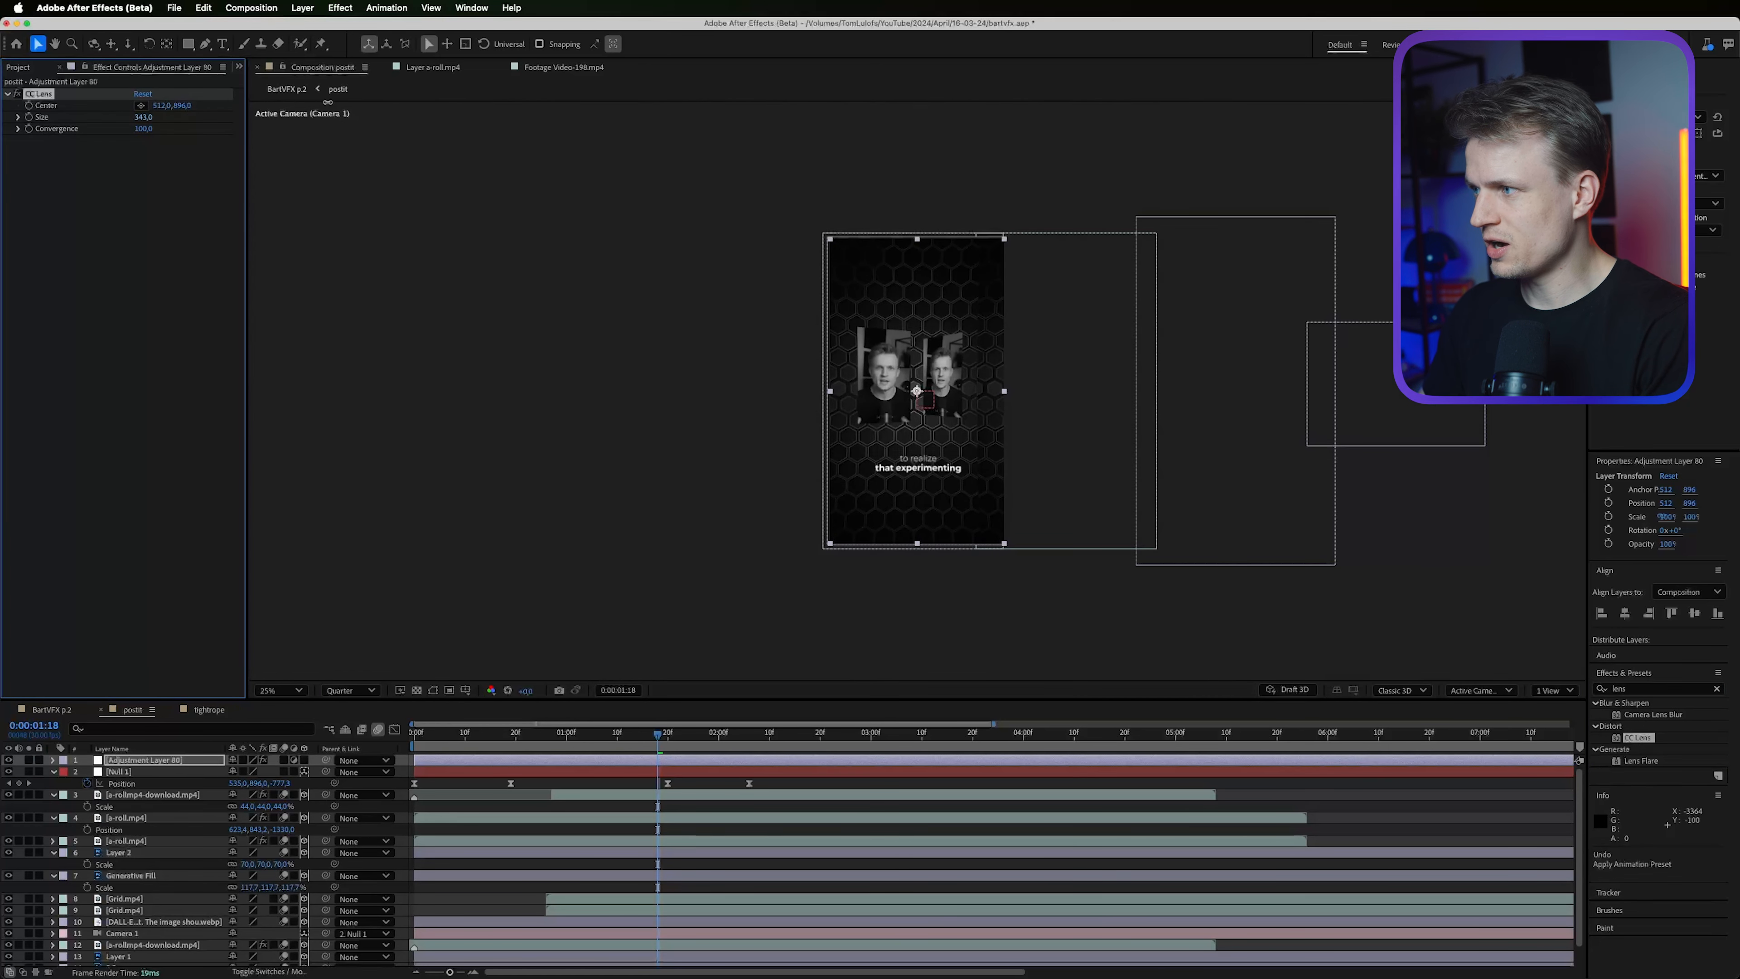
drag(266, 104, 226, 105)
Keyframe the null's X position at about 2520 at 0:00:02:18, and smooth the speed curve from the slide into this slow drift.
drag(658, 732, 810, 763)
drag(248, 783, 303, 792)
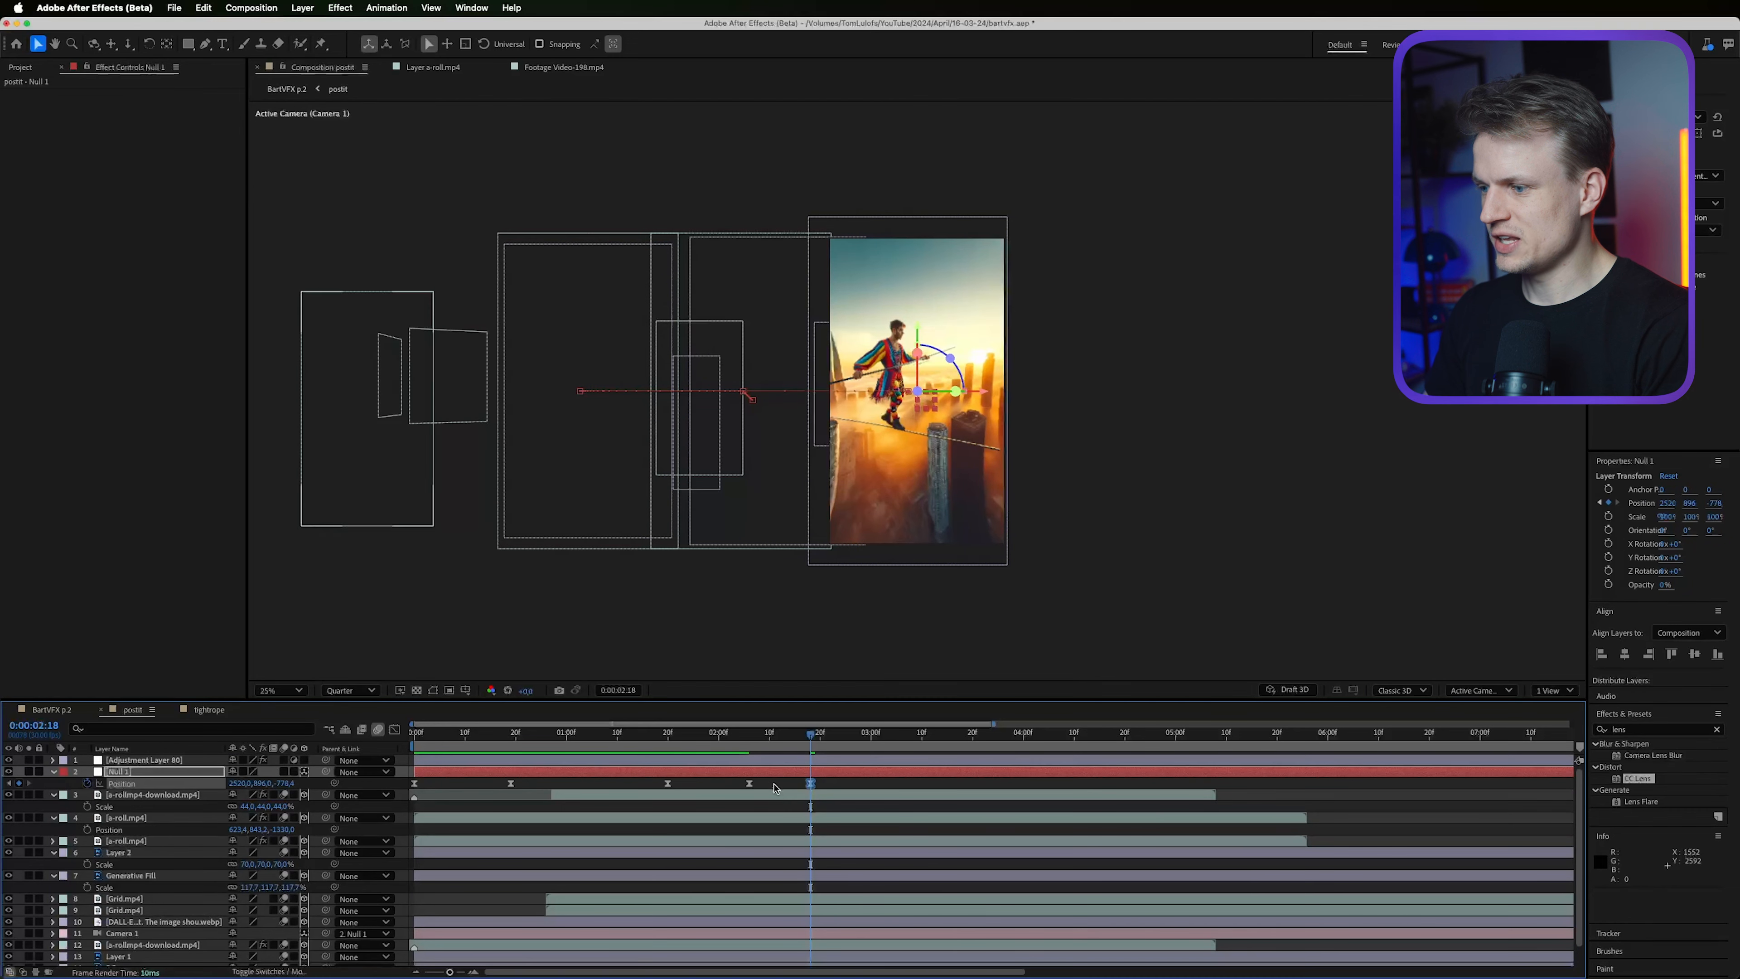
click(395, 732)
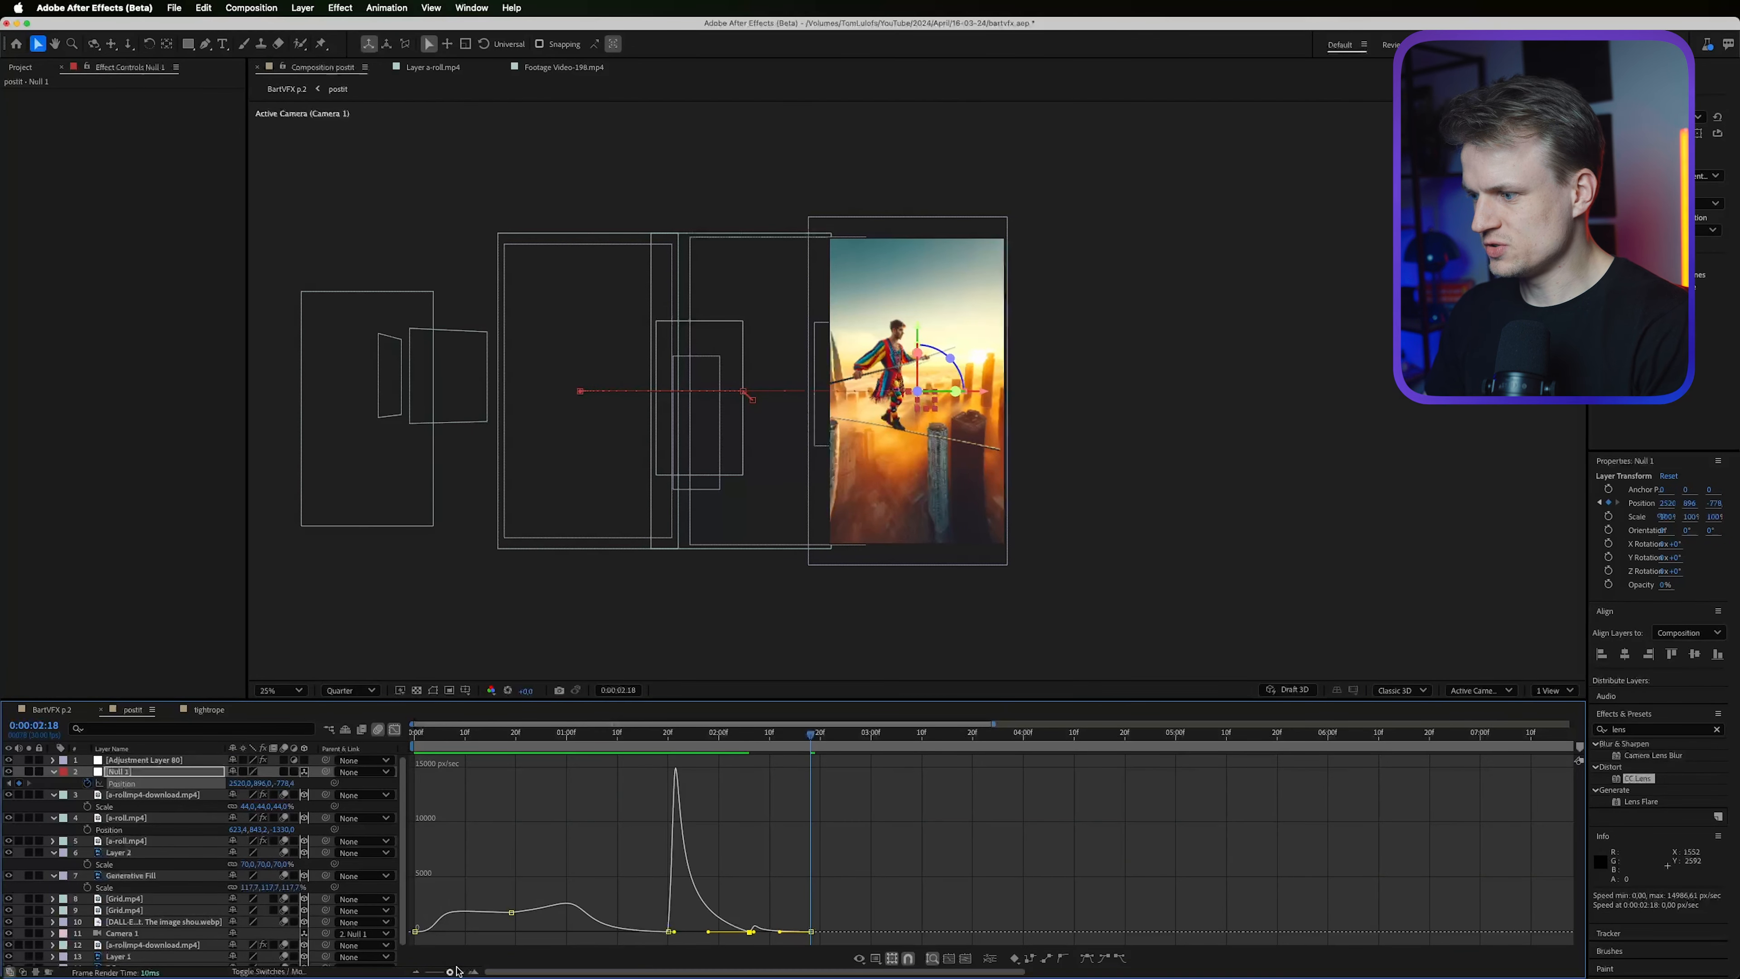
click(472, 973)
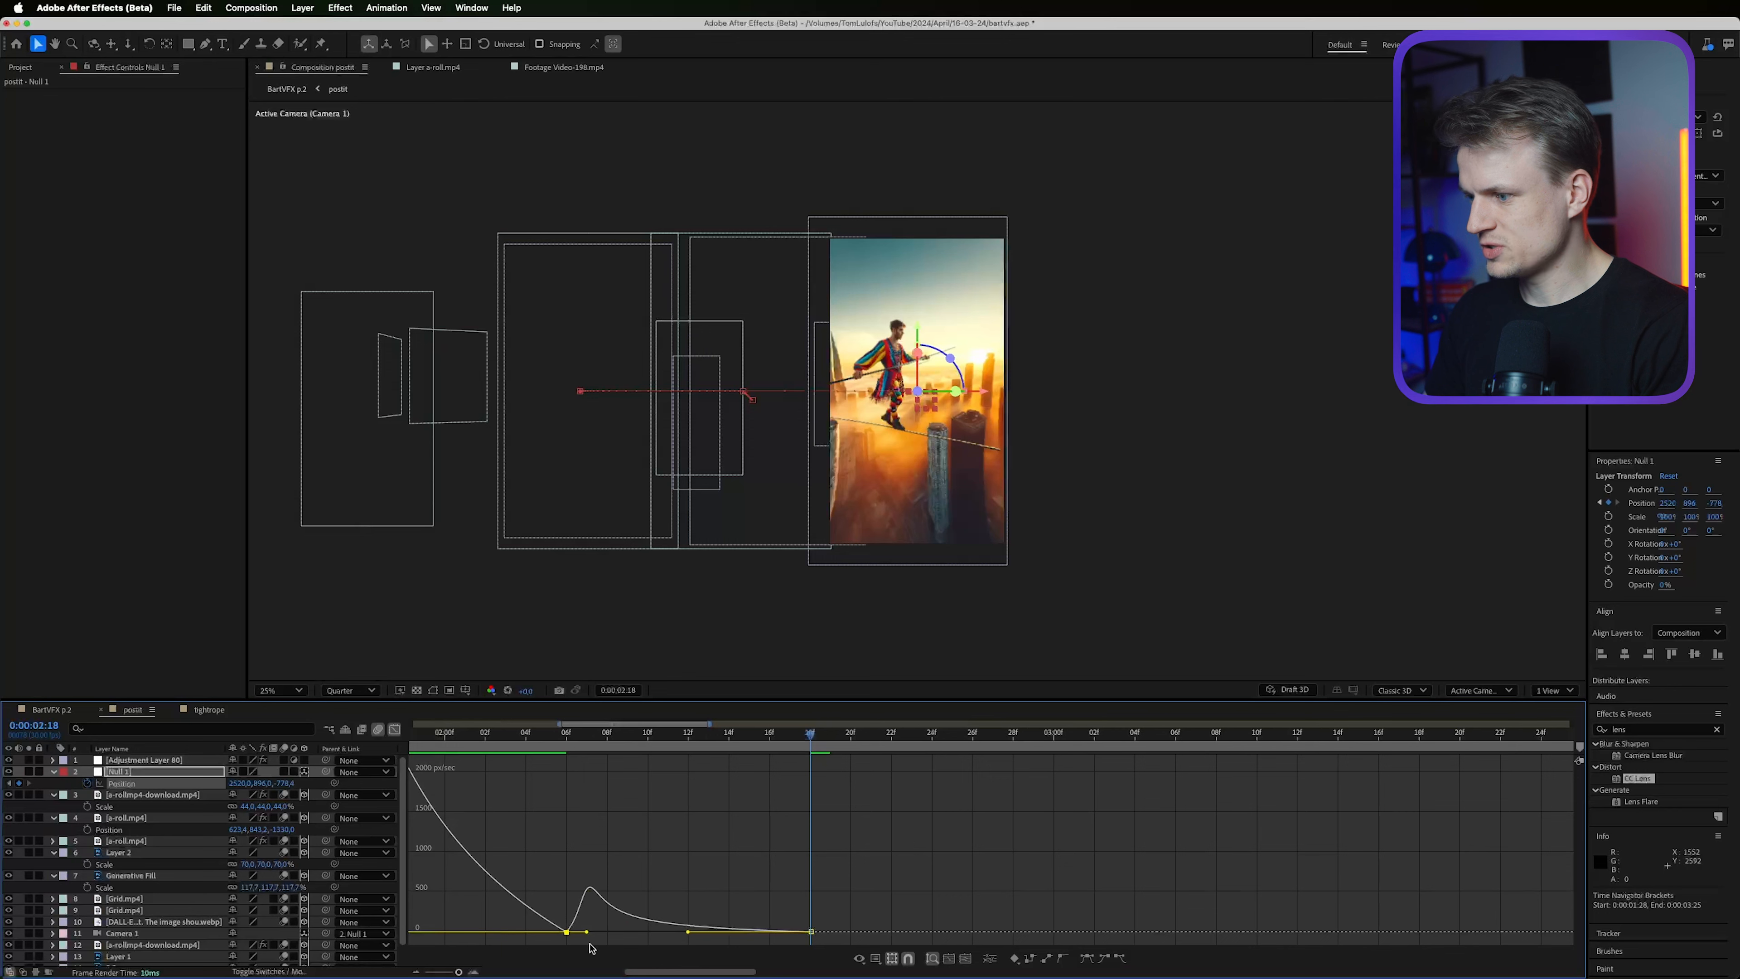
drag(566, 932, 569, 897)
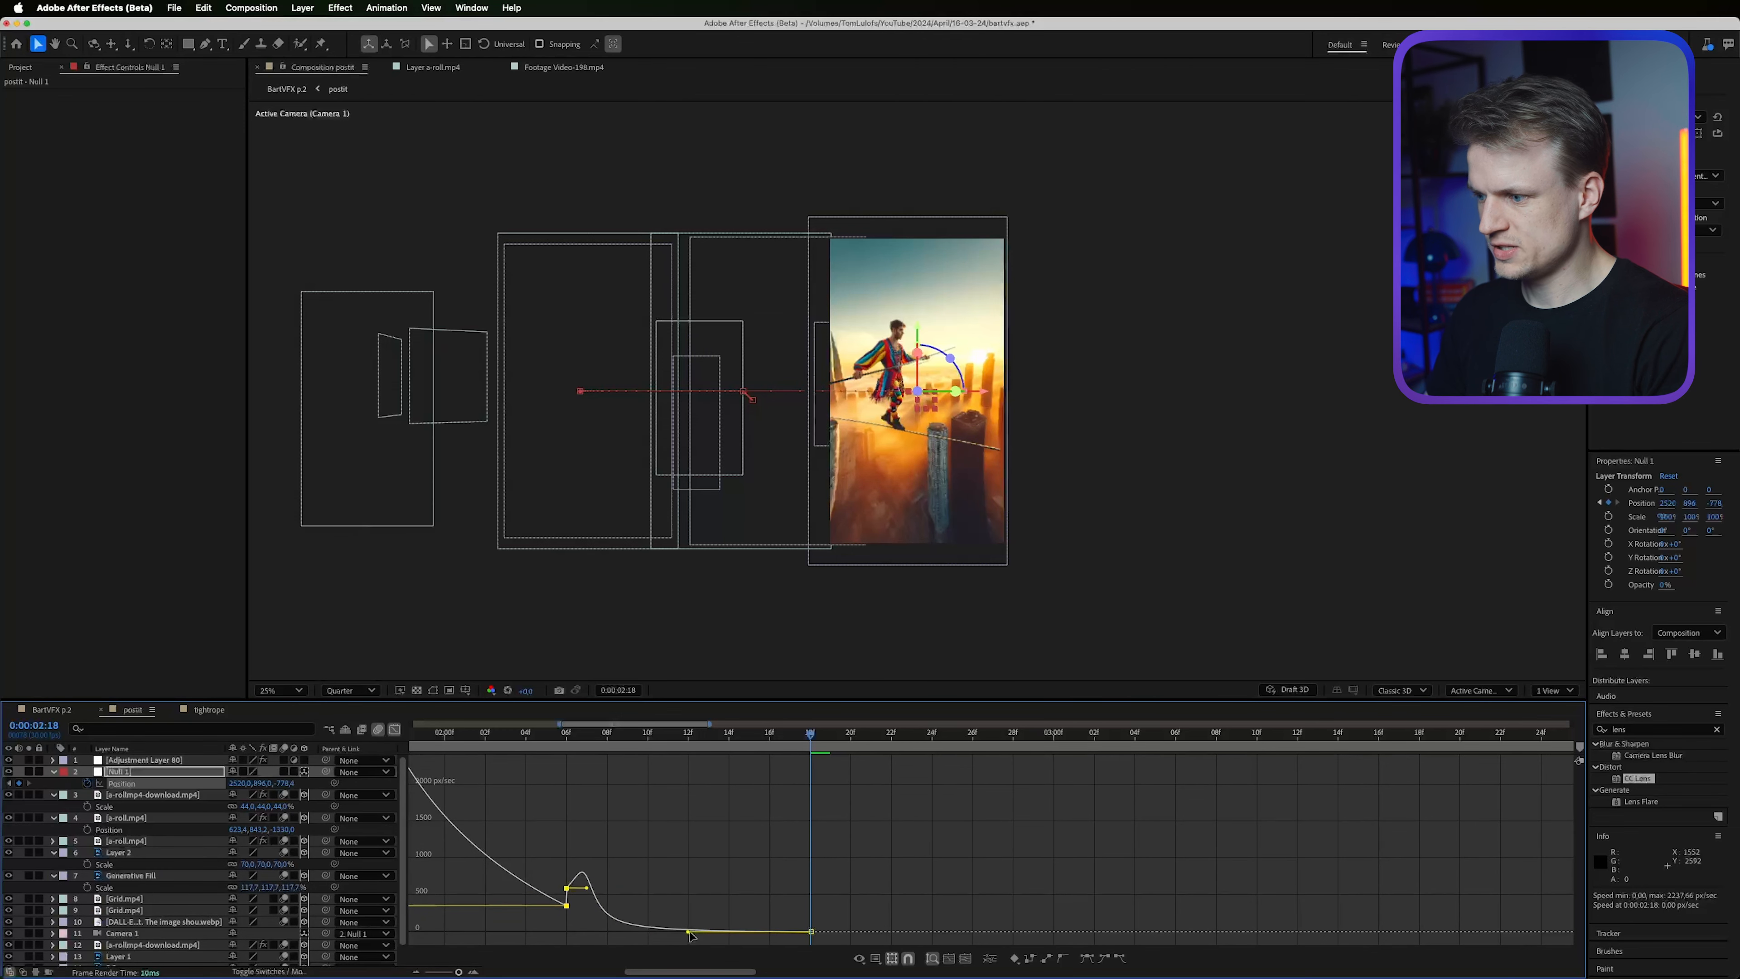
drag(690, 936, 739, 938)
key(space)
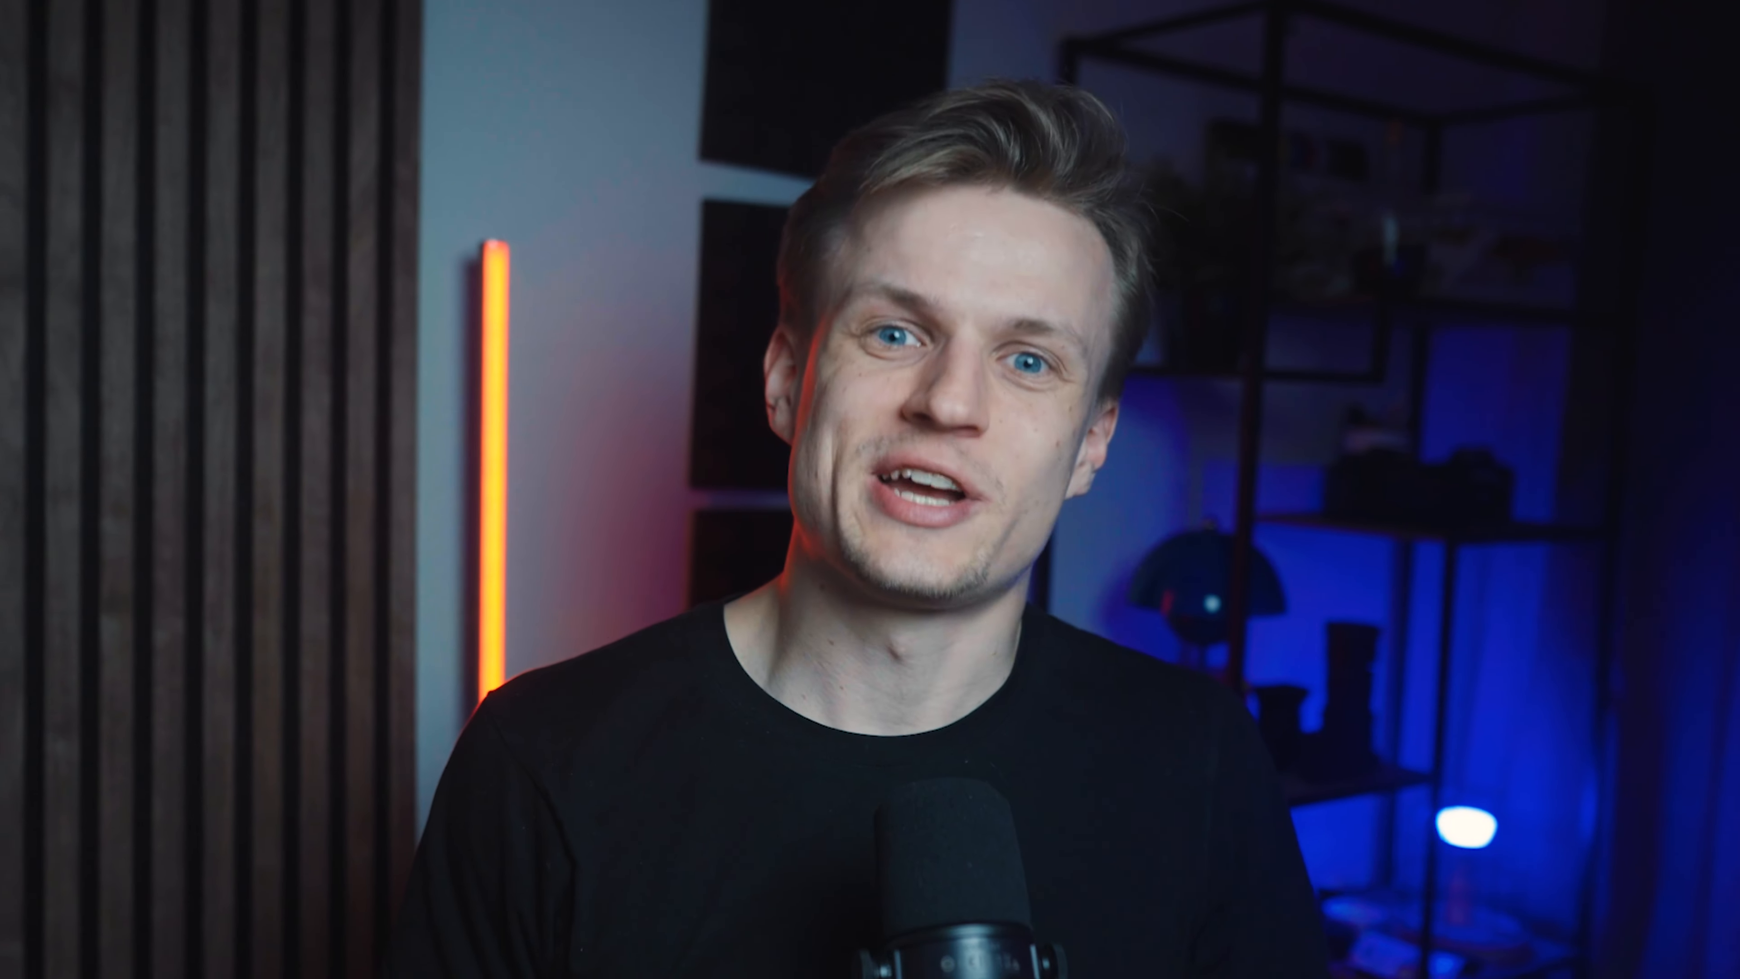